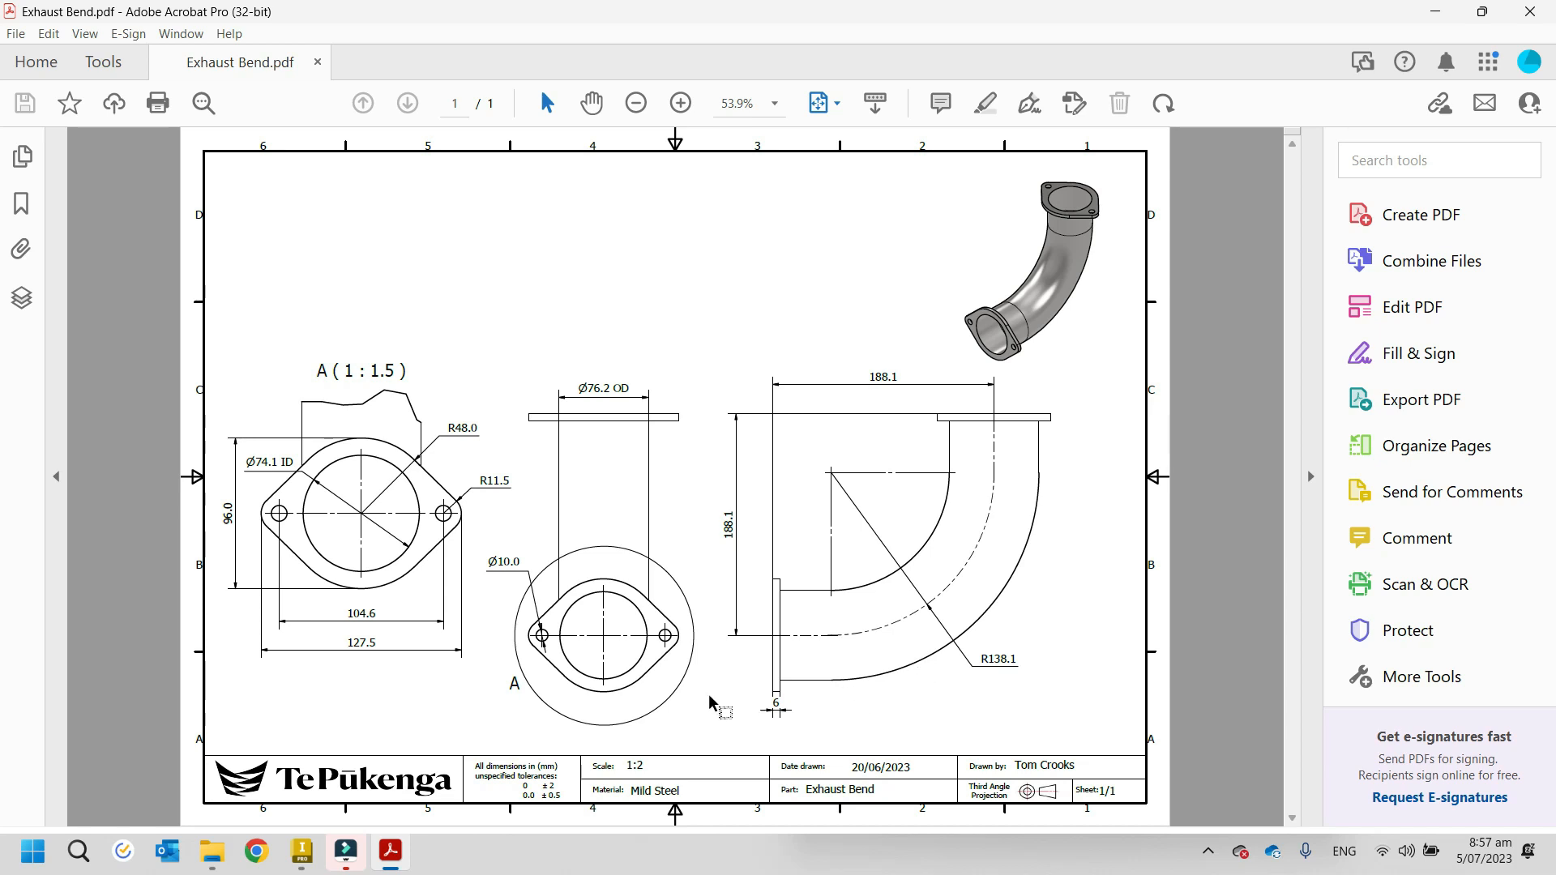
Step: Switch to Inventor and create a new part from the Standard (mm).ipt template
{"action": "left_click", "coordinate": [301, 851]}
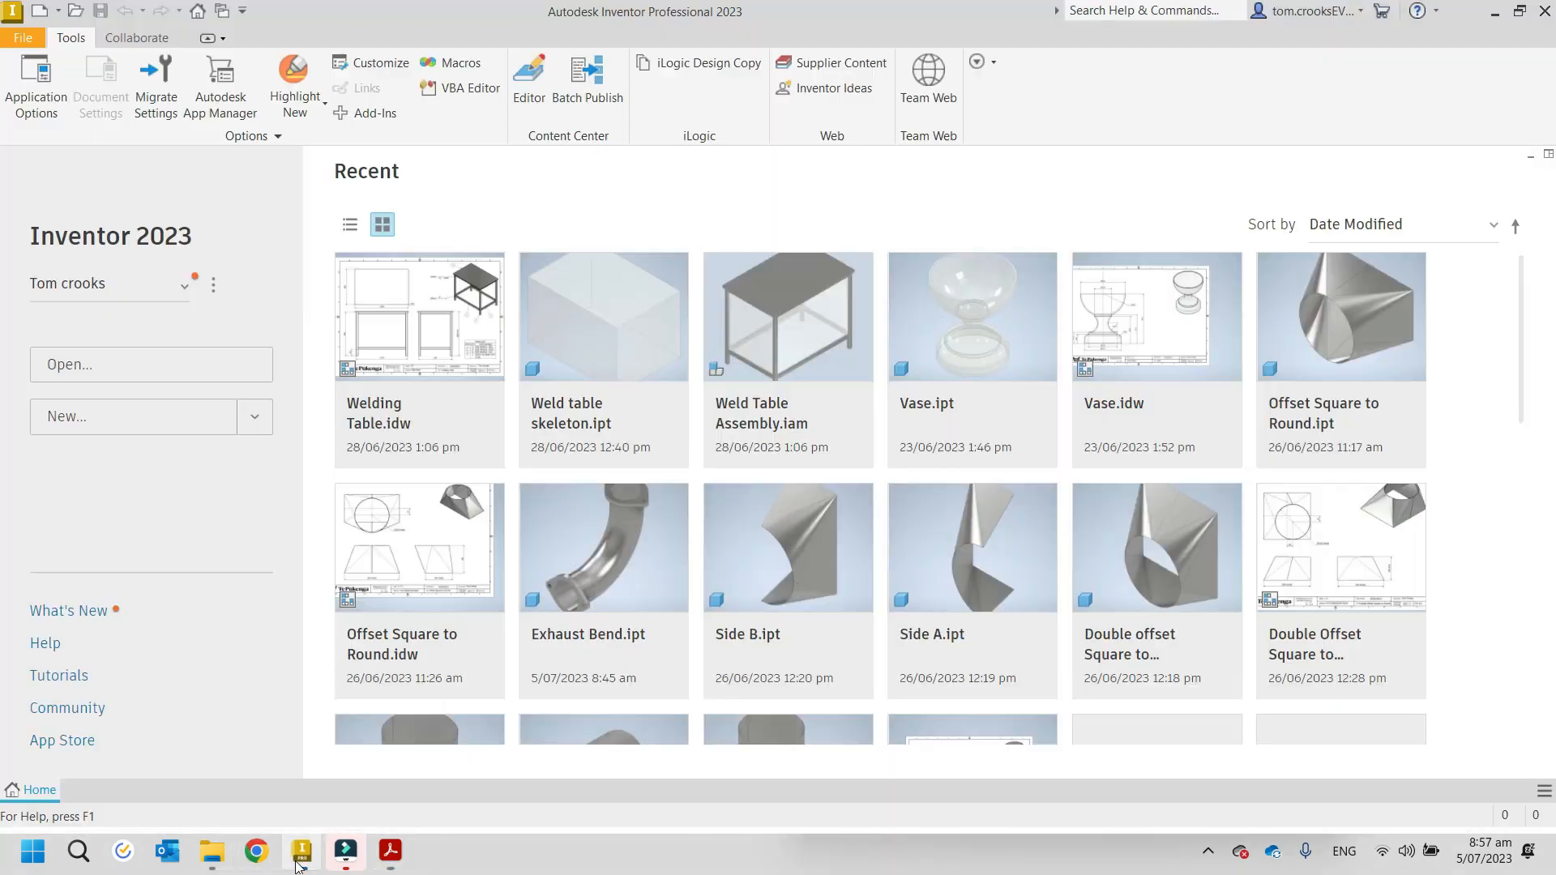
{"action": "left_click", "coordinate": [18, 41]}
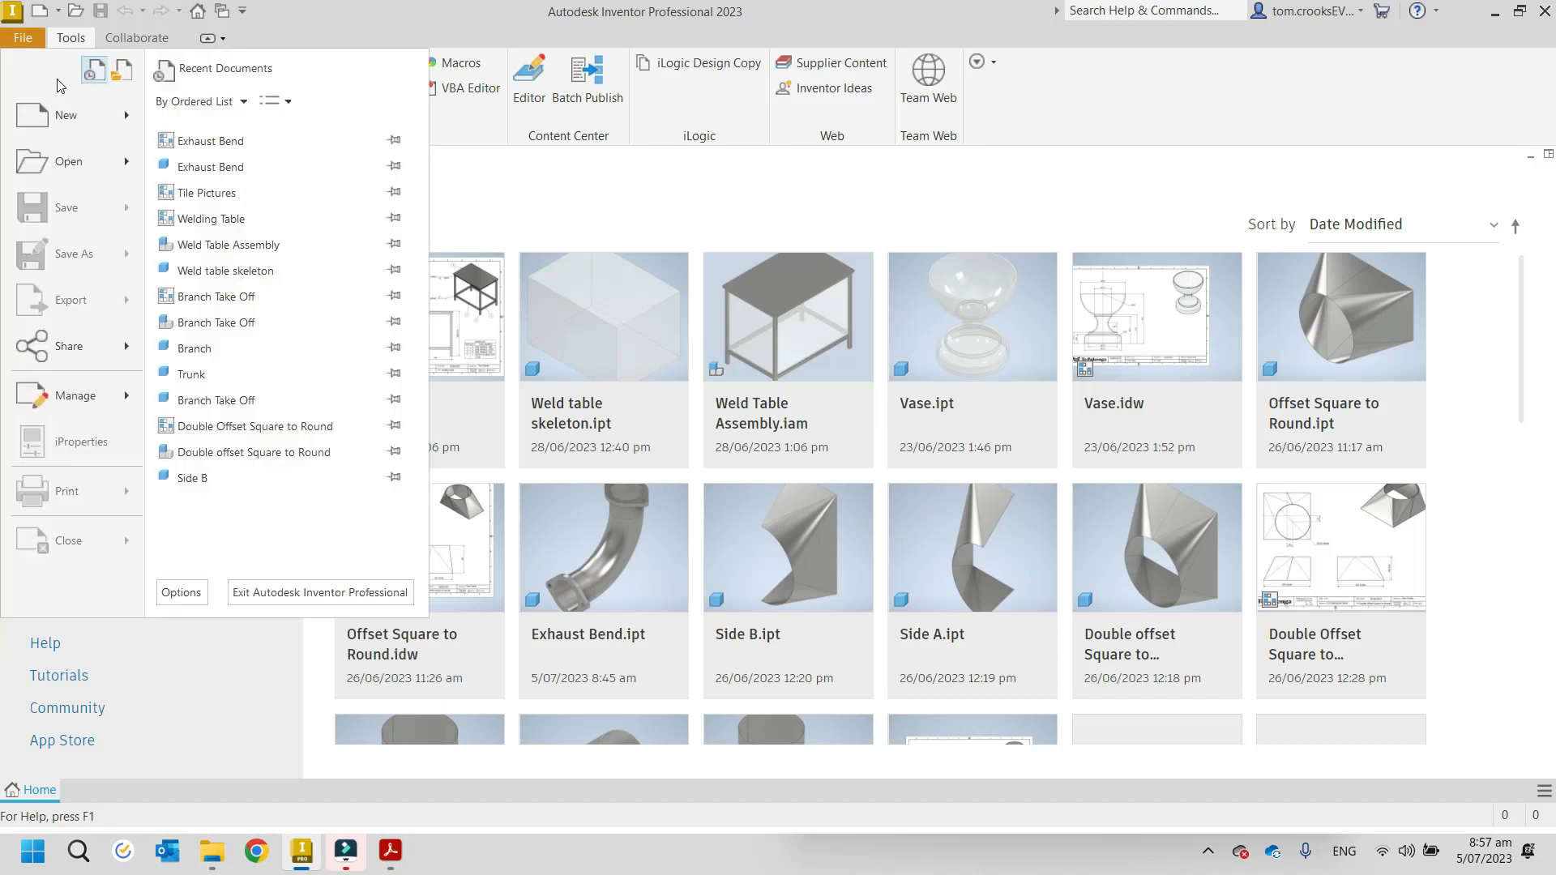
{"action": "left_click", "coordinate": [54, 101]}
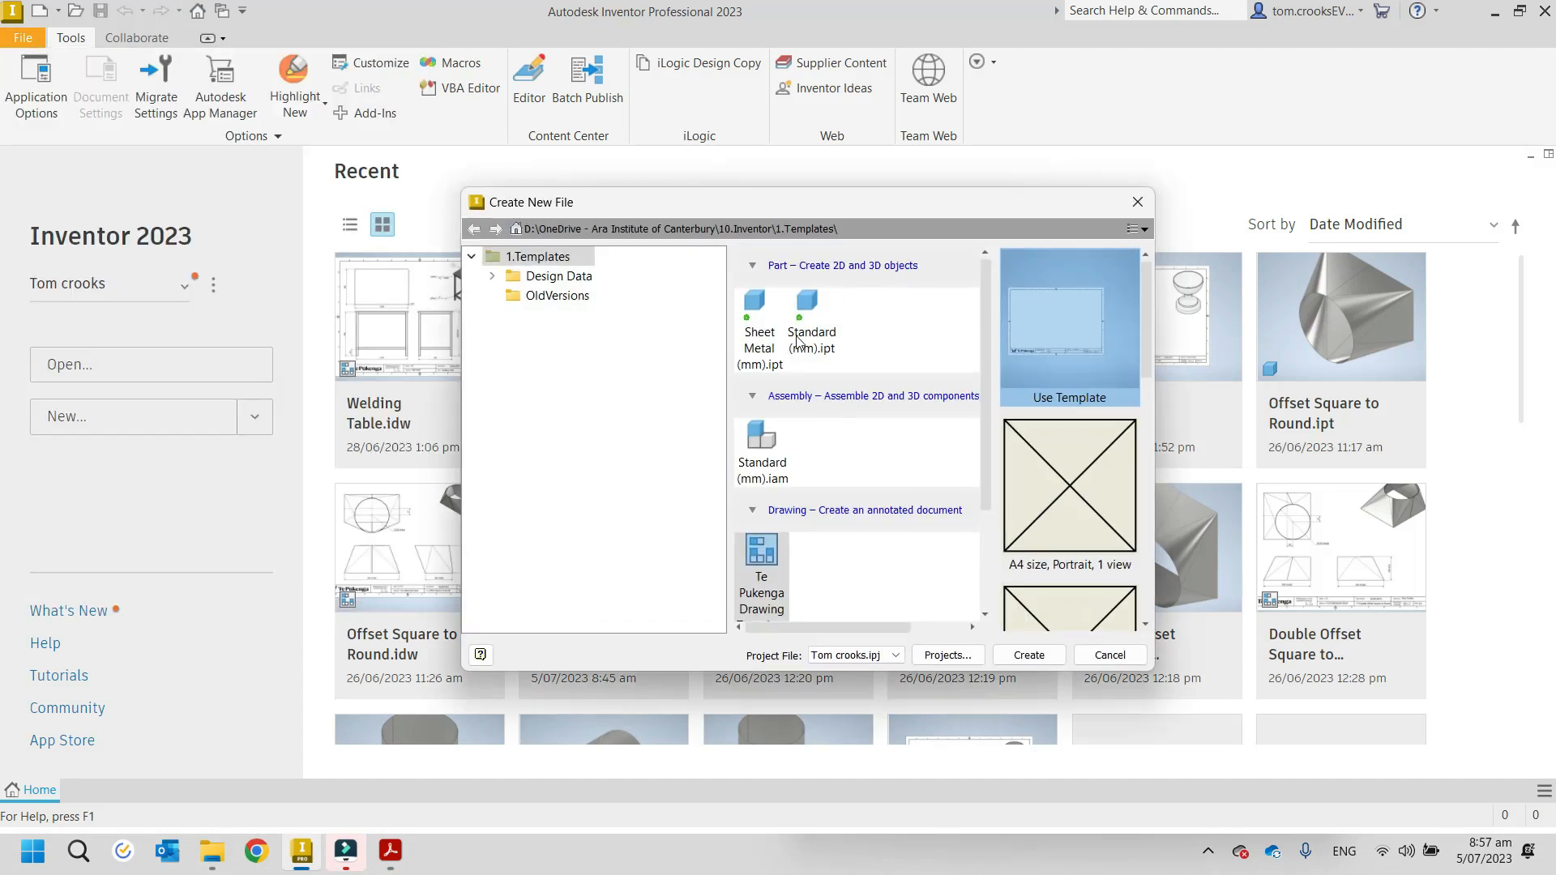
{"action": "double_click", "coordinate": [811, 308]}
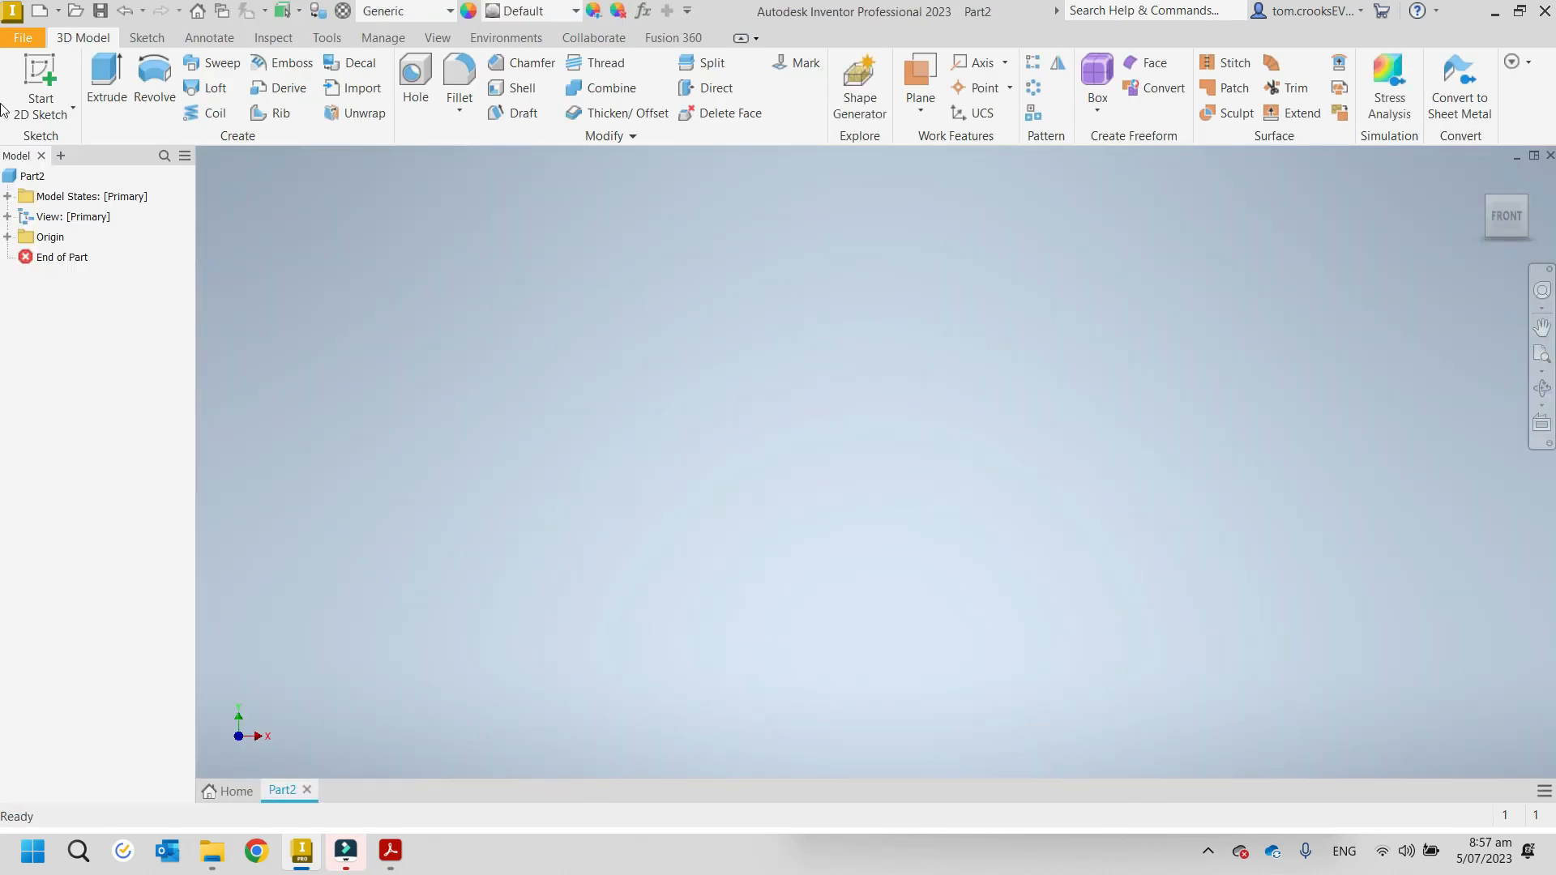
Step: Consult the Exhaust Bend.pdf drawing in Acrobat, and start a 2D sketch on the XY plane in Inventor
{"action": "left_click", "coordinate": [50, 65]}
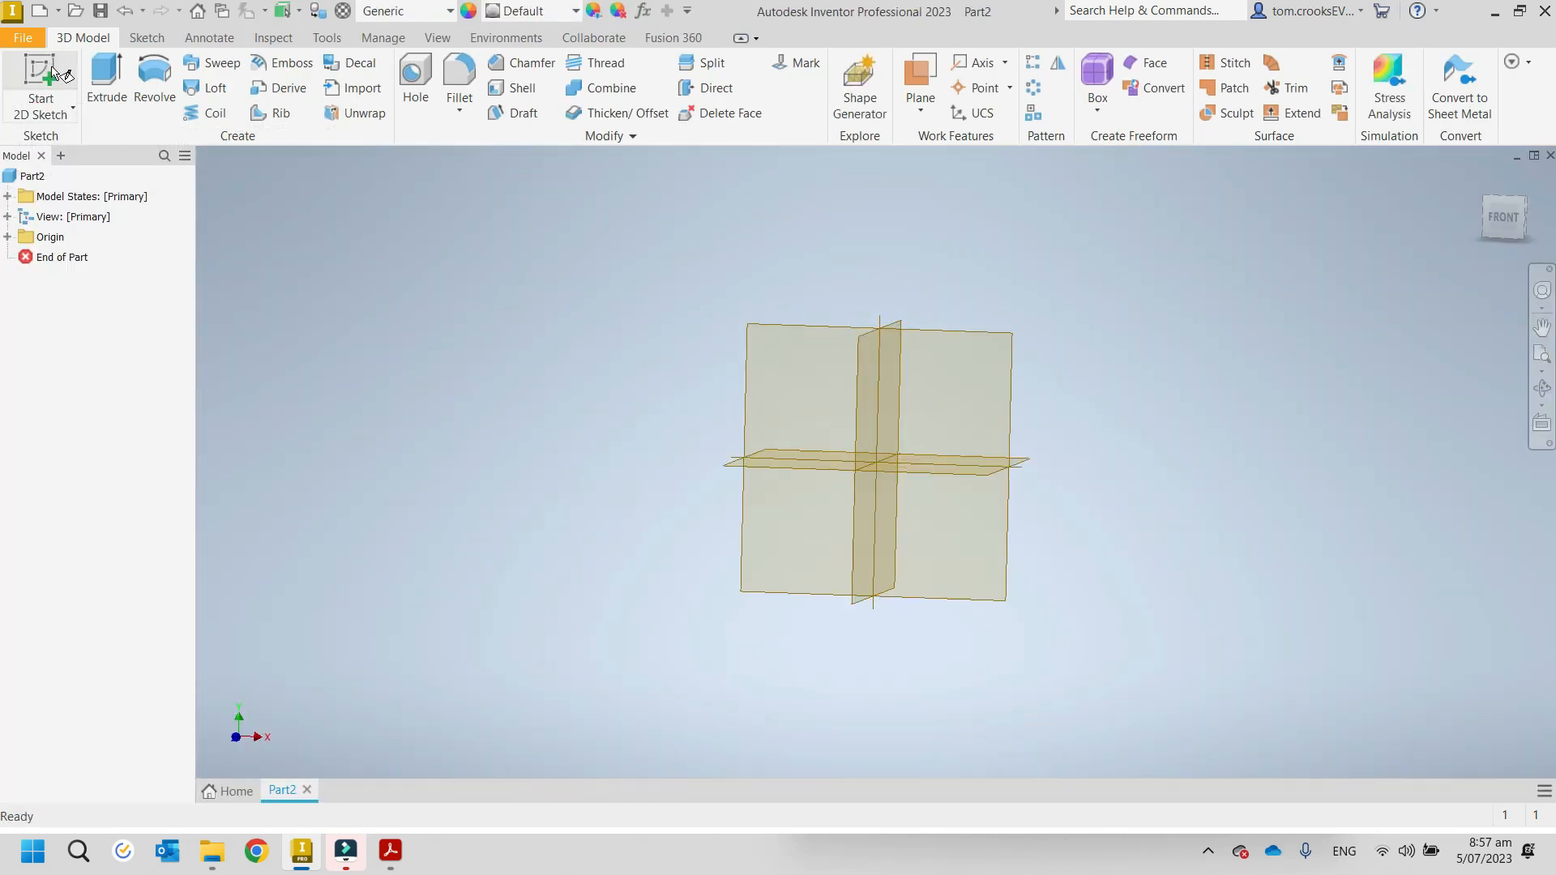
{"action": "left_click", "coordinate": [390, 850]}
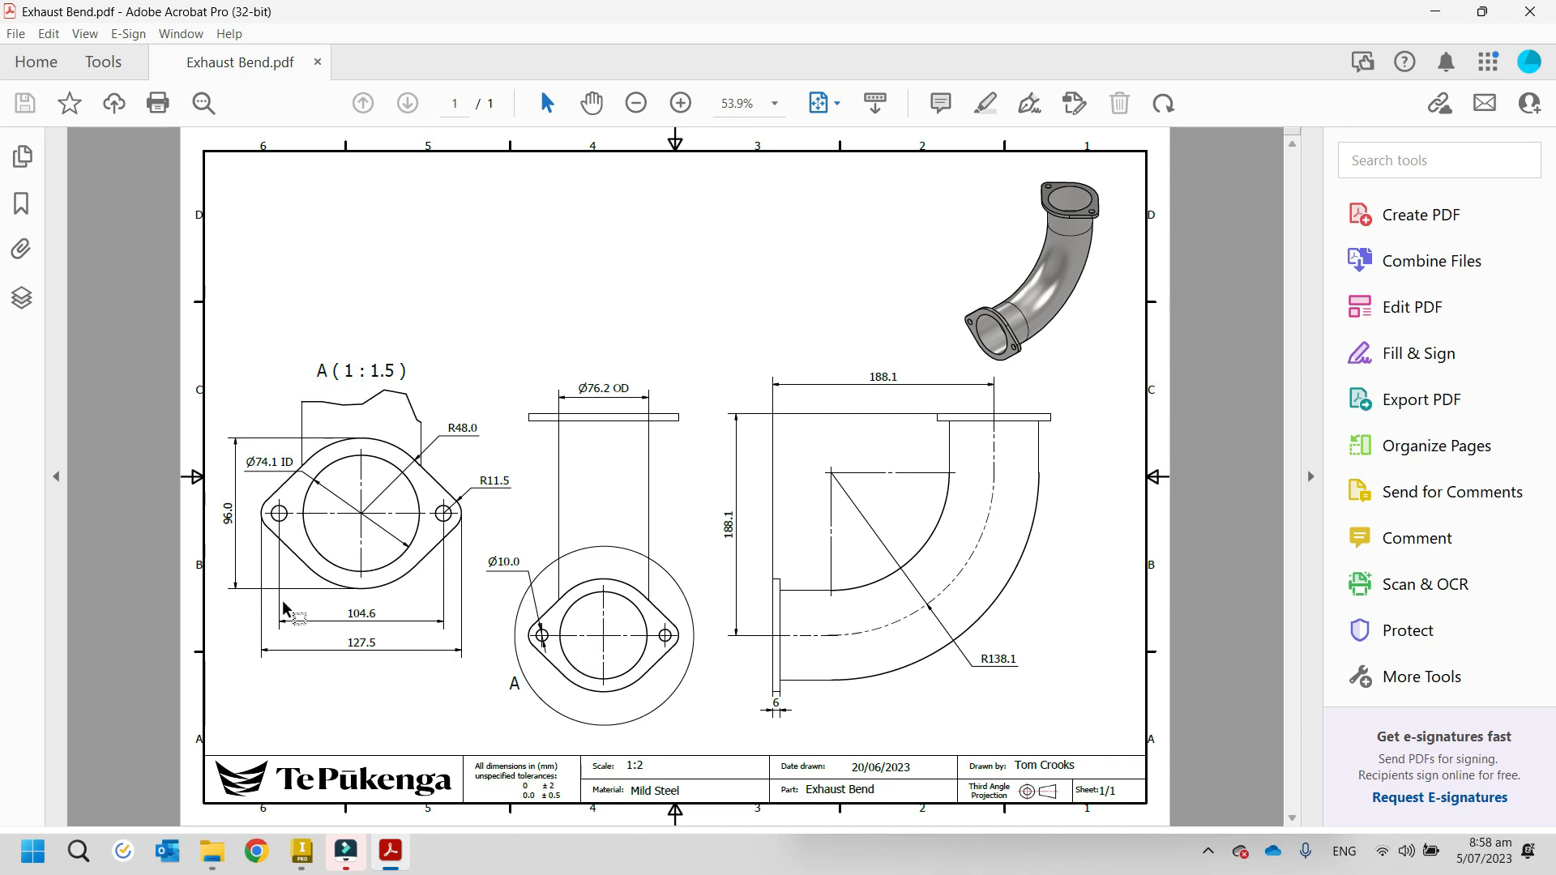
{"action": "left_click", "coordinate": [302, 851]}
{"action": "left_click", "coordinate": [40, 66]}
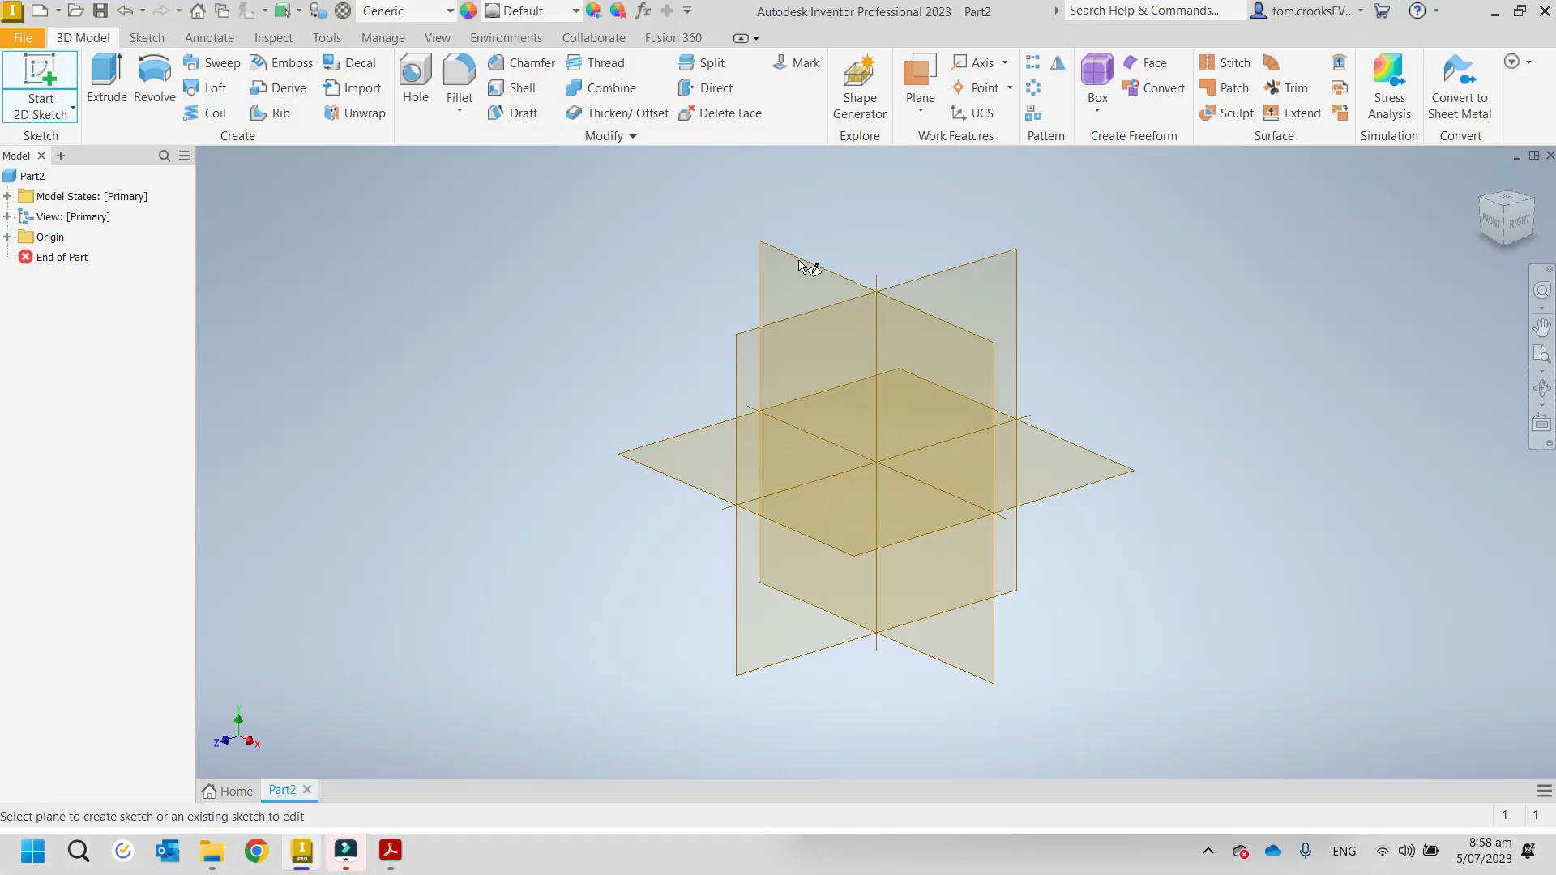
{"action": "left_click", "coordinate": [980, 410]}
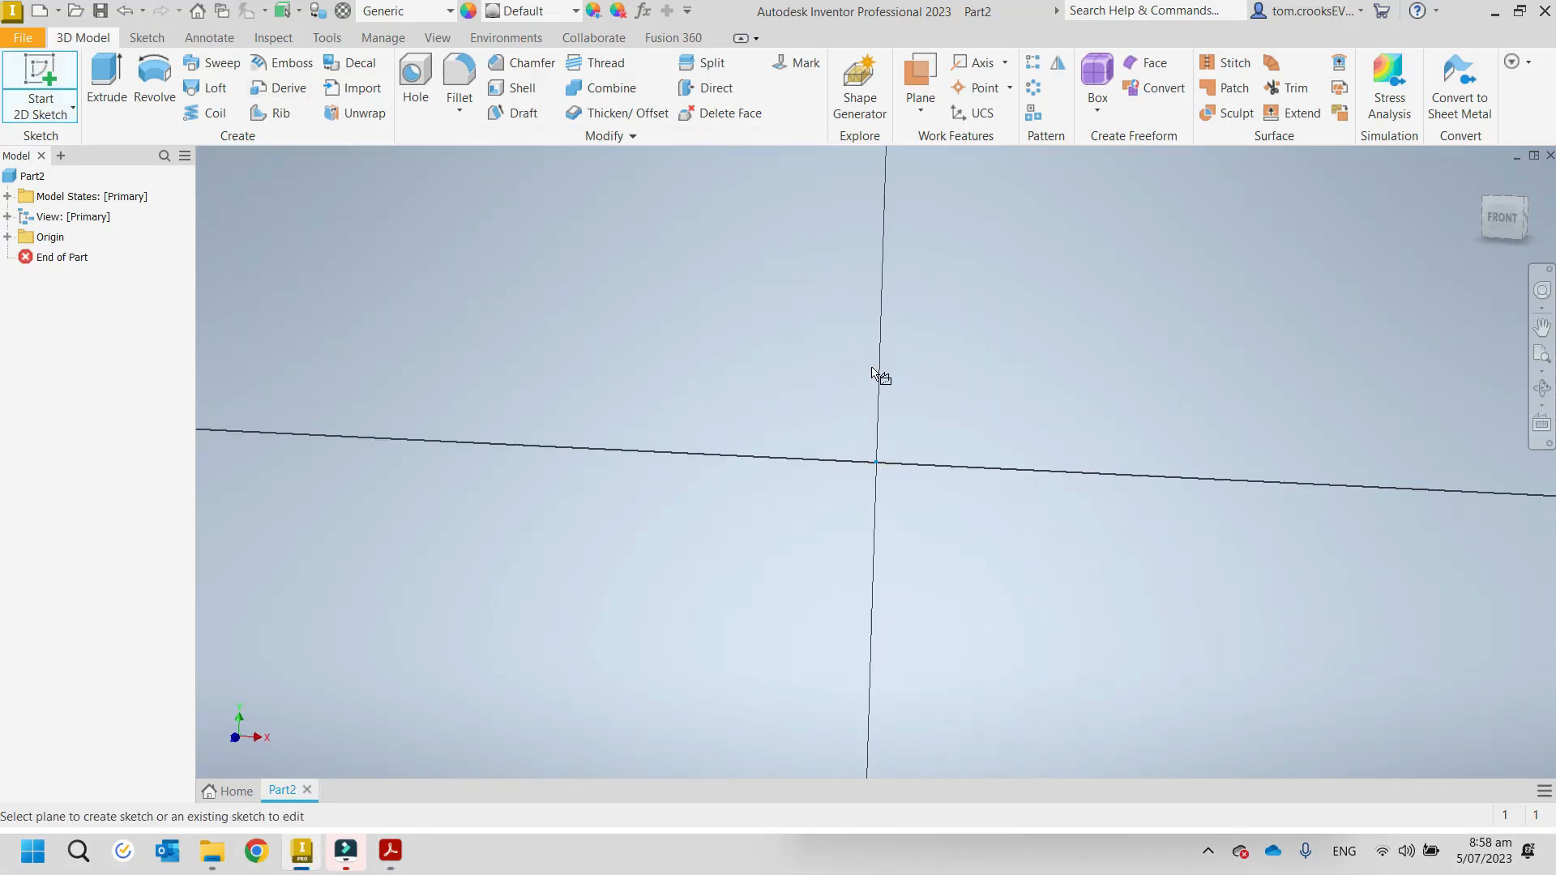
Step: Draw a 74.1 mm diameter circle centred on the sketch origin for the pipe's inside diameter
{"action": "left_click", "coordinate": [145, 83]}
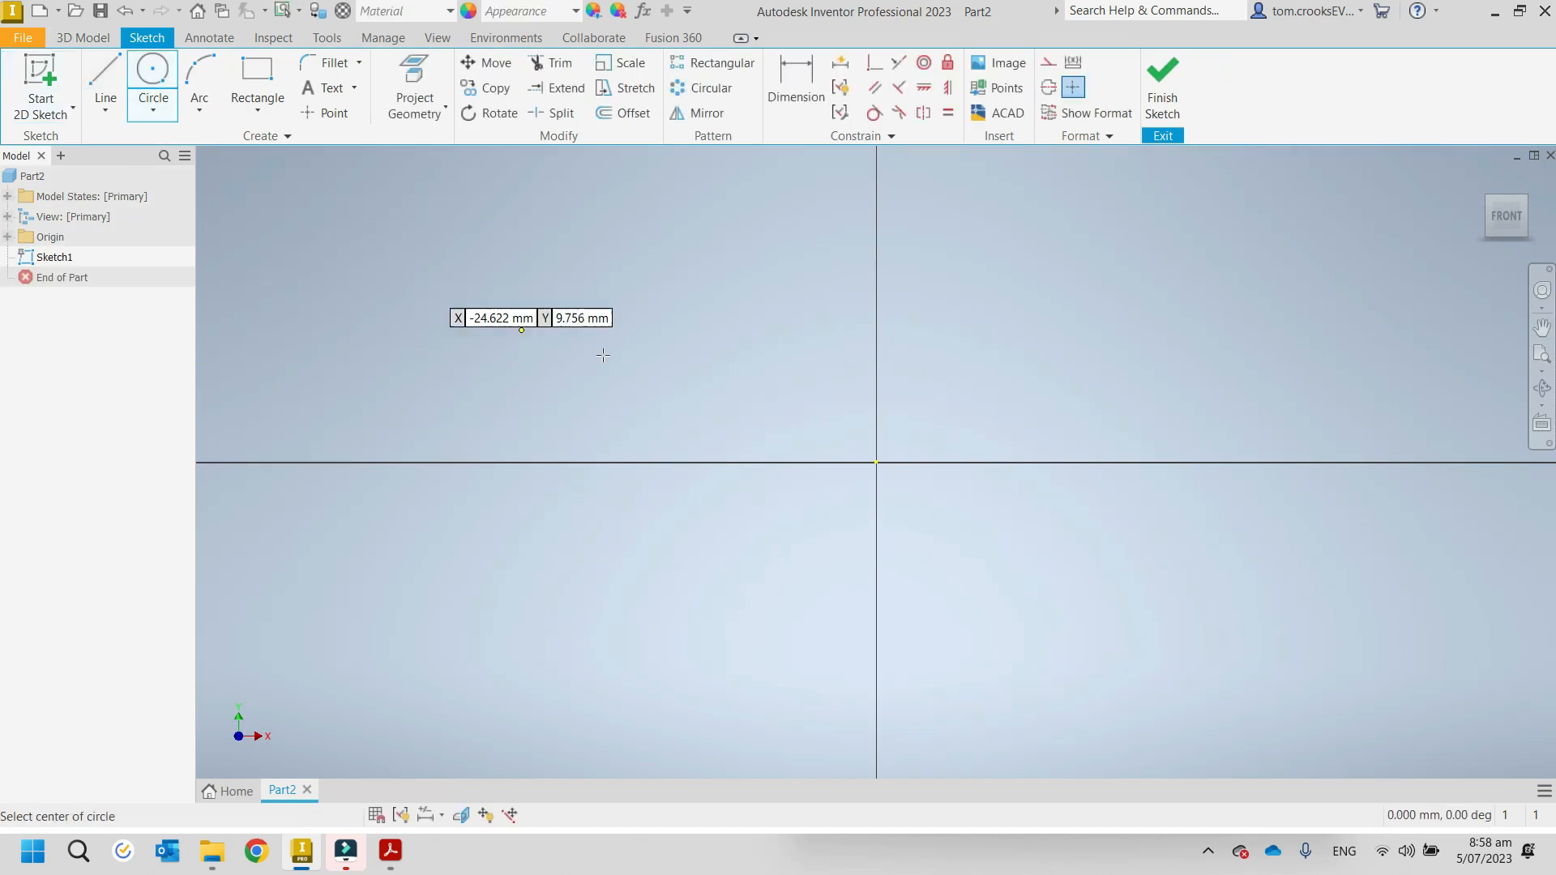
{"action": "left_click", "coordinate": [876, 463]}
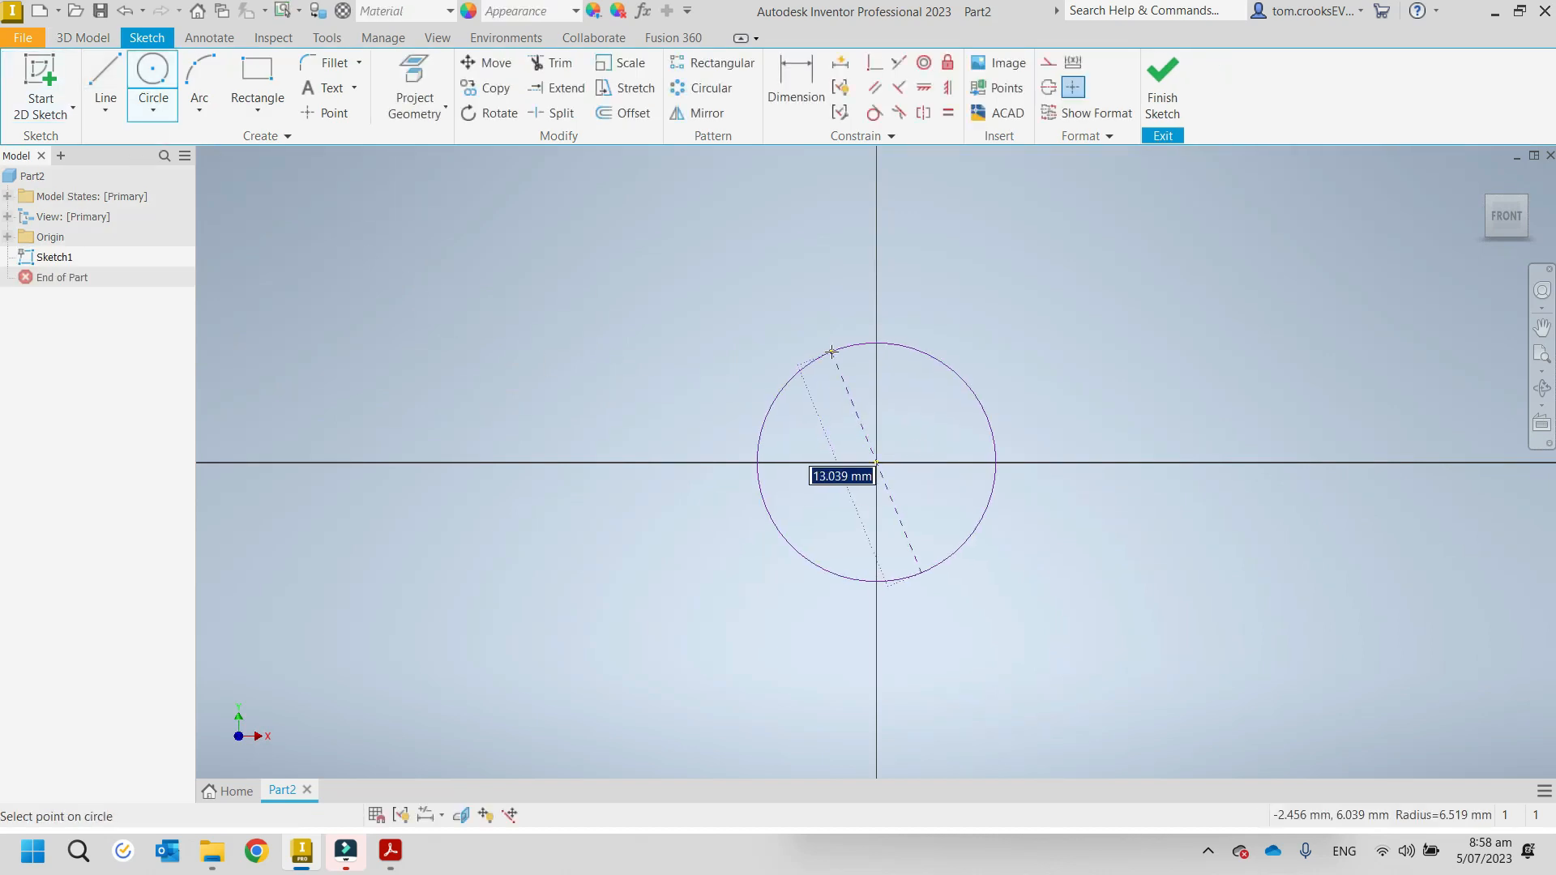
{"action": "type", "text": "74"}
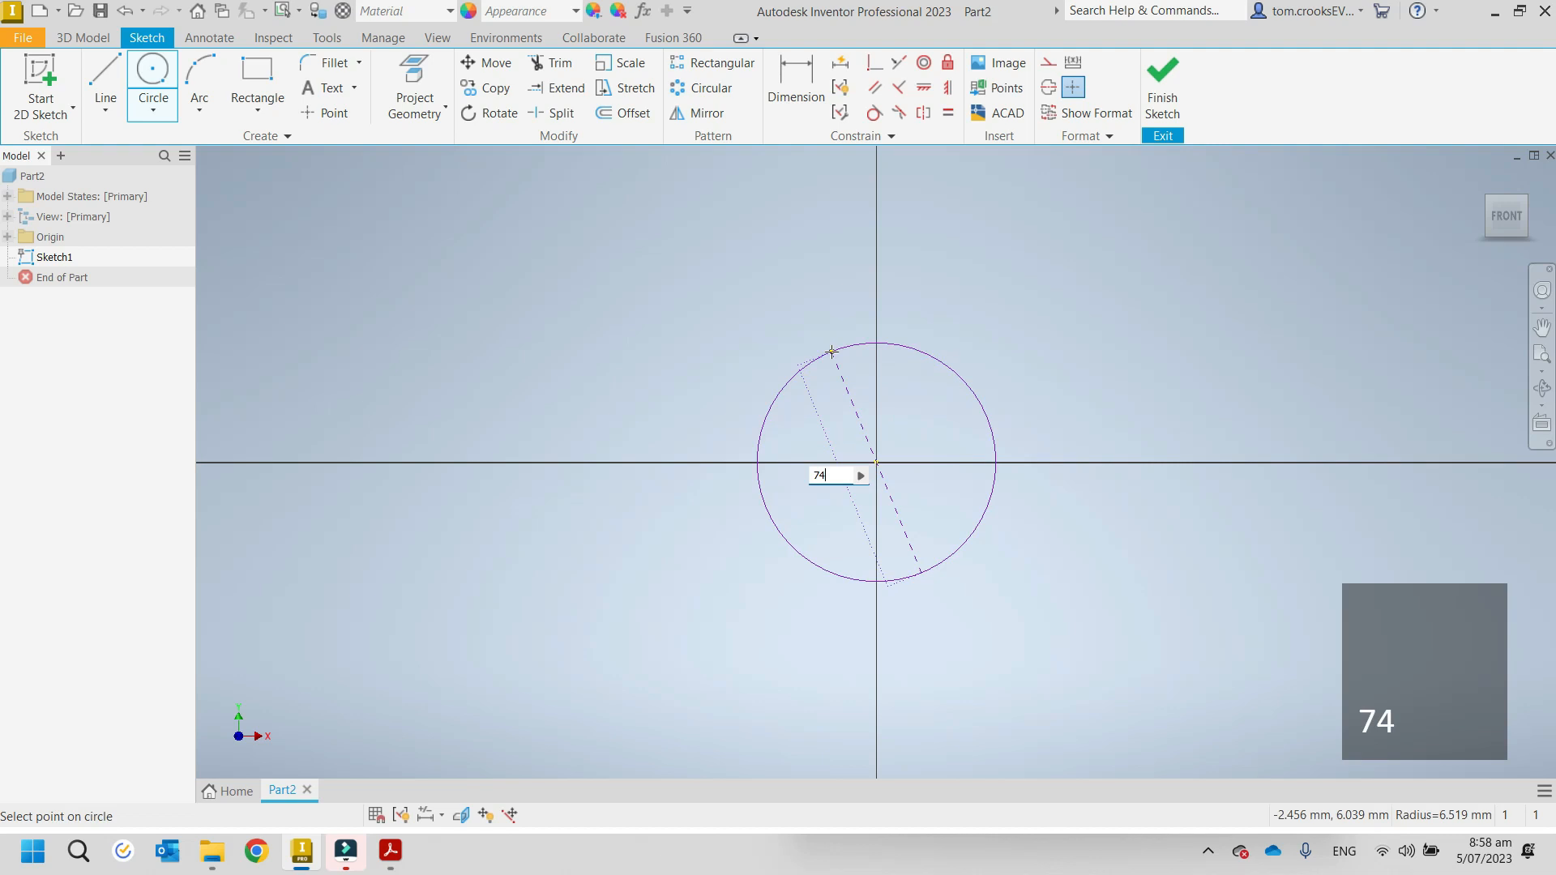
{"action": "type", "text": ".1"}
{"action": "key", "text": "Return"}
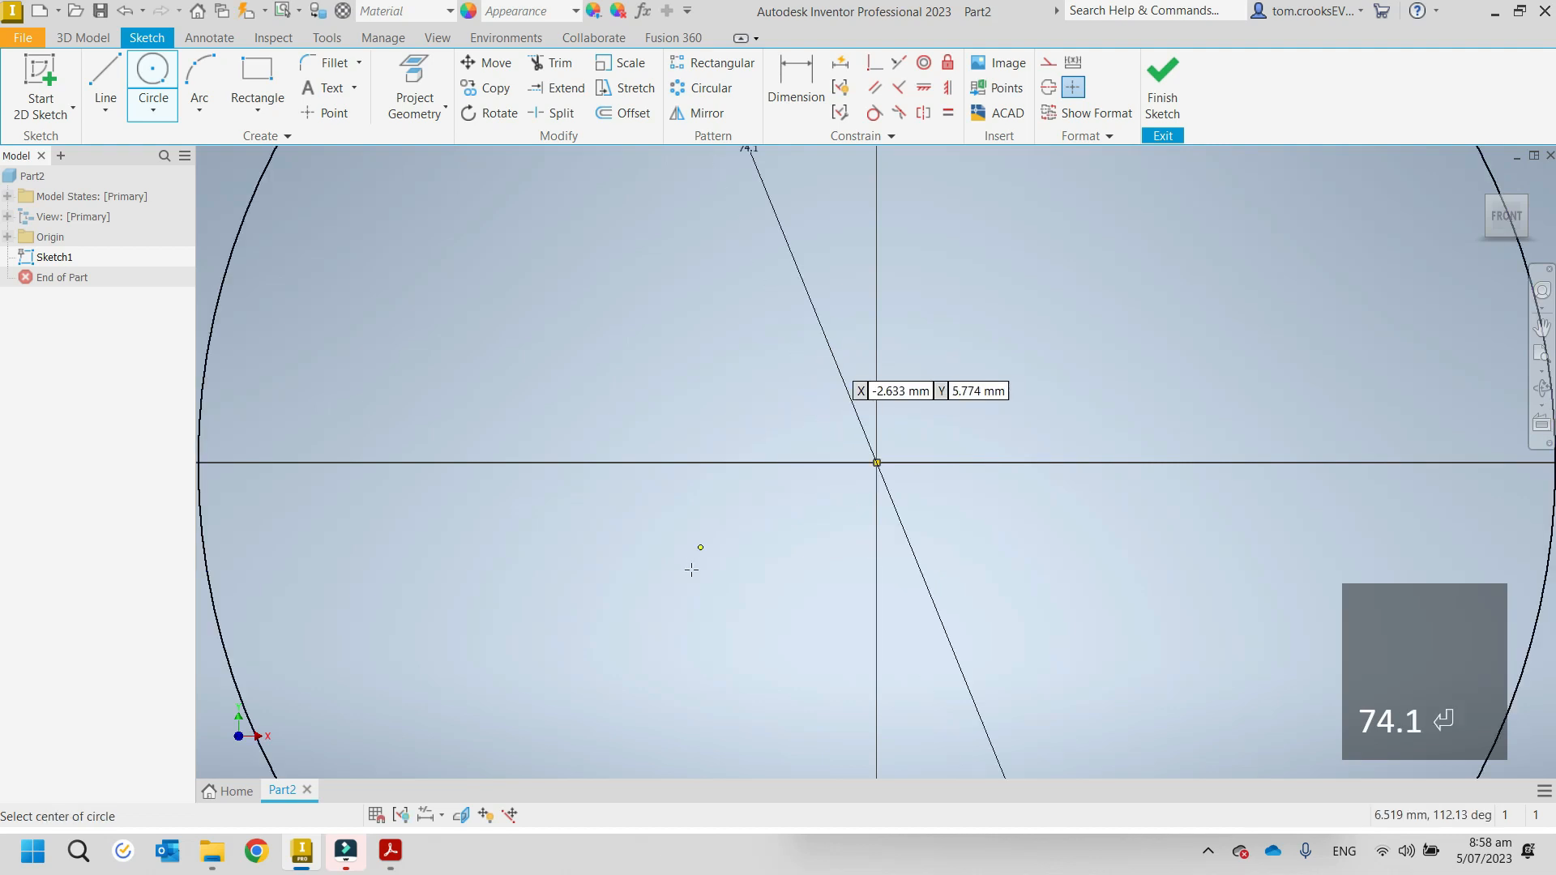
Step: Add a concentric 76.2 mm diameter circle at the origin for the pipe's outside diameter and finish the sketch
{"action": "scroll", "coordinate": [695, 561], "scroll_direction": "down", "scroll_amount": 3}
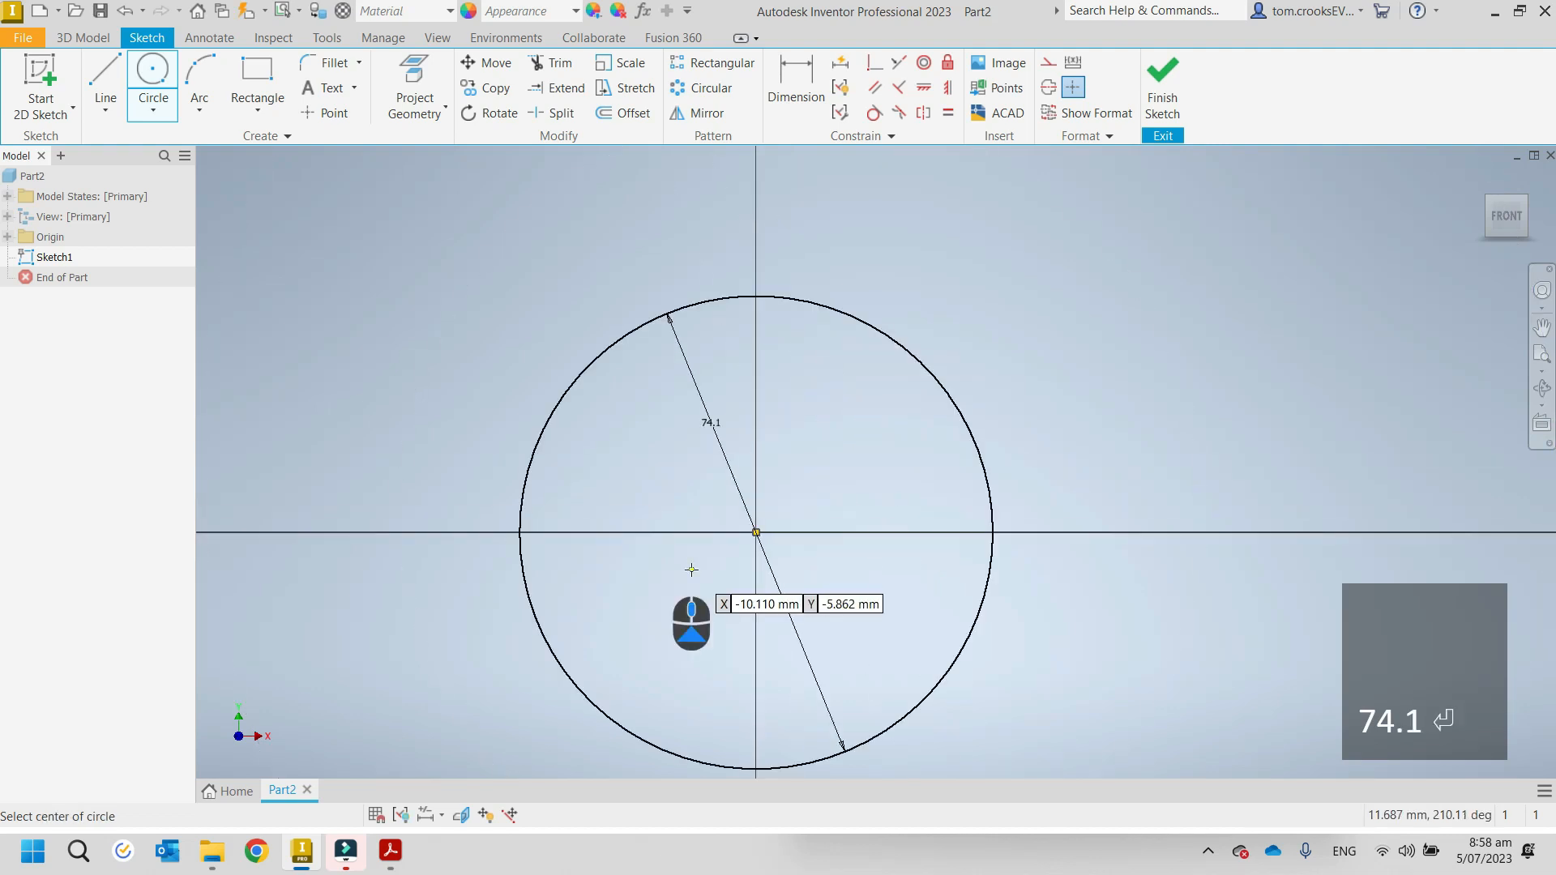
{"action": "left_click", "coordinate": [756, 532]}
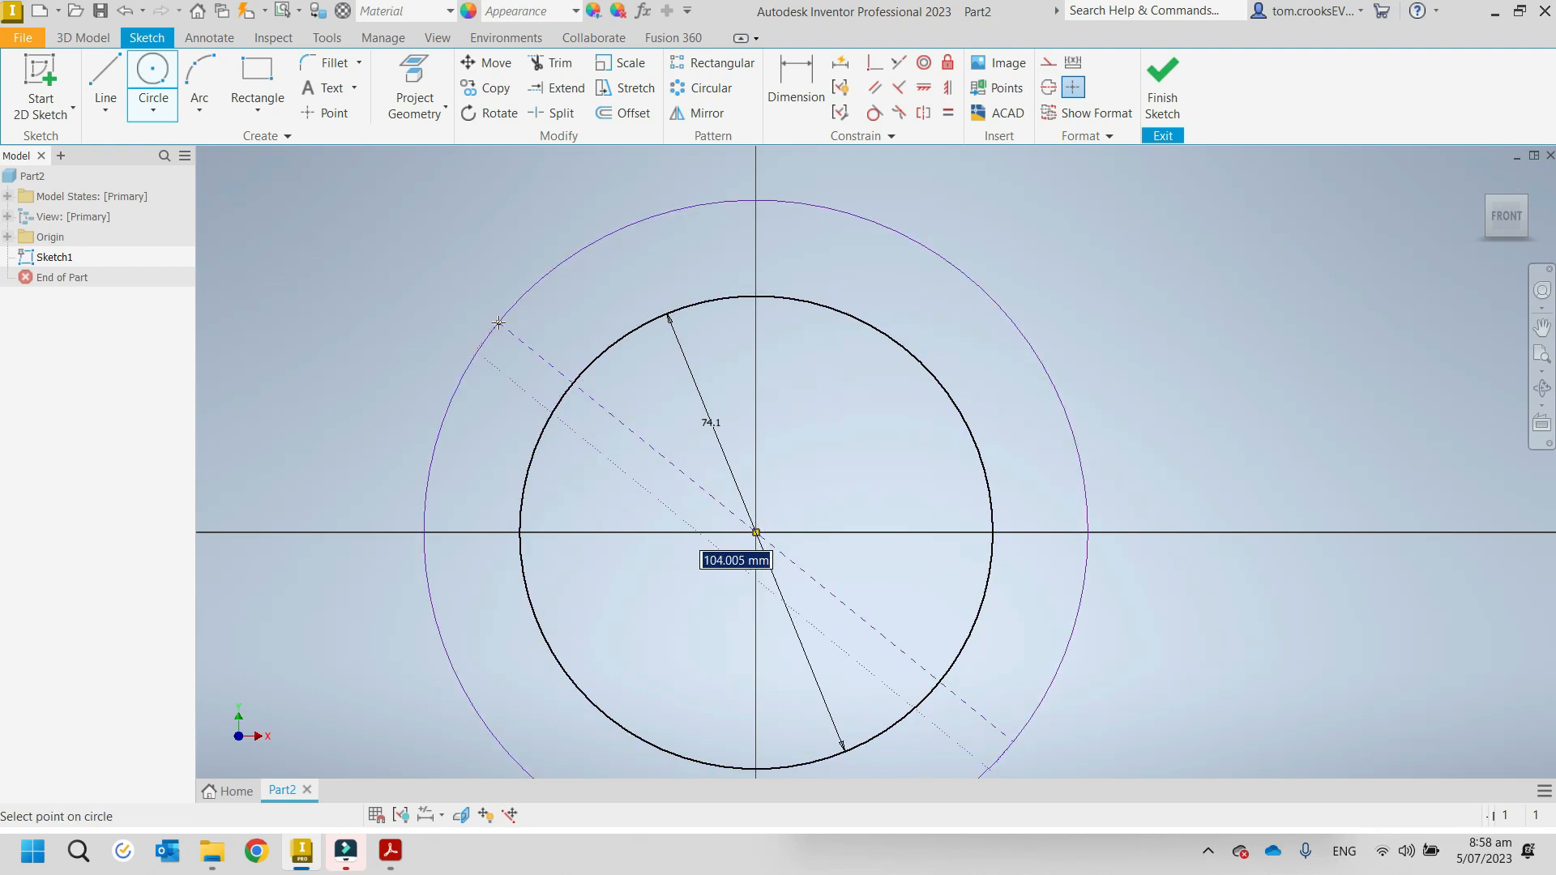
{"action": "type", "text": "7"}
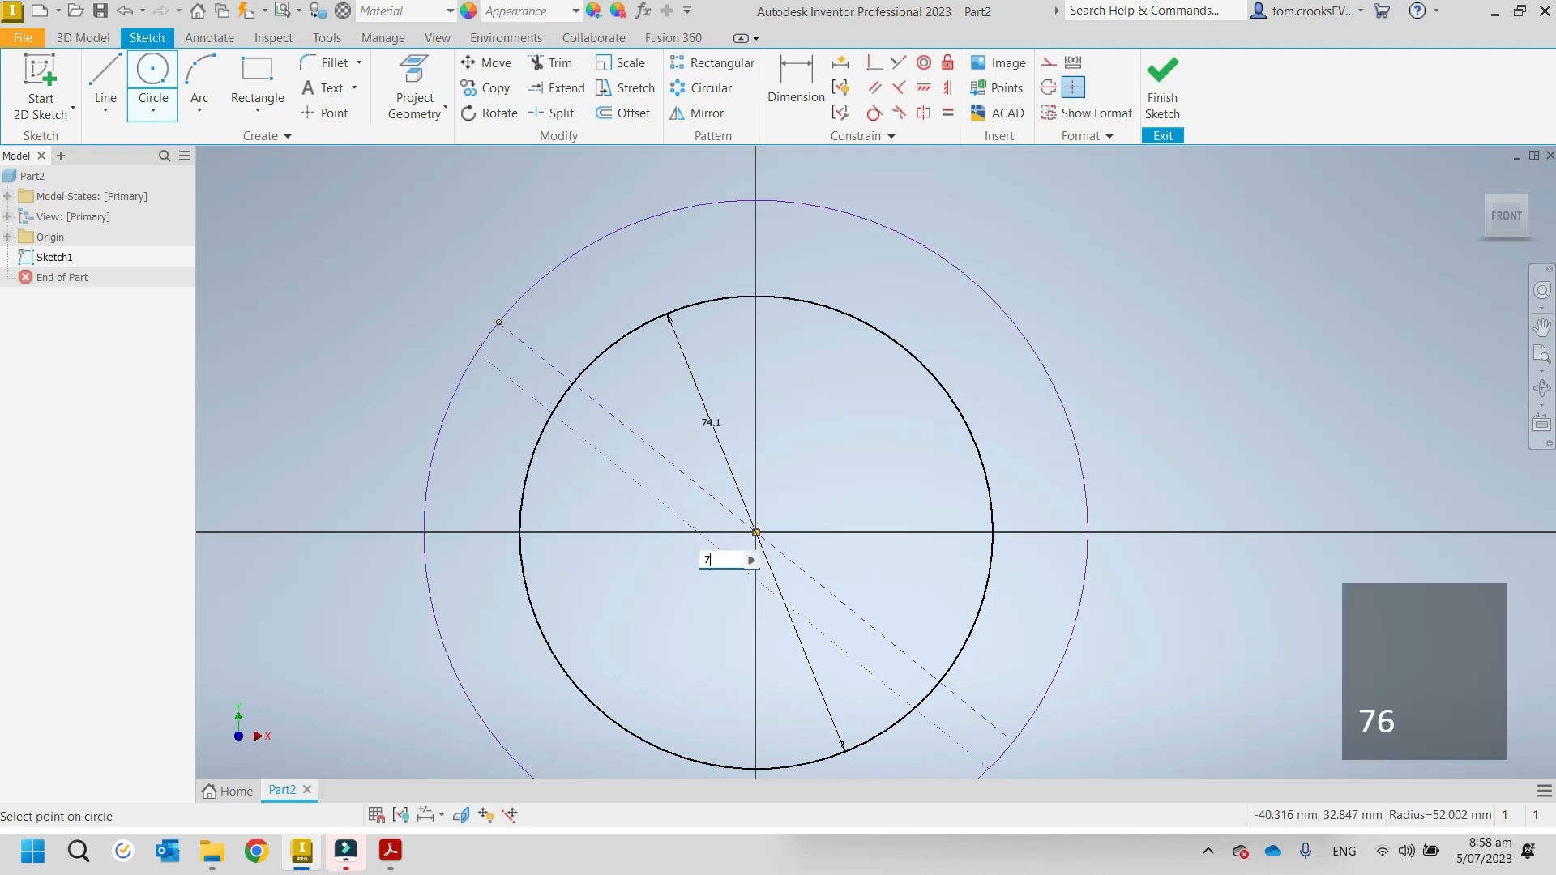
{"action": "type", "text": "6.2"}
{"action": "key", "text": "Return"}
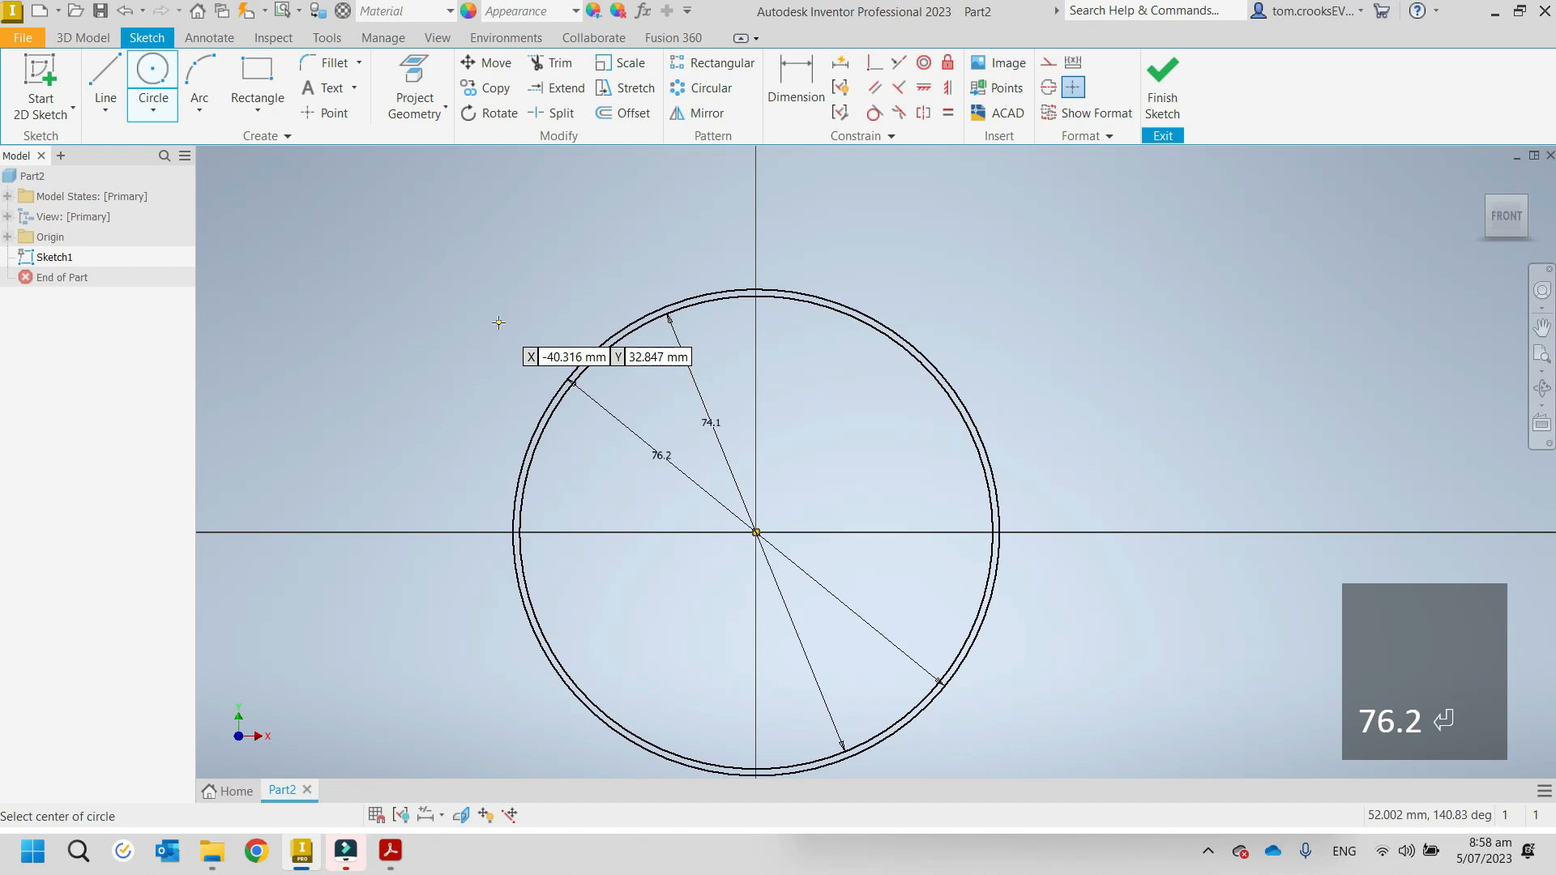
{"action": "left_click", "coordinate": [1177, 134]}
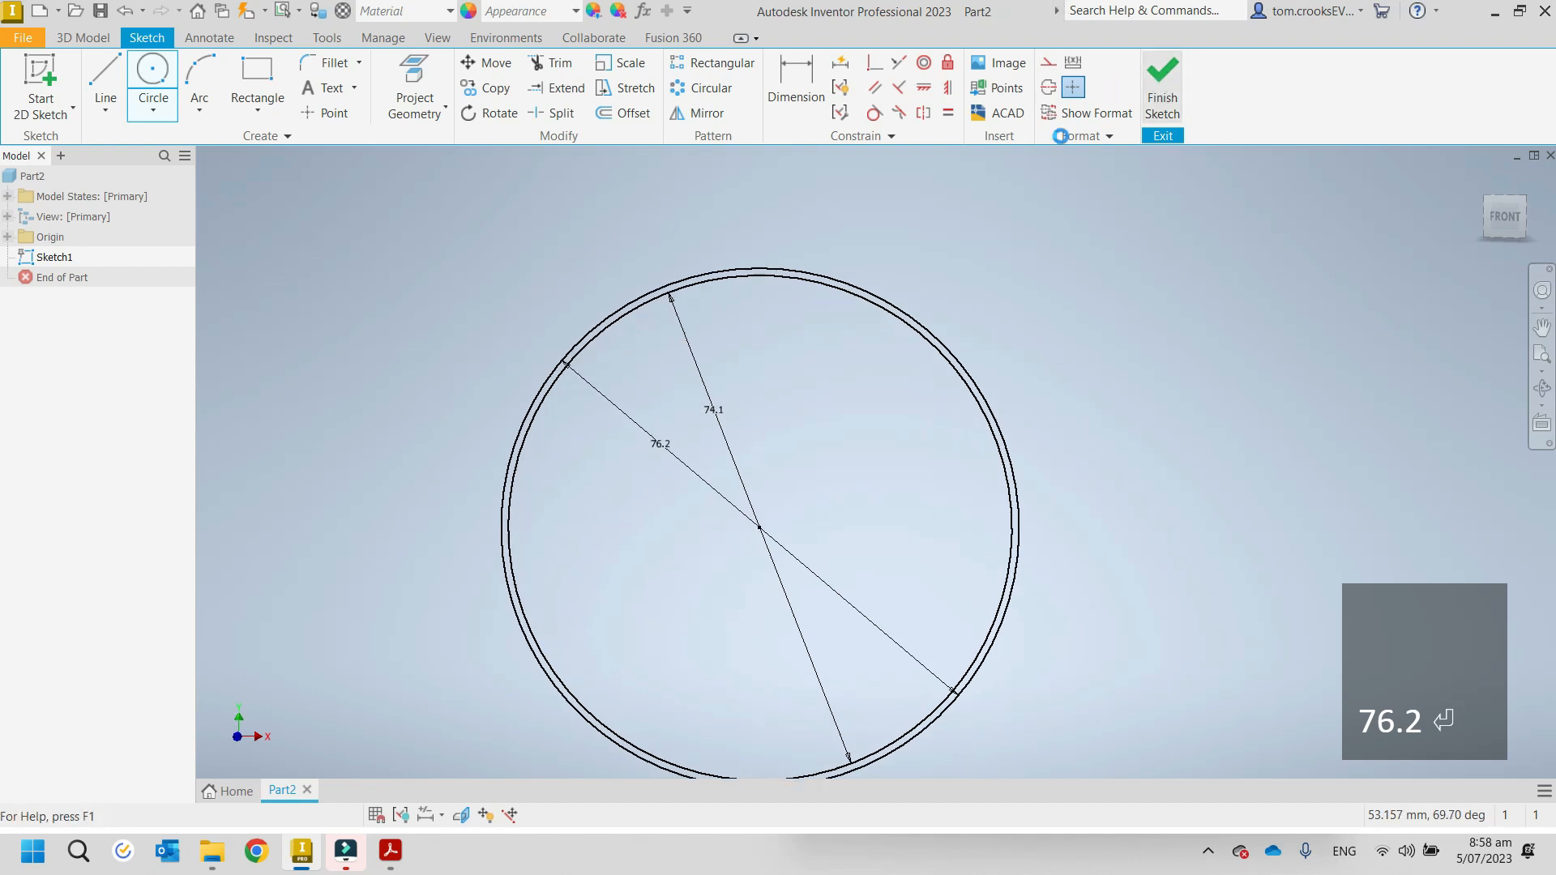
{"action": "scroll", "coordinate": [580, 403], "scroll_direction": "up", "scroll_amount": 1}
{"action": "mouse_move", "coordinate": [577, 396]}
{"action": "middle_mouse_down"}
{"action": "mouse_move", "coordinate": [327, 560]}
{"action": "mouse_move", "coordinate": [399, 475]}
{"action": "middle_mouse_up"}
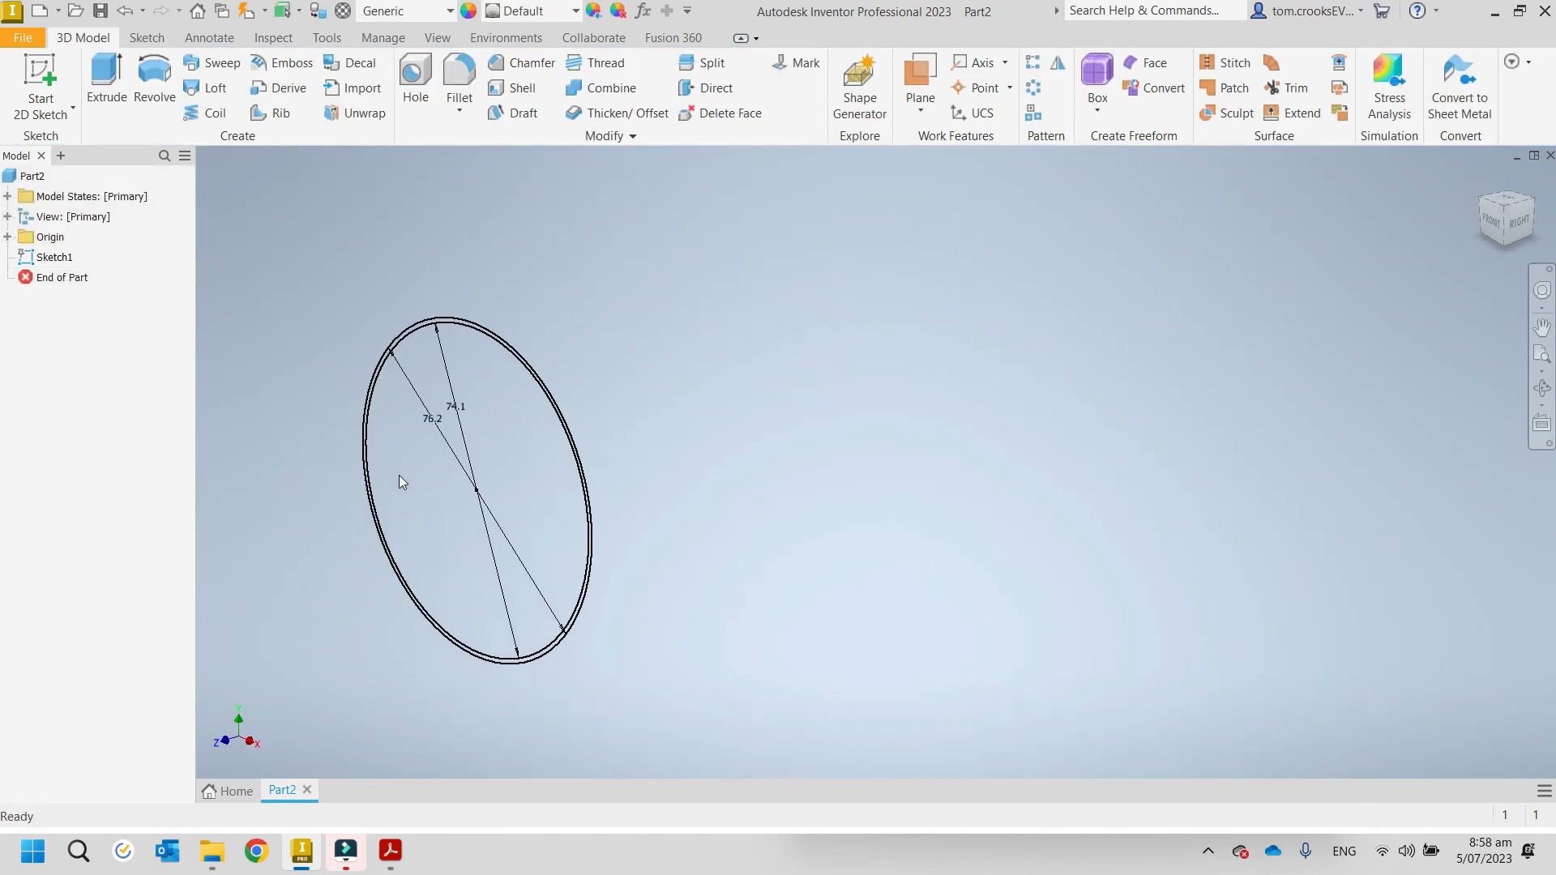
Step: Sketch a path on the YZ plane: a horizontal line from the origin, a tangent quarter arc and a vertical line, about 76 mm wide overall
{"action": "left_click", "coordinate": [37, 62]}
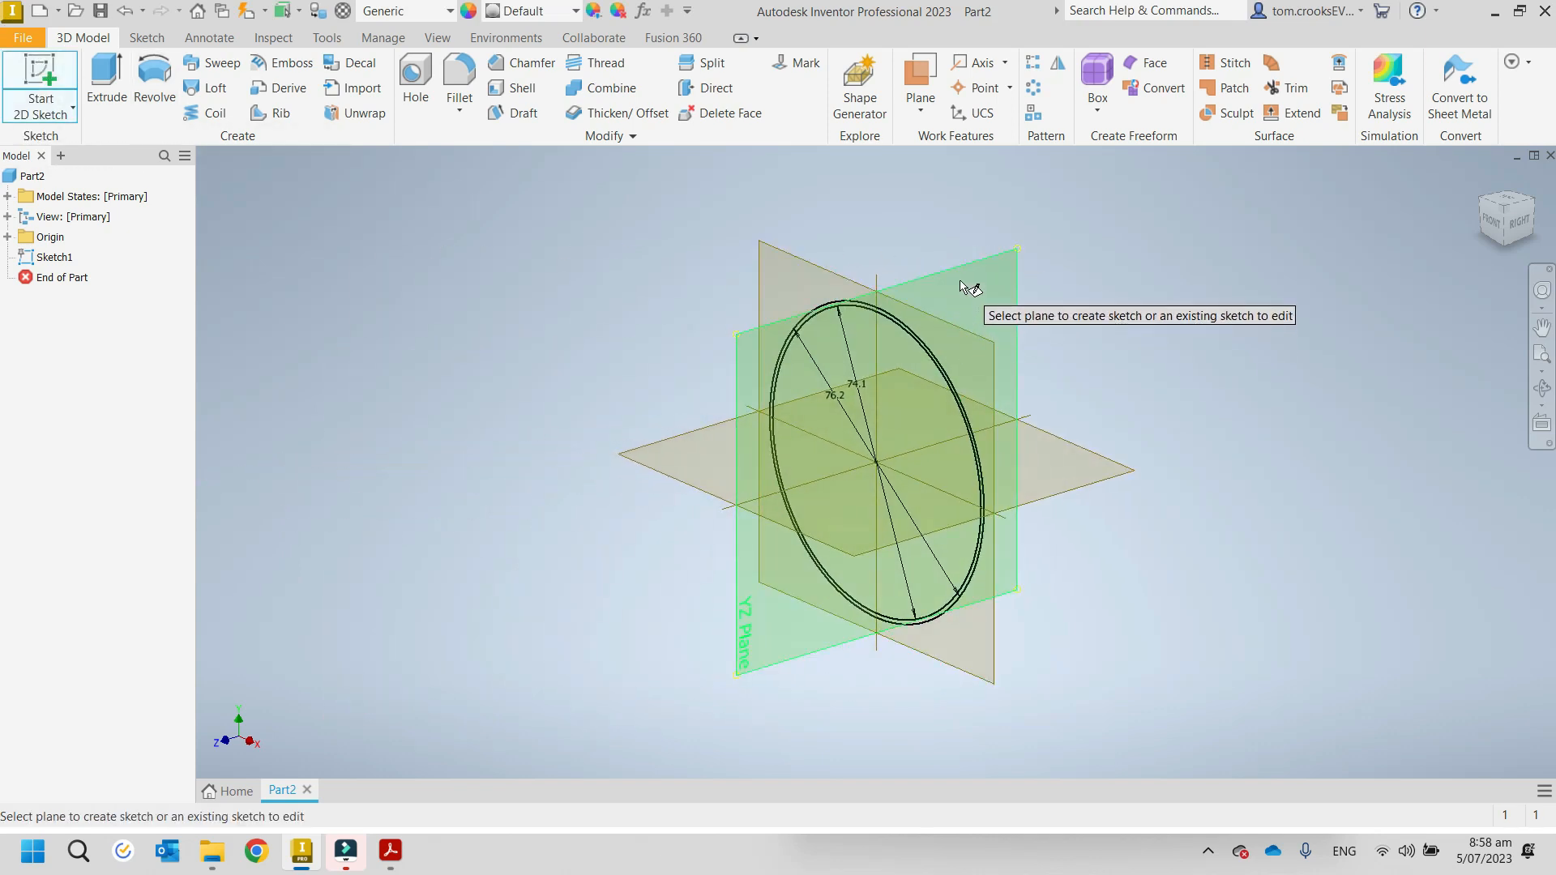
{"action": "left_click", "coordinate": [961, 282]}
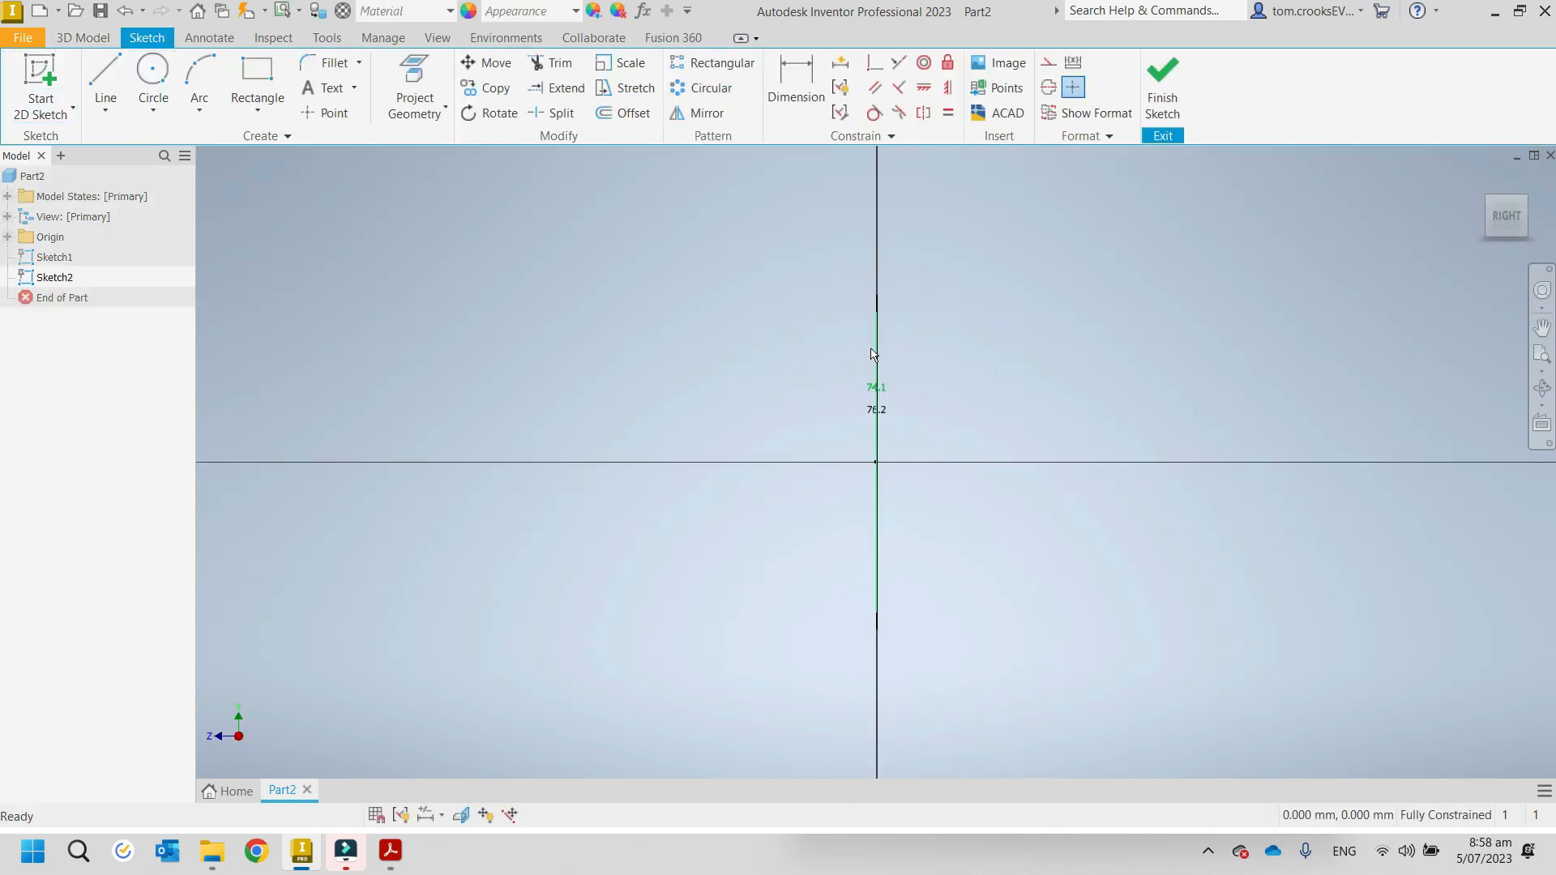
{"action": "left_click", "coordinate": [96, 76]}
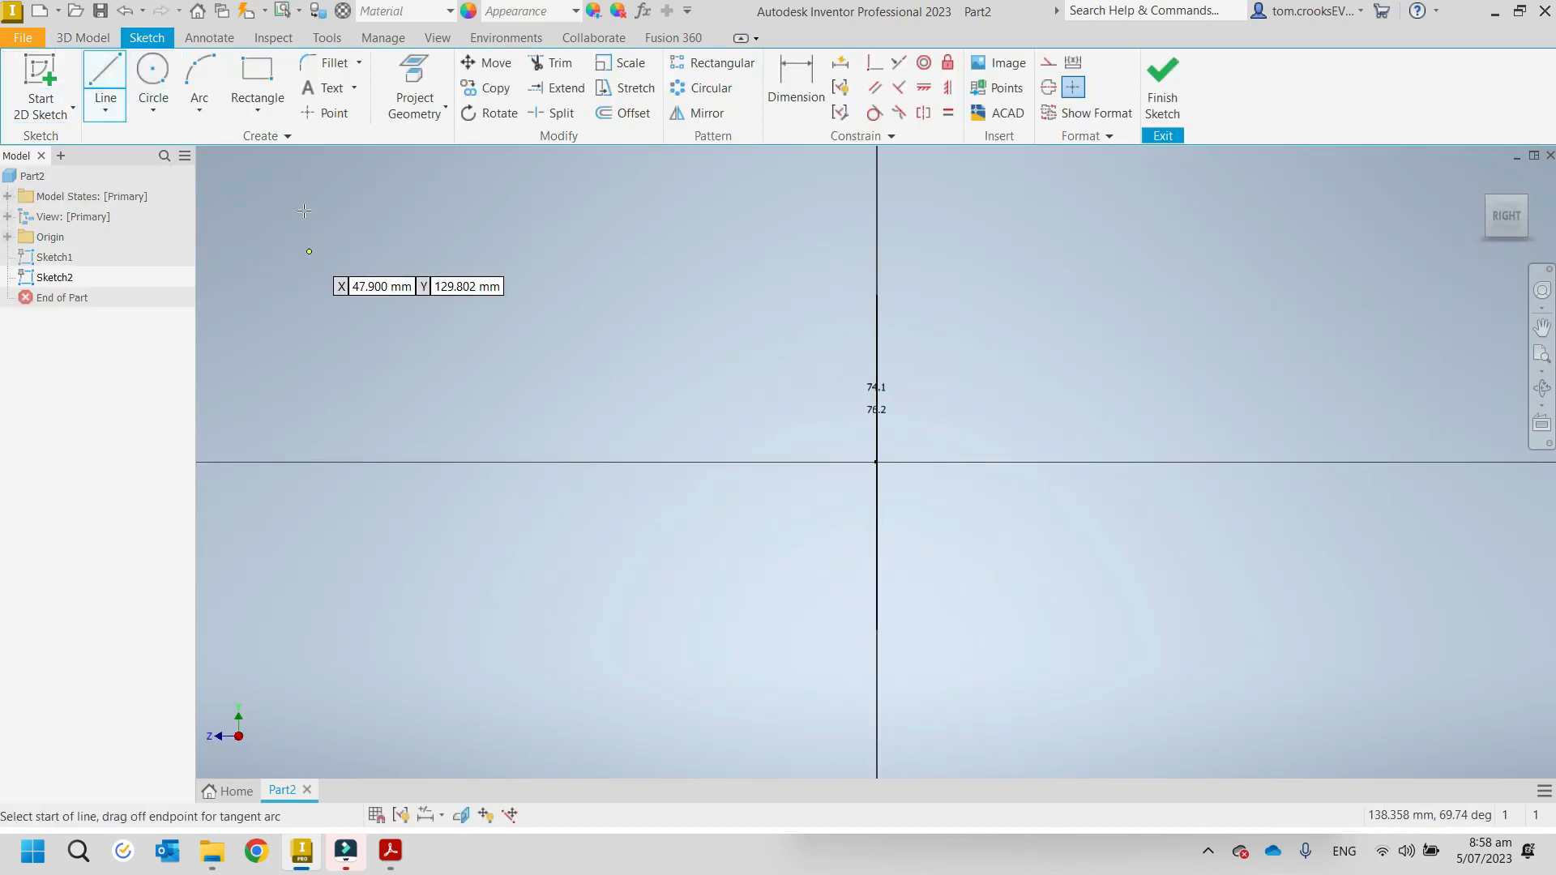
{"action": "left_click", "coordinate": [876, 463]}
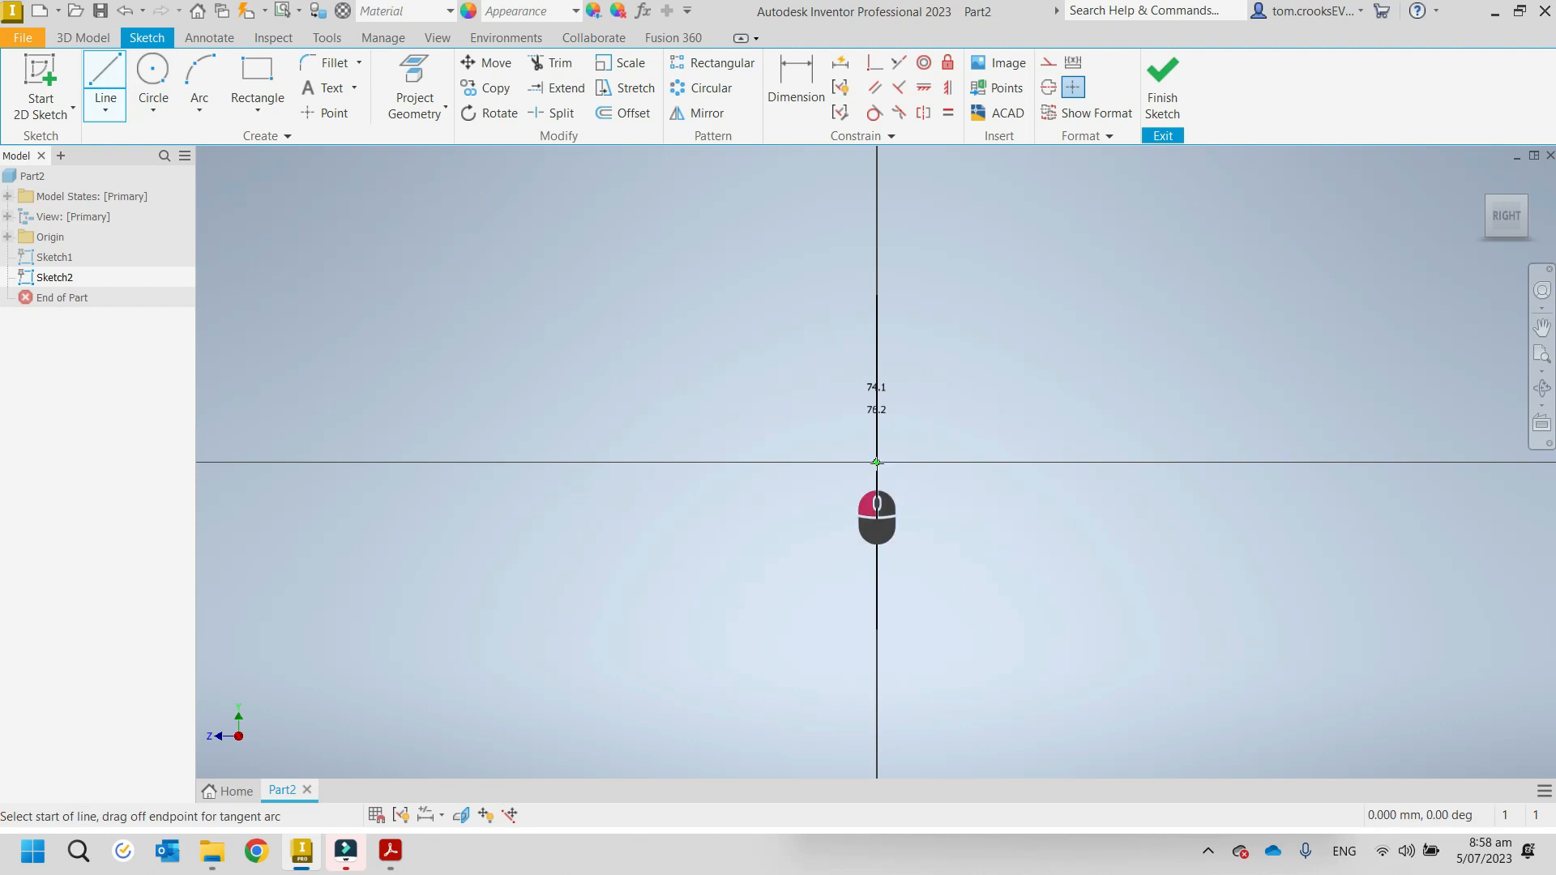
{"action": "left_click", "coordinate": [1032, 462]}
{"action": "left_click_drag", "start_coordinate": [1032, 462], "coordinate": [1207, 286]}
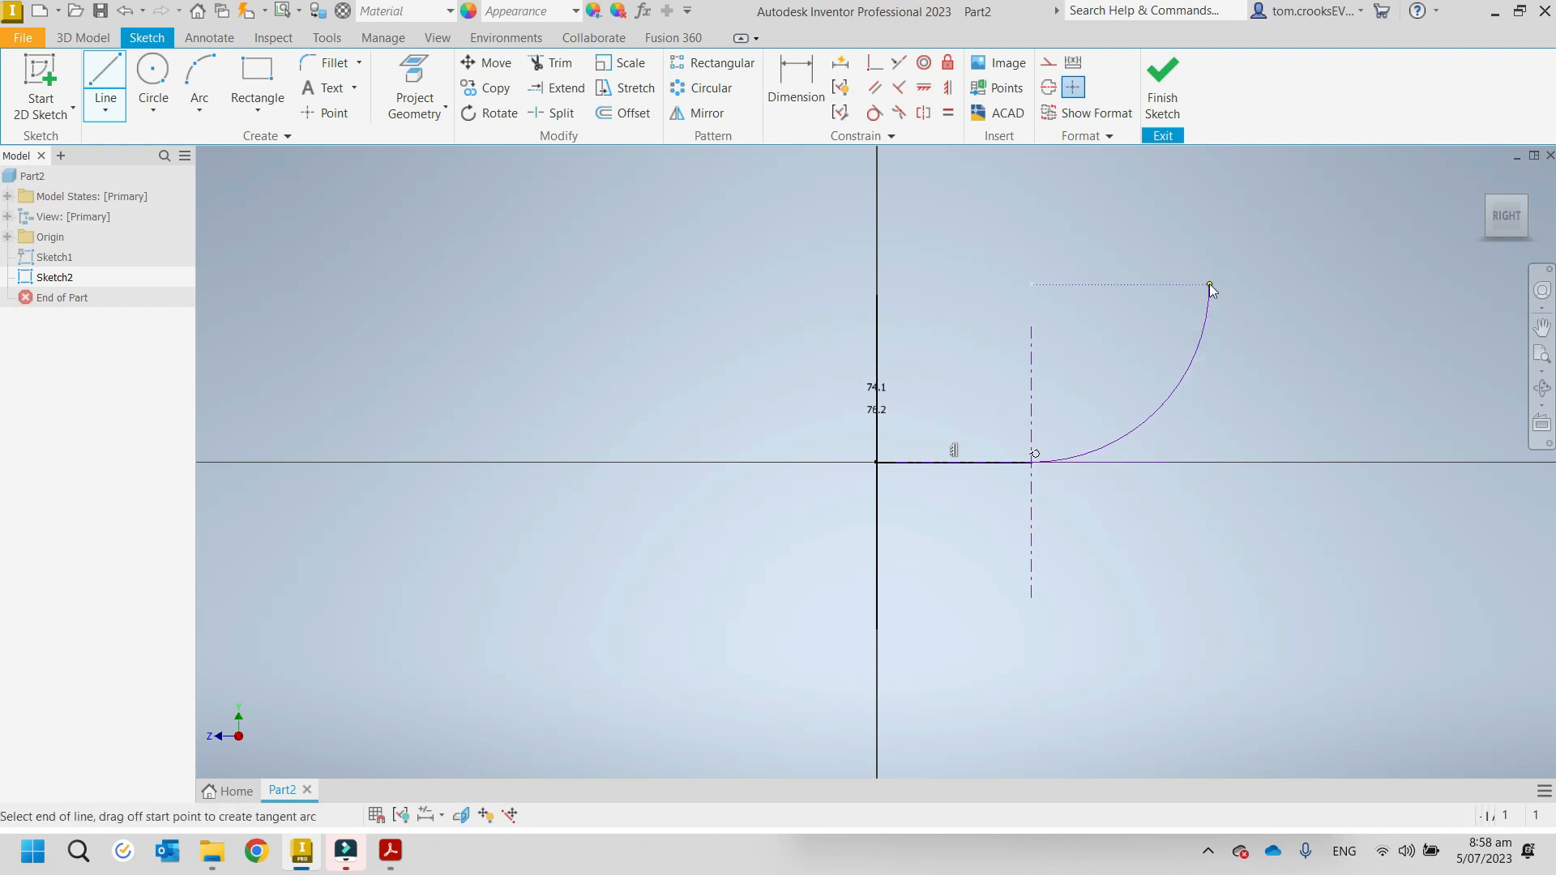
{"action": "left_click", "coordinate": [1209, 171]}
{"action": "key", "text": "Escape"}
{"action": "middle_click_drag", "start_coordinate": [1082, 245], "coordinate": [842, 278]}
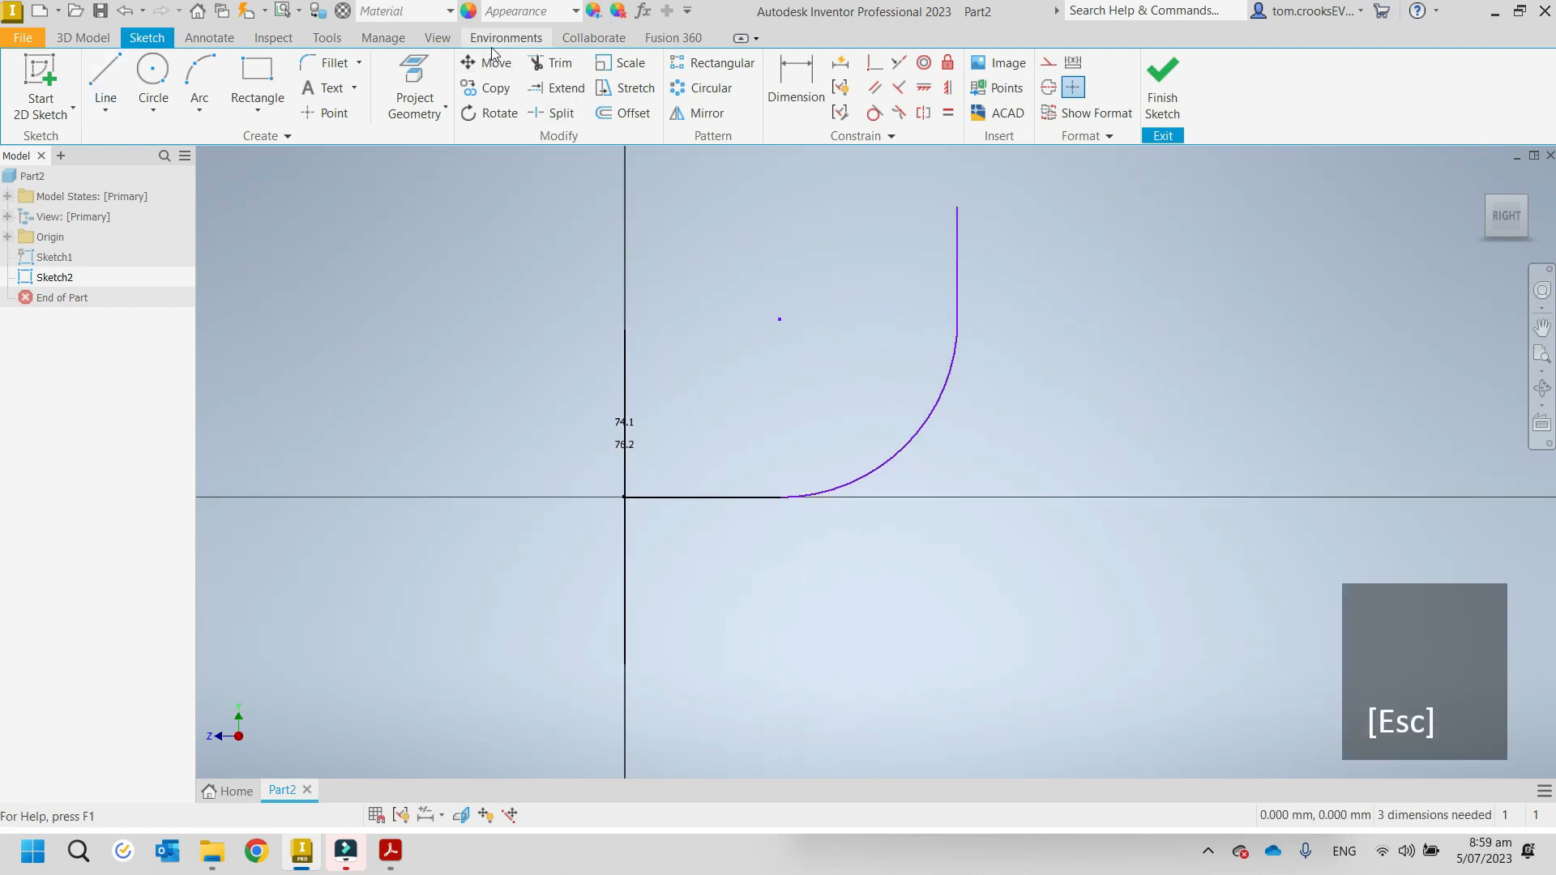
Step: Dimension the horizontal distance from the origin to the path's vertical line as 188.1 mm
{"action": "left_click", "coordinate": [796, 89]}
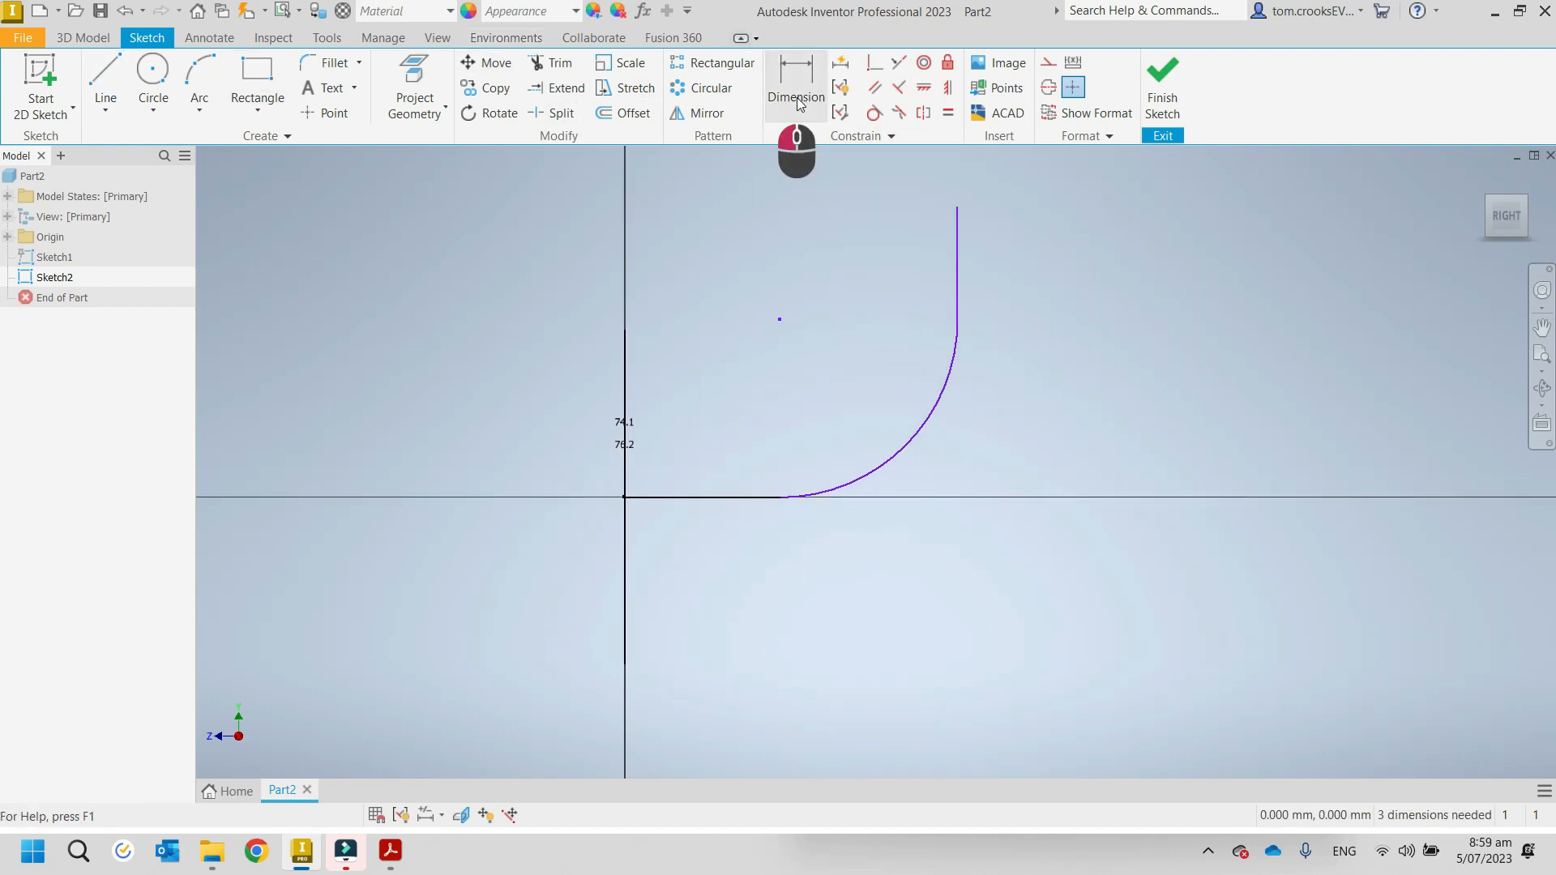
{"action": "left_click", "coordinate": [623, 498]}
{"action": "left_click", "coordinate": [957, 267]}
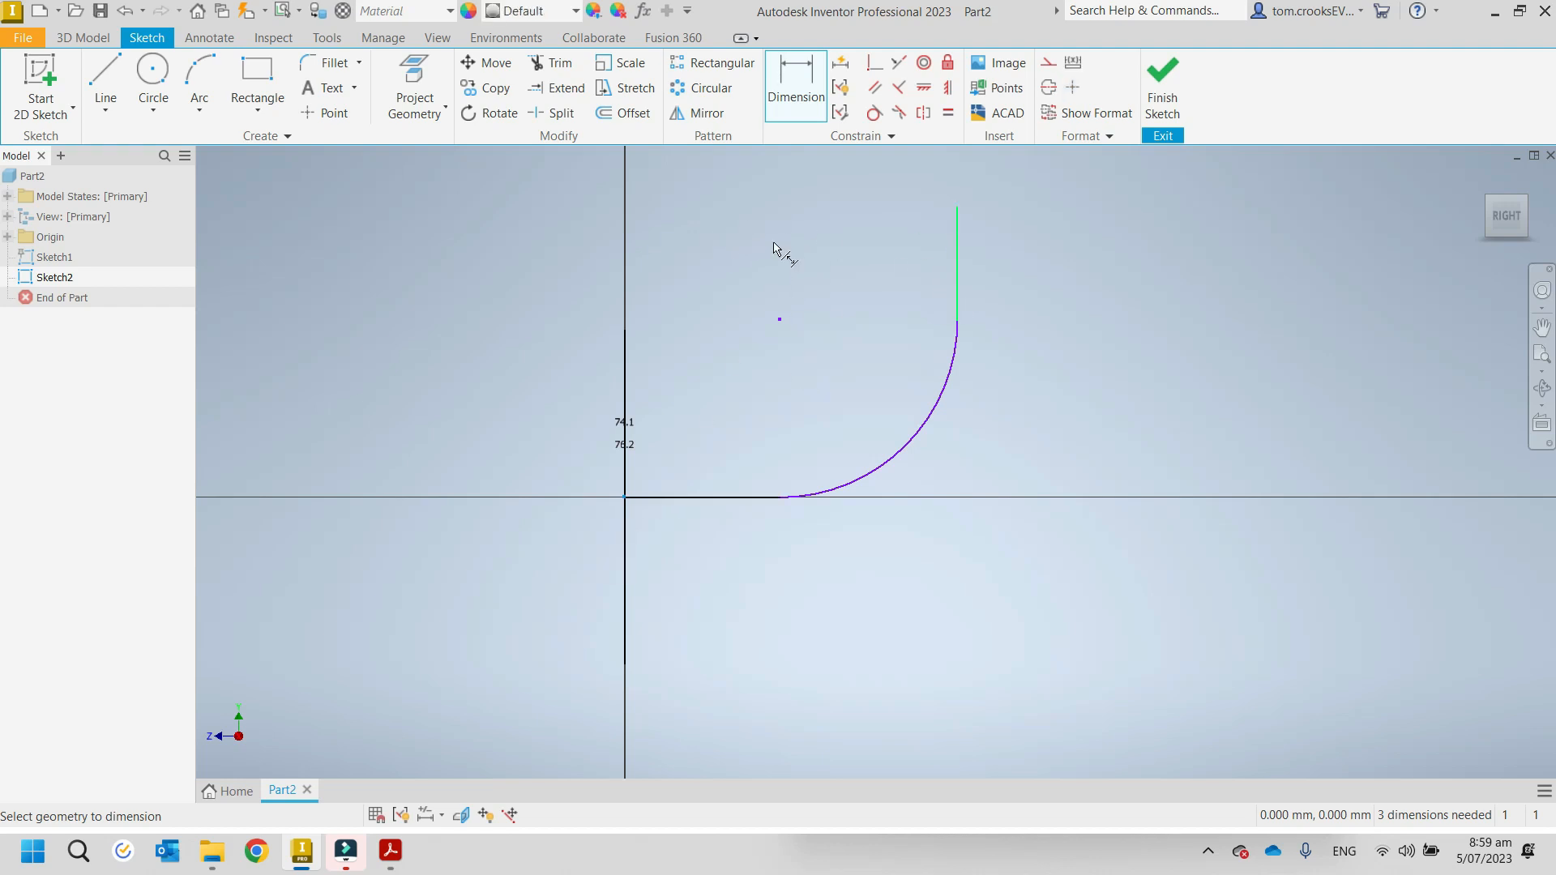
{"action": "left_click", "coordinate": [774, 217]}
{"action": "type", "text": "188"}
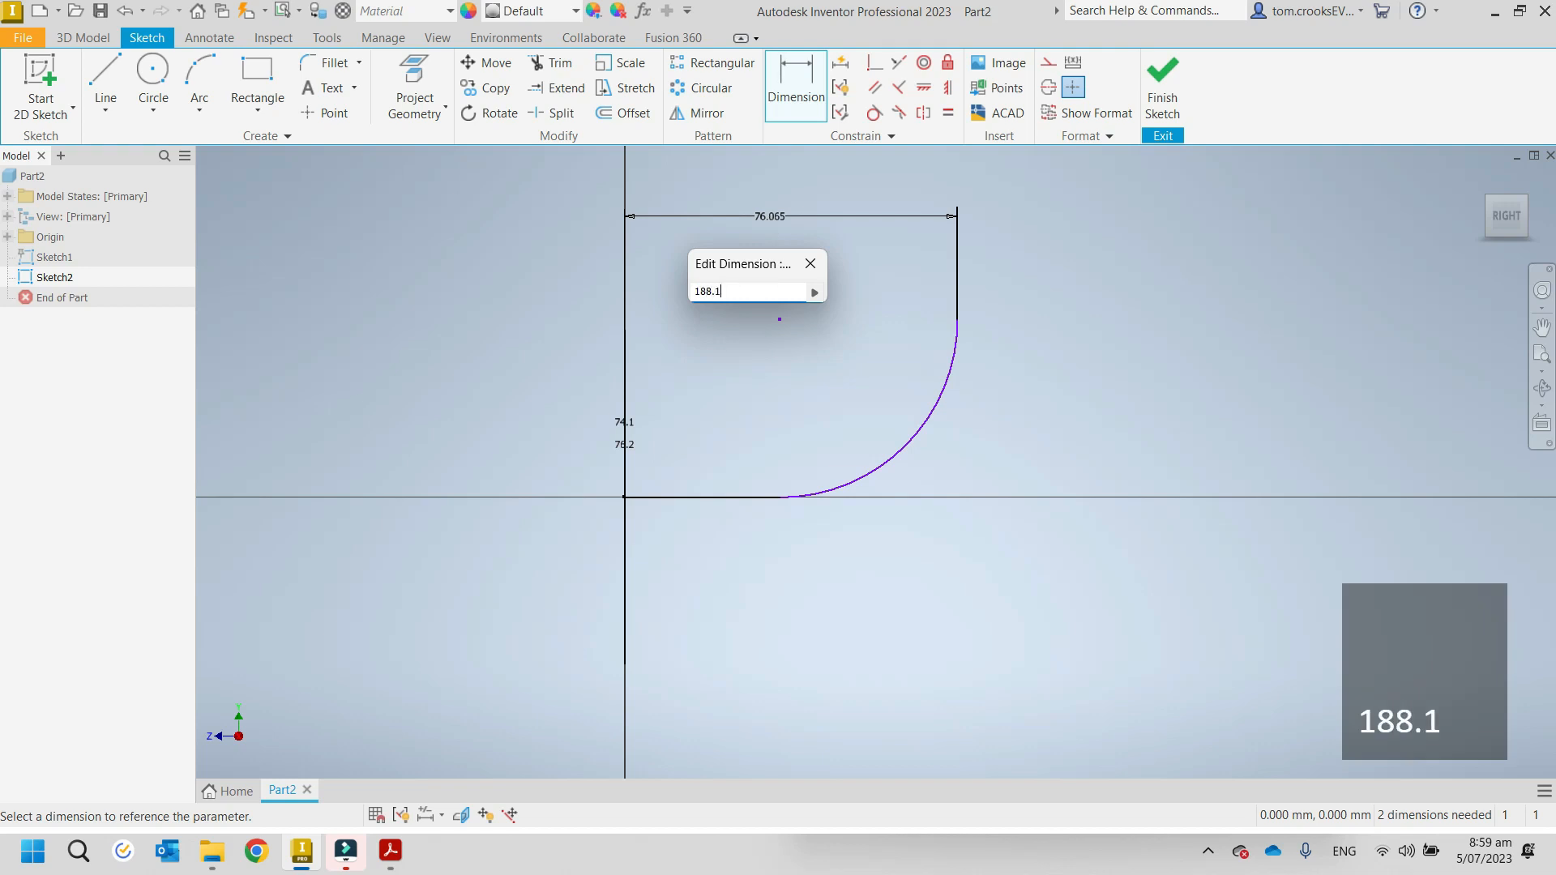
{"action": "type", "text": ".1"}
{"action": "key", "text": "Return"}
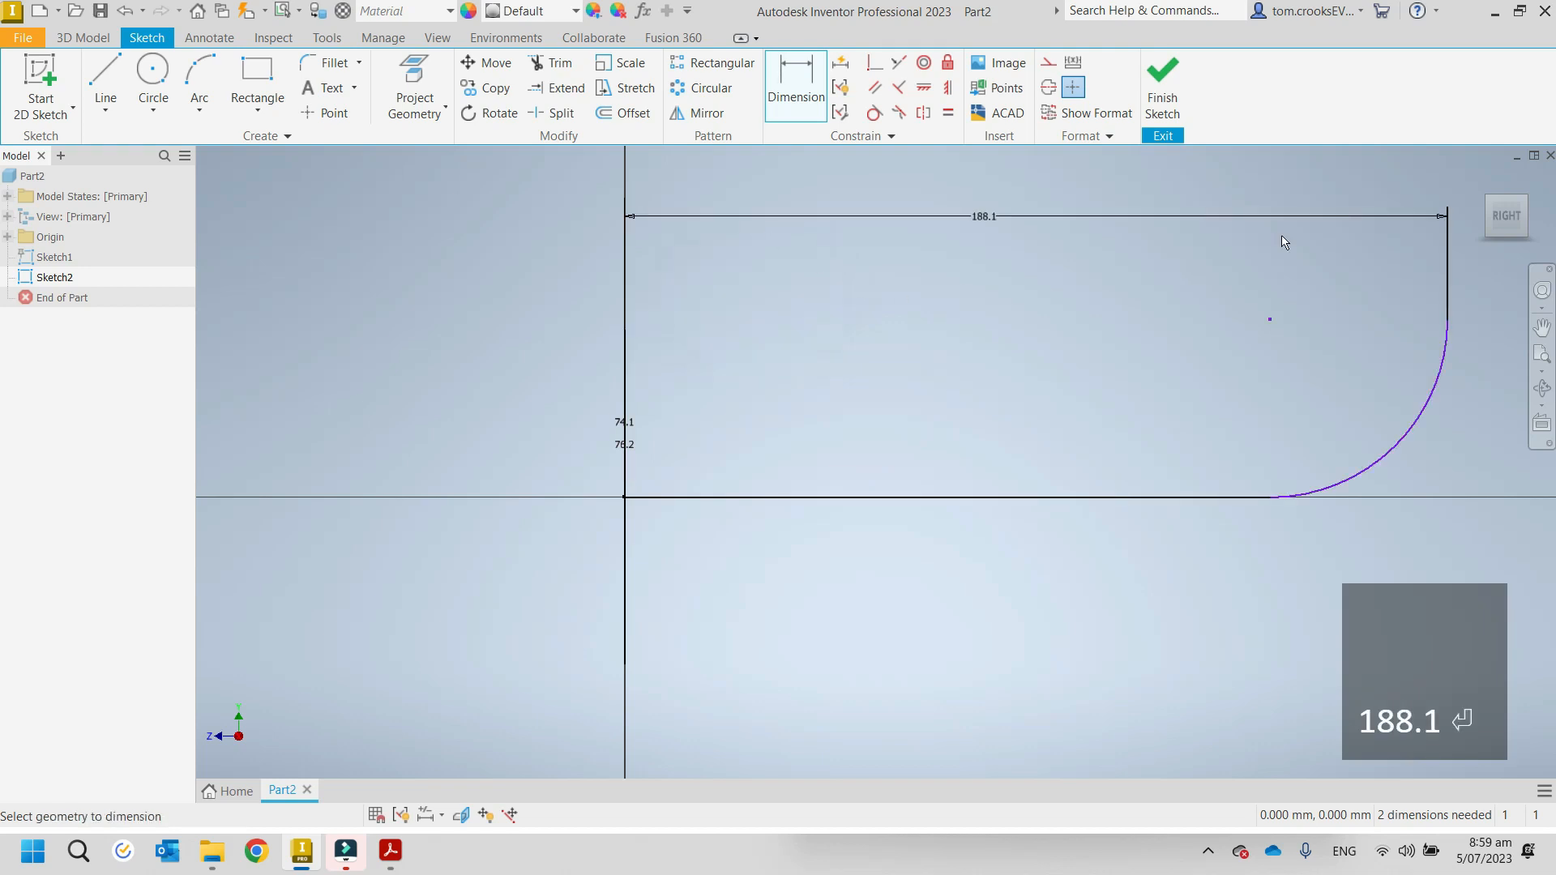
Step: Apply an Equal constraint between the path's vertical and horizontal lines
{"action": "left_click", "coordinate": [950, 119]}
{"action": "left_click", "coordinate": [1447, 280]}
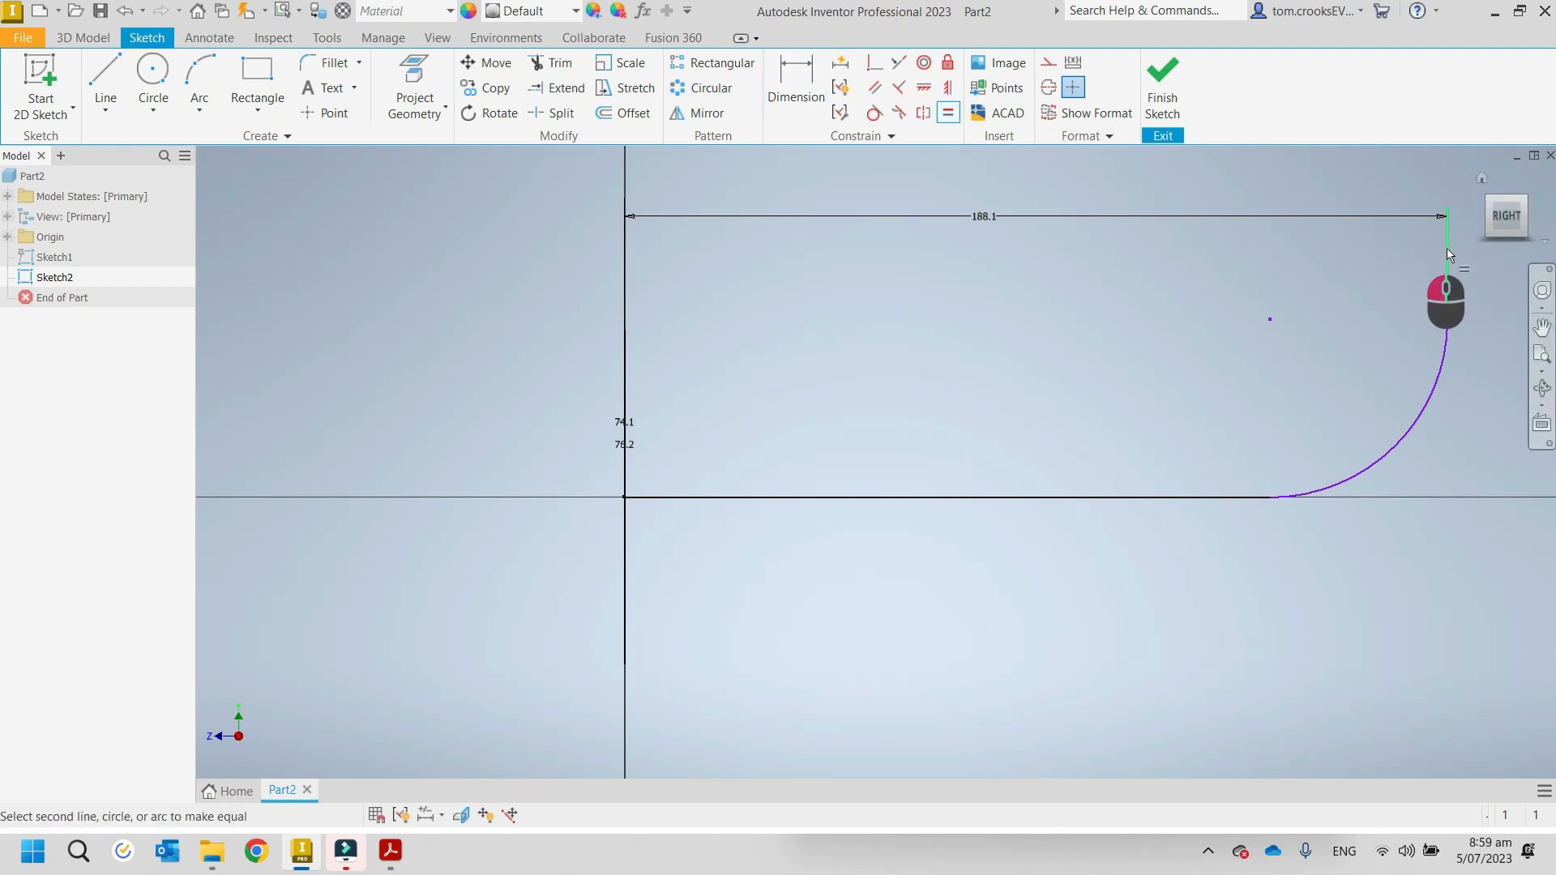
{"action": "left_click", "coordinate": [1055, 497]}
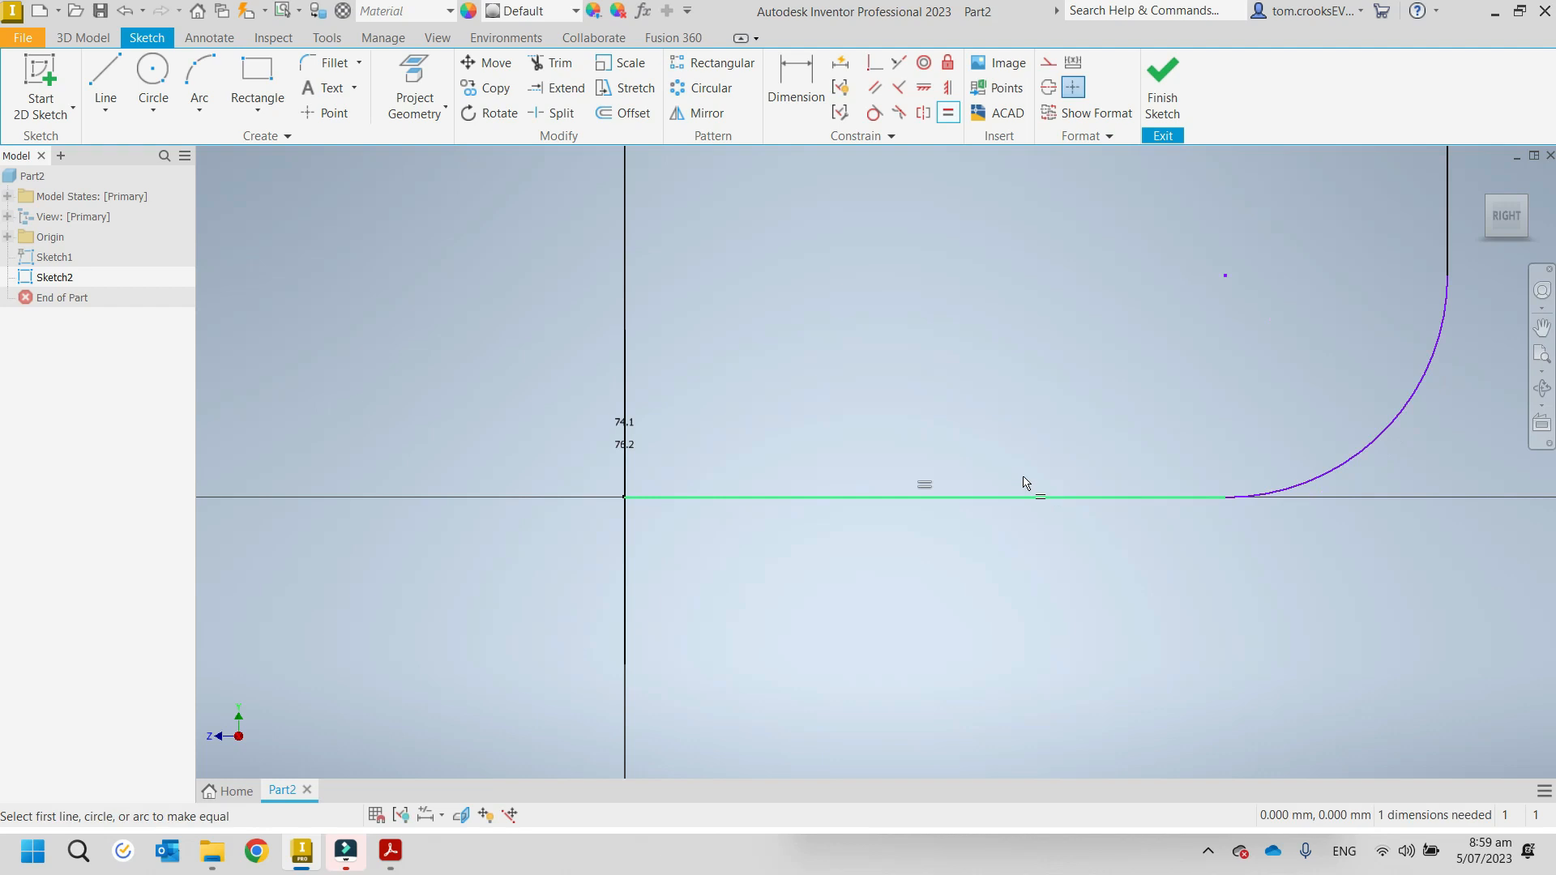
{"action": "scroll", "coordinate": [981, 463], "scroll_direction": "up", "scroll_amount": 3}
{"action": "middle_click_drag", "start_coordinate": [934, 474], "coordinate": [741, 527]}
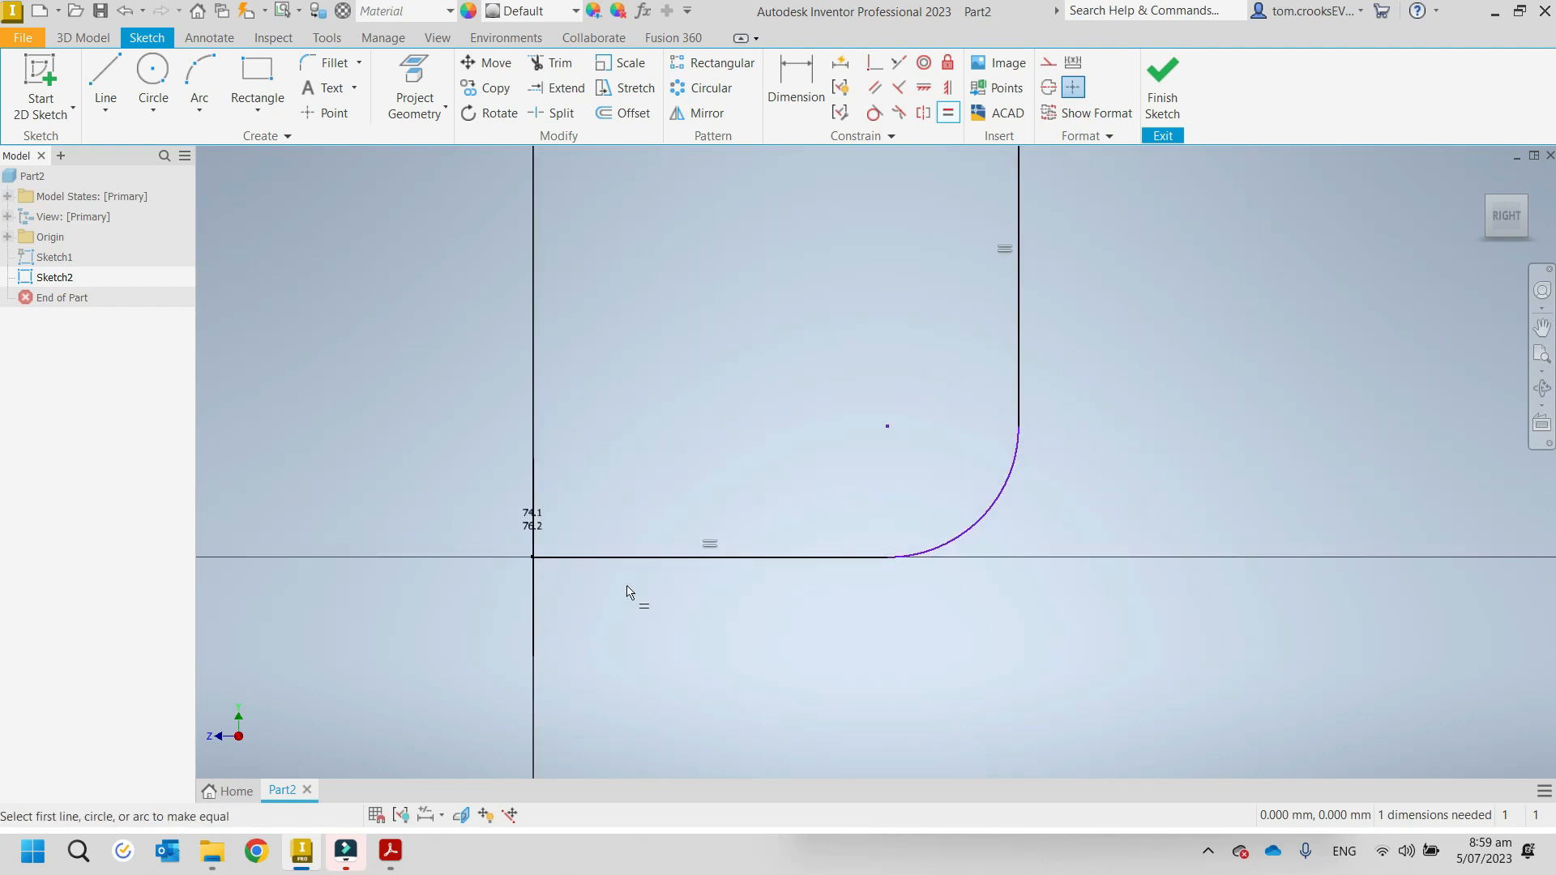
Step: Check the bend radius in the PDF drawing, dimension the path's arc radius as 138.1 mm and finish the sketch
{"action": "left_click", "coordinate": [390, 859]}
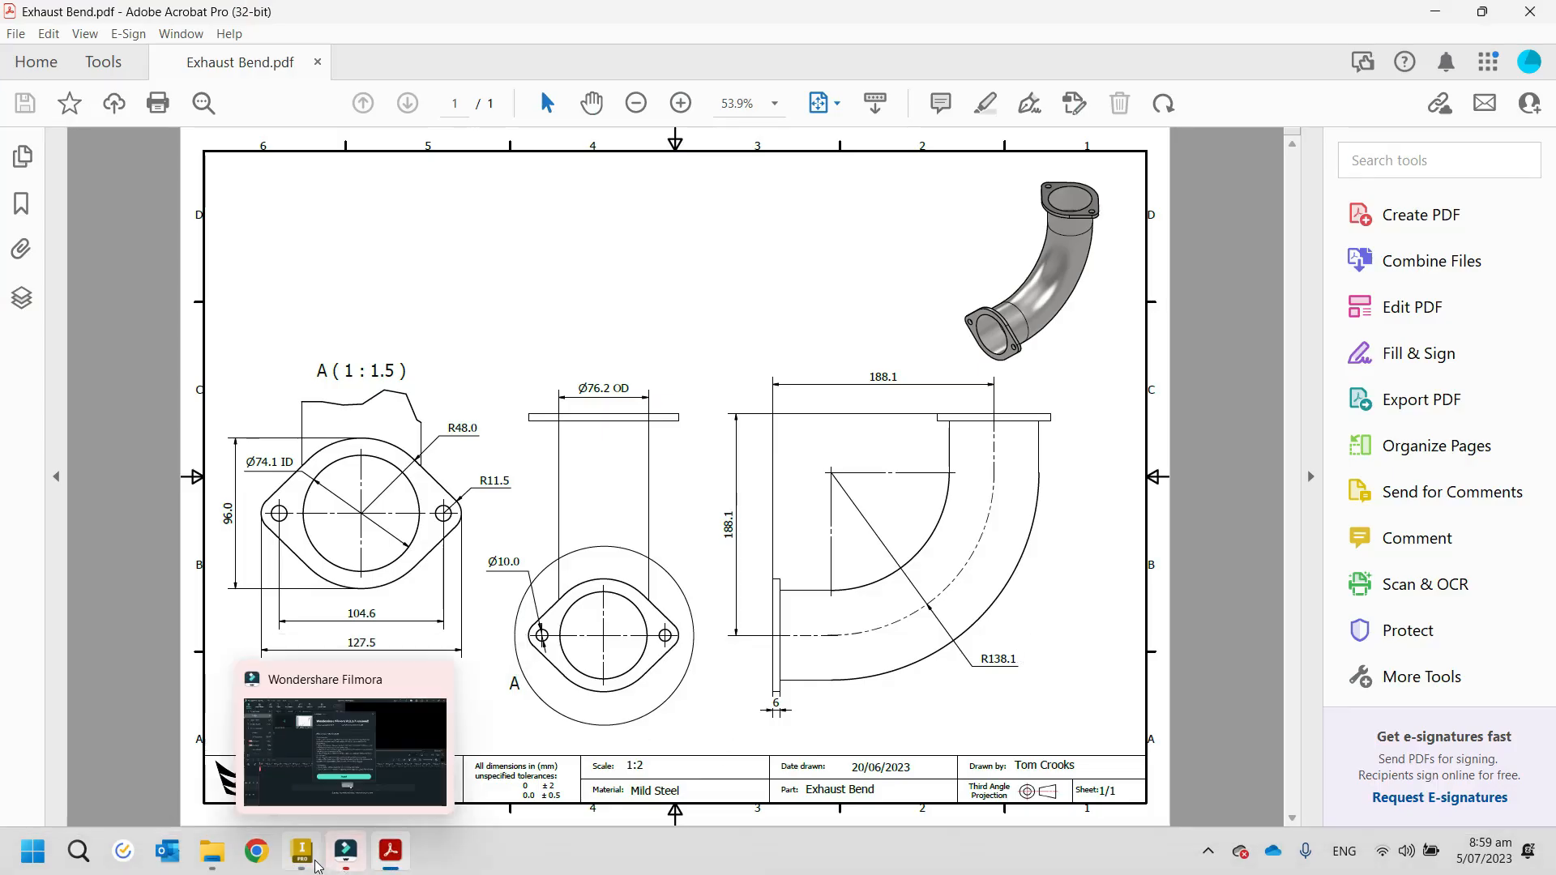
{"action": "left_click", "coordinate": [344, 858]}
{"action": "left_click", "coordinate": [809, 99]}
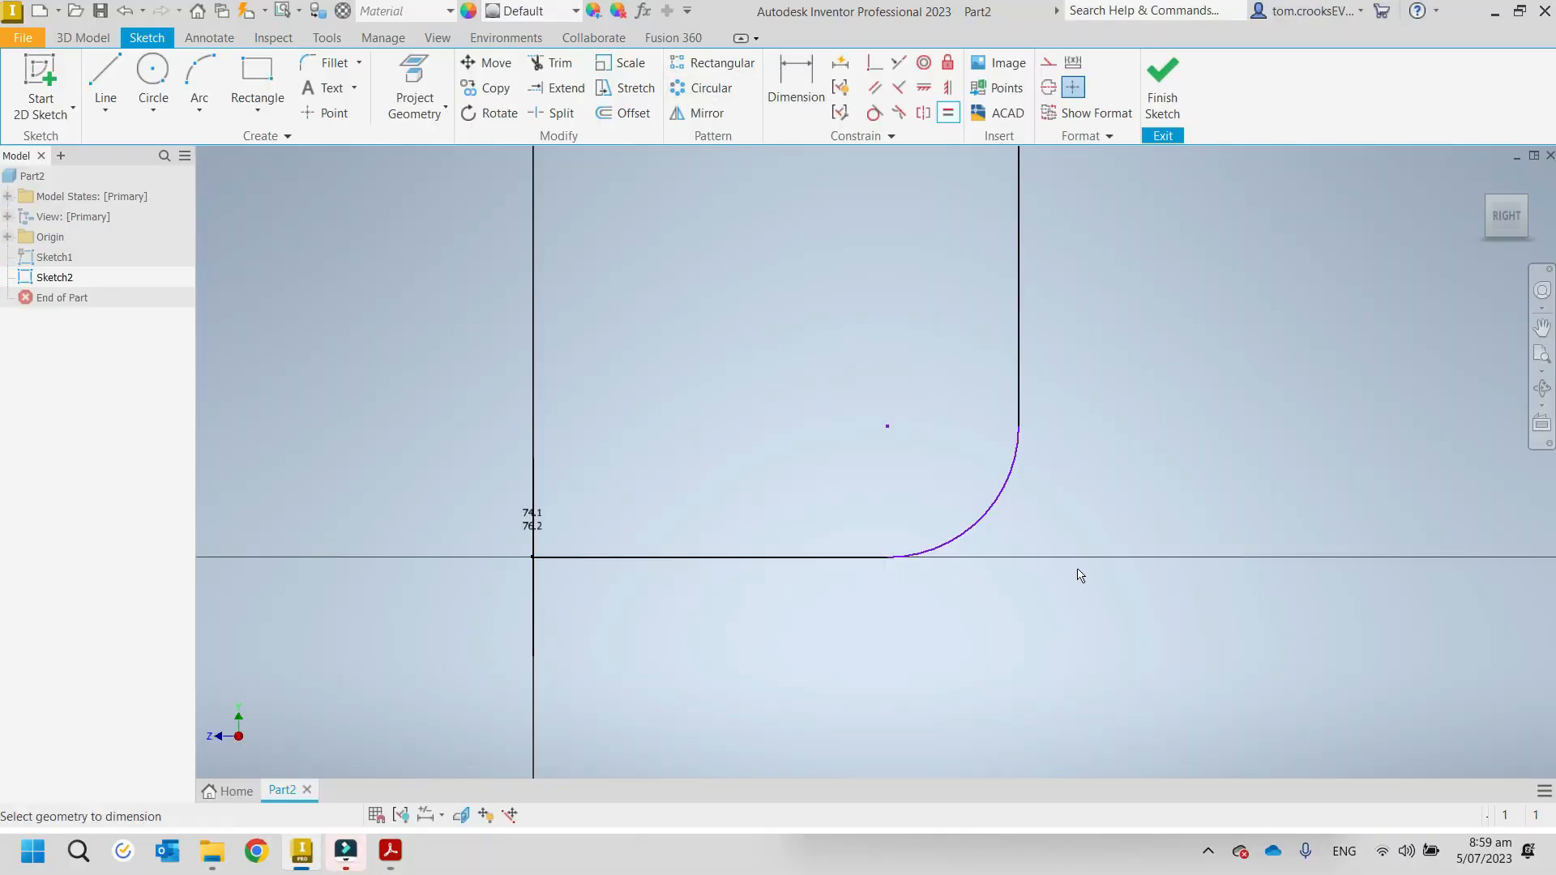
{"action": "left_click", "coordinate": [990, 512]}
{"action": "left_click", "coordinate": [1018, 581]}
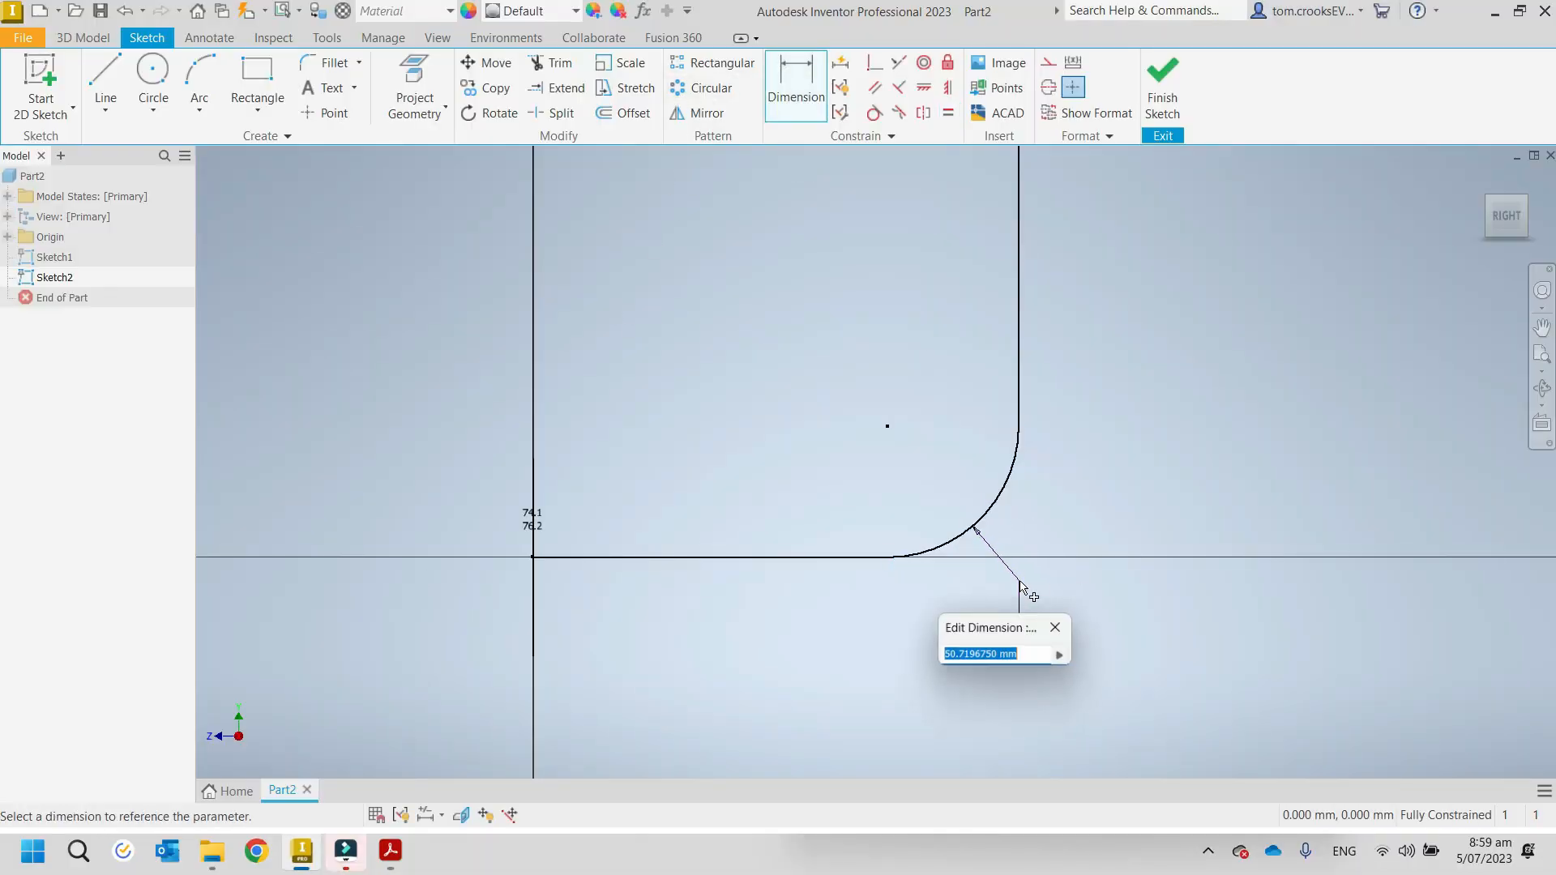
{"action": "type", "text": "13"}
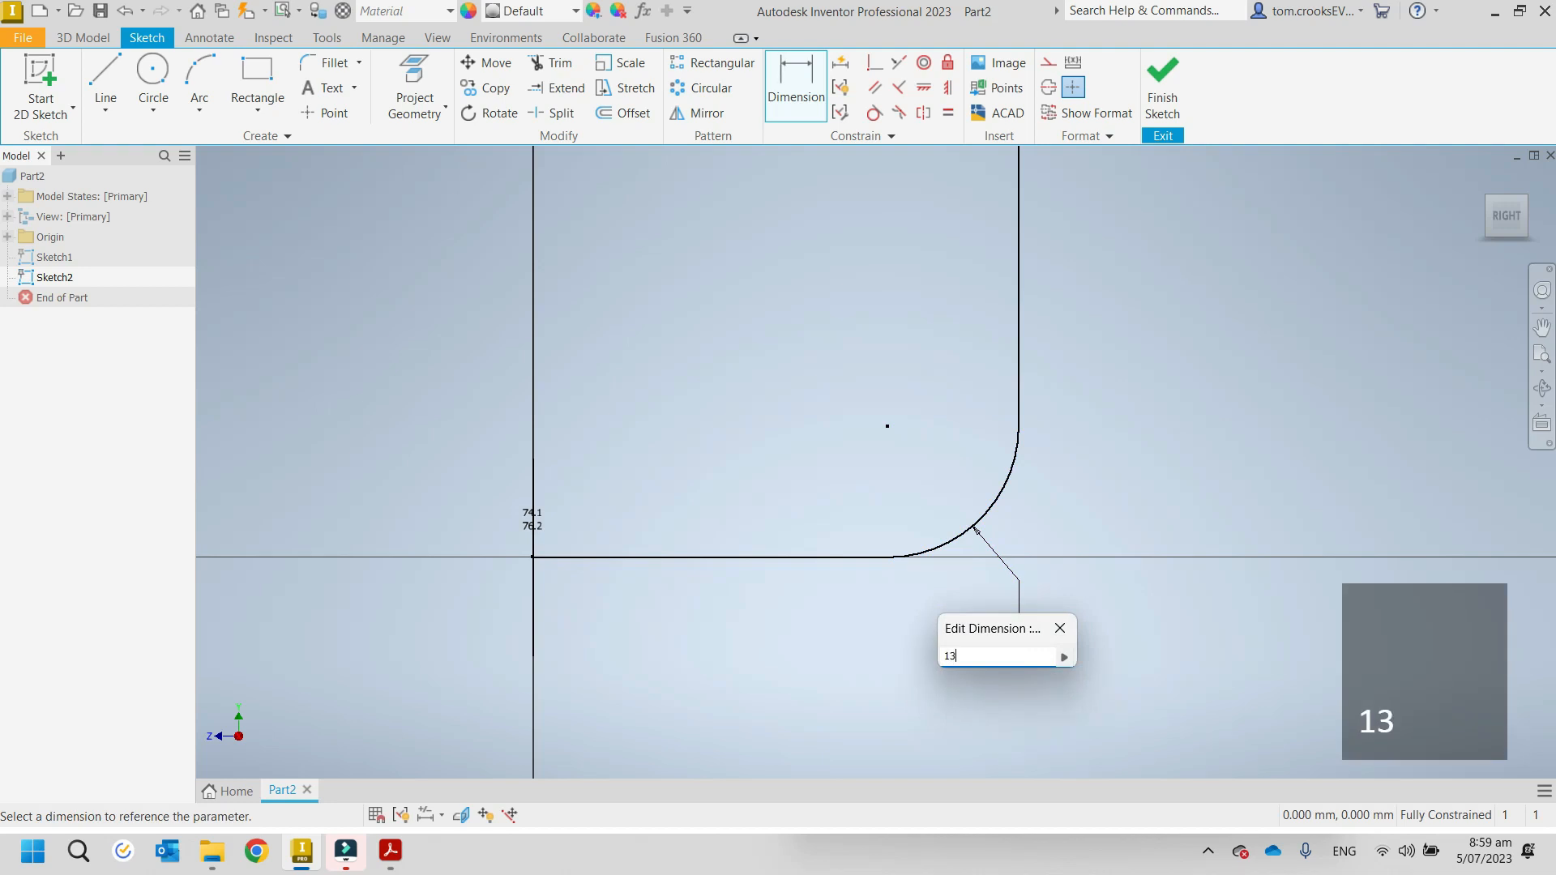
{"action": "type", "text": "8.1"}
{"action": "key", "text": "Return"}
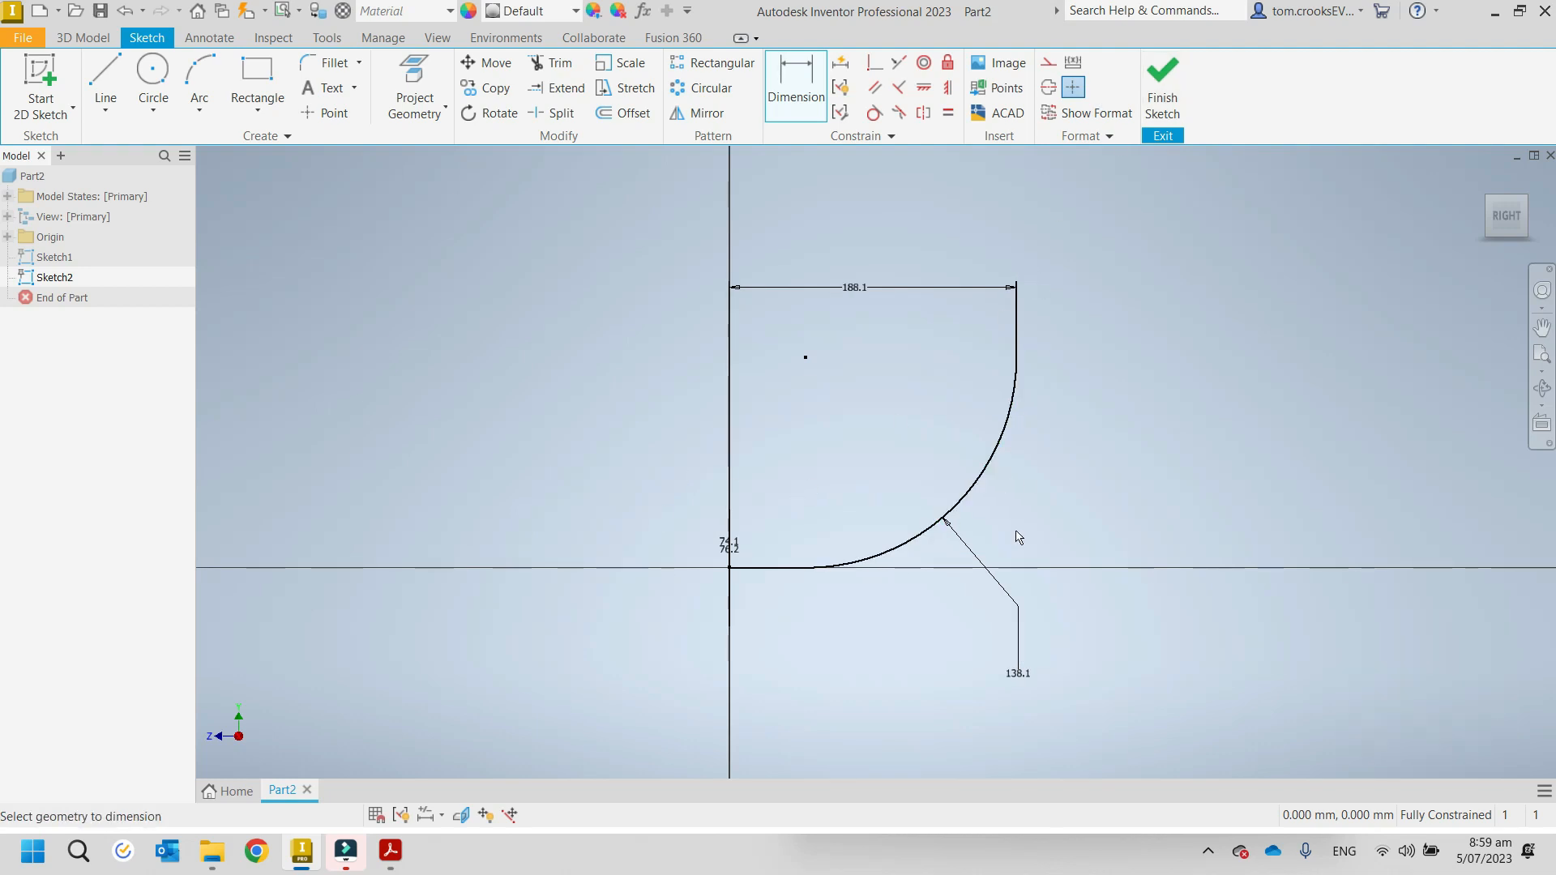
{"action": "left_click", "coordinate": [1161, 103]}
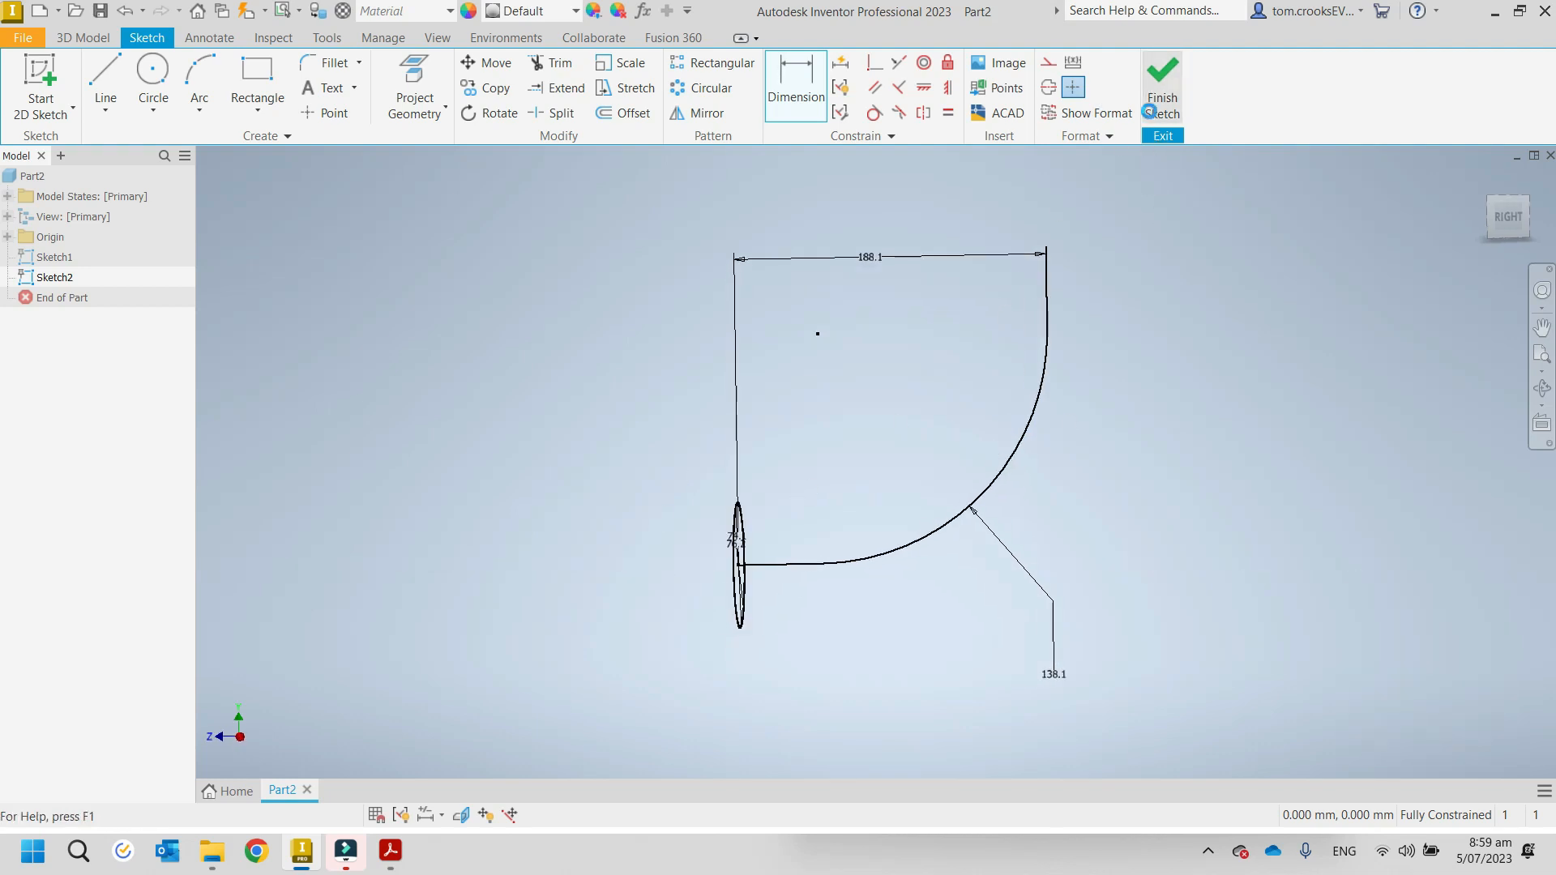
Step: Sweep the ring between the 74.1 mm and 76.2 mm circles along the full three-curve bend path
{"action": "mouse_move", "coordinate": [556, 455]}
{"action": "middle_mouse_down"}
{"action": "mouse_move", "coordinate": [440, 531]}
{"action": "mouse_move", "coordinate": [422, 640]}
{"action": "middle_mouse_up"}
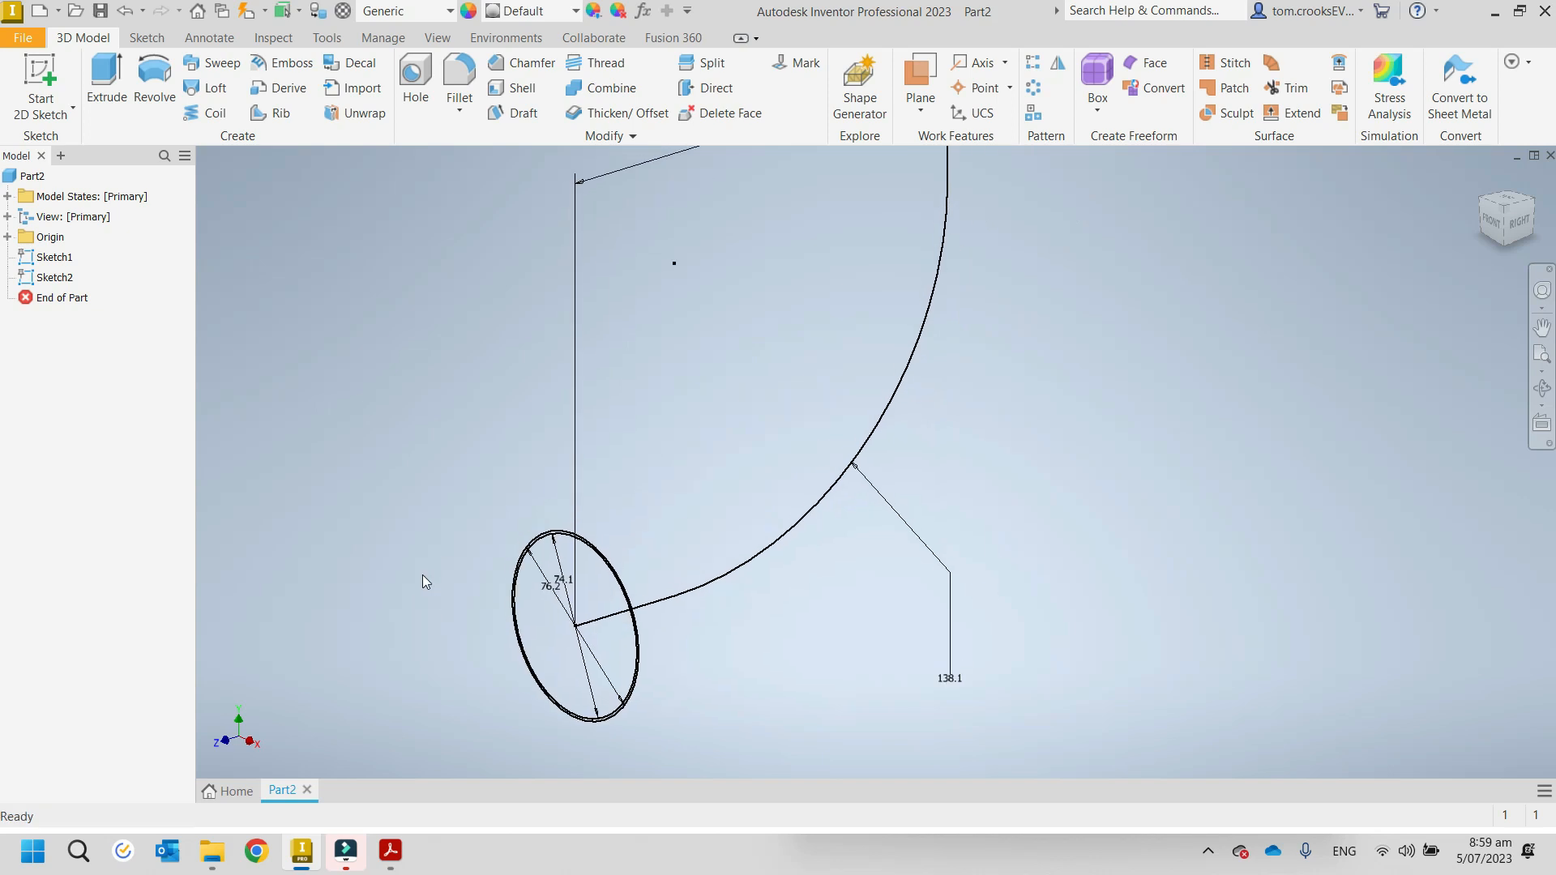
{"action": "left_click", "coordinate": [205, 67]}
{"action": "scroll", "coordinate": [547, 573], "scroll_direction": "down", "scroll_amount": 4}
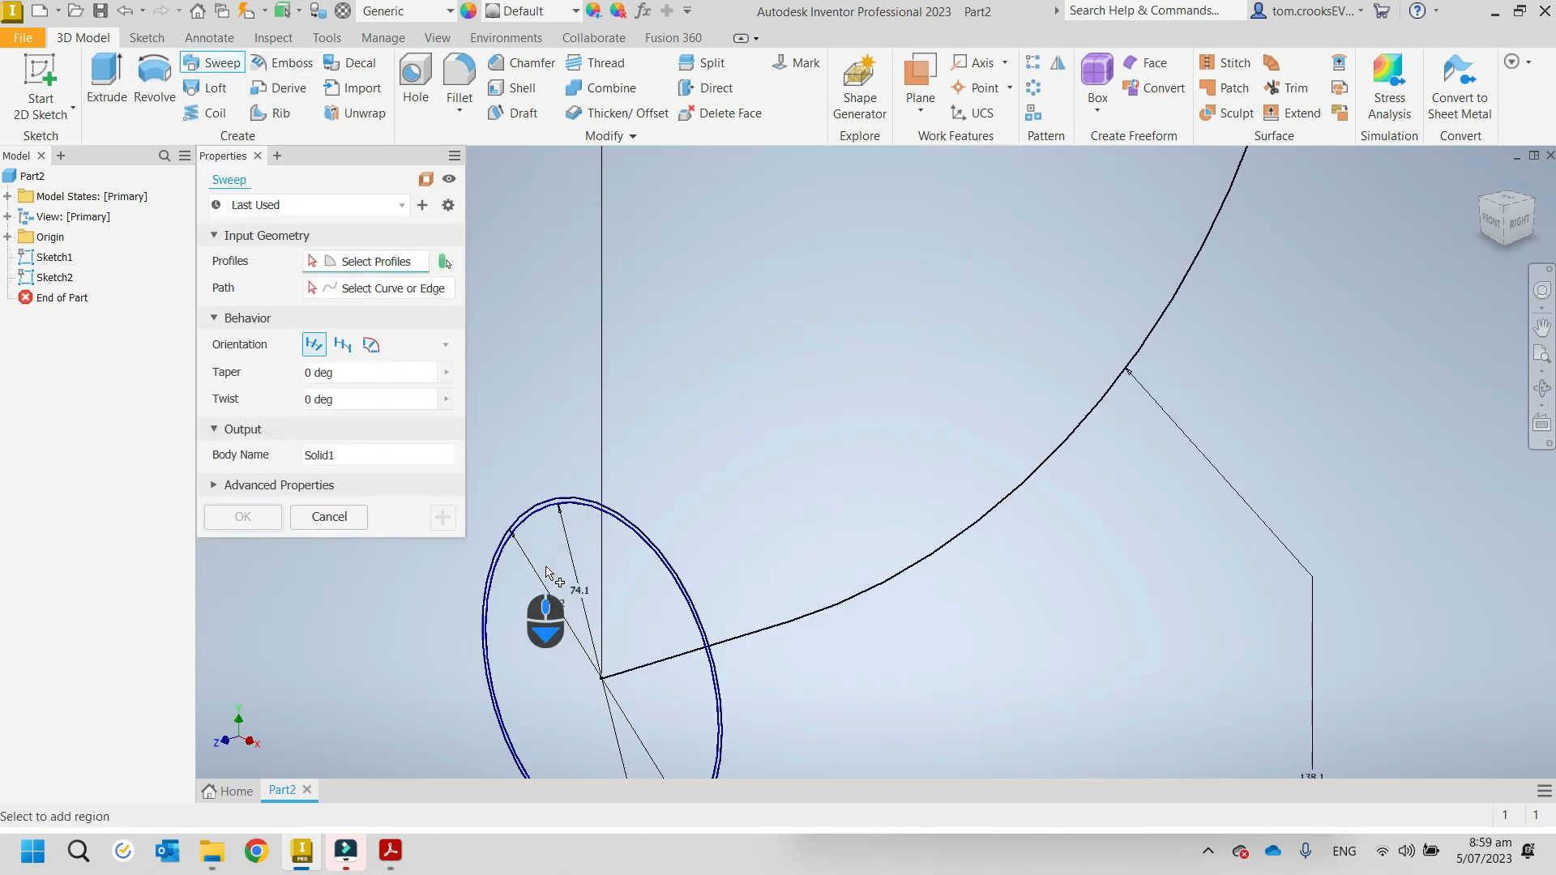
{"action": "scroll", "coordinate": [547, 573], "scroll_direction": "down", "scroll_amount": 2}
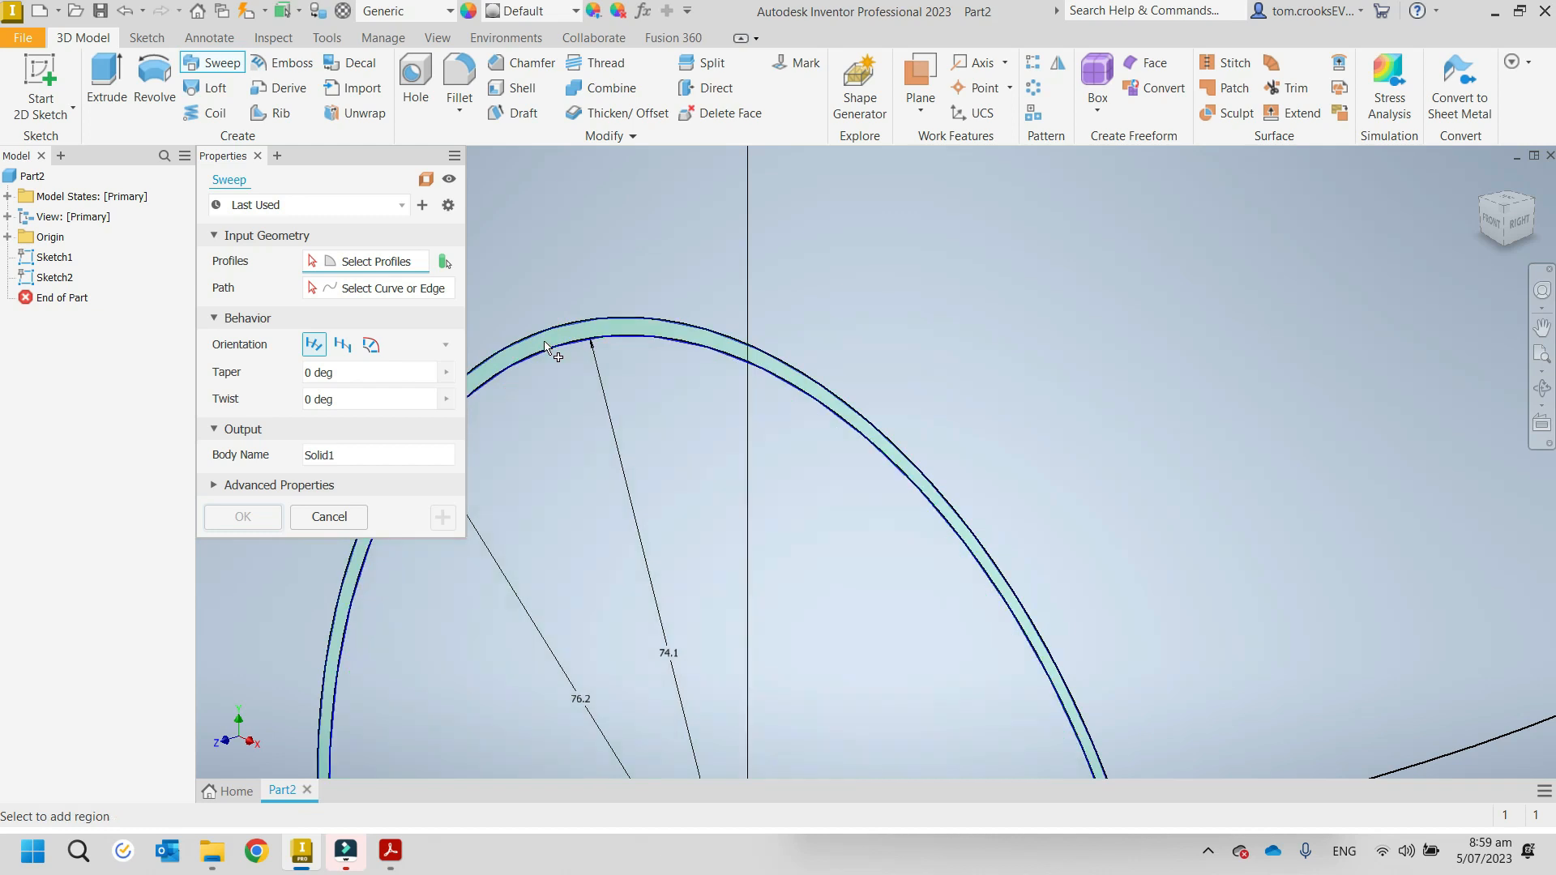
{"action": "scroll", "coordinate": [560, 344], "scroll_direction": "down", "scroll_amount": 3}
{"action": "scroll", "coordinate": [563, 339], "scroll_direction": "down", "scroll_amount": 2}
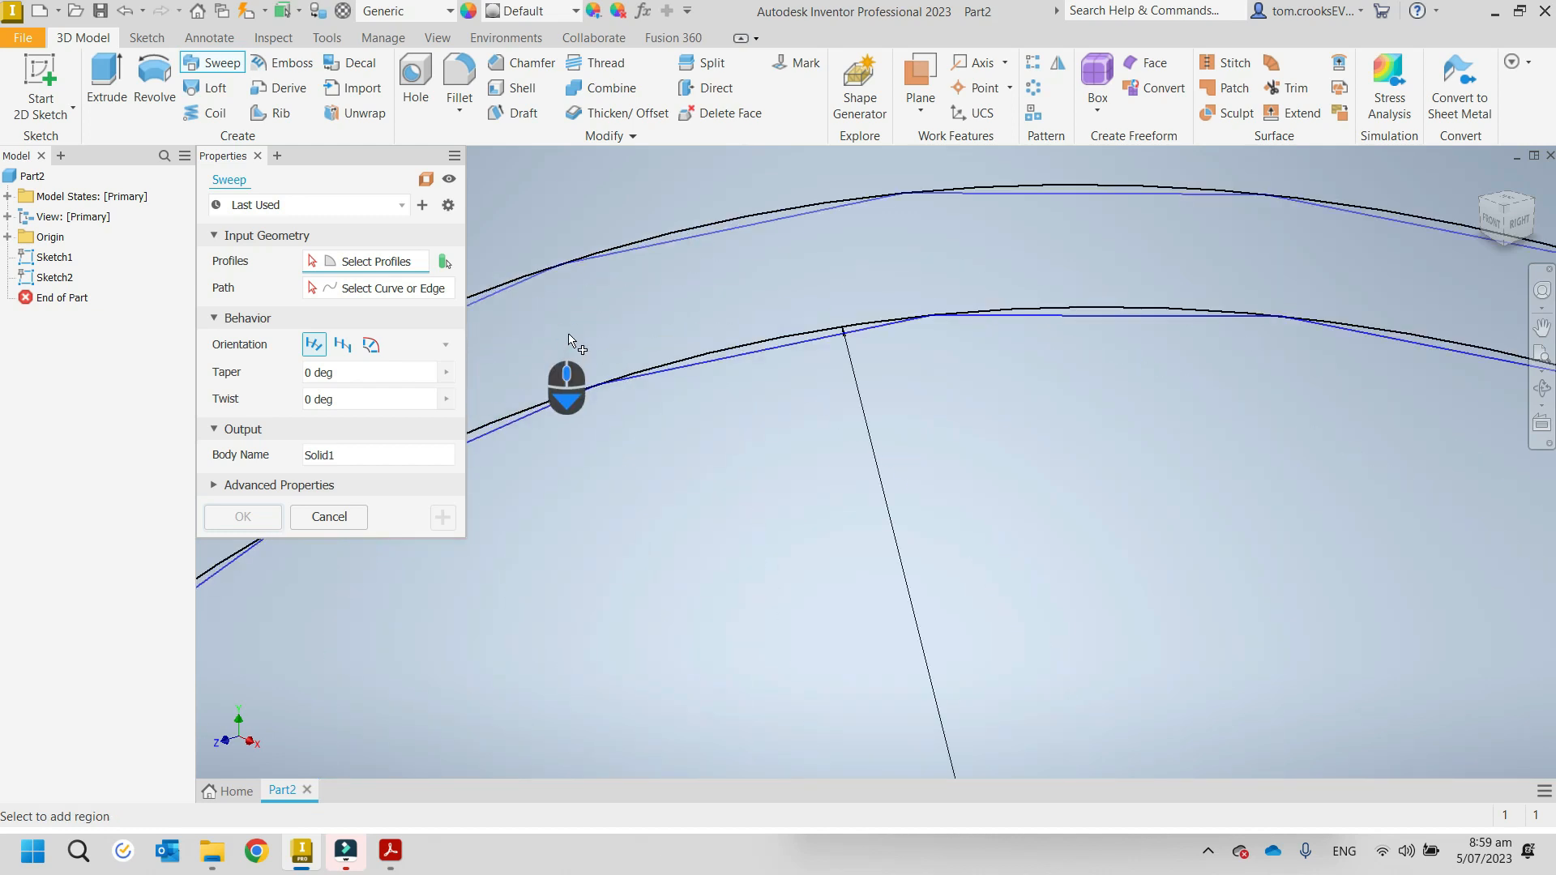
{"action": "left_click", "coordinate": [646, 336]}
{"action": "scroll", "coordinate": [648, 338], "scroll_direction": "up", "scroll_amount": 4}
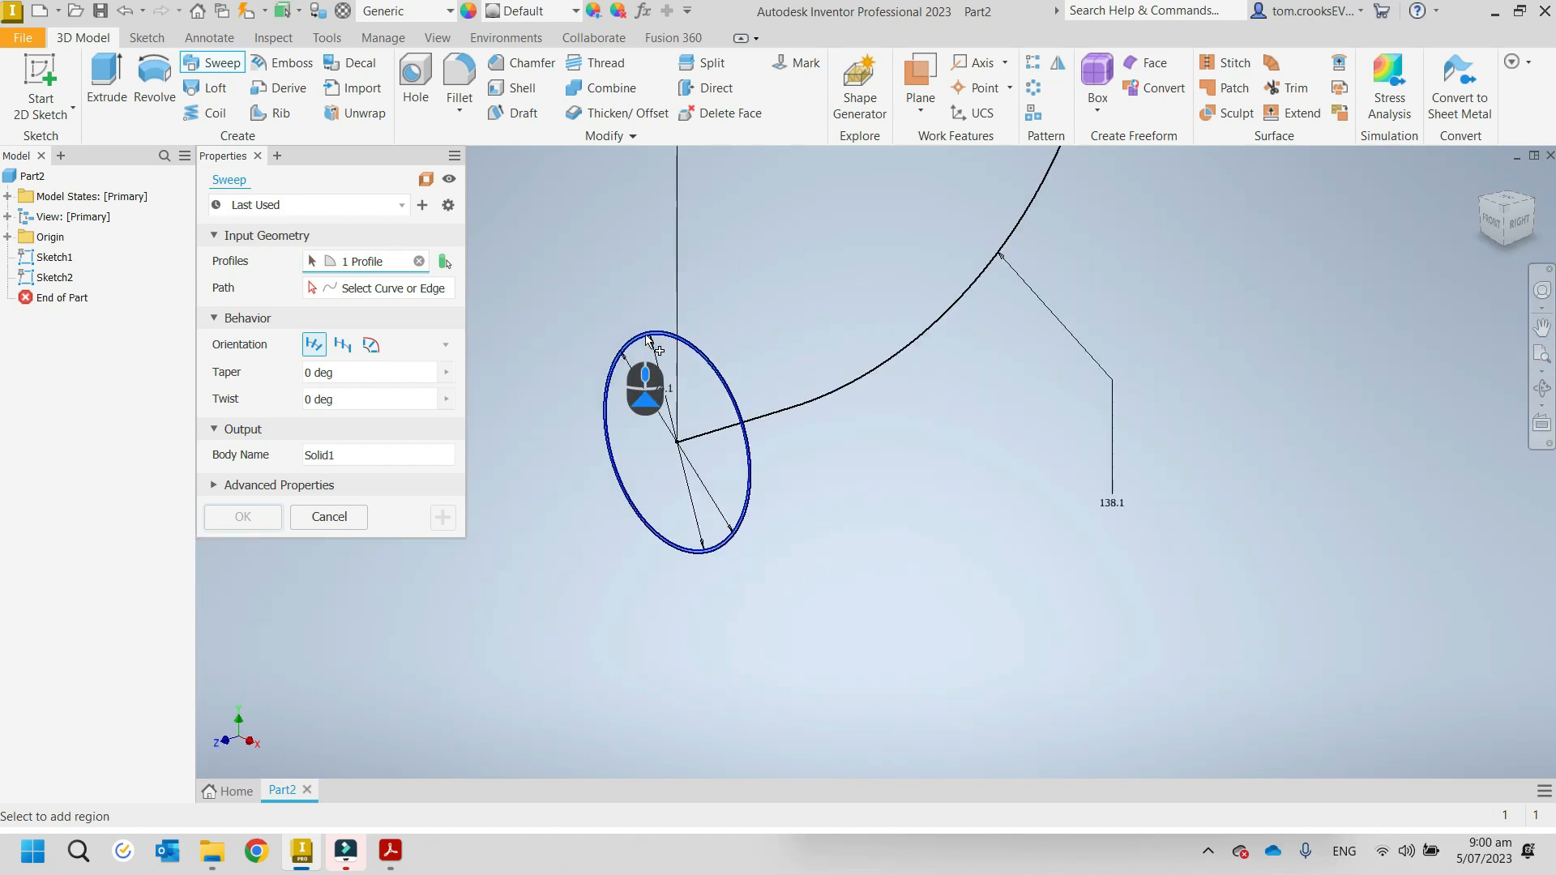
{"action": "left_click", "coordinate": [313, 291]}
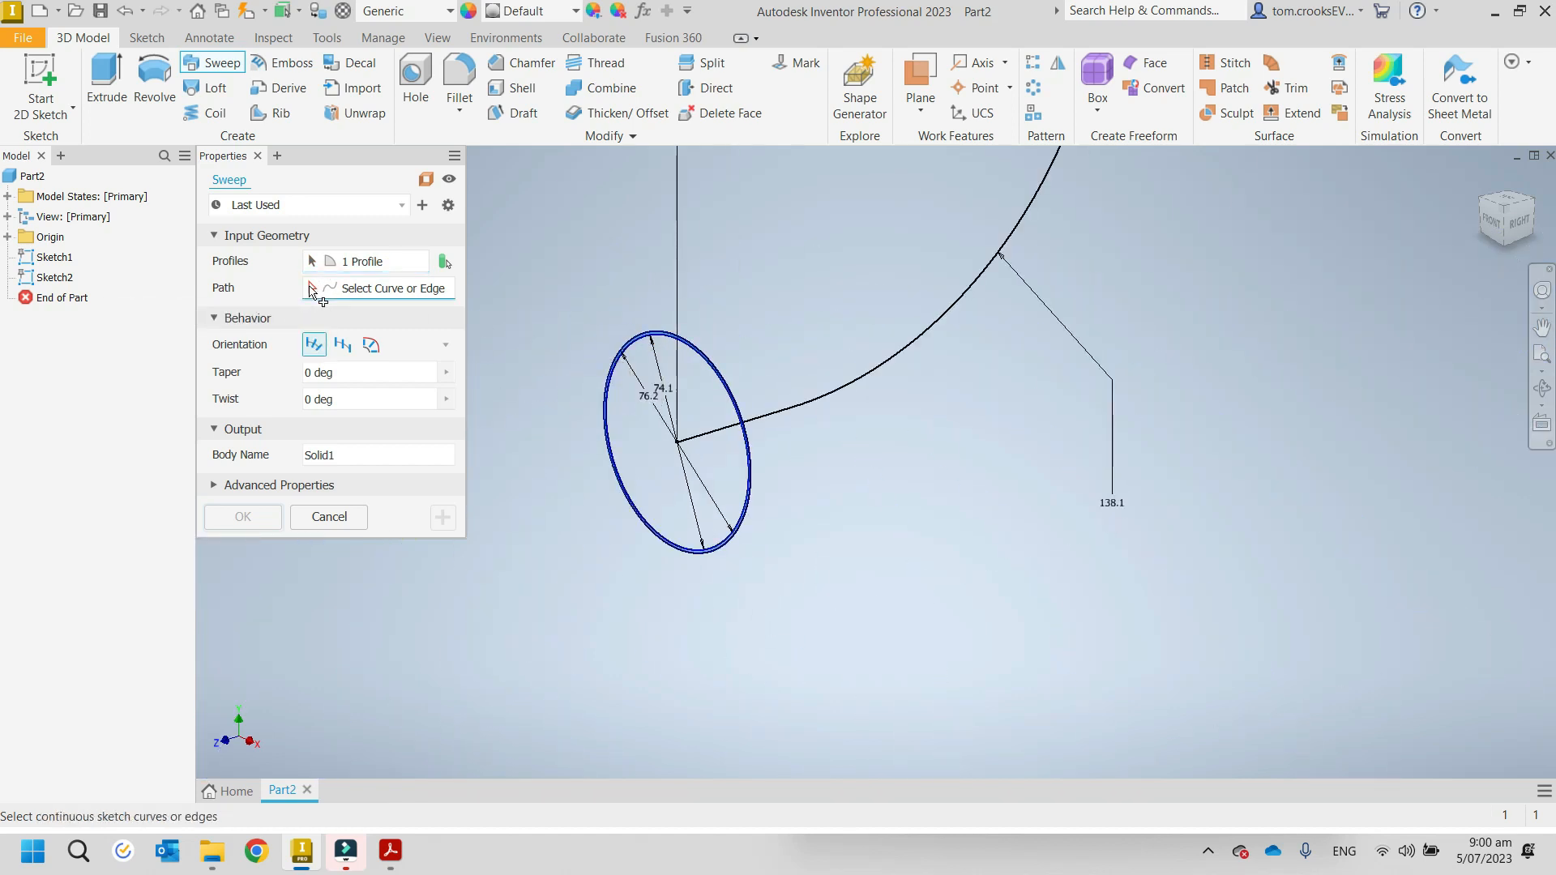
{"action": "left_click", "coordinate": [786, 415]}
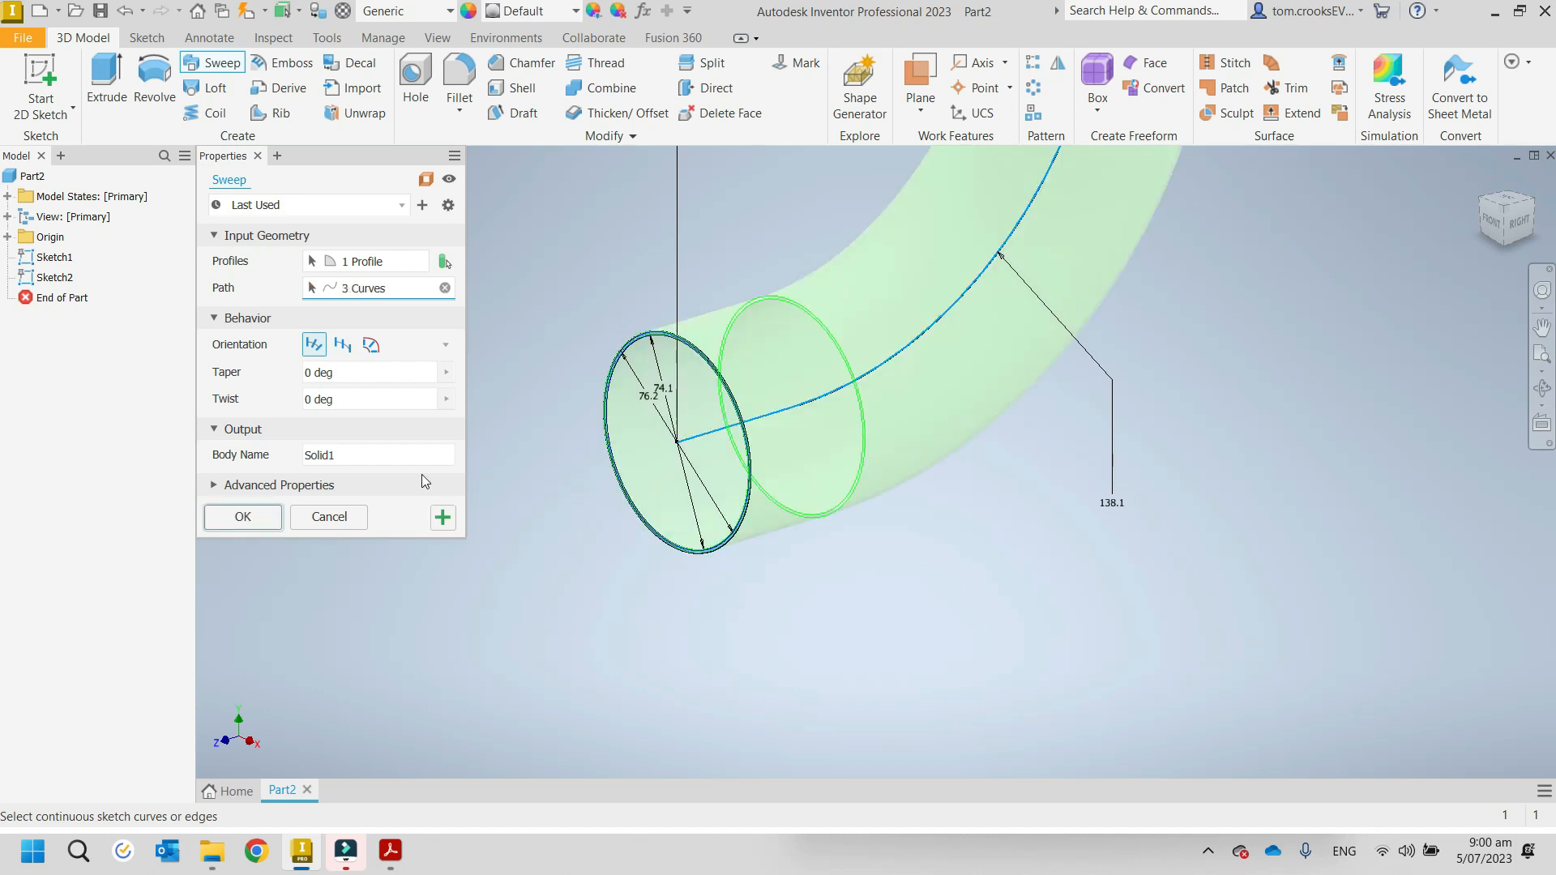
{"action": "left_click", "coordinate": [228, 517]}
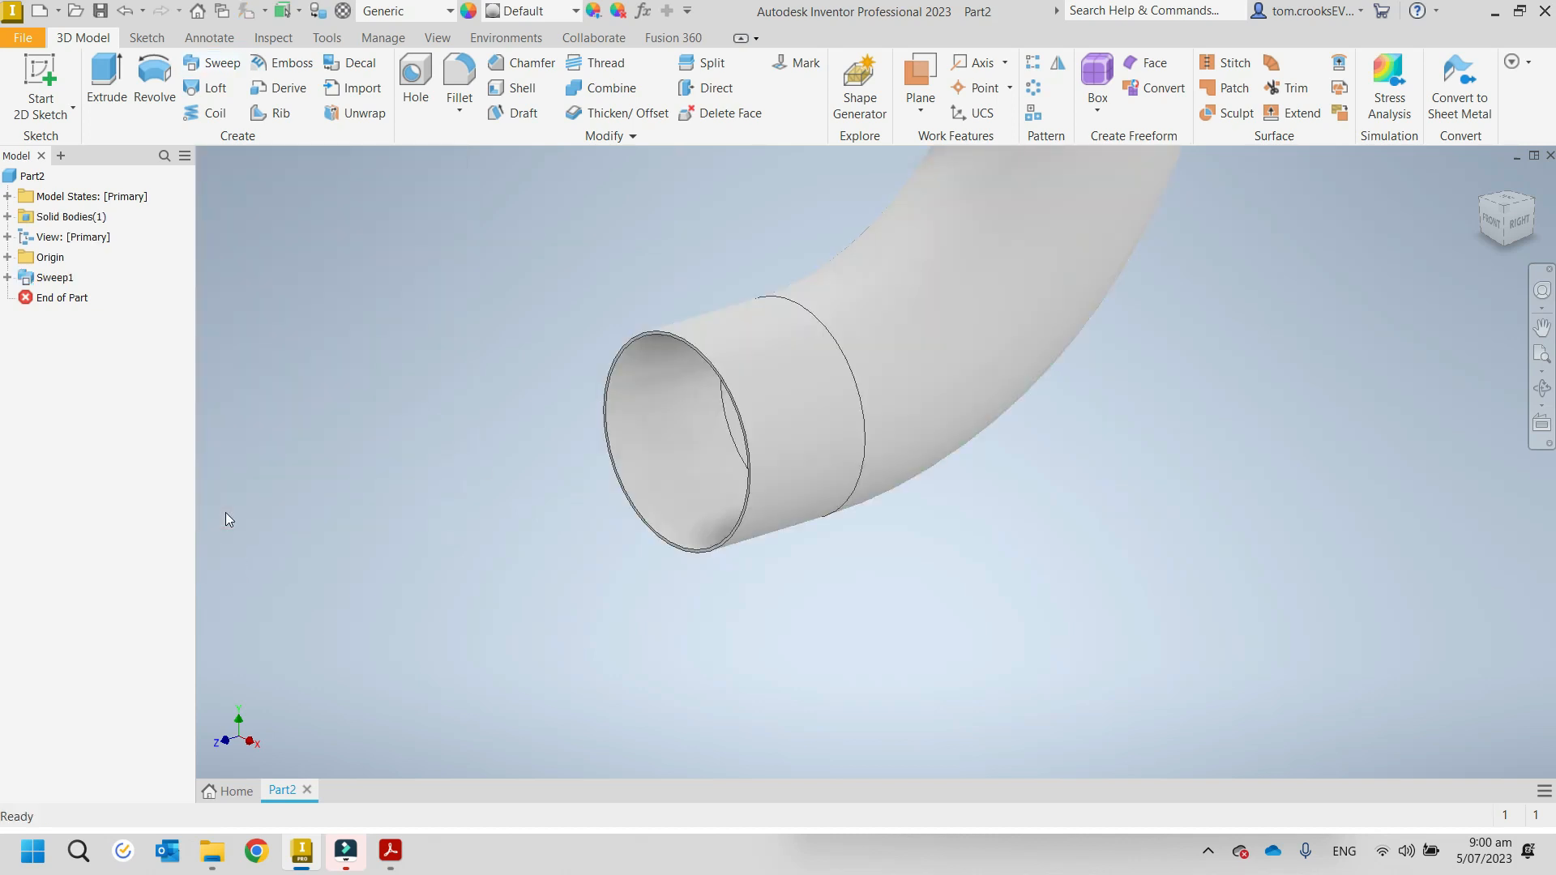
Step: Assign the material Steel, Mild to the pipe part
{"action": "scroll", "coordinate": [338, 487], "scroll_direction": "down", "scroll_amount": 3}
{"action": "middle_click_drag", "start_coordinate": [338, 486], "coordinate": [585, 448]}
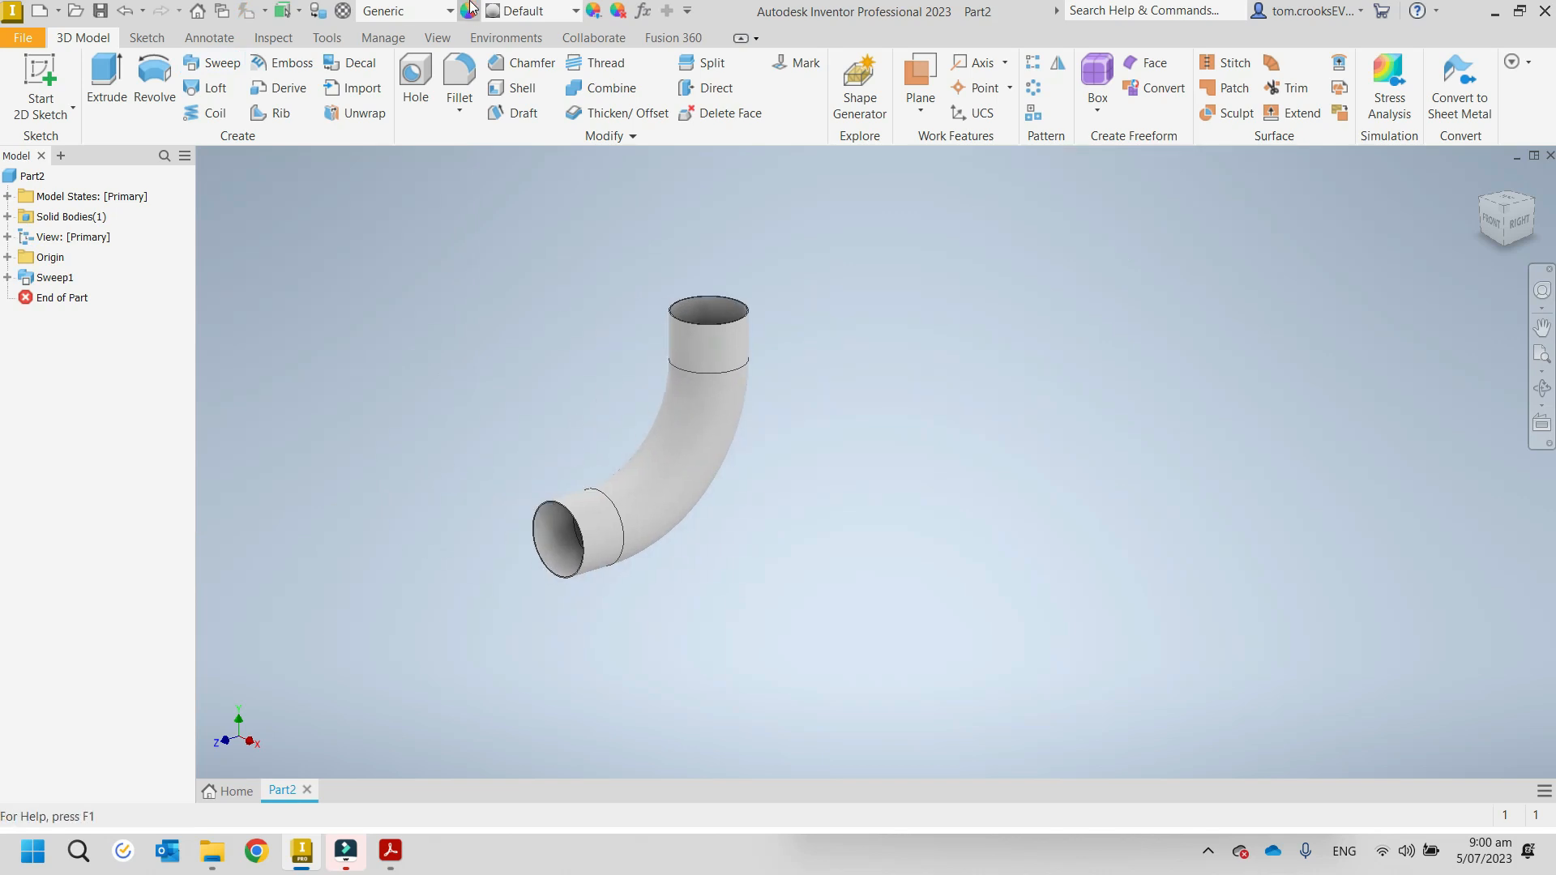
{"action": "left_click", "coordinate": [418, 14]}
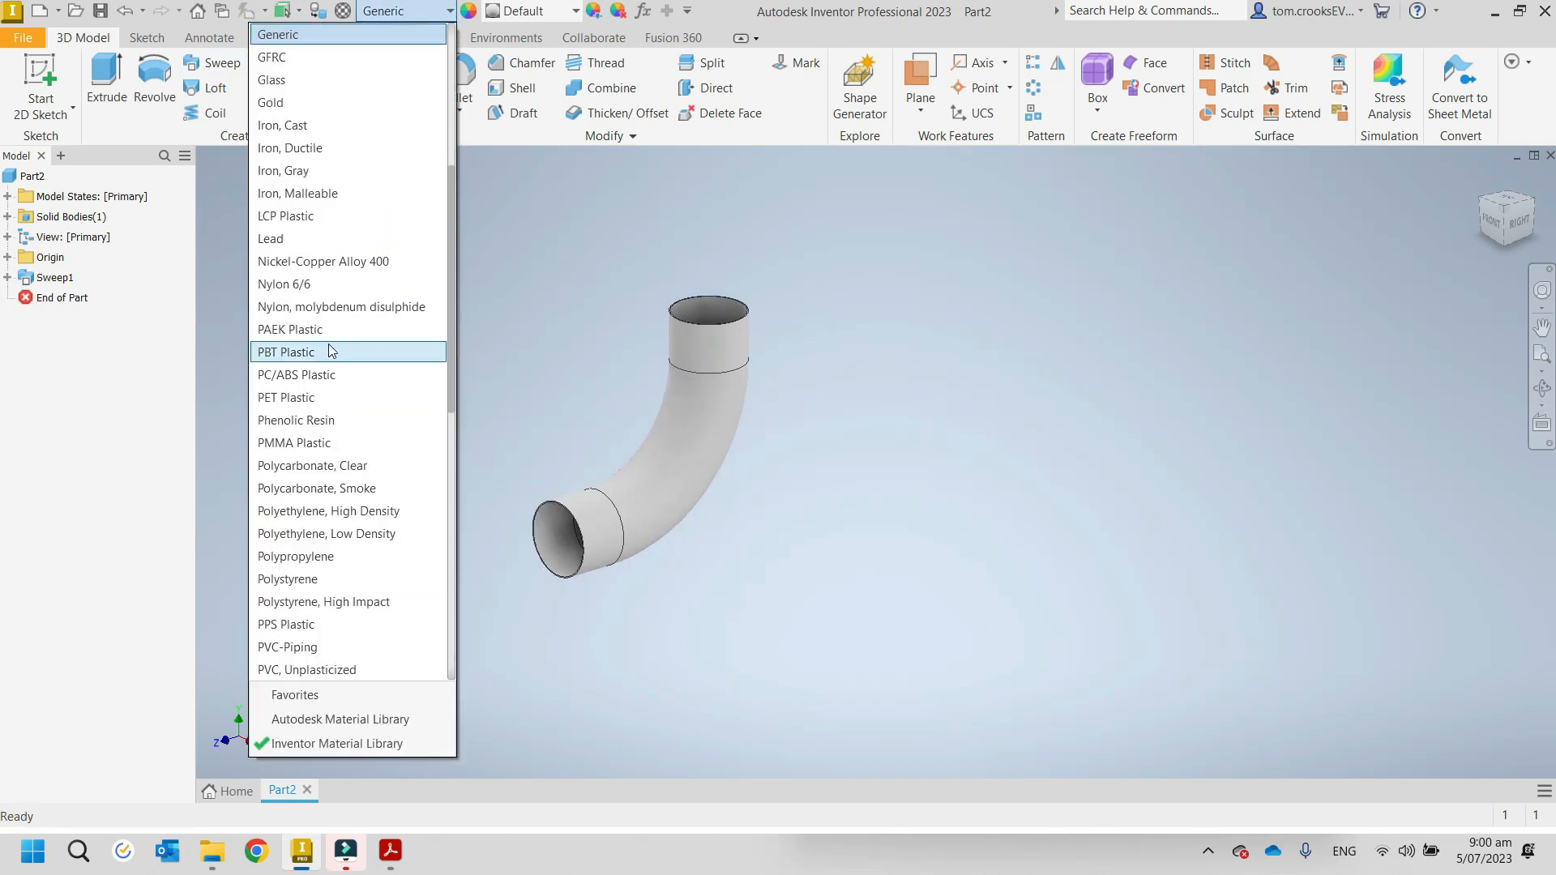
{"action": "scroll", "coordinate": [329, 351], "scroll_direction": "down", "scroll_amount": 7}
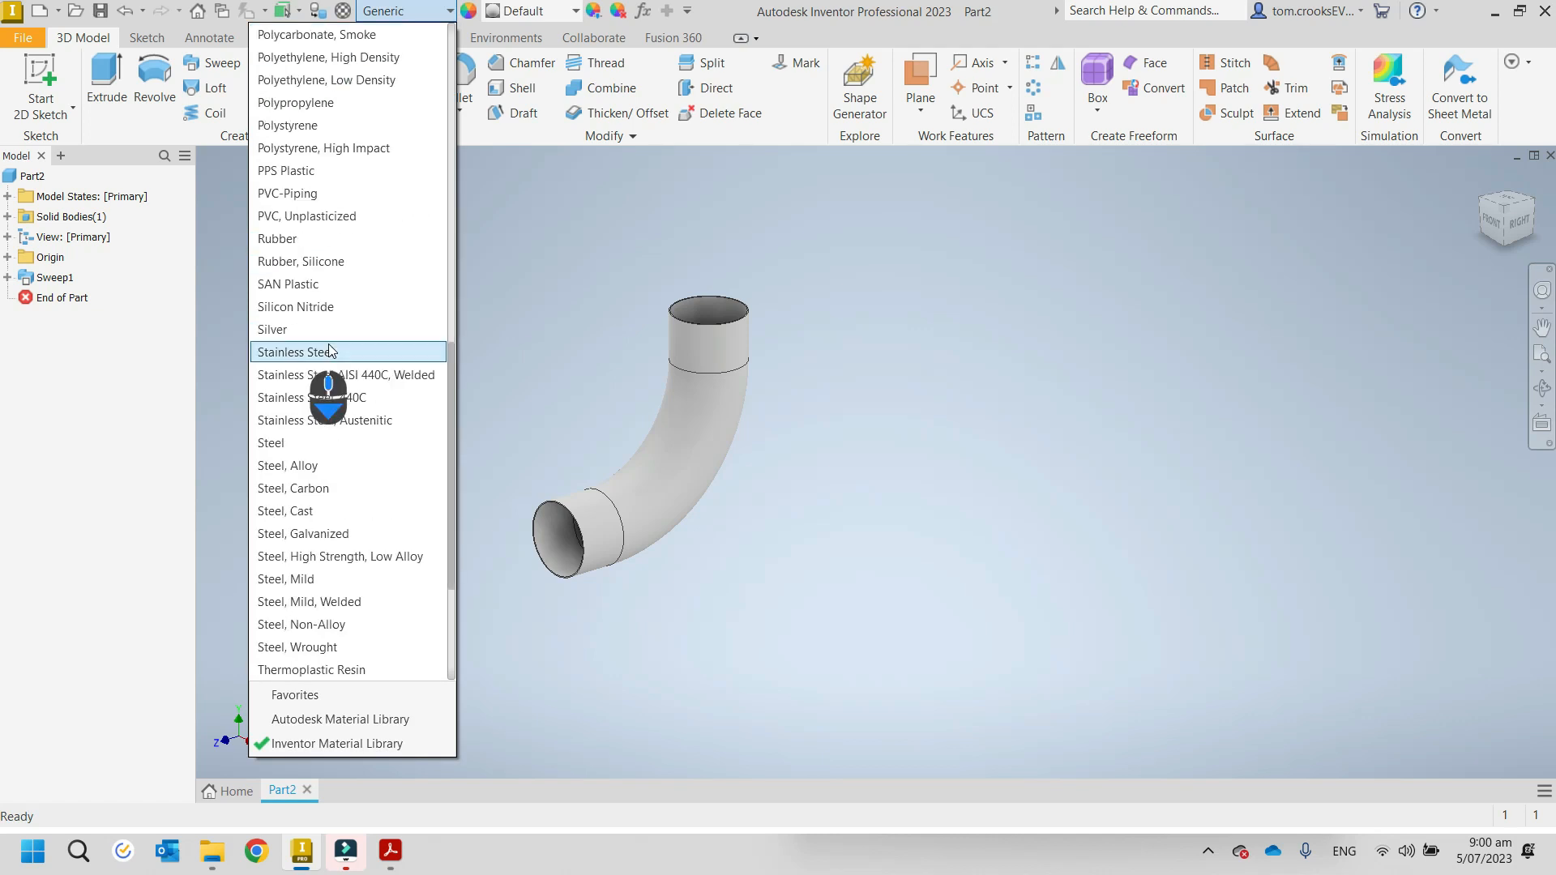
{"action": "left_click", "coordinate": [301, 578]}
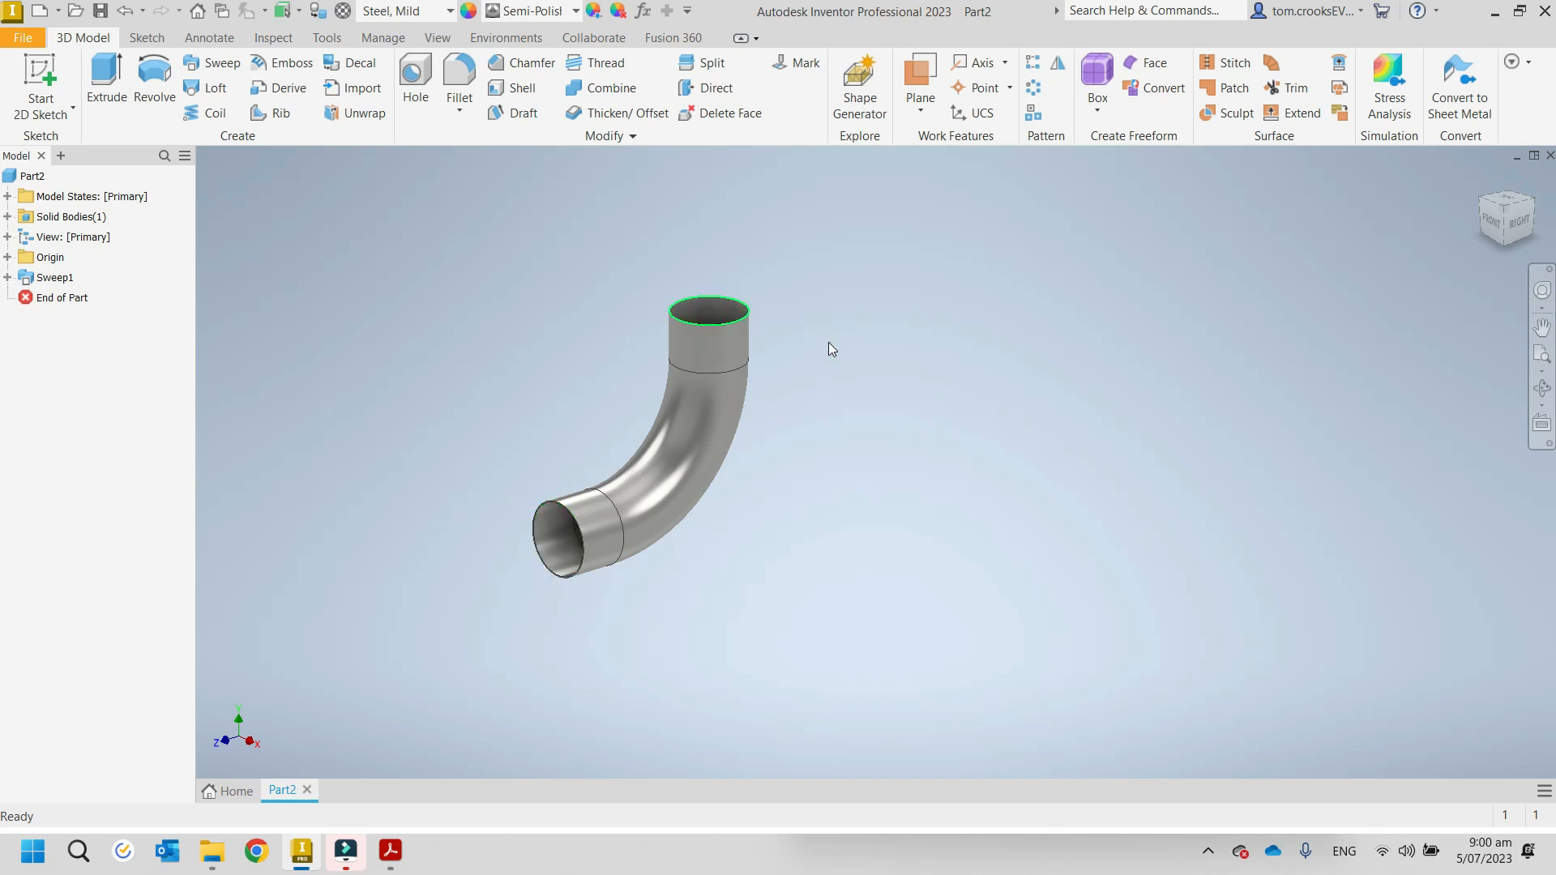
Step: Start a sketch on the annular end face of the pipe's lower, front-facing opening and project its inner circular edge
{"action": "left_click", "coordinate": [40, 85]}
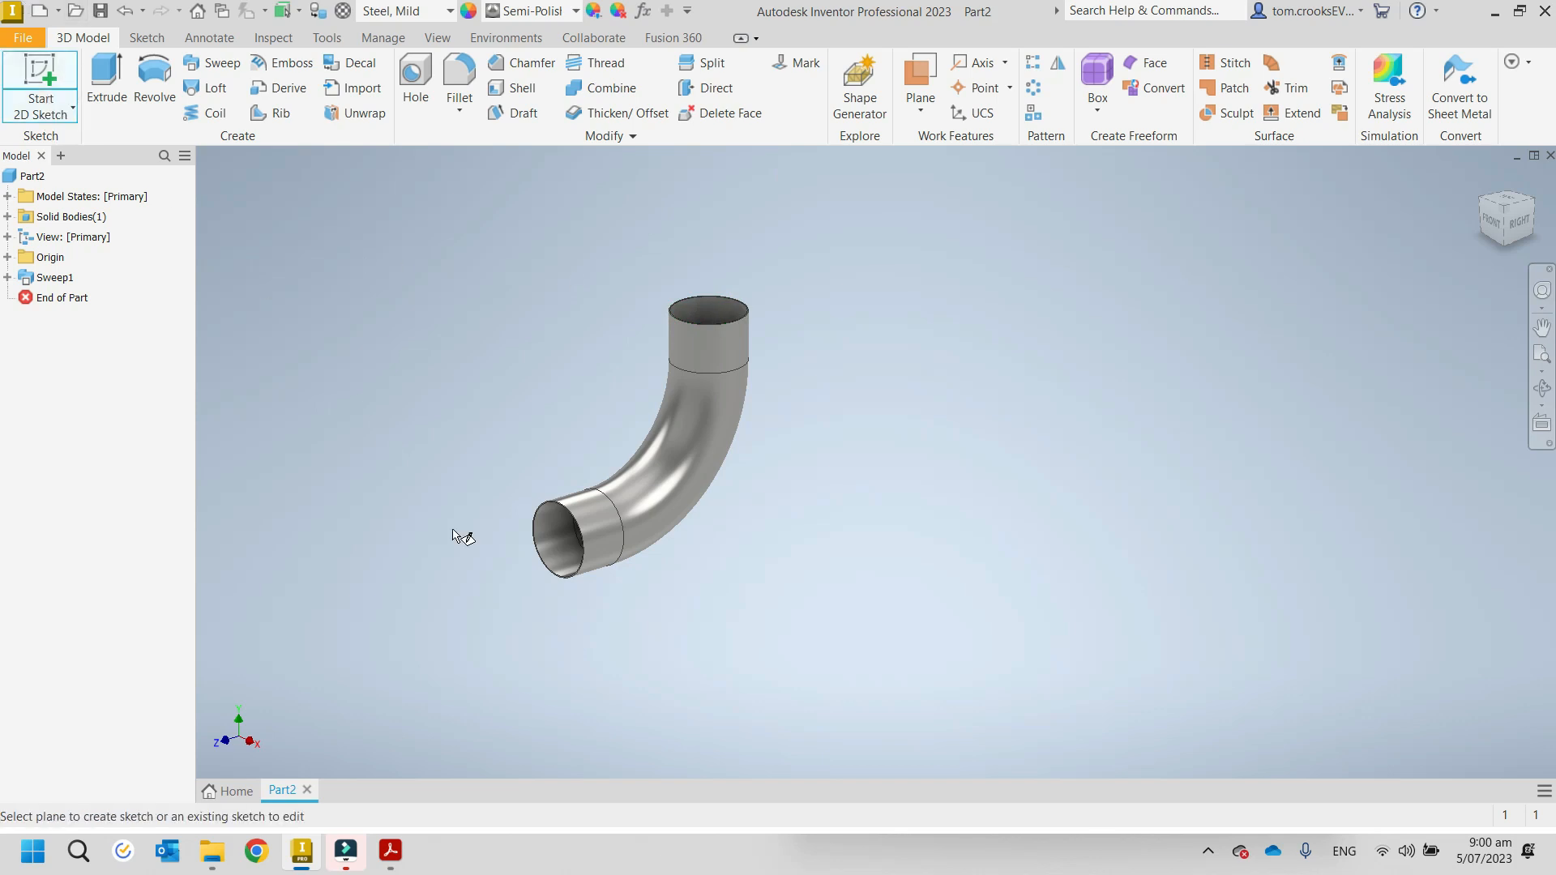
{"action": "scroll", "coordinate": [617, 565], "scroll_direction": "down", "scroll_amount": 10}
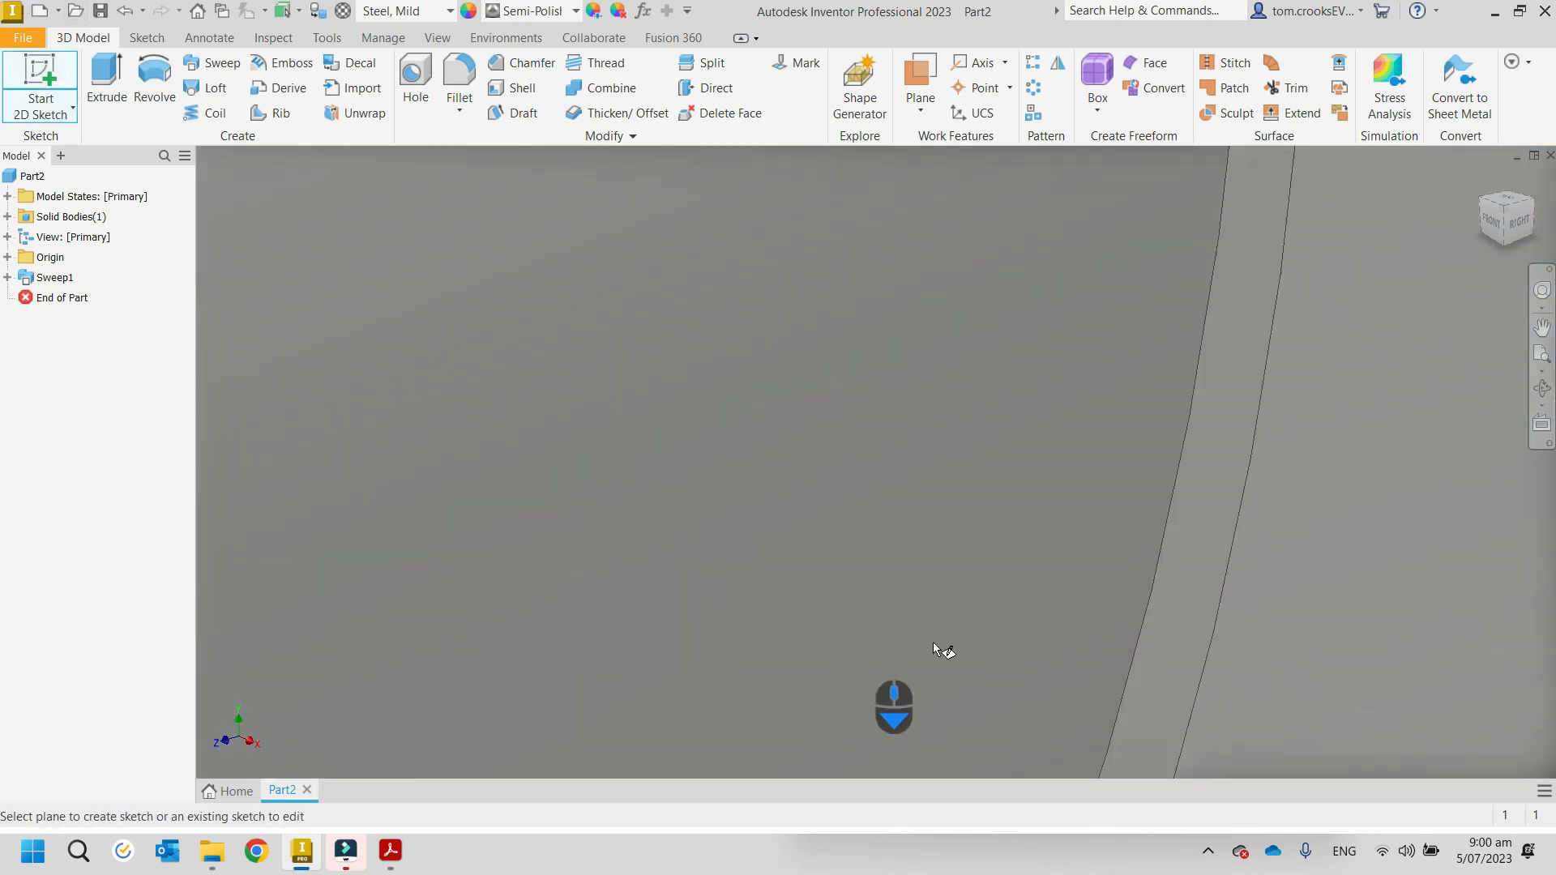
{"action": "left_click", "coordinate": [1191, 606]}
{"action": "scroll", "coordinate": [883, 513], "scroll_direction": "up", "scroll_amount": 5}
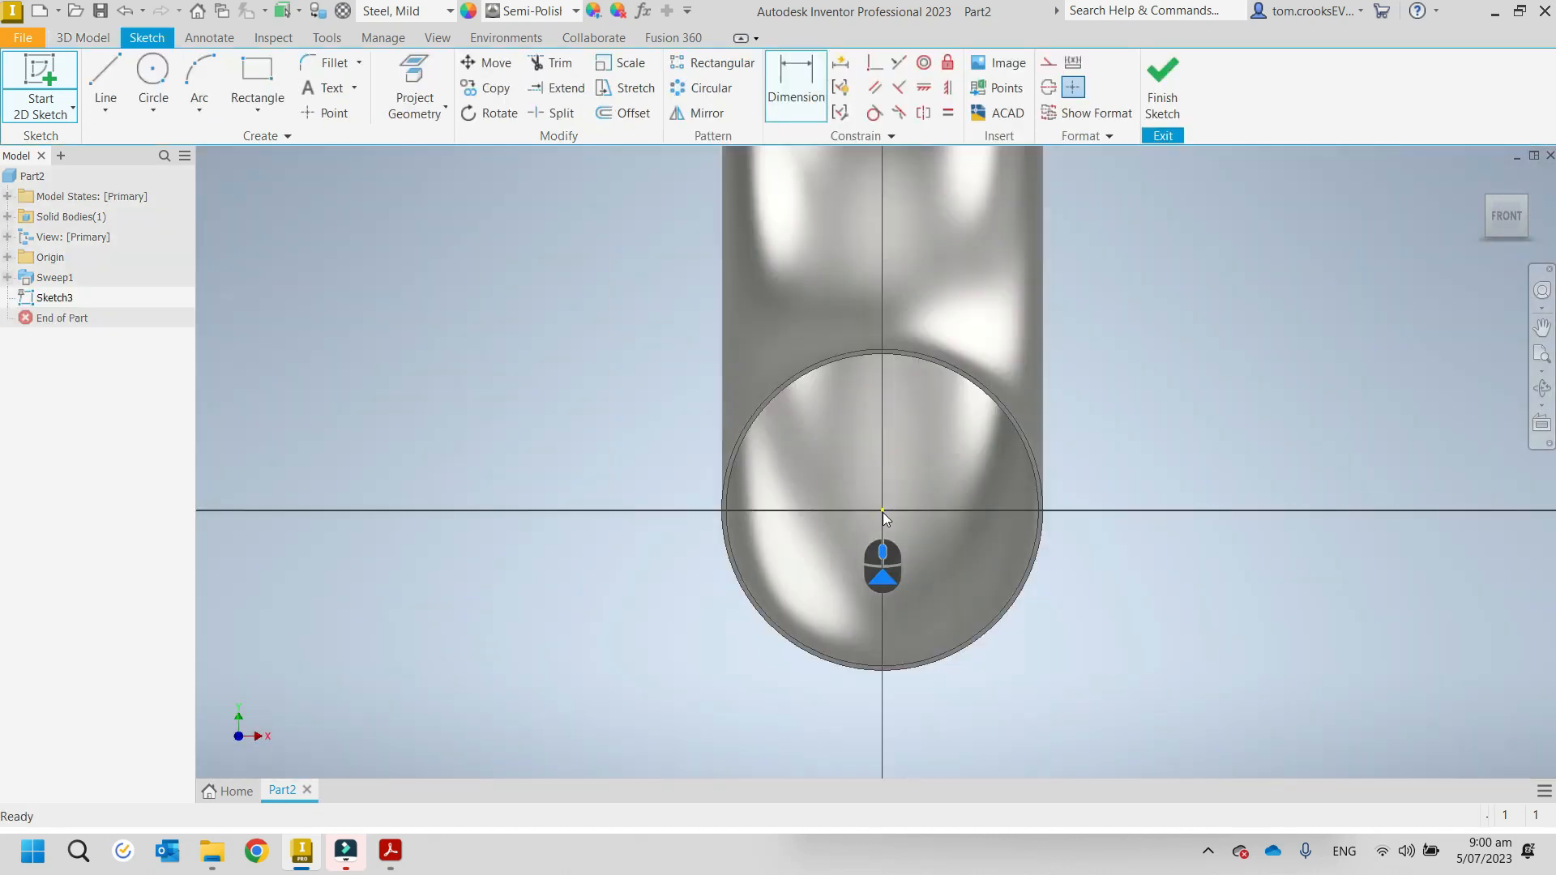
{"action": "left_click", "coordinate": [430, 111]}
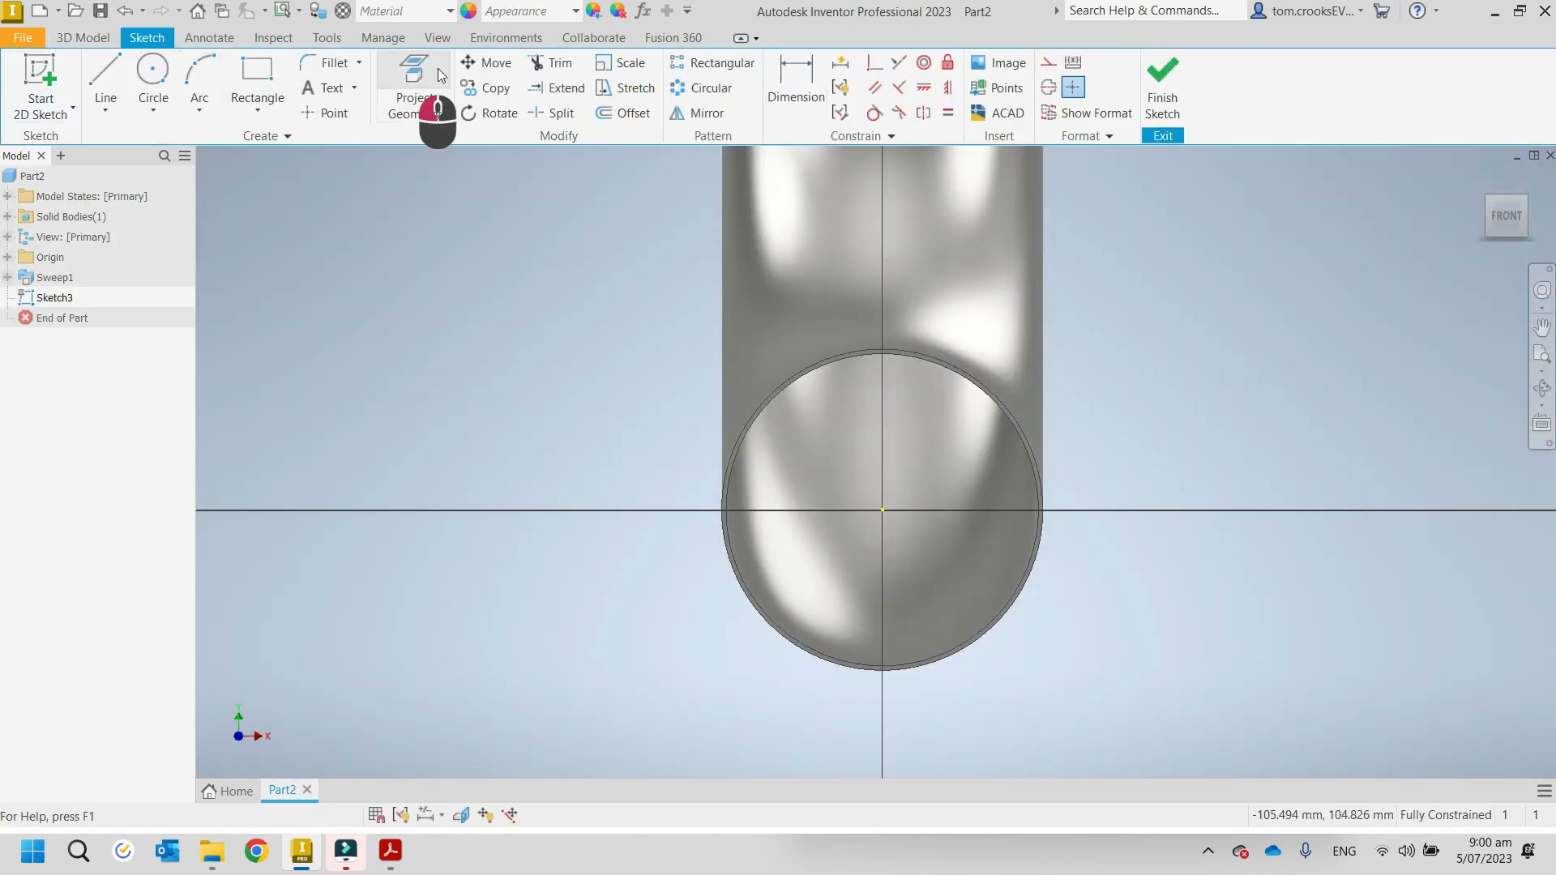
{"action": "left_click", "coordinate": [765, 403]}
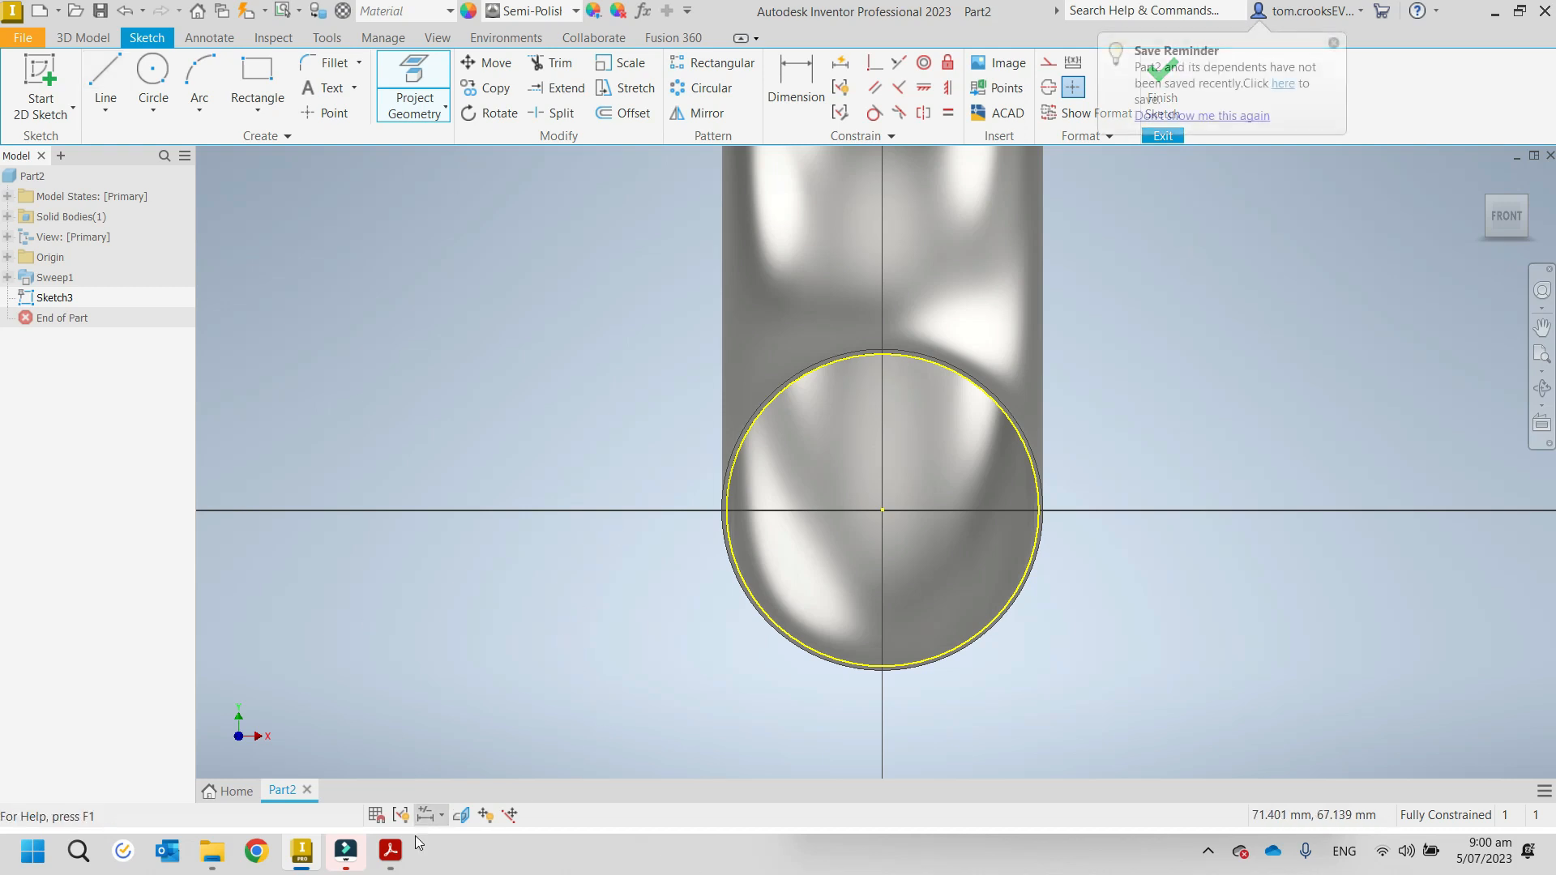
Step: Consult the flange detail in the PDF drawing and sketch a horizontal construction line about 173.6 mm long below the pipe opening
{"action": "left_click", "coordinate": [408, 855]}
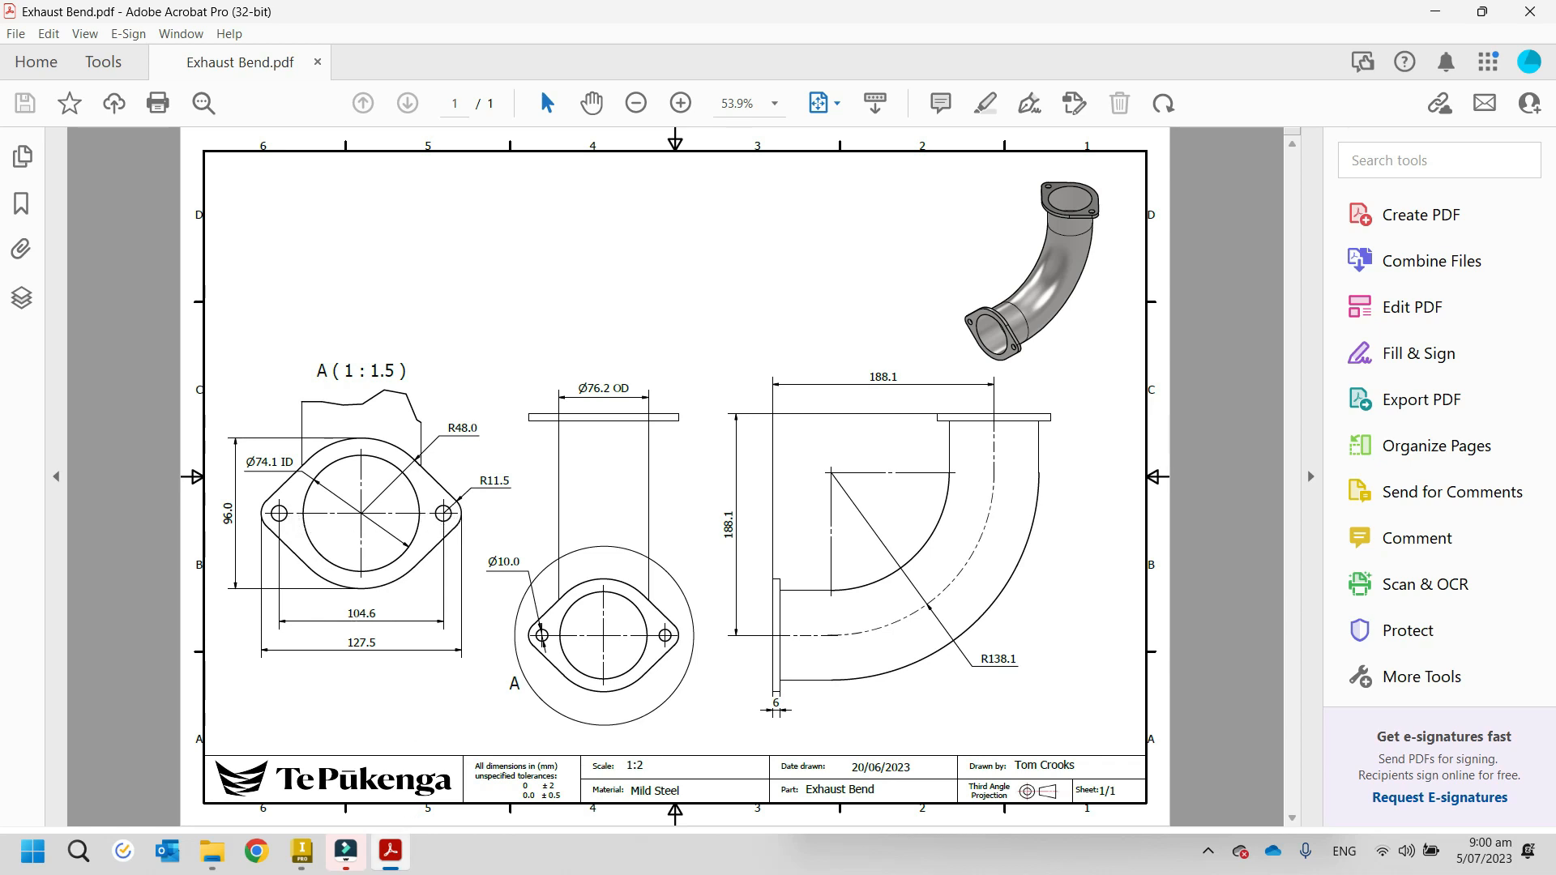
{"action": "mouse_move", "coordinate": [308, 855]}
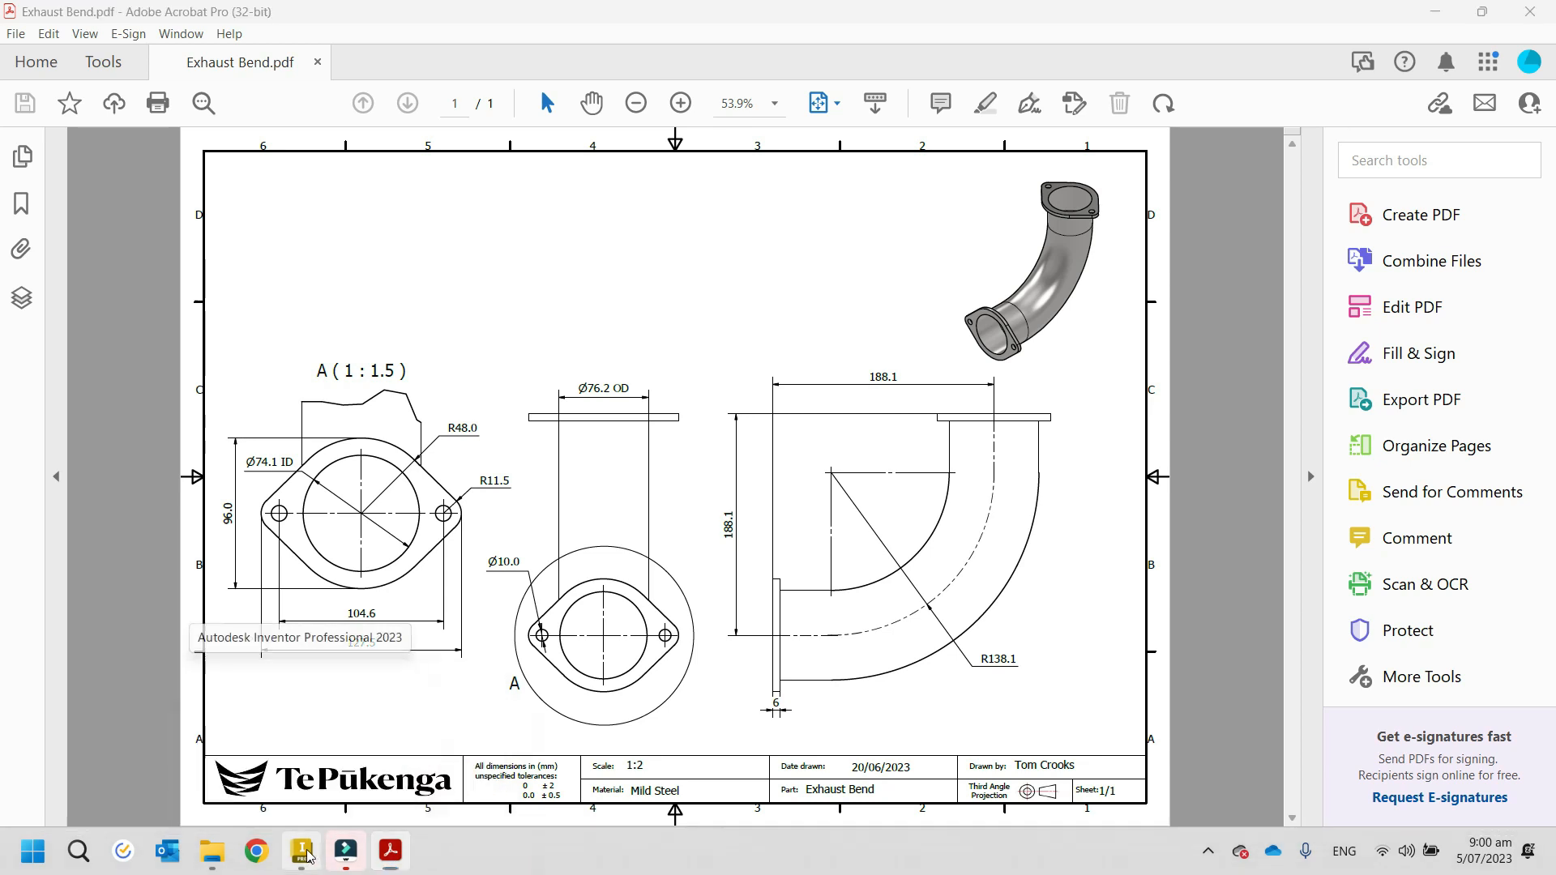
{"action": "left_click", "coordinate": [339, 675]}
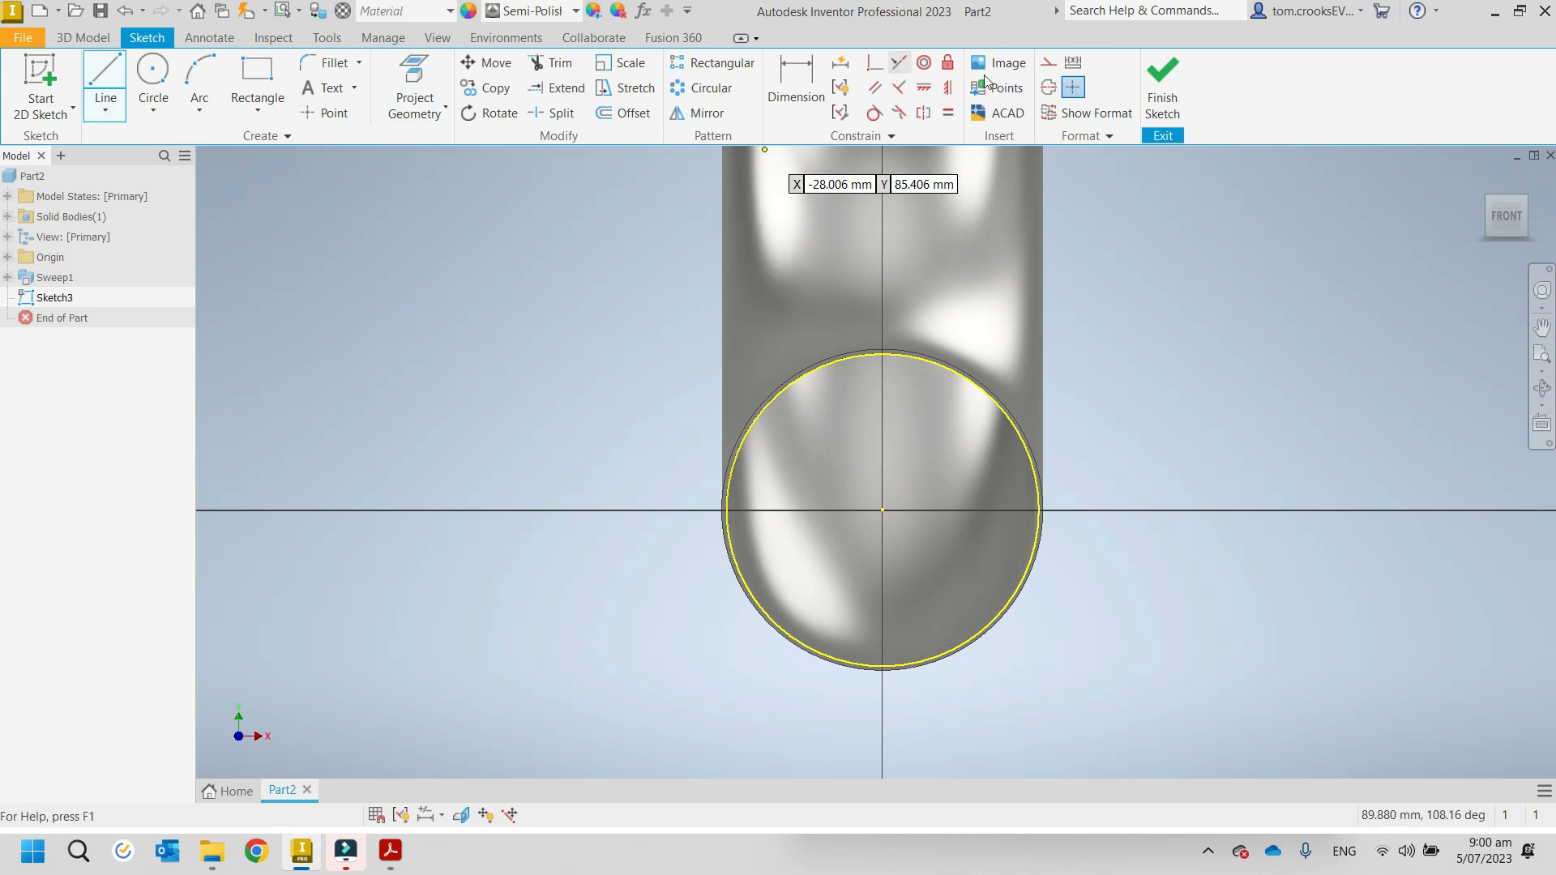
{"action": "left_click", "coordinate": [1050, 64]}
{"action": "middle_click_drag", "start_coordinate": [646, 405], "coordinate": [569, 237]}
{"action": "left_click", "coordinate": [436, 585]}
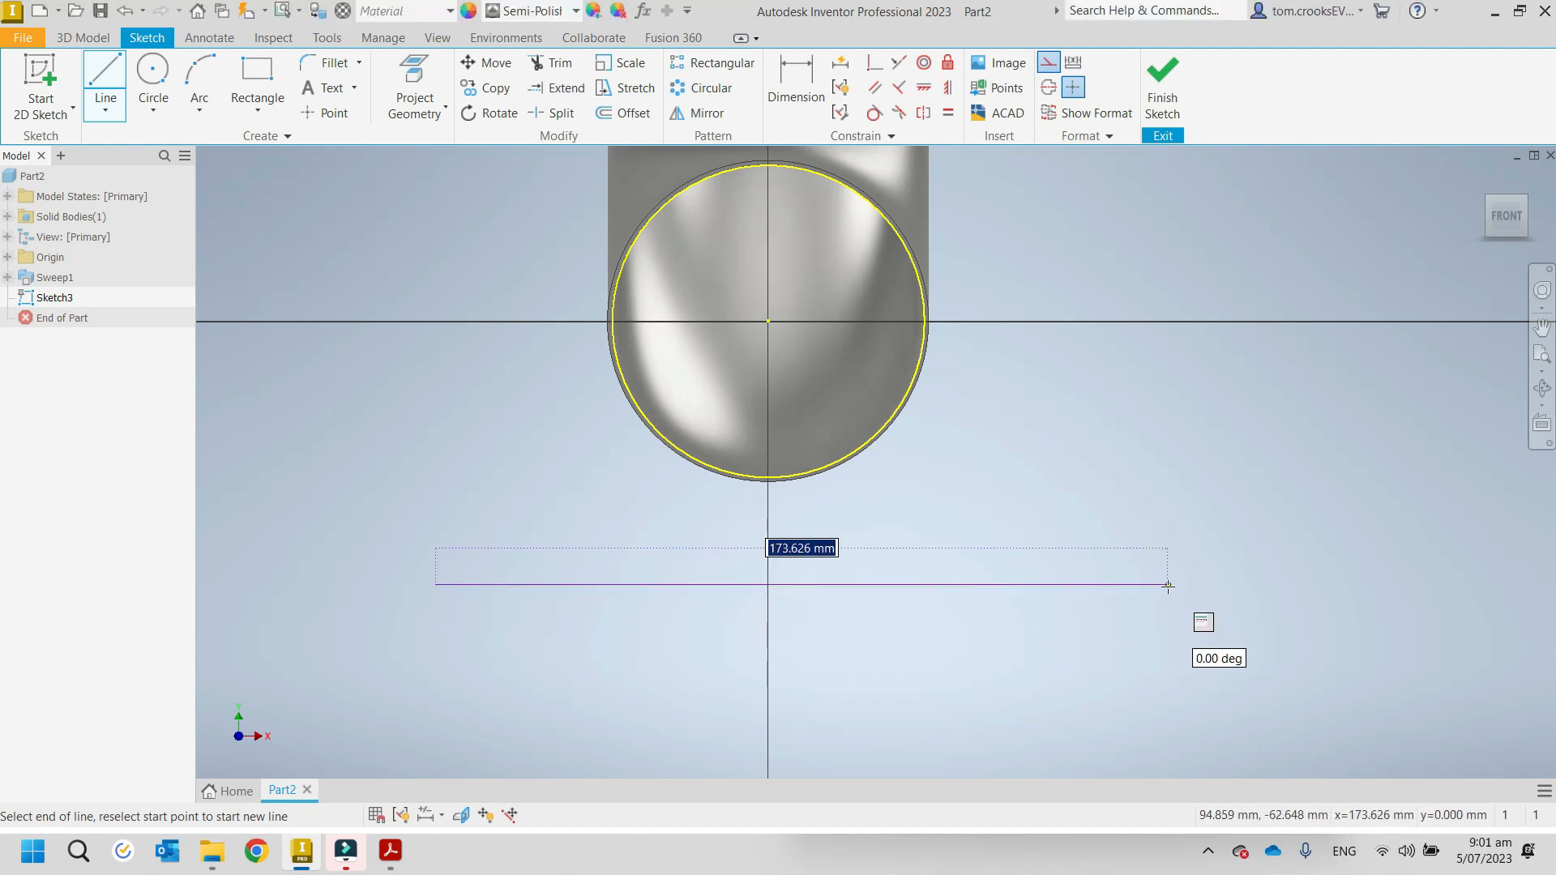
{"action": "left_click", "coordinate": [1168, 586]}
{"action": "key", "text": "Escape"}
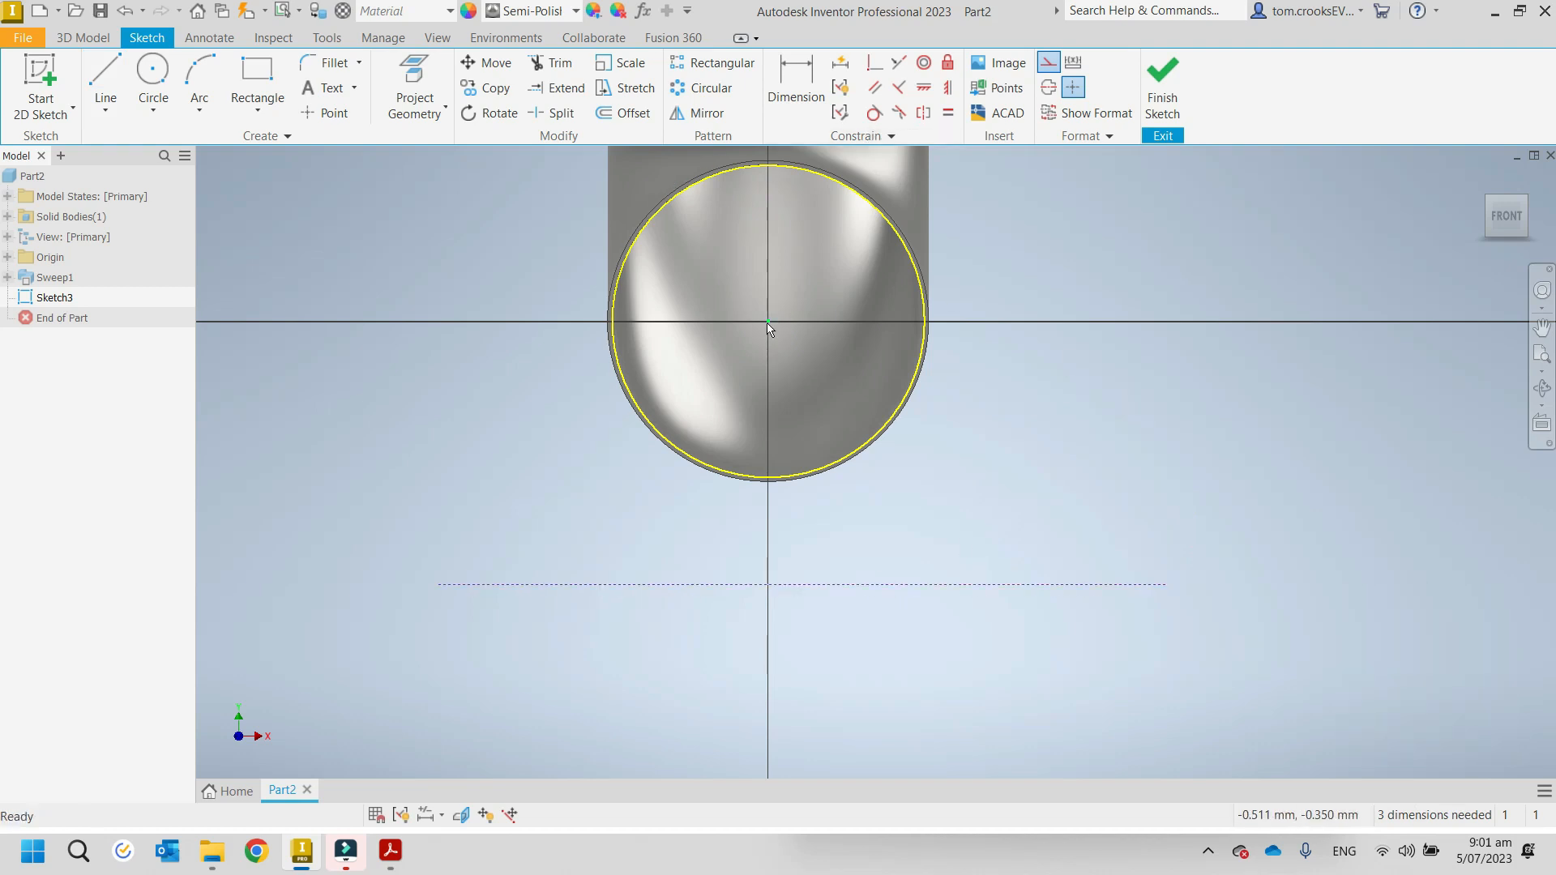
Step: Centre the construction line on the origin by aligning its midpoint with vertical and horizontal constraints
{"action": "left_click", "coordinate": [950, 89]}
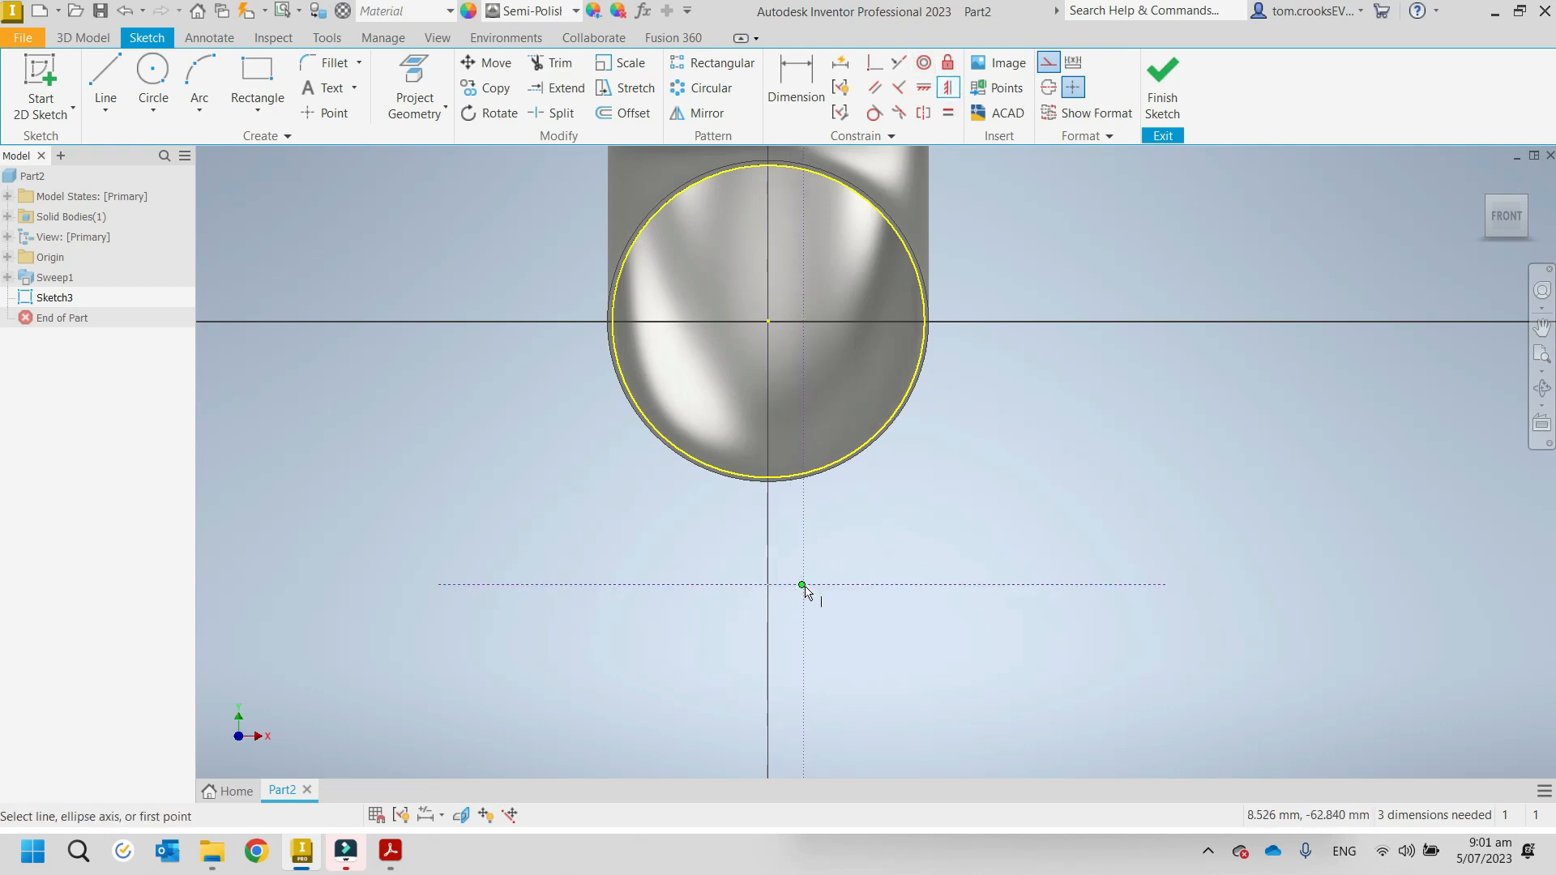
{"action": "left_click", "coordinate": [770, 323]}
{"action": "left_click", "coordinate": [771, 323]}
{"action": "left_click", "coordinate": [924, 88]}
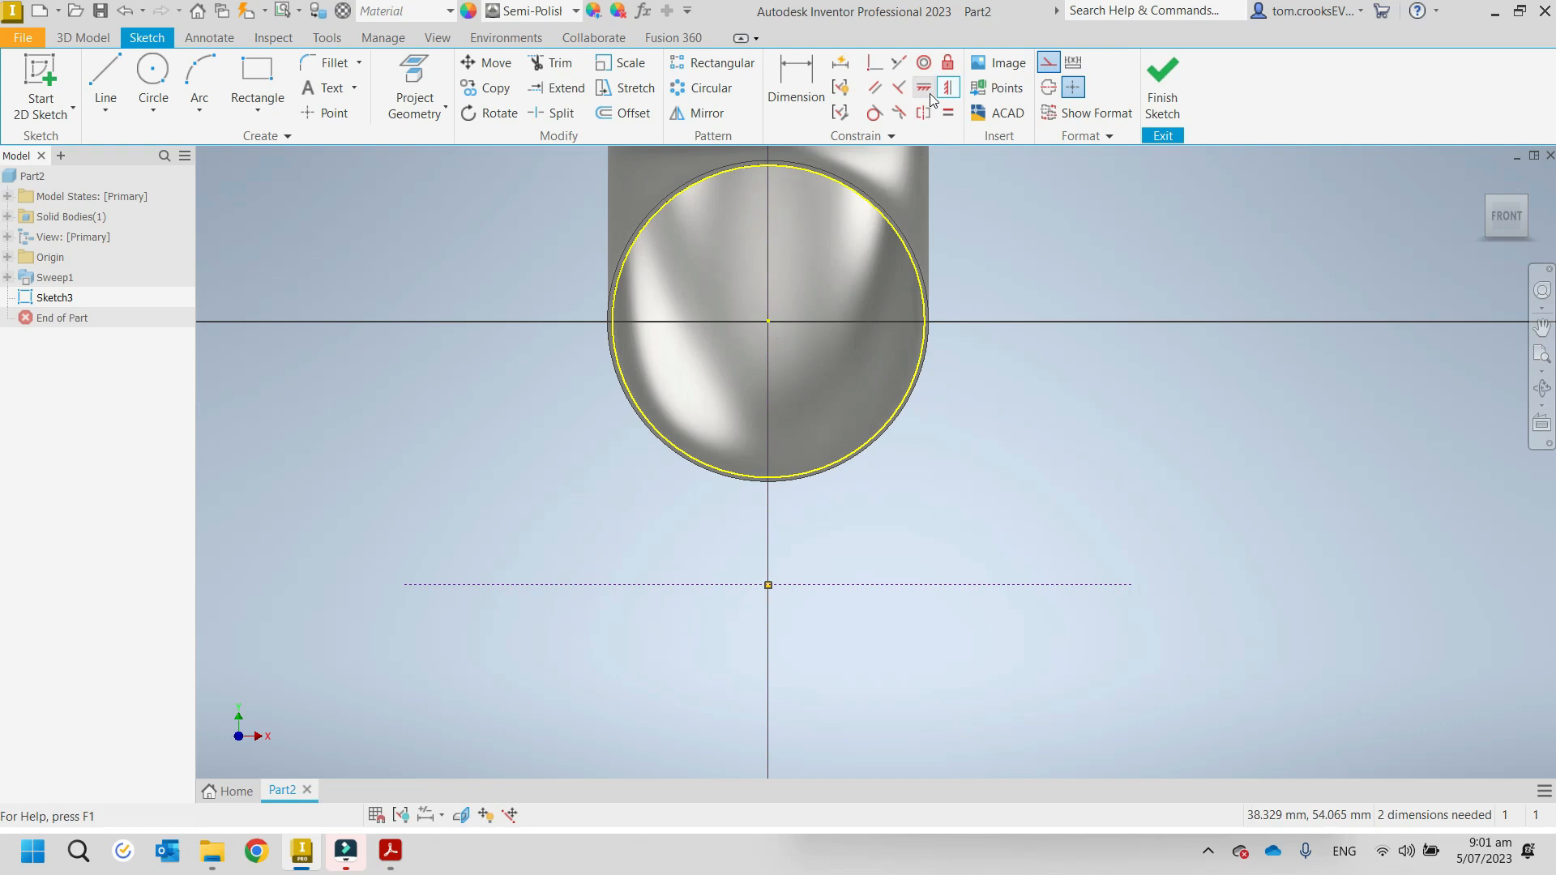
{"action": "left_click", "coordinate": [769, 587]}
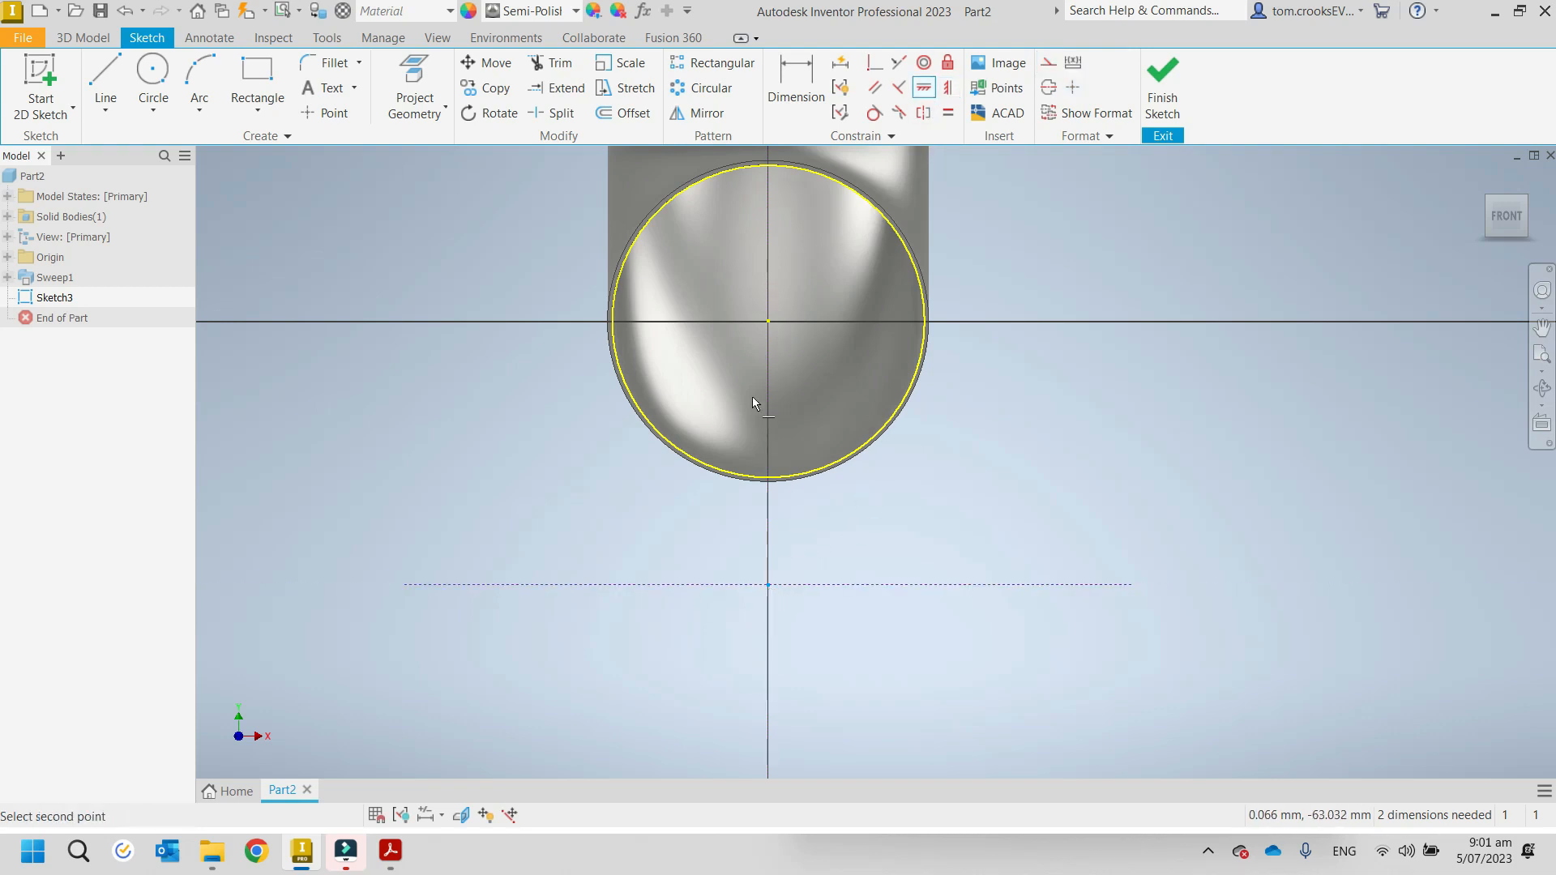
{"action": "left_click", "coordinate": [770, 323]}
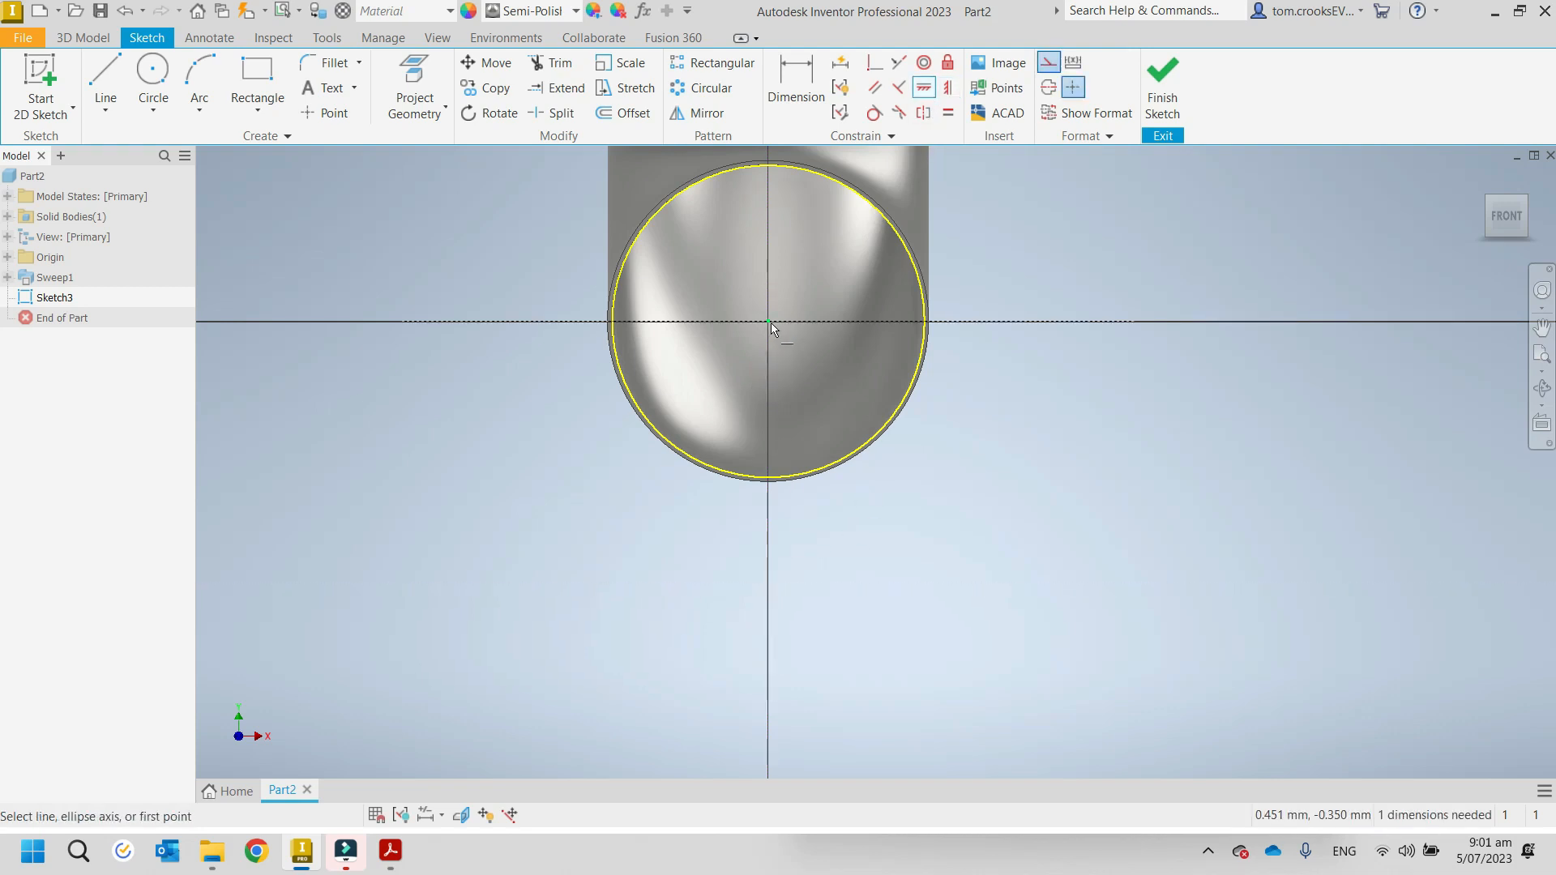
Step: Dimension the construction line's length as 104.6 mm to set the flange hole spacing
{"action": "left_click", "coordinate": [793, 65]}
{"action": "left_click", "coordinate": [704, 322]}
{"action": "left_click", "coordinate": [698, 541]}
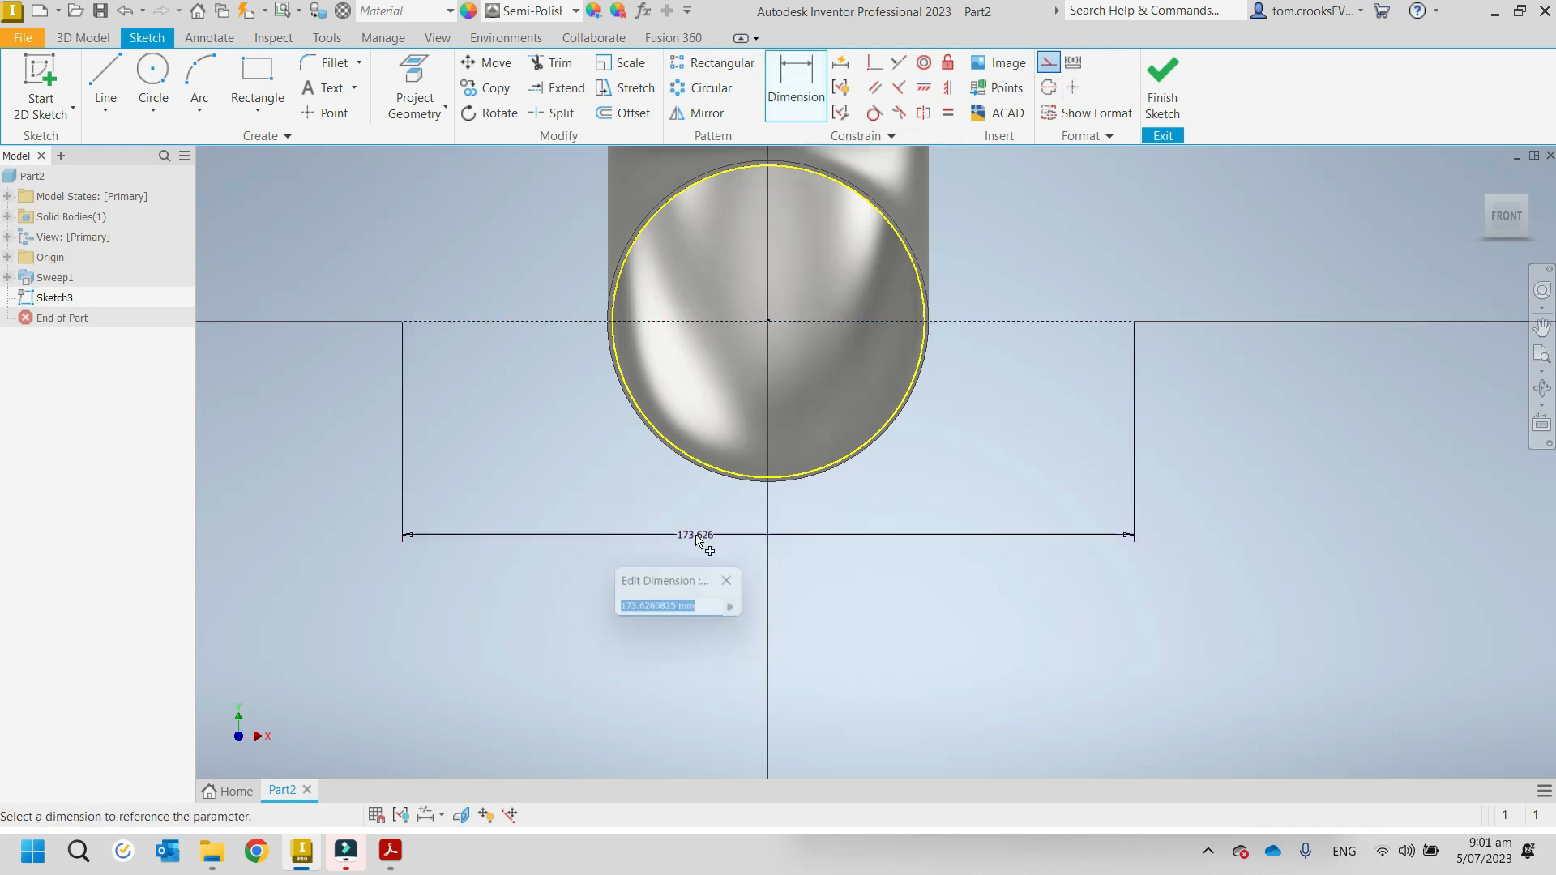
{"action": "type", "text": "10"}
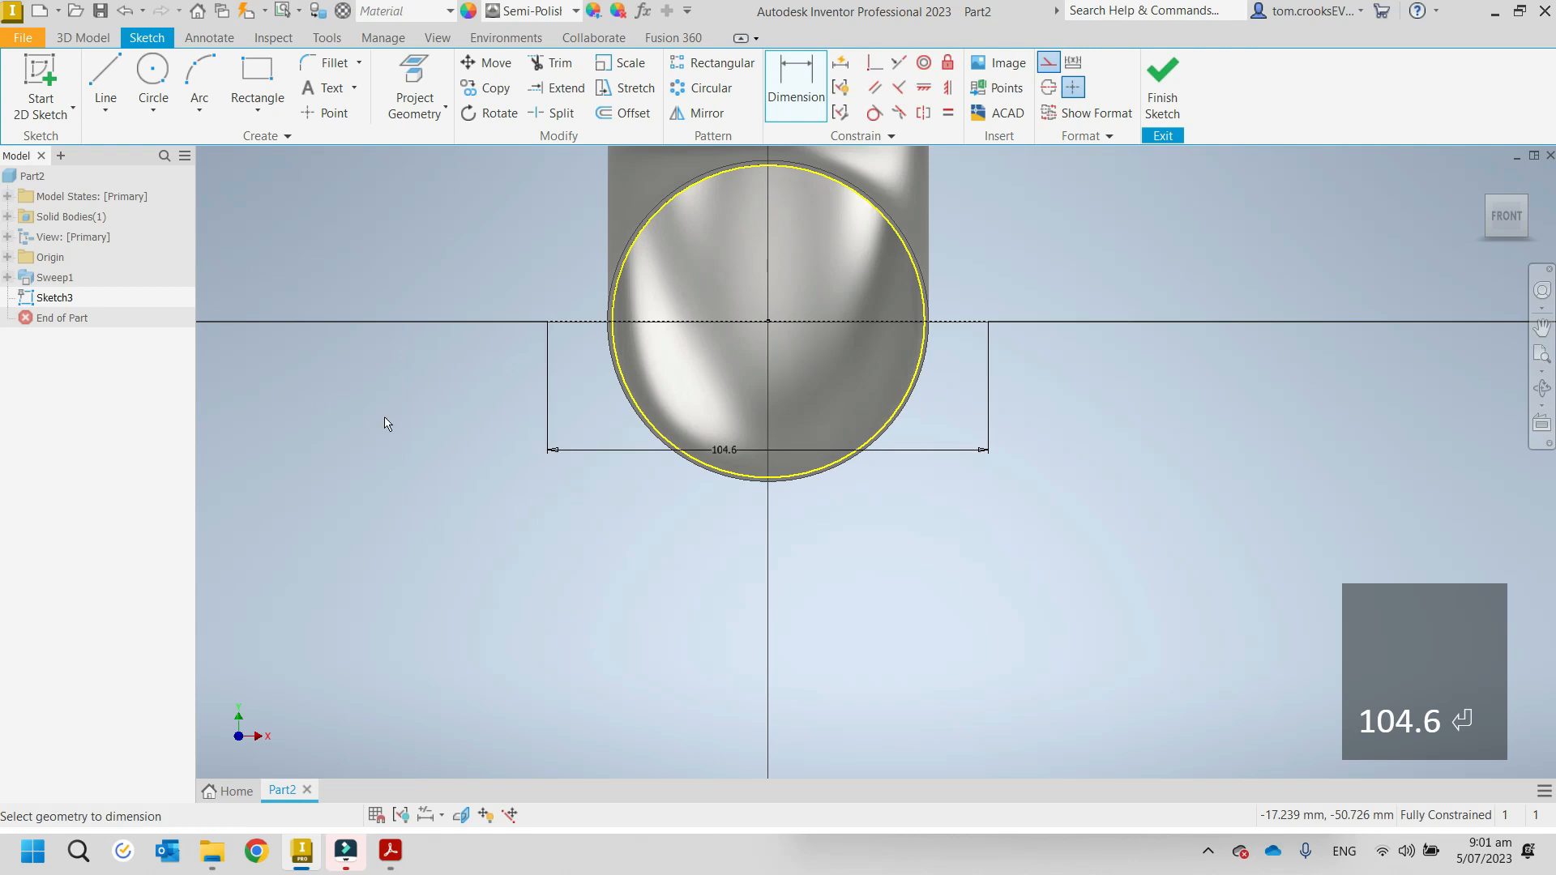
Step: Check the flange hole size in the PDF drawing and sketch a non-construction 10 mm diameter circle centred on the construction line's left endpoint
{"action": "left_click", "coordinate": [390, 852]}
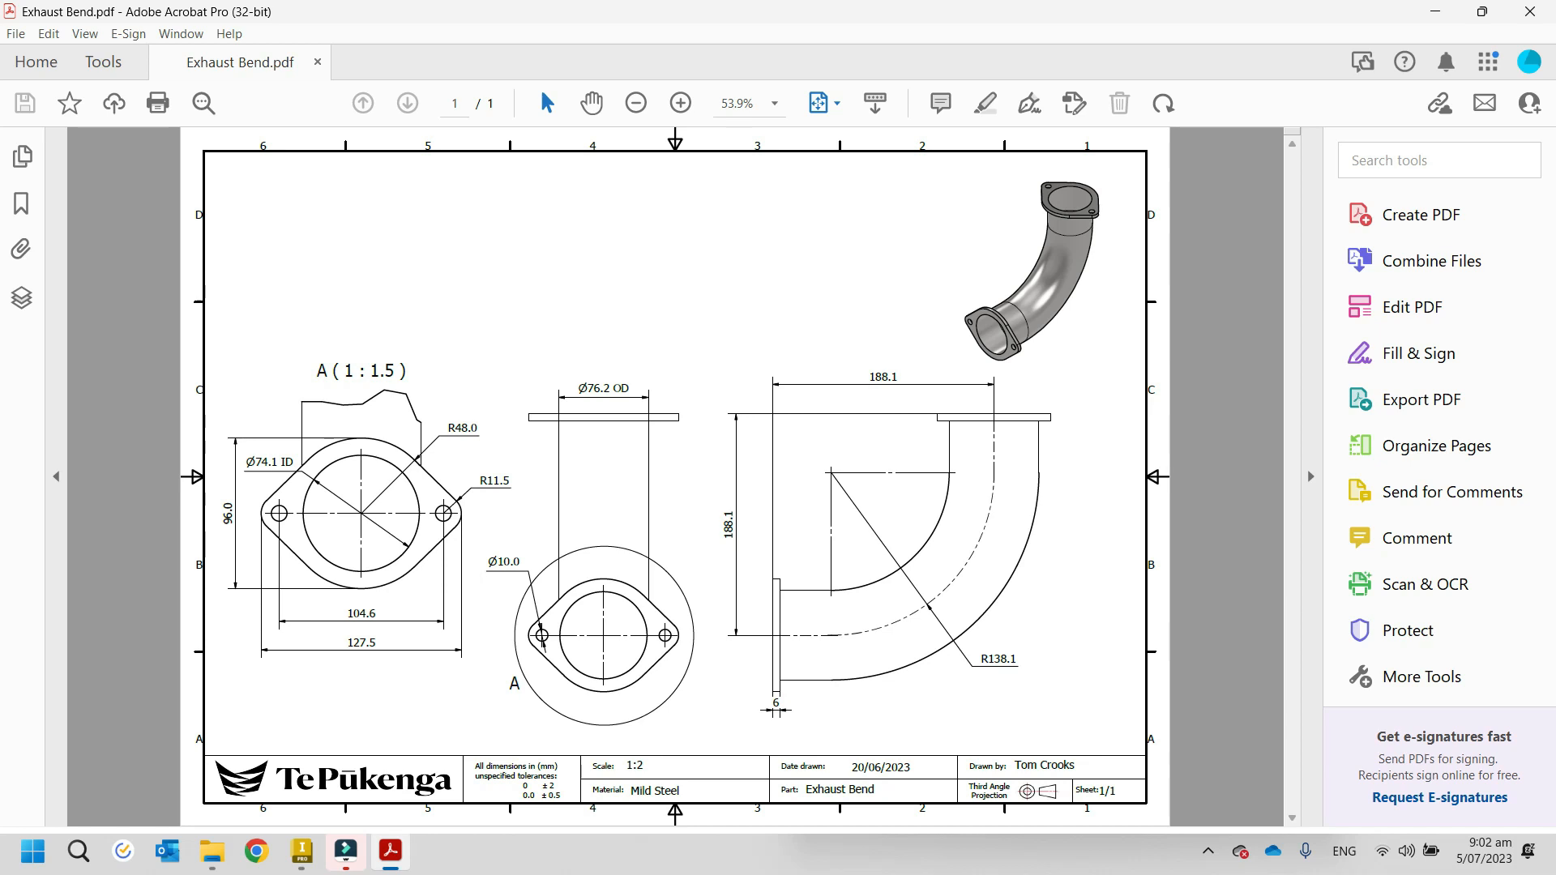
{"action": "mouse_move", "coordinate": [396, 864]}
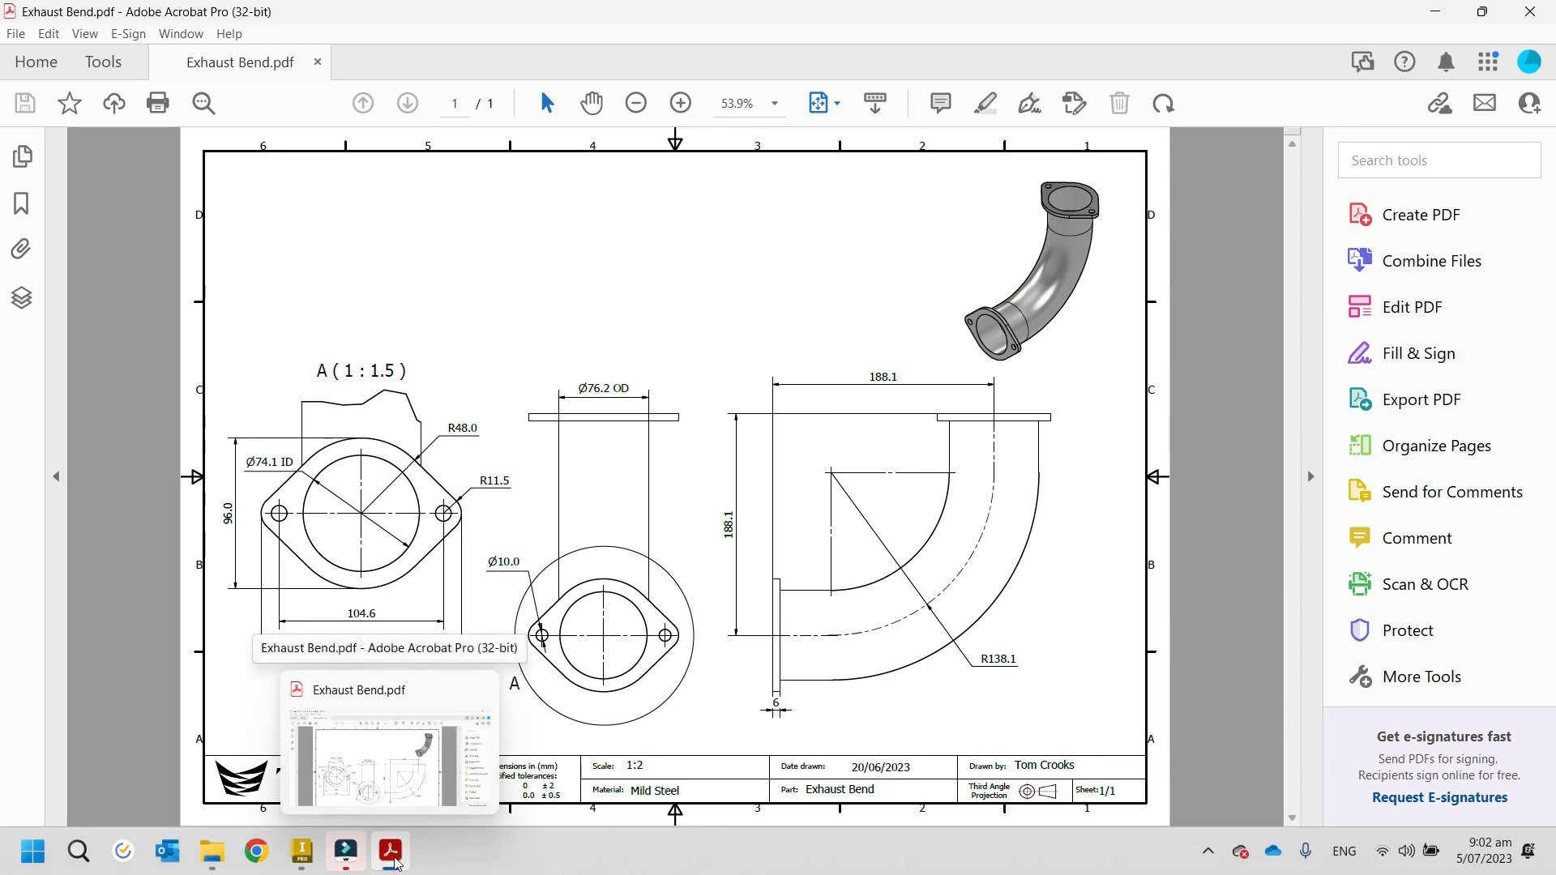
{"action": "left_click", "coordinate": [302, 859]}
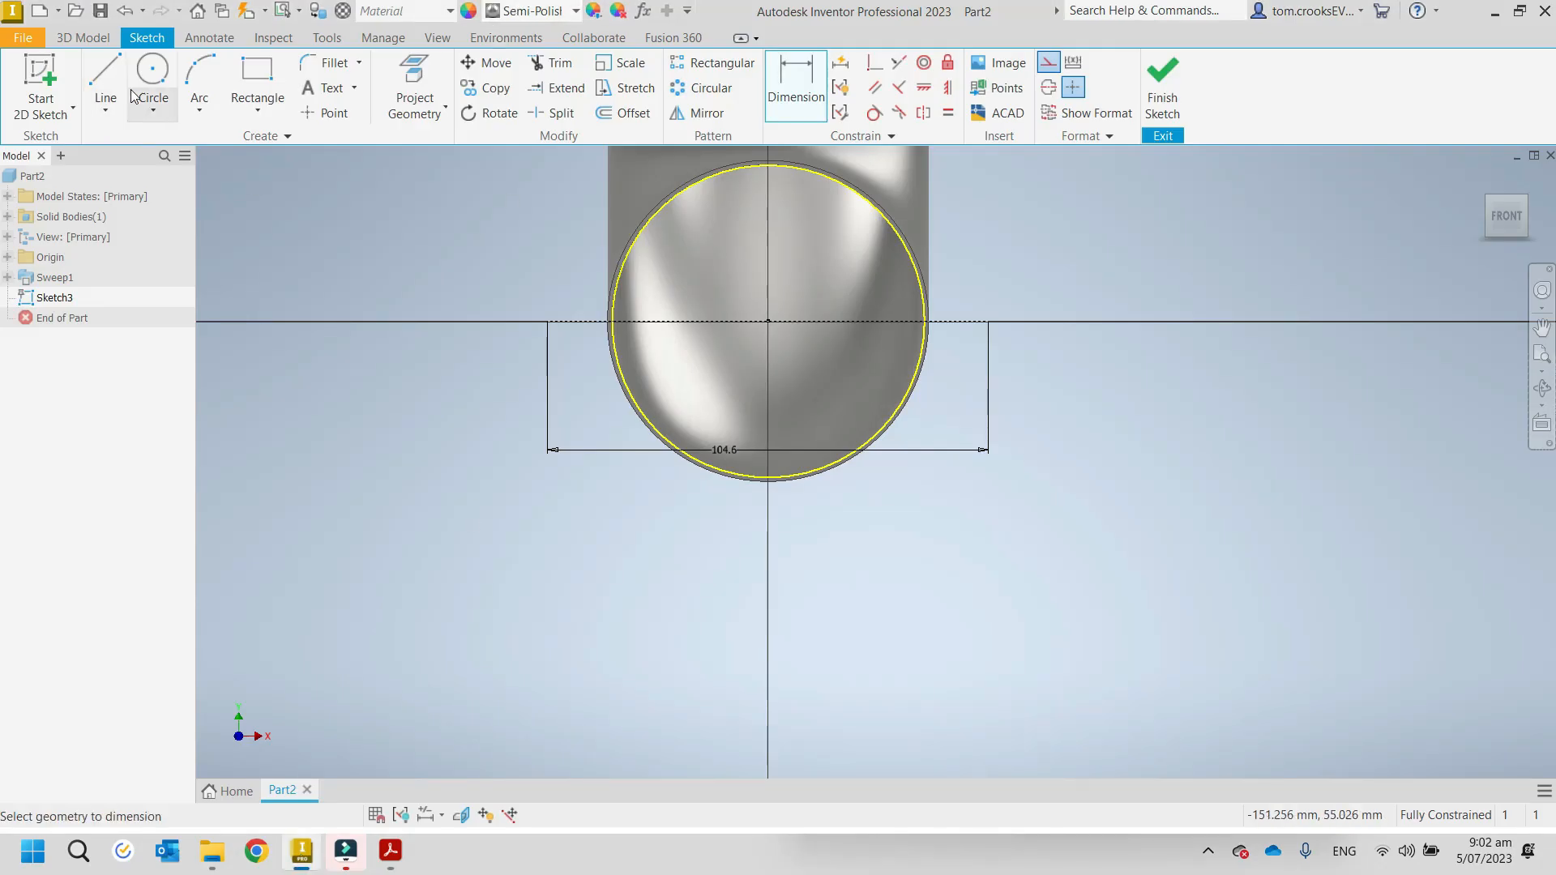
{"action": "left_click", "coordinate": [1049, 65]}
{"action": "left_click", "coordinate": [153, 81]}
{"action": "left_click", "coordinate": [548, 320]}
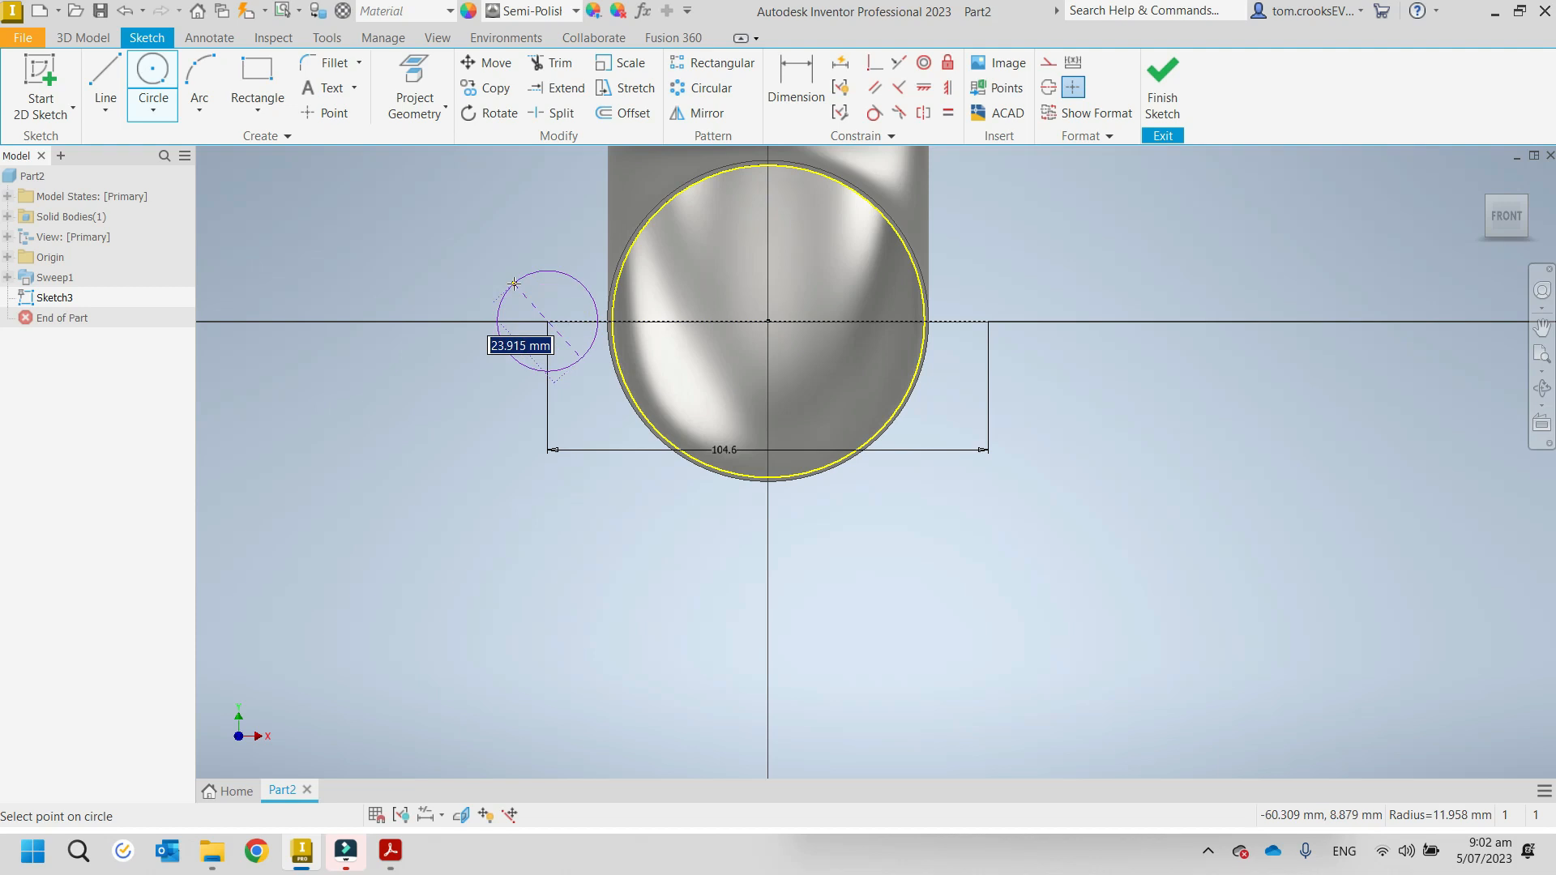
{"action": "type", "text": "10"}
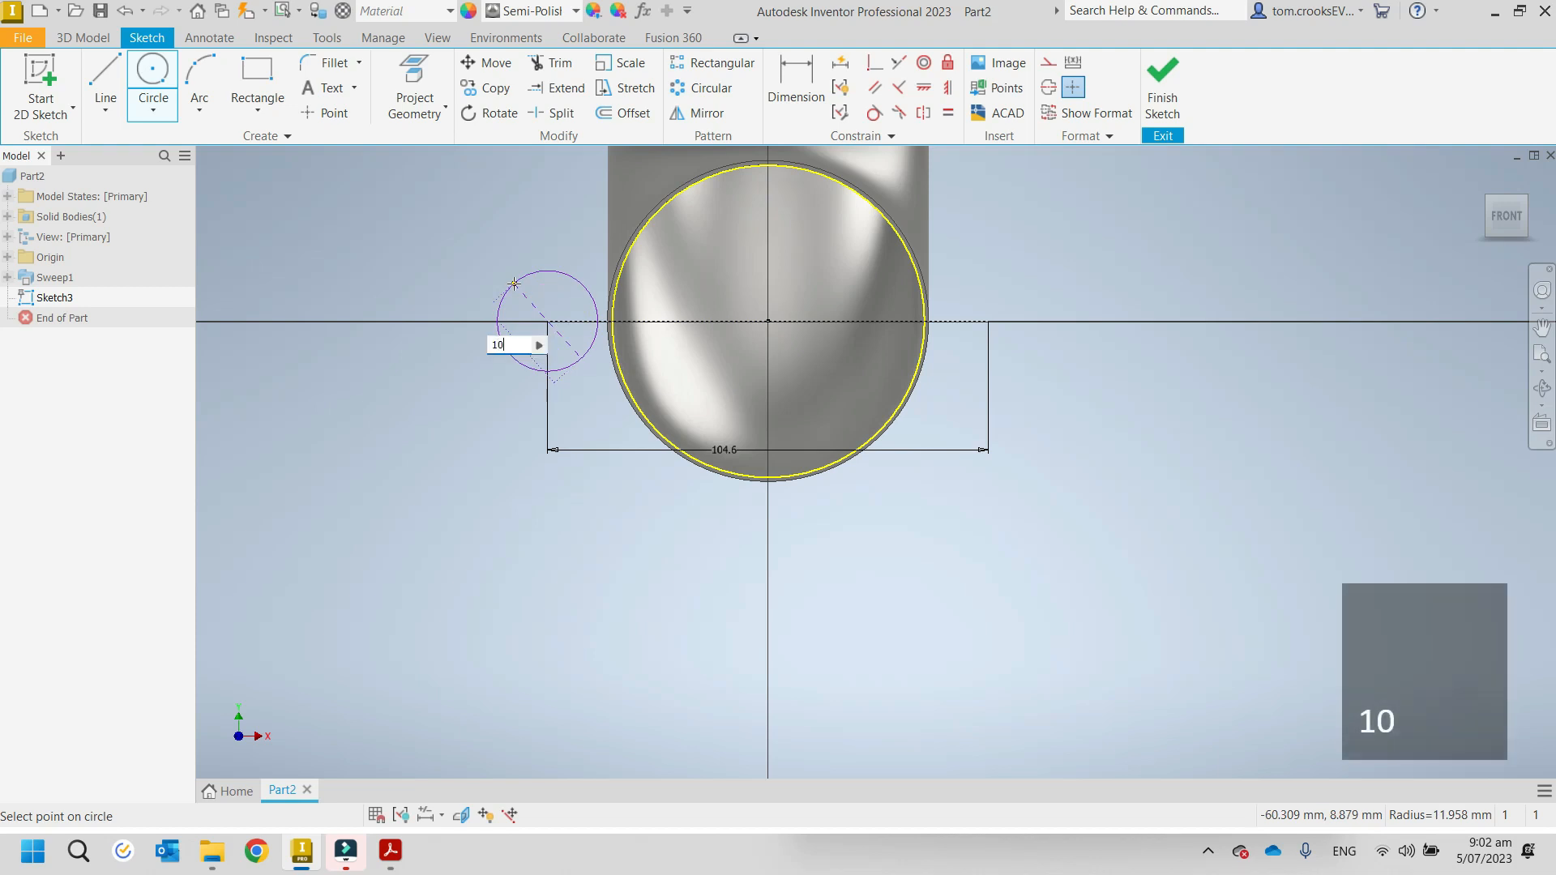
{"action": "key", "text": "Return"}
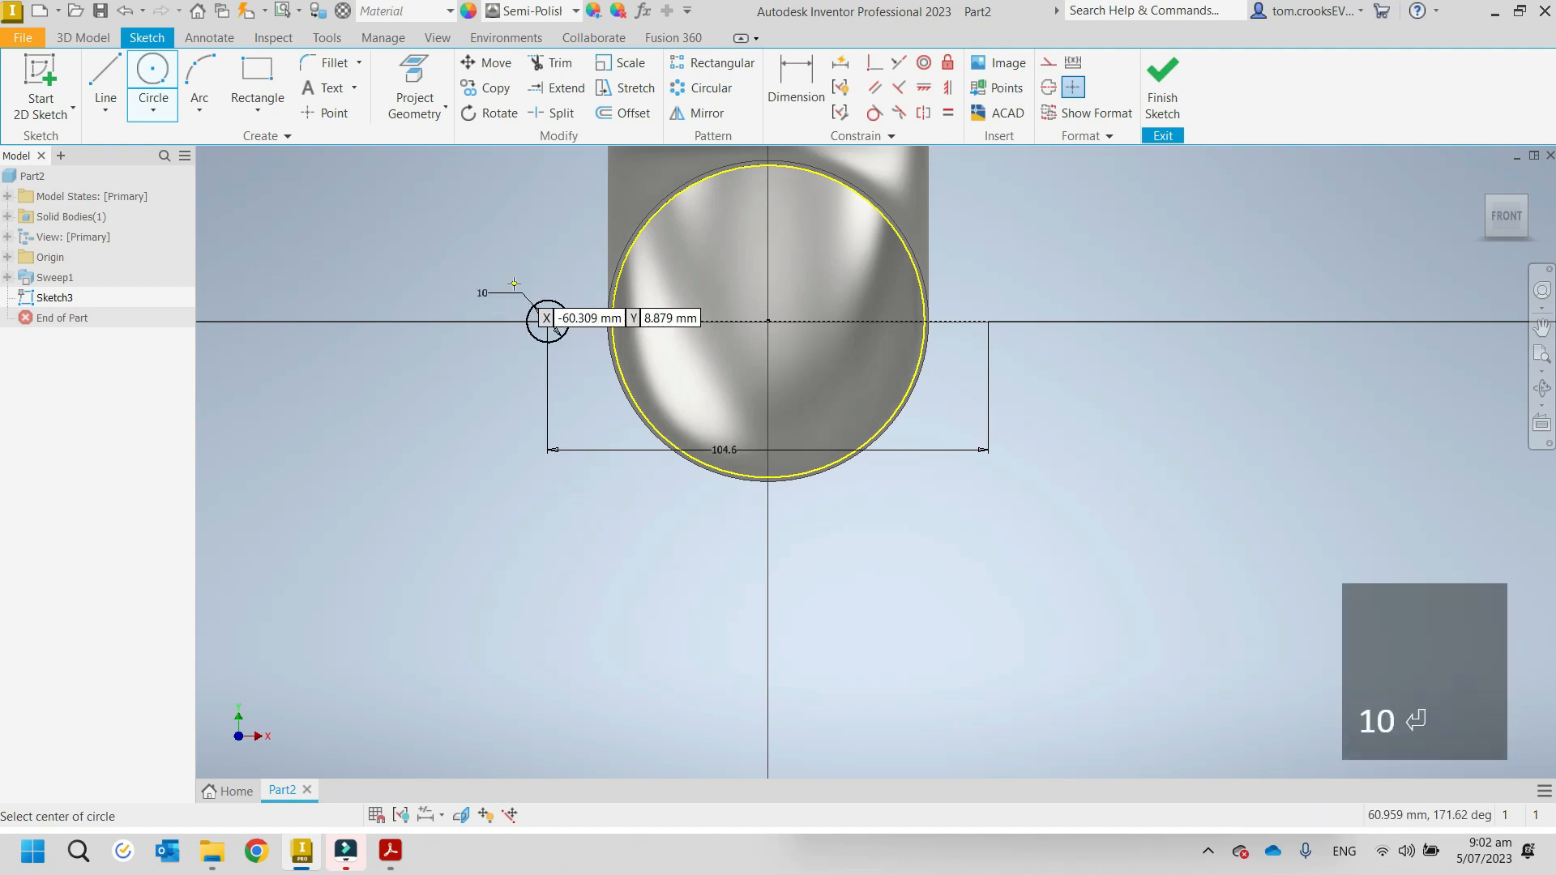
Step: Sketch a circle centred on the construction line's right endpoint and make it equal to the 10 mm hole circle
{"action": "left_click", "coordinate": [988, 322]}
{"action": "left_click", "coordinate": [1045, 228]}
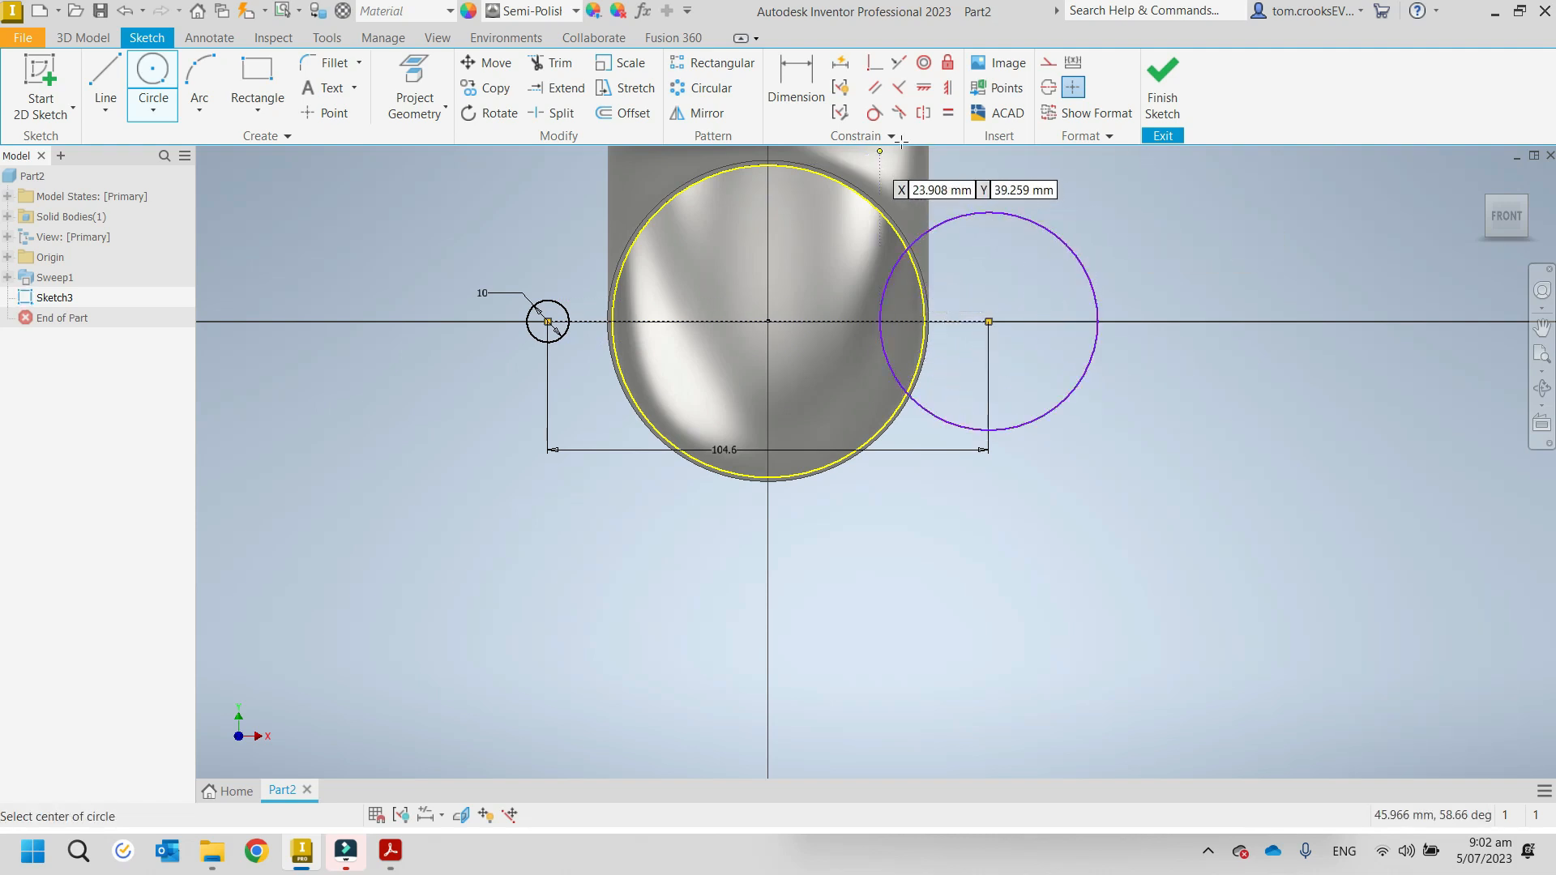
{"action": "left_click", "coordinate": [947, 116]}
{"action": "left_click", "coordinate": [973, 222]}
{"action": "left_click", "coordinate": [561, 313]}
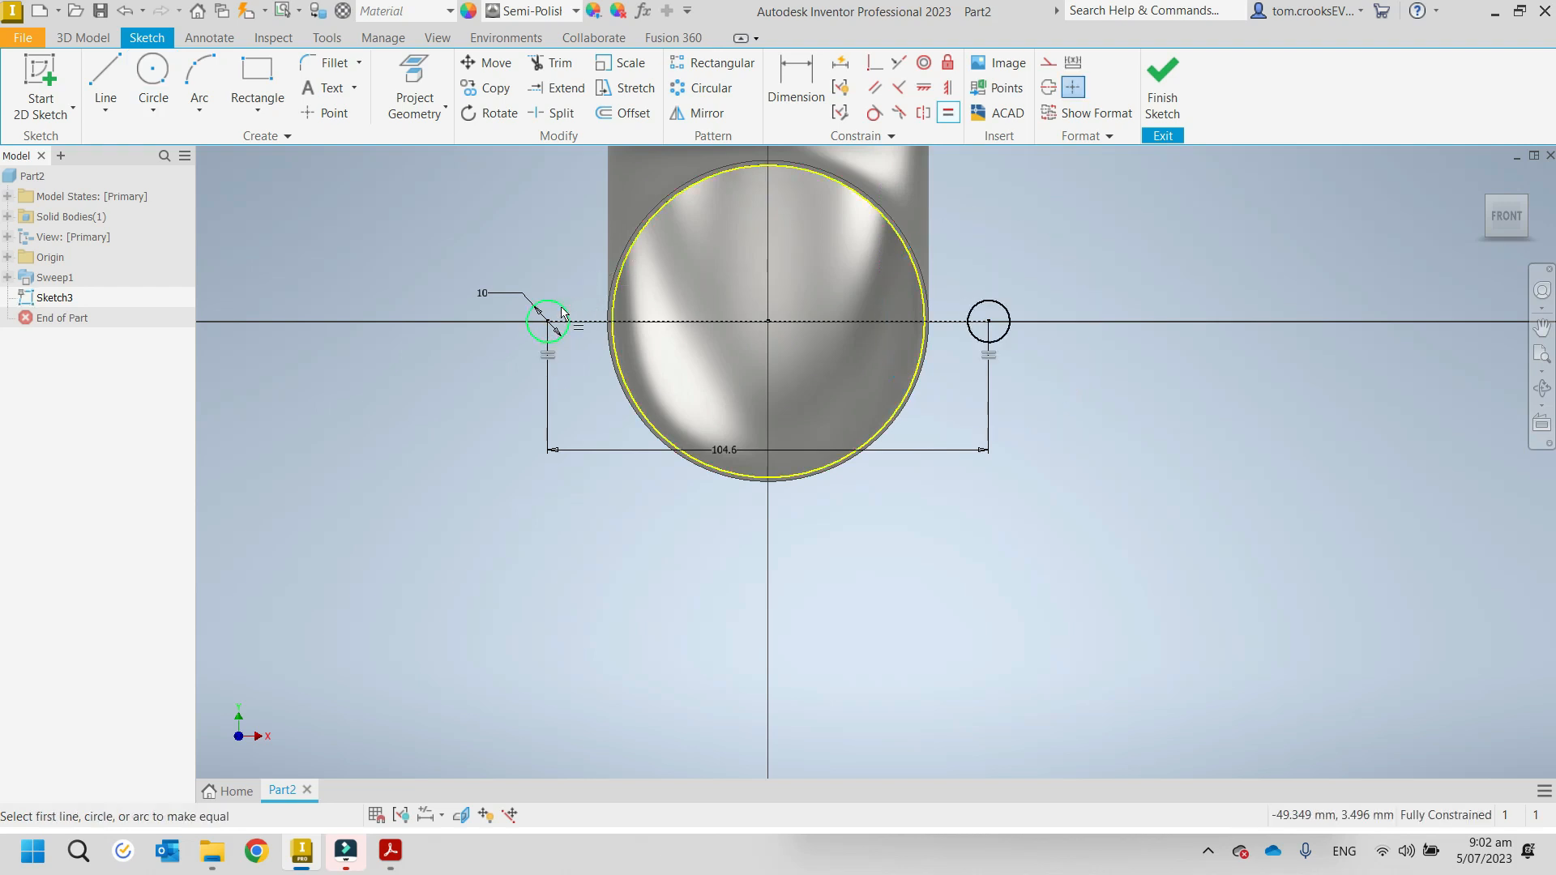
Step: Sketch an outer circle concentric with the left bolt hole, with its diameter entered as 11.5*2 mm
{"action": "mouse_move", "coordinate": [573, 226]}
{"action": "middle_mouse_down"}
{"action": "mouse_move", "coordinate": [469, 389]}
{"action": "mouse_move", "coordinate": [489, 316]}
{"action": "middle_mouse_up"}
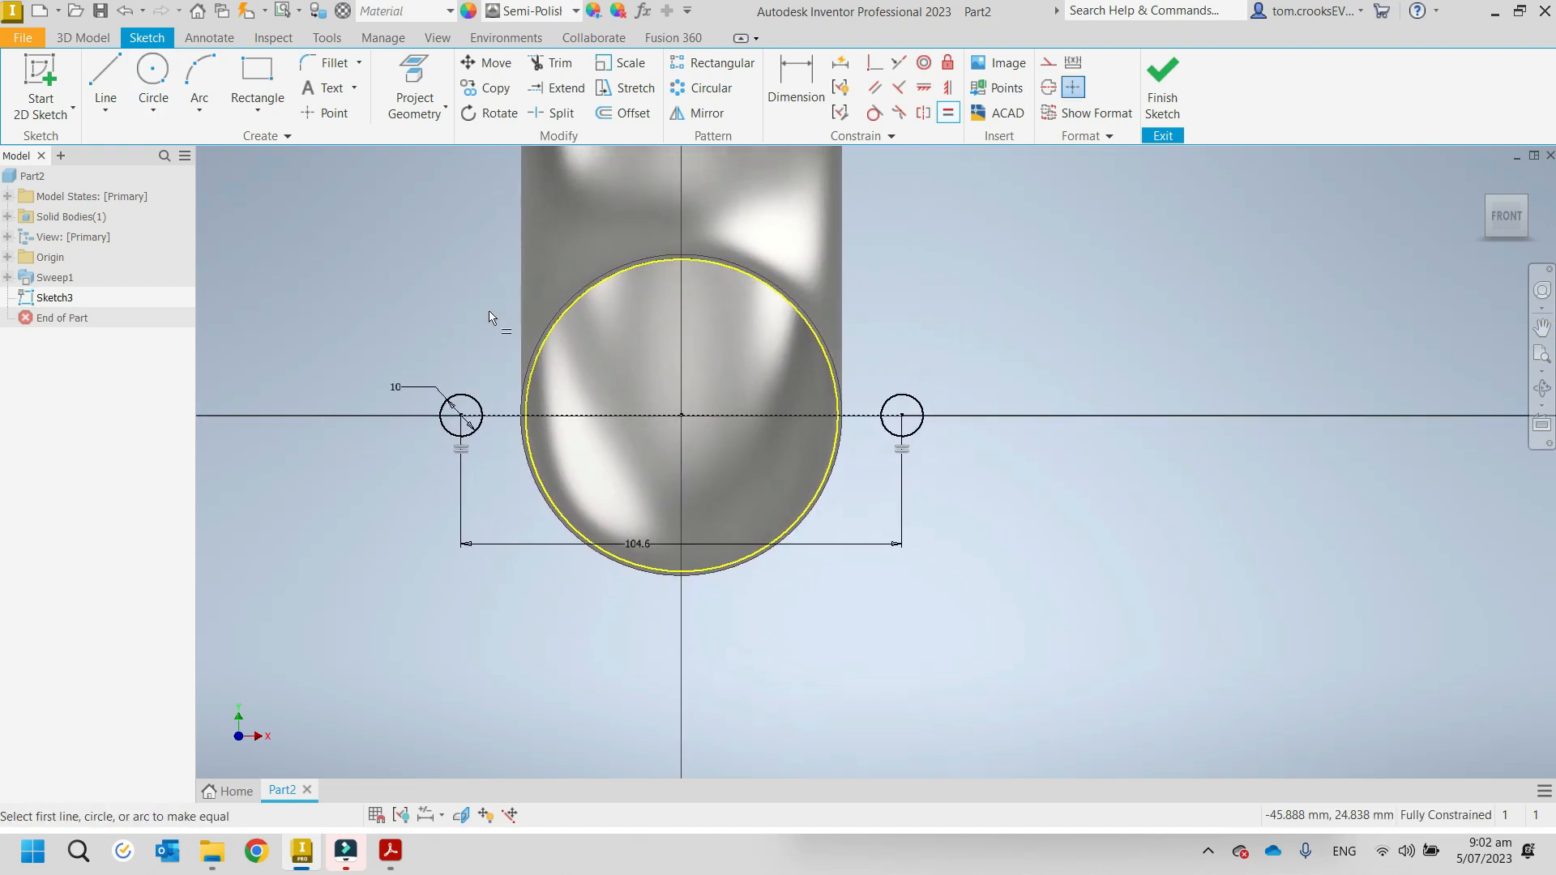
{"action": "left_click", "coordinate": [154, 73]}
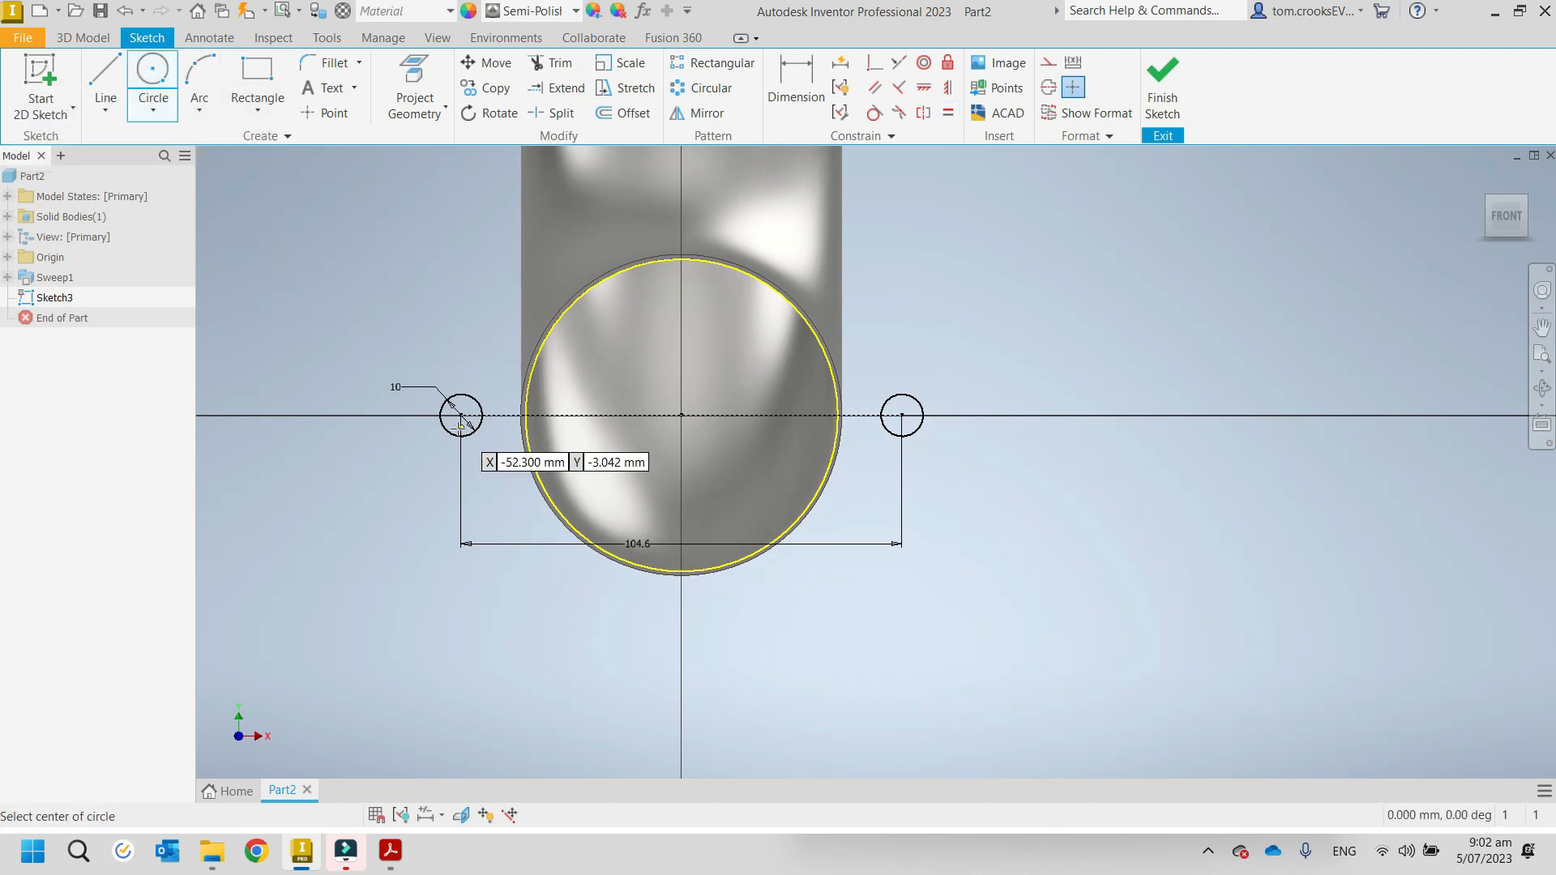
{"action": "left_click", "coordinate": [461, 416]}
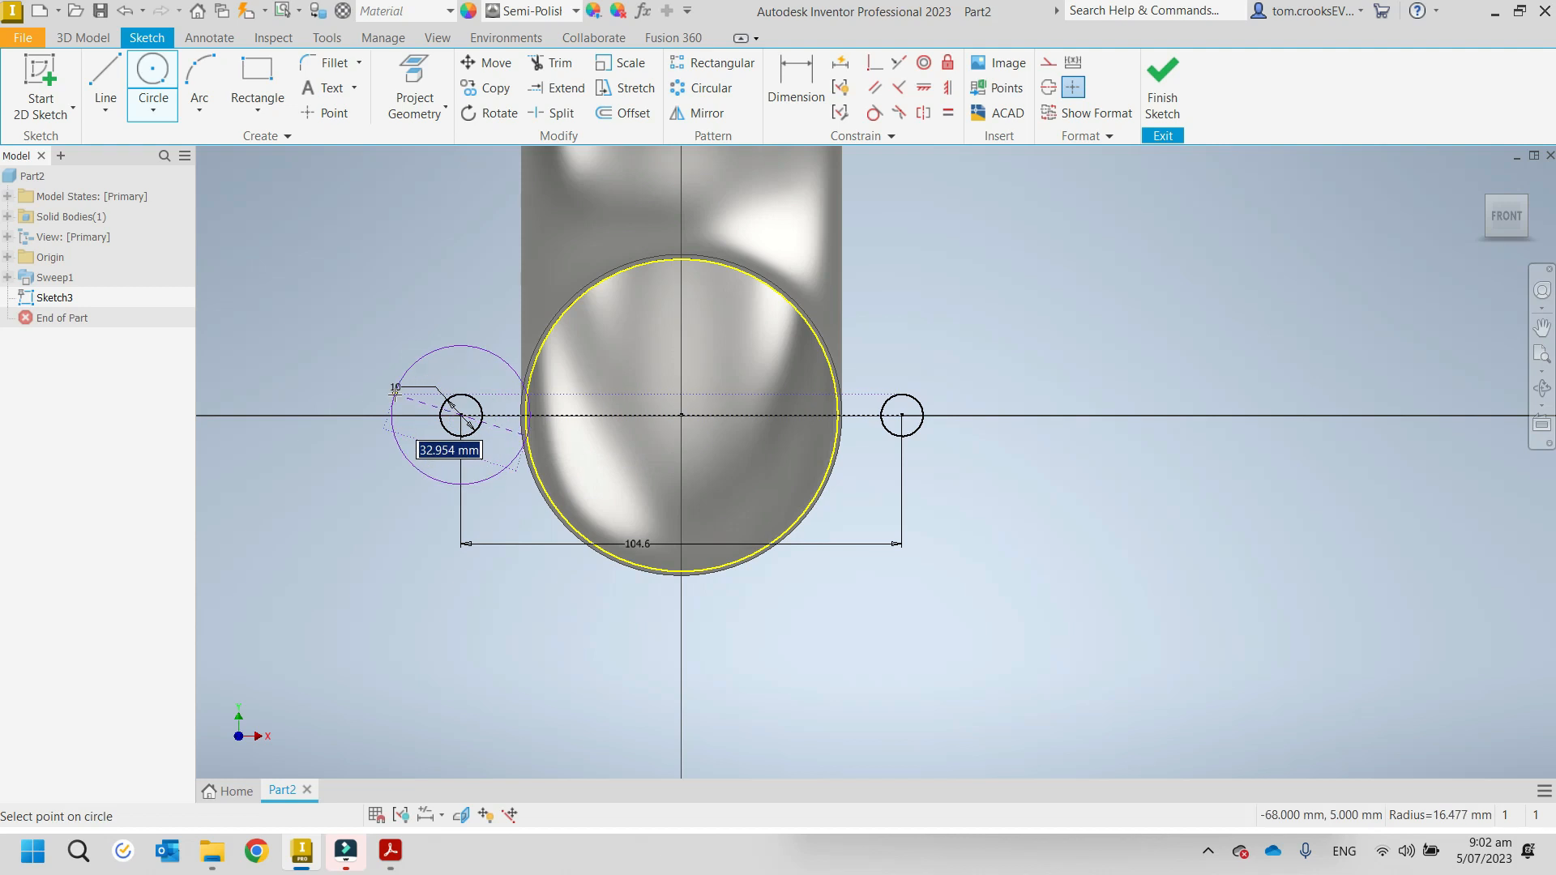
{"action": "type", "text": "11"}
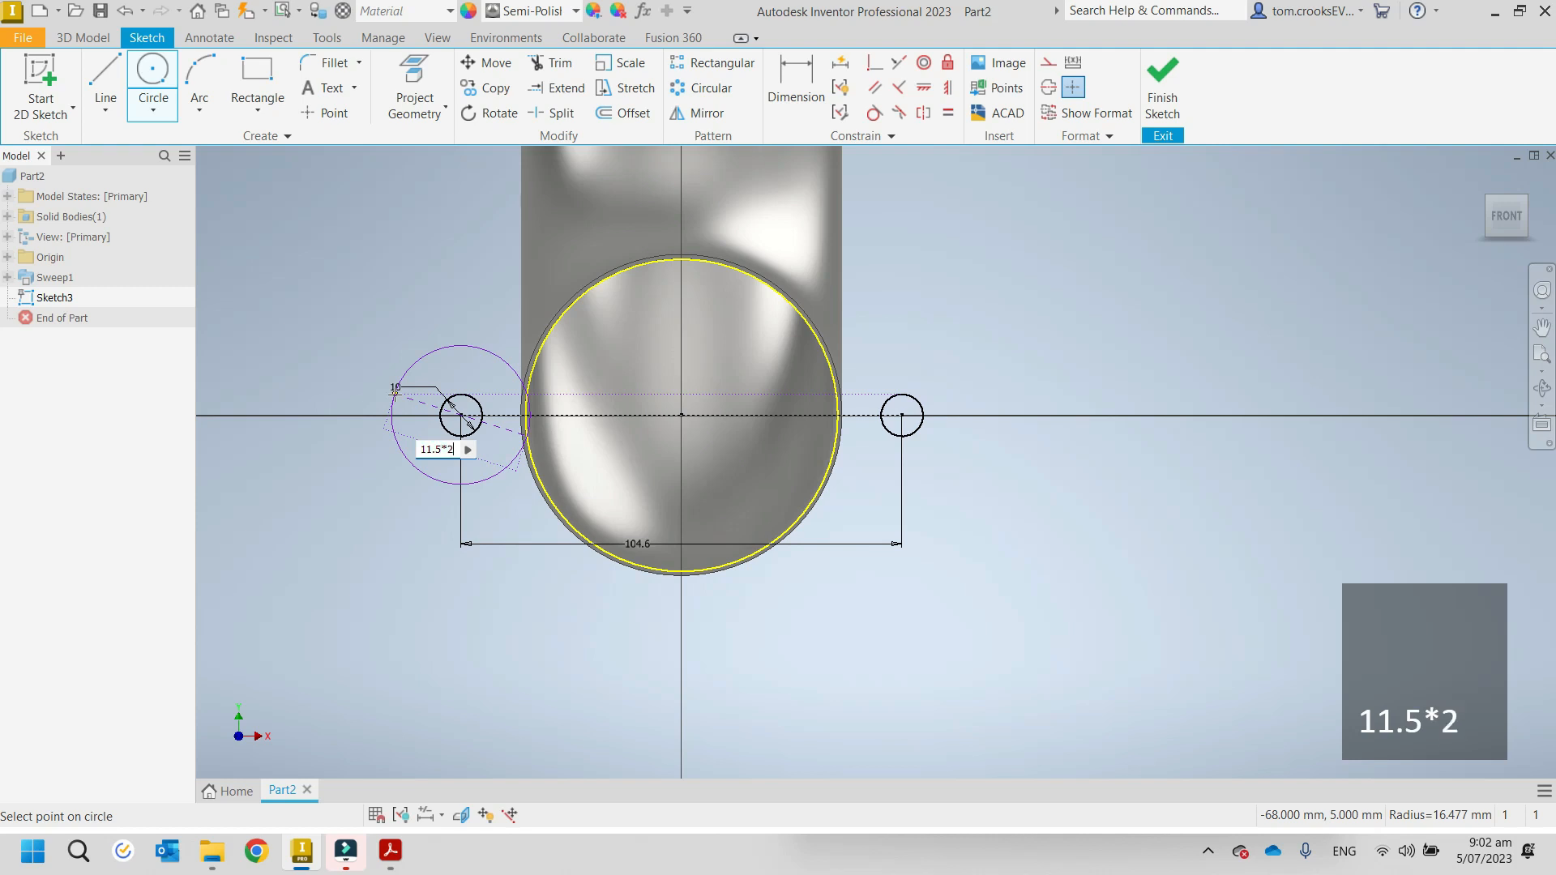
{"action": "type", "text": ".5*2"}
{"action": "key", "text": "Return"}
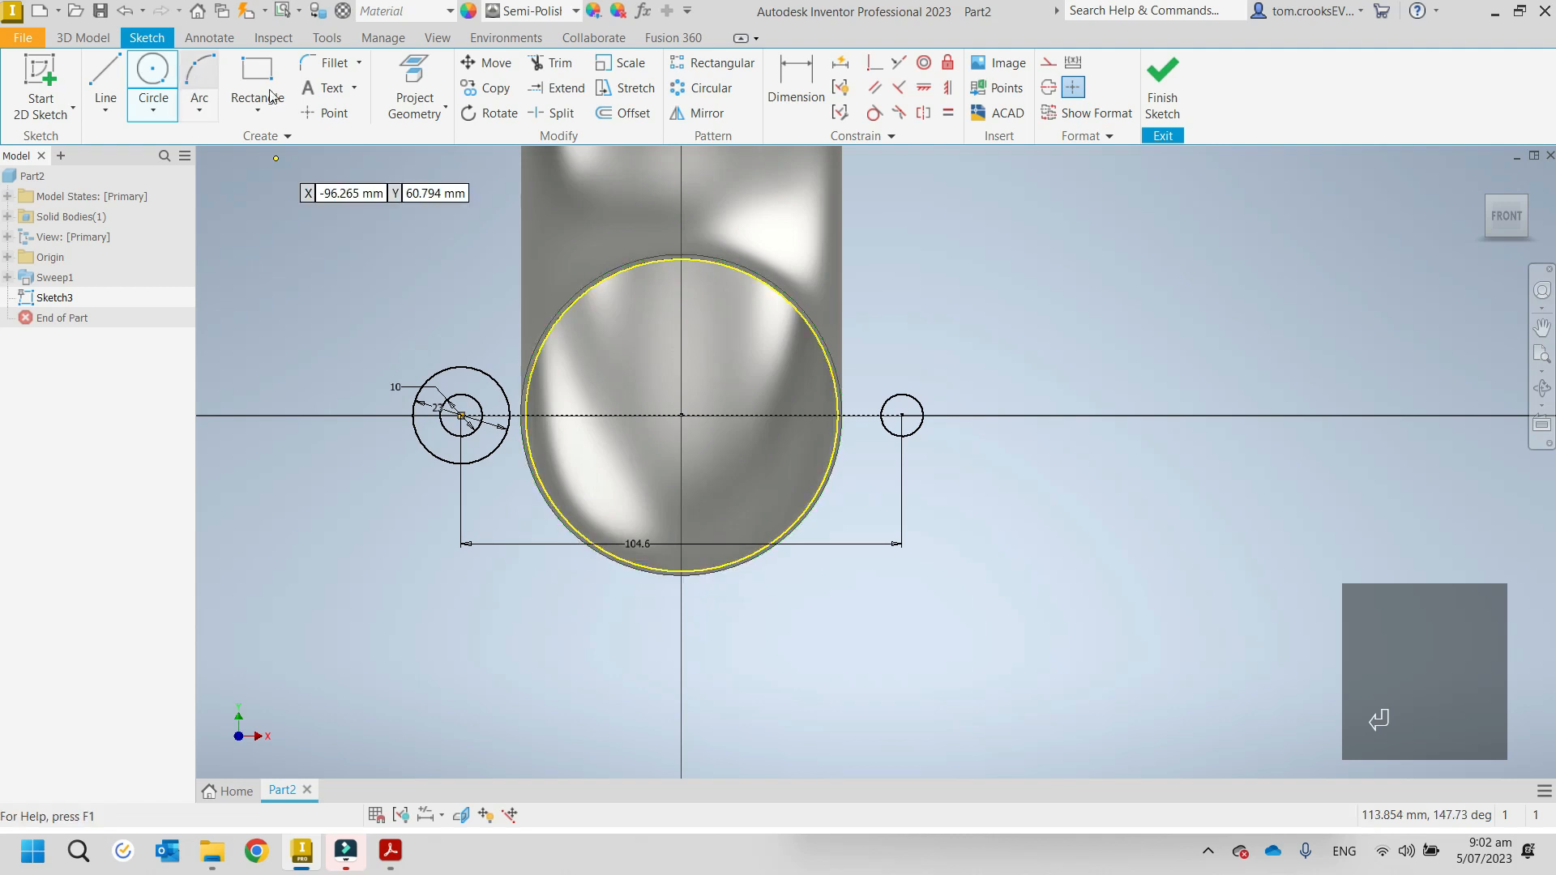
Step: Sketch an outer circle concentric with the right bolt hole and make it equal to the left hole's outer circle
{"action": "left_click", "coordinate": [903, 415]}
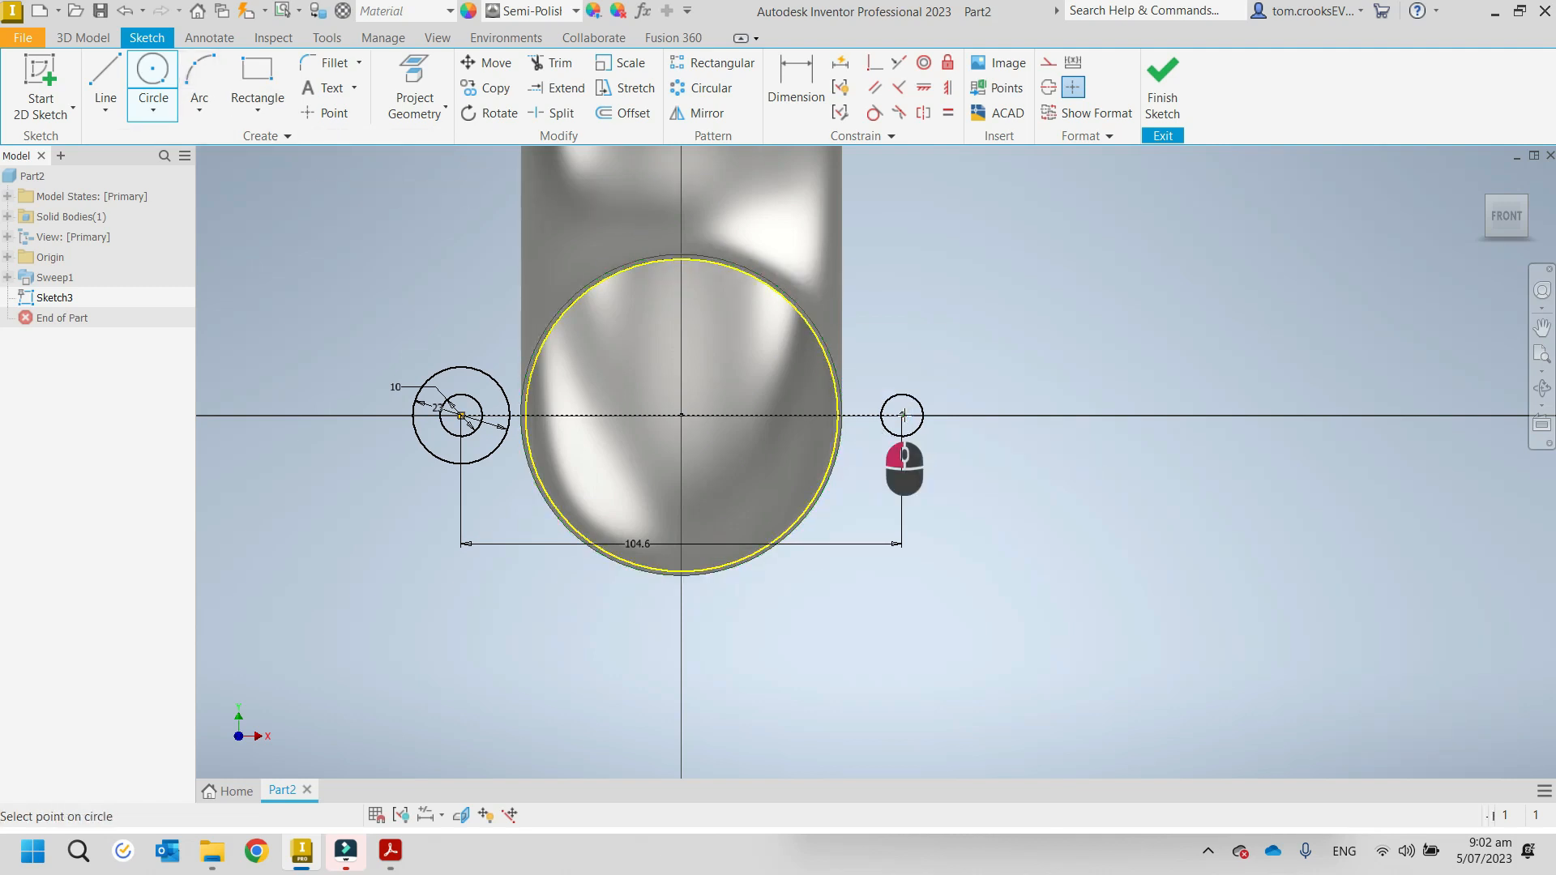
{"action": "left_click", "coordinate": [900, 357]}
{"action": "left_click", "coordinate": [948, 113]}
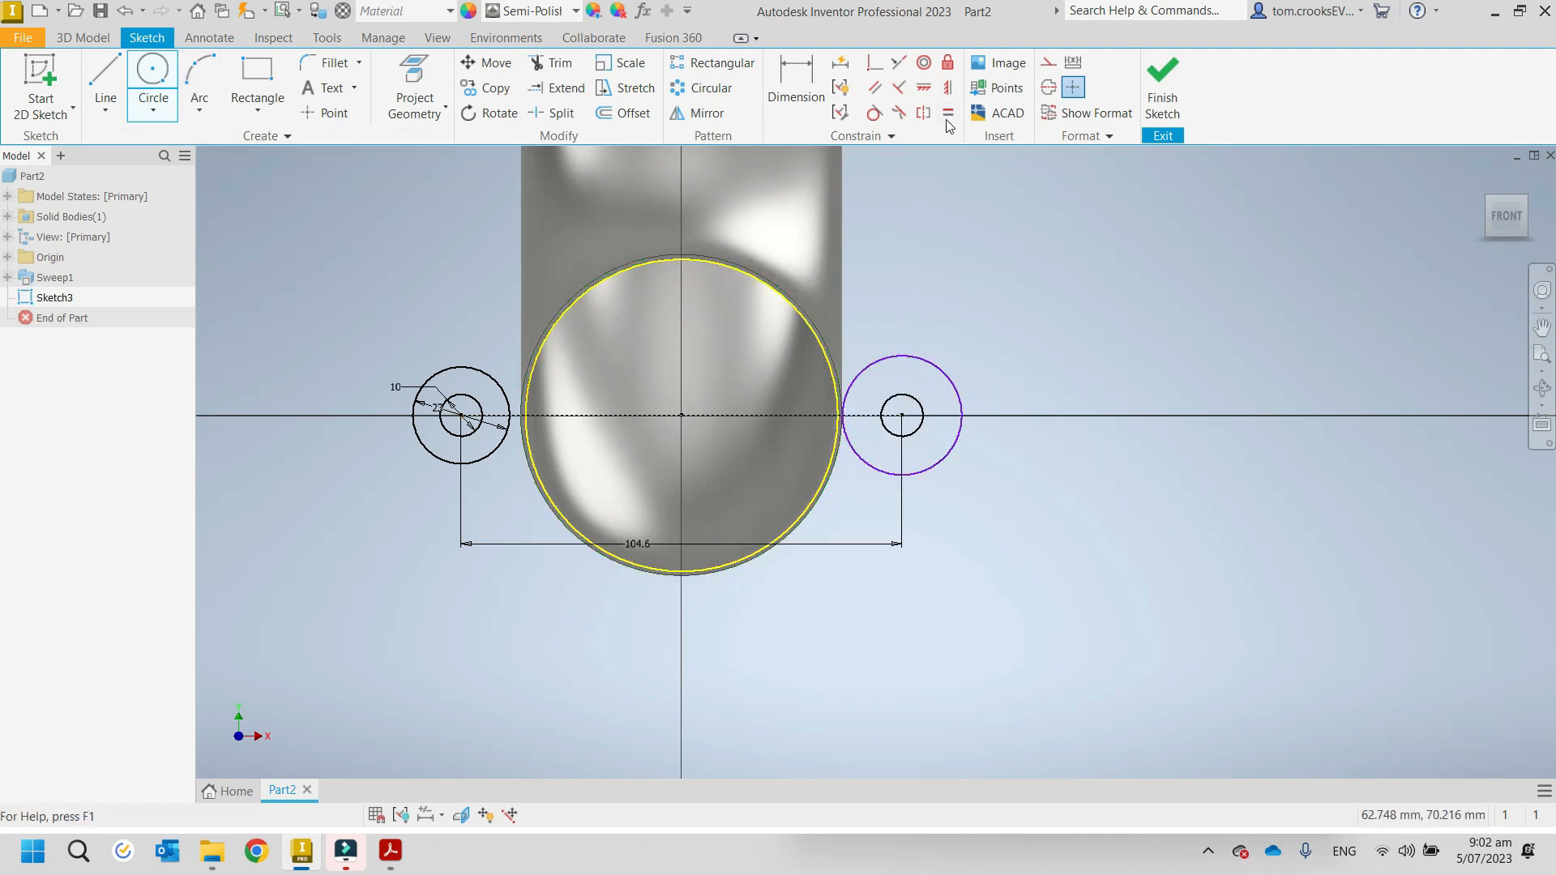
{"action": "left_click", "coordinate": [928, 364]}
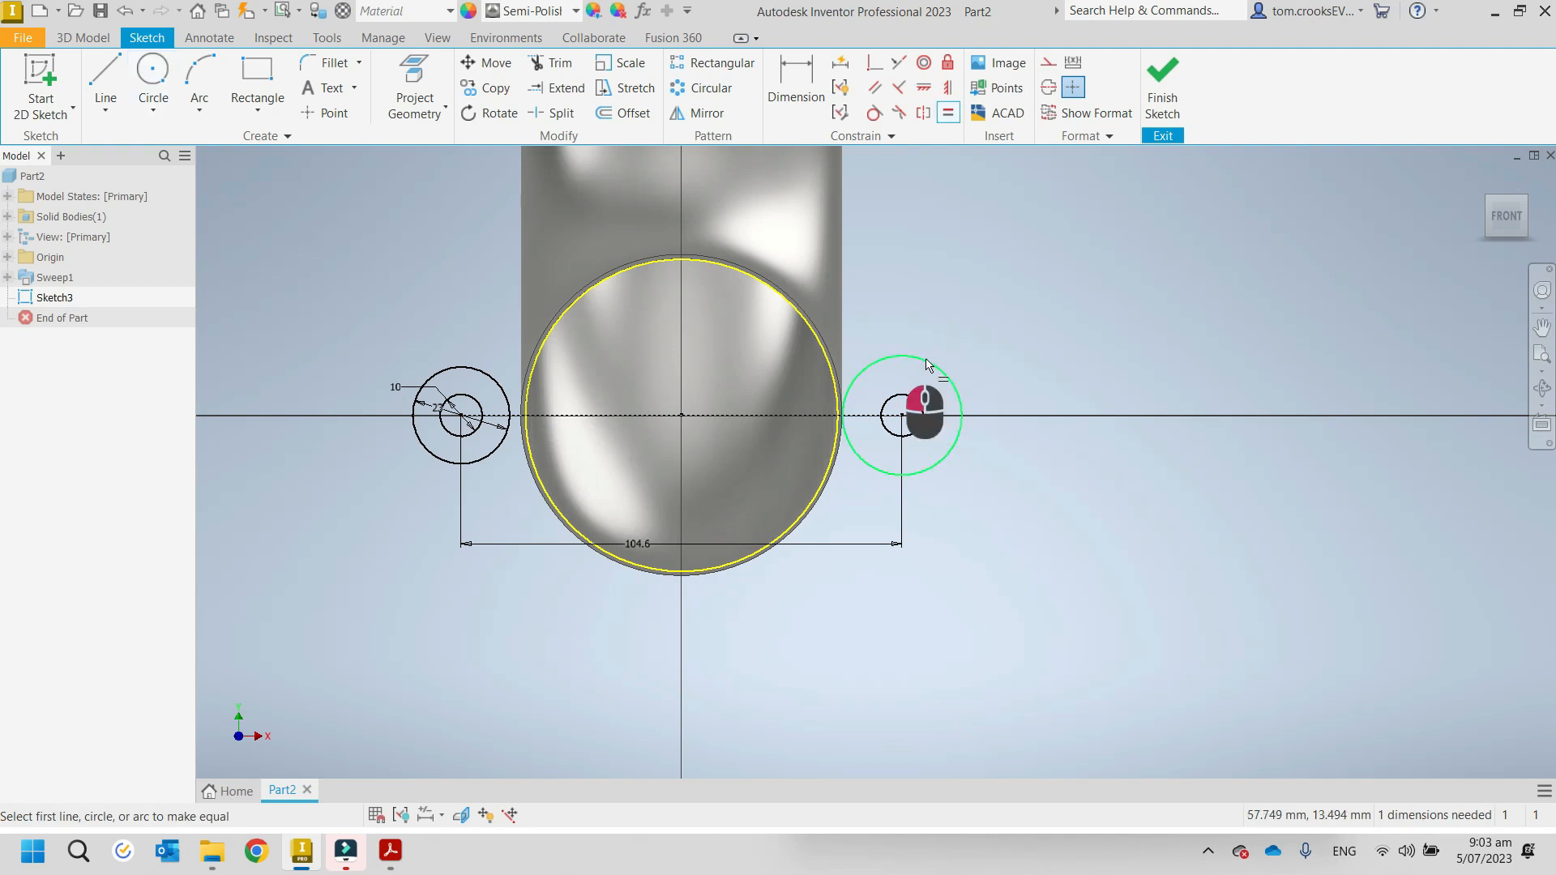
{"action": "left_click", "coordinate": [486, 375]}
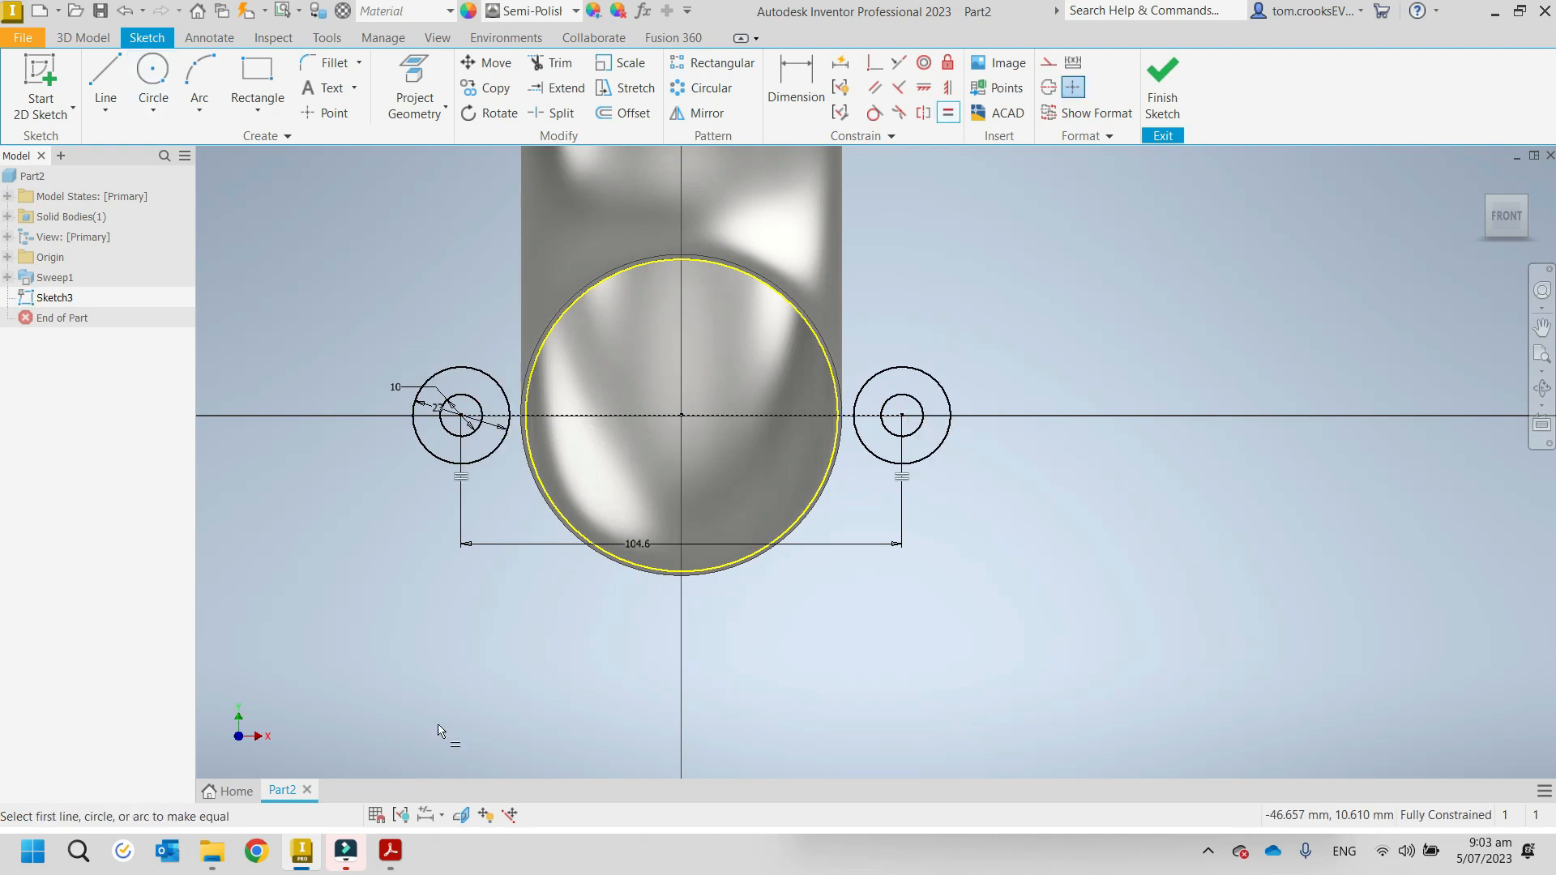
Step: Check the flange body size in the PDF drawing and sketch a 96 mm diameter circle centred on the origin
{"action": "left_click", "coordinate": [390, 851]}
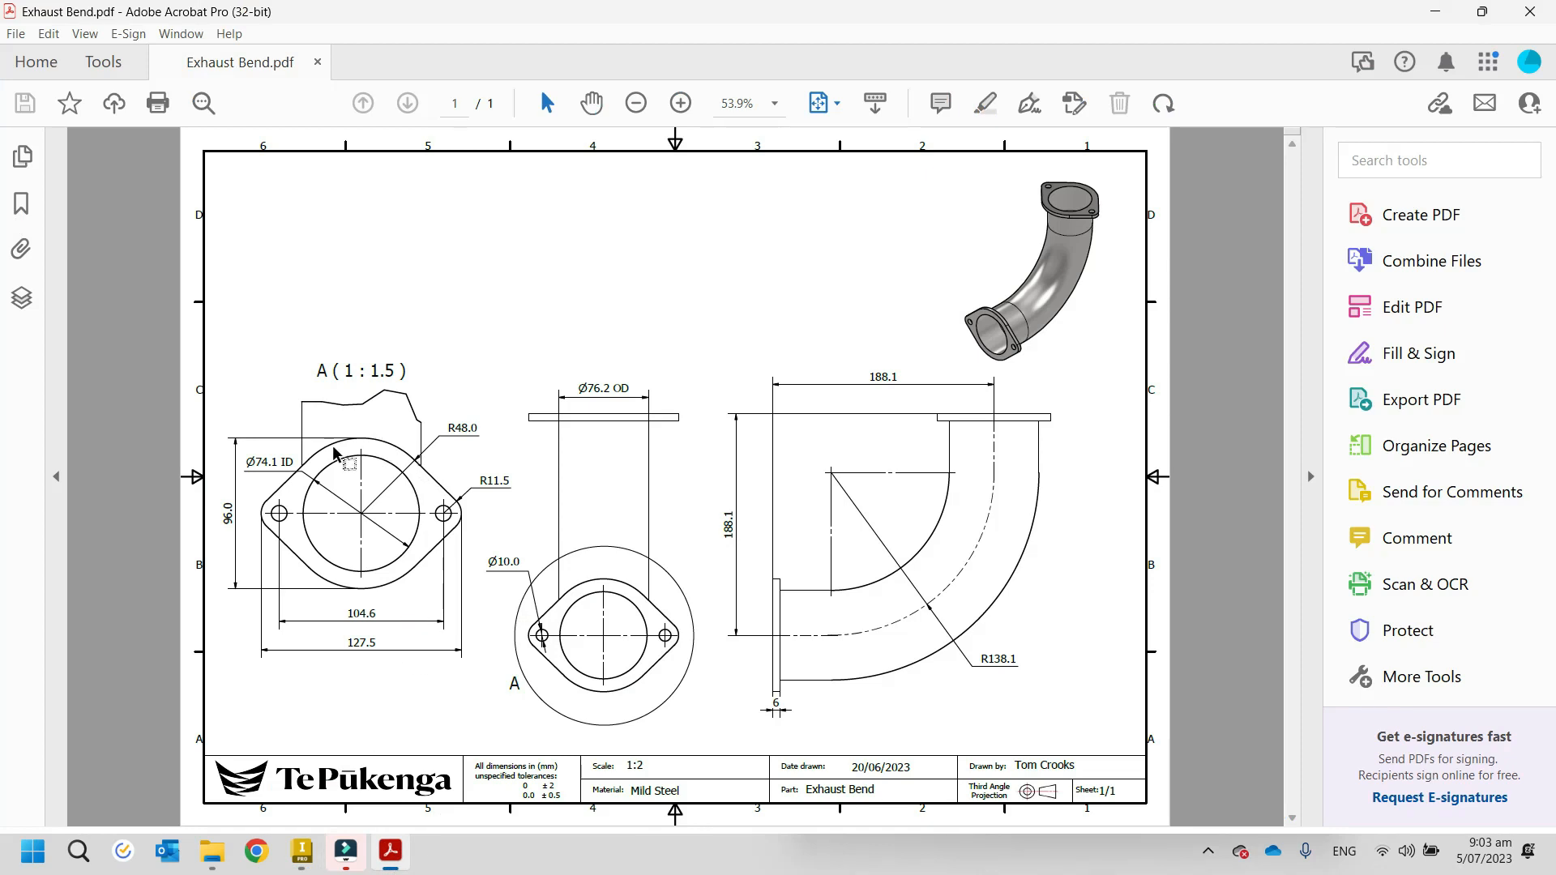
{"action": "left_click", "coordinate": [301, 851]}
{"action": "left_click", "coordinate": [154, 81]}
{"action": "left_click", "coordinate": [680, 416]}
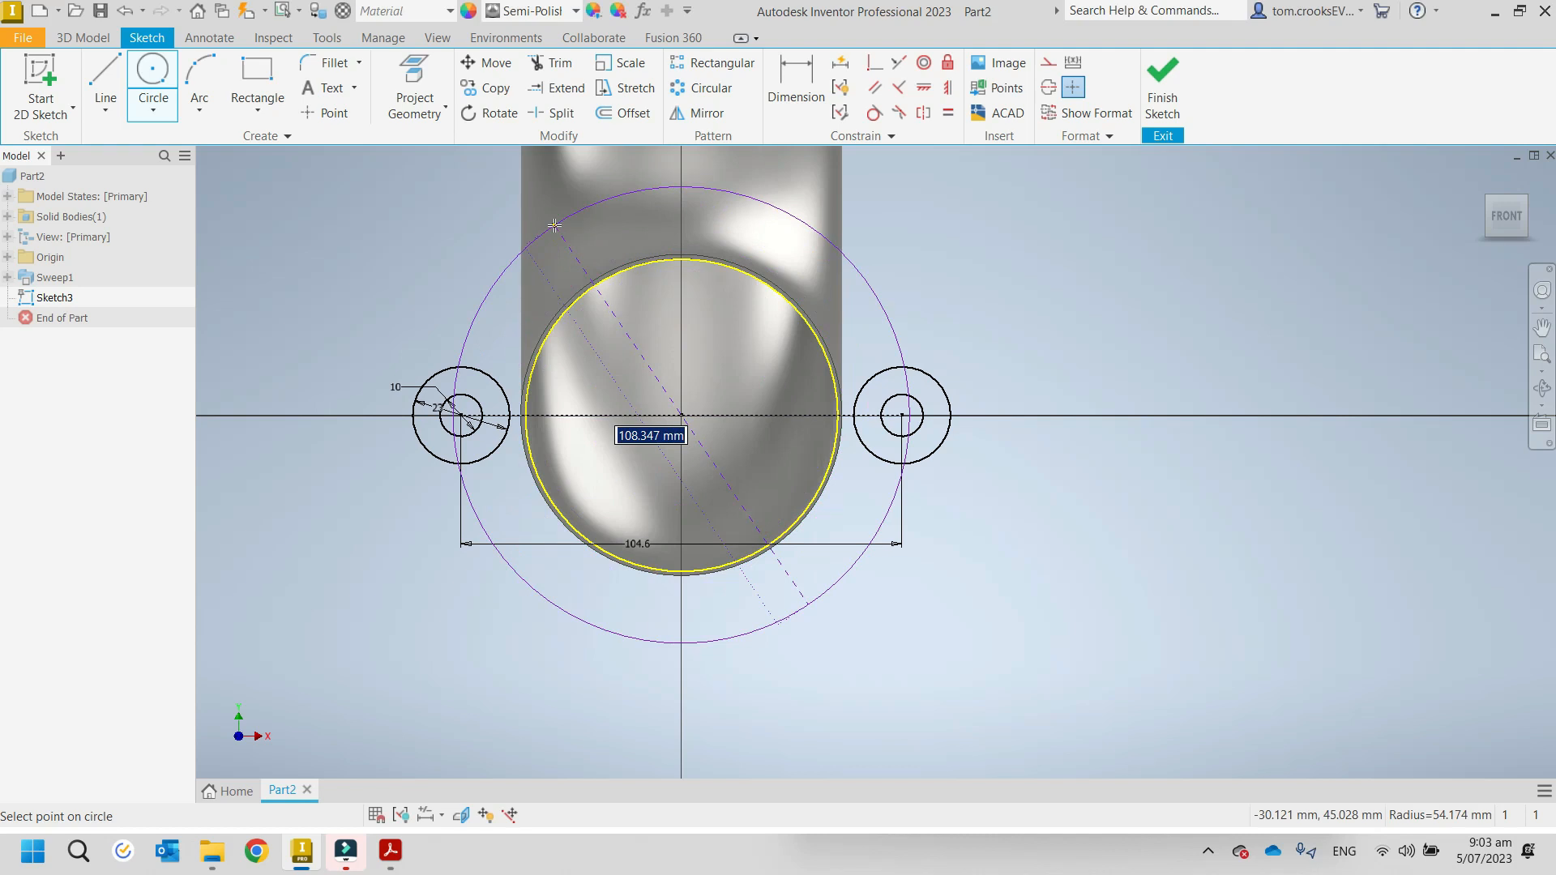
{"action": "type", "text": "96"}
{"action": "key", "text": "Return"}
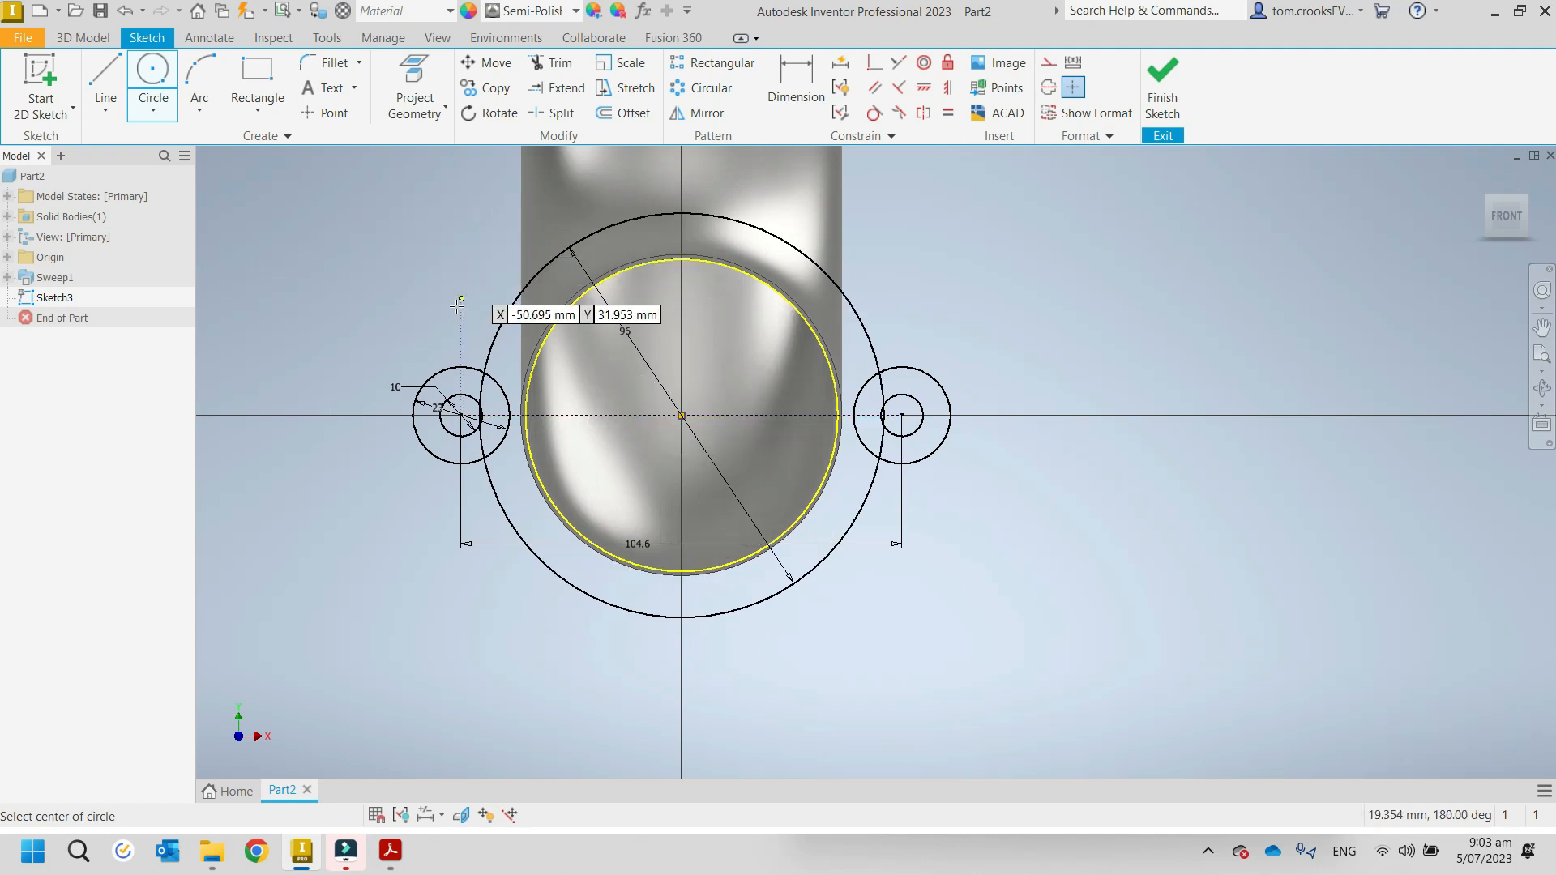
{"action": "key", "text": "Escape"}
{"action": "key", "text": "Escape"}
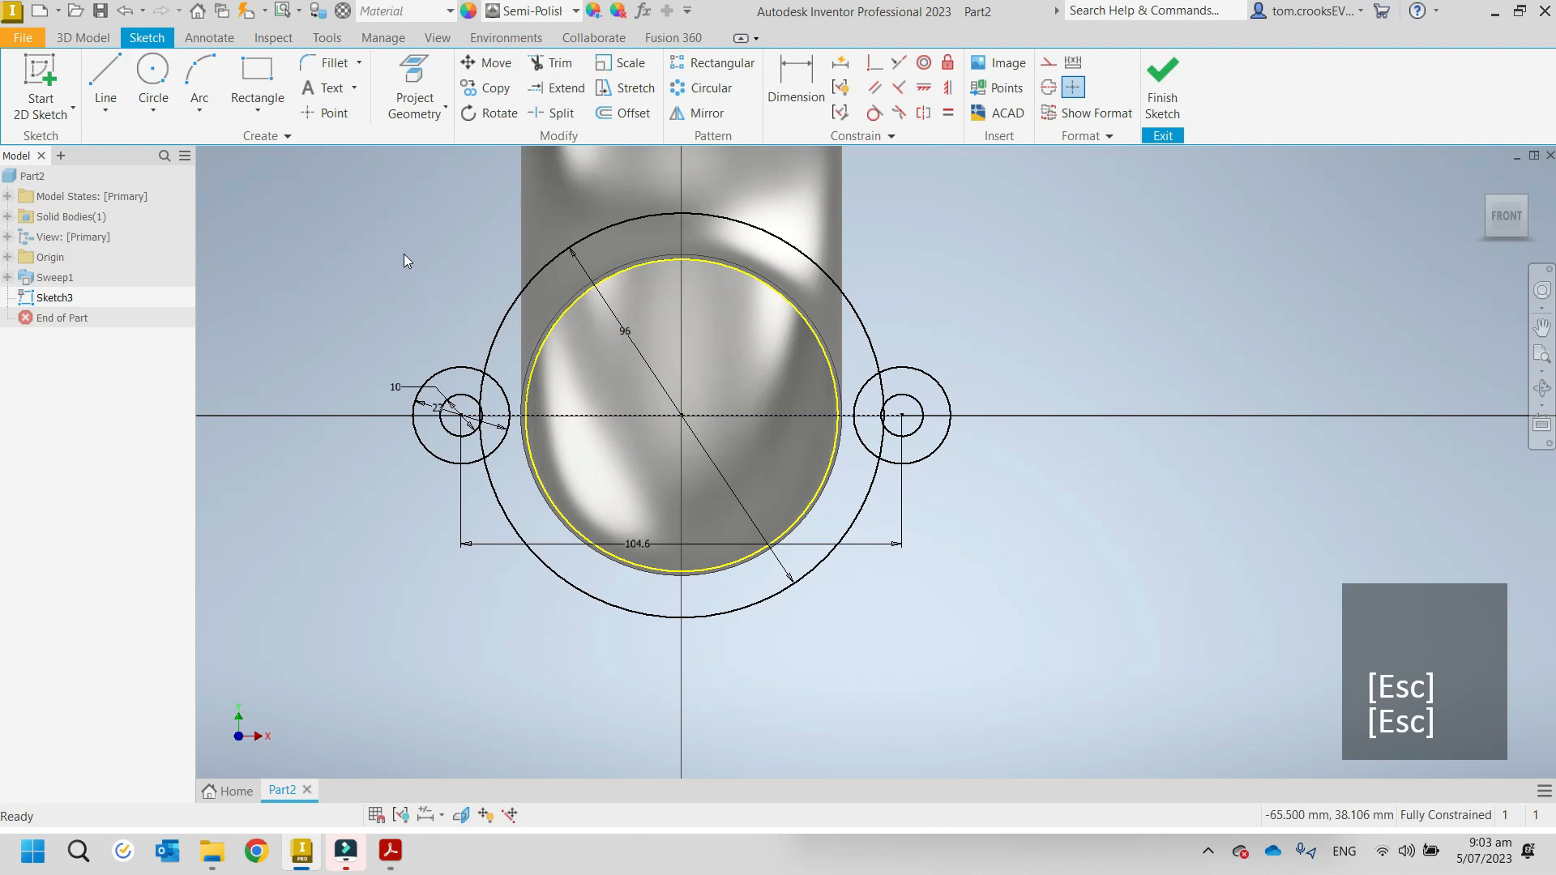
Step: Sketch two sloping lines along the flange's upper side, joining the 96 mm circle to the left and right lug circles
{"action": "left_click", "coordinate": [112, 91]}
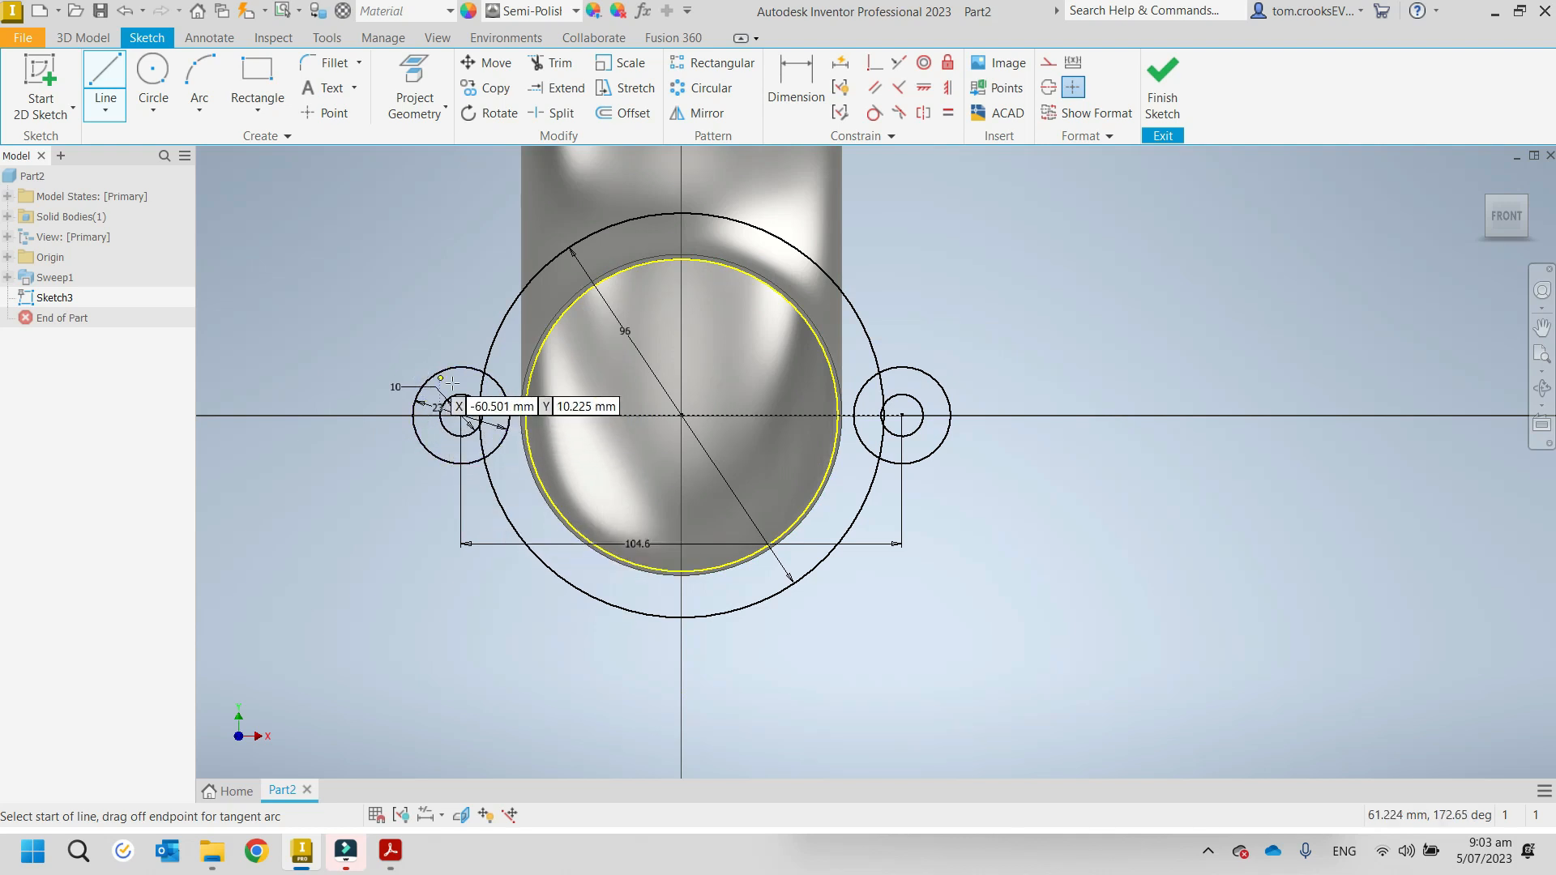
{"action": "left_click", "coordinate": [427, 376]}
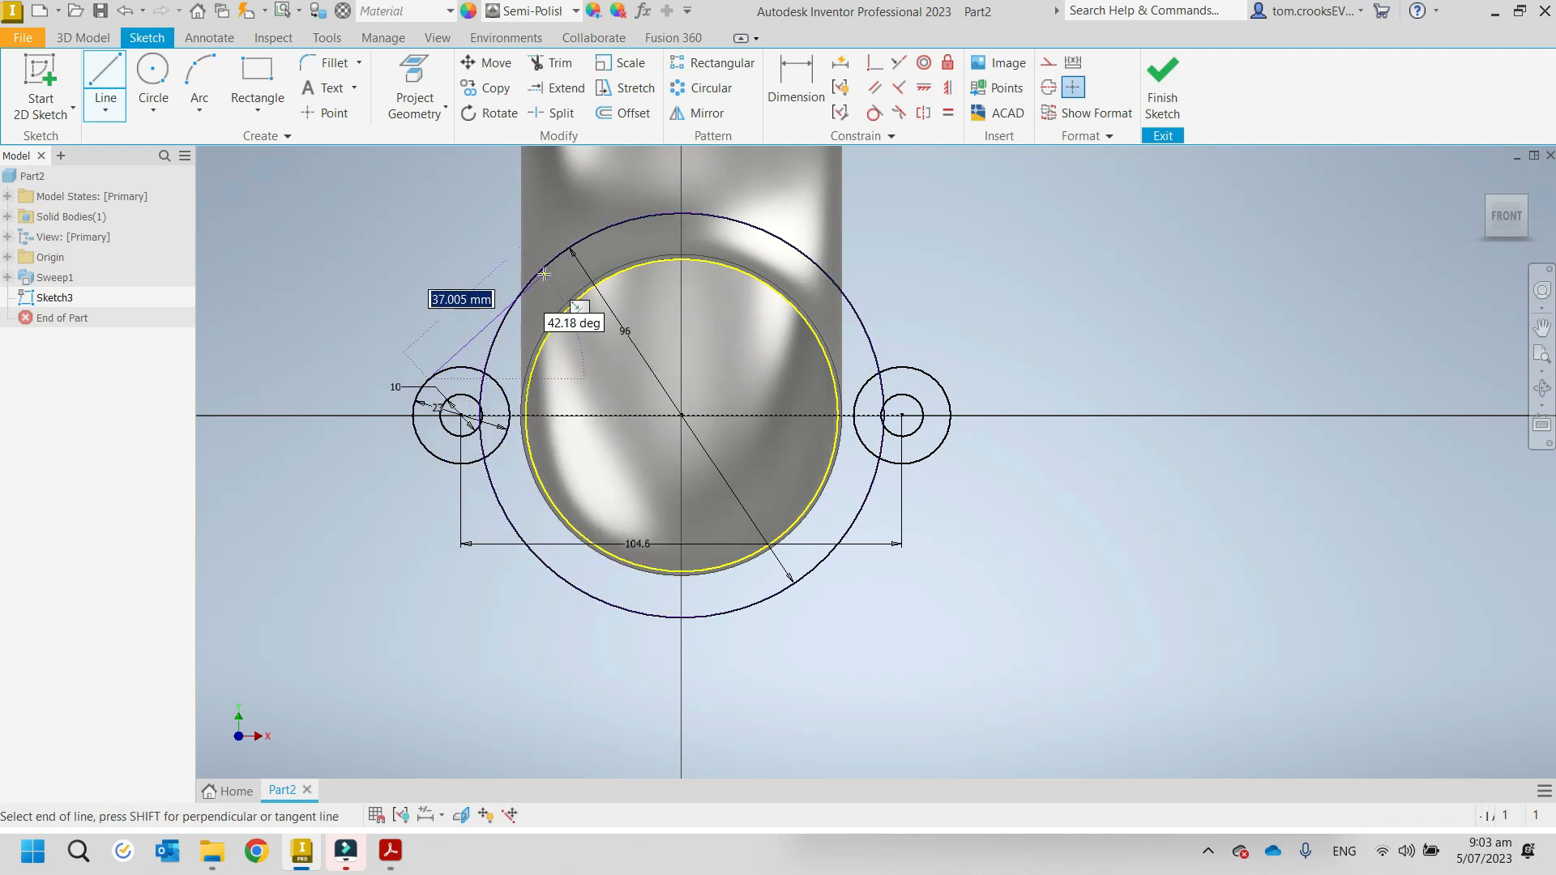
{"action": "left_click", "coordinate": [541, 268]}
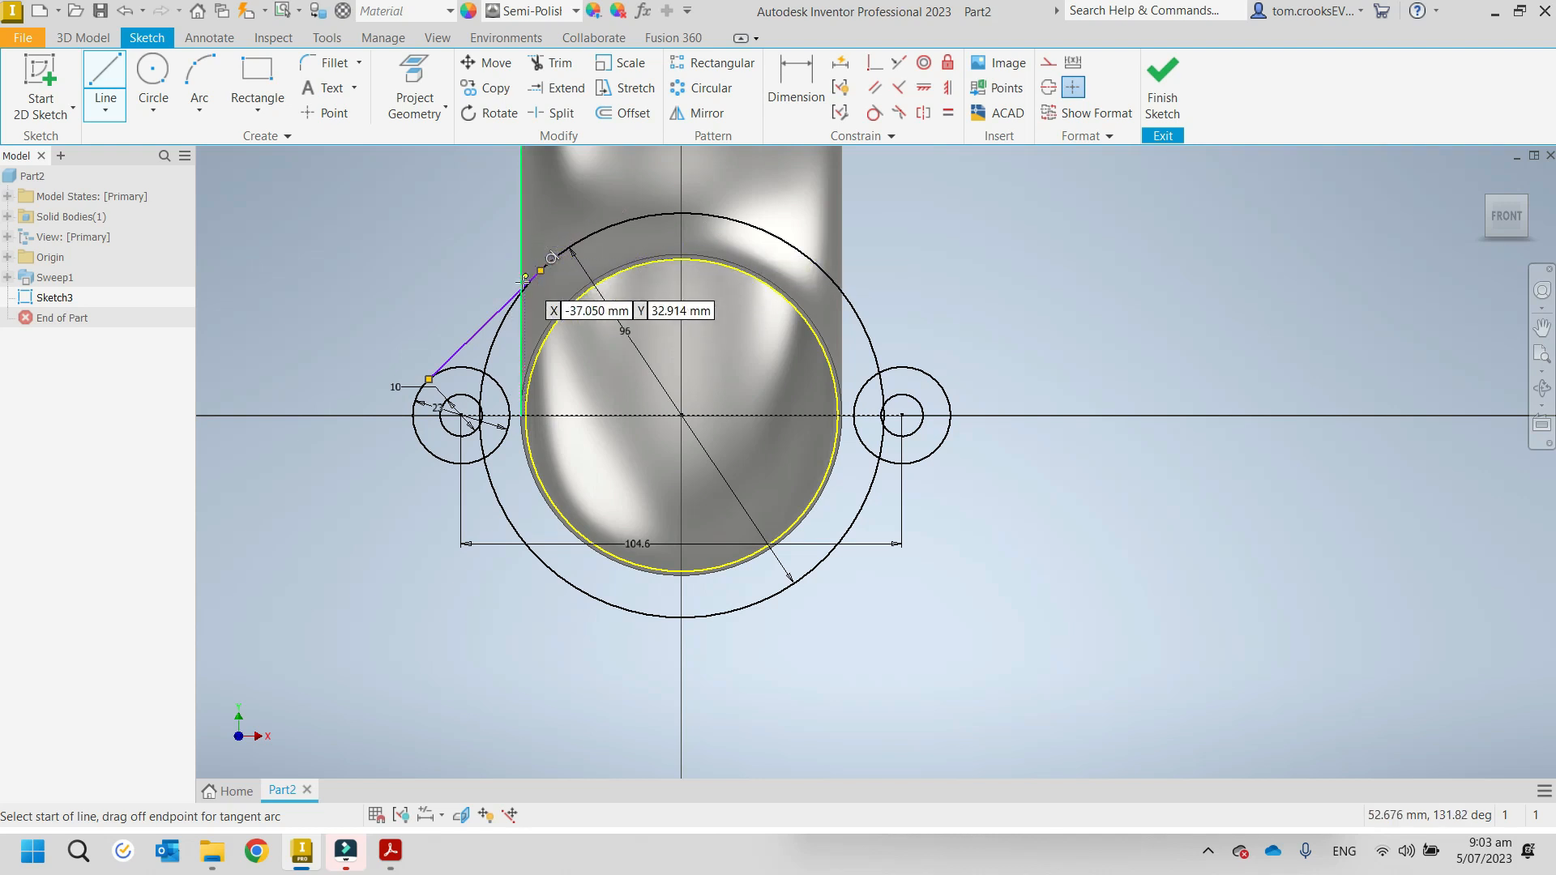
{"action": "left_click", "coordinate": [827, 268]}
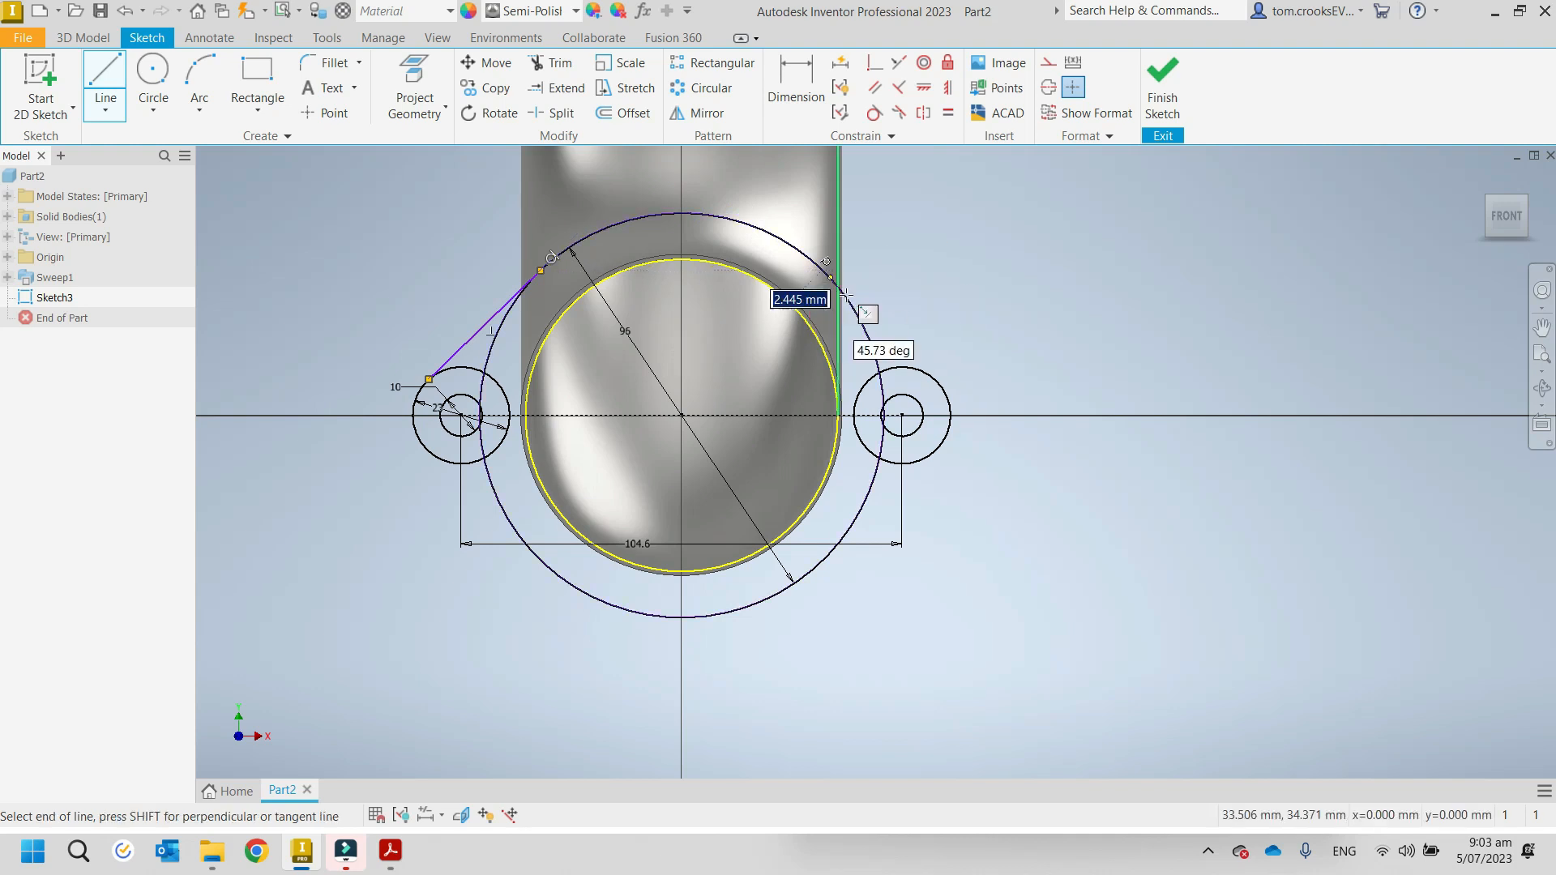
{"action": "double_click", "coordinate": [937, 378]}
Step: Sketch two sloping lines along the flange's lower side, joining the right and left lug circles to the 96 mm circle
{"action": "left_click", "coordinate": [938, 452]}
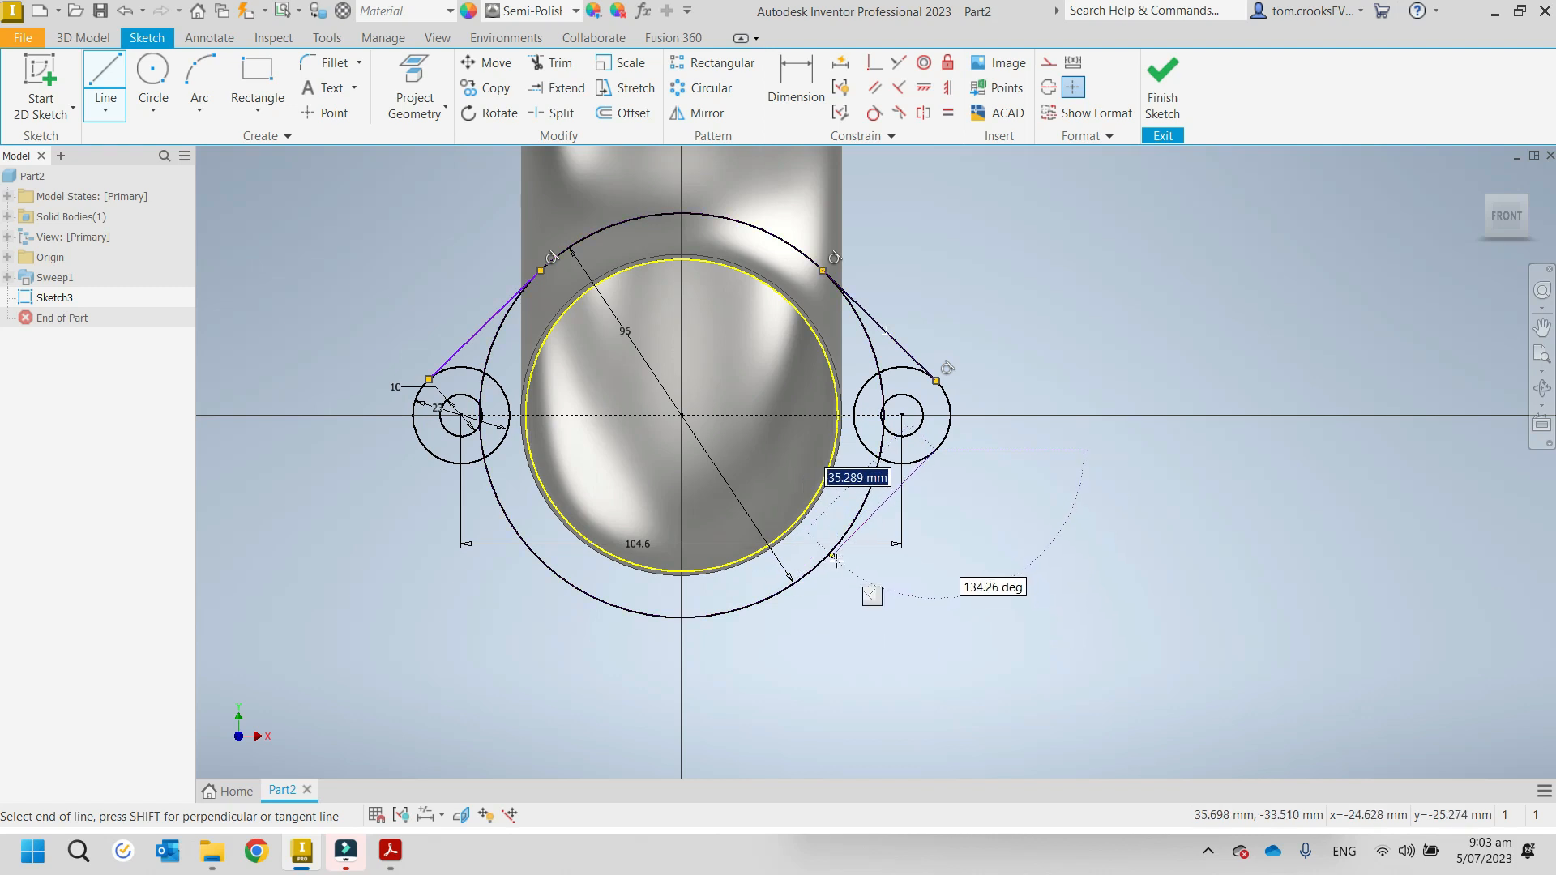
{"action": "scroll", "coordinate": [810, 569], "scroll_direction": "up", "scroll_amount": 4}
{"action": "left_click", "coordinate": [809, 569]}
{"action": "scroll", "coordinate": [790, 584], "scroll_direction": "down", "scroll_amount": 4}
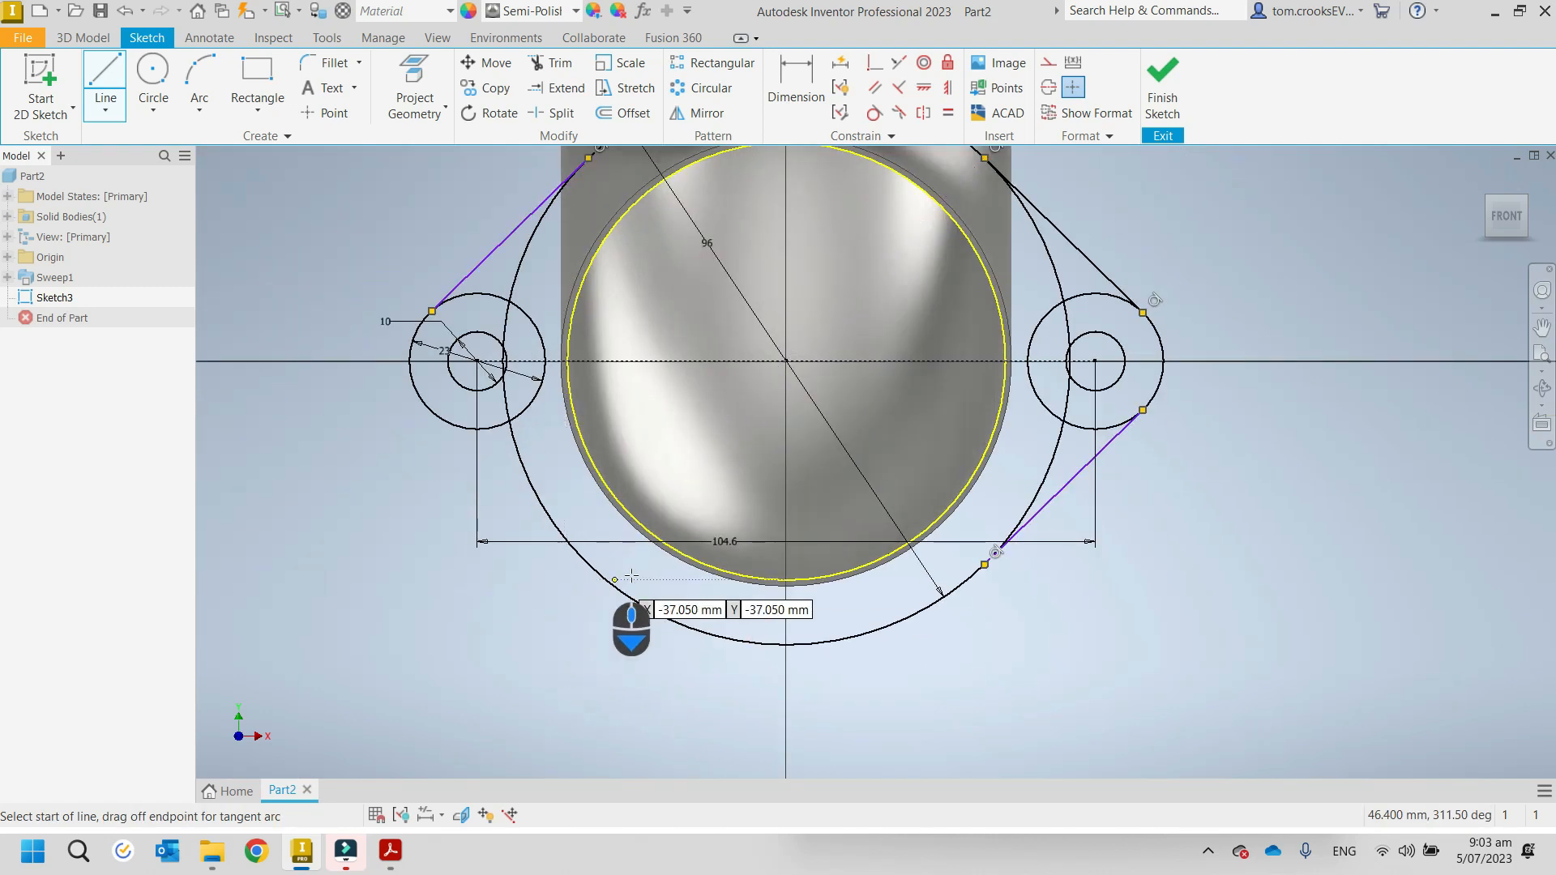
{"action": "left_click", "coordinate": [616, 579]}
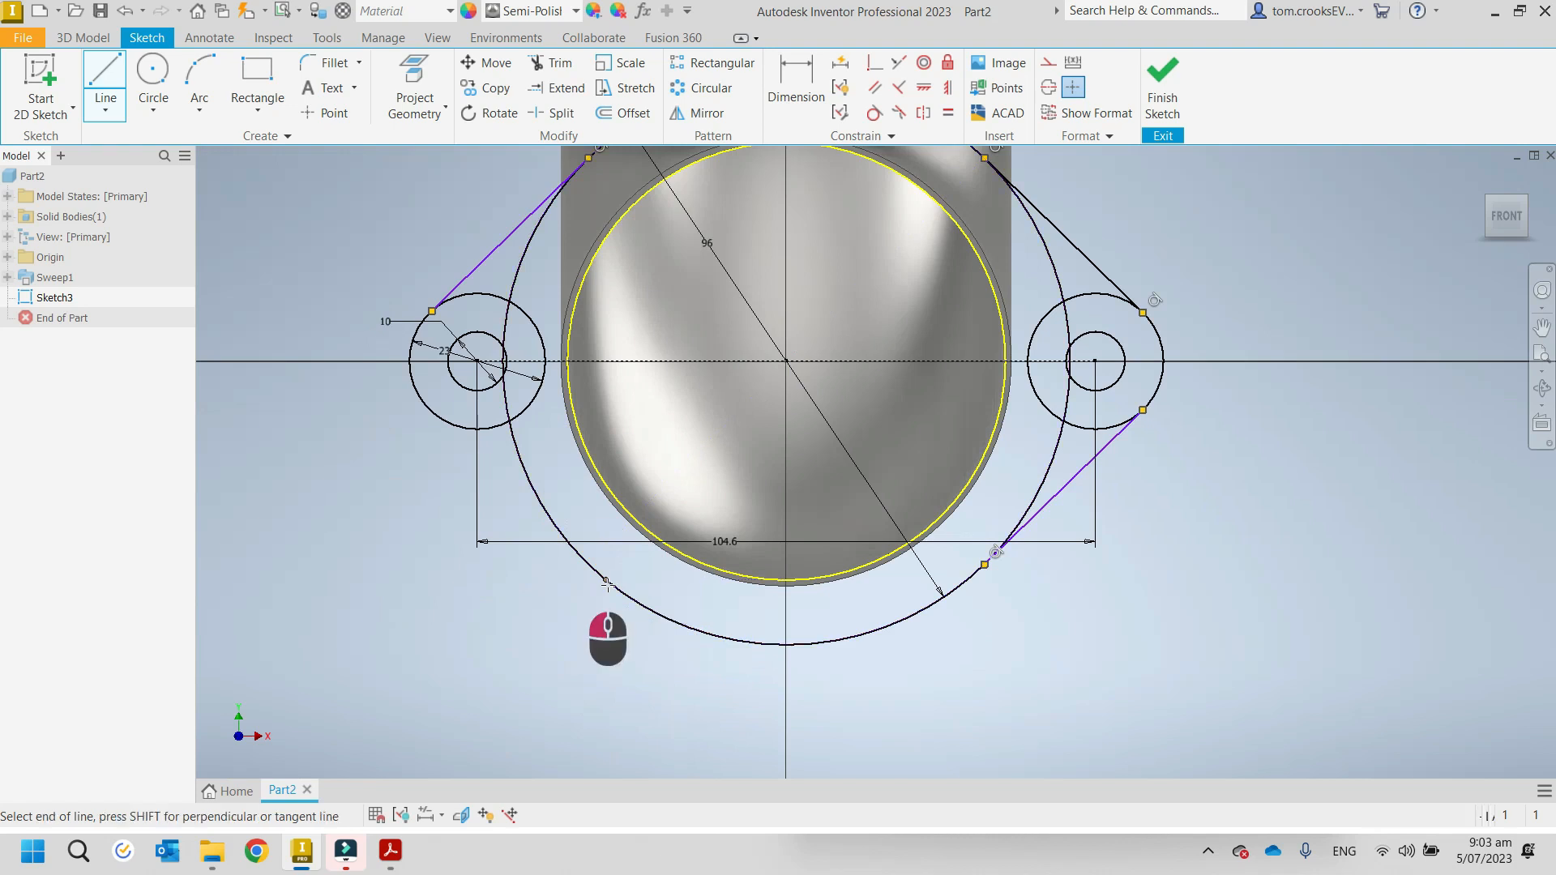
{"action": "left_click", "coordinate": [428, 408]}
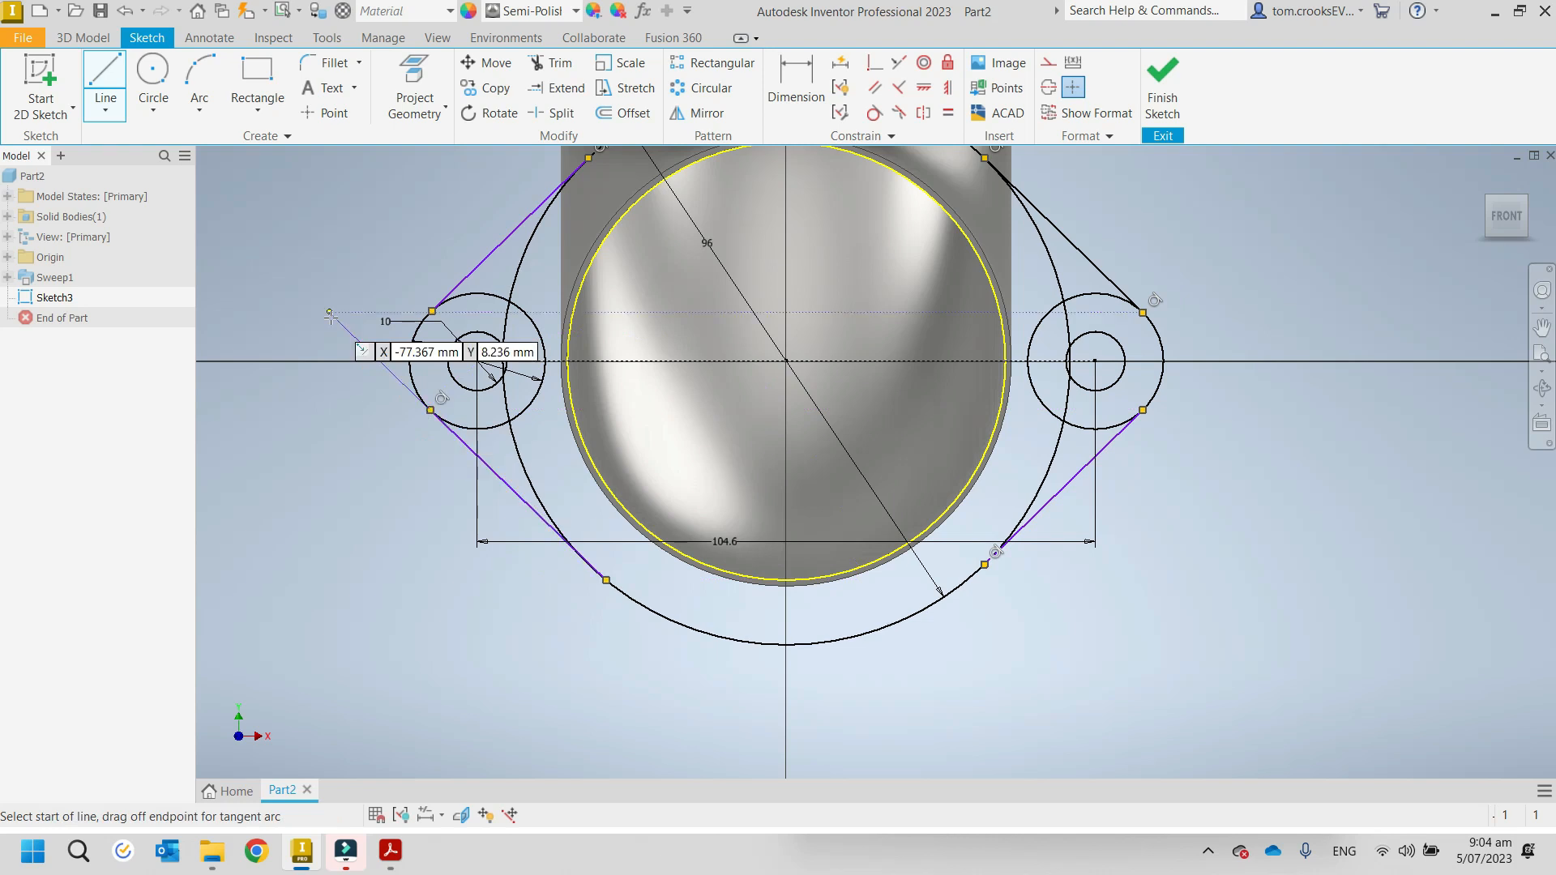
{"action": "key", "text": "Escape"}
{"action": "key", "text": "Escape"}
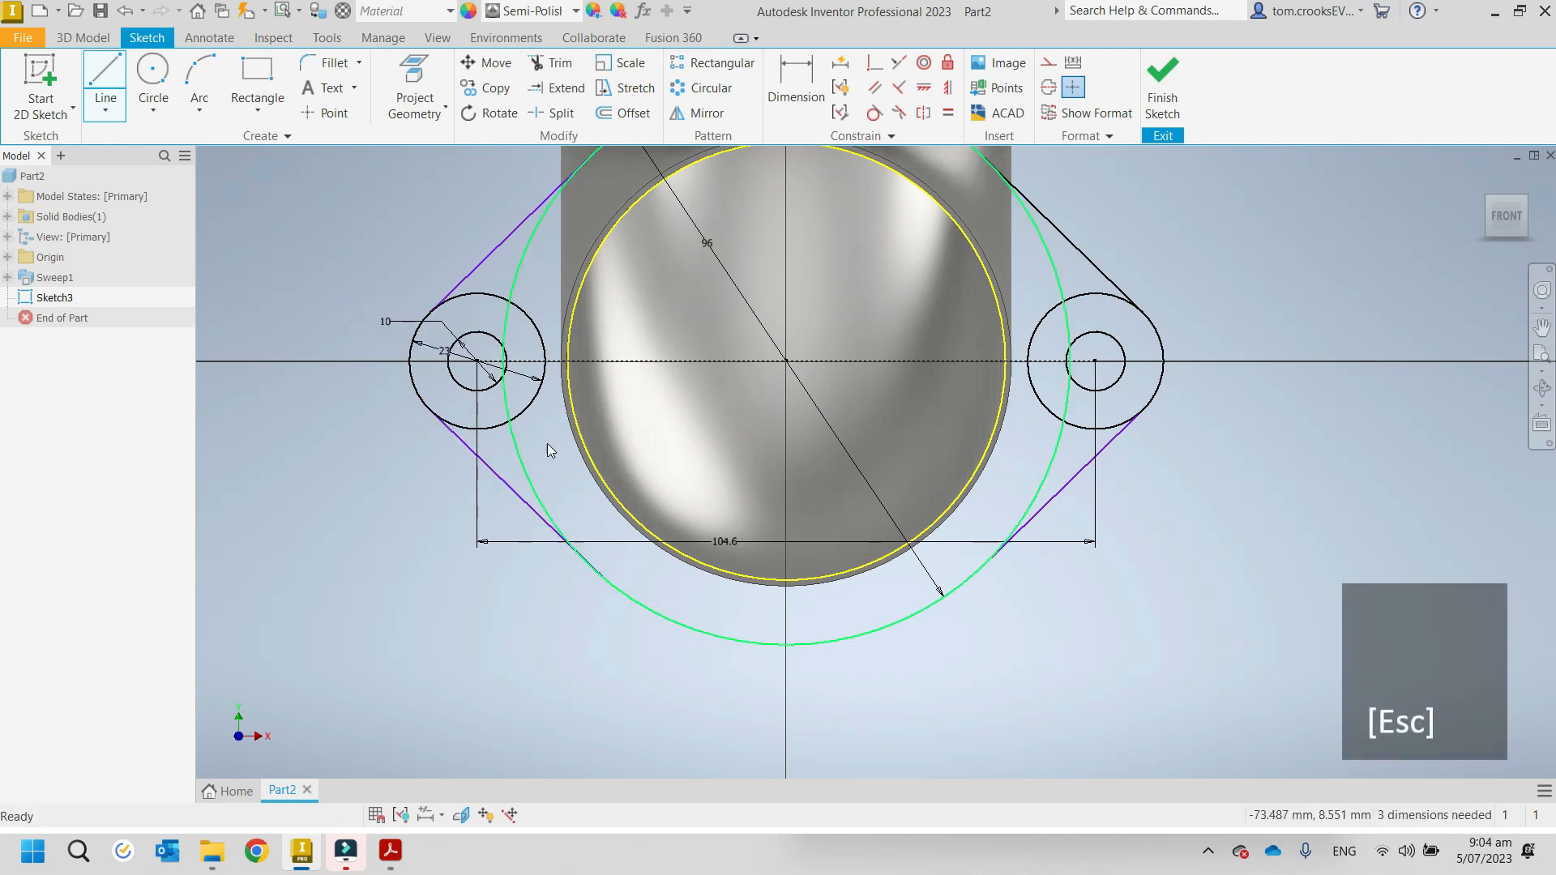
Step: Apply tangent constraints from the lower-right sloping line to the 96 mm circle and to the right lug's outer circle
{"action": "left_click", "coordinate": [874, 114]}
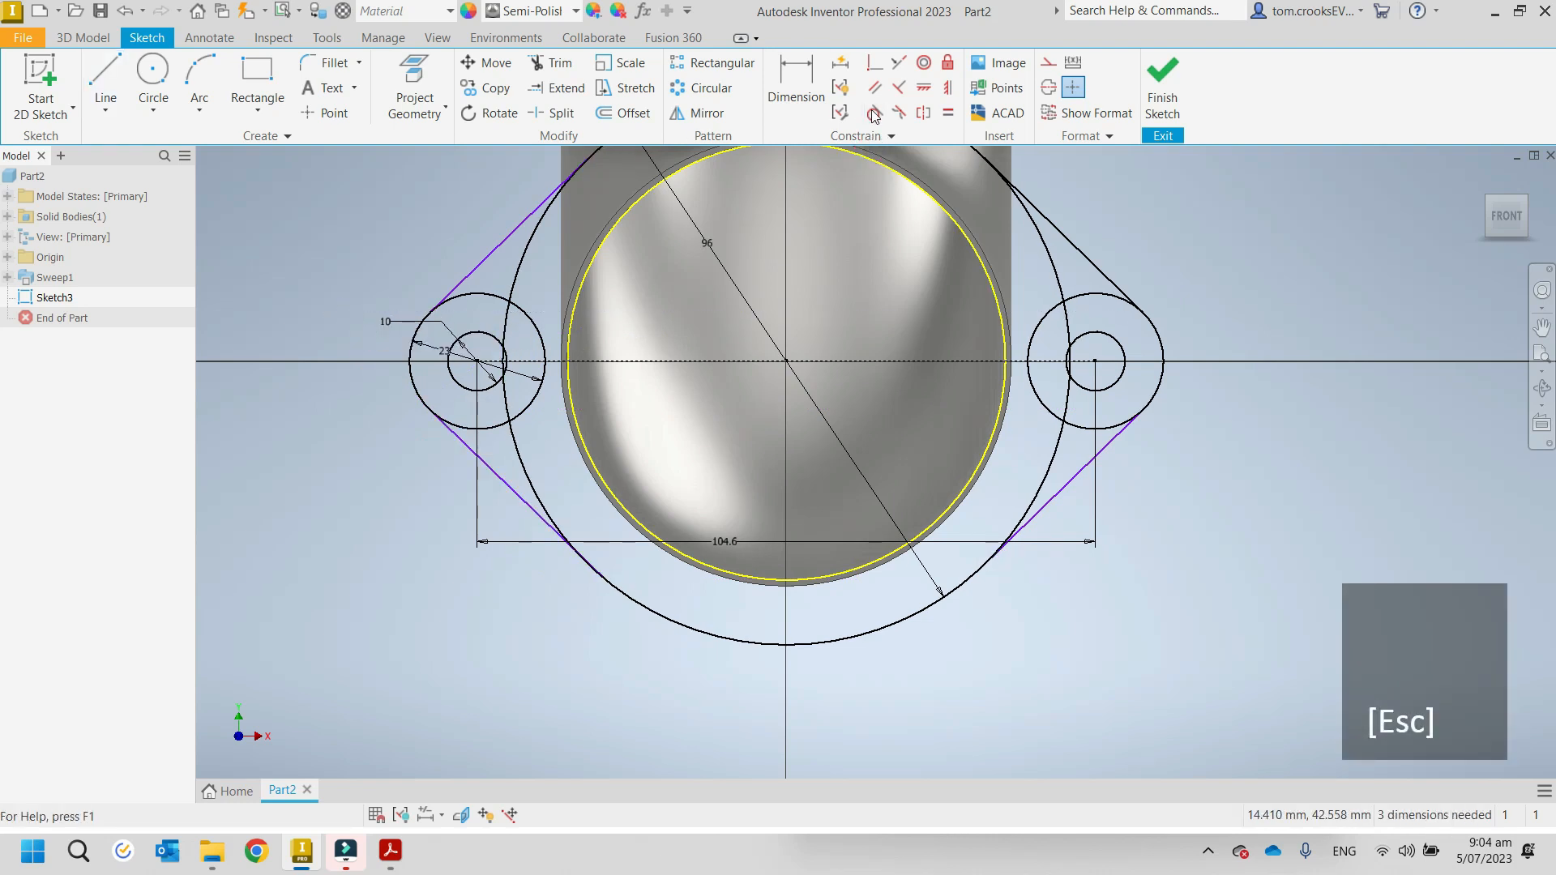
{"action": "scroll", "coordinate": [523, 348], "scroll_direction": "up", "scroll_amount": 3}
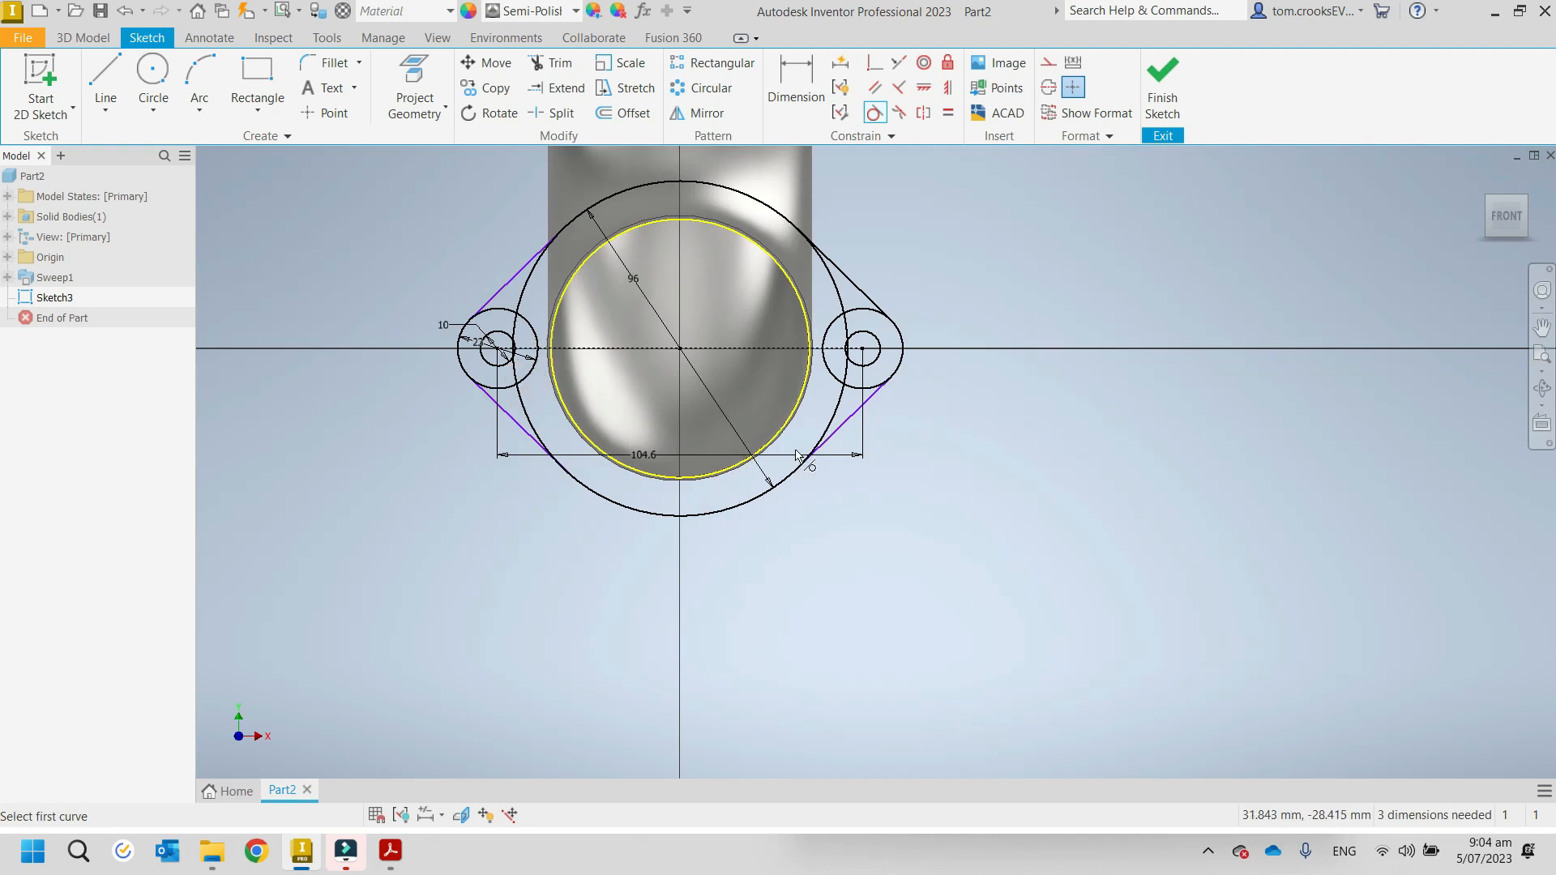
{"action": "left_click", "coordinate": [827, 444]}
{"action": "left_click", "coordinate": [773, 486]}
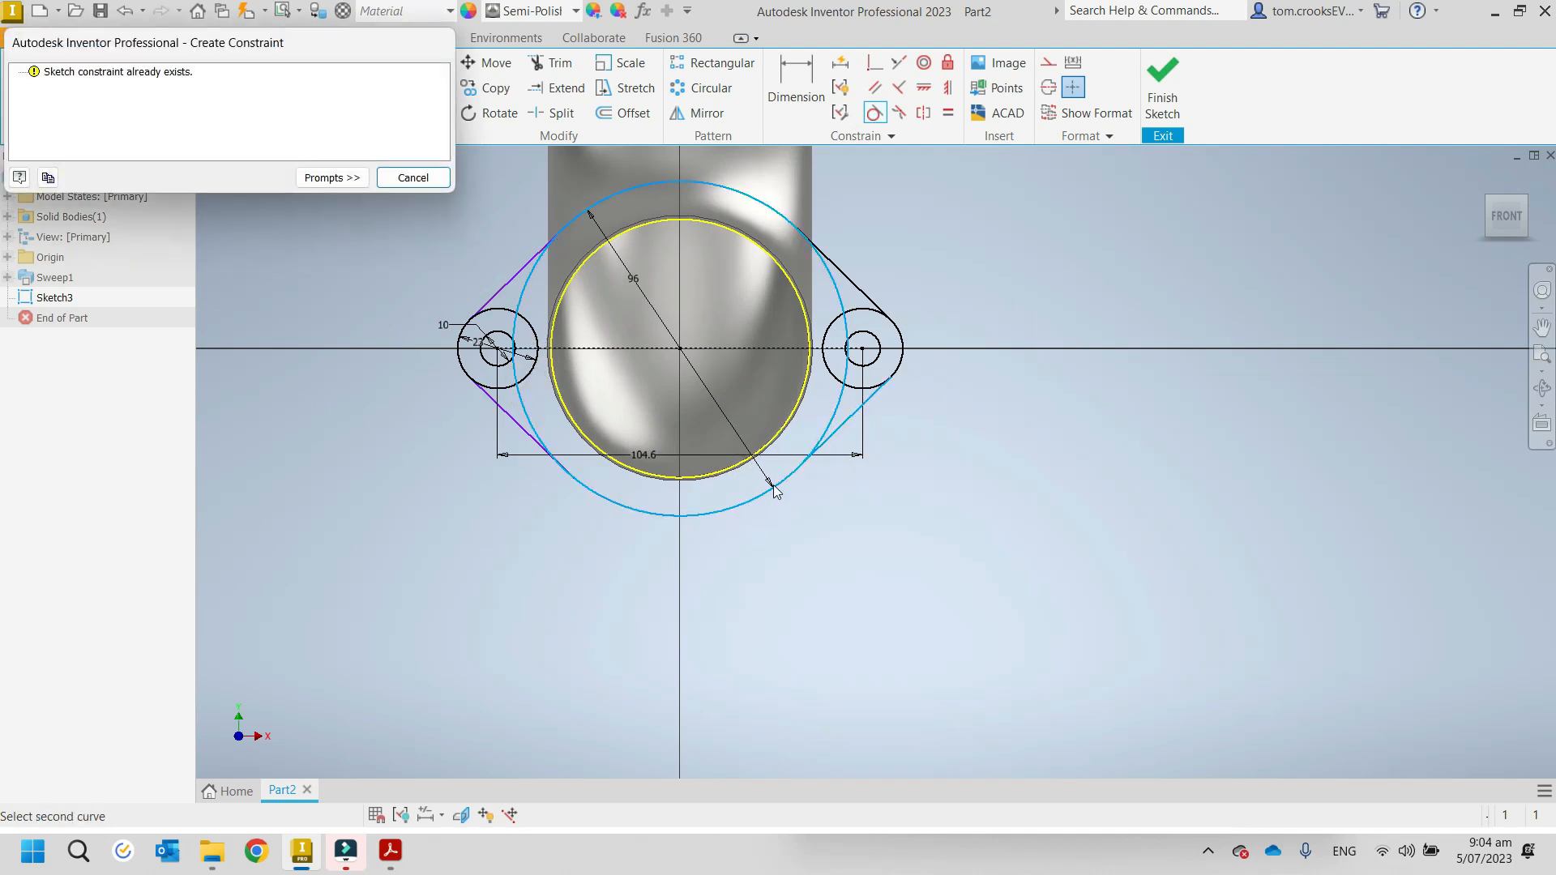
{"action": "left_click", "coordinate": [412, 179]}
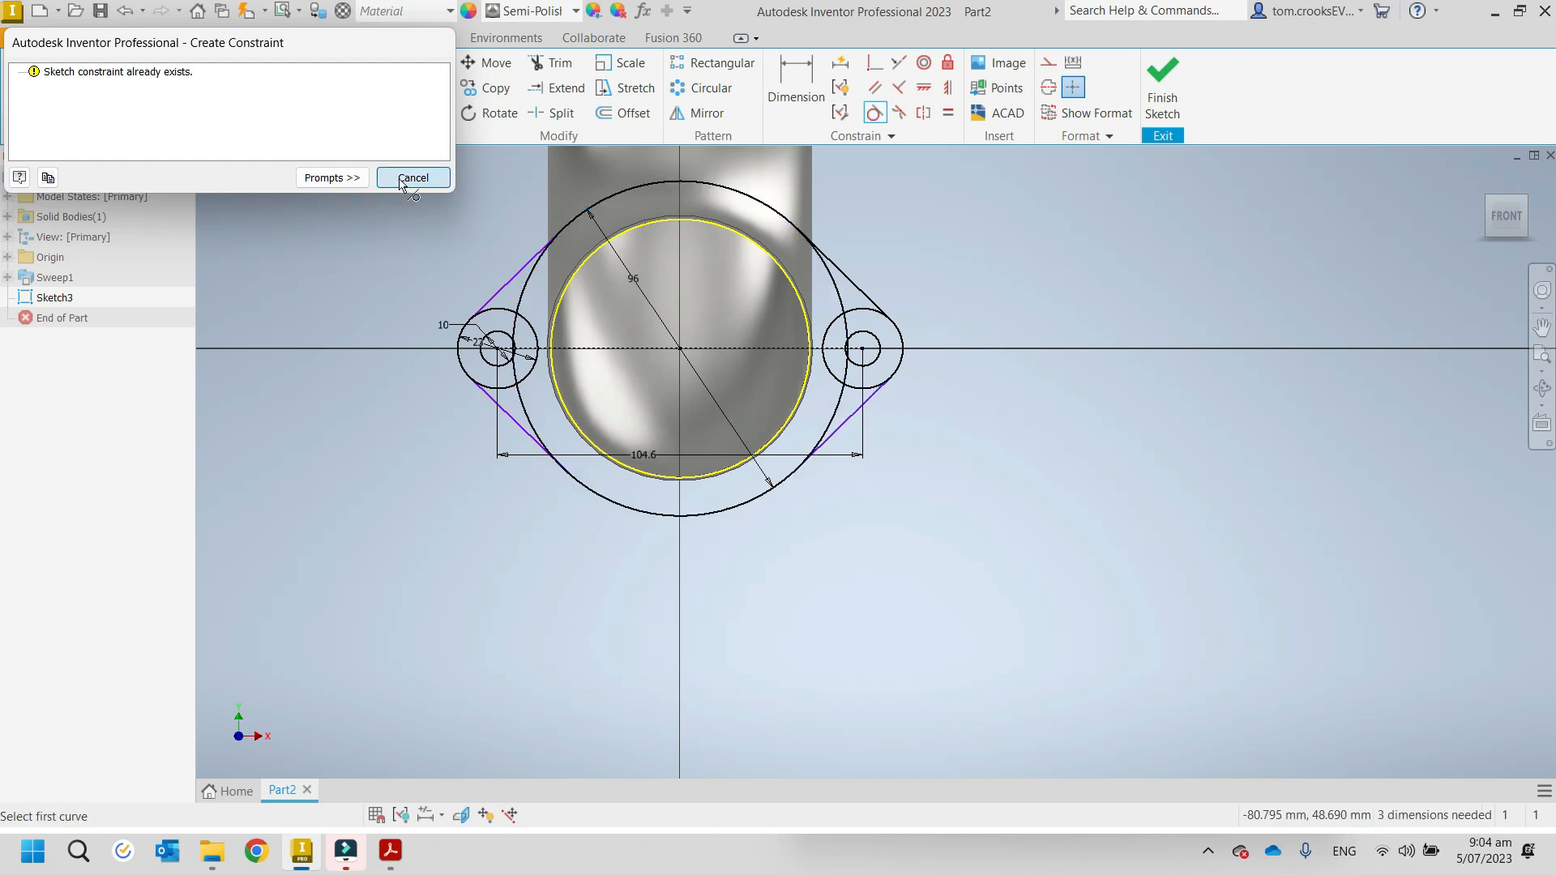
{"action": "left_click", "coordinate": [877, 395]}
{"action": "left_click", "coordinate": [905, 367]}
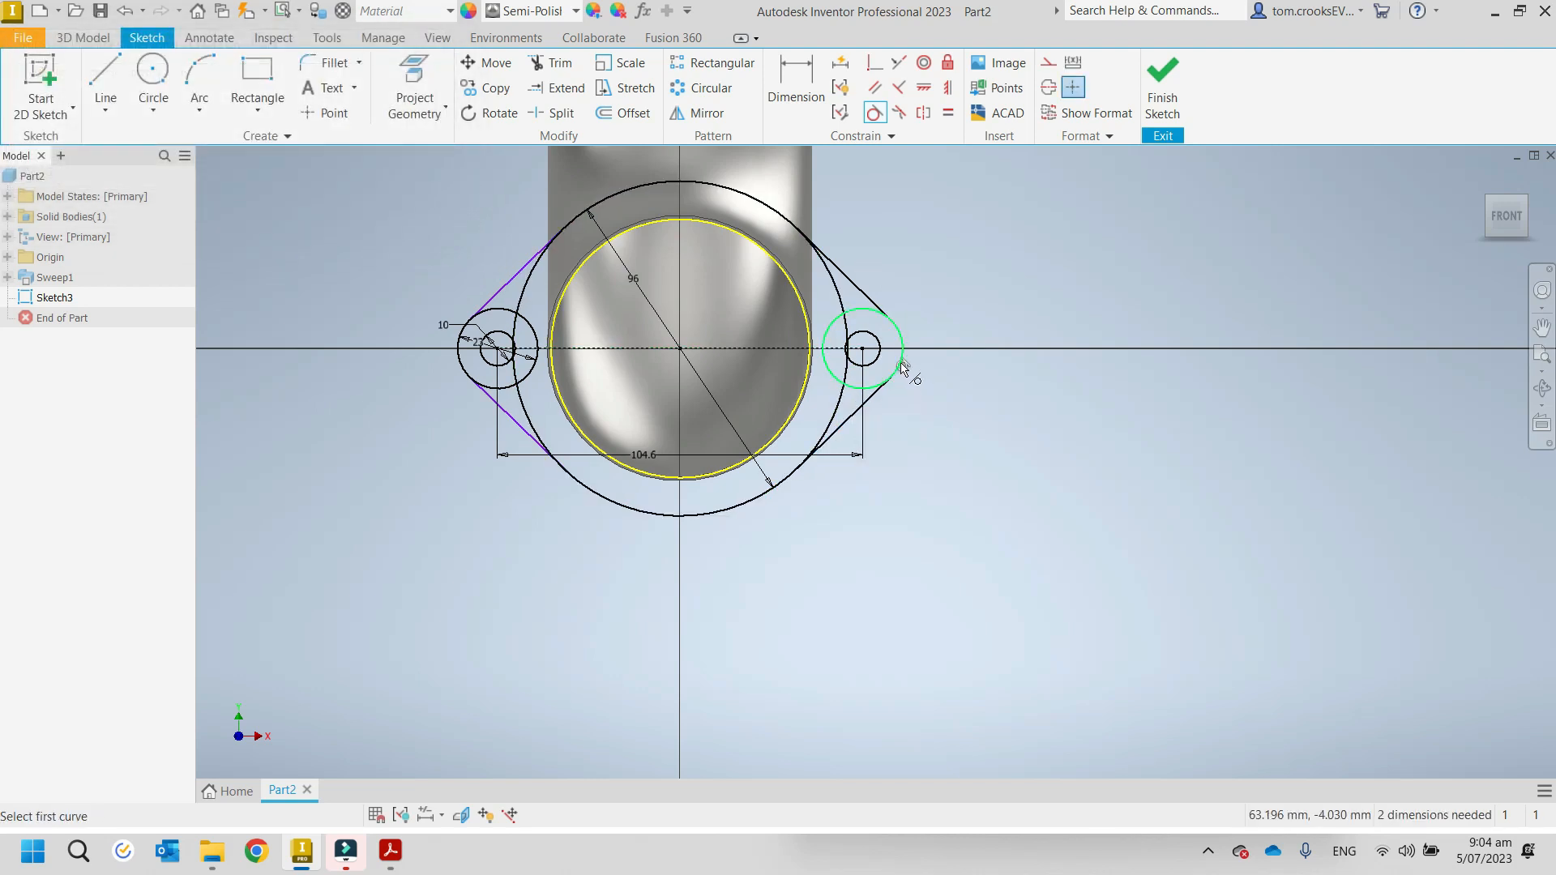
Step: Apply tangent constraints from the lower-left sloping line to the 96 mm circle and from the upper-left line to the left lug's outer circle
{"action": "scroll", "coordinate": [483, 398], "scroll_direction": "down", "scroll_amount": 3}
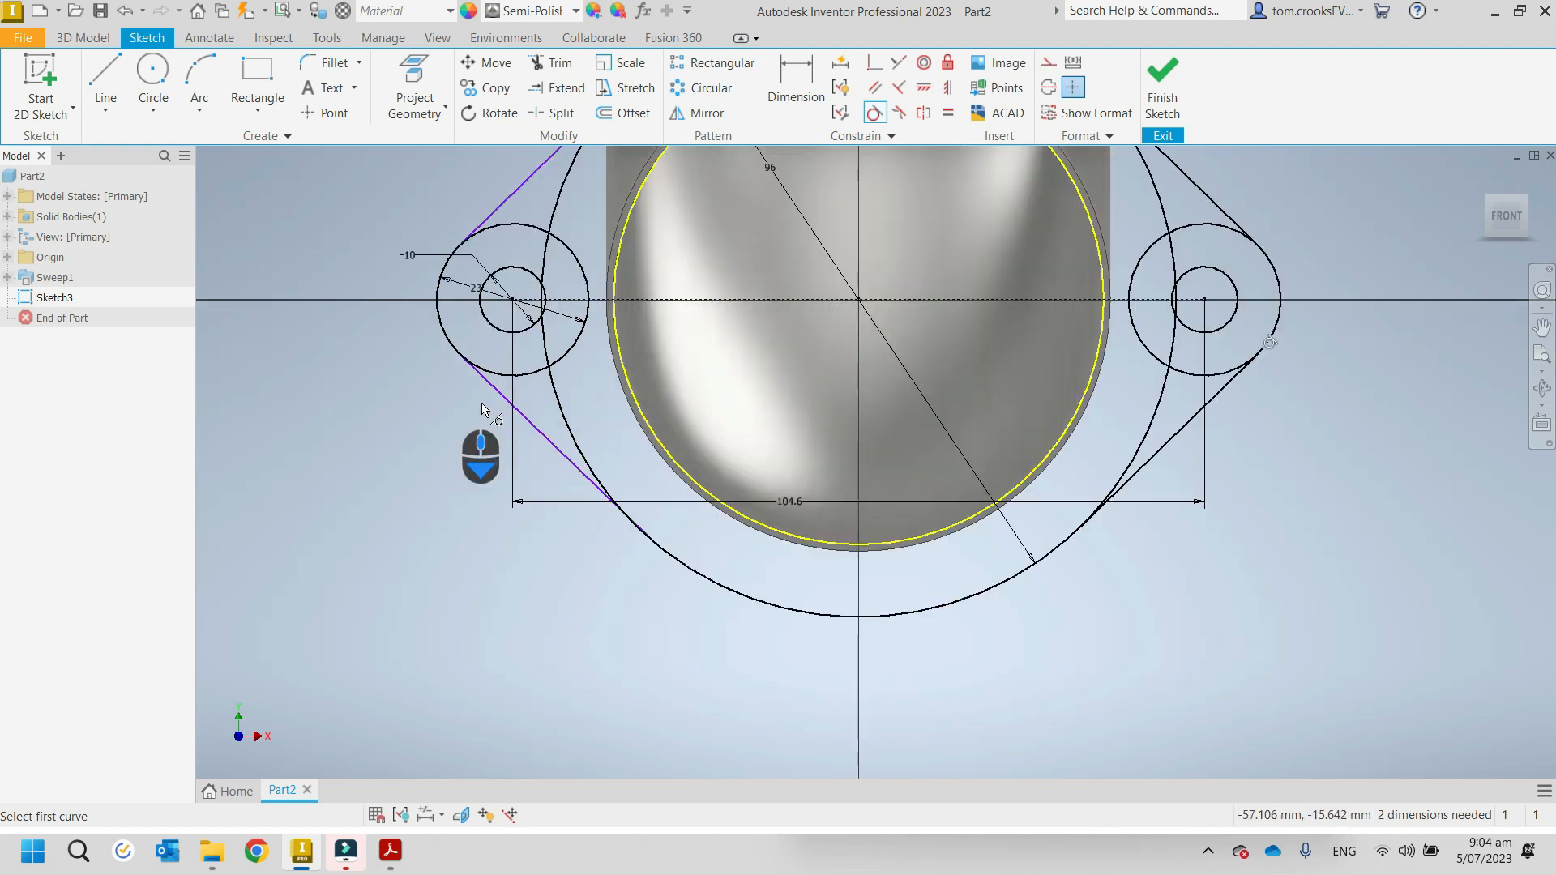
{"action": "left_click", "coordinate": [581, 472]}
{"action": "left_click", "coordinate": [694, 571]}
{"action": "mouse_move", "coordinate": [428, 375]}
{"action": "middle_mouse_down"}
{"action": "mouse_move", "coordinate": [445, 417]}
{"action": "mouse_move", "coordinate": [447, 577]}
{"action": "middle_mouse_up"}
{"action": "left_click", "coordinate": [517, 364]}
{"action": "left_click", "coordinate": [508, 407]}
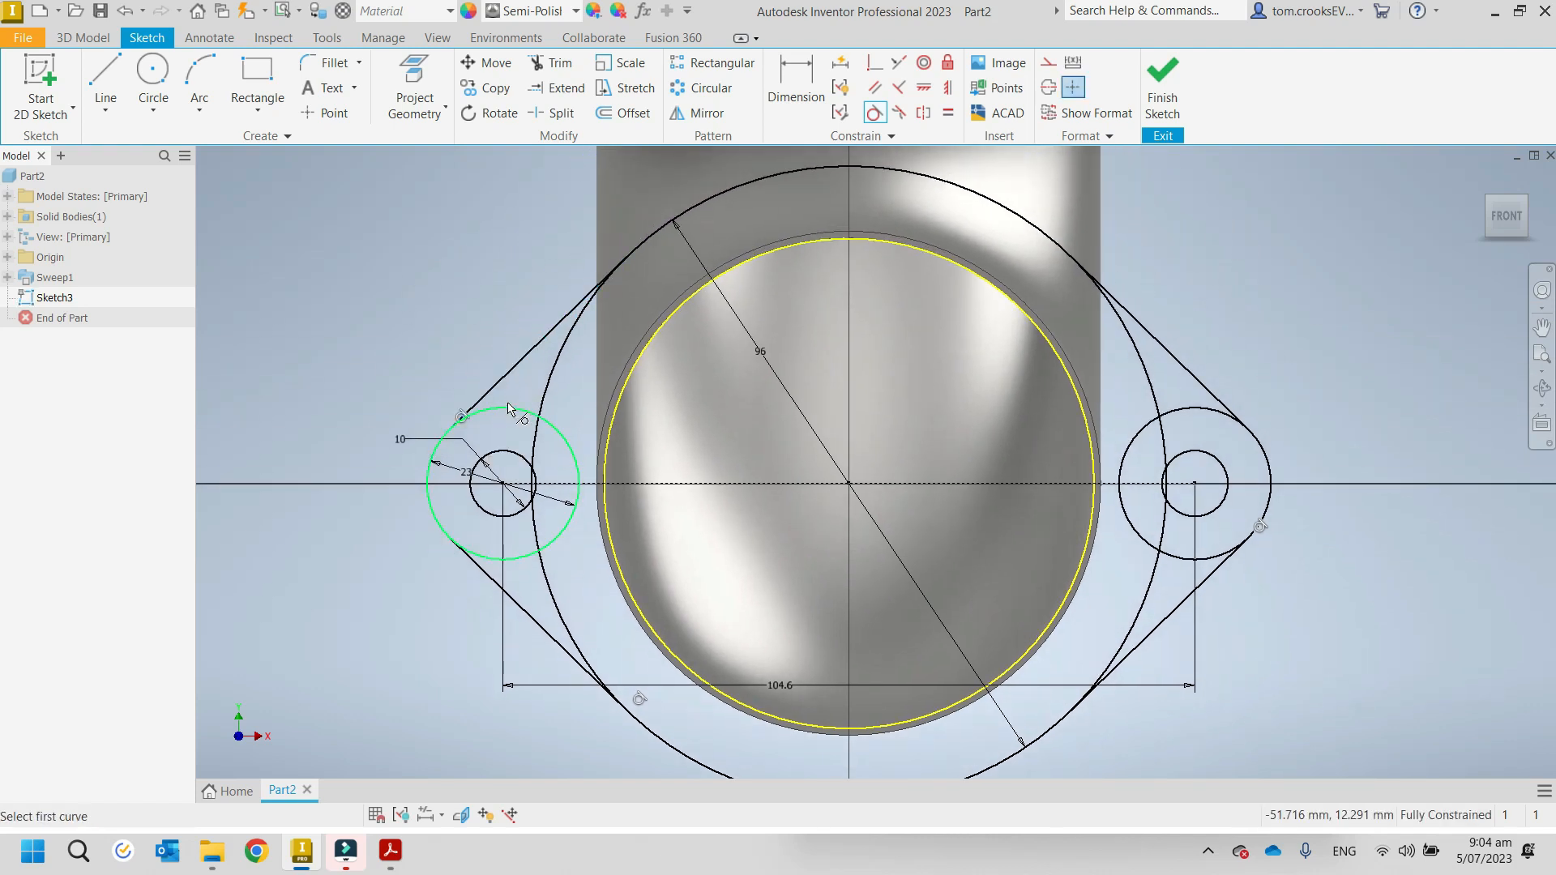
{"action": "middle_click_drag", "start_coordinate": [412, 379], "coordinate": [334, 290]}
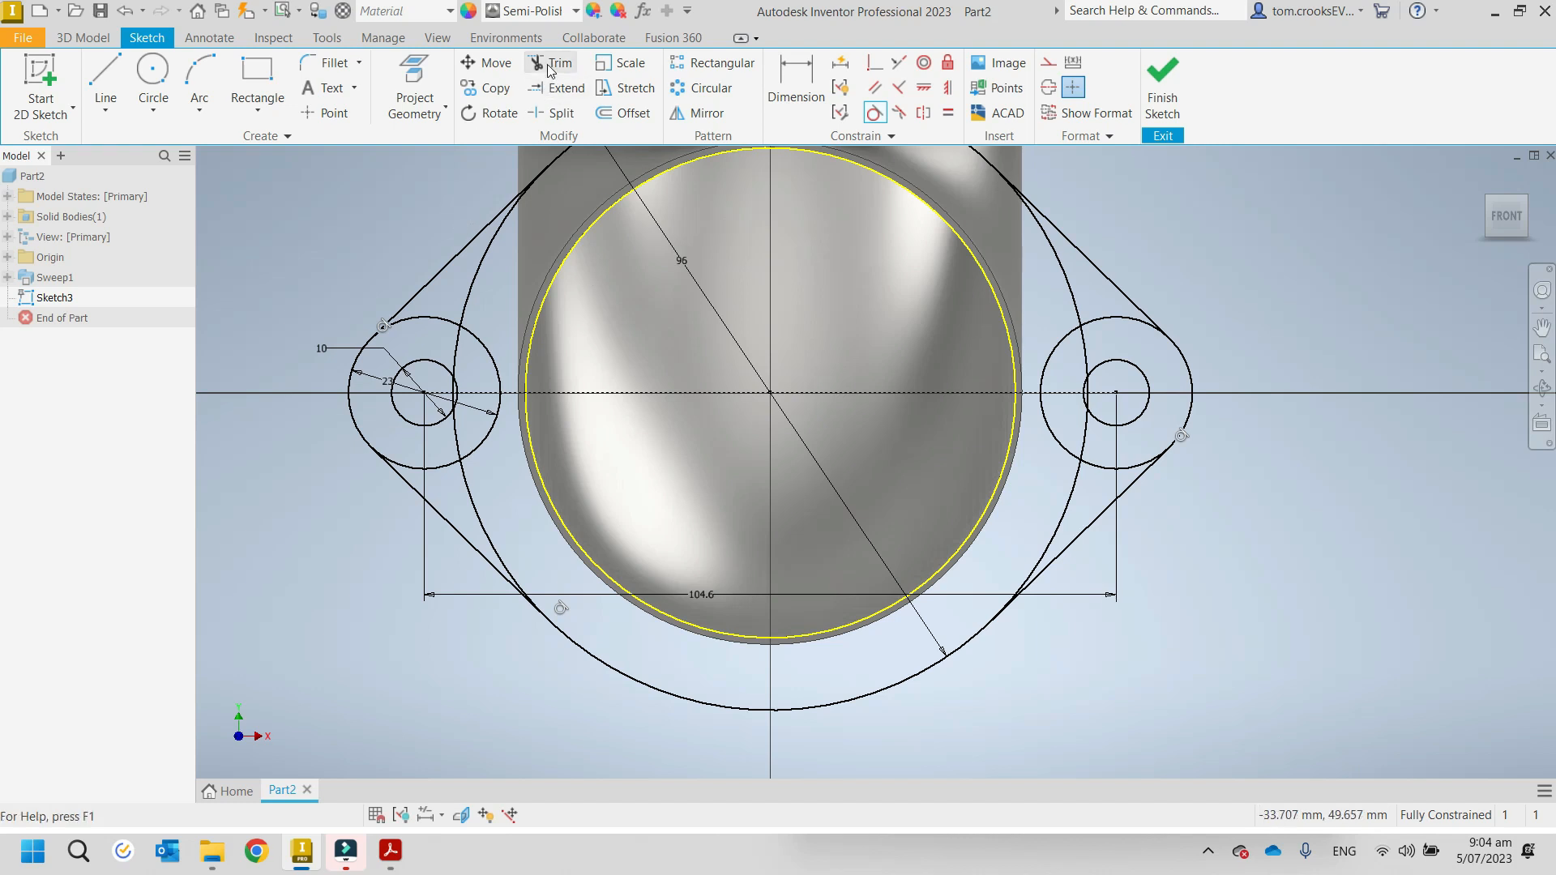
Step: Trim the left lug's outer circle above and below its hole, between the sloping lines and the 96 mm circle
{"action": "key", "text": "x"}
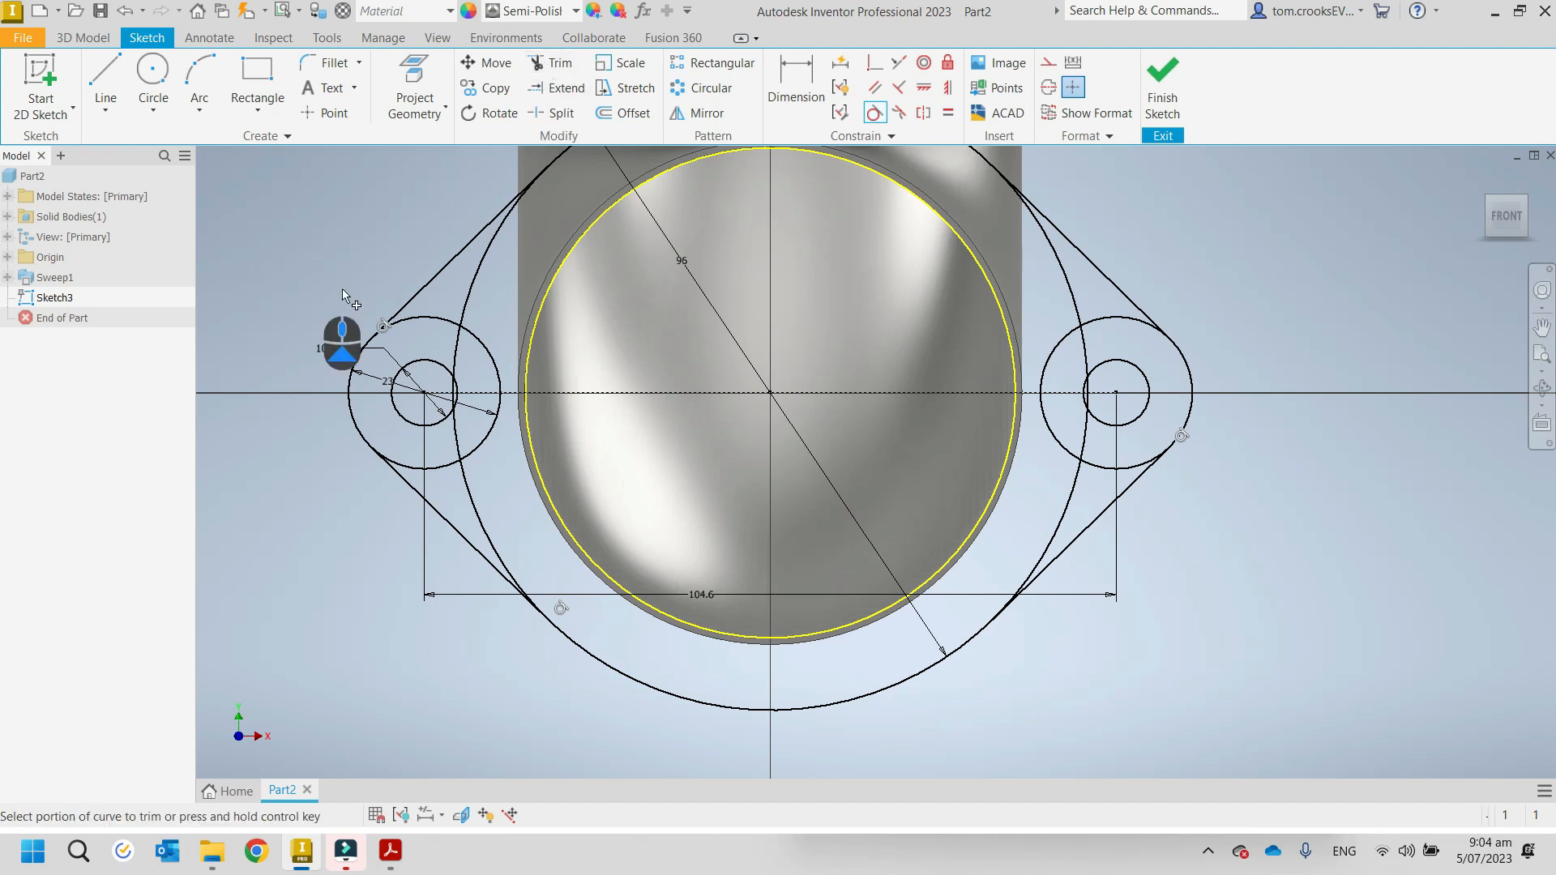
{"action": "scroll", "coordinate": [340, 340], "scroll_direction": "down", "scroll_amount": 3}
{"action": "middle_click_drag", "start_coordinate": [344, 243], "coordinate": [385, 327]}
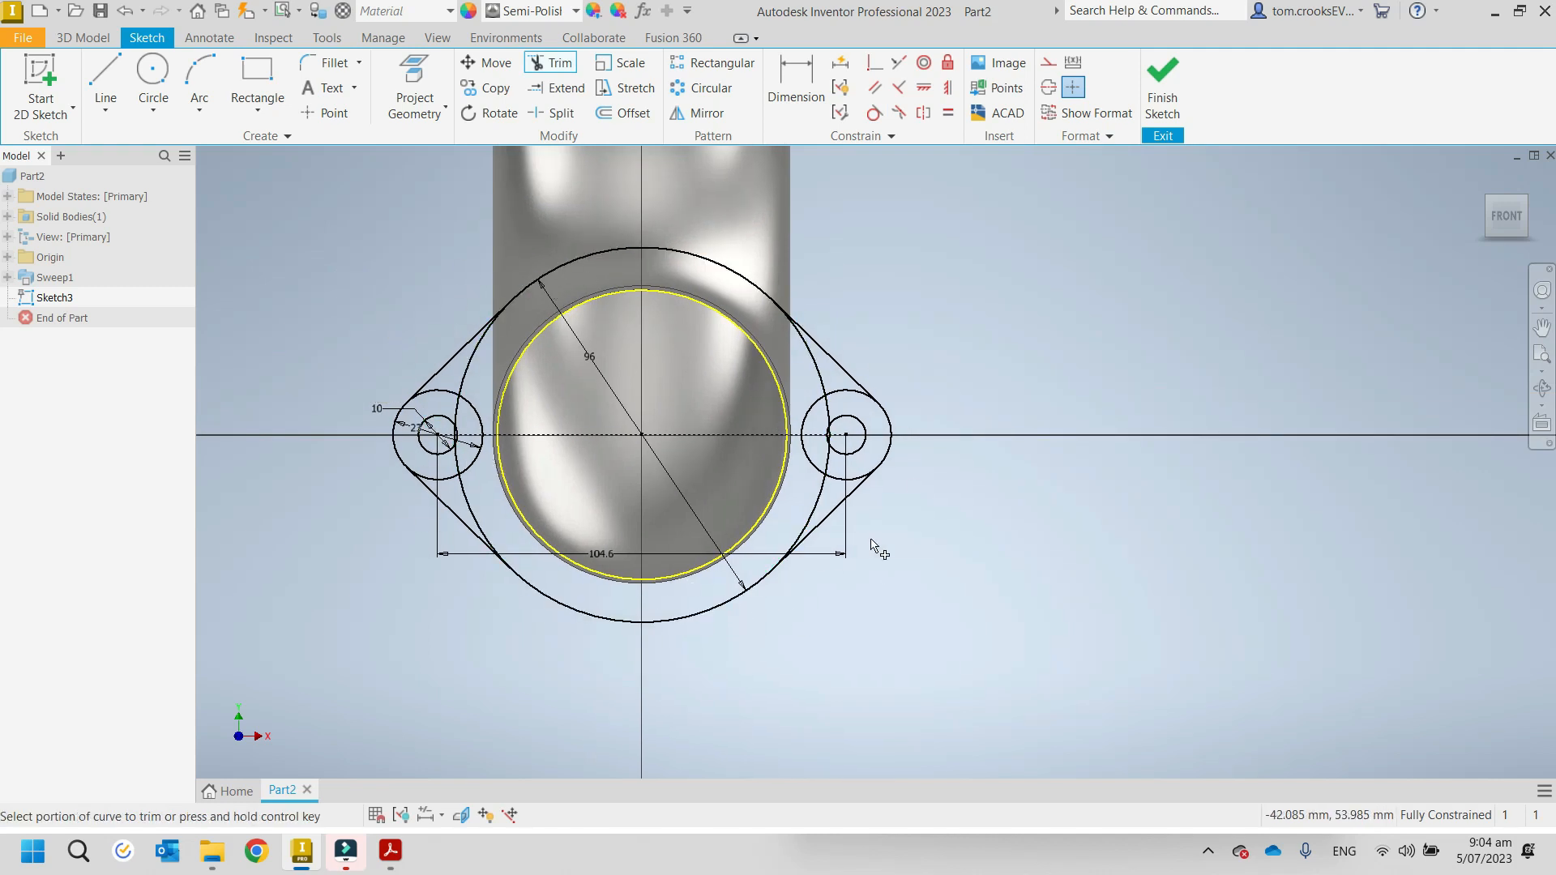
{"action": "scroll", "coordinate": [409, 478], "scroll_direction": "down", "scroll_amount": 5}
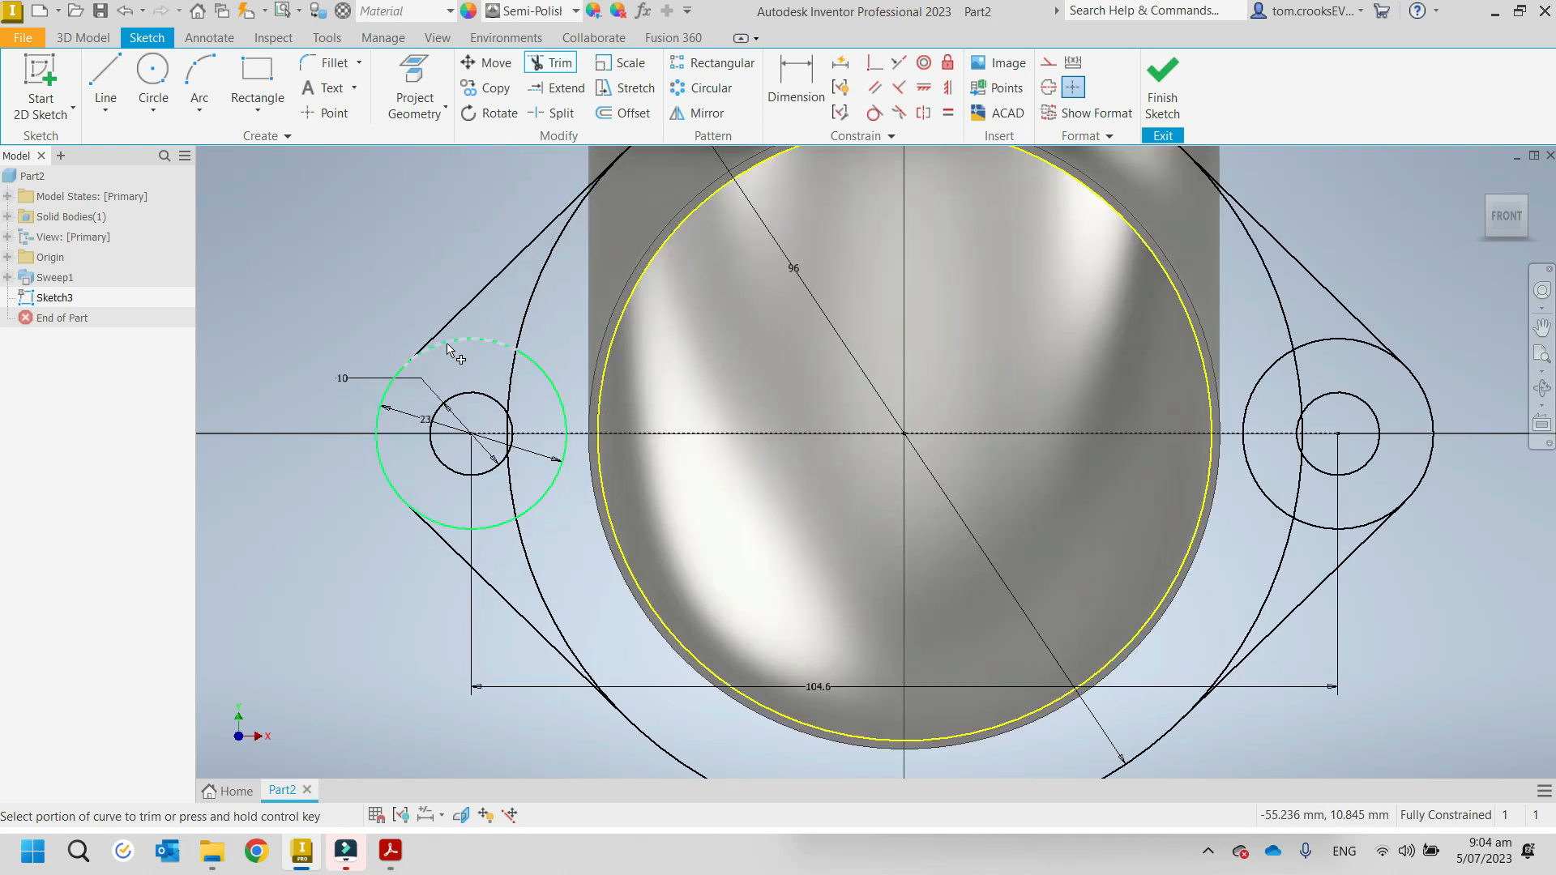
{"action": "left_click", "coordinate": [448, 348]}
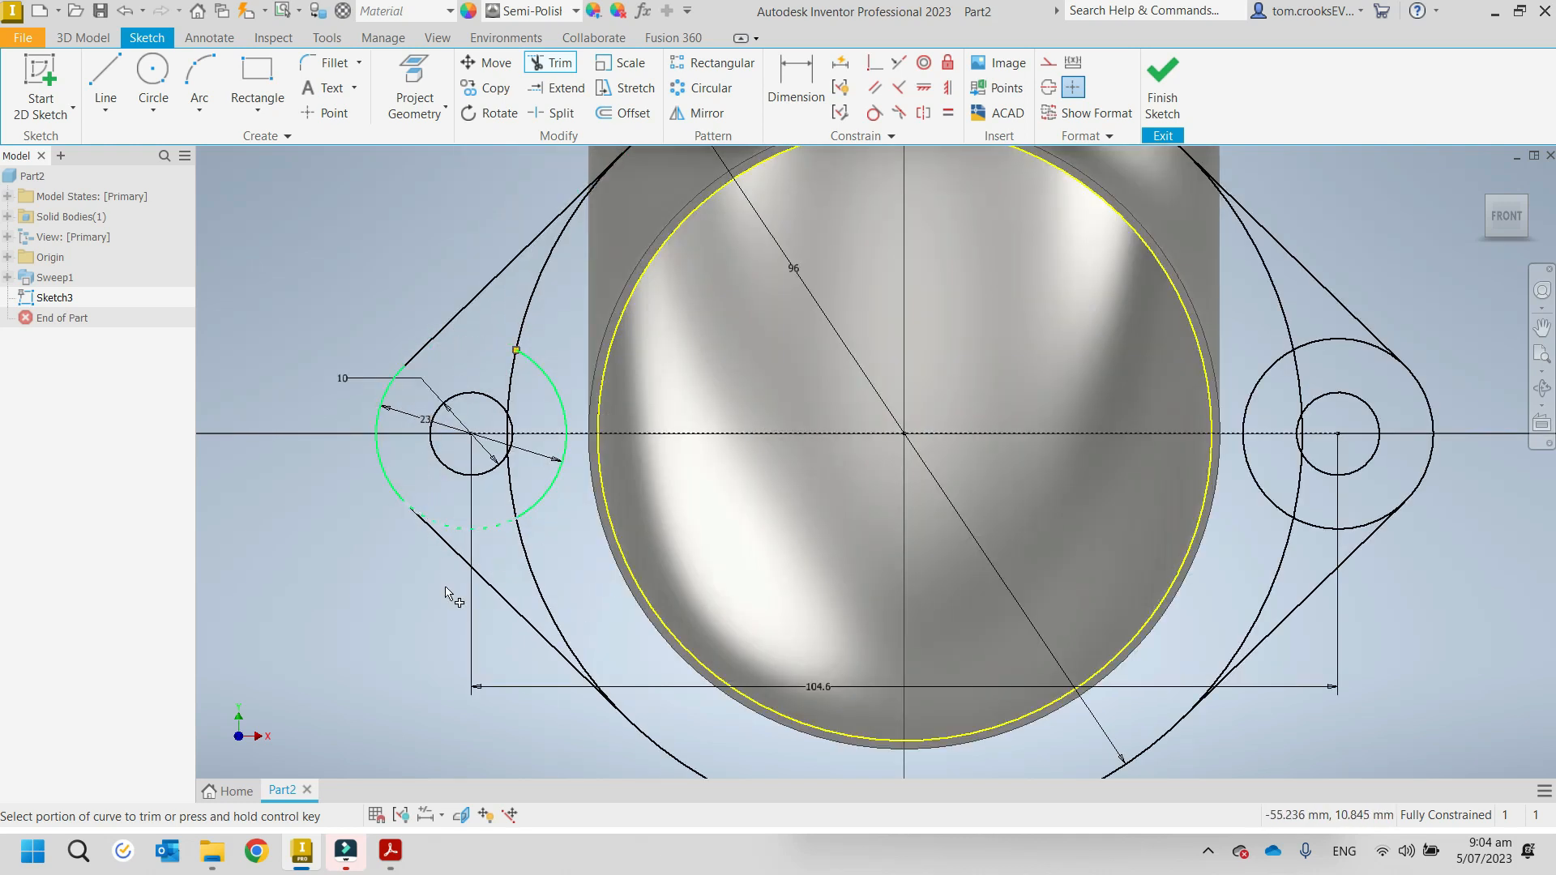
{"action": "left_click", "coordinate": [450, 525]}
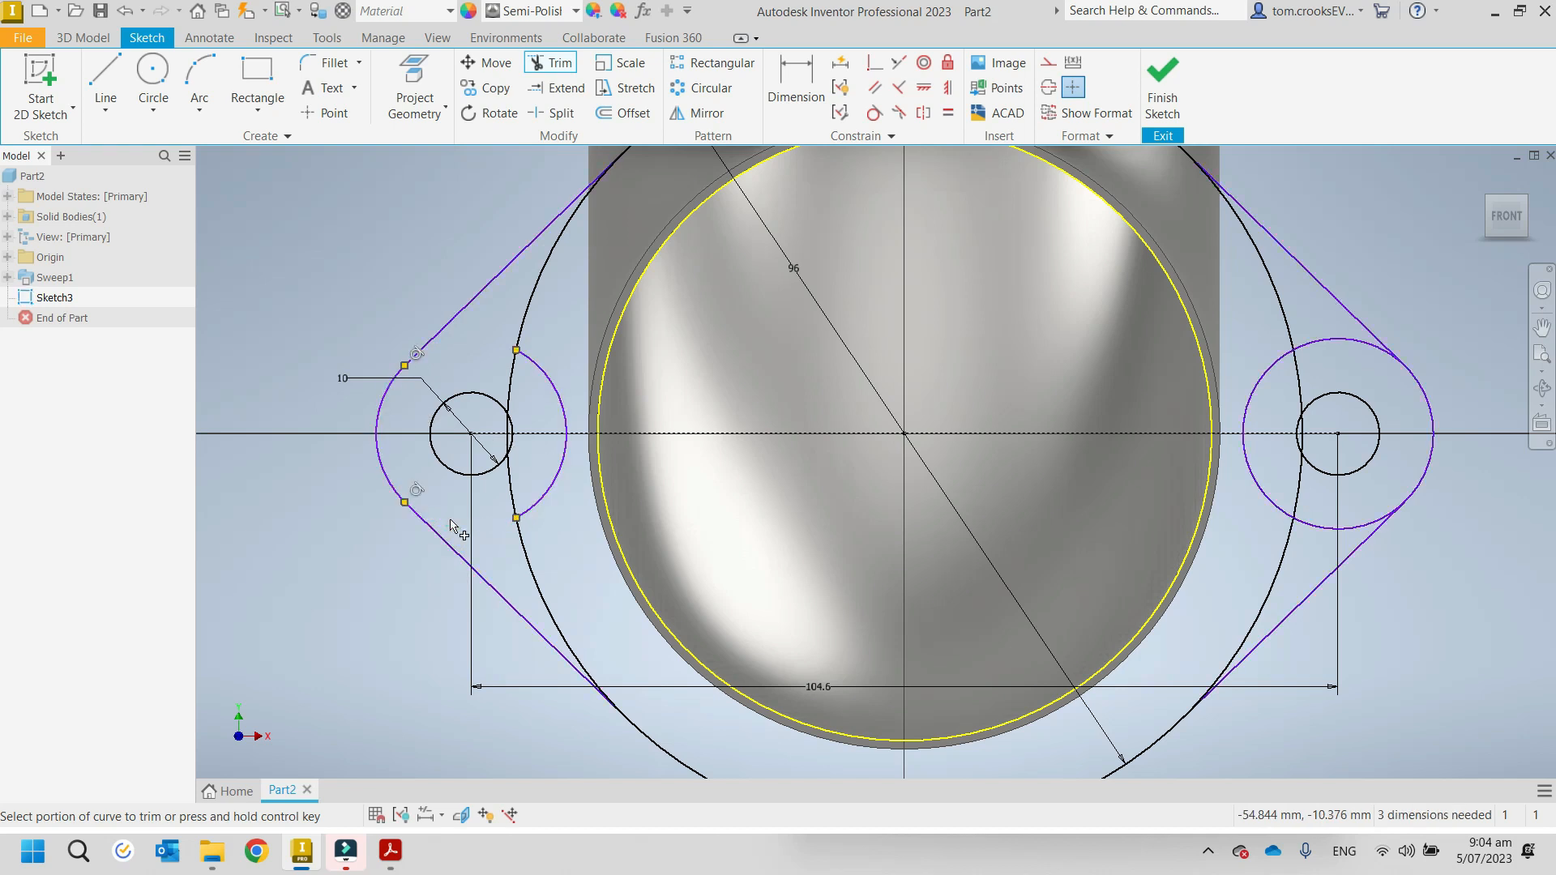
Step: Trim the right lug's outer circle above and below its hole, between the sloping lines and the 96 mm circle
{"action": "scroll", "coordinate": [450, 522], "scroll_direction": "up", "scroll_amount": 4}
{"action": "left_click", "coordinate": [978, 412]}
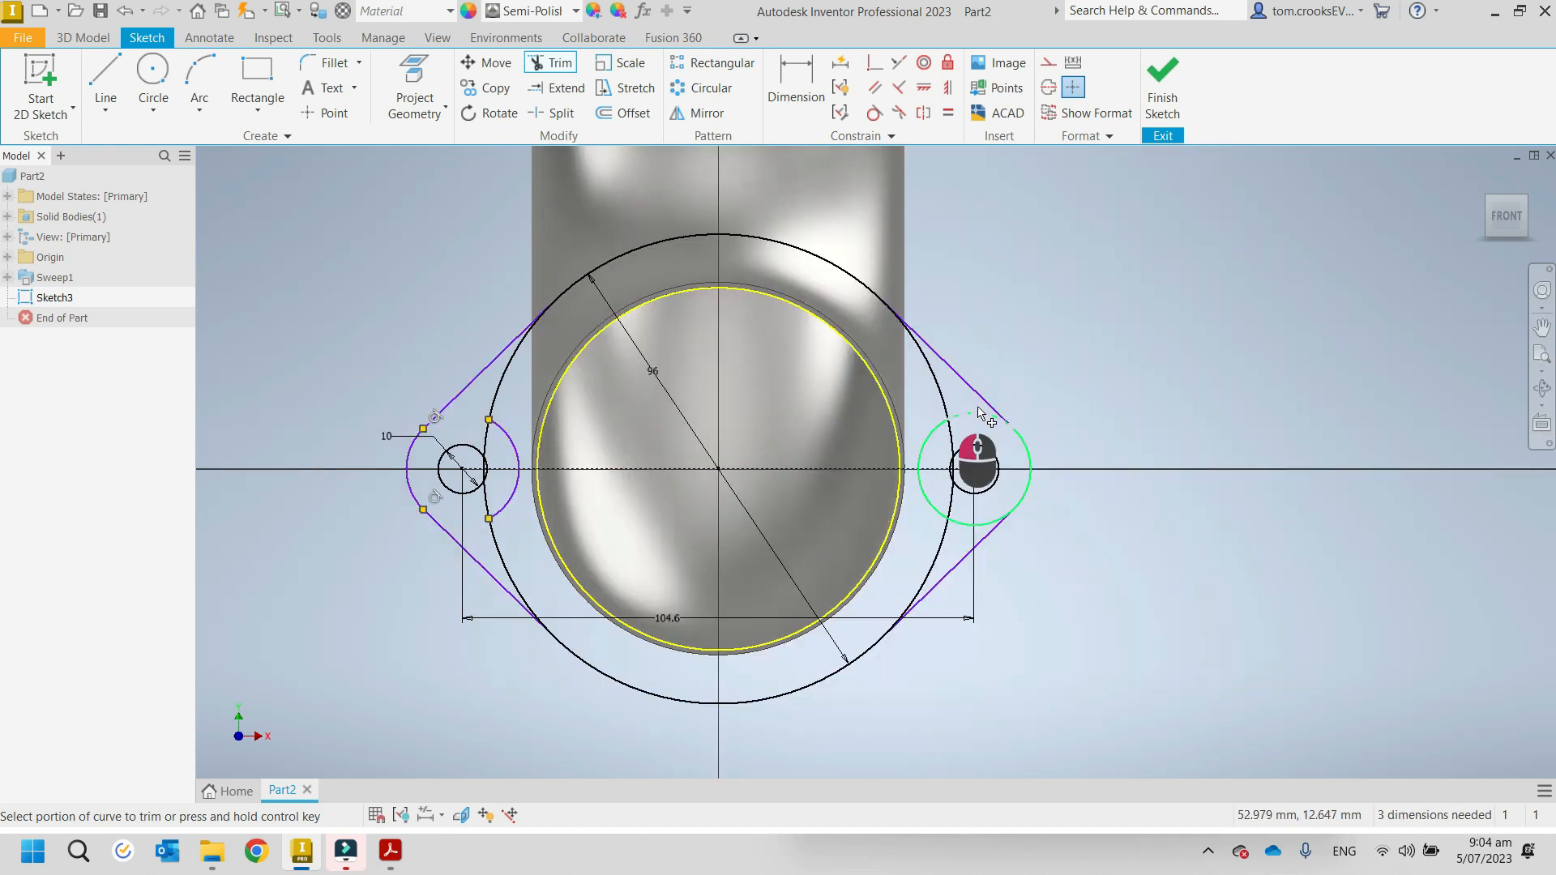
{"action": "left_click", "coordinate": [980, 524]}
Step: Trim the 96 mm circle's arcs inside the sloping lines, above and below both lugs
{"action": "left_click", "coordinate": [924, 558]}
{"action": "left_click", "coordinate": [936, 388]}
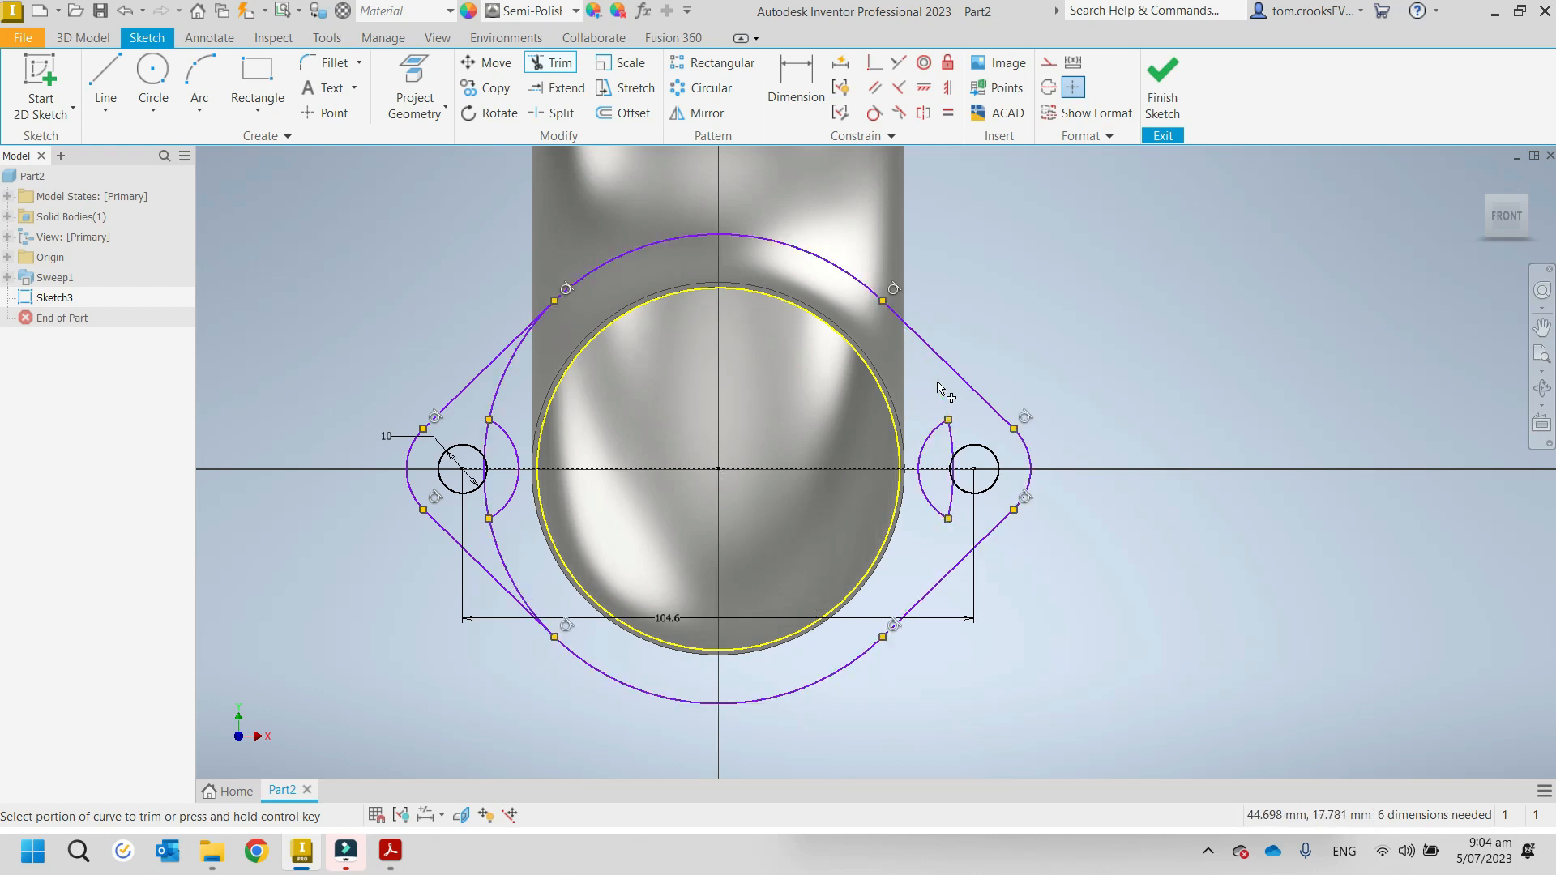
{"action": "left_click", "coordinate": [500, 396]}
{"action": "left_click", "coordinate": [511, 577]}
{"action": "key", "text": "Escape"}
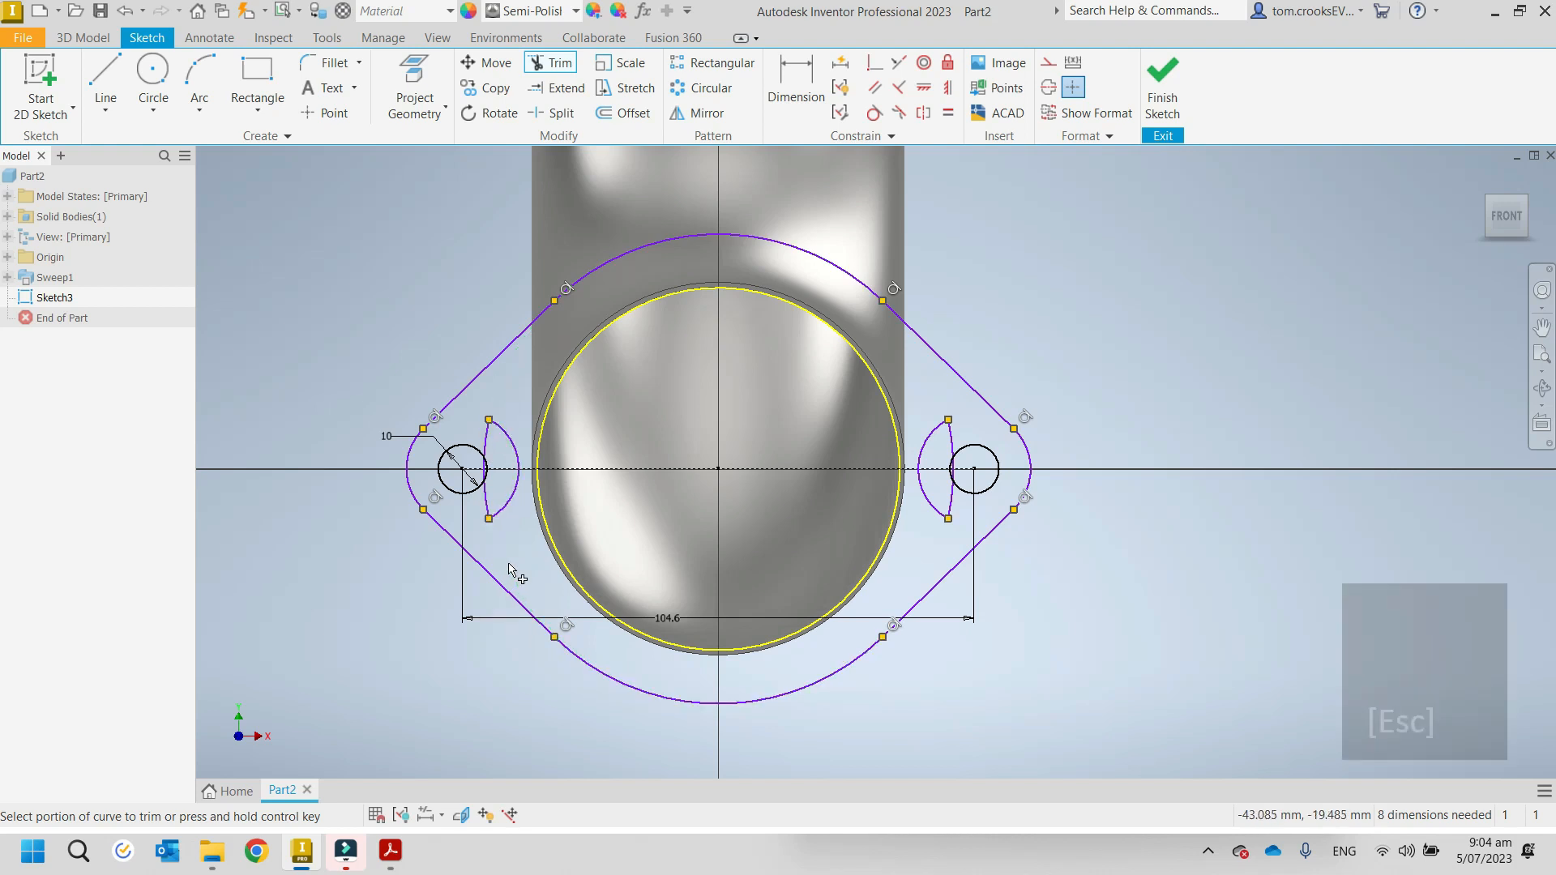
Step: Delete the leftover crescent-shaped arcs beside the left and right lug holes
{"action": "left_click", "coordinate": [522, 535]}
{"action": "left_click_drag", "start_coordinate": [507, 532], "coordinate": [482, 518]}
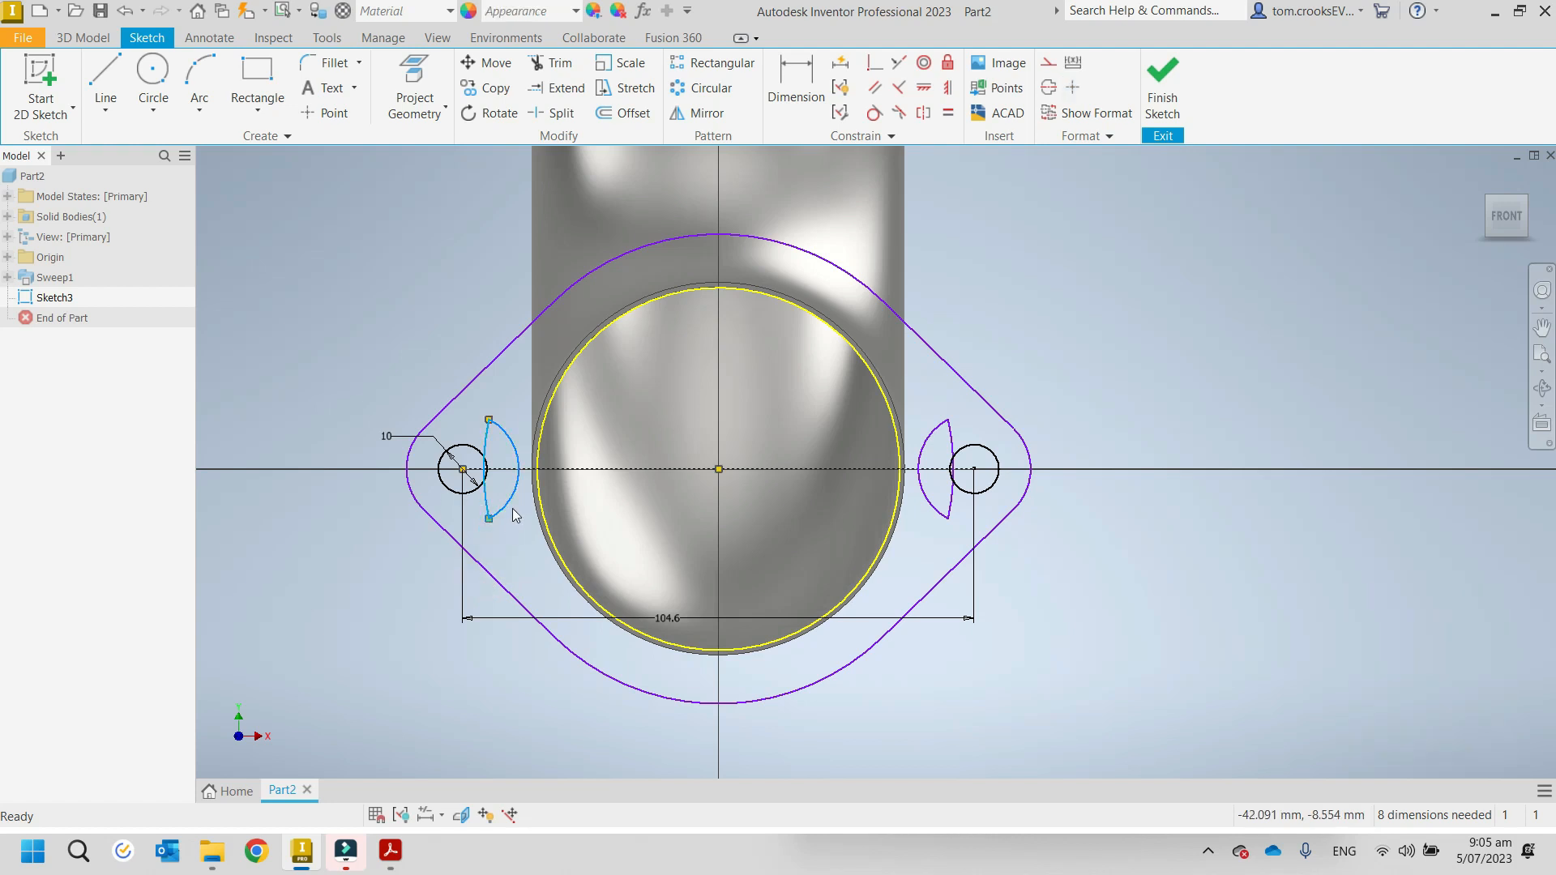
{"action": "key", "text": "Delete"}
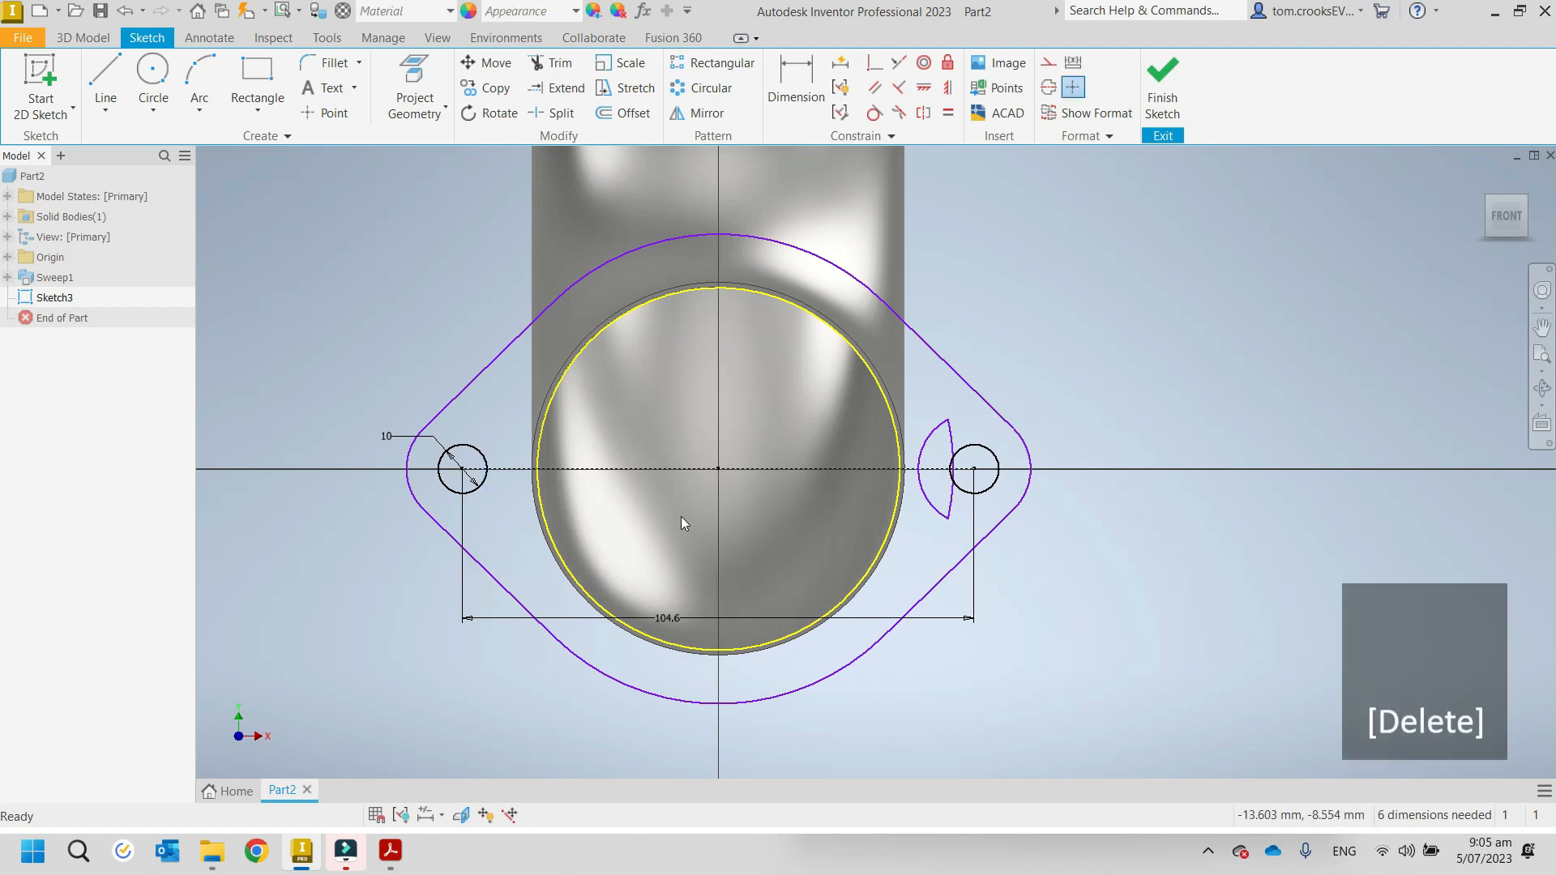
{"action": "left_click_drag", "start_coordinate": [960, 531], "coordinate": [933, 513]}
{"action": "key", "text": "Delete"}
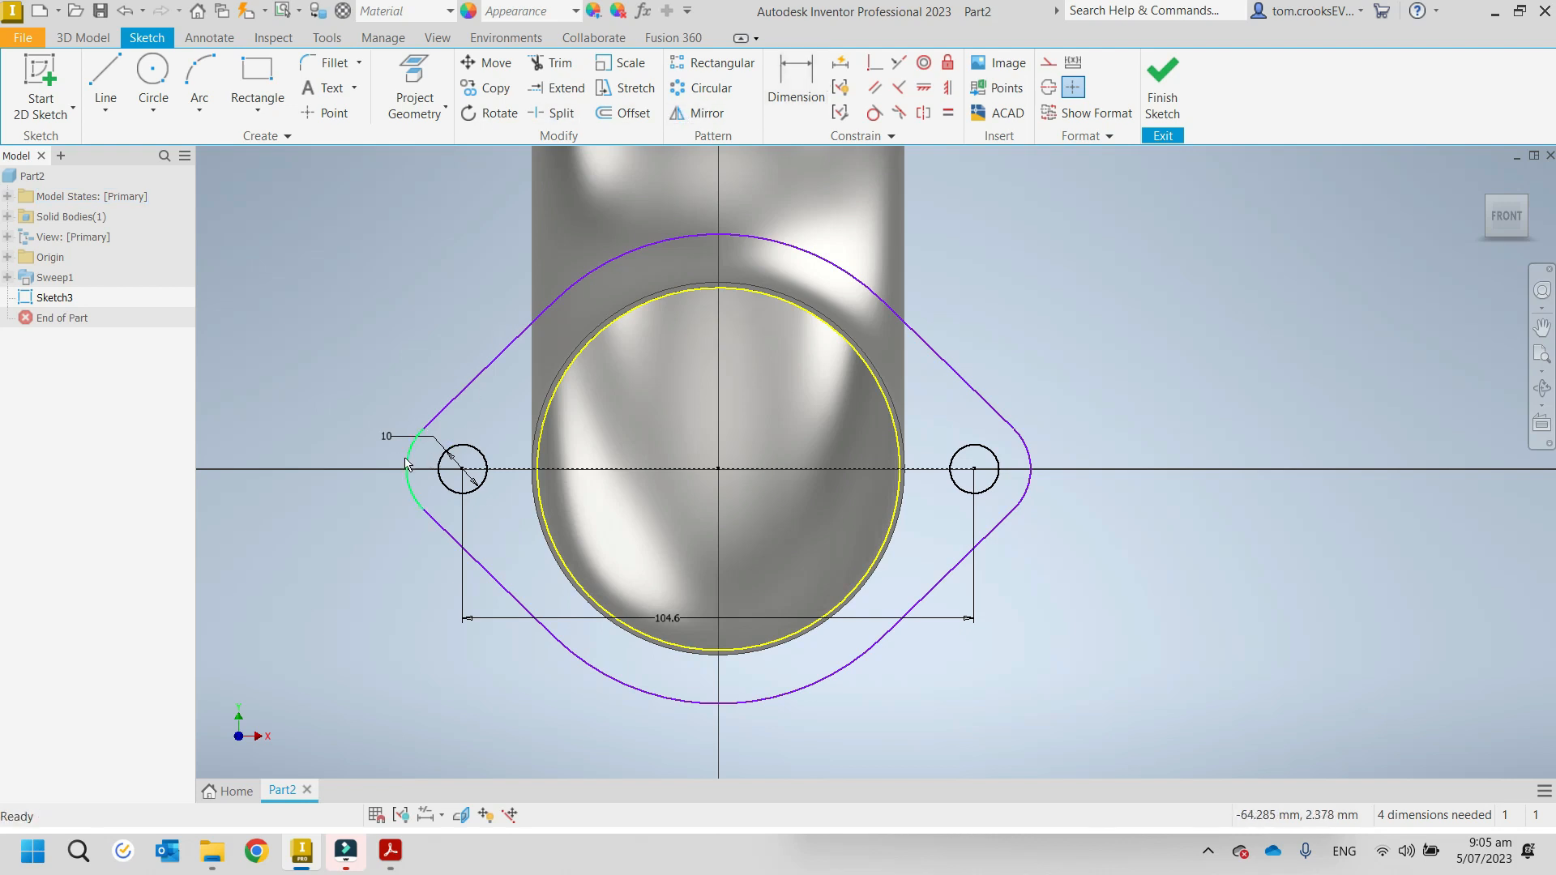
Step: Fully constrain the trimmed flange profile with Auto Dimension, applying both dimensions and constraints
{"action": "left_click", "coordinate": [840, 66]}
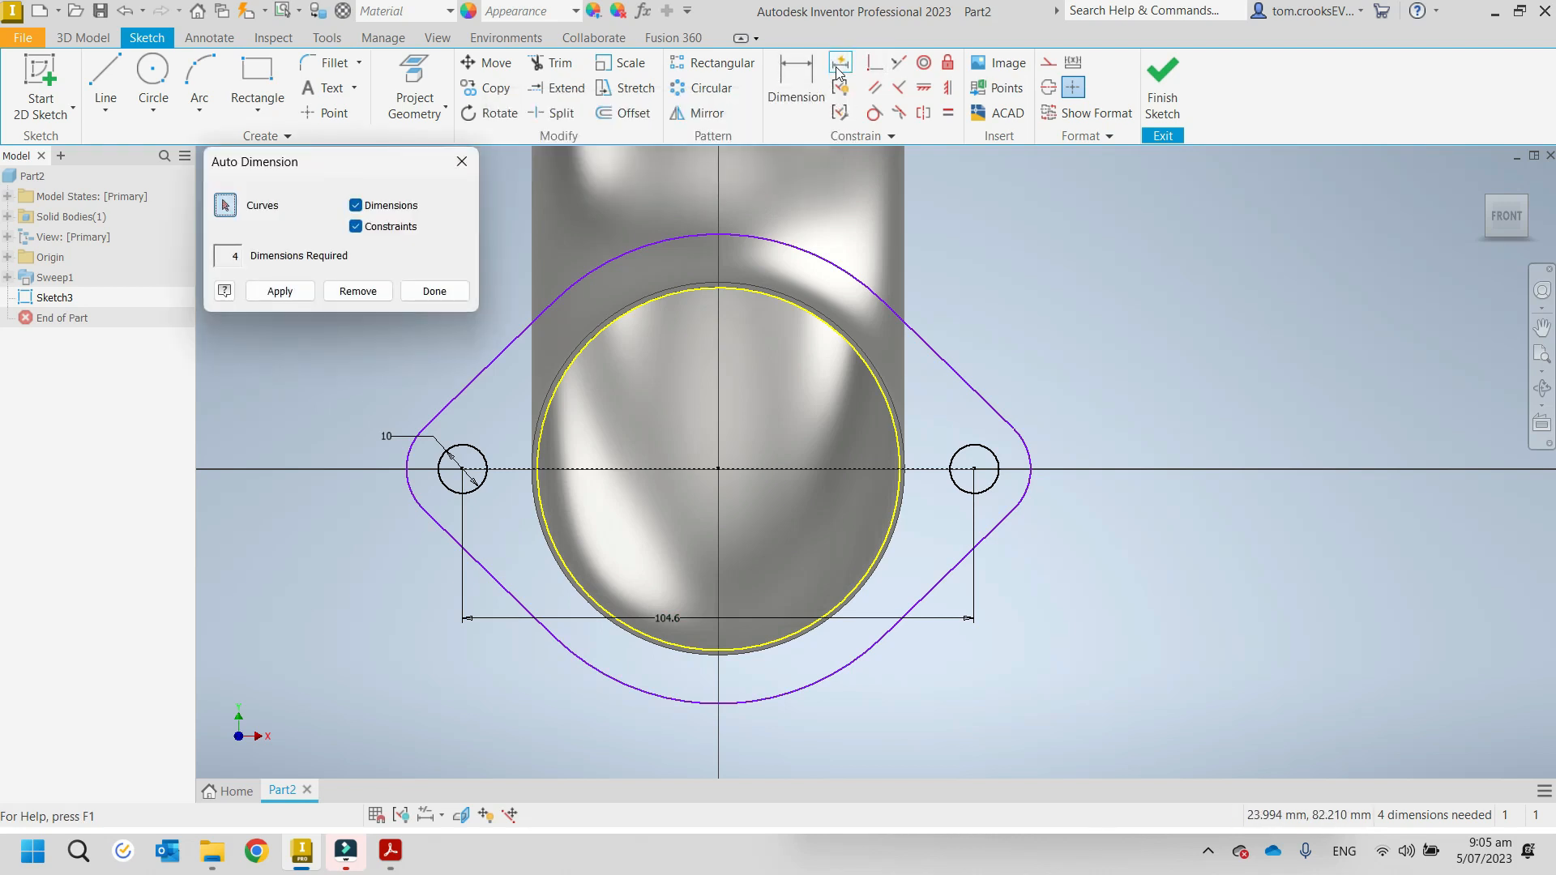
{"action": "left_click", "coordinate": [298, 292]}
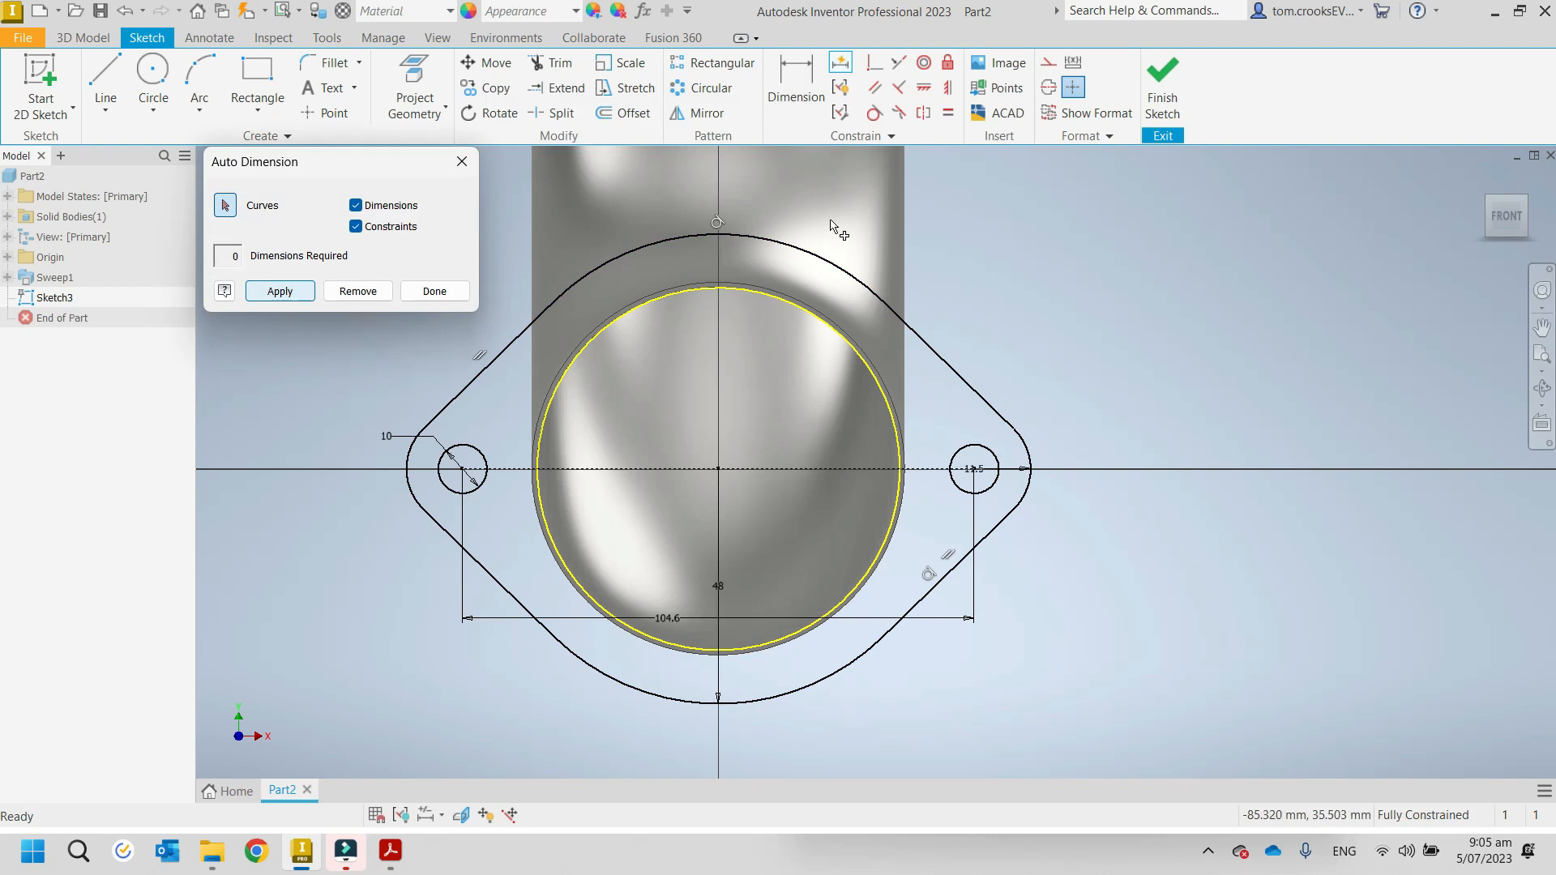
{"action": "left_click", "coordinate": [435, 291]}
Step: Select the whole flange sketch, including its holes and dimensions, and copy it
{"action": "scroll", "coordinate": [448, 512], "scroll_direction": "up", "scroll_amount": 5}
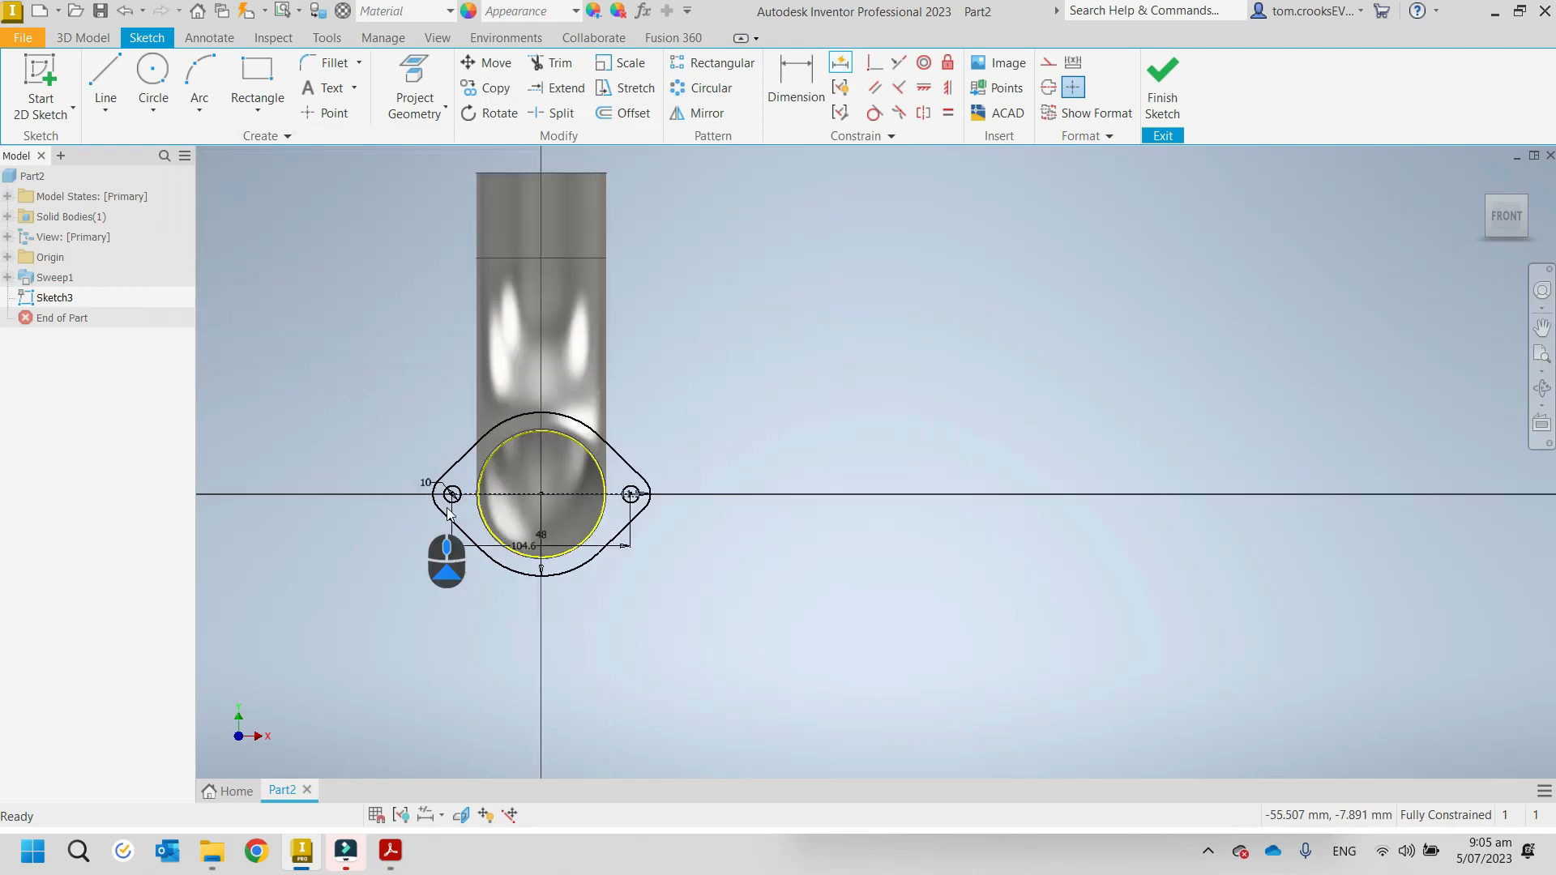
{"action": "mouse_move", "coordinate": [278, 385]}
{"action": "middle_mouse_down"}
{"action": "mouse_move", "coordinate": [354, 562]}
{"action": "mouse_move", "coordinate": [330, 494]}
{"action": "mouse_move", "coordinate": [348, 313]}
{"action": "middle_mouse_up"}
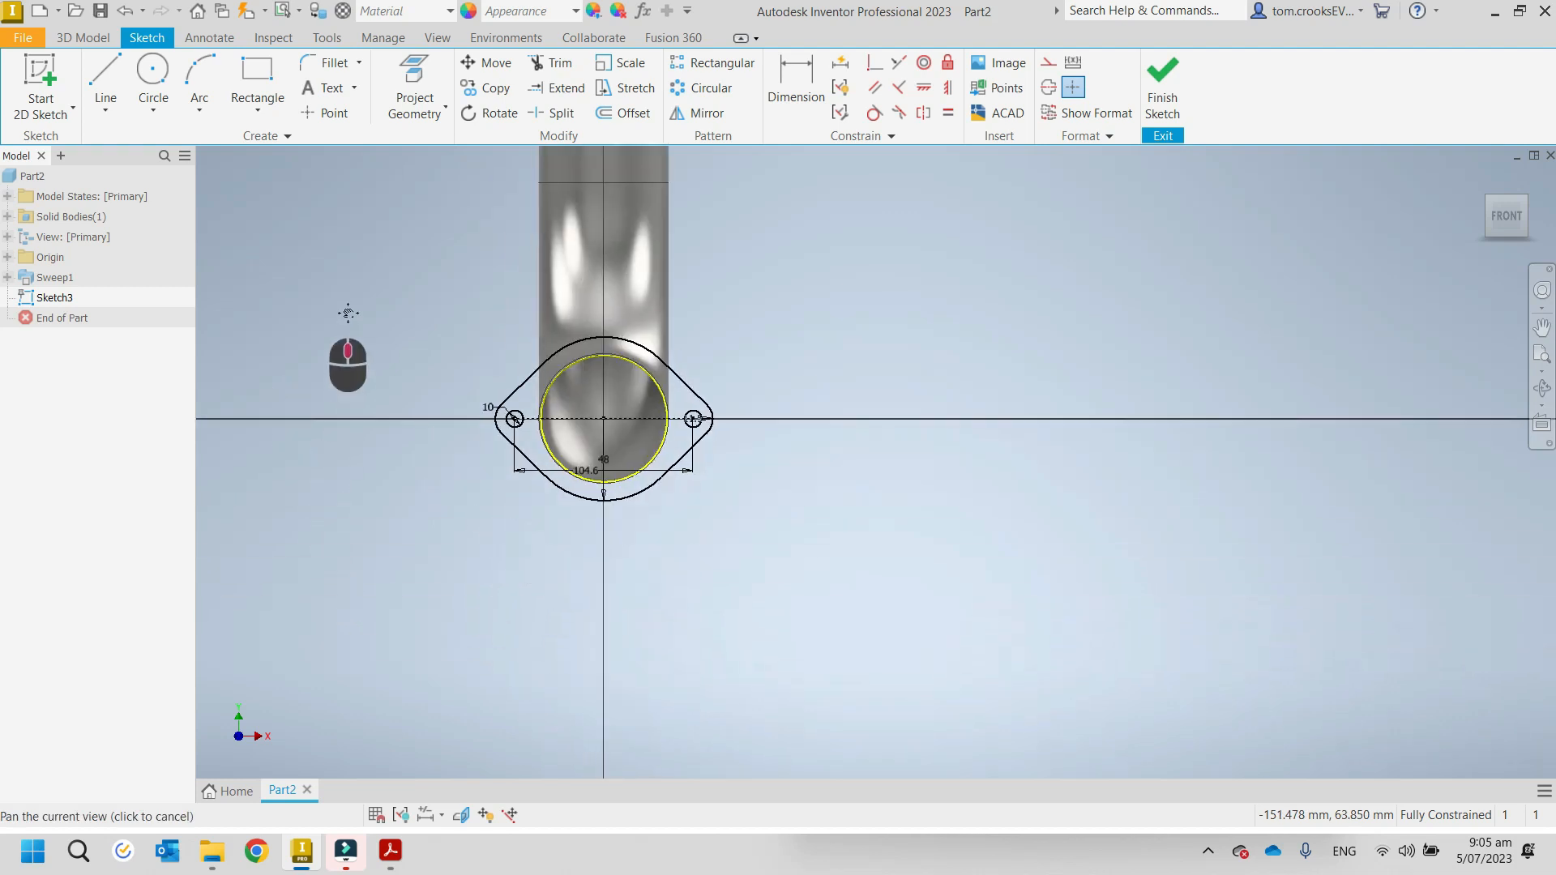
{"action": "scroll", "coordinate": [362, 319], "scroll_direction": "down", "scroll_amount": 3}
{"action": "middle_click_drag", "start_coordinate": [519, 372], "coordinate": [362, 320]}
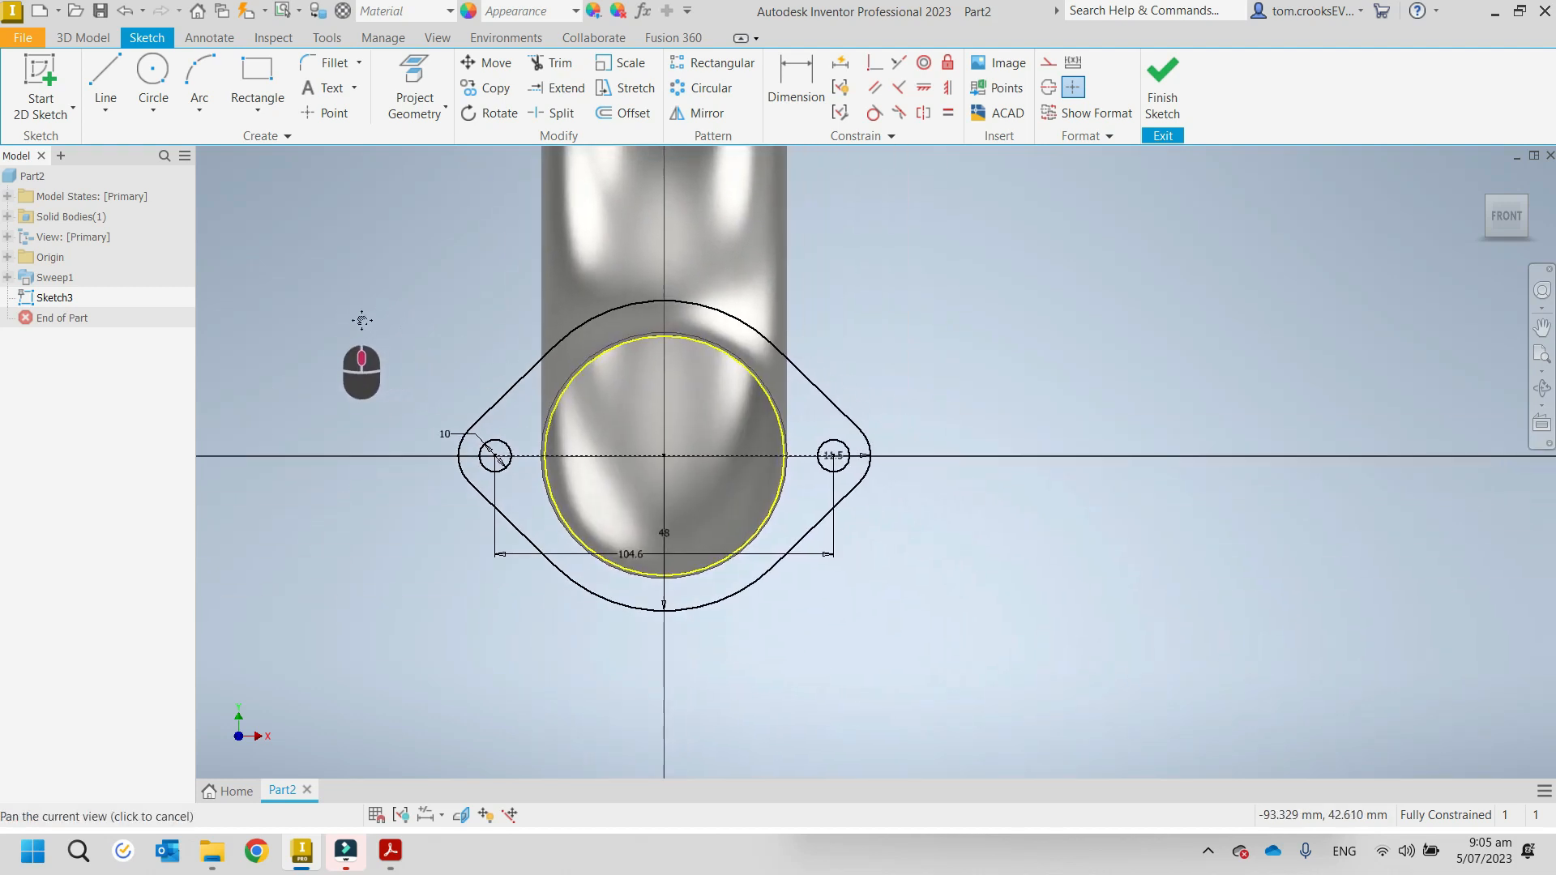
{"action": "key", "text": "Escape"}
{"action": "left_click", "coordinate": [385, 270]}
{"action": "mouse_move", "coordinate": [385, 270]}
{"action": "left_mouse_down"}
{"action": "mouse_move", "coordinate": [1024, 657]}
{"action": "mouse_move", "coordinate": [1104, 653]}
{"action": "mouse_move", "coordinate": [1106, 681]}
{"action": "left_mouse_up"}
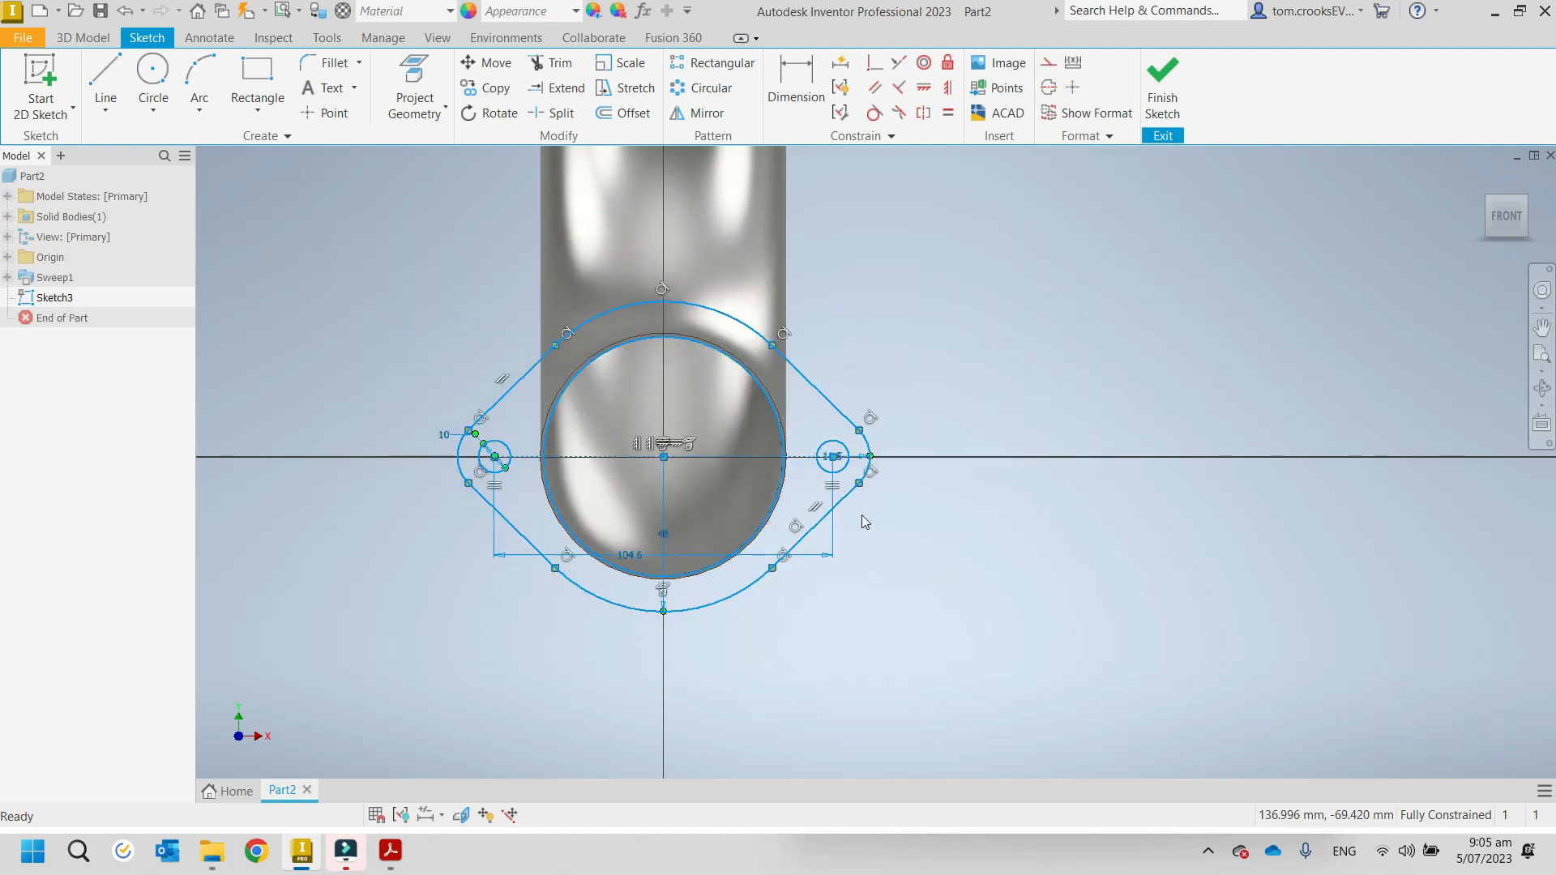
{"action": "right_click", "coordinate": [846, 506]}
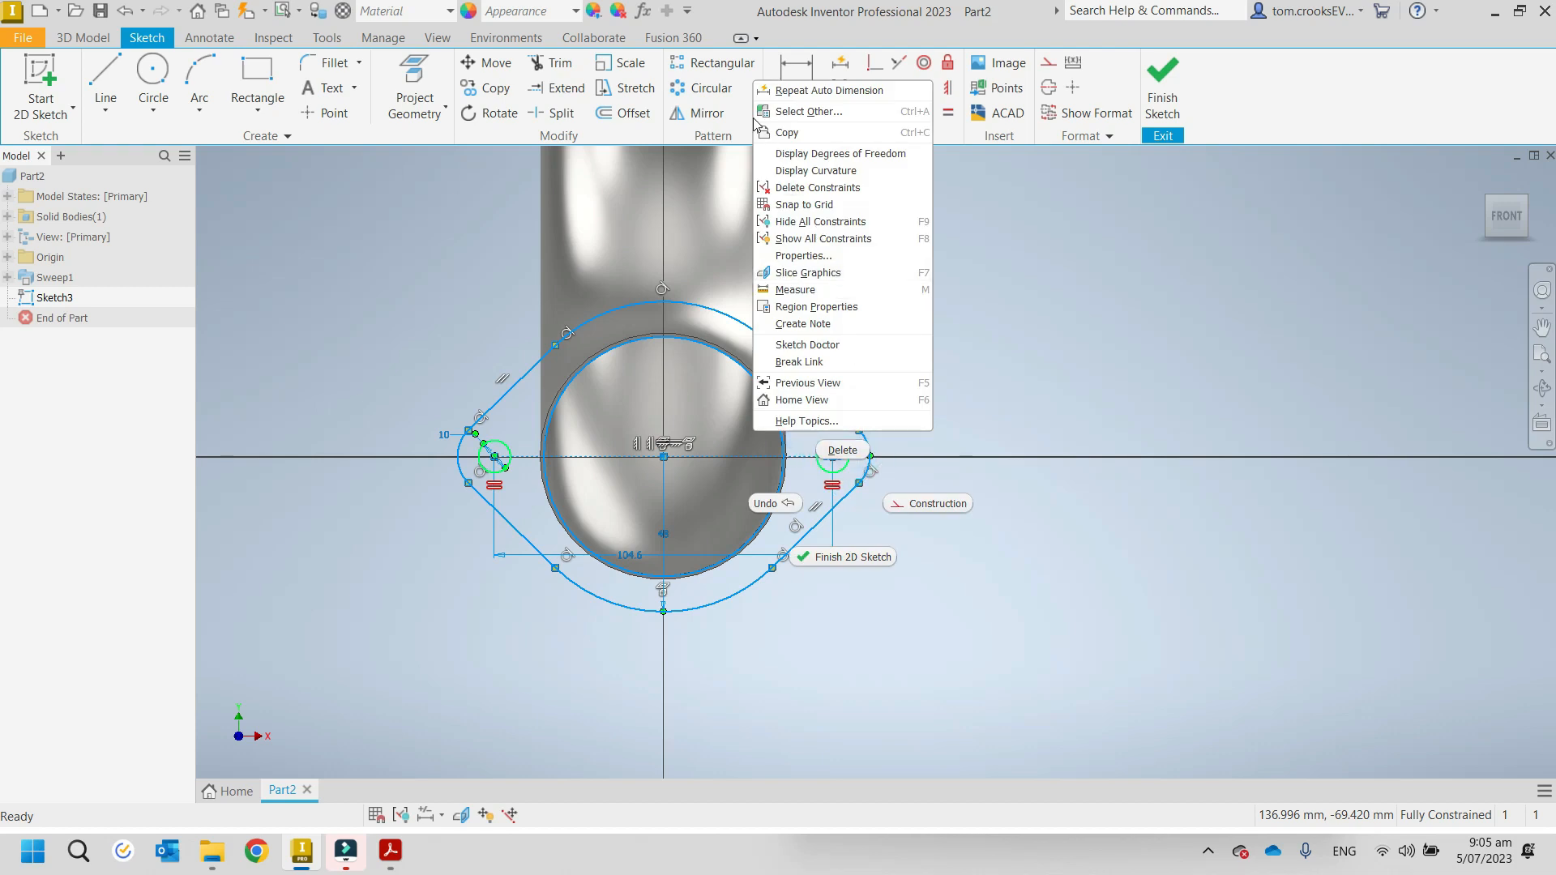
{"action": "left_click", "coordinate": [786, 132]}
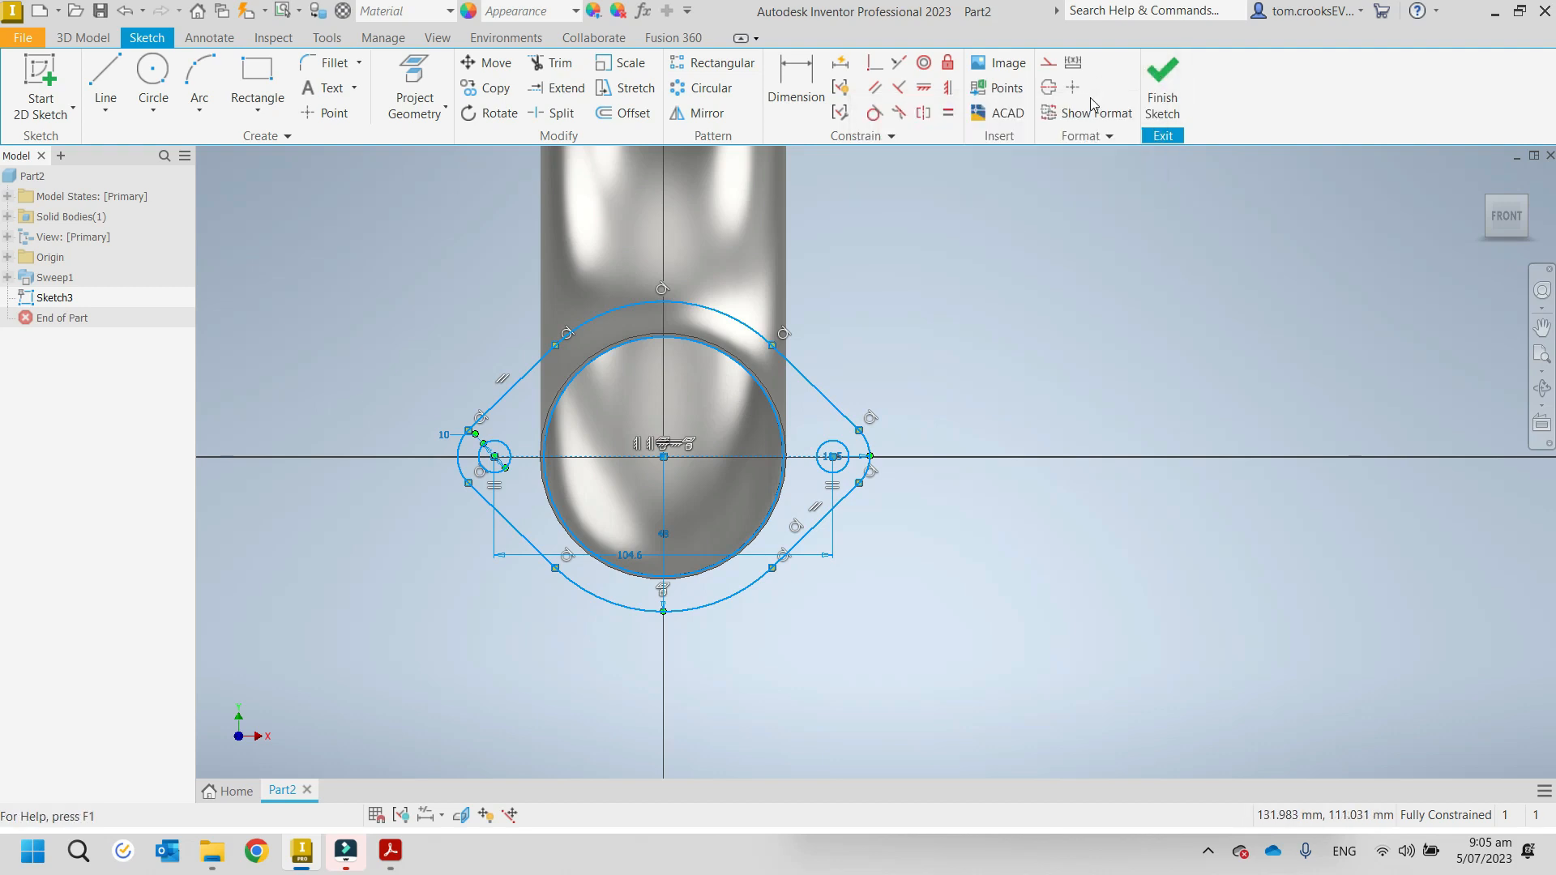
Step: Finish the flange sketch and select the profile around the pipe opening and bolt holes for an Extrude
{"action": "left_click", "coordinate": [1163, 89]}
{"action": "scroll", "coordinate": [886, 497], "scroll_direction": "up", "scroll_amount": 5}
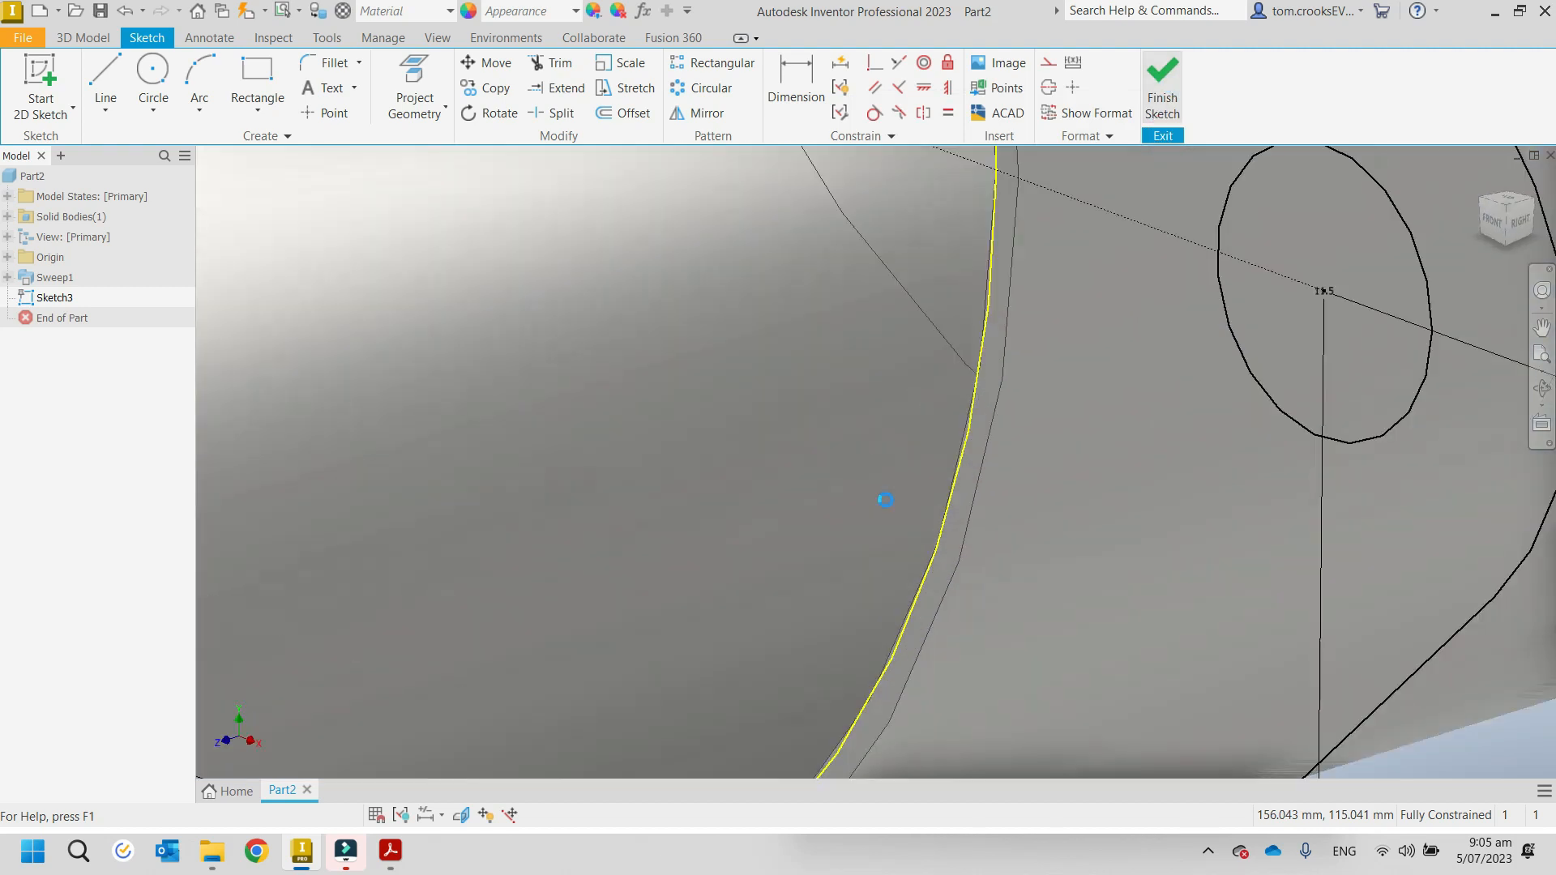
{"action": "scroll", "coordinate": [859, 508], "scroll_direction": "up", "scroll_amount": 8}
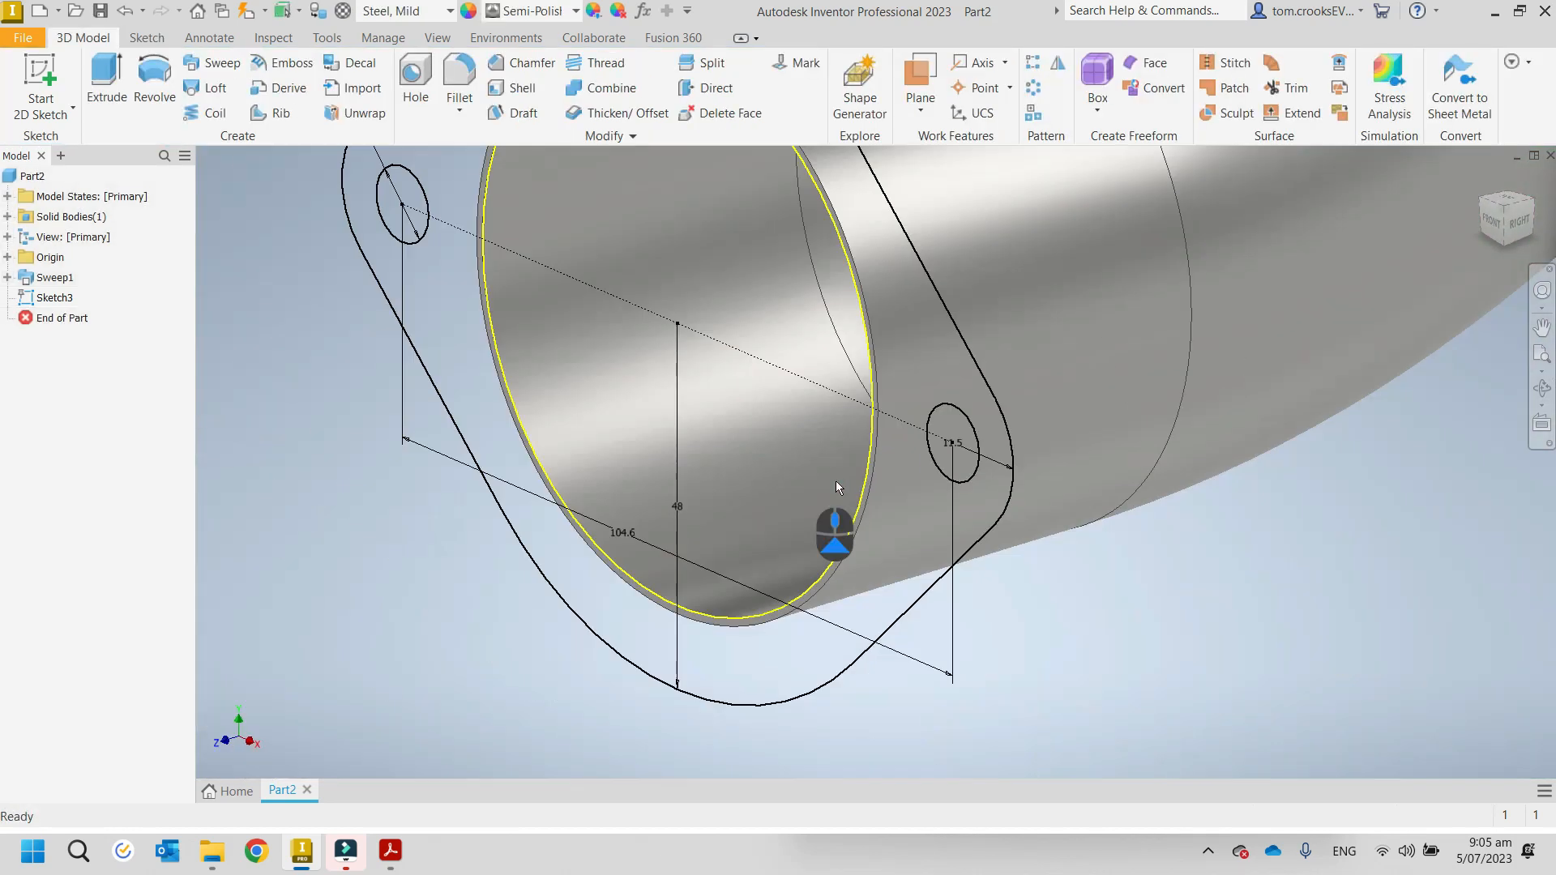
{"action": "left_click", "coordinate": [106, 78]}
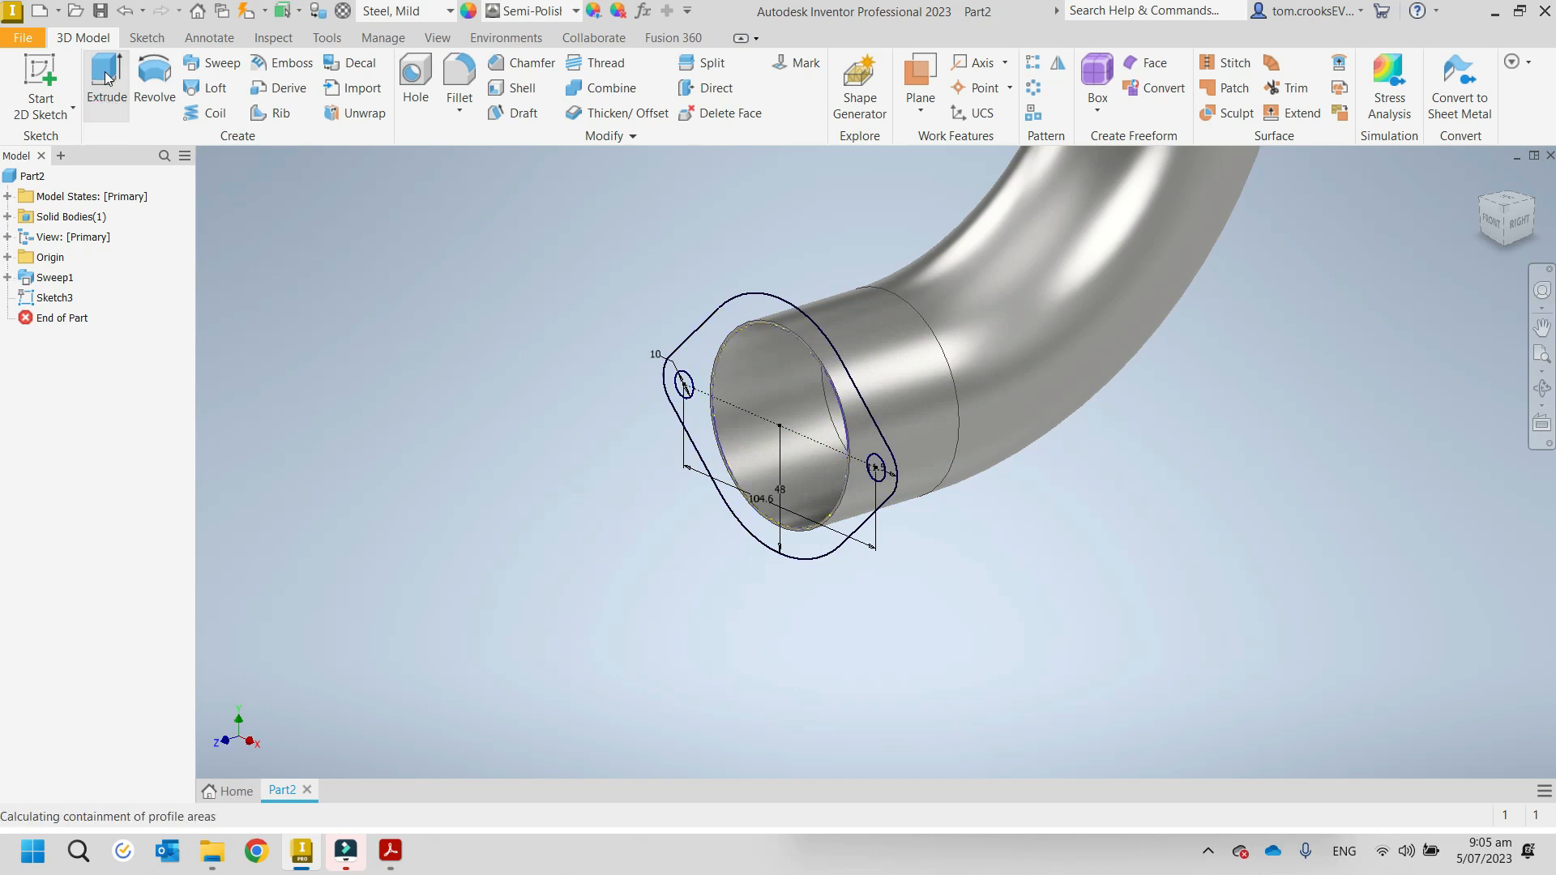
{"action": "left_click", "coordinate": [847, 523]}
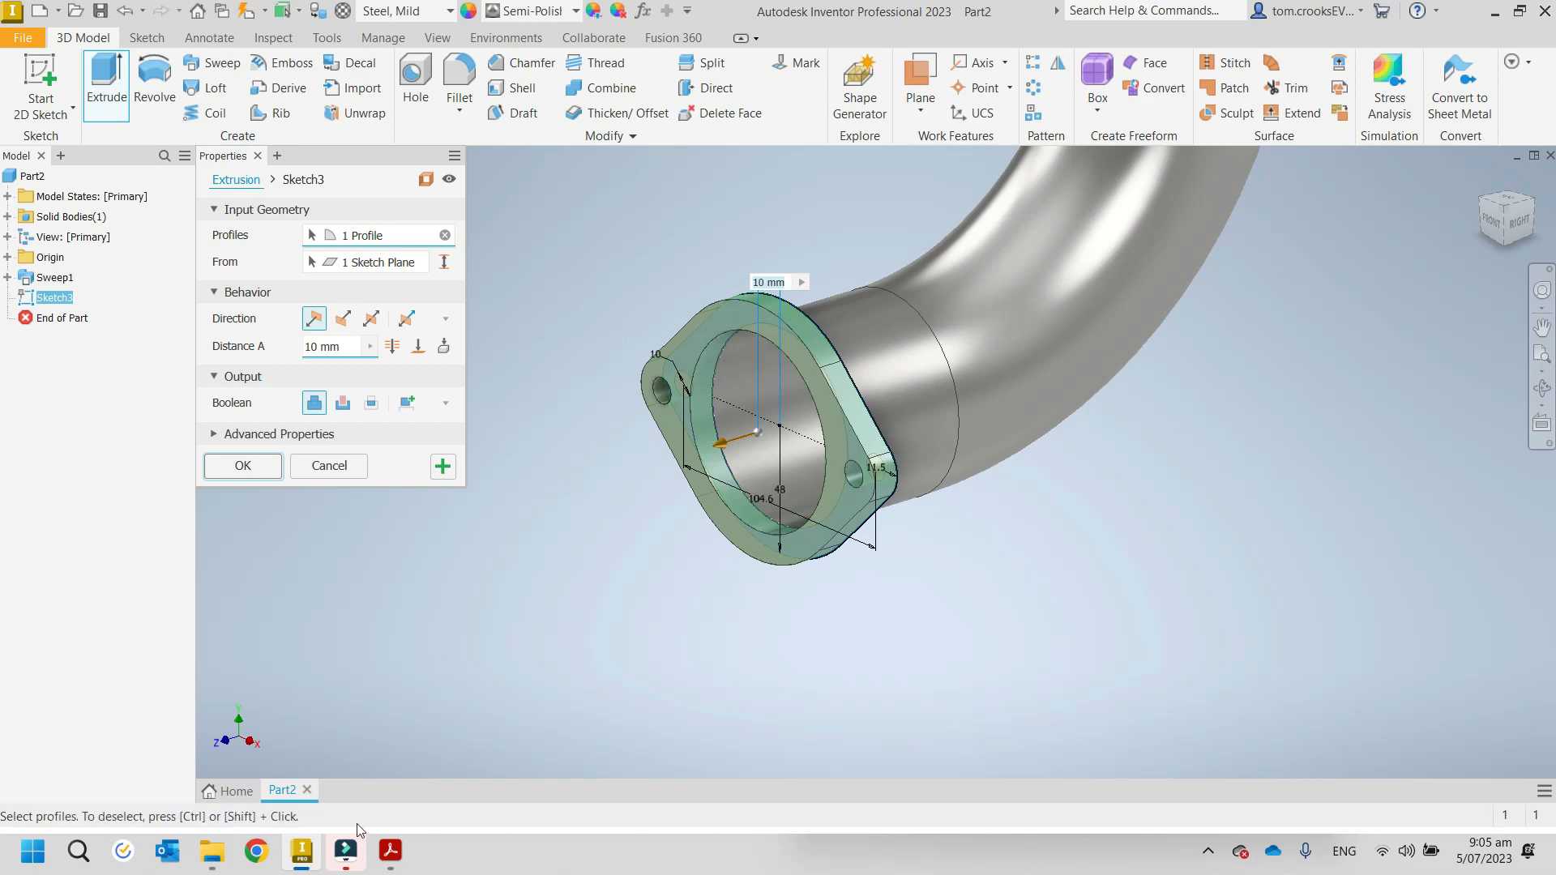
Step: Check the flange thickness in the PDF drawing and extrude the profile 6 mm in the flipped direction along the pipe, joined to the body
{"action": "left_click", "coordinate": [391, 852]}
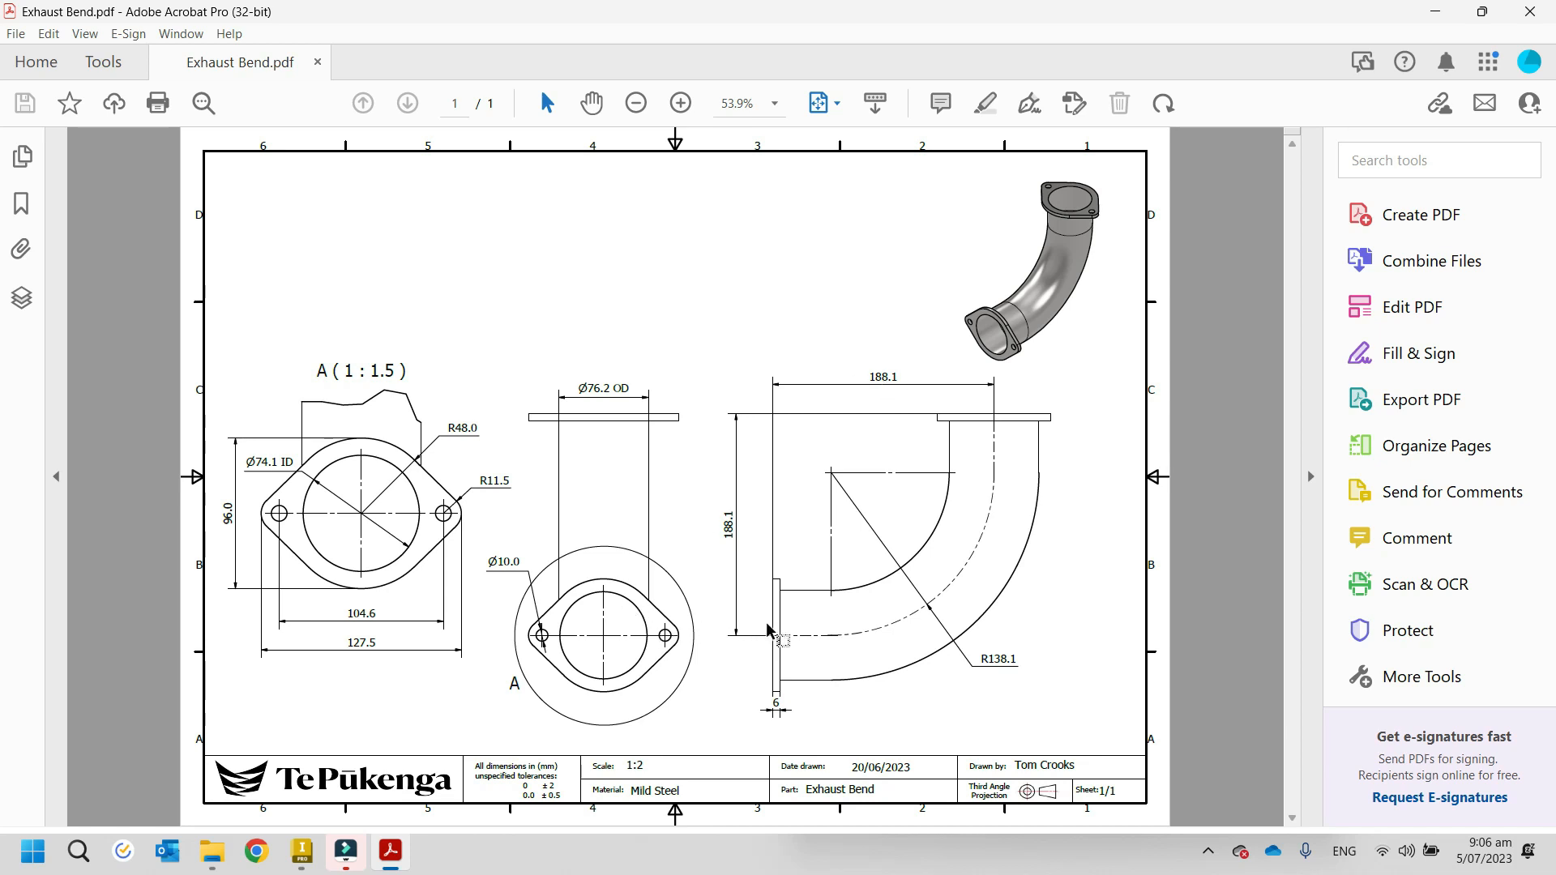
{"action": "left_click", "coordinate": [322, 864]}
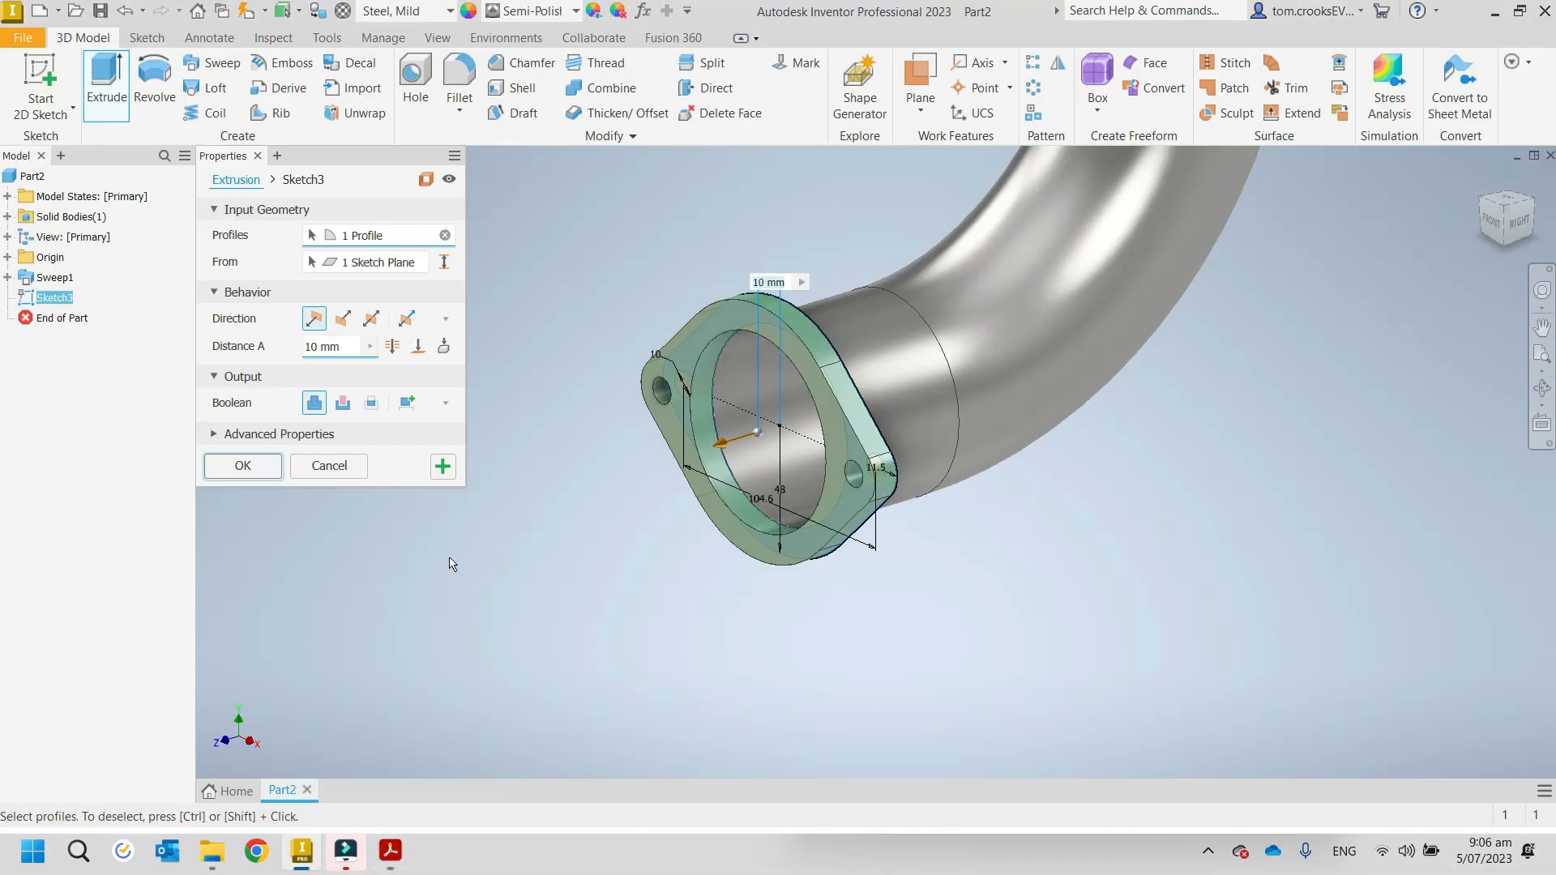
{"action": "left_click", "coordinate": [341, 324]}
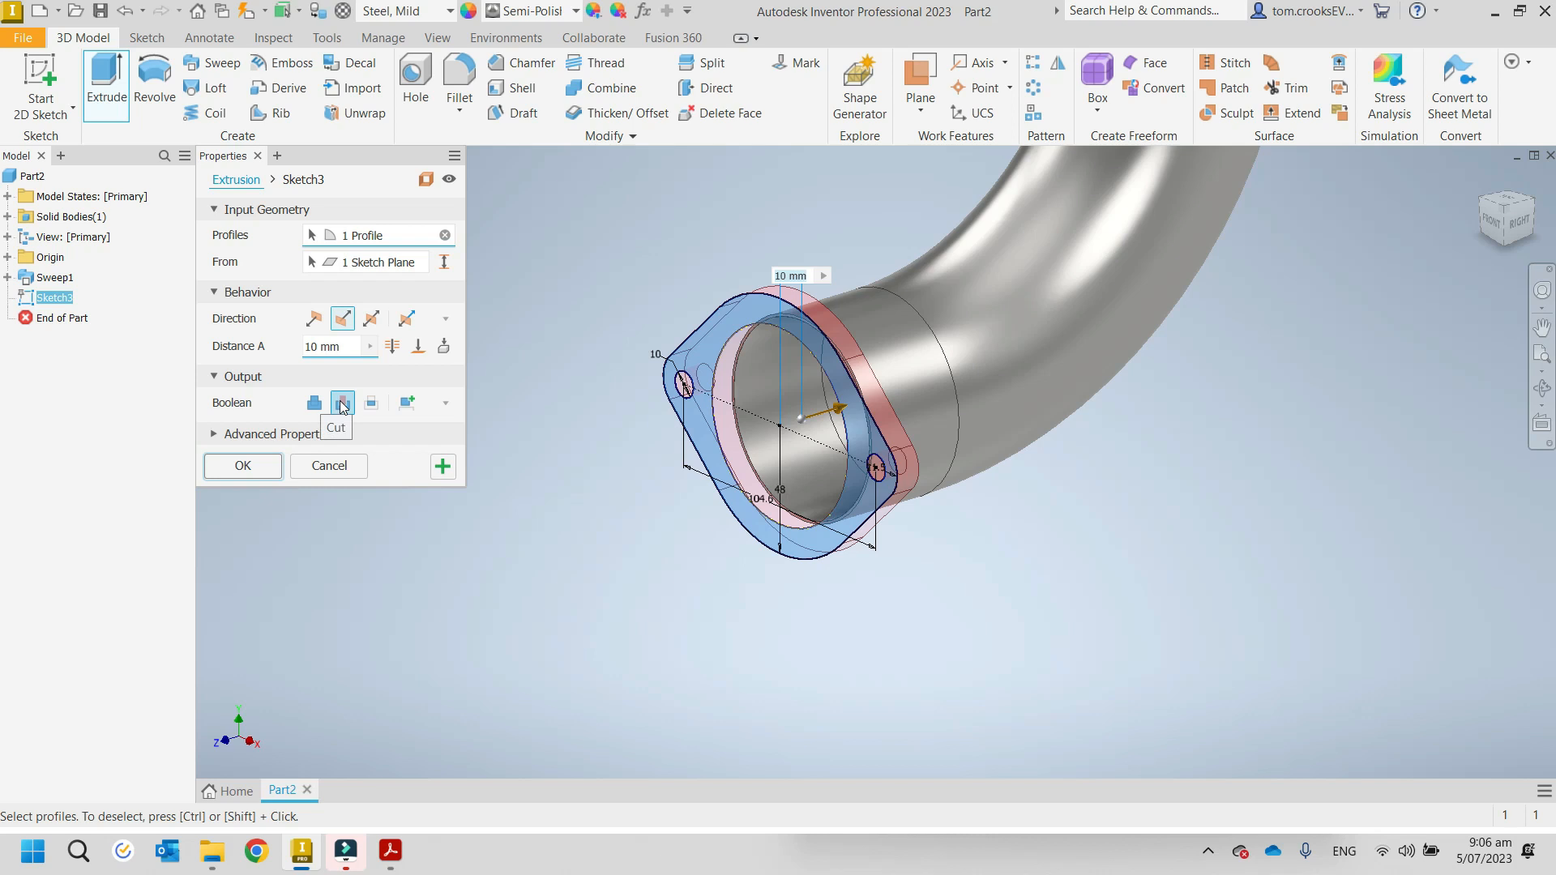
{"action": "left_click", "coordinate": [316, 404]}
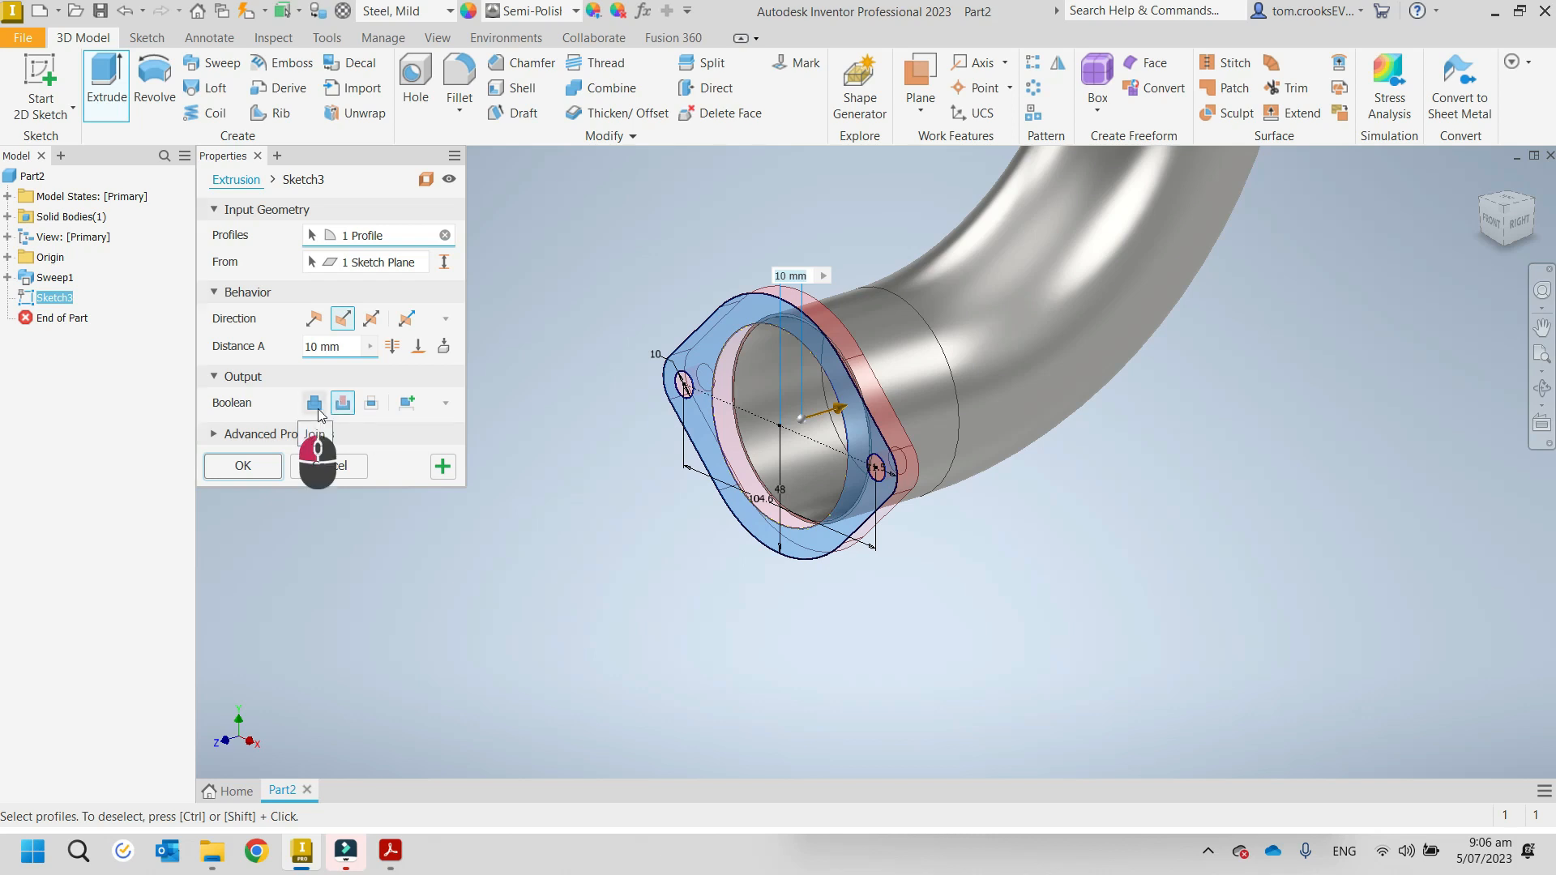
{"action": "left_click", "coordinate": [308, 347]}
{"action": "type", "text": "6"}
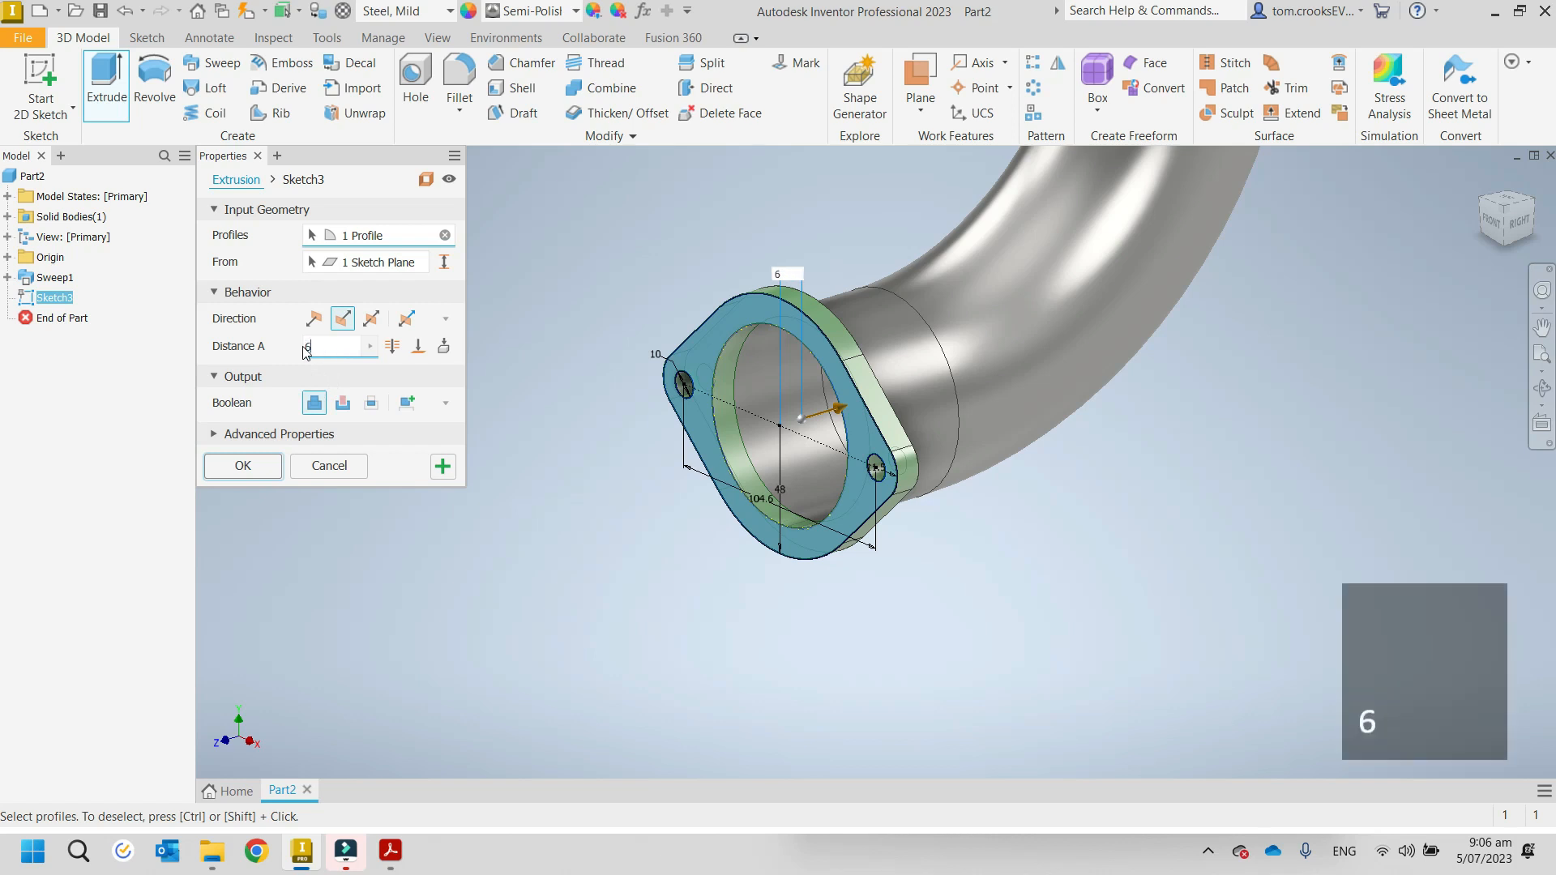
{"action": "left_click", "coordinate": [278, 467]}
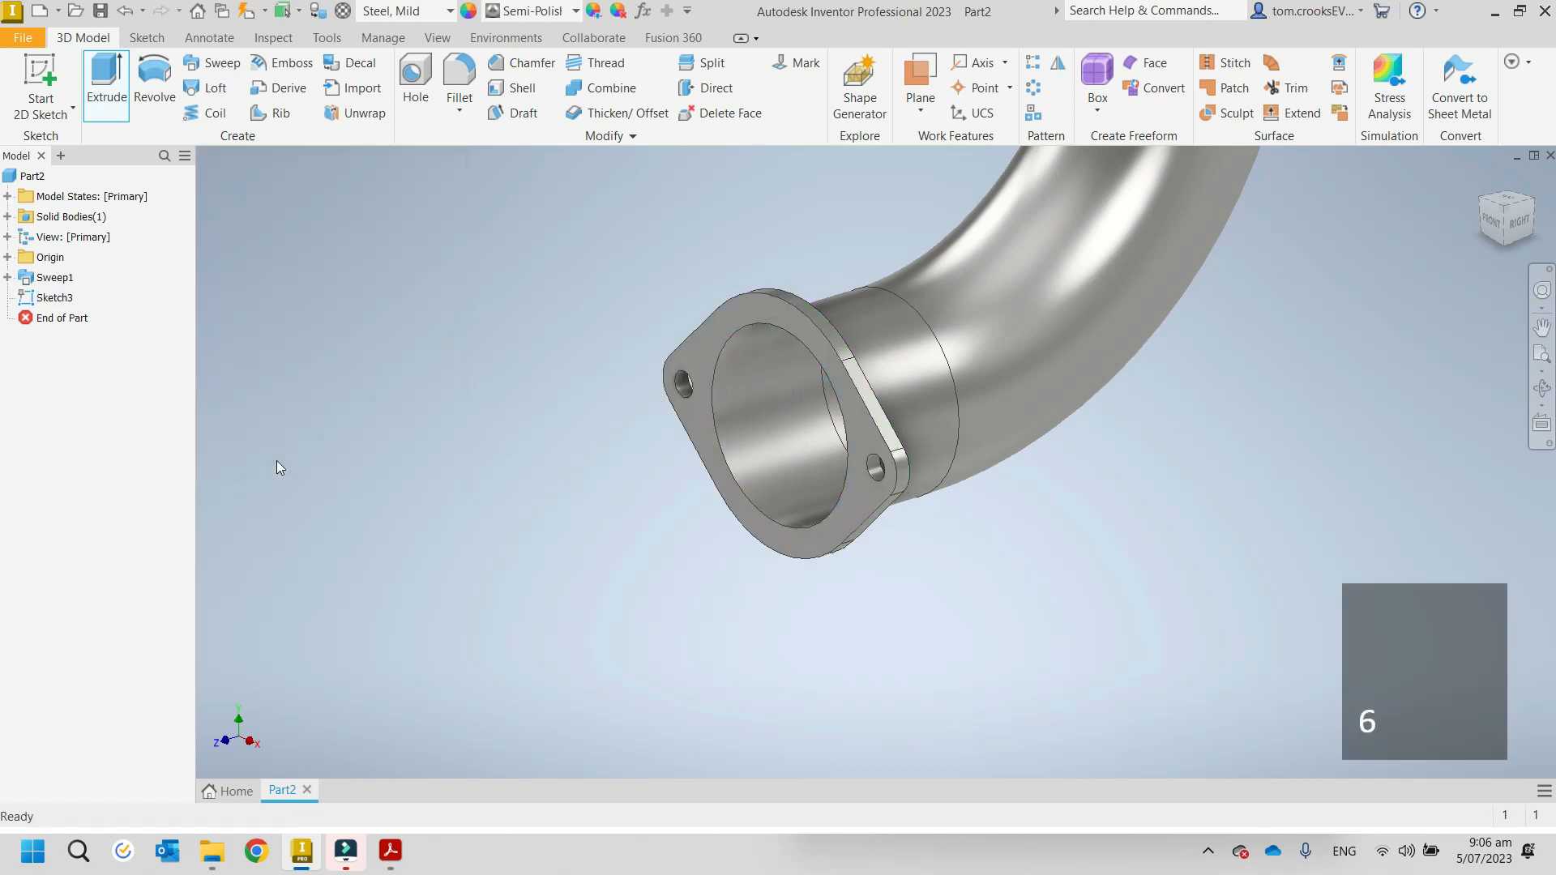
Step: Start a new 2D sketch on the ring-shaped end face at the pipe's upper opening
{"action": "scroll", "coordinate": [543, 438], "scroll_direction": "down", "scroll_amount": 3}
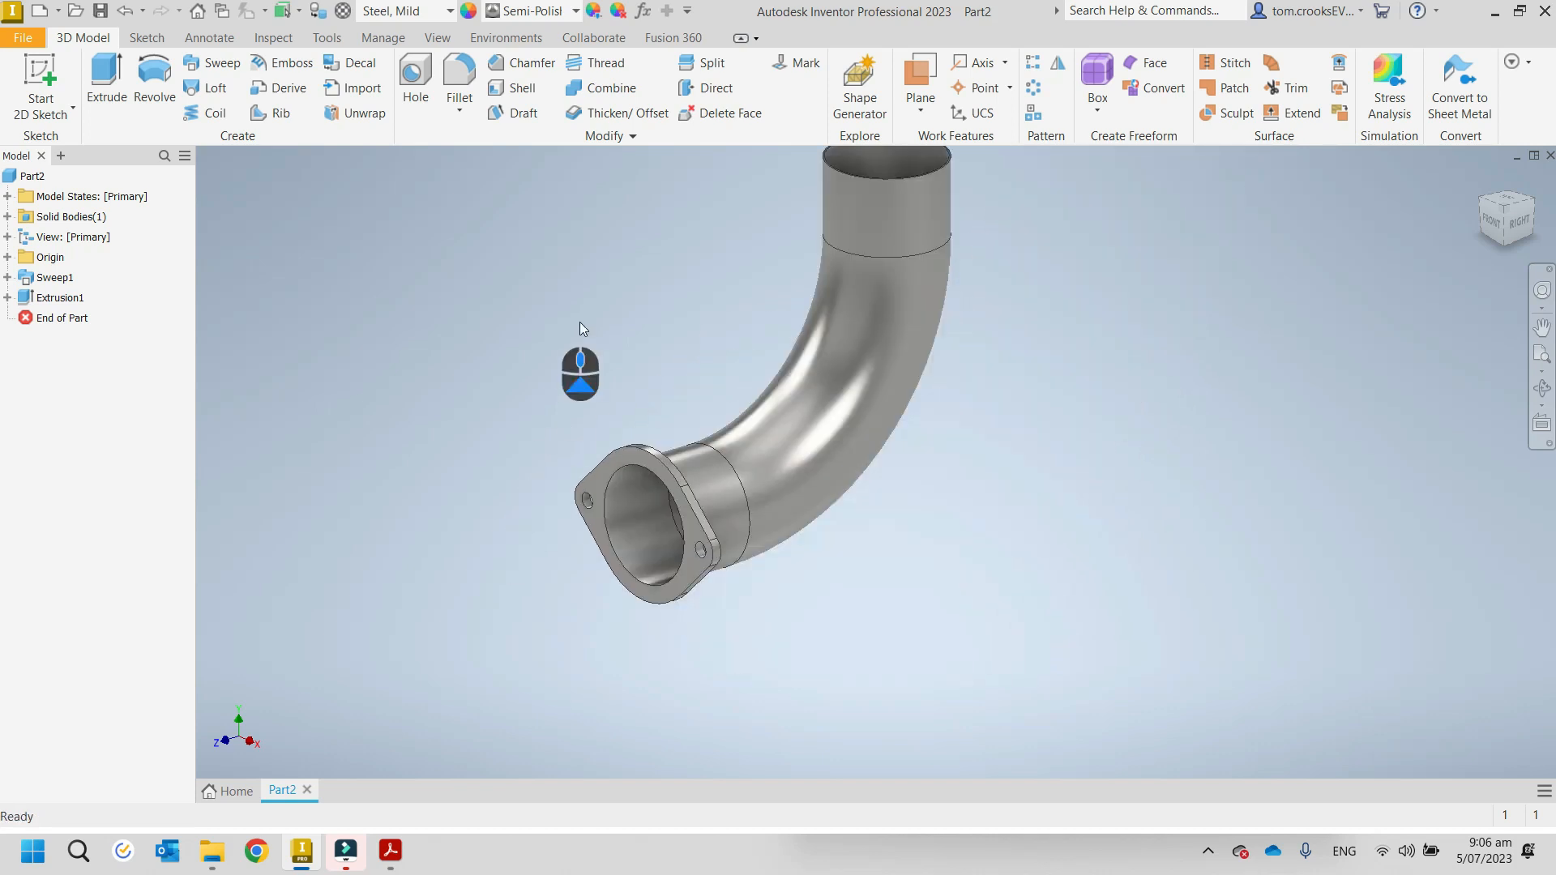
{"action": "middle_click_drag", "start_coordinate": [580, 322], "coordinate": [484, 484]}
{"action": "left_click", "coordinate": [40, 81]}
{"action": "scroll", "coordinate": [715, 316], "scroll_direction": "down", "scroll_amount": 5}
{"action": "scroll", "coordinate": [714, 316], "scroll_direction": "down", "scroll_amount": 5}
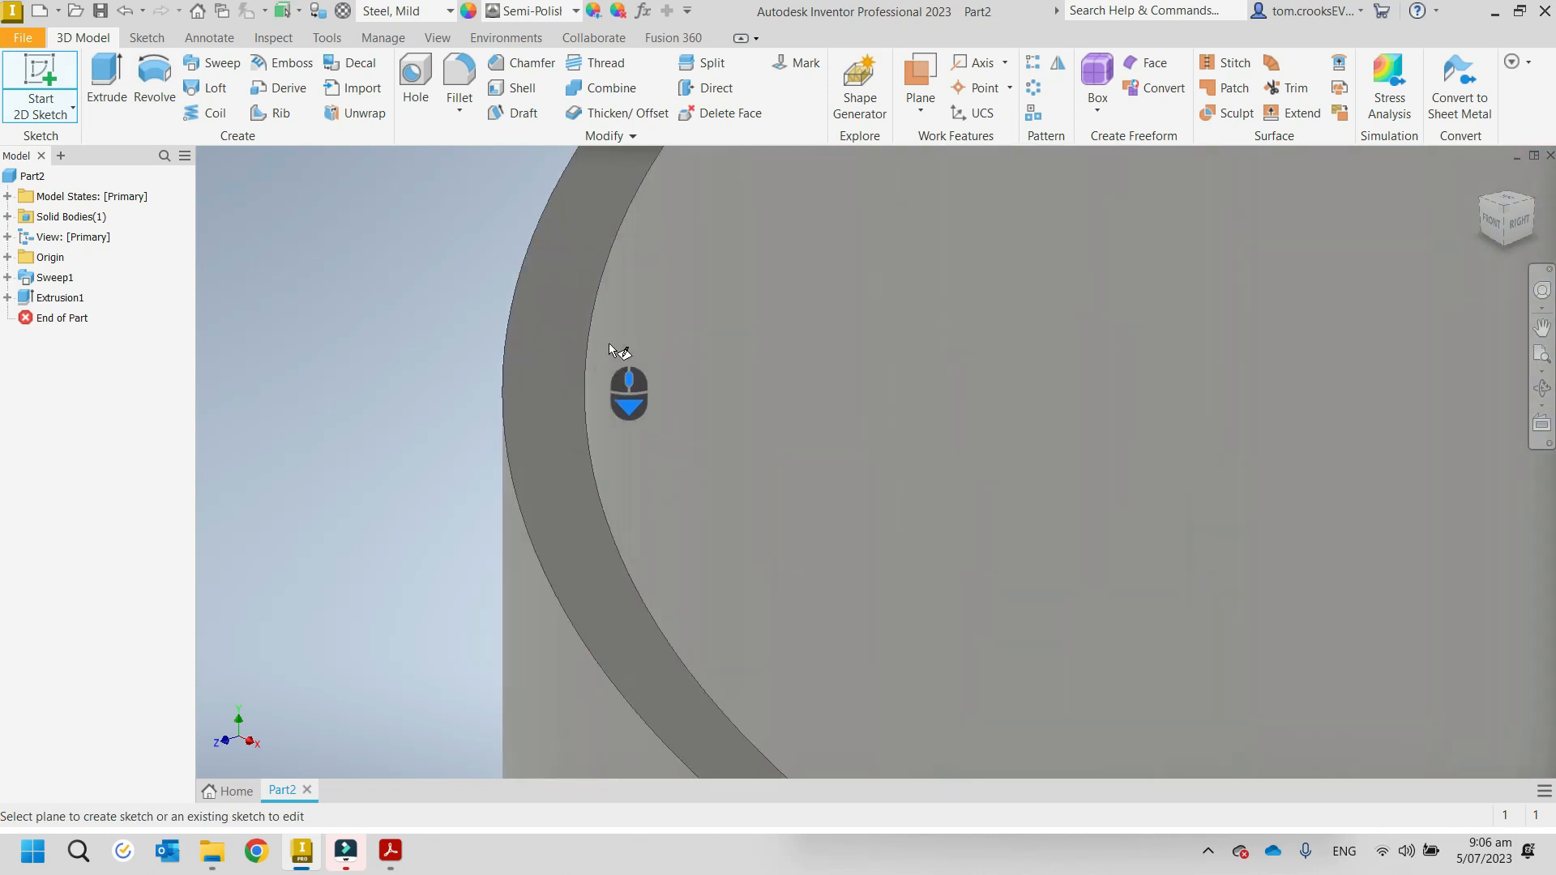
{"action": "left_click", "coordinate": [557, 345]}
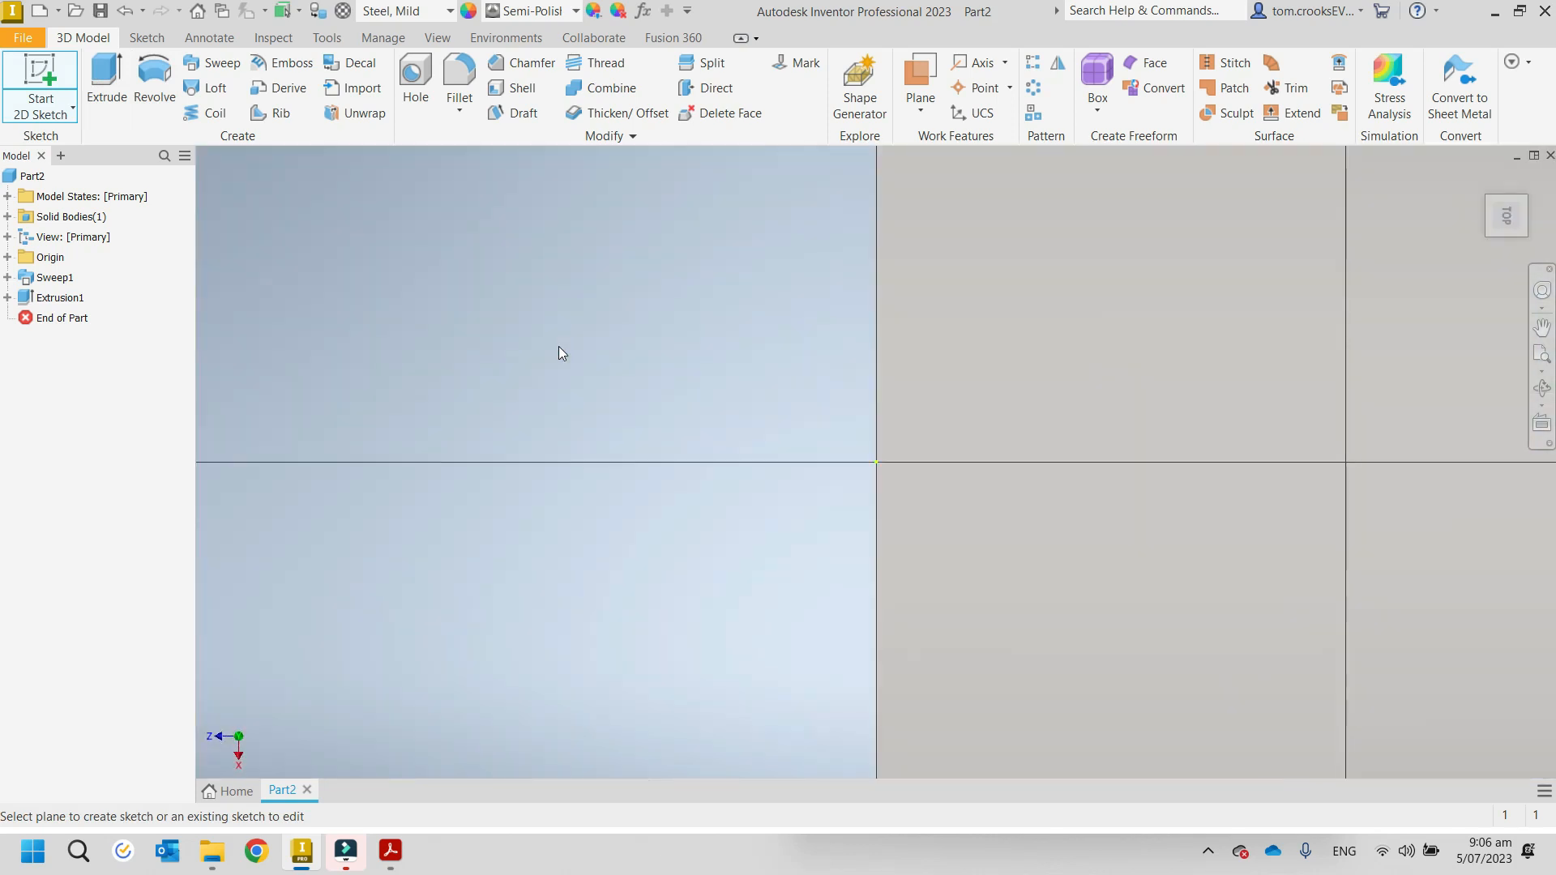
Step: Project the outer edge of the pipe's upper opening into the new sketch and end the Project Geometry command
{"action": "scroll", "coordinate": [558, 353], "scroll_direction": "up", "scroll_amount": 4}
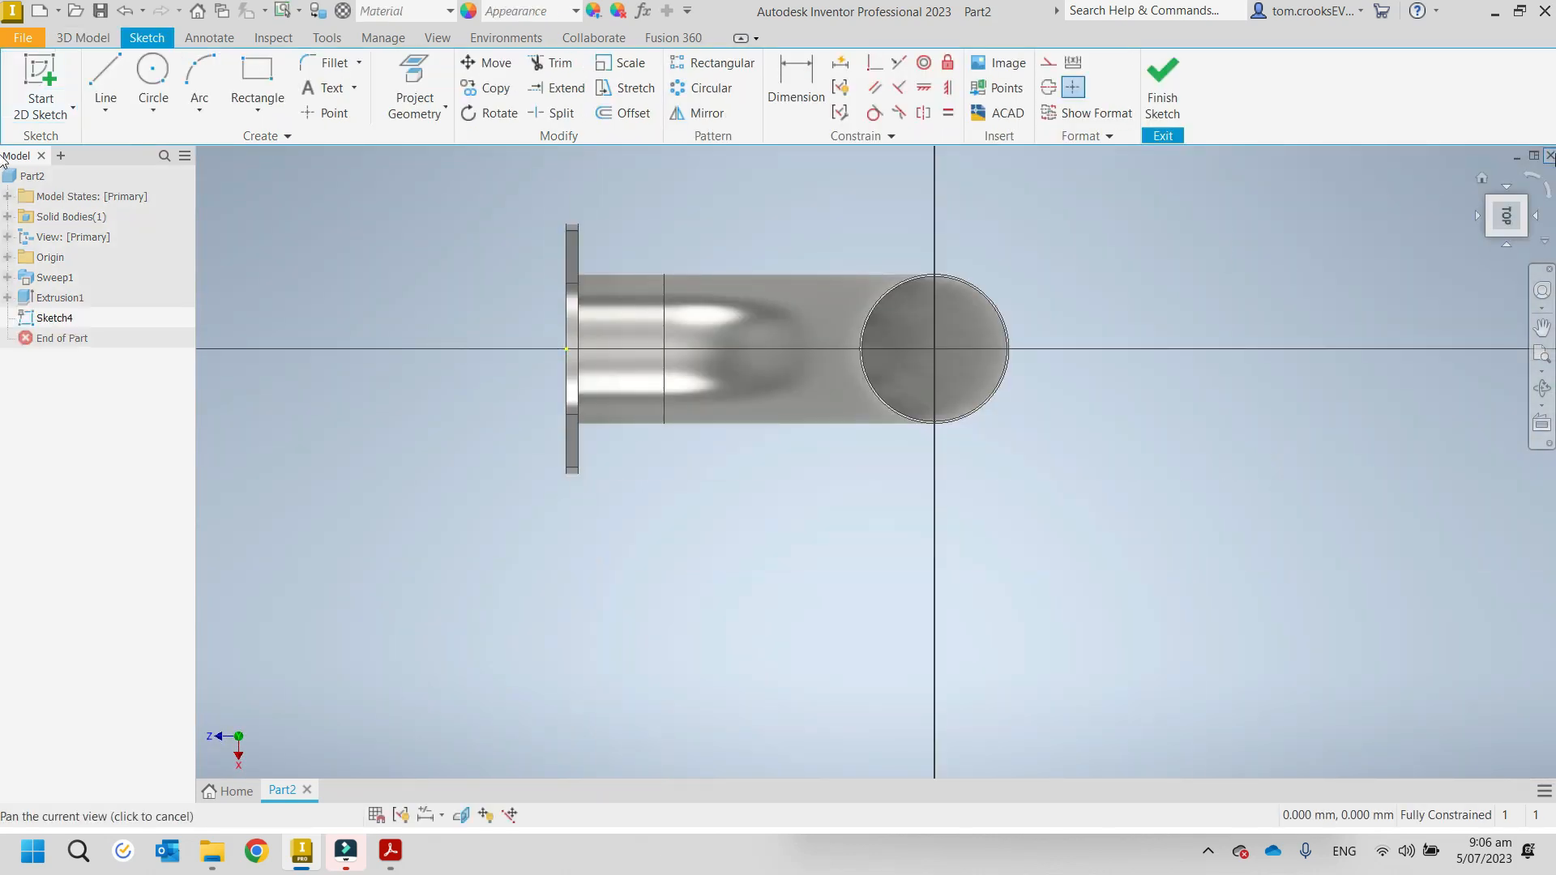
{"action": "left_click", "coordinate": [1529, 175]}
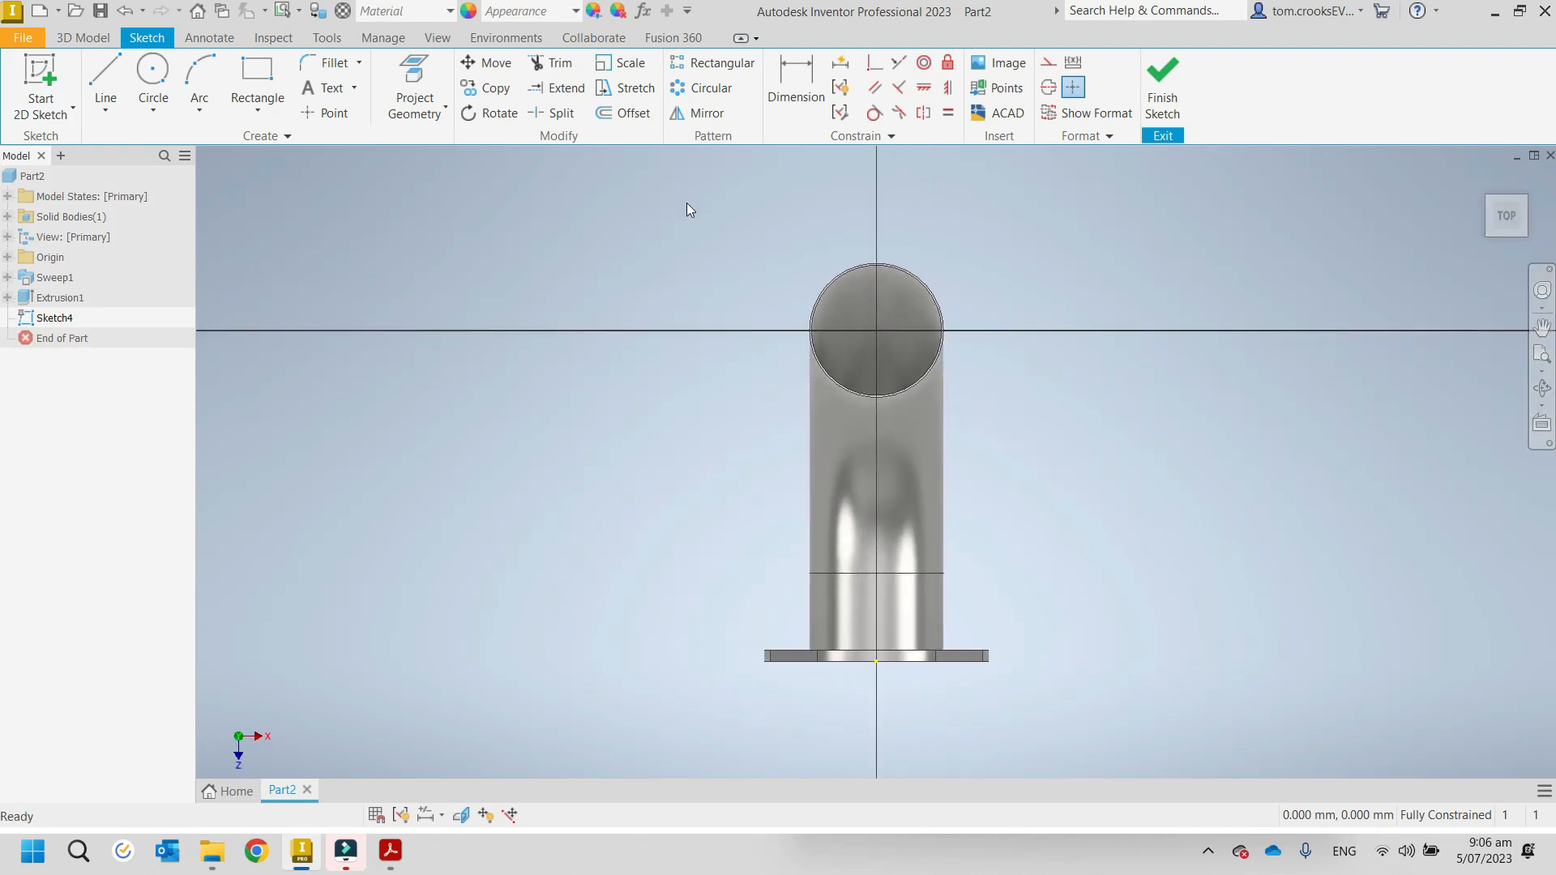
{"action": "left_click", "coordinate": [414, 89]}
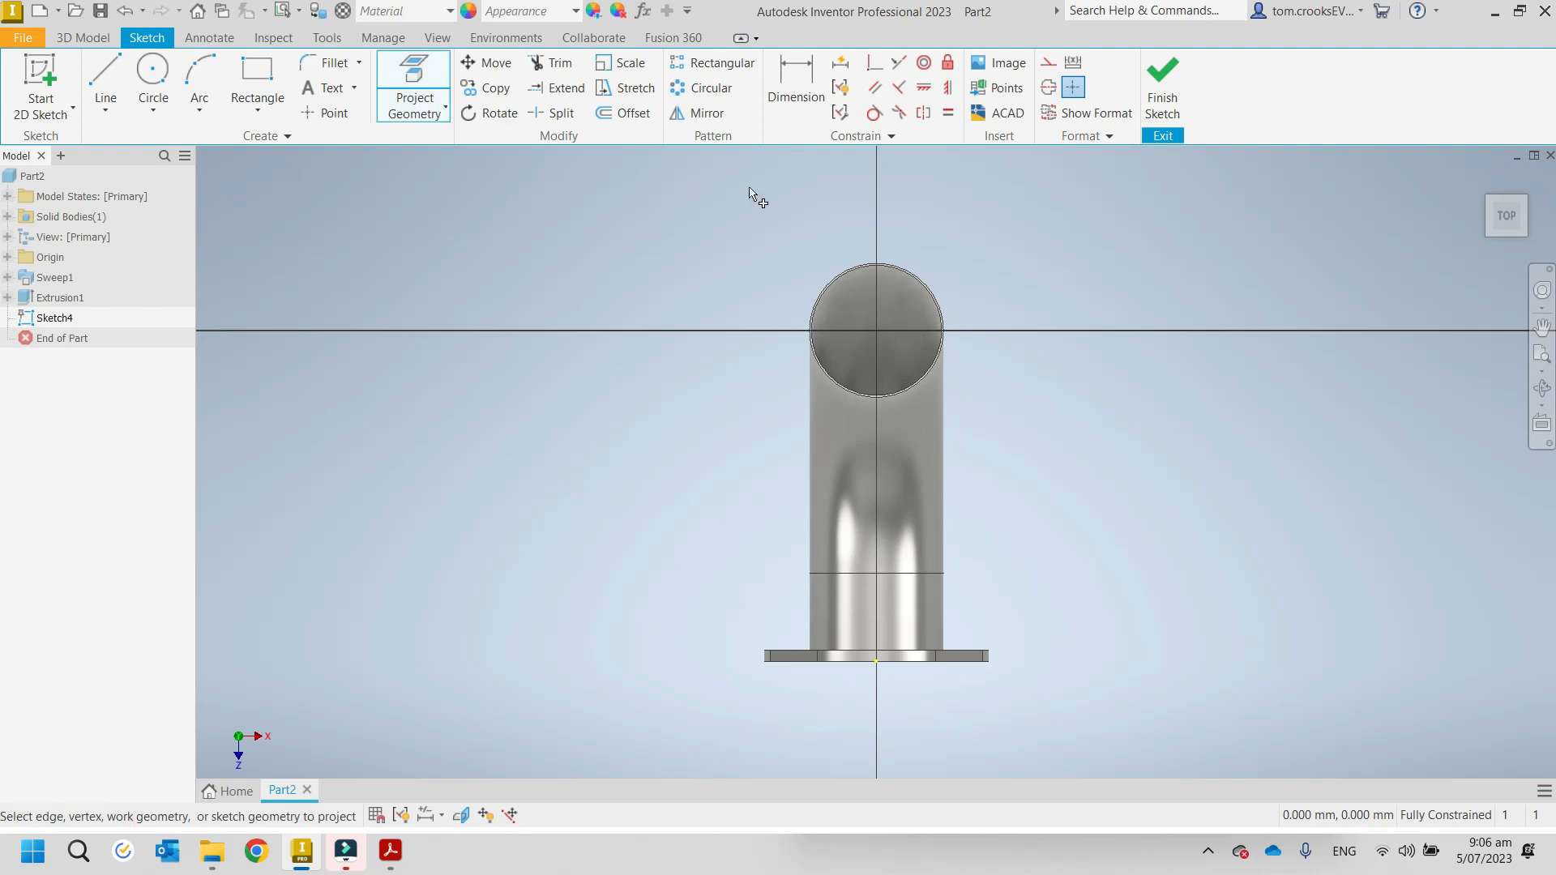
{"action": "left_click", "coordinate": [854, 265]}
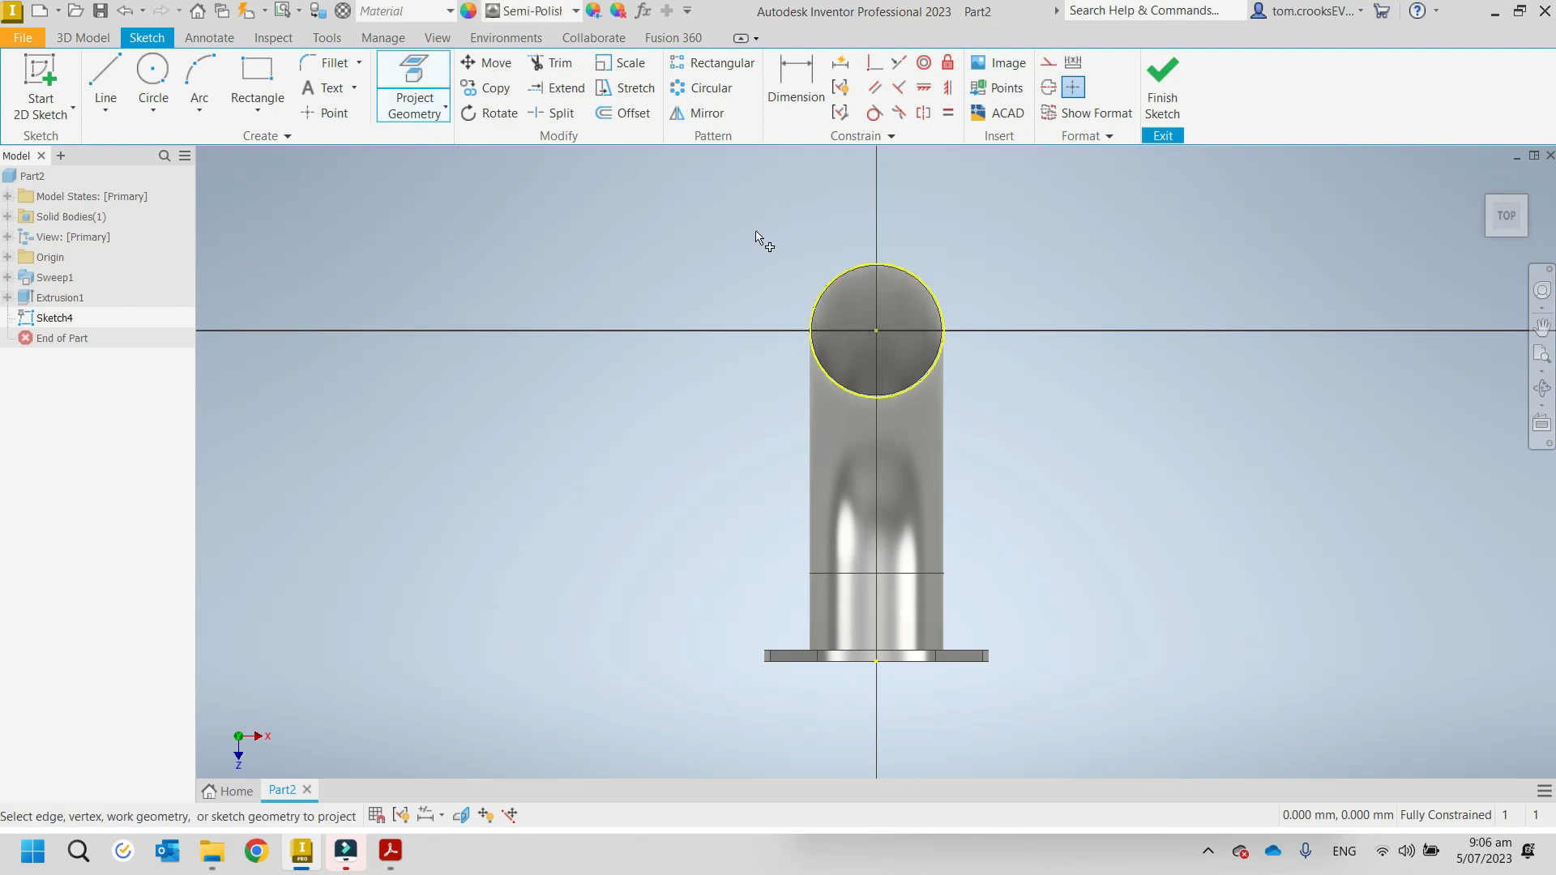
{"action": "right_click", "coordinate": [584, 212]}
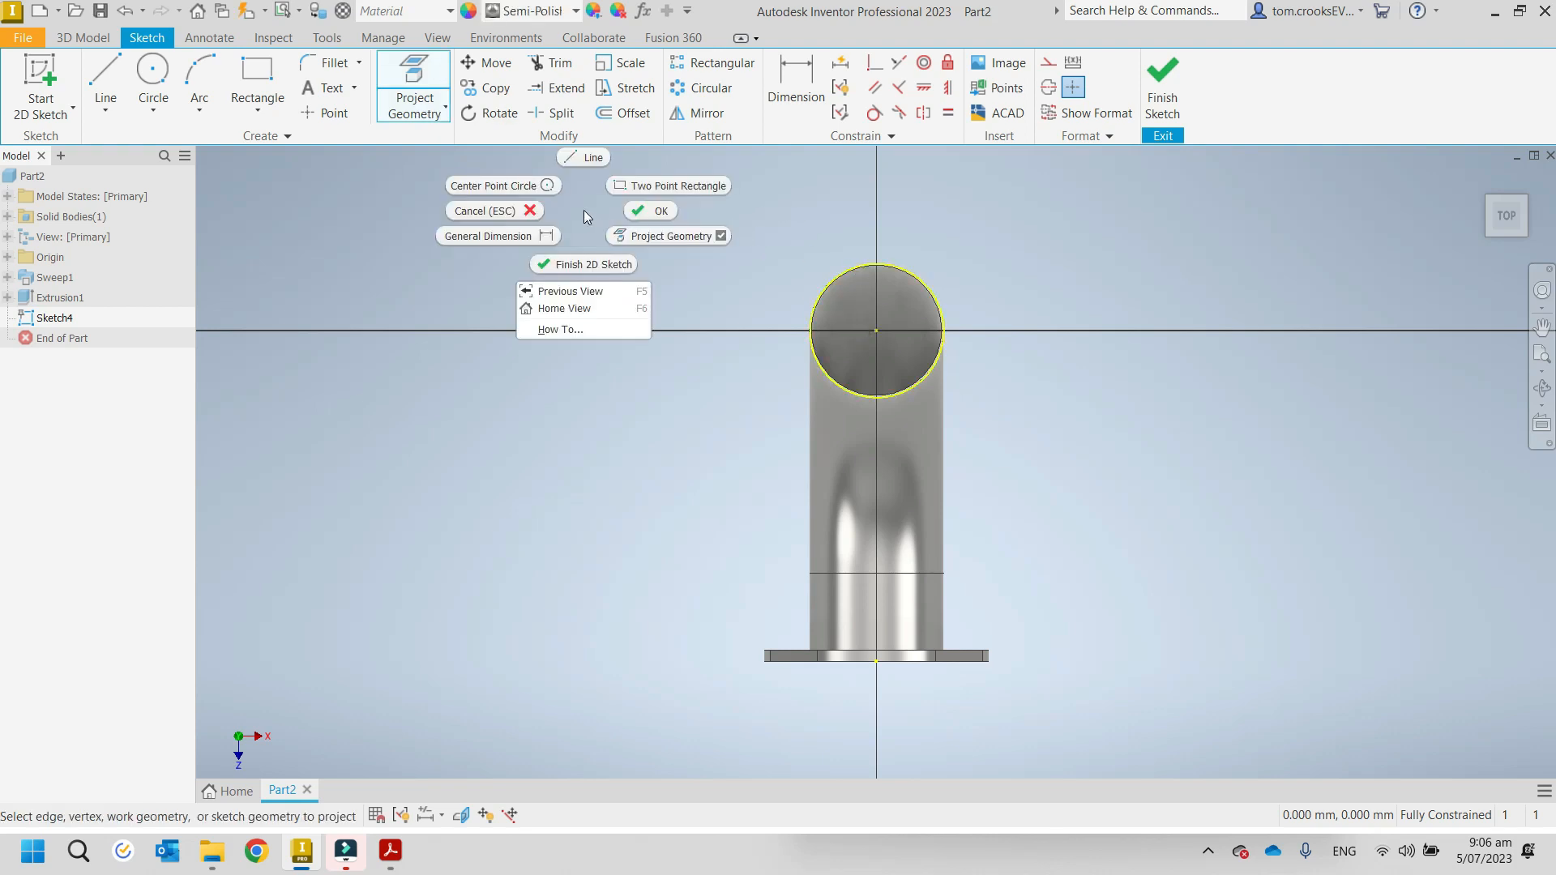
{"action": "key", "text": "Escape"}
{"action": "right_click", "coordinate": [596, 222]}
{"action": "key", "text": "Escape"}
{"action": "key", "text": "Escape"}
Step: Paste the copied flange sketch, with its holes and dimensions, around the pipe's upper opening
{"action": "right_click", "coordinate": [634, 294]}
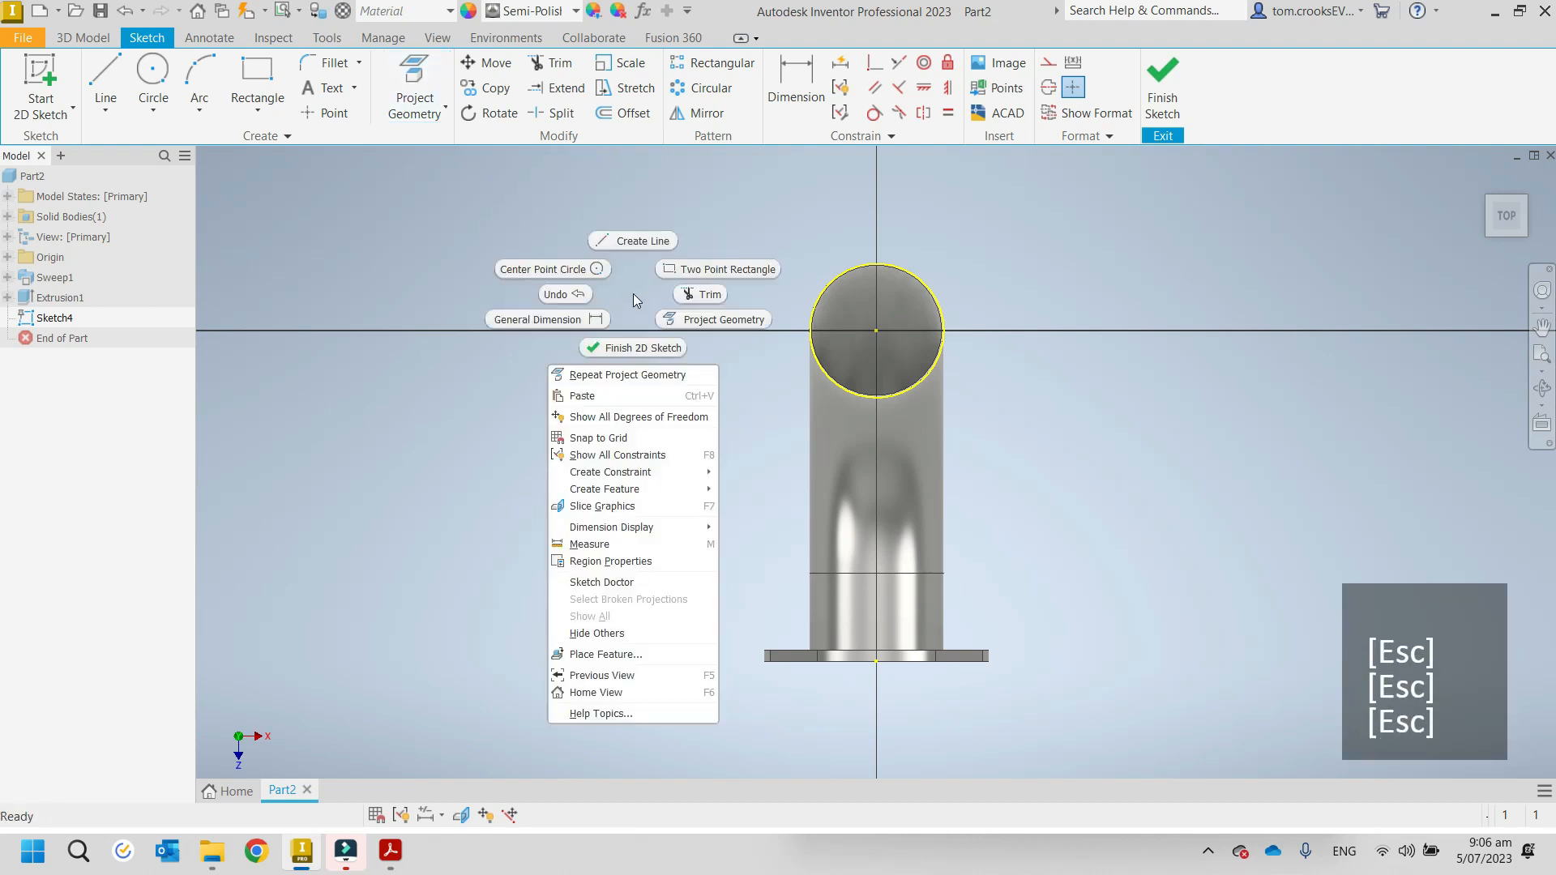
{"action": "left_click", "coordinate": [591, 396]}
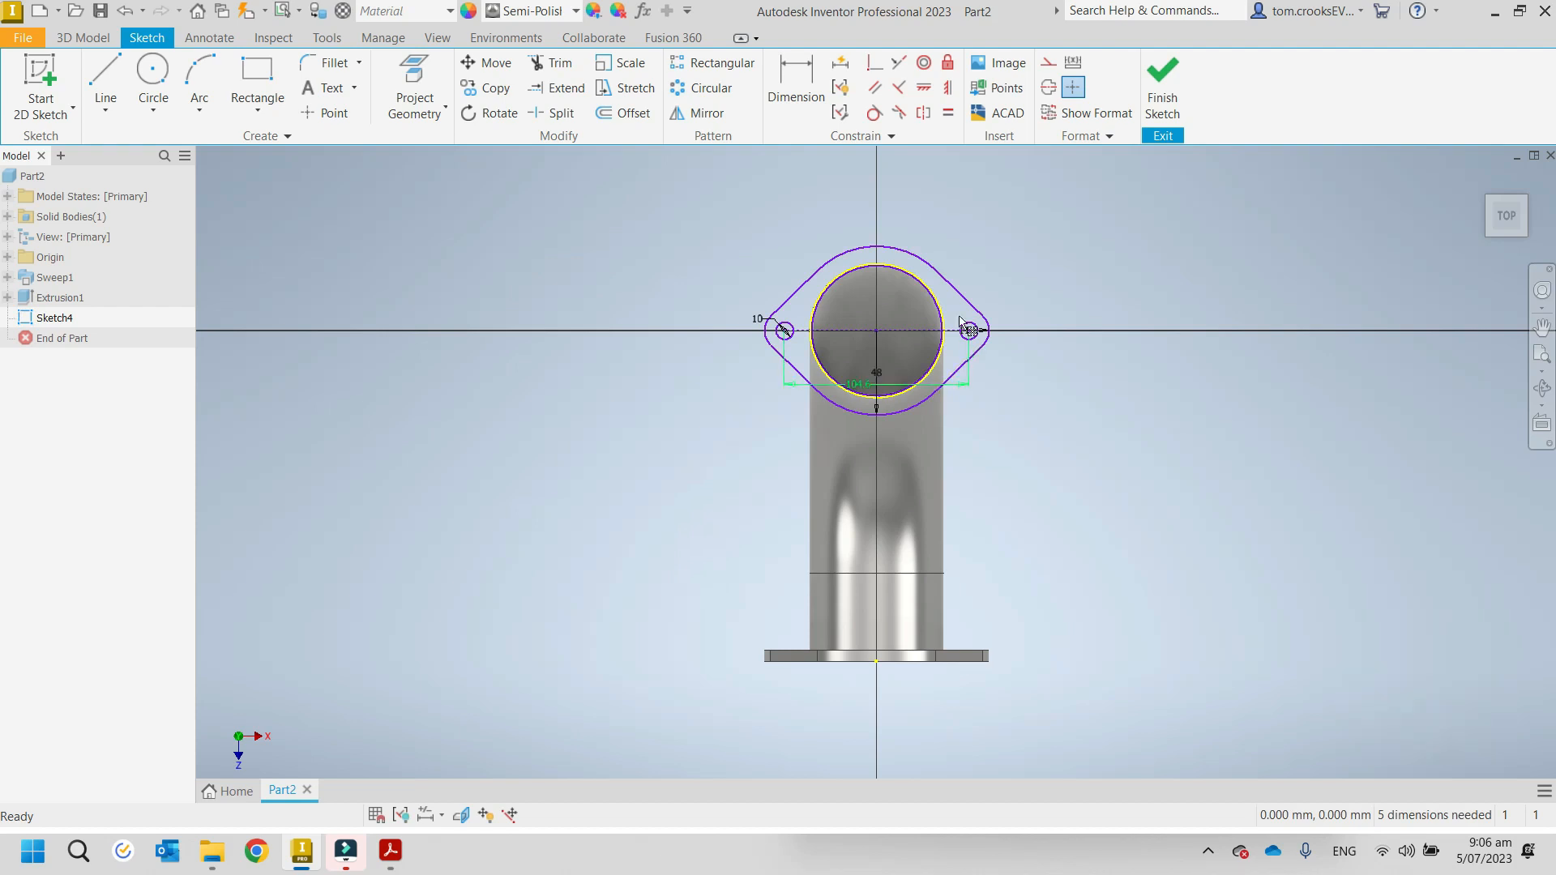
{"action": "scroll", "coordinate": [849, 385], "scroll_direction": "up", "scroll_amount": 5}
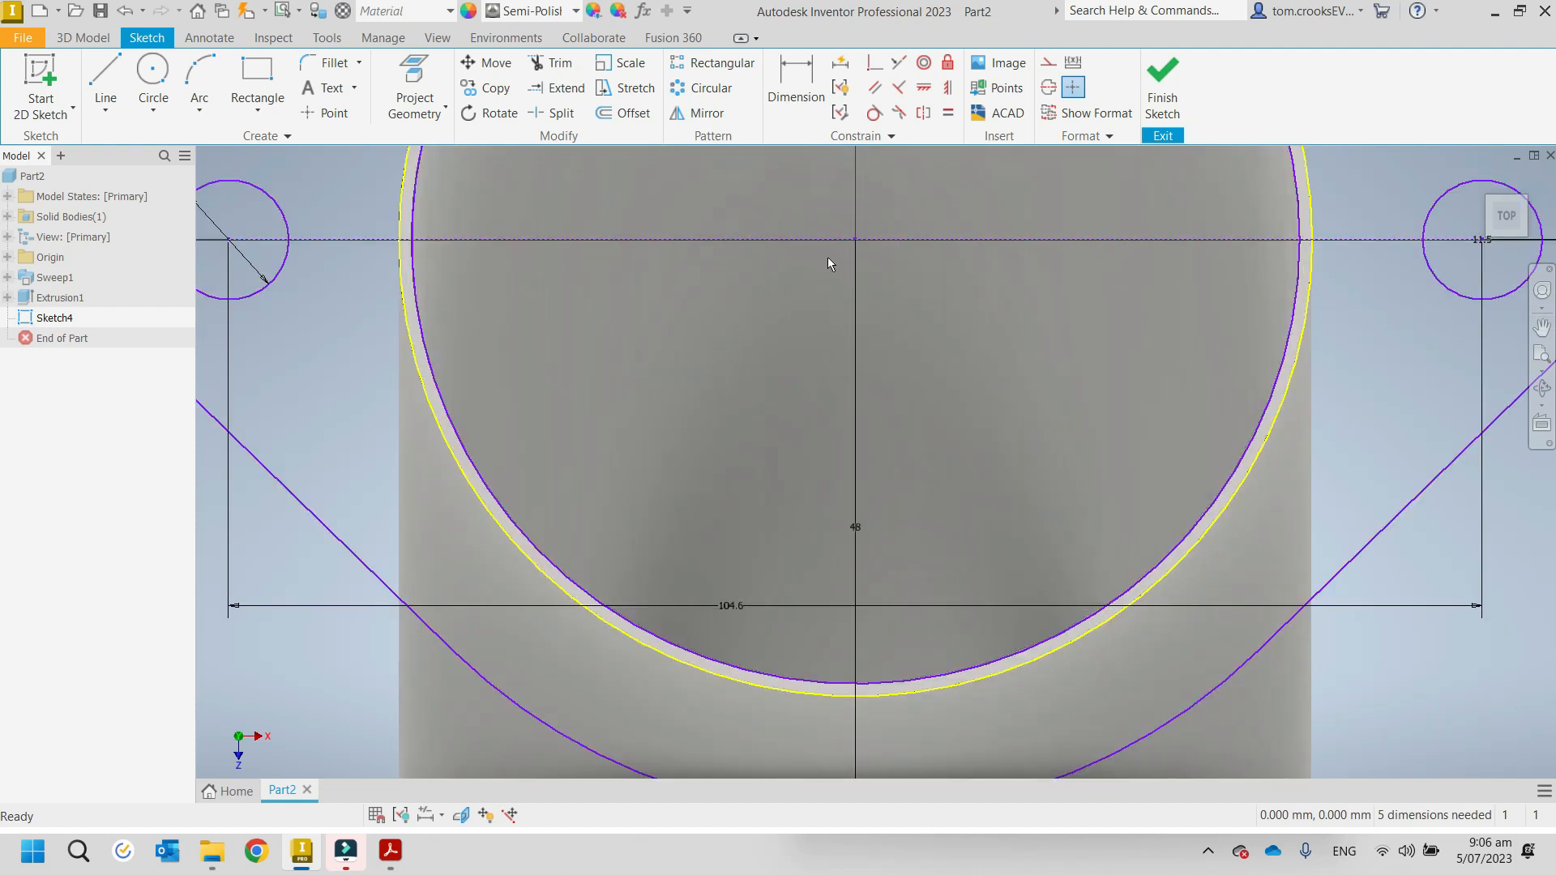
{"action": "scroll", "coordinate": [805, 201], "scroll_direction": "down", "scroll_amount": 2}
{"action": "middle_click_drag", "start_coordinate": [805, 201], "coordinate": [757, 356]}
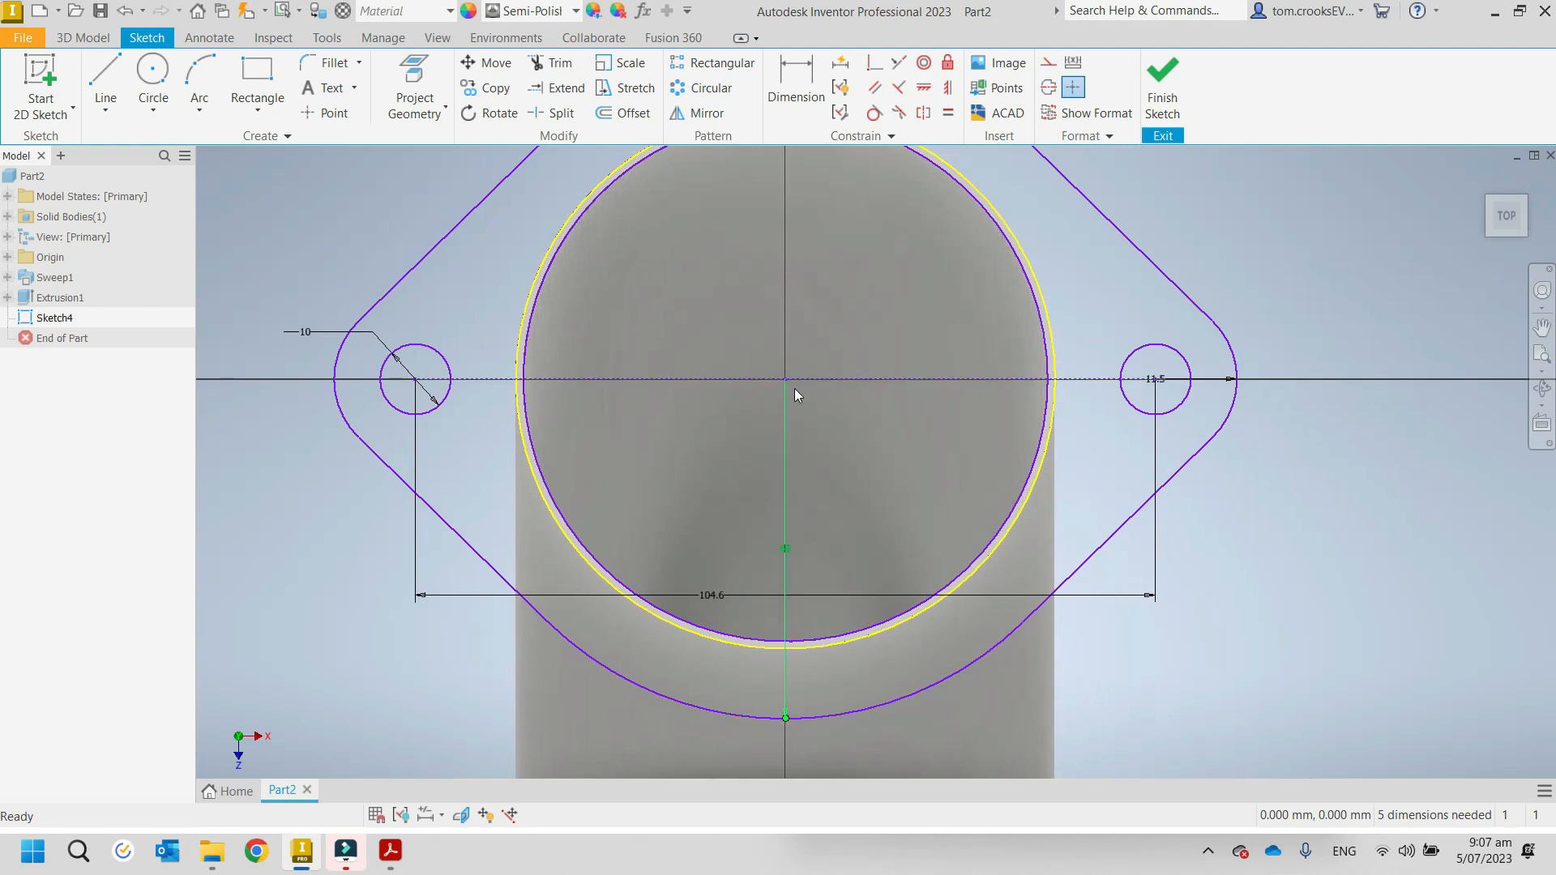
{"action": "scroll", "coordinate": [708, 390], "scroll_direction": "down", "scroll_amount": 2}
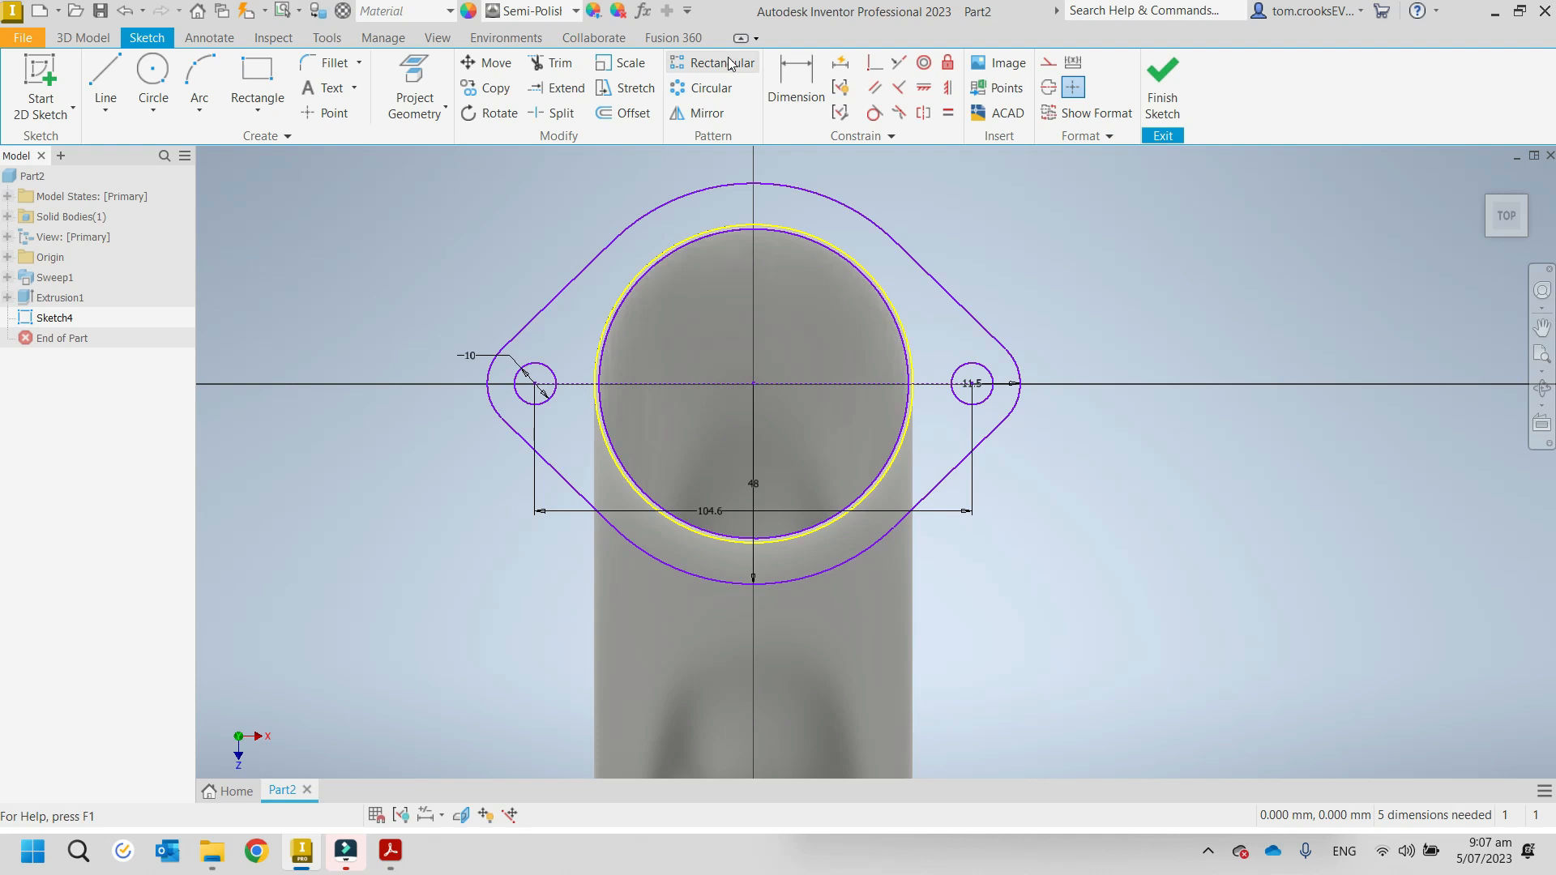
Step: Apply Auto Dimension with dimensions and constraints to the pasted flange sketch to define it fully
{"action": "left_click", "coordinate": [840, 70]}
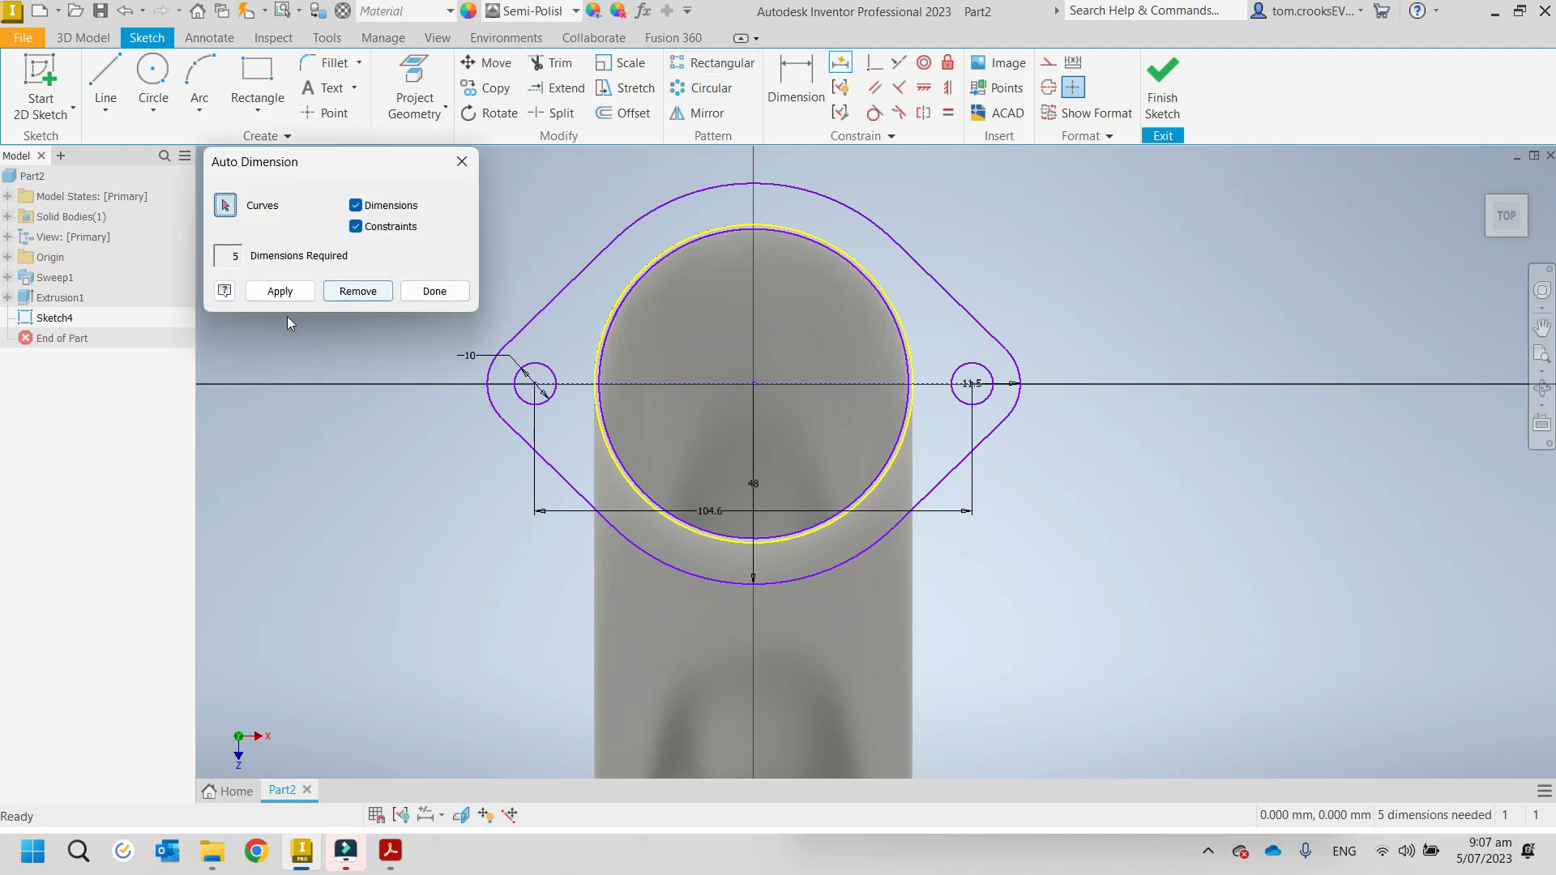
{"action": "left_click", "coordinate": [280, 291]}
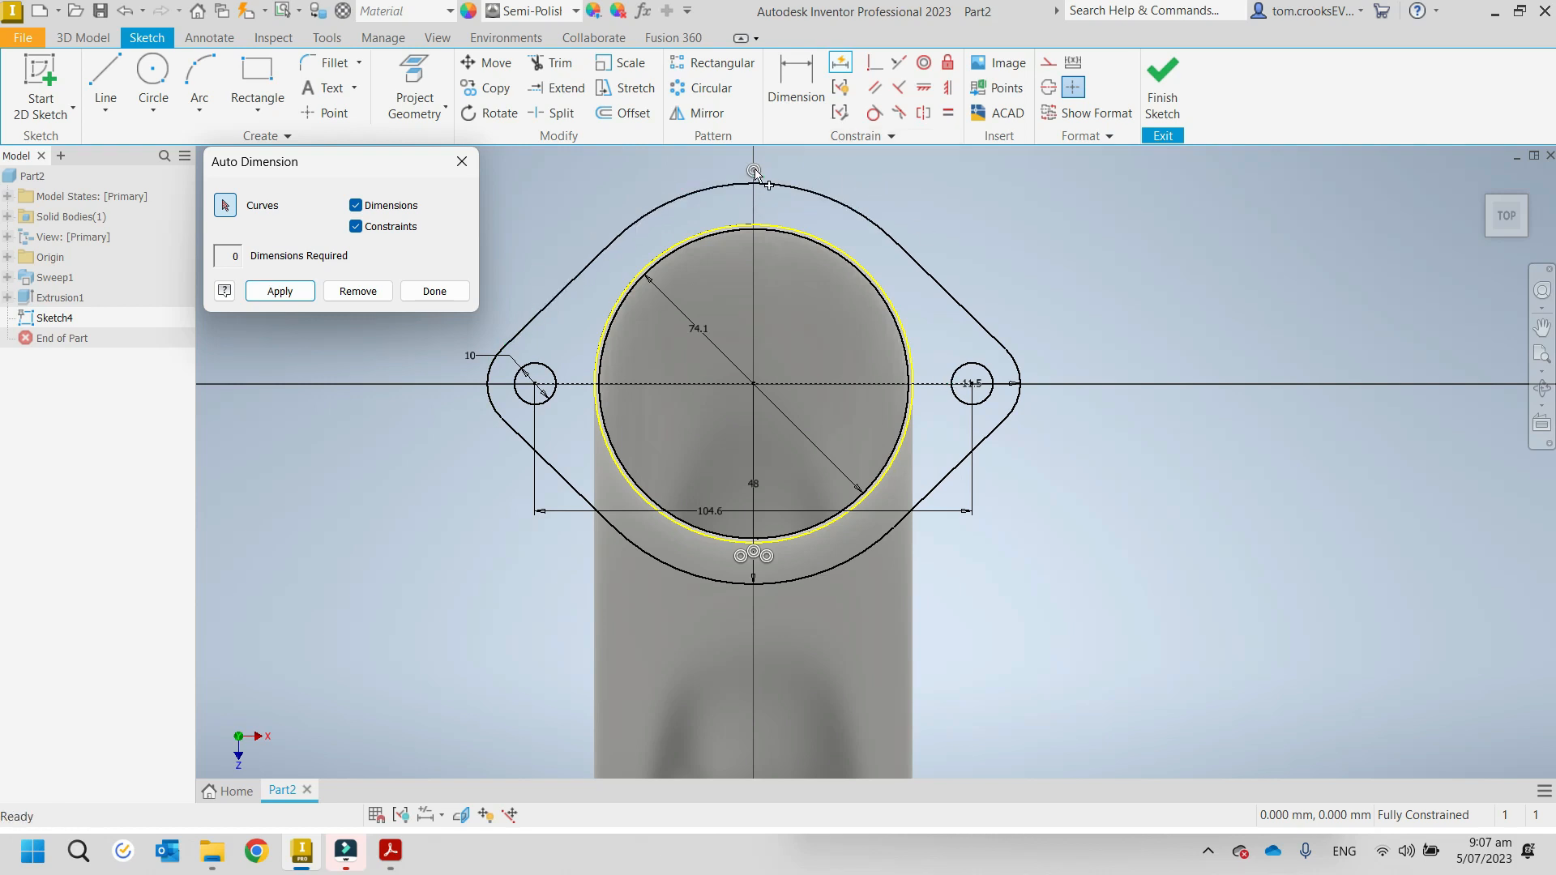
{"action": "left_click", "coordinate": [446, 292]}
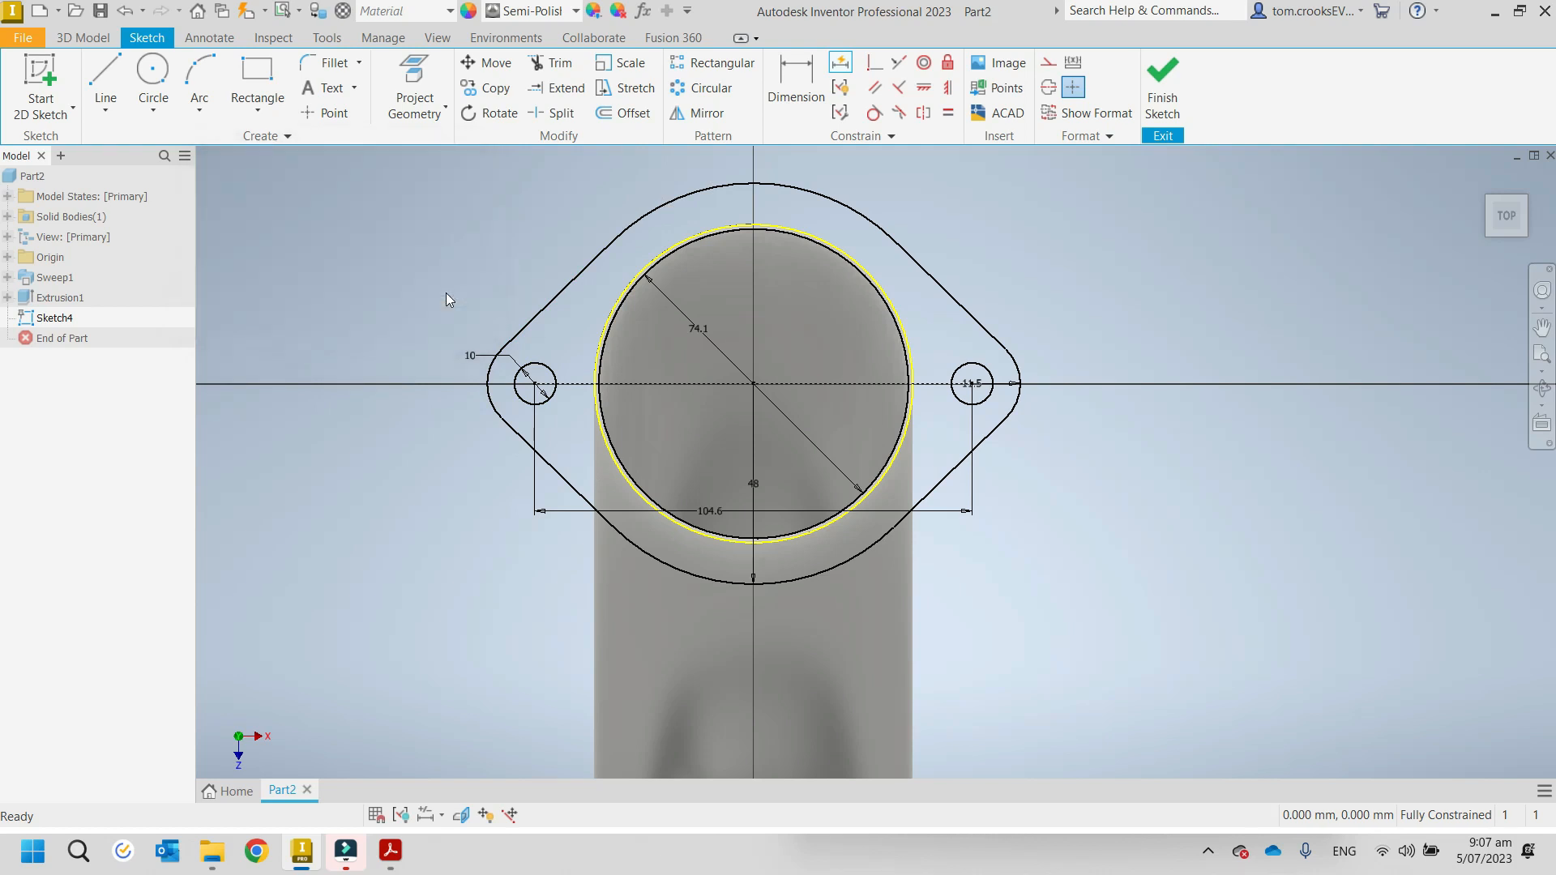
Step: Finish the sketch and extrude the flange profile 6 mm in the flipped direction along the pipe, joined to the body
{"action": "left_click", "coordinate": [1163, 89]}
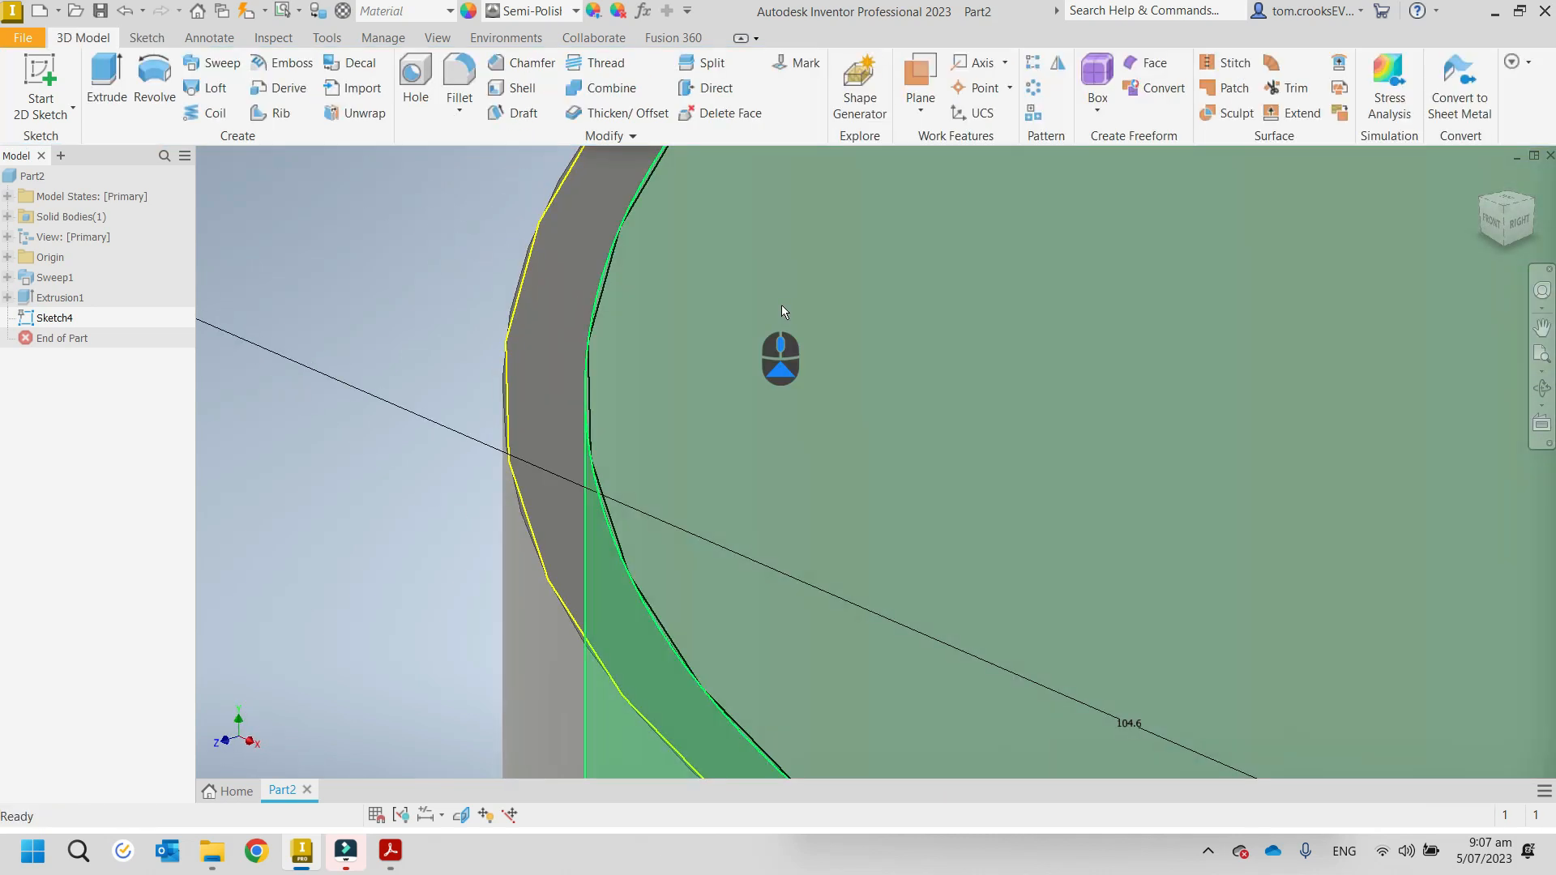
{"action": "scroll", "coordinate": [778, 304], "scroll_direction": "up", "scroll_amount": 4}
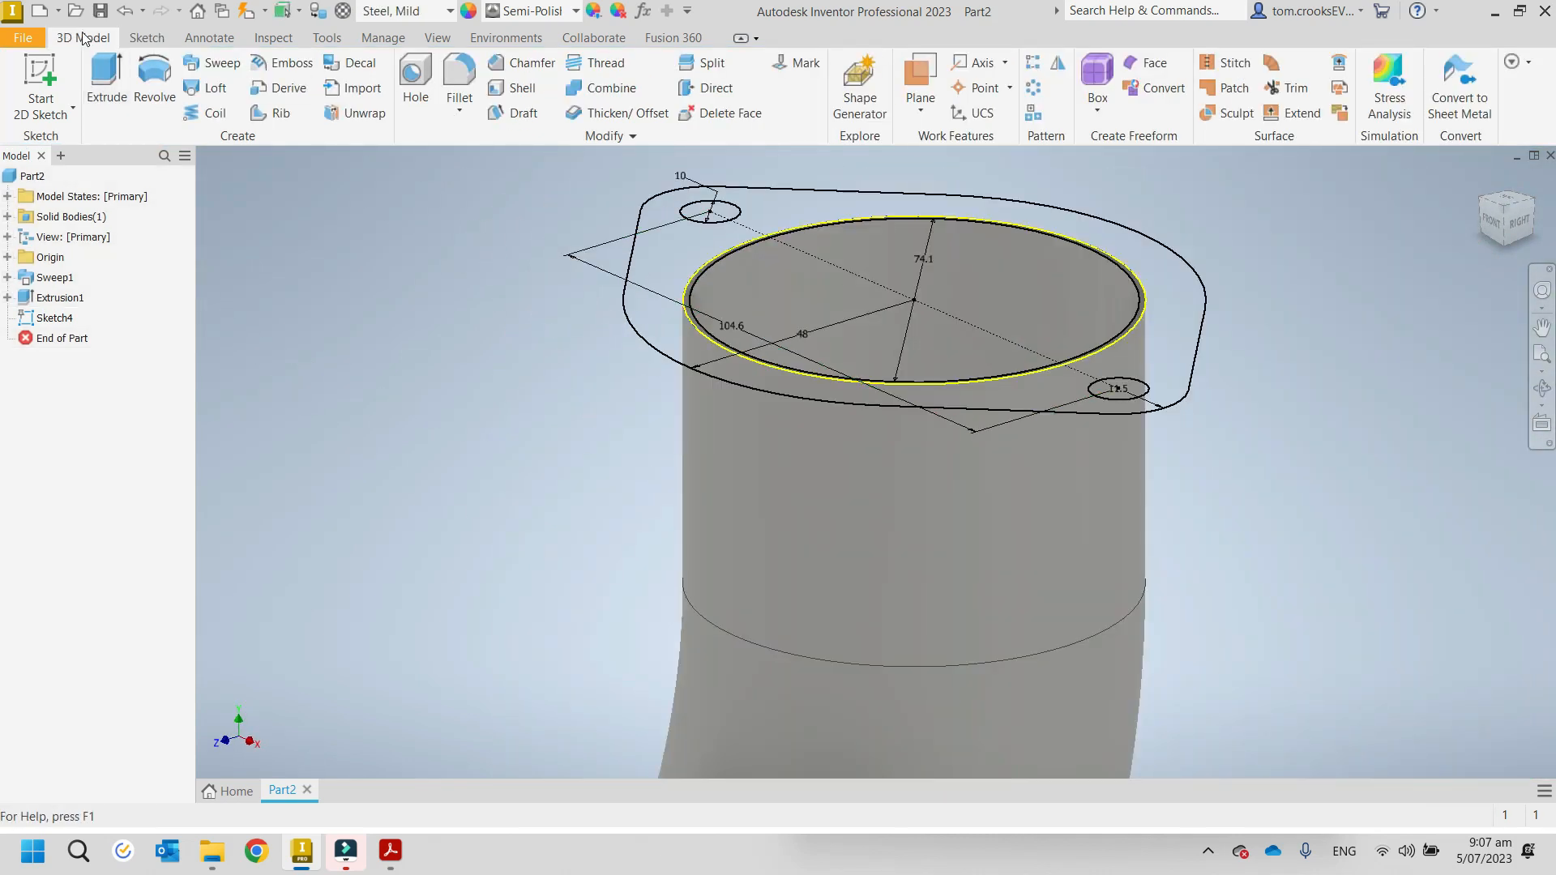
{"action": "left_click", "coordinate": [109, 73]}
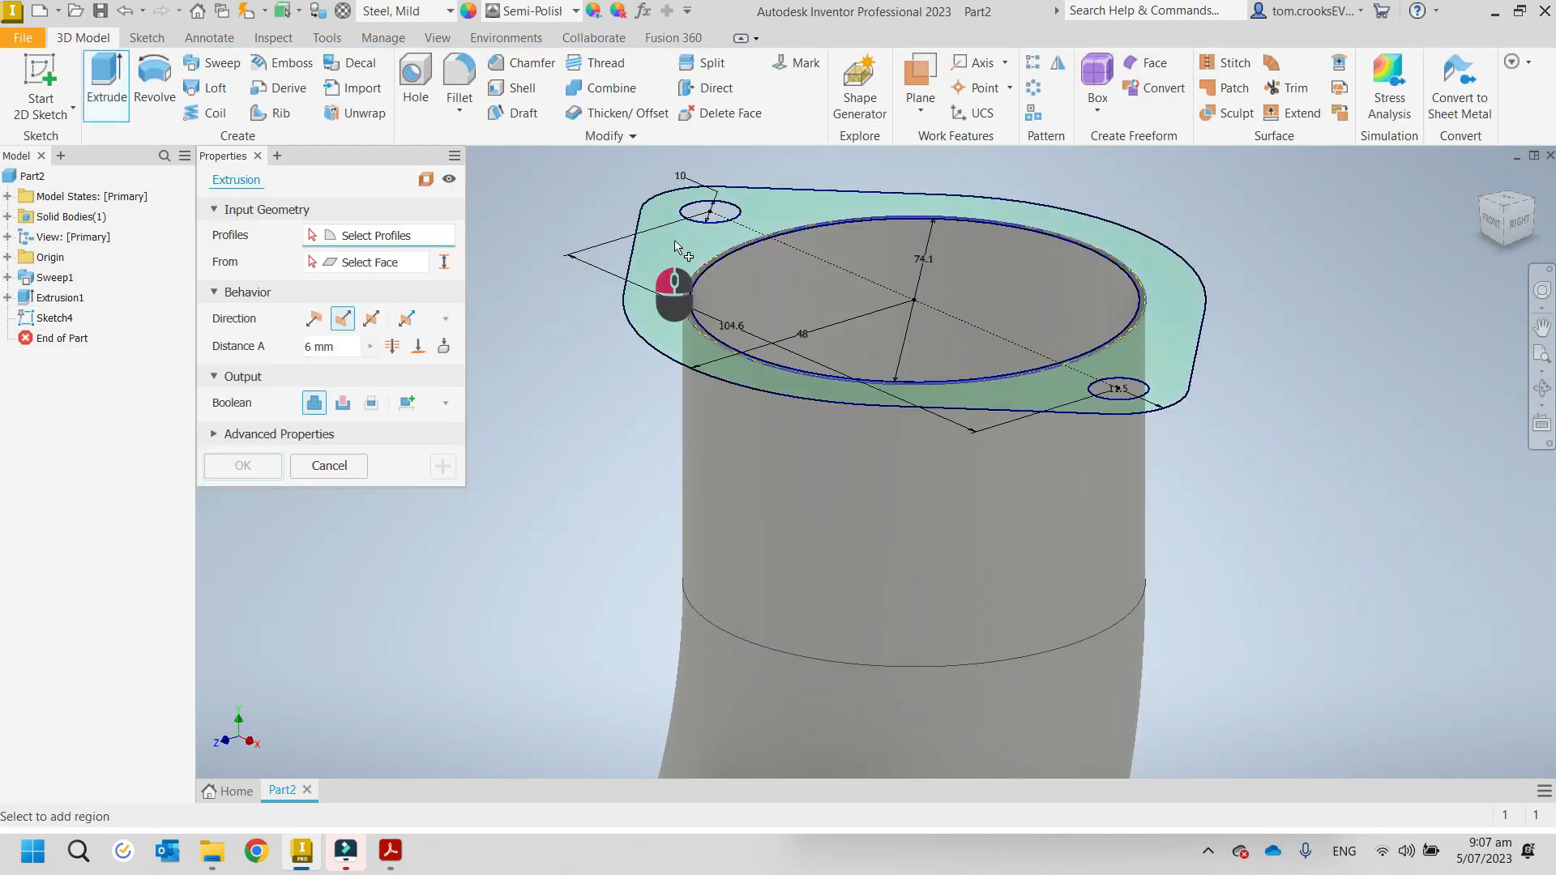
{"action": "left_click", "coordinate": [700, 292]}
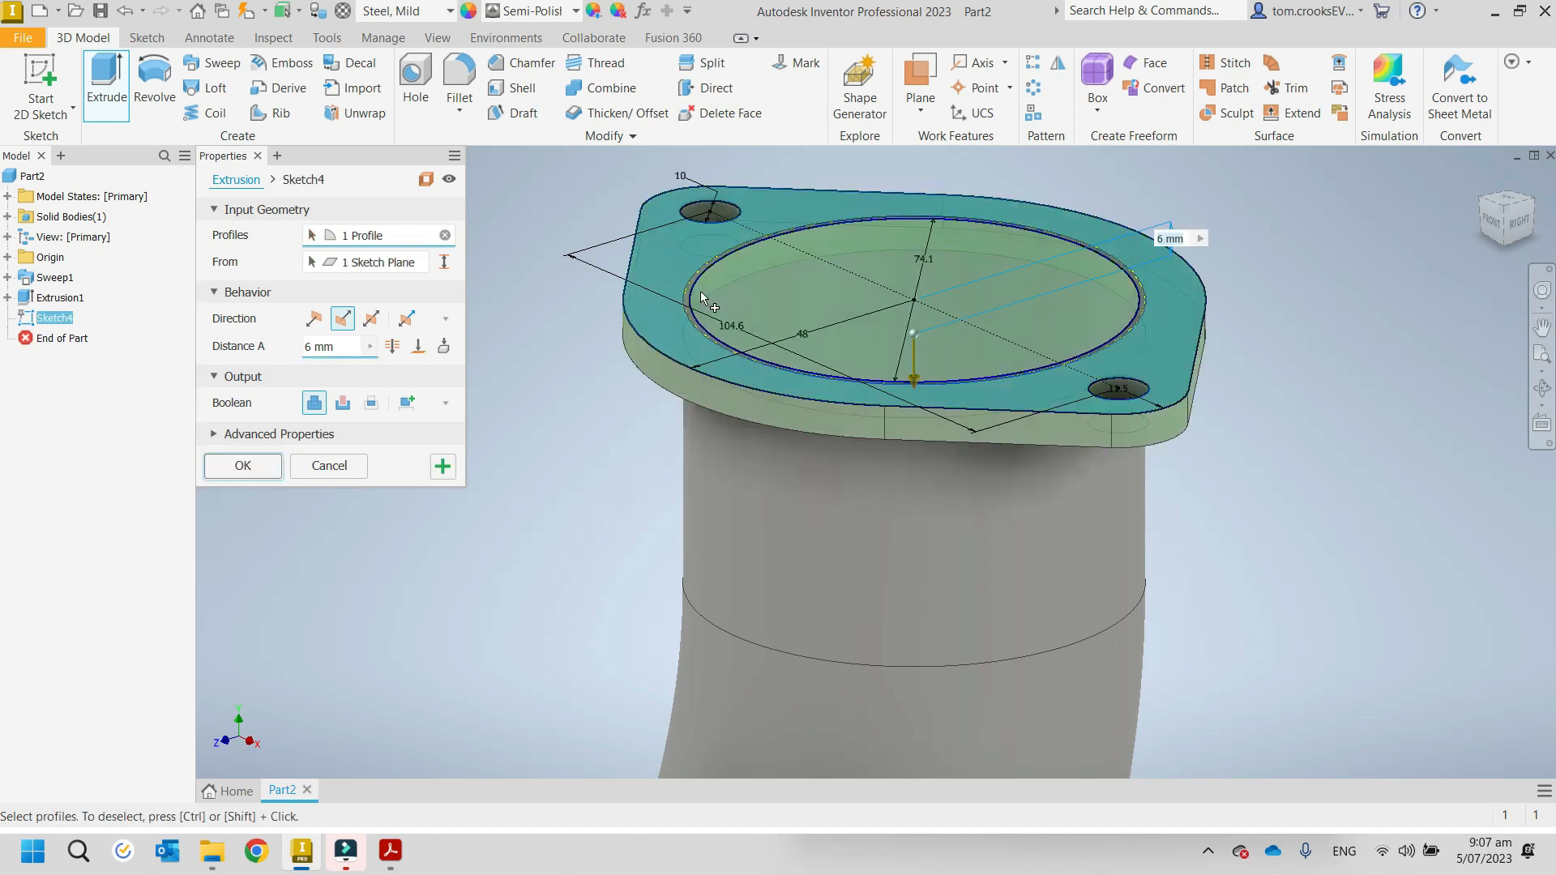
{"action": "scroll", "coordinate": [682, 282], "scroll_direction": "down", "scroll_amount": 4}
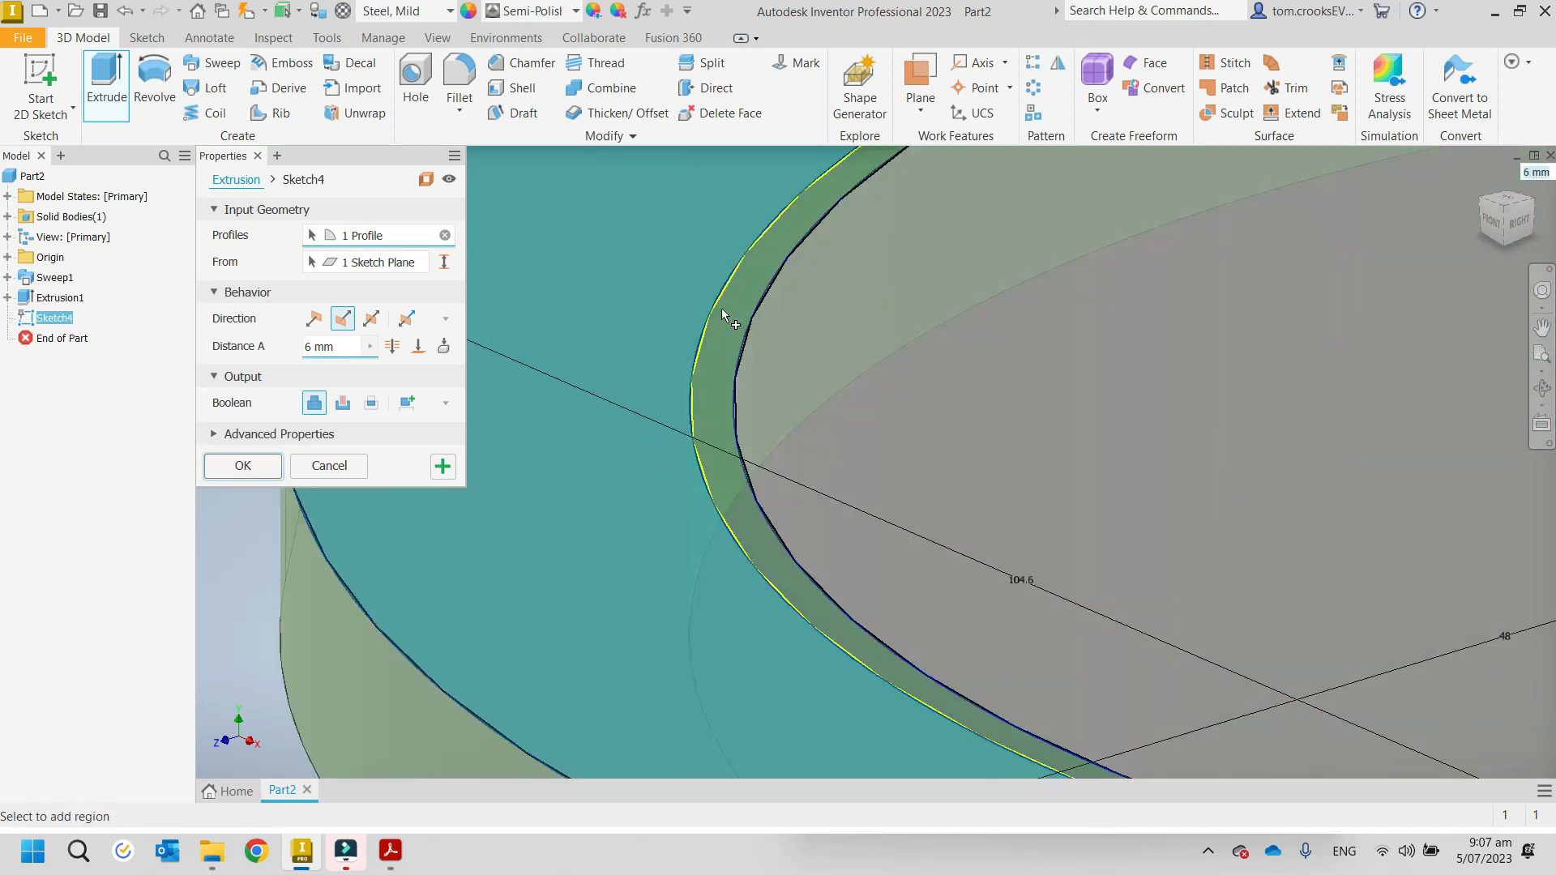
{"action": "scroll", "coordinate": [592, 276], "scroll_direction": "up", "scroll_amount": 5}
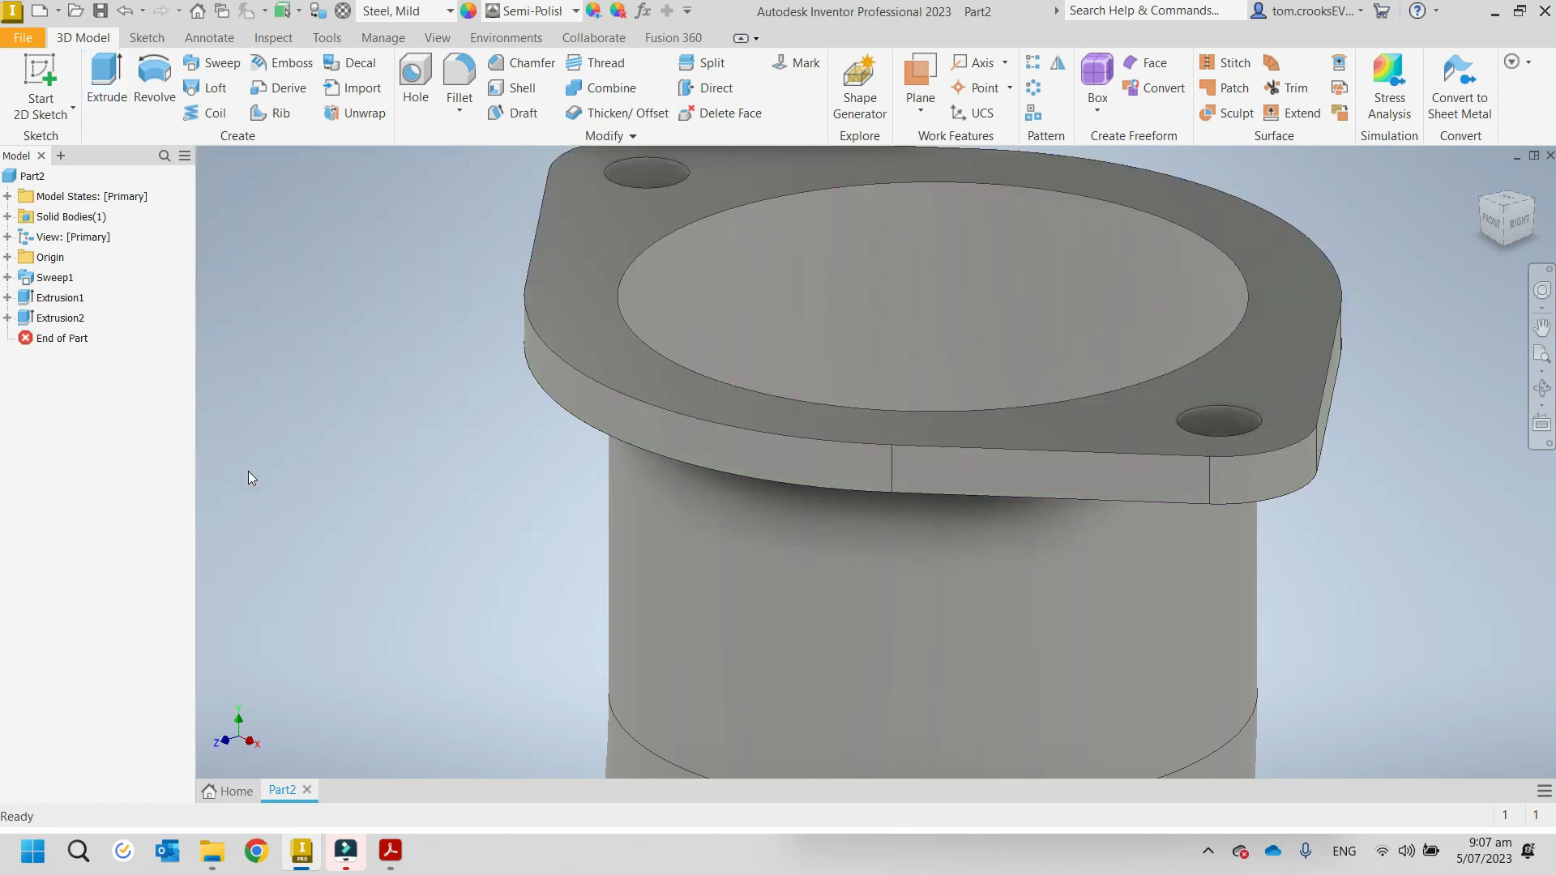
Step: Save the part as Exhaust Bend in the Exhaust Bend folder, replacing the existing file
{"action": "scroll", "coordinate": [398, 353], "scroll_direction": "up", "scroll_amount": 5}
{"action": "middle_click_drag", "start_coordinate": [429, 348], "coordinate": [771, 337], "text": "shift"}
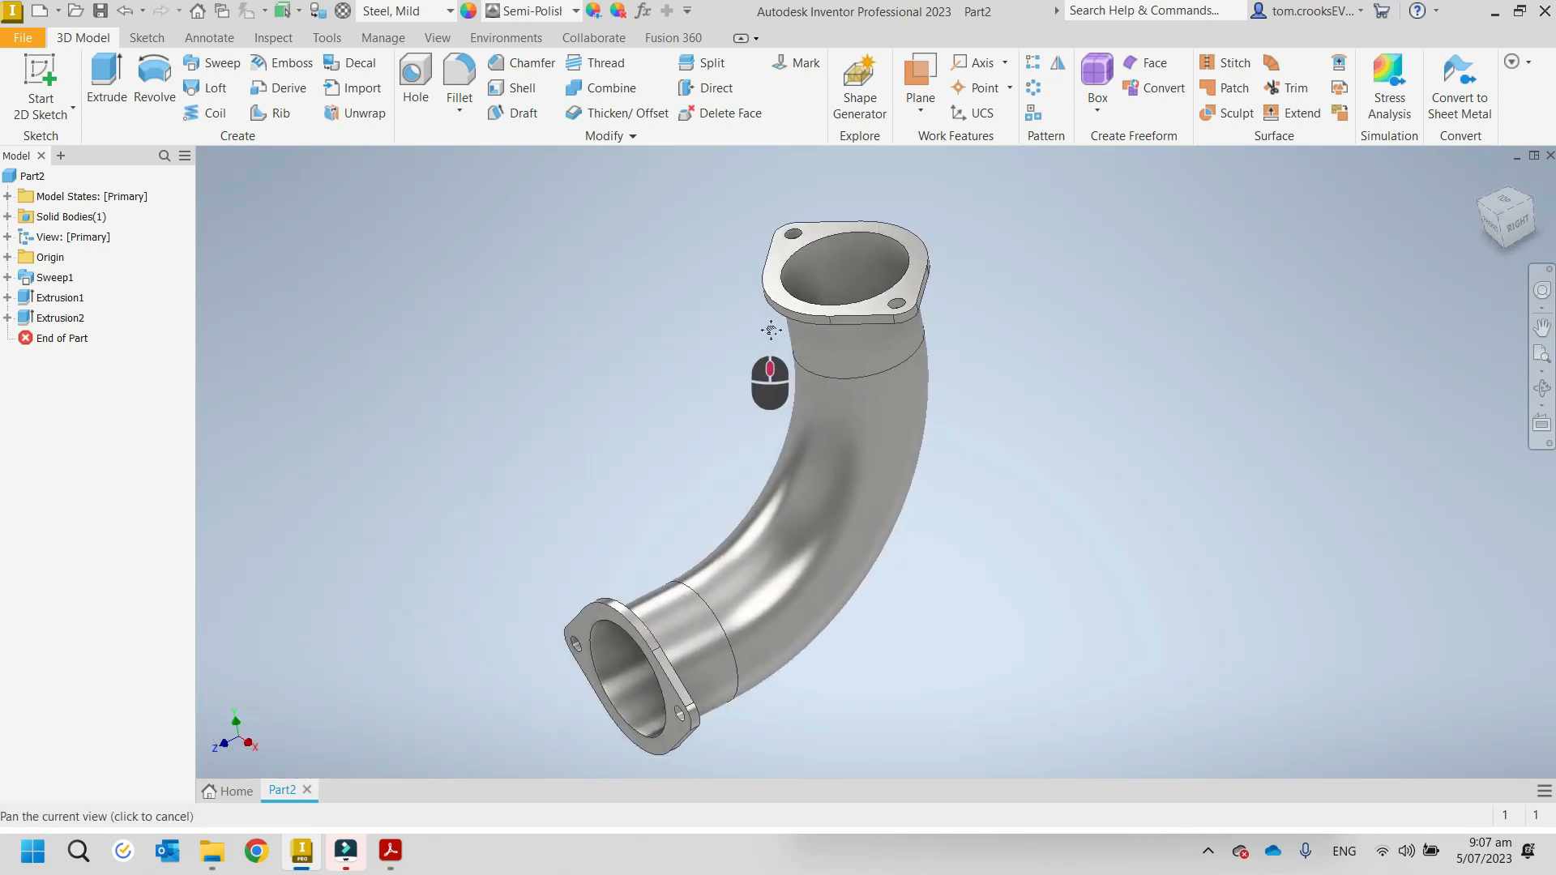
{"action": "left_click", "coordinate": [15, 32]}
{"action": "left_click", "coordinate": [55, 235]}
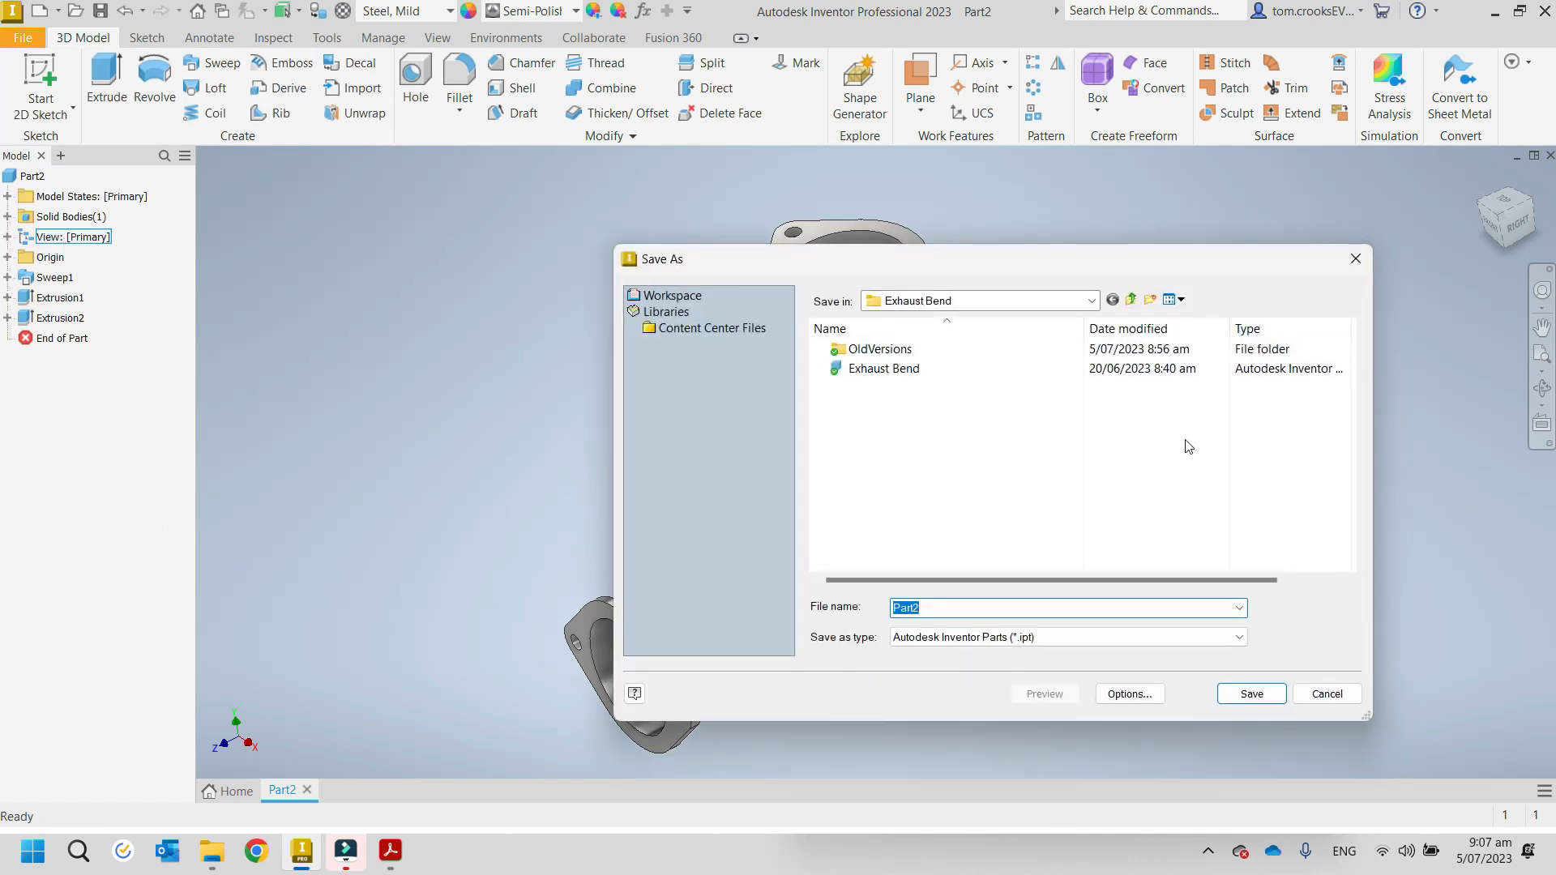
{"action": "left_click", "coordinate": [896, 369]}
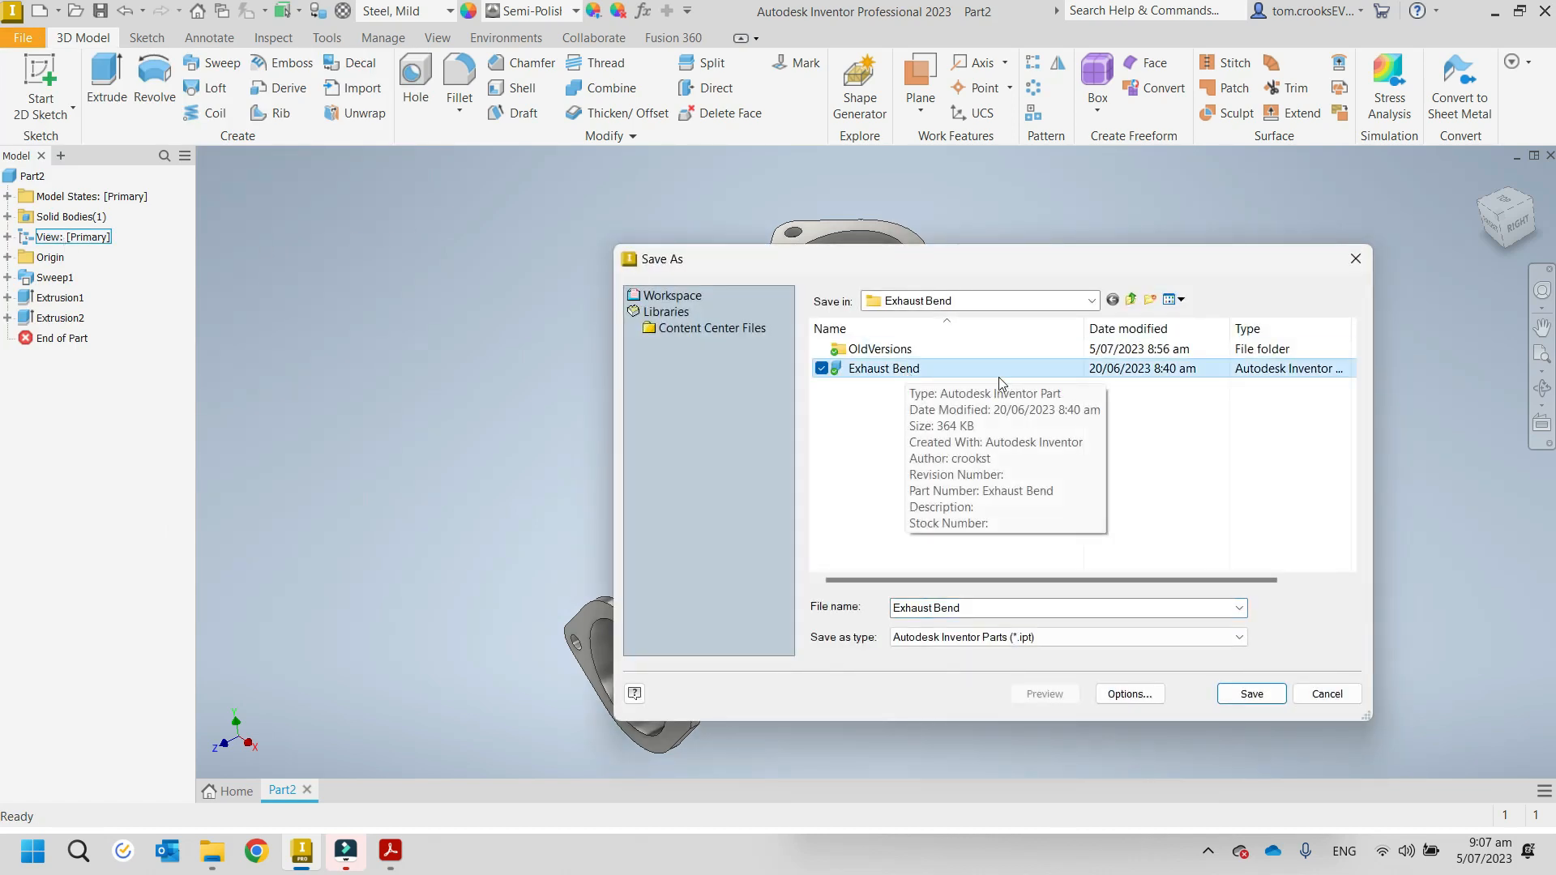
{"action": "left_click", "coordinate": [1246, 695]}
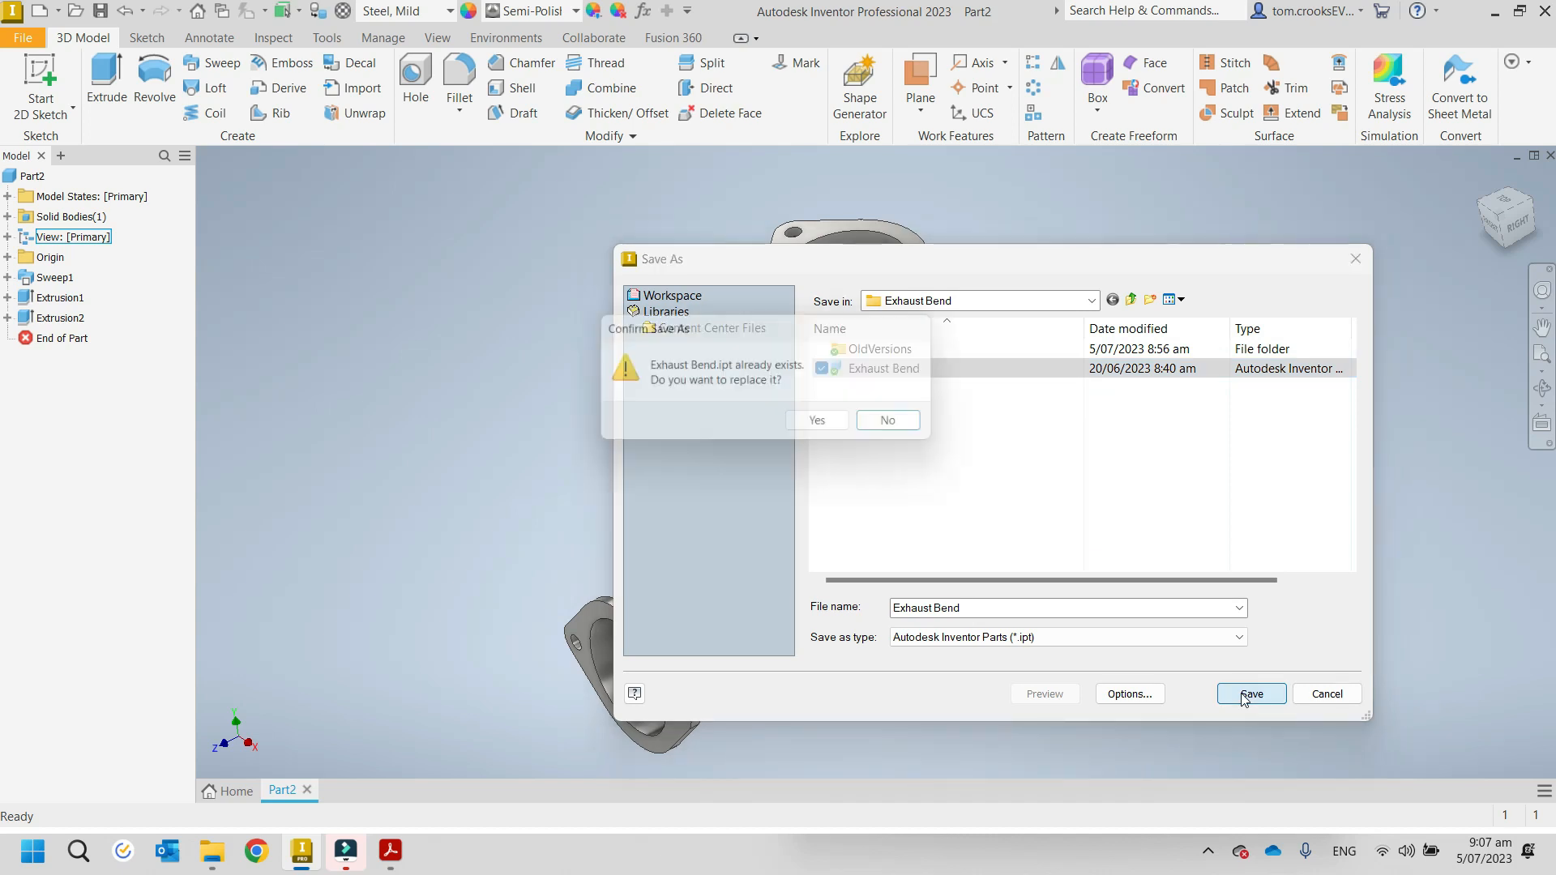
{"action": "left_click", "coordinate": [824, 426]}
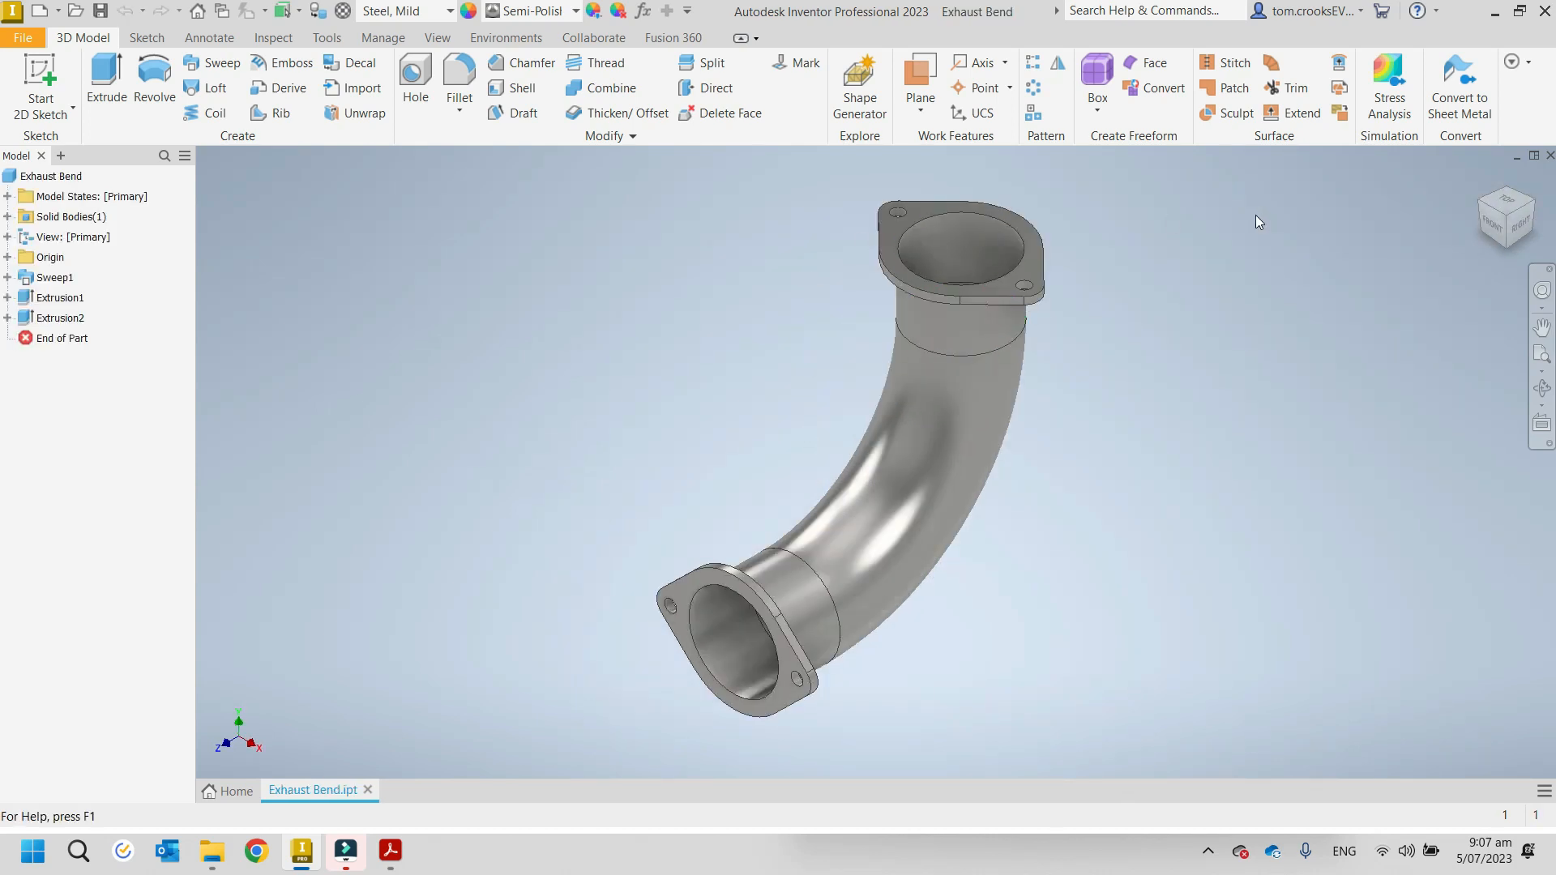
Step: Close the part and create a new drawing from the Te Pukenga Drawing Template
{"action": "left_click", "coordinate": [1550, 157]}
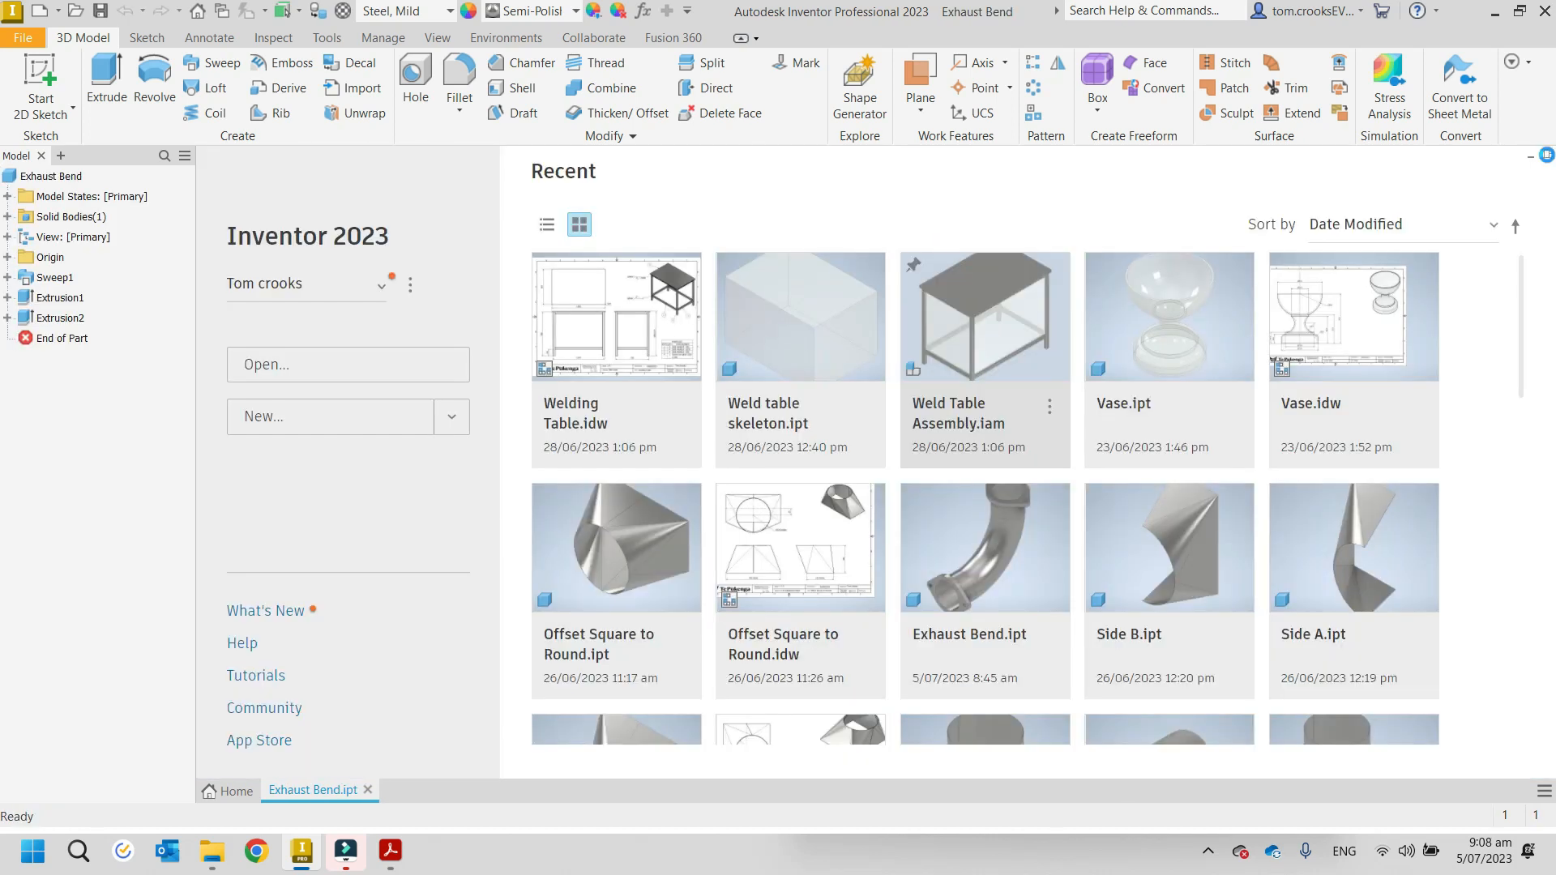
{"action": "left_click", "coordinate": [18, 40]}
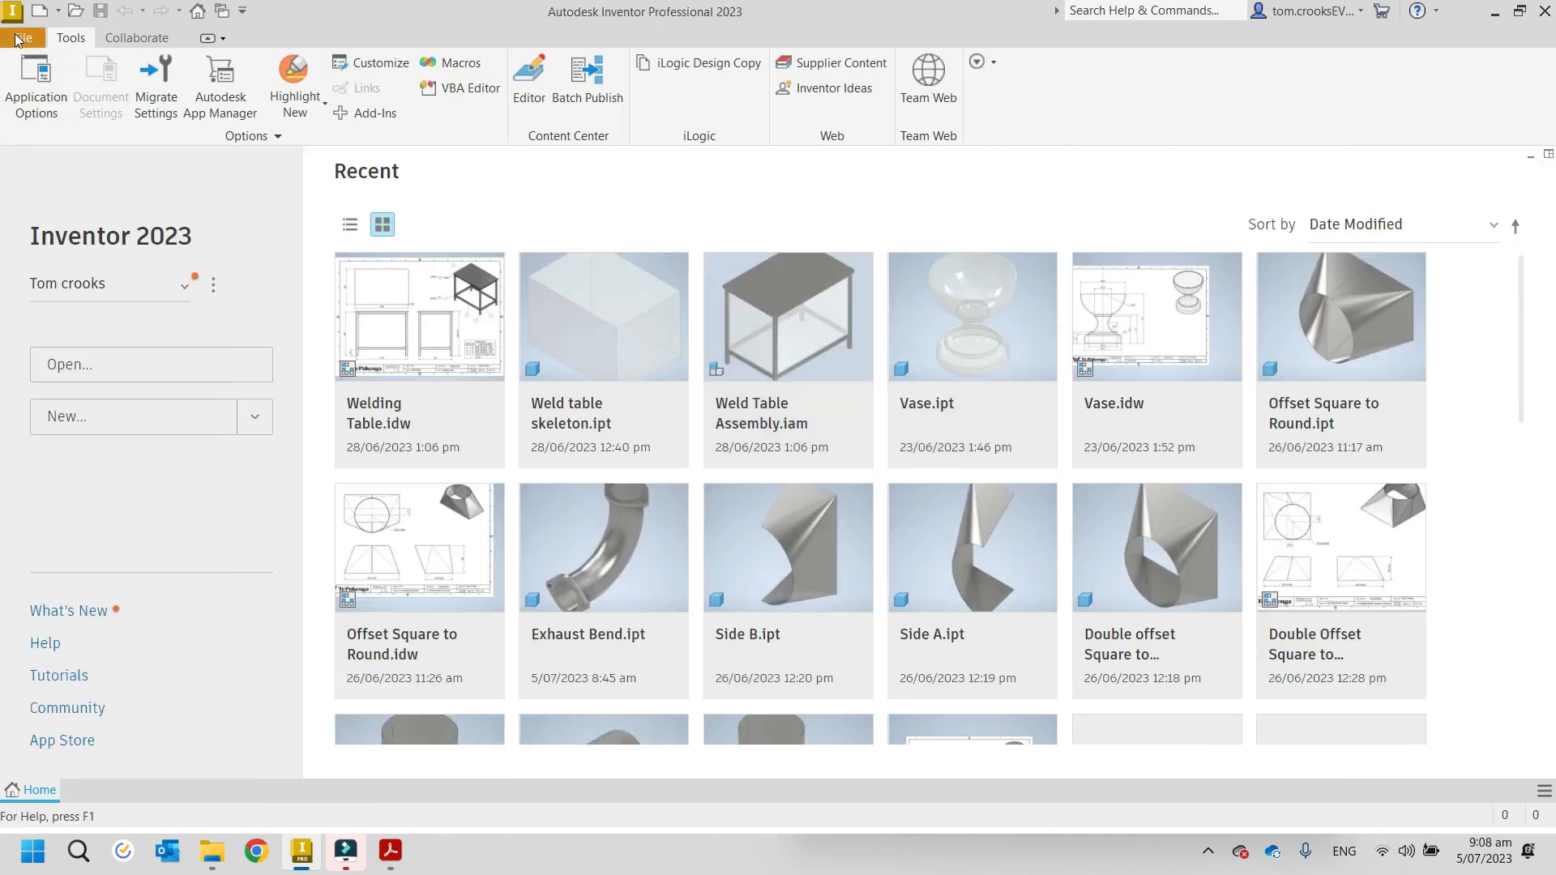
{"action": "left_click", "coordinate": [54, 124]}
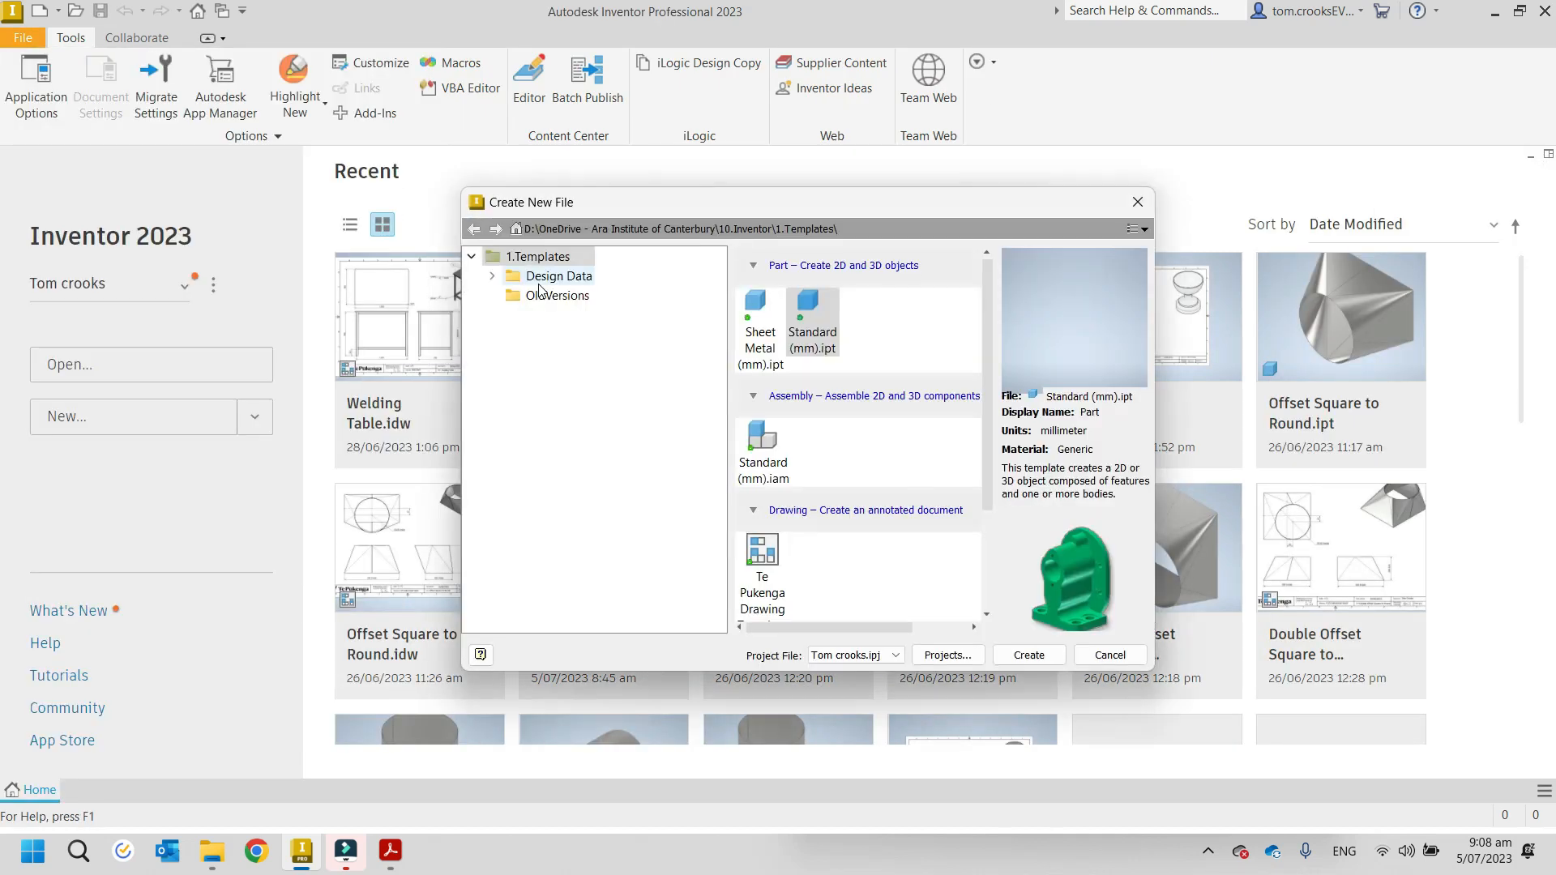
{"action": "double_click", "coordinate": [762, 551]}
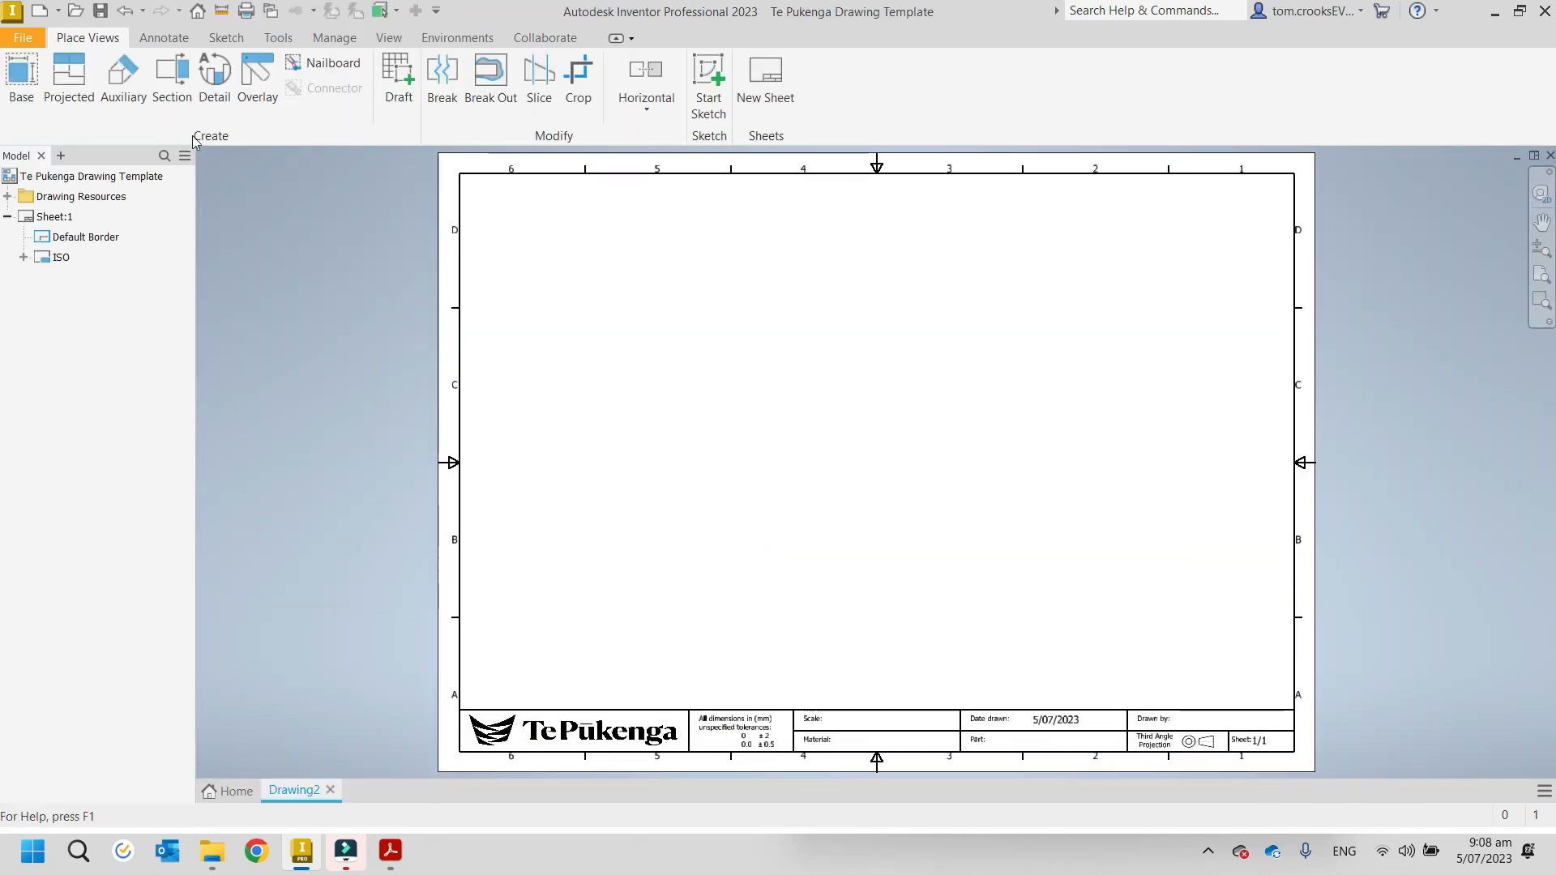
Step: Start a base view on the sheet and load the Exhaust Bend part as its source file
{"action": "left_click", "coordinate": [18, 93]}
{"action": "left_click", "coordinate": [564, 243]}
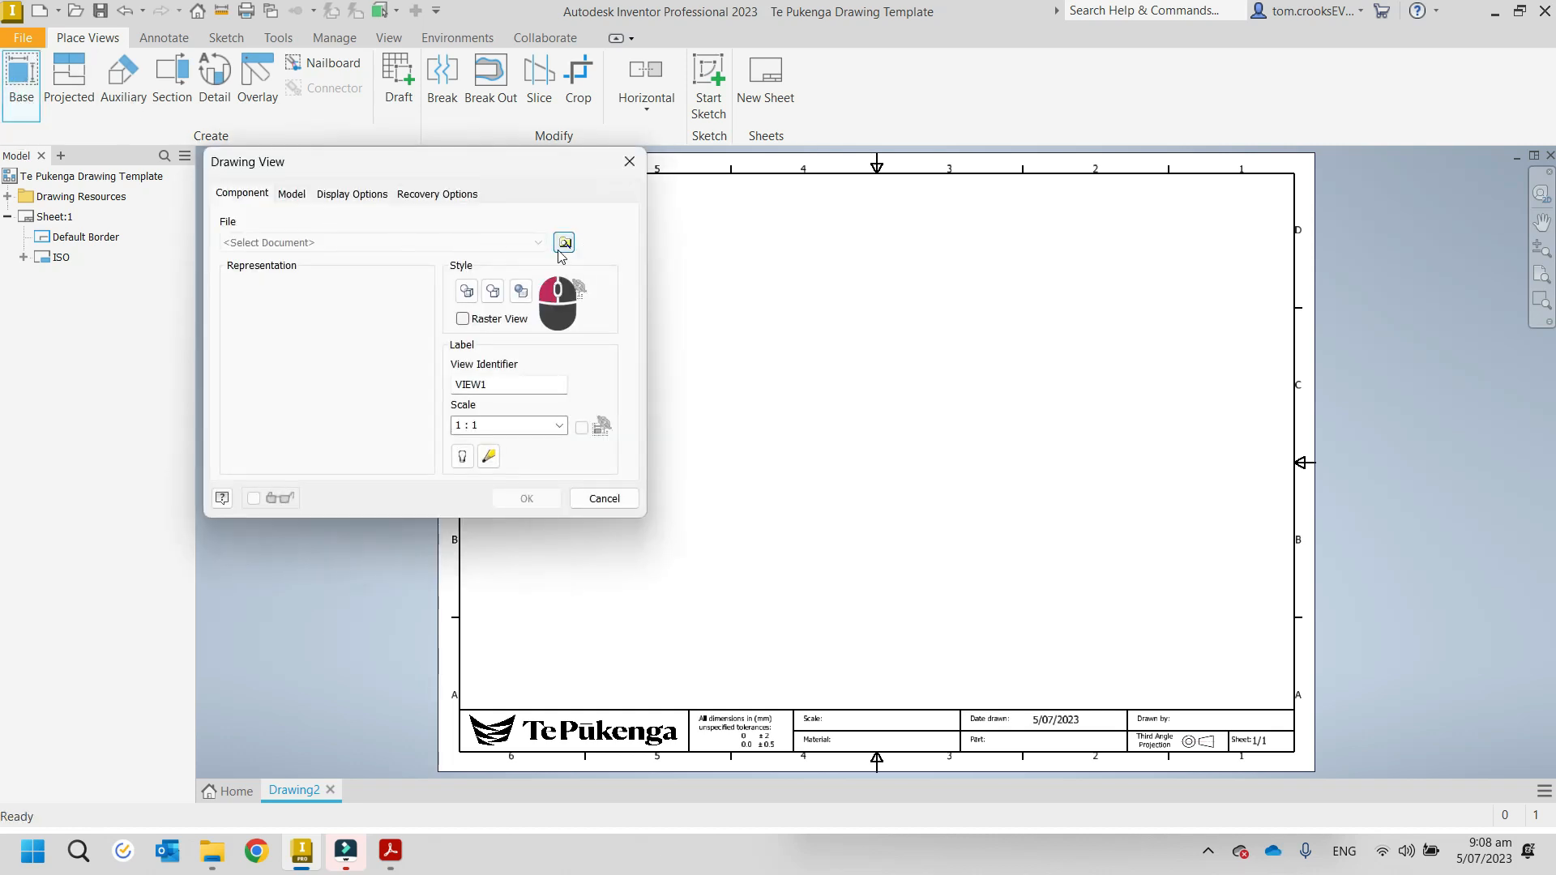
{"action": "left_click", "coordinate": [867, 371]}
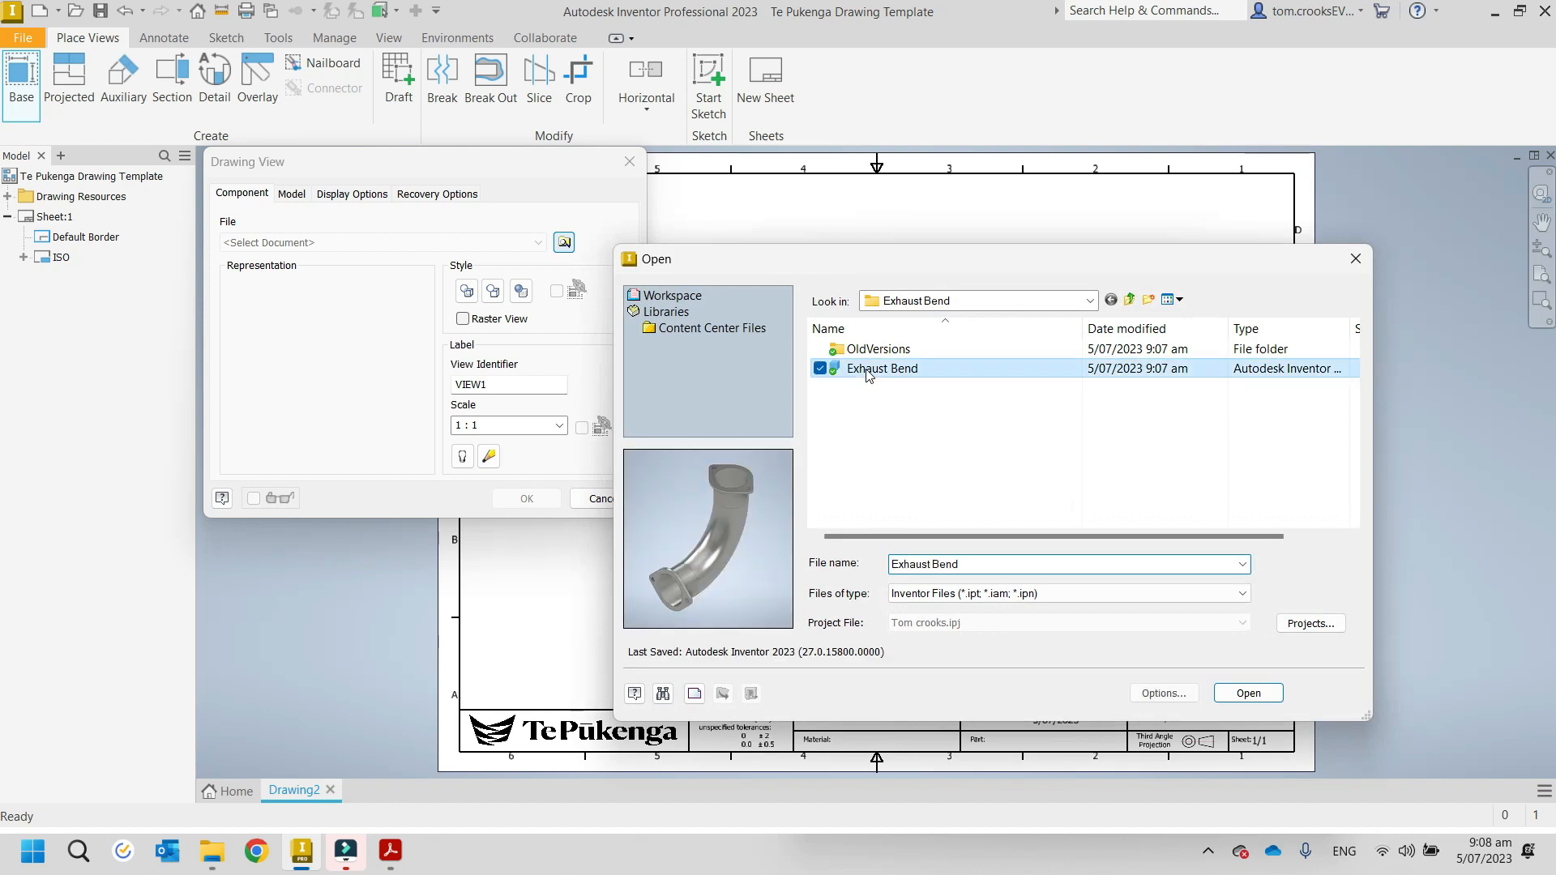
{"action": "left_click", "coordinate": [1234, 691]}
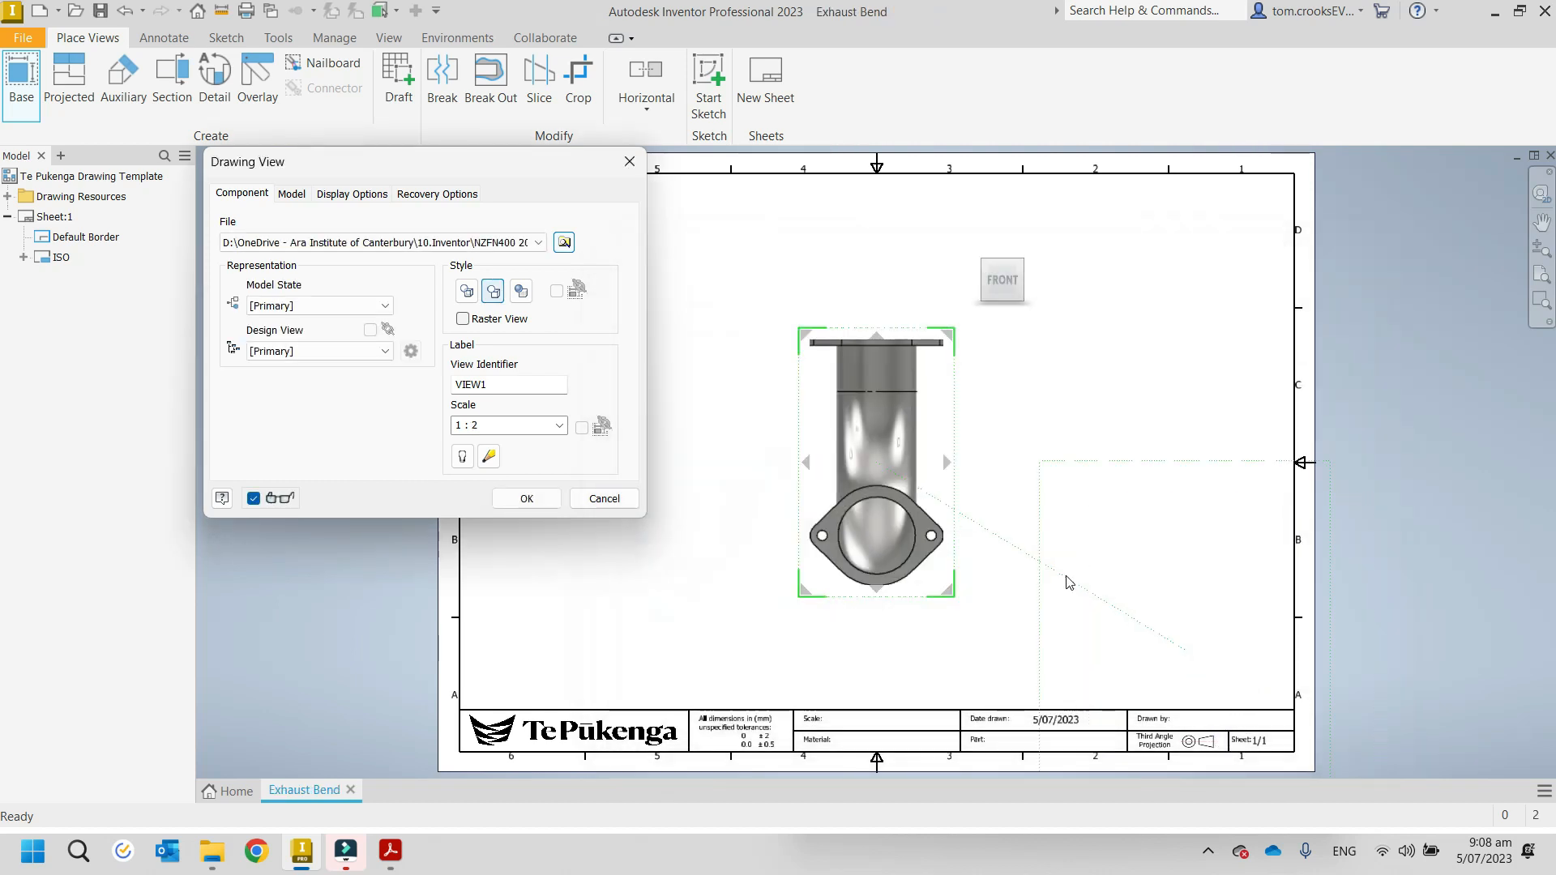
Step: Create the base view as a shaded isometric view at scale 1:4 and move it to the sheet's upper-right corner
{"action": "left_click", "coordinate": [1023, 267]}
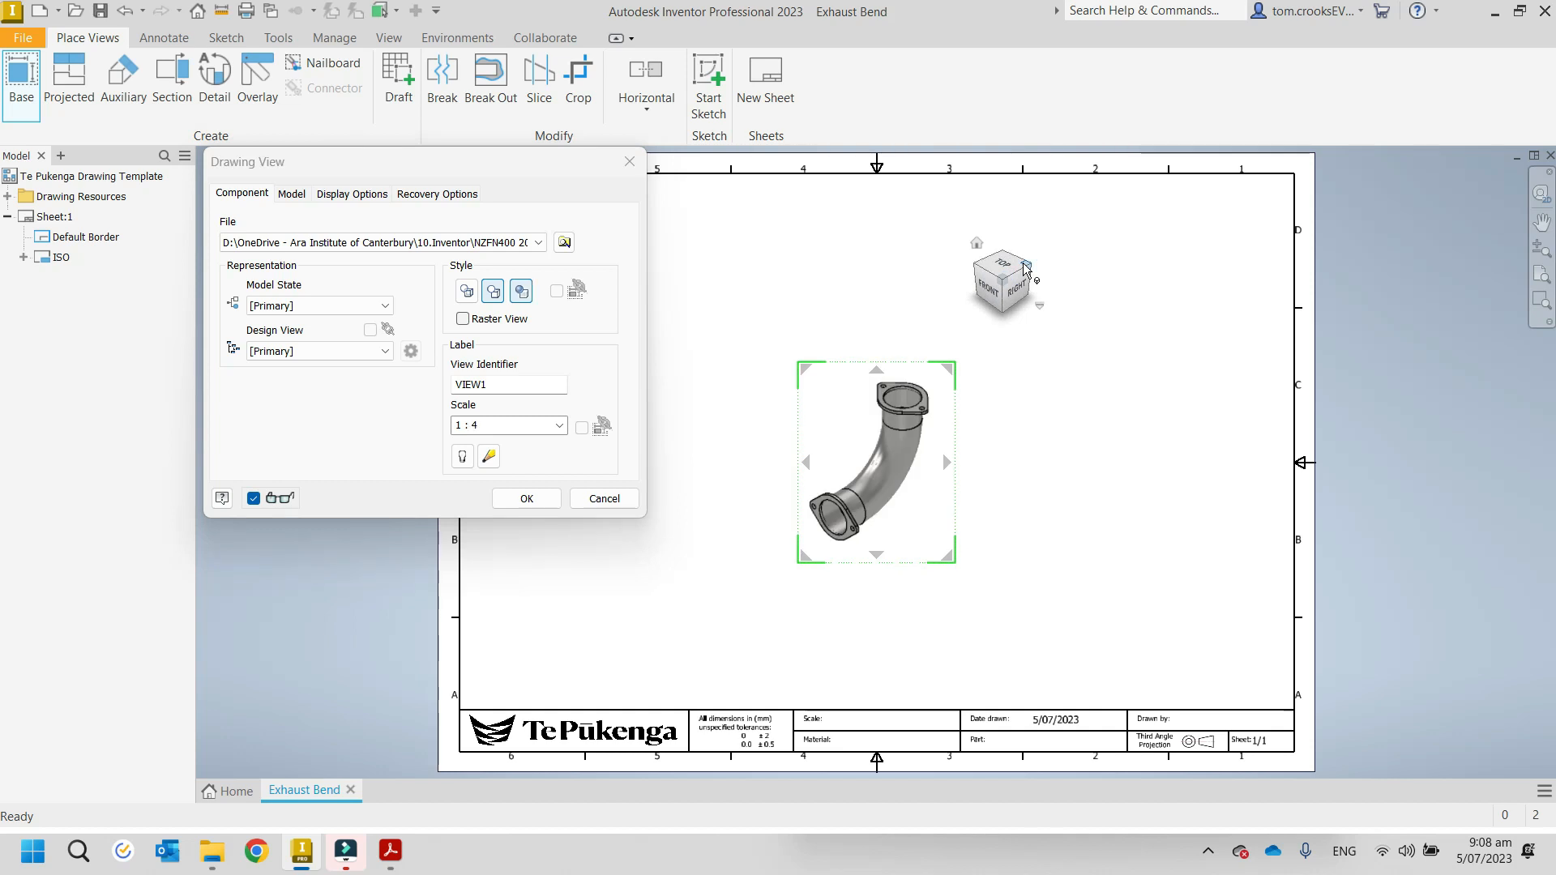
{"action": "left_click", "coordinate": [332, 194]}
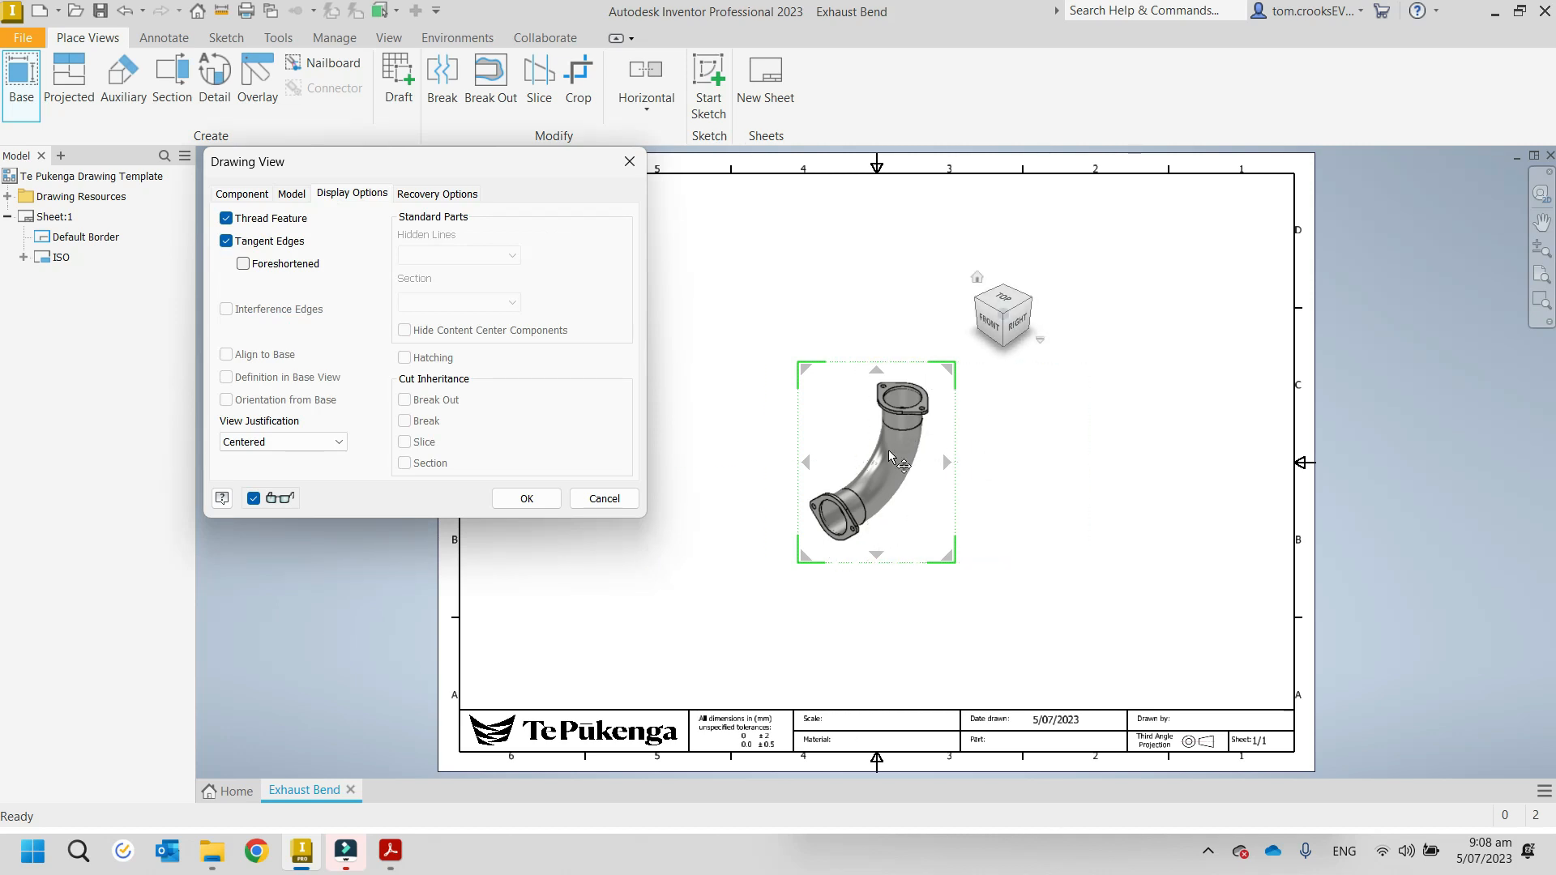
{"action": "left_click", "coordinate": [253, 195]}
{"action": "left_click", "coordinate": [527, 499]}
{"action": "left_click", "coordinate": [874, 557]}
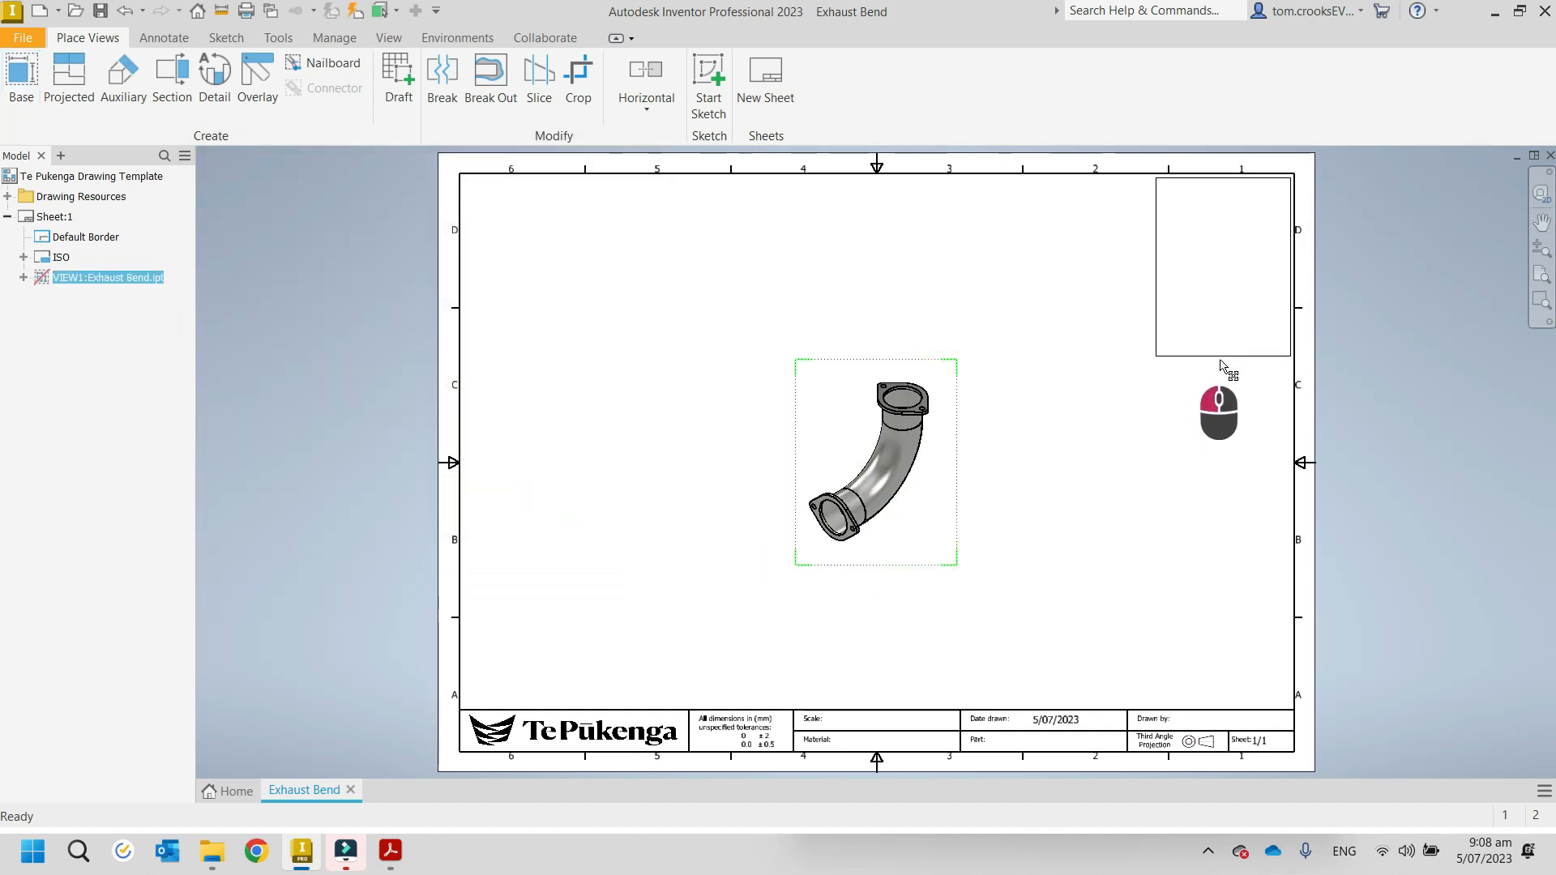
{"action": "left_click_drag", "start_coordinate": [1222, 366], "coordinate": [1222, 366]}
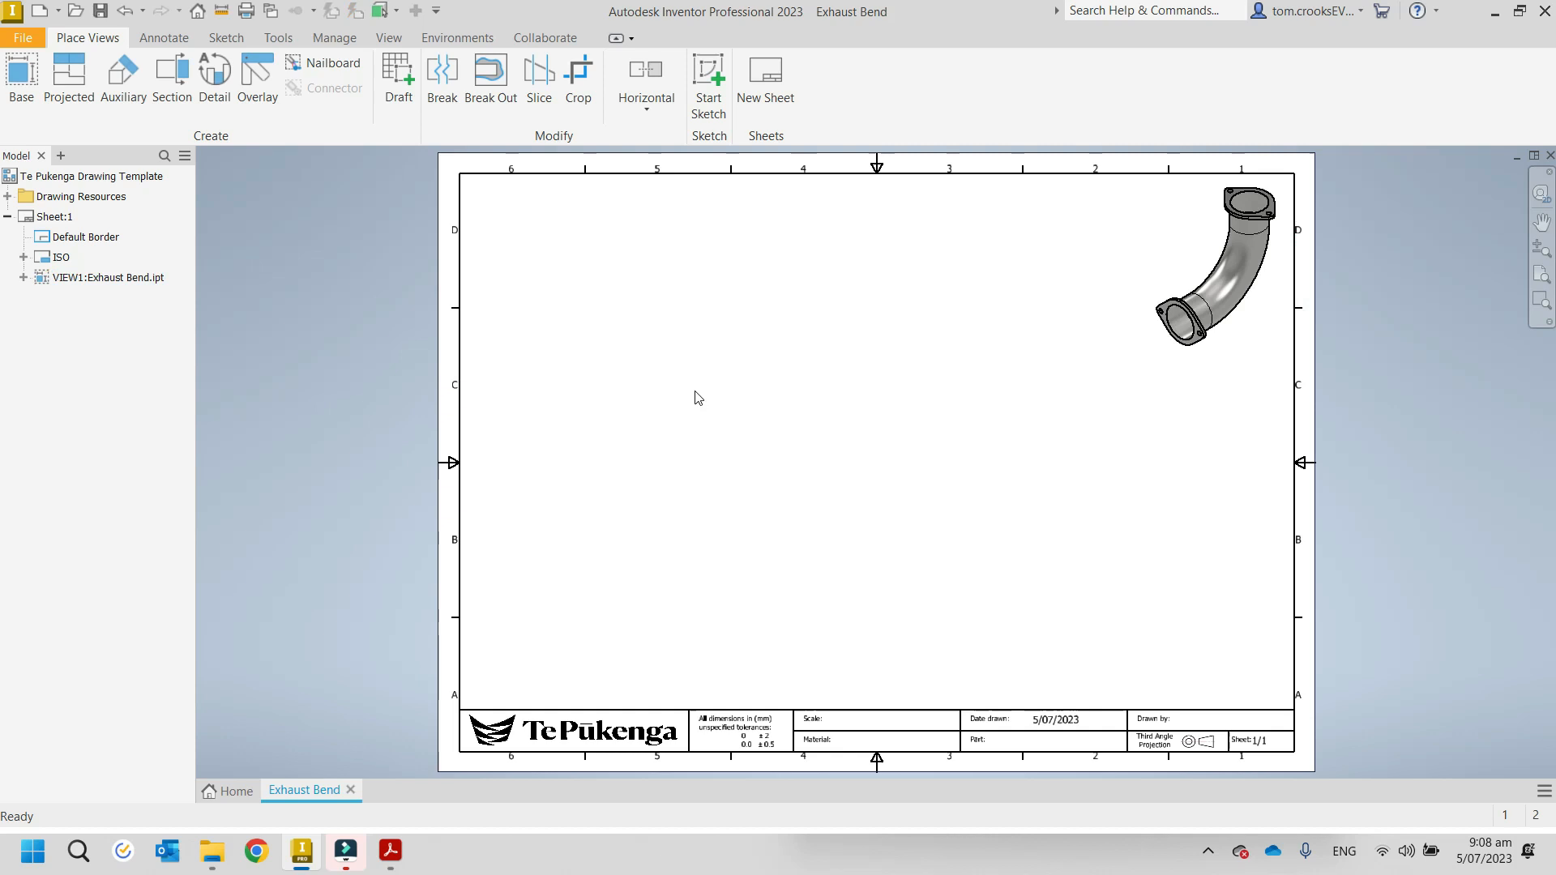
Step: Start another base view on the sheet and load the Exhaust Bend part as its source file
{"action": "left_click", "coordinate": [42, 73]}
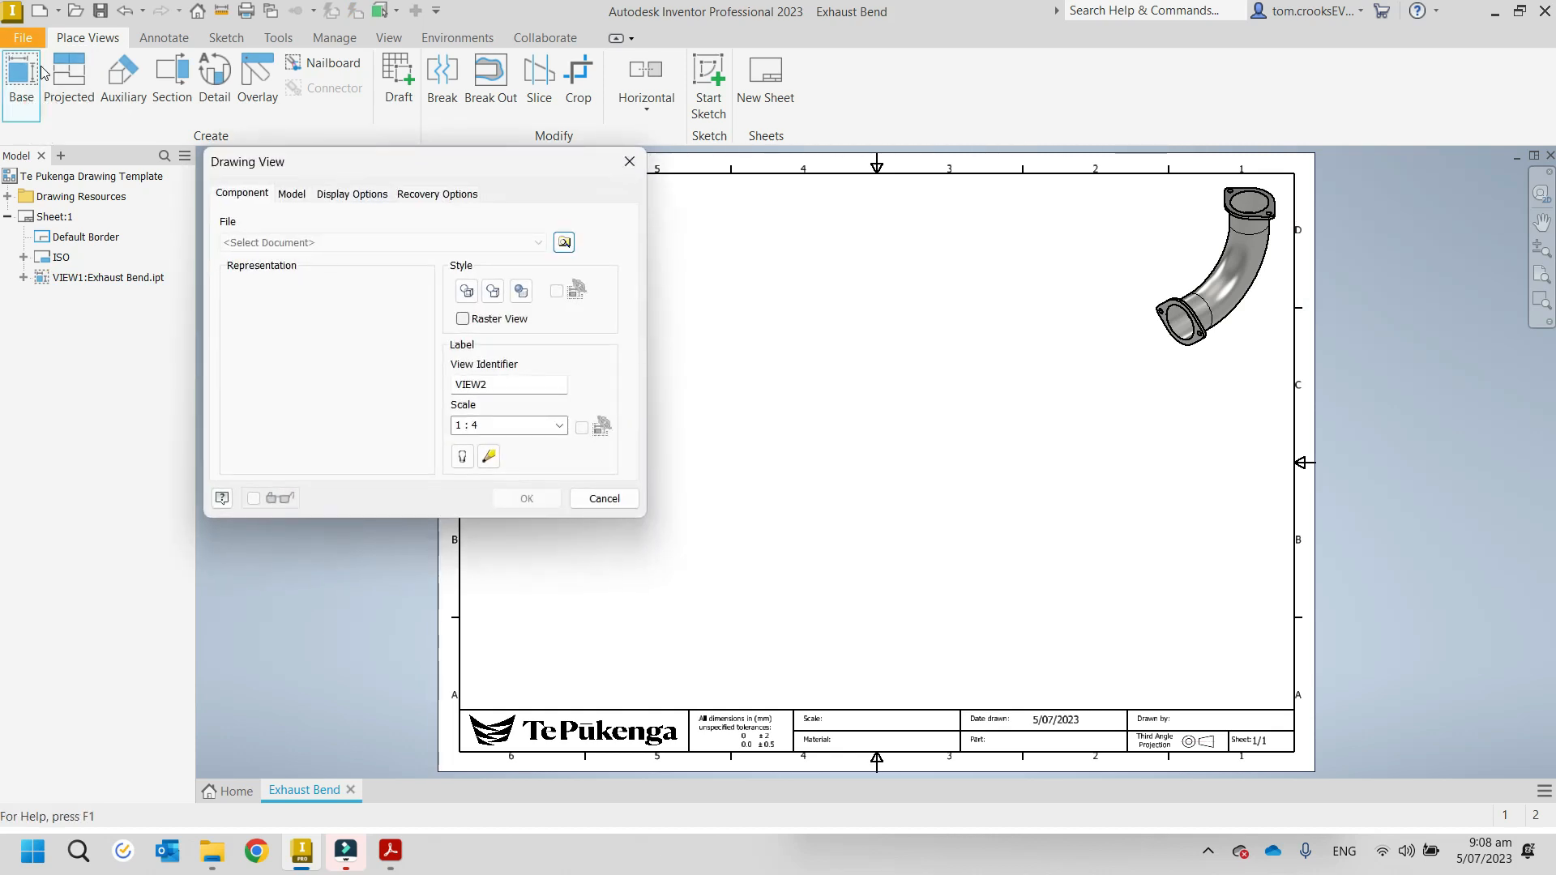
{"action": "left_click", "coordinate": [564, 243]}
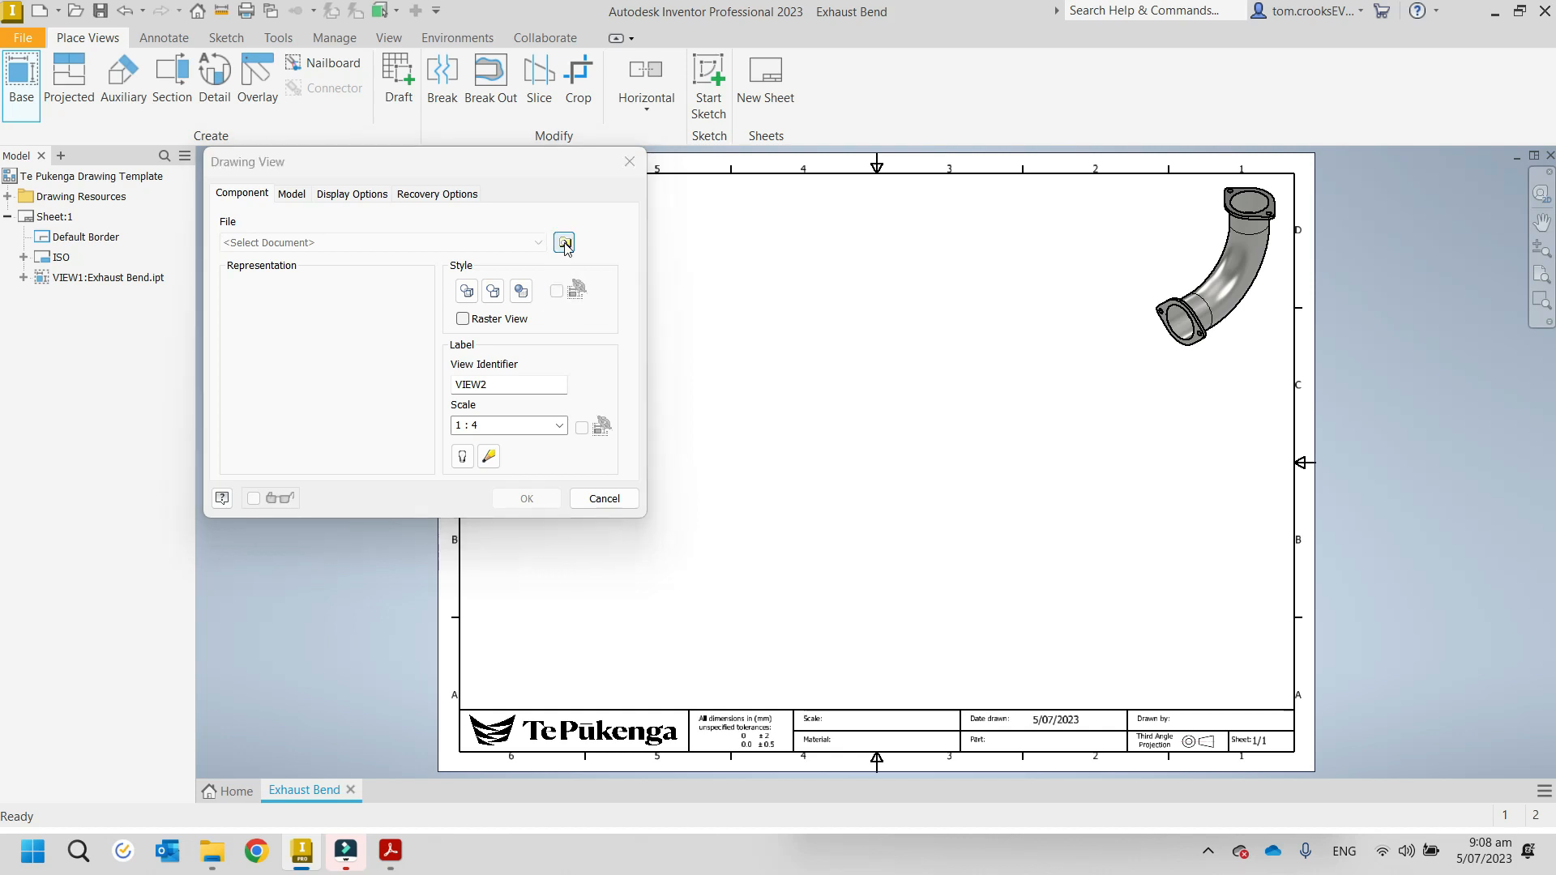
{"action": "left_click", "coordinate": [908, 371]}
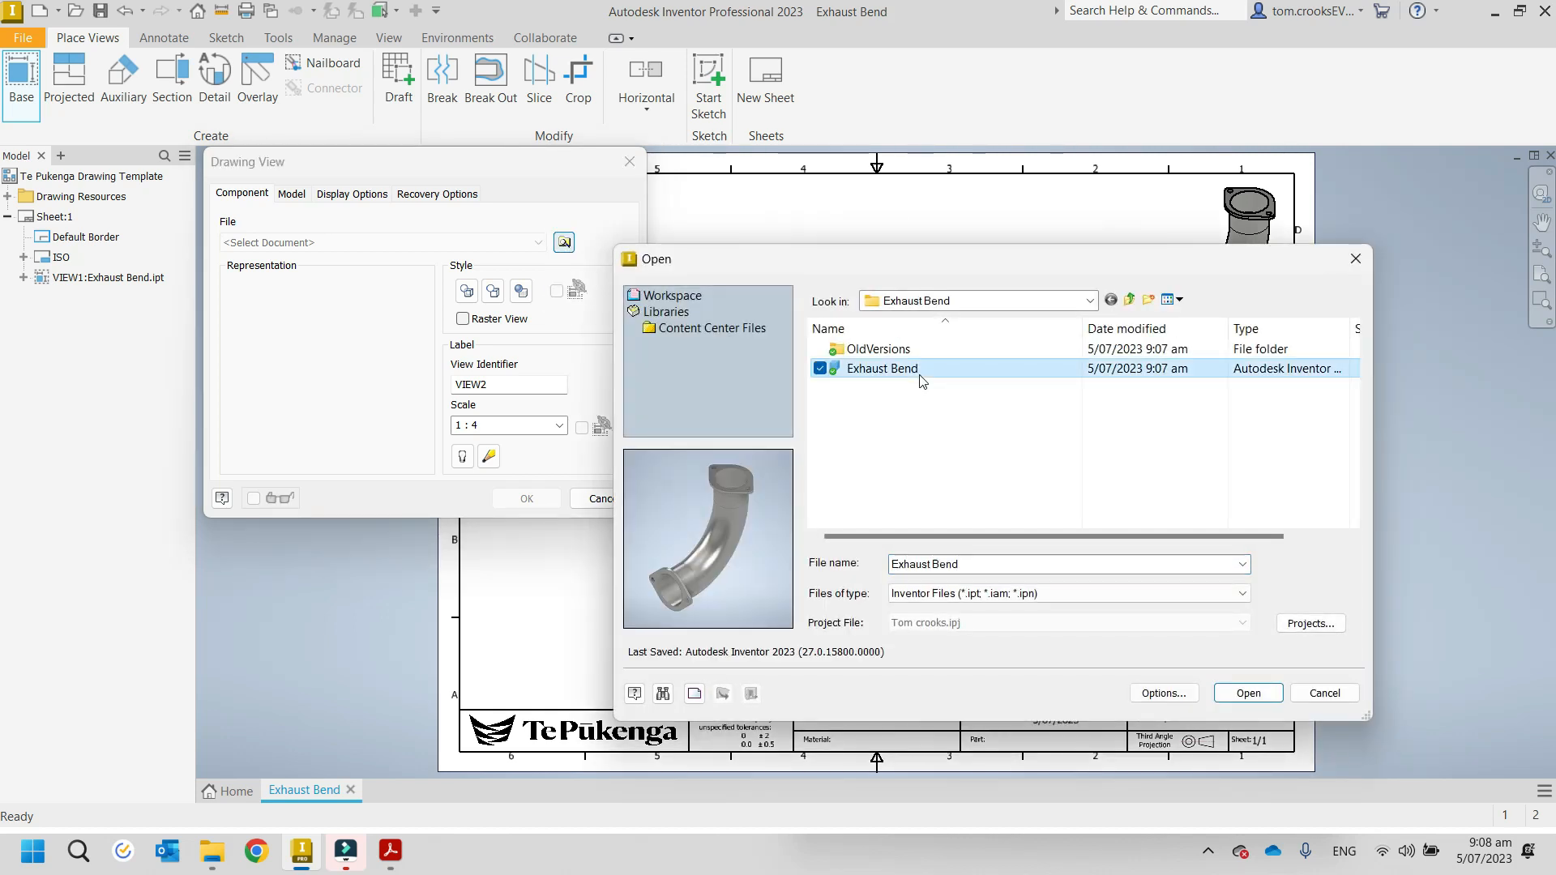
{"action": "left_click", "coordinate": [1248, 693]}
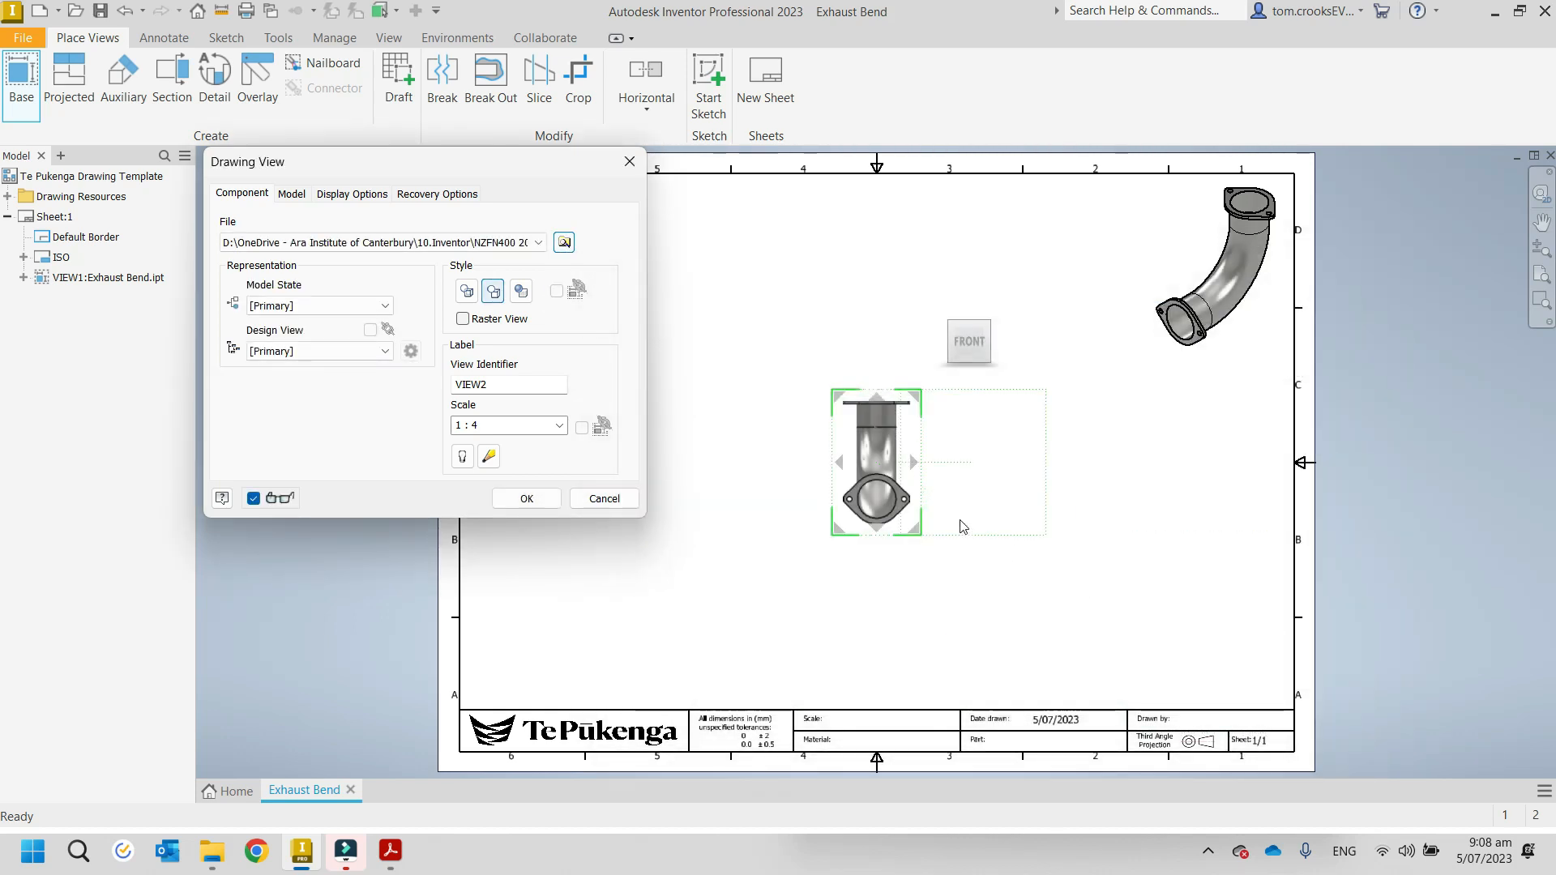
Step: Set the new base view's scale to 1:2 and orient it to the right side of the bend
{"action": "left_click", "coordinate": [495, 423]}
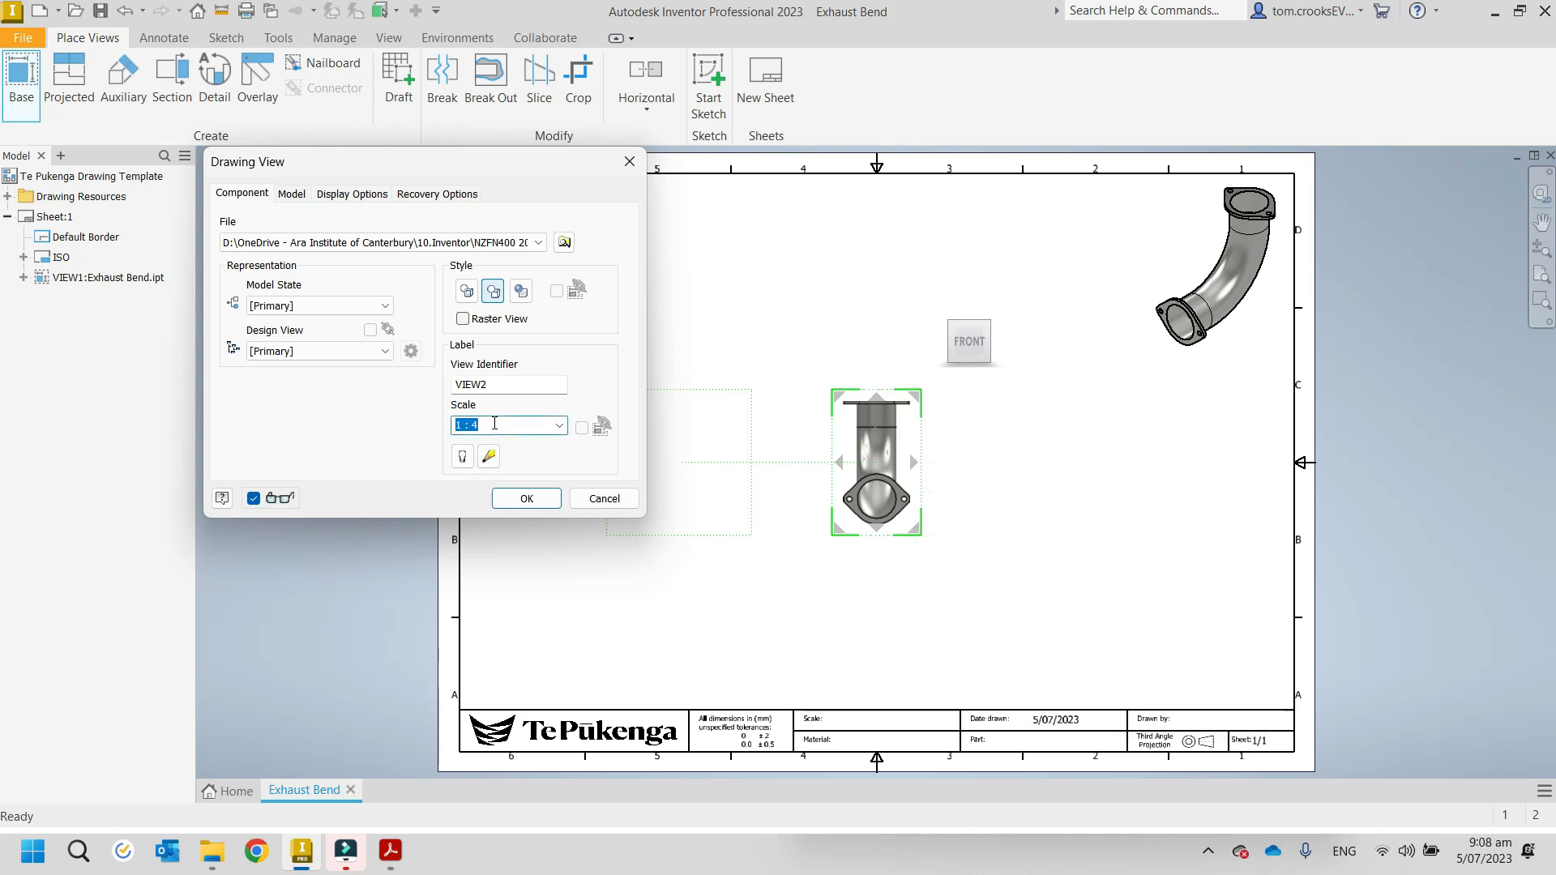
{"action": "type", "text": "1111111"}
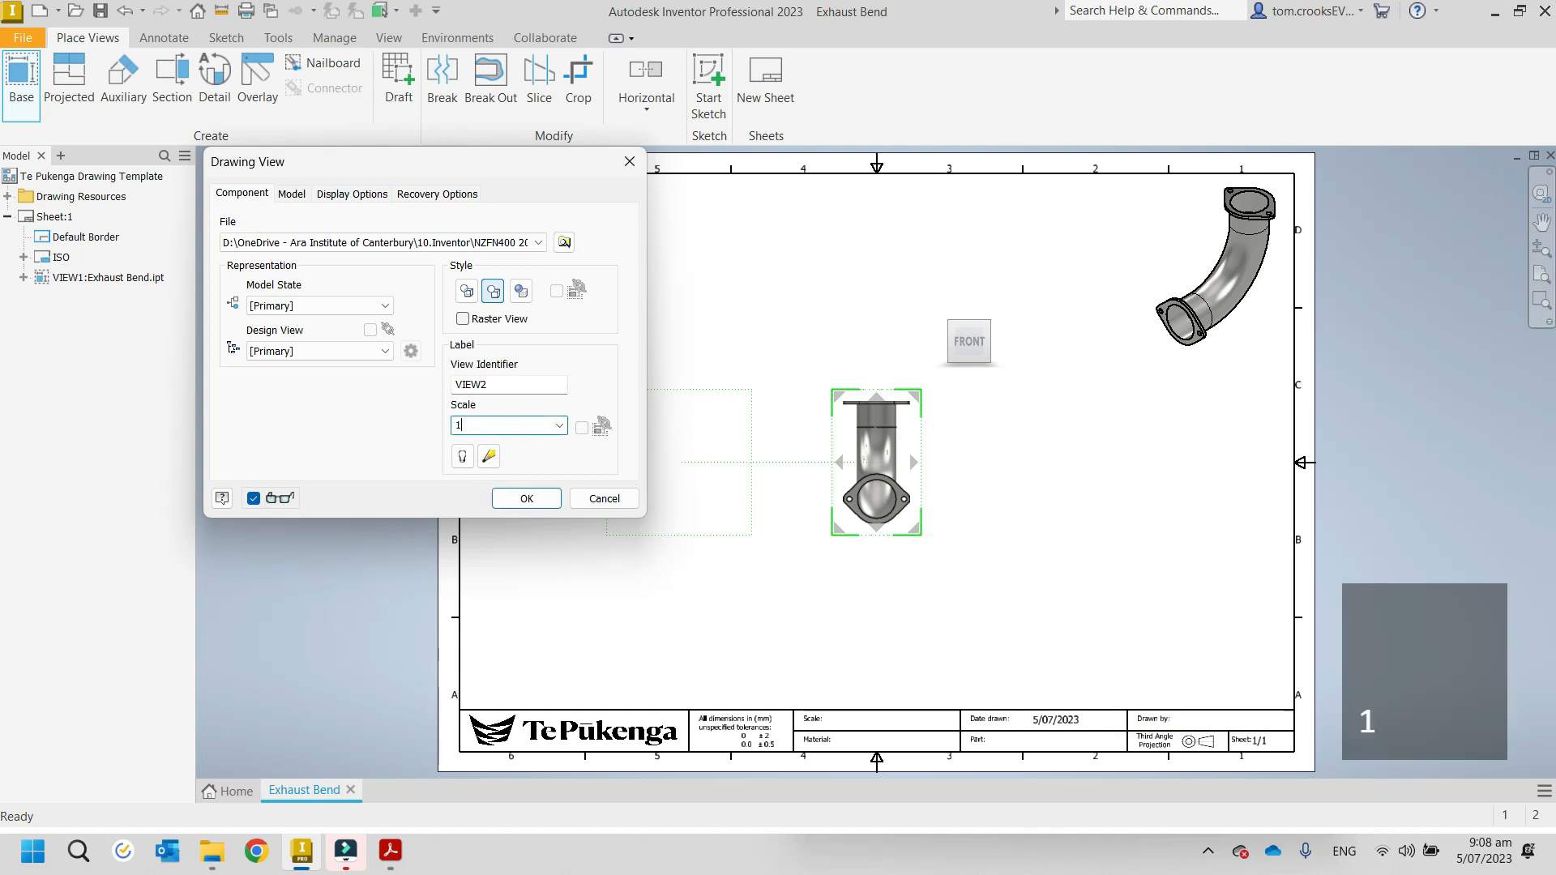
{"action": "key", "text": "BackSpace"}
{"action": "key", "text": "BackSpace"}
{"action": "key", "text": "BackSpace"}
{"action": "key", "text": "BackSpace"}
{"action": "key", "text": "BackSpace"}
{"action": "key", "text": "BackSpace"}
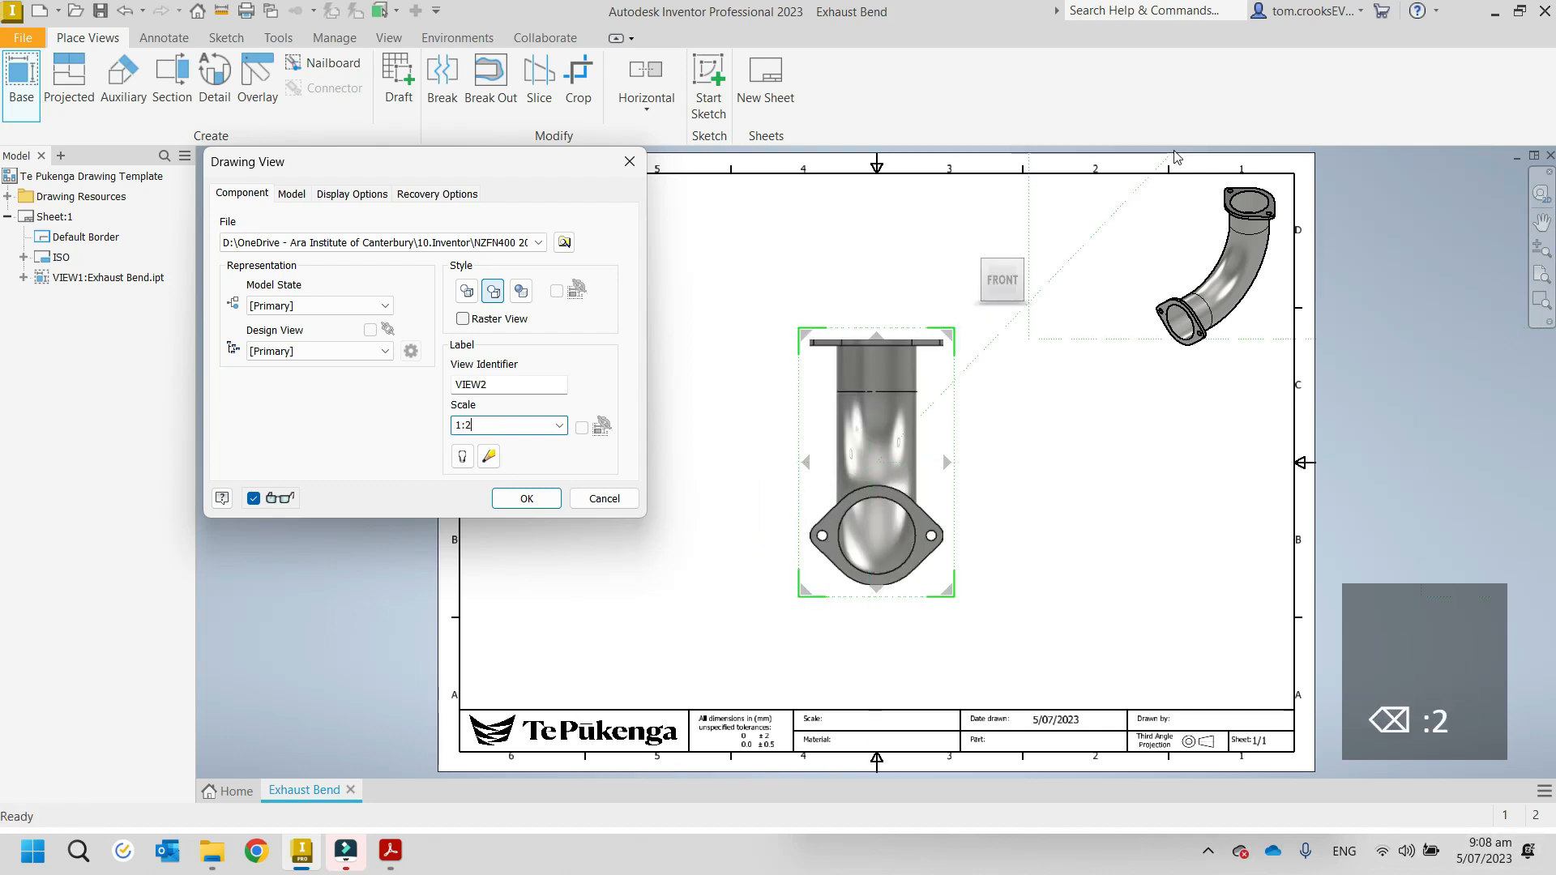
{"action": "left_click", "coordinate": [1035, 275]}
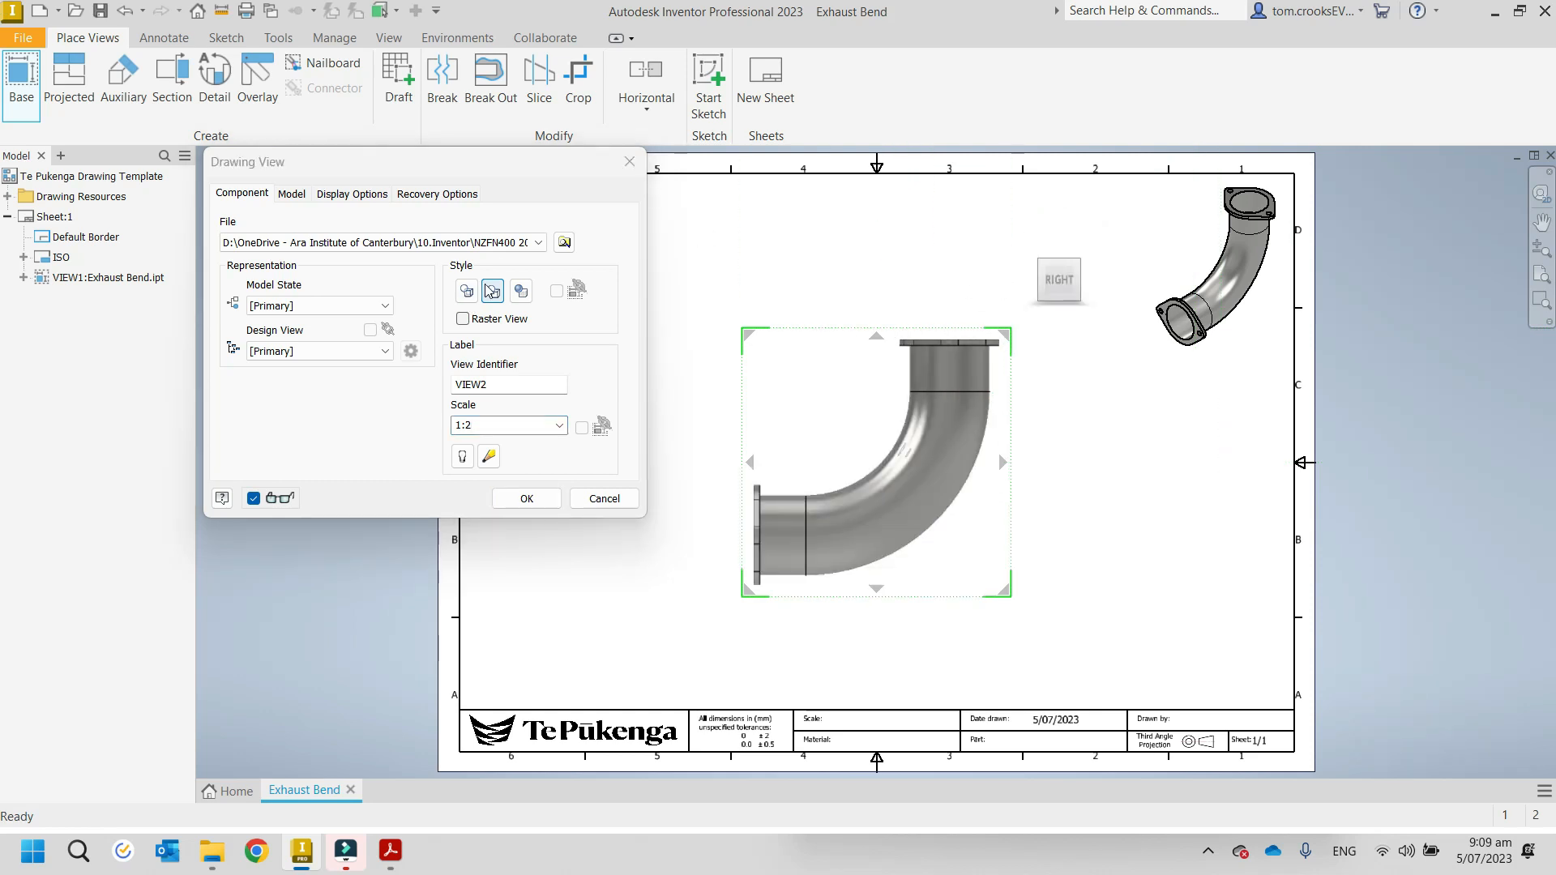
Step: Create the unshaded right-side view with tangent edges off and move it to the sheet's lower-right area, below the isometric view
{"action": "left_click", "coordinate": [355, 195]}
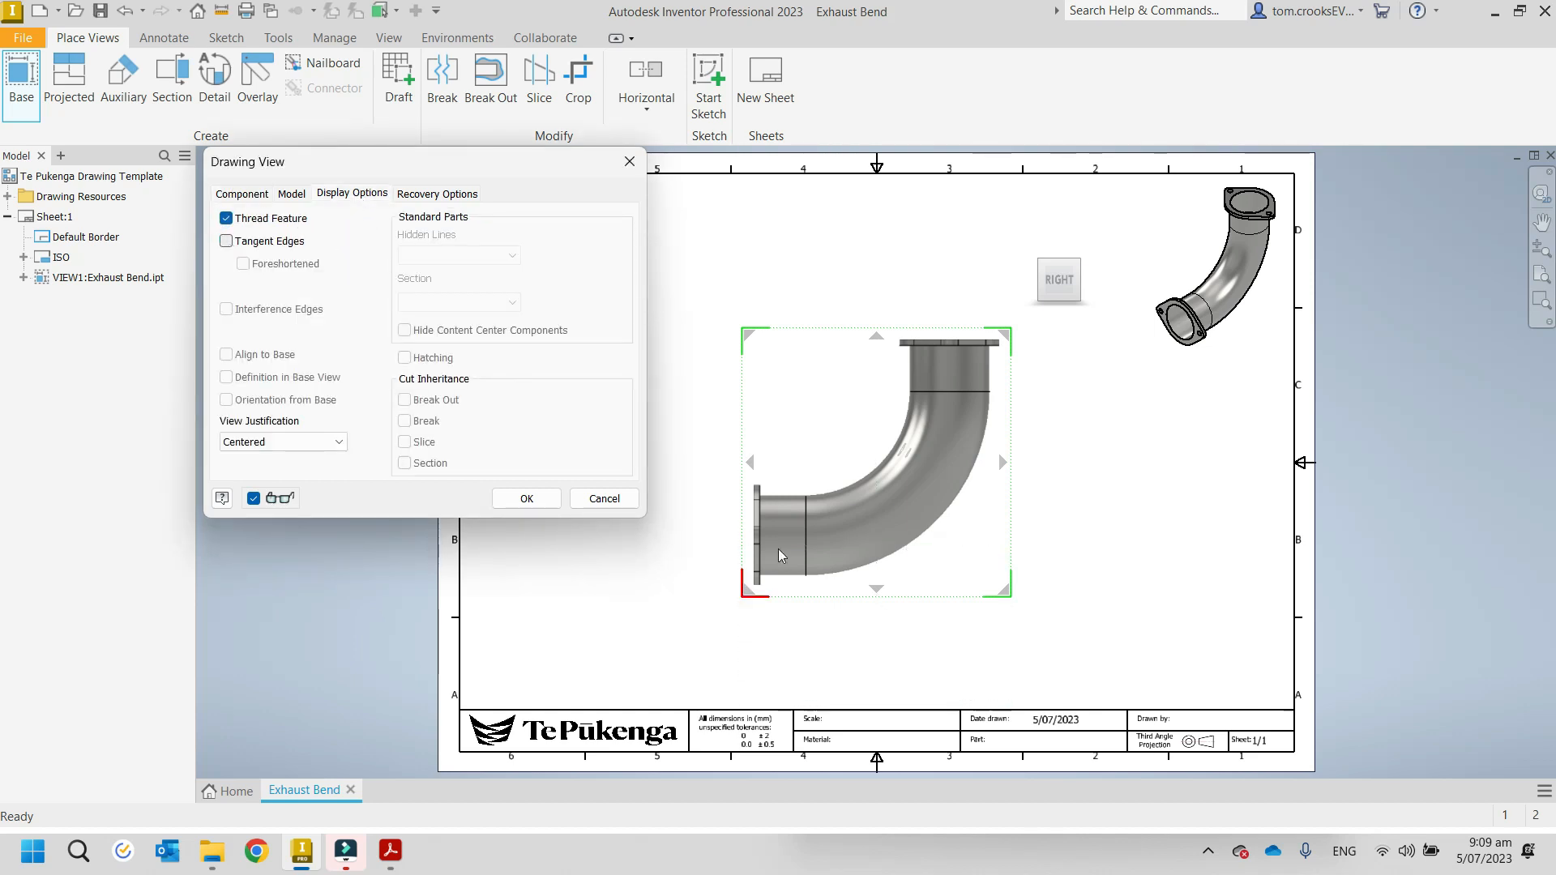
{"action": "scroll", "coordinate": [778, 548], "scroll_direction": "up", "scroll_amount": 5}
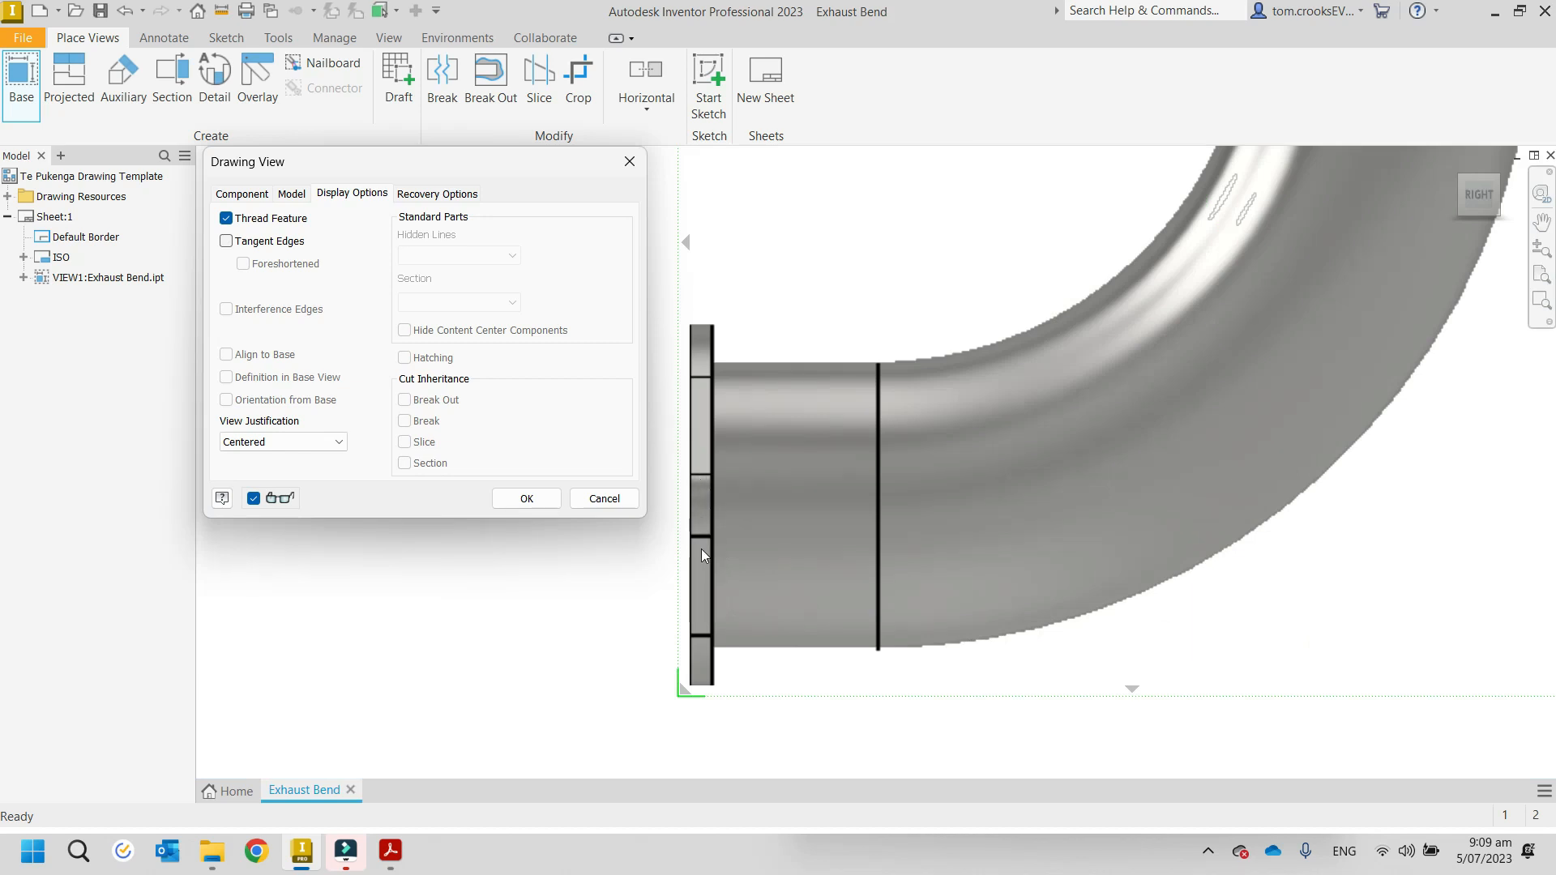
{"action": "left_click", "coordinate": [527, 498]}
{"action": "scroll", "coordinate": [560, 469], "scroll_direction": "down", "scroll_amount": 5}
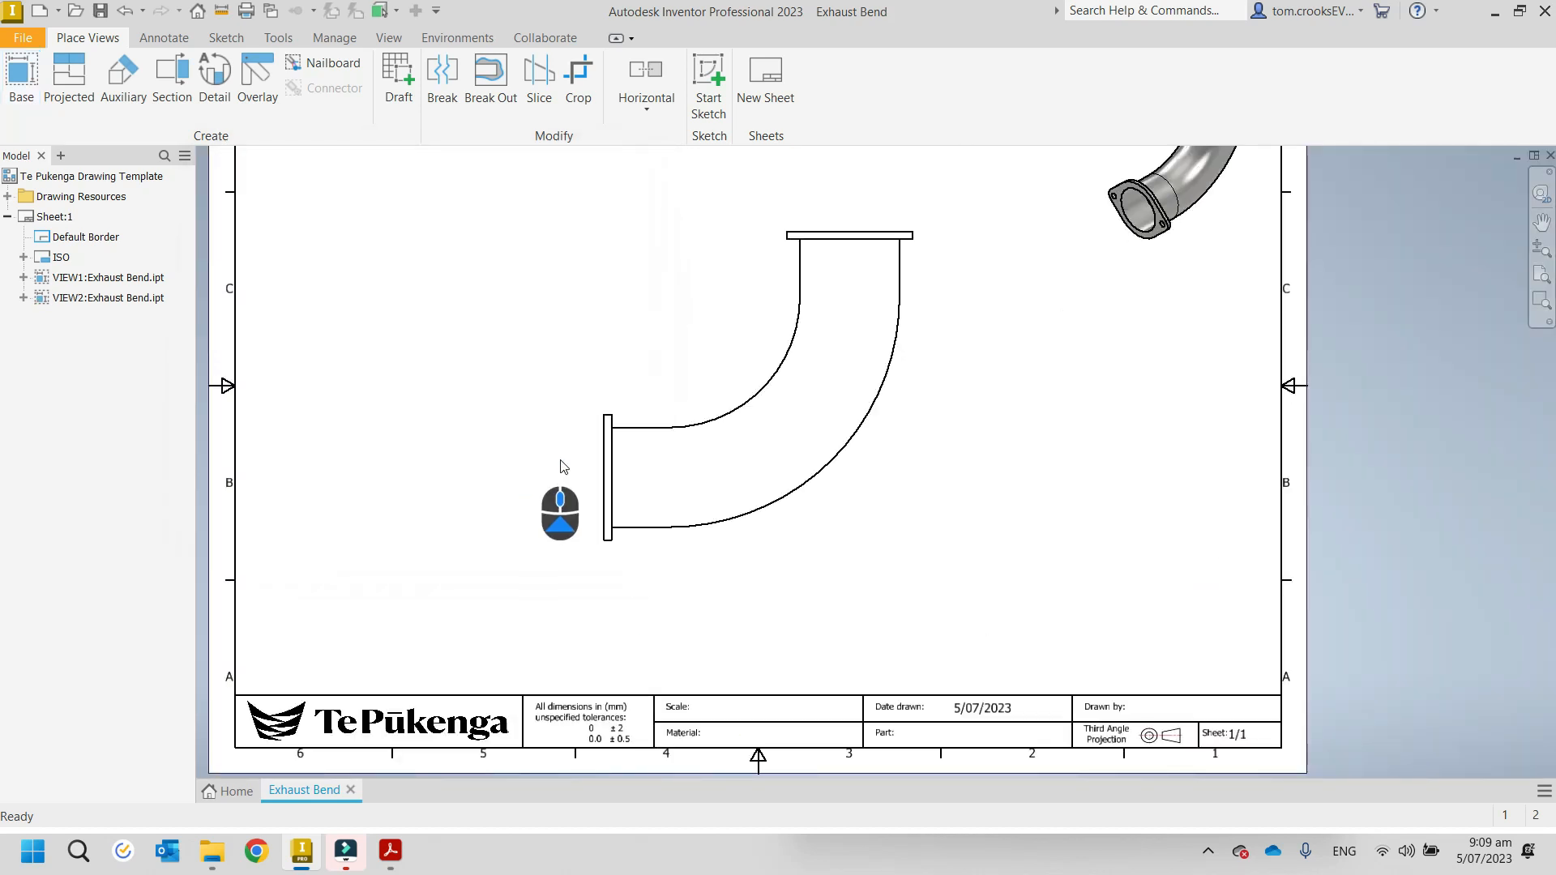
{"action": "left_click_drag", "start_coordinate": [770, 556], "coordinate": [1056, 641]}
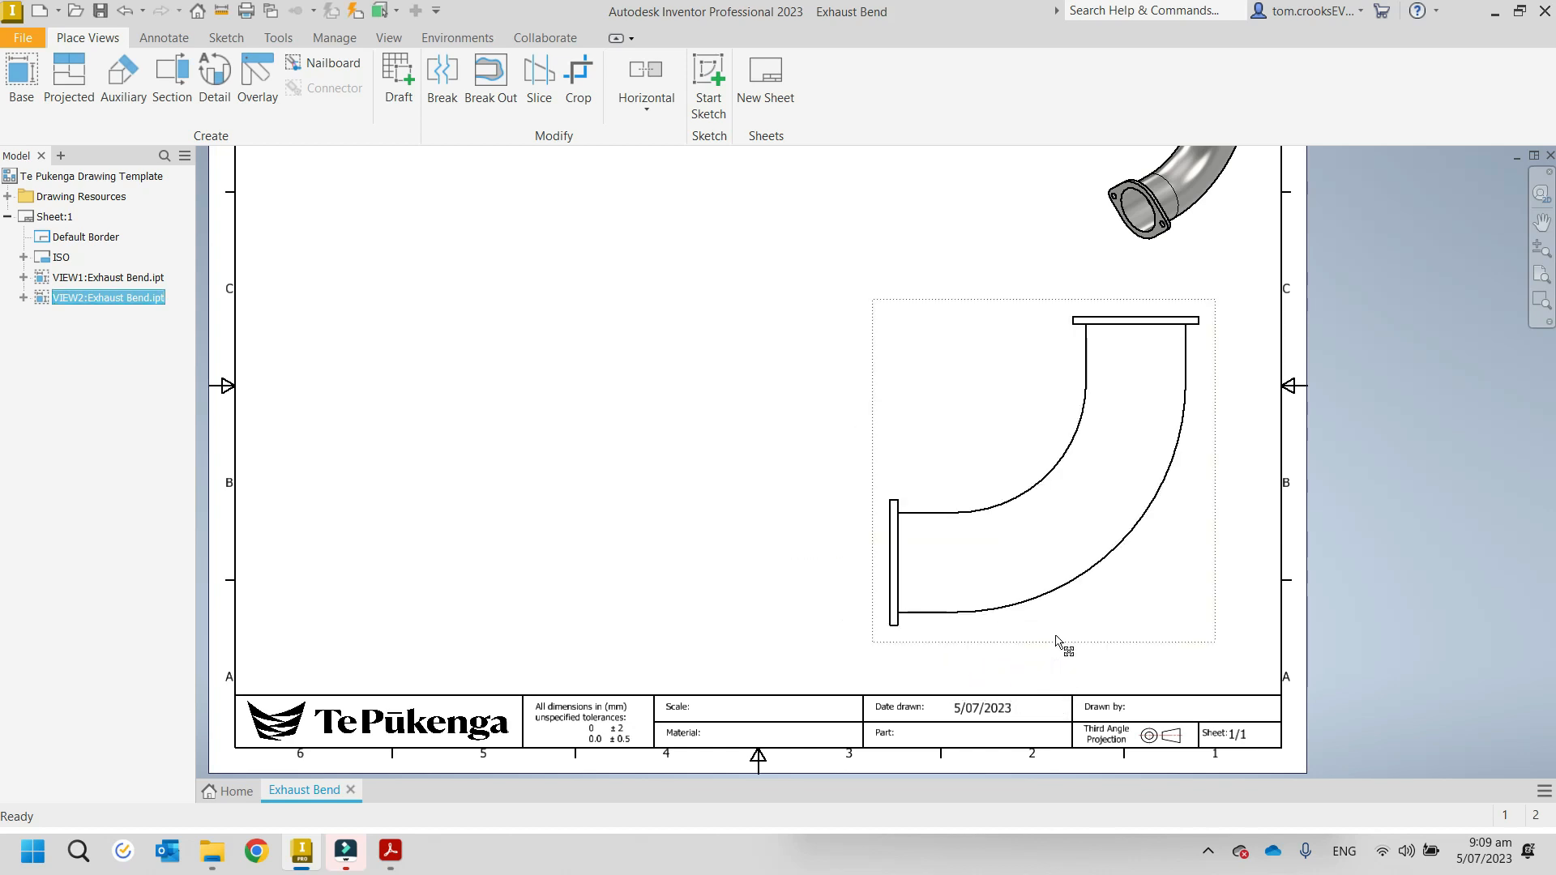
Step: Project a front view from the right-side view and place it to that view's left
{"action": "right_click", "coordinate": [960, 638]}
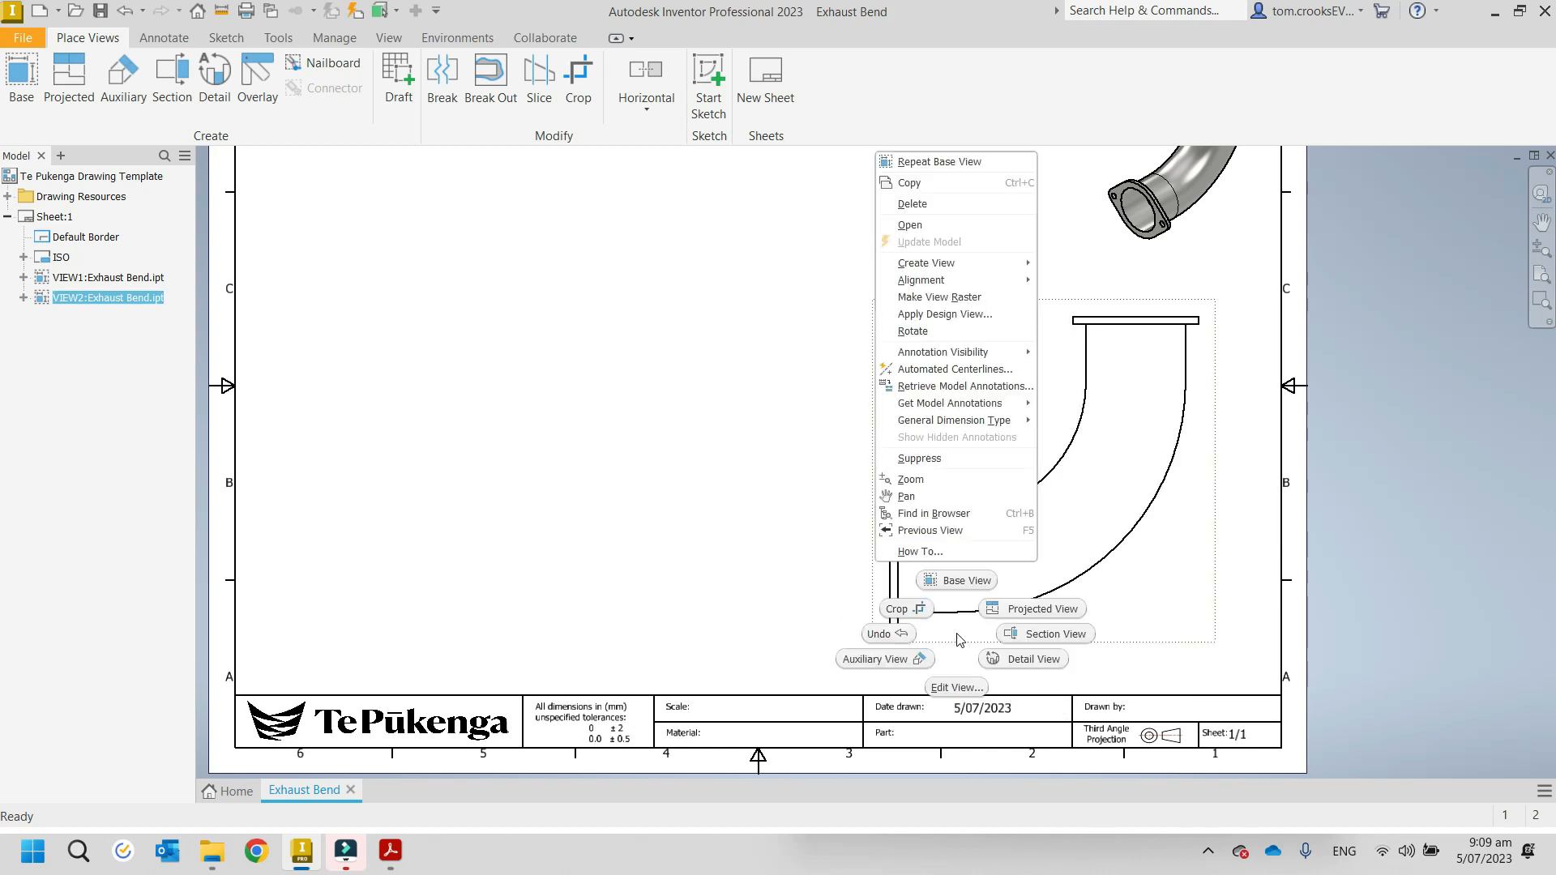
{"action": "left_click", "coordinate": [1052, 609]}
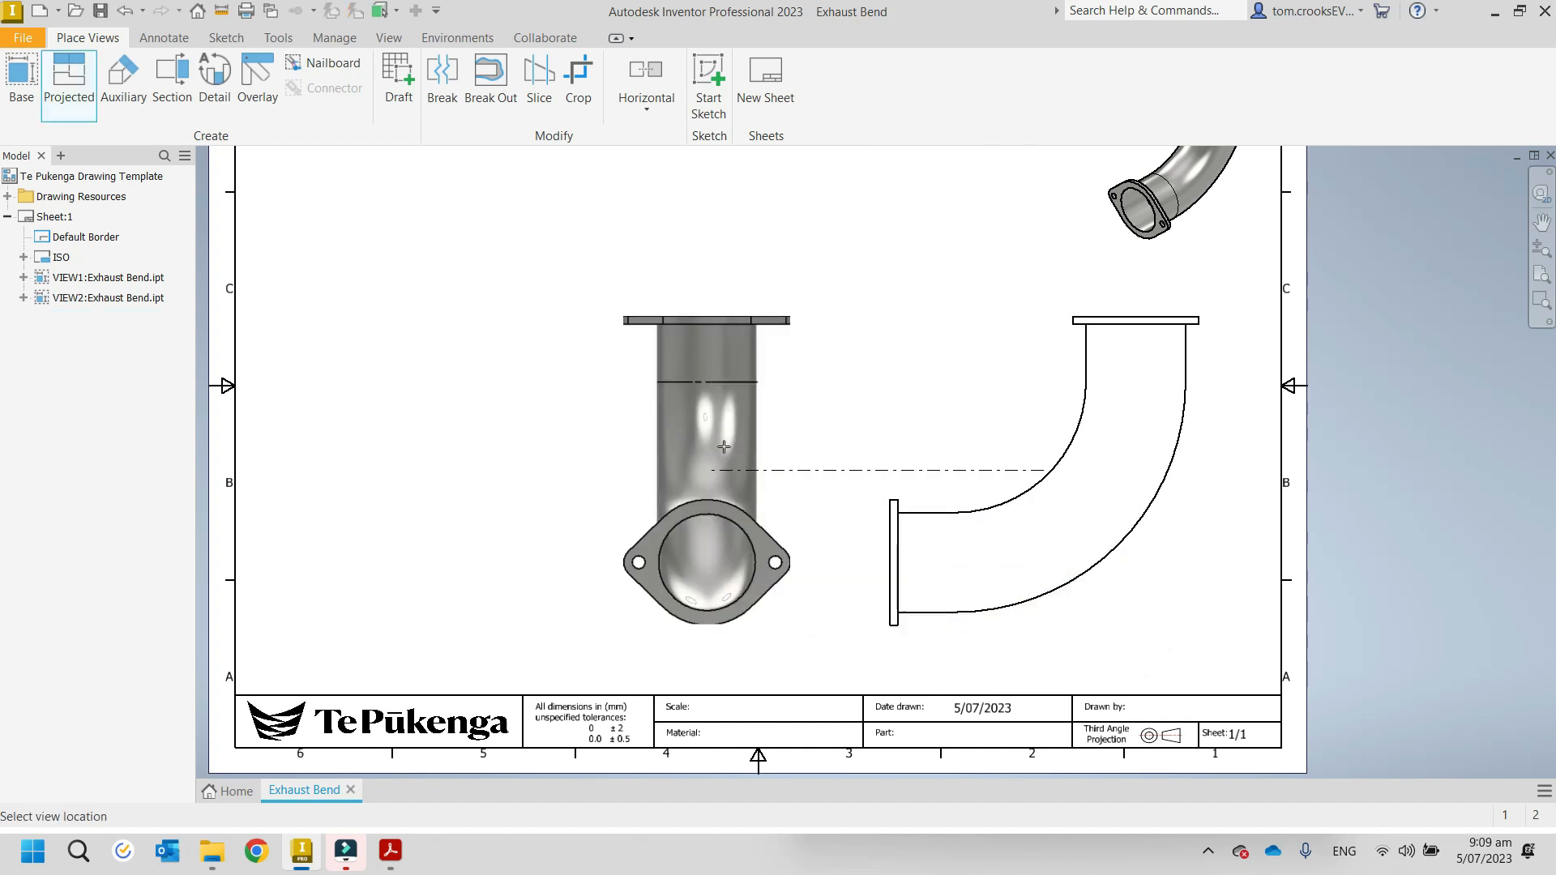
{"action": "left_click", "coordinate": [729, 442]}
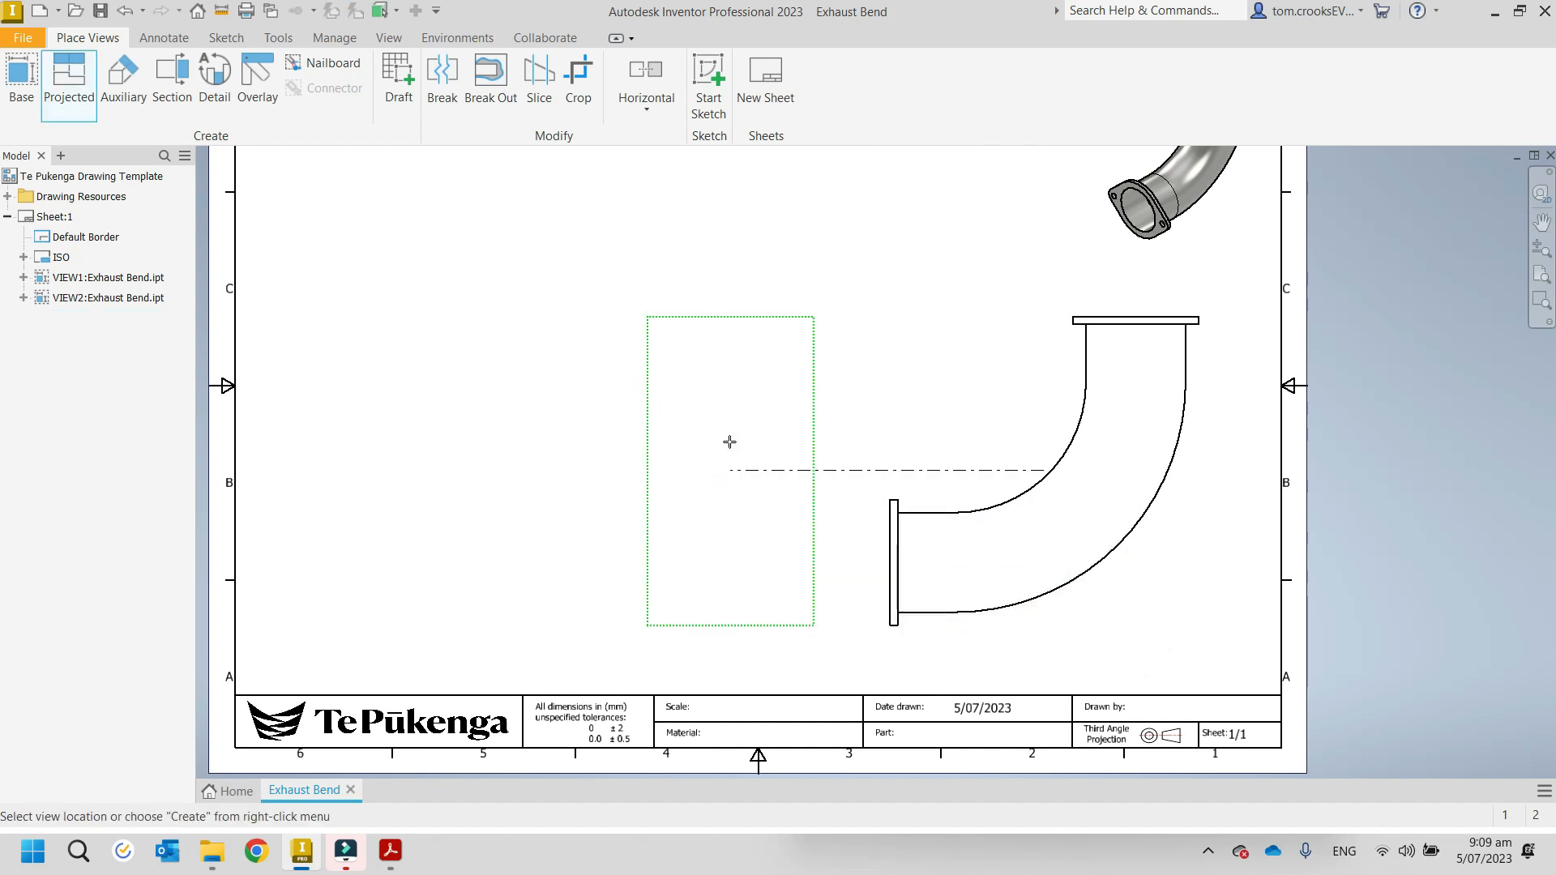
{"action": "right_click", "coordinate": [729, 441]}
{"action": "left_click", "coordinate": [806, 454]}
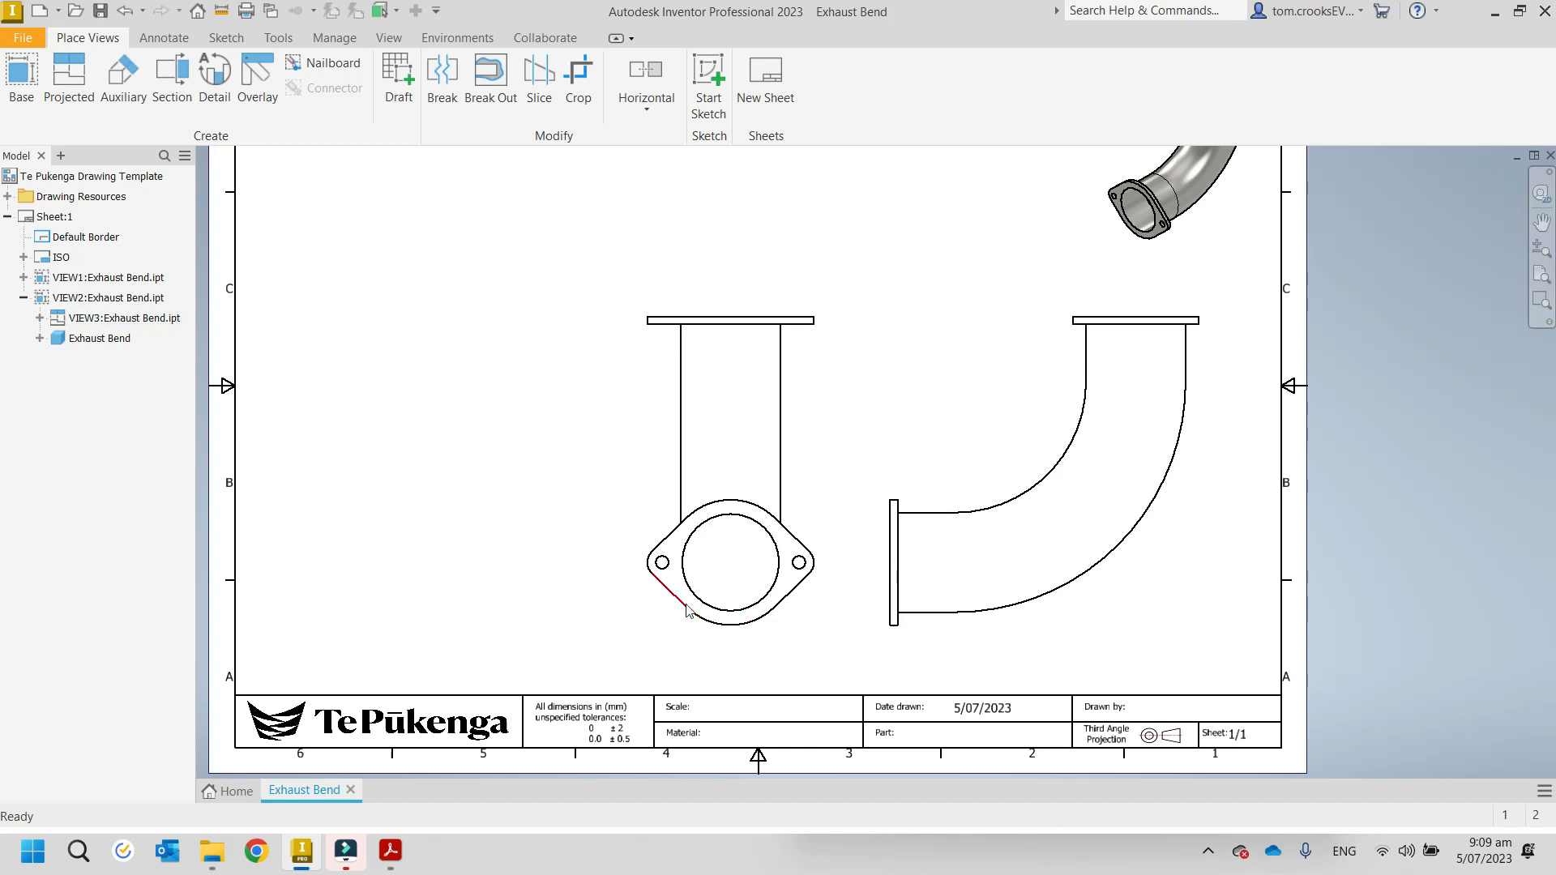
Step: Start a detail view of the projected front view and check the flange detail in the Exhaust Bend PDF
{"action": "left_click", "coordinate": [218, 85]}
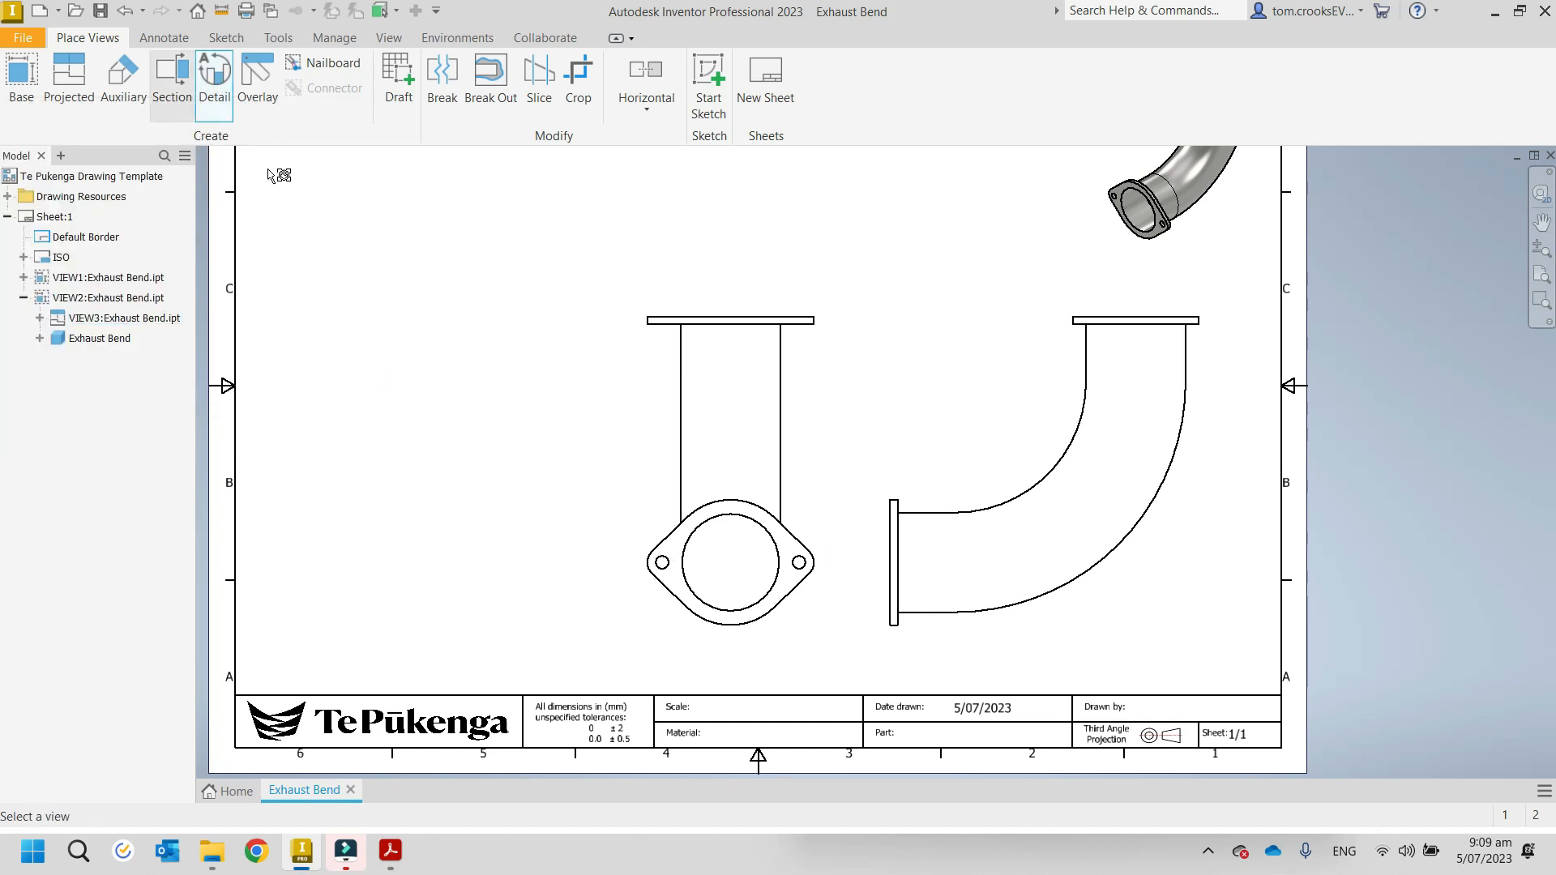
{"action": "left_click", "coordinate": [740, 564]}
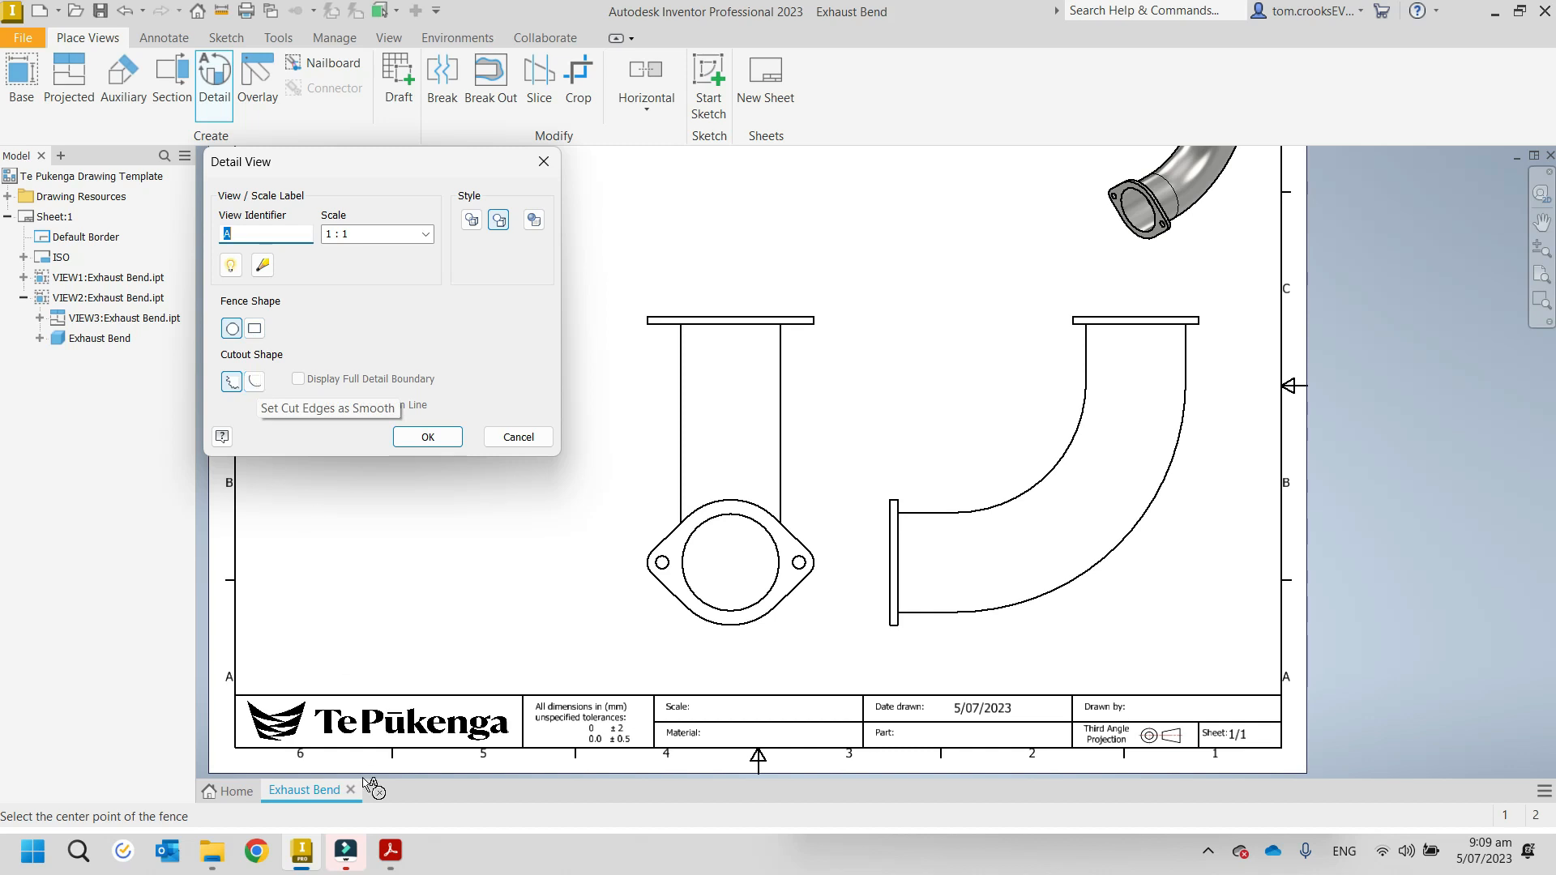
{"action": "left_click", "coordinate": [390, 851]}
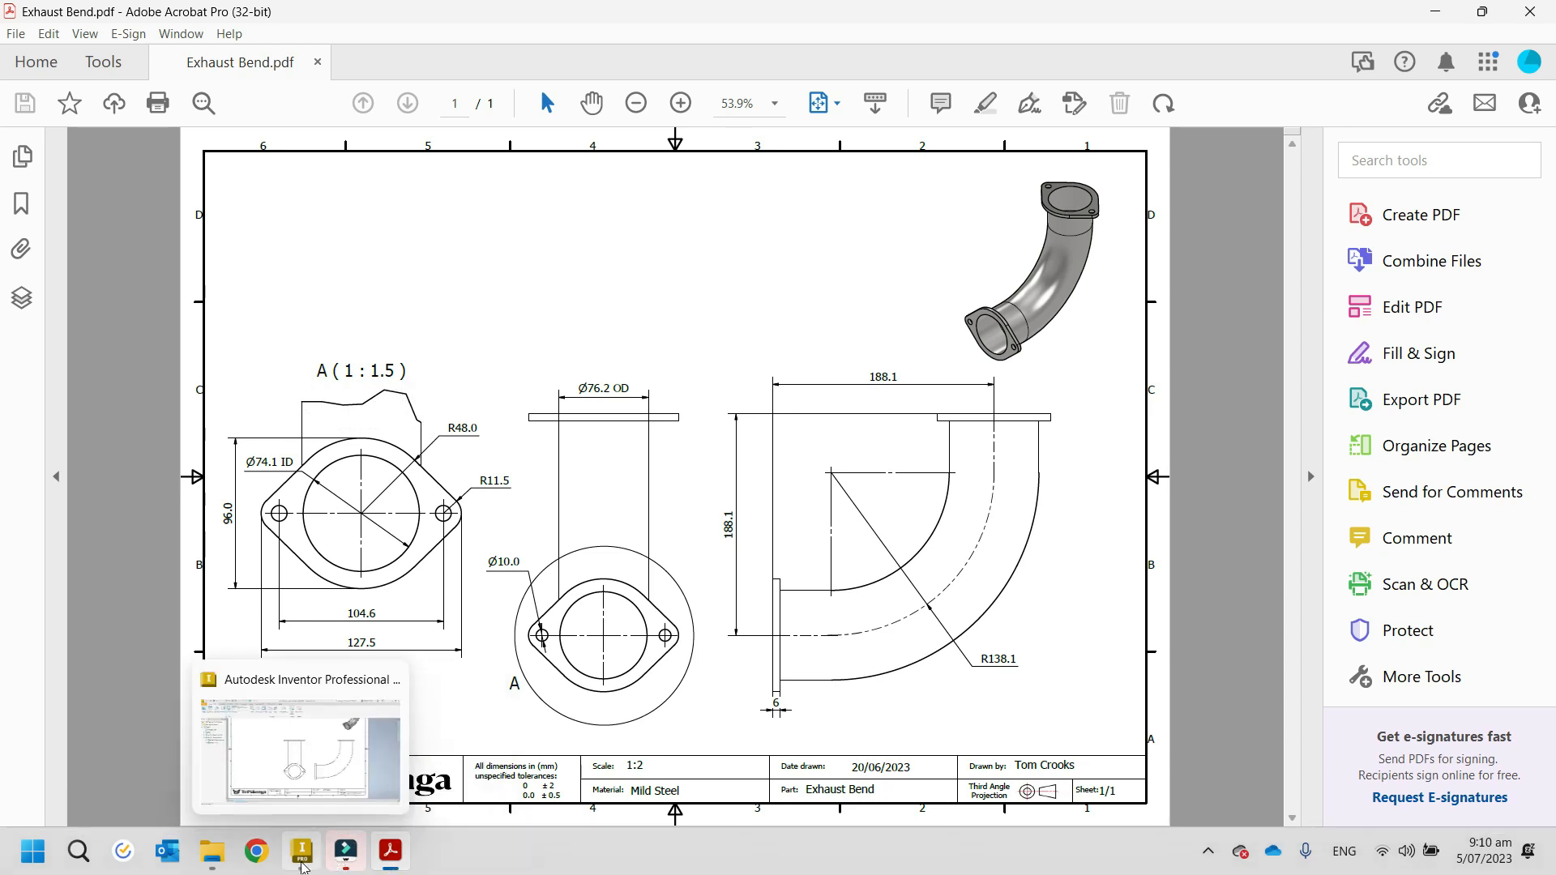
{"action": "left_click", "coordinate": [302, 866]}
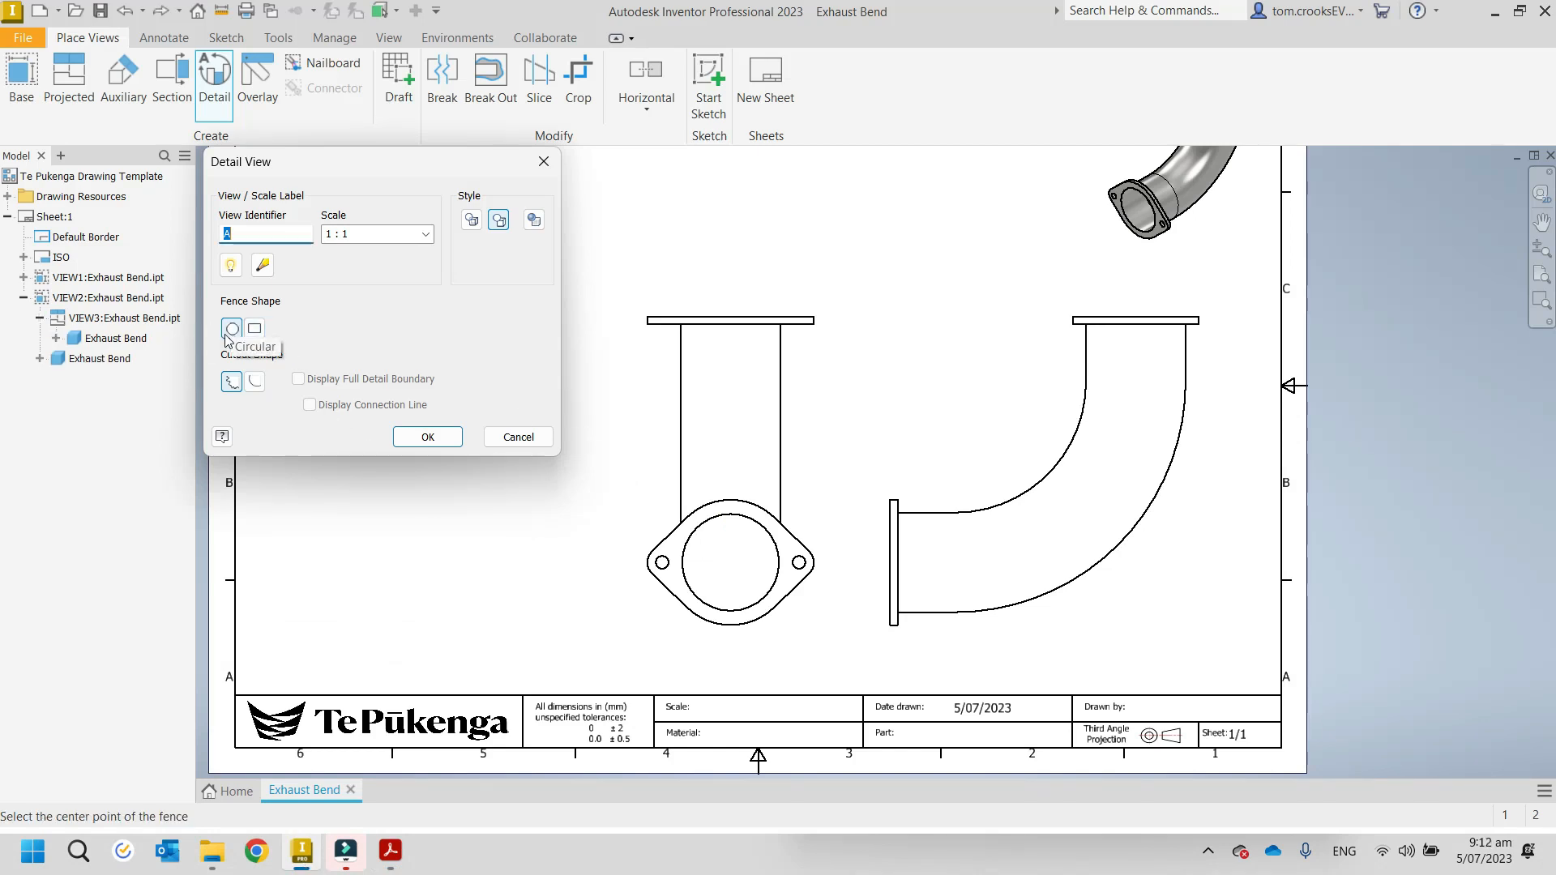
Step: Create circular detail view A around the front view's lower flange with smooth cut edges, placed to the left of the front view
{"action": "left_click", "coordinate": [253, 387]}
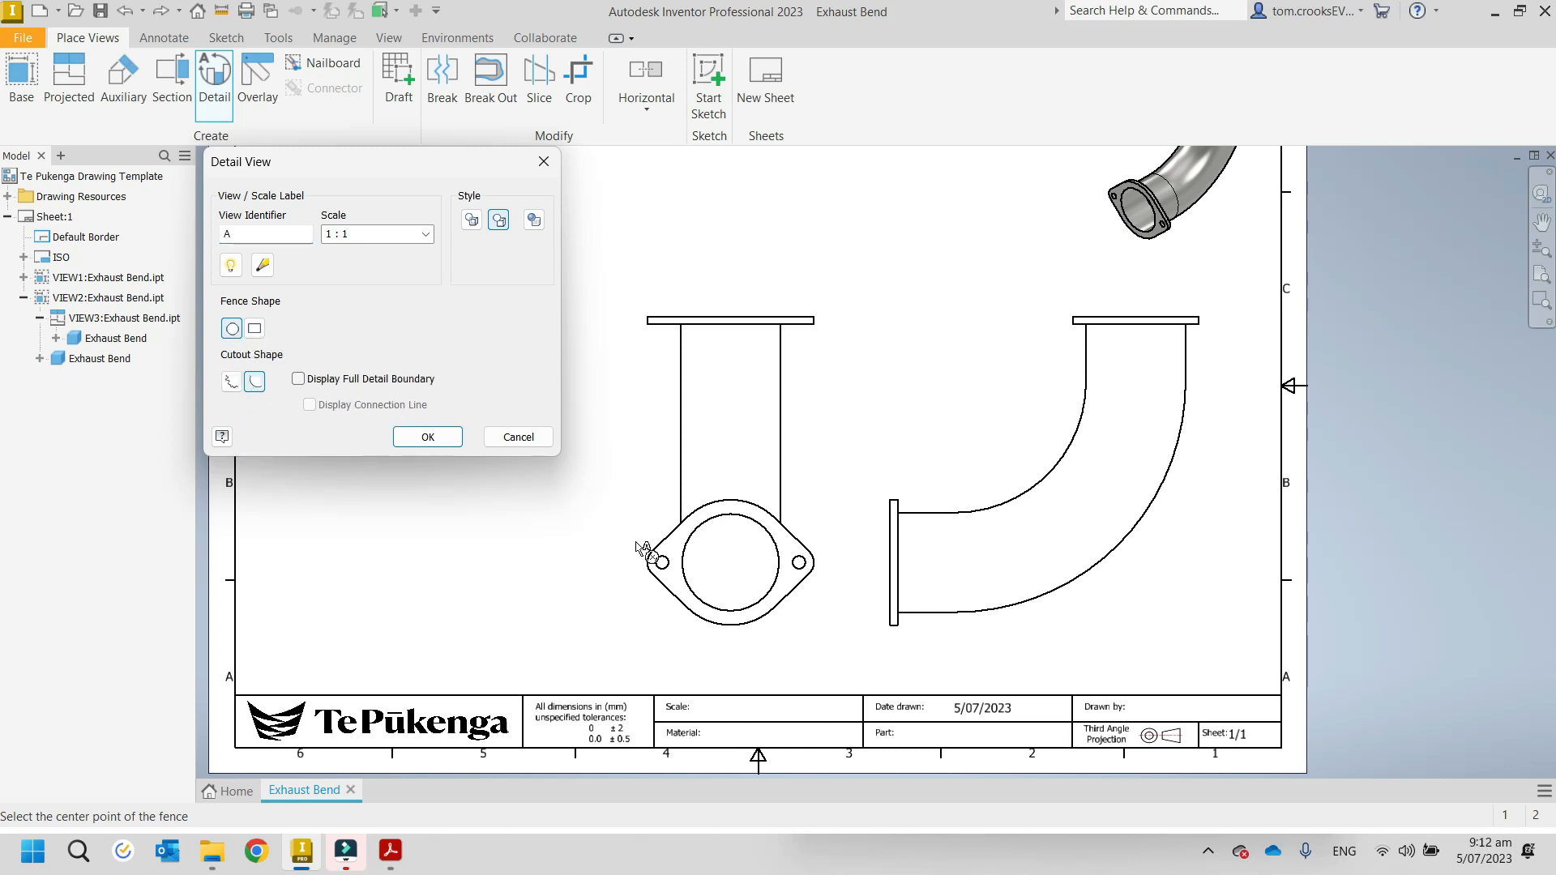
{"action": "left_click", "coordinate": [732, 566]}
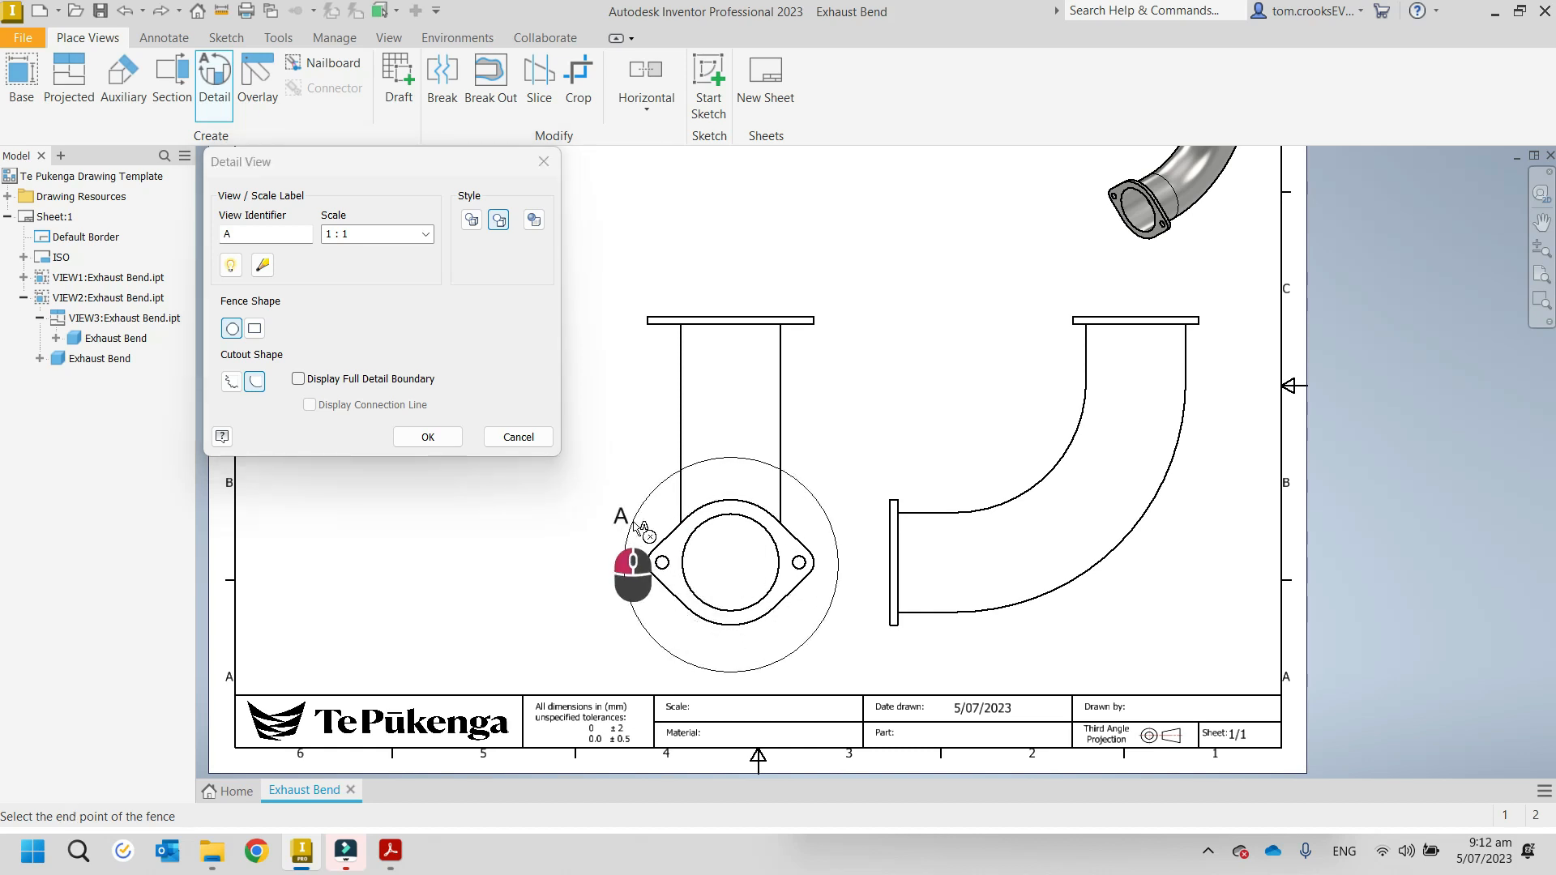
{"action": "left_click", "coordinate": [631, 521]}
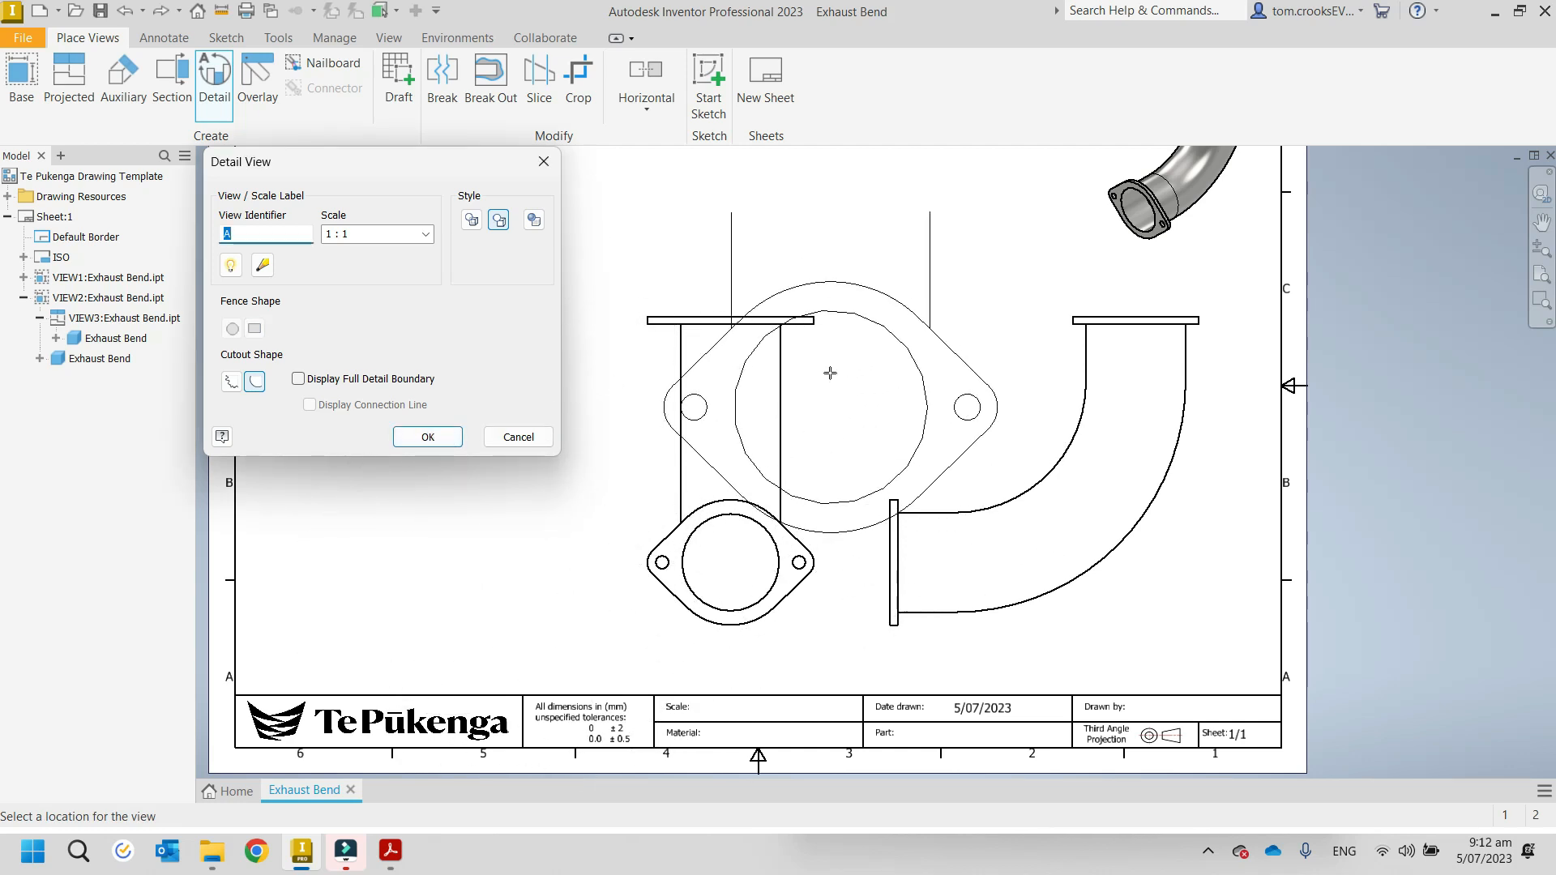
{"action": "left_click", "coordinate": [439, 490]}
{"action": "middle_click_drag", "start_coordinate": [539, 501], "coordinate": [566, 512]}
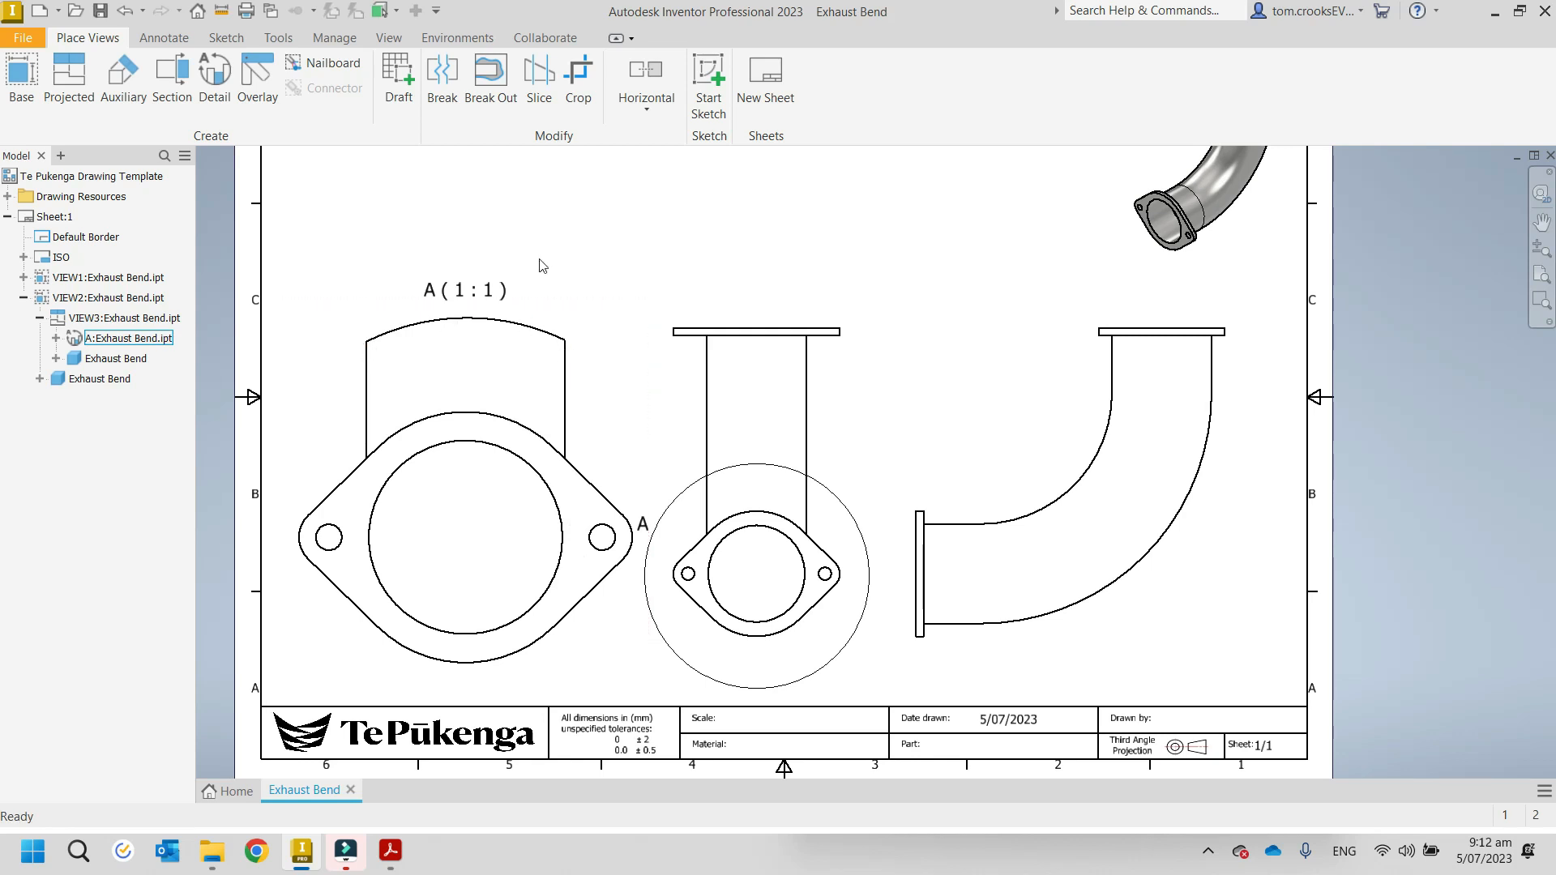
Step: Move detail view A higher on the sheet and set its scale to 1:1.5
{"action": "left_click_drag", "start_coordinate": [650, 417], "coordinate": [637, 306]}
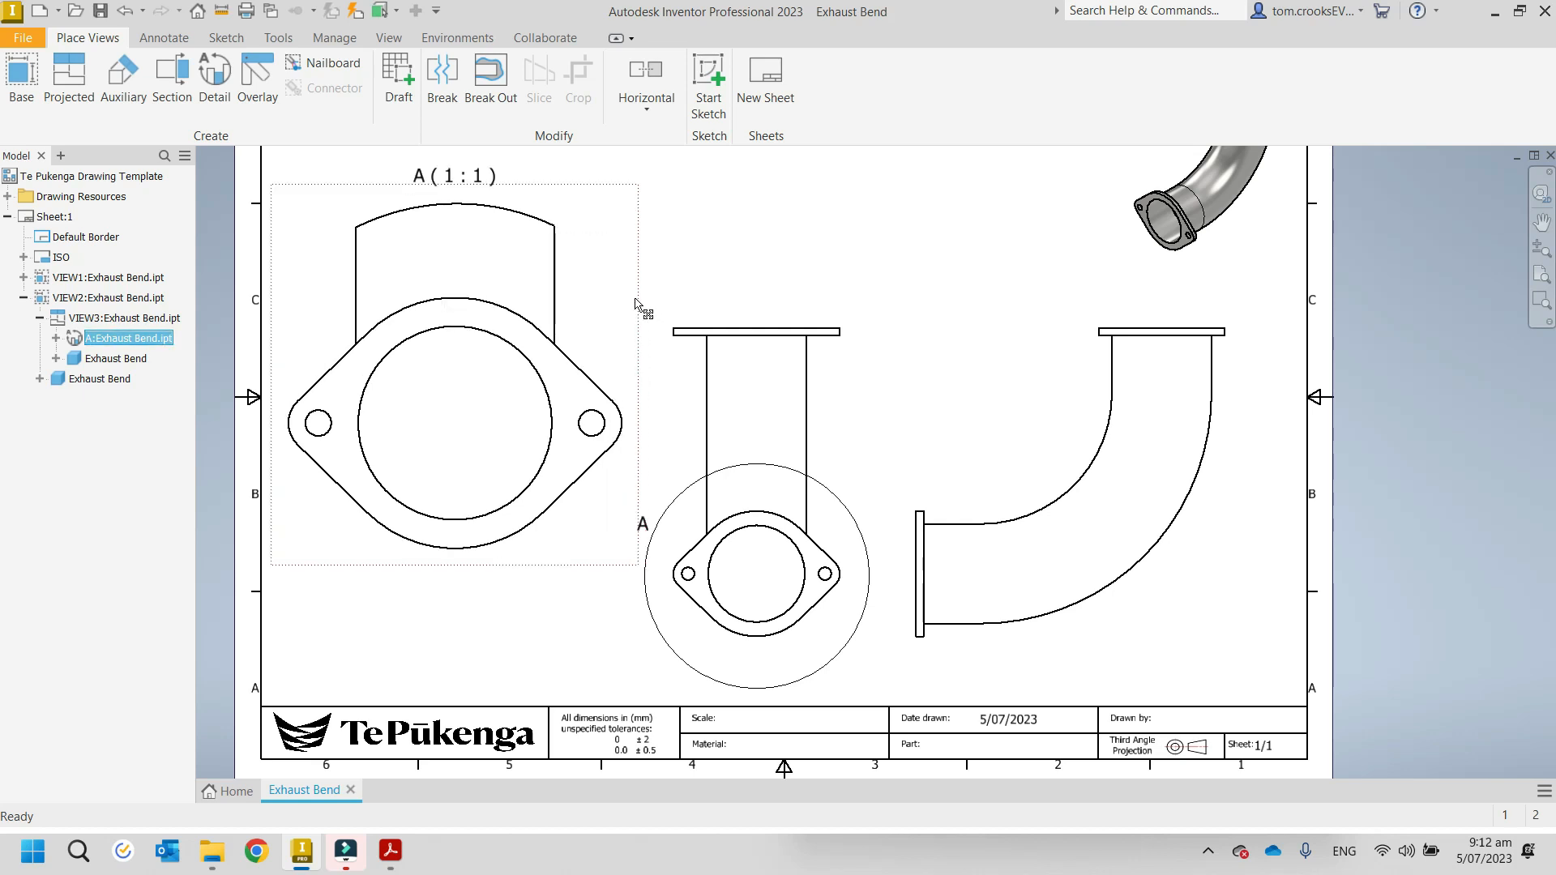
{"action": "right_click", "coordinate": [550, 559]}
{"action": "left_click", "coordinate": [546, 605]}
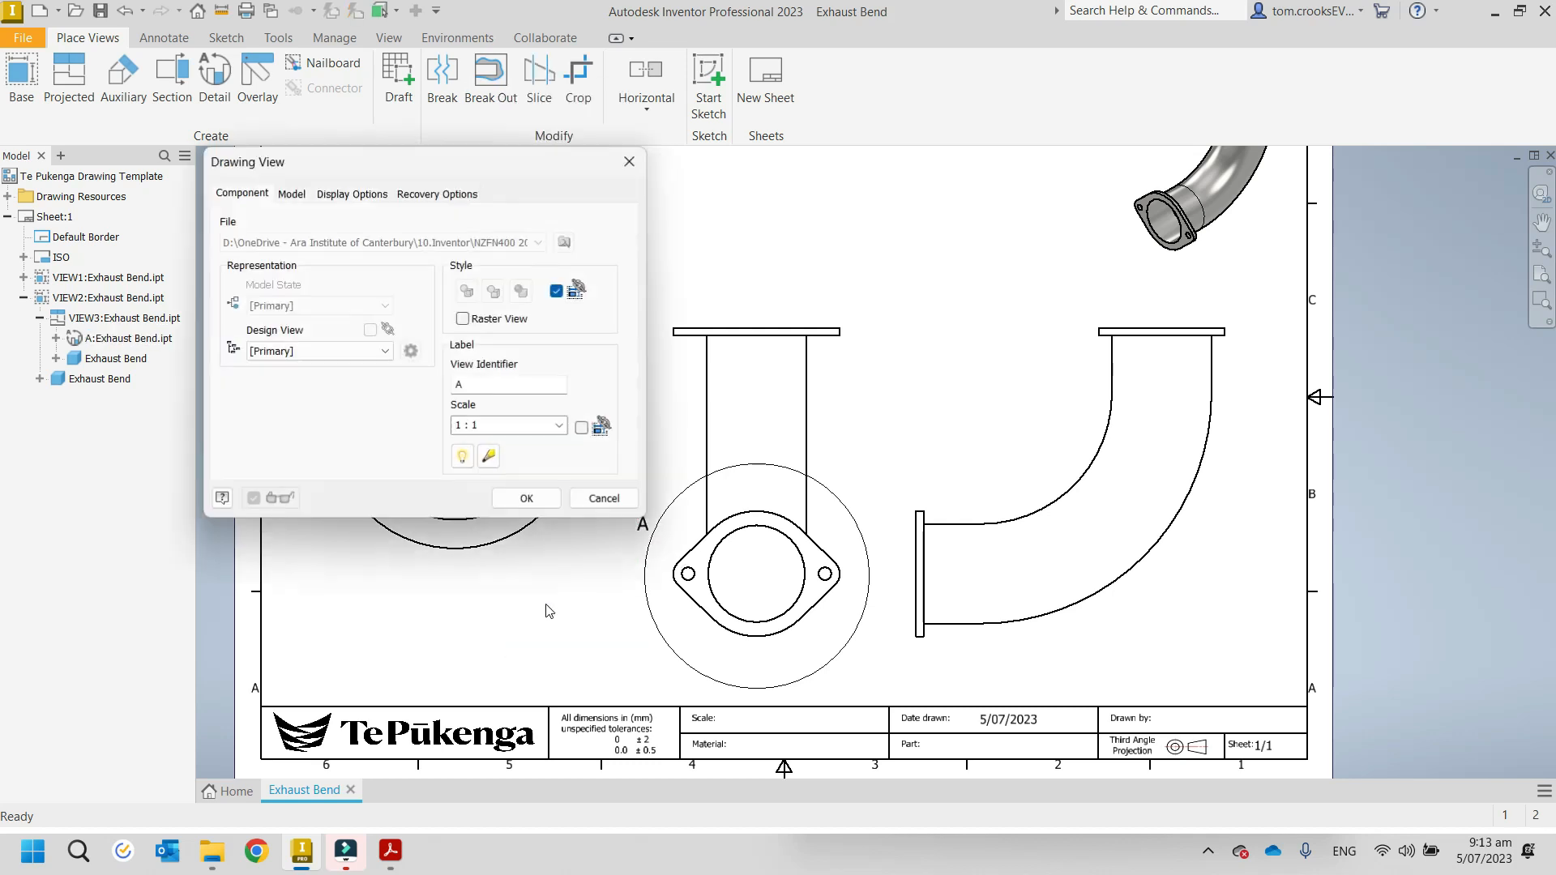
{"action": "left_click", "coordinate": [503, 426]}
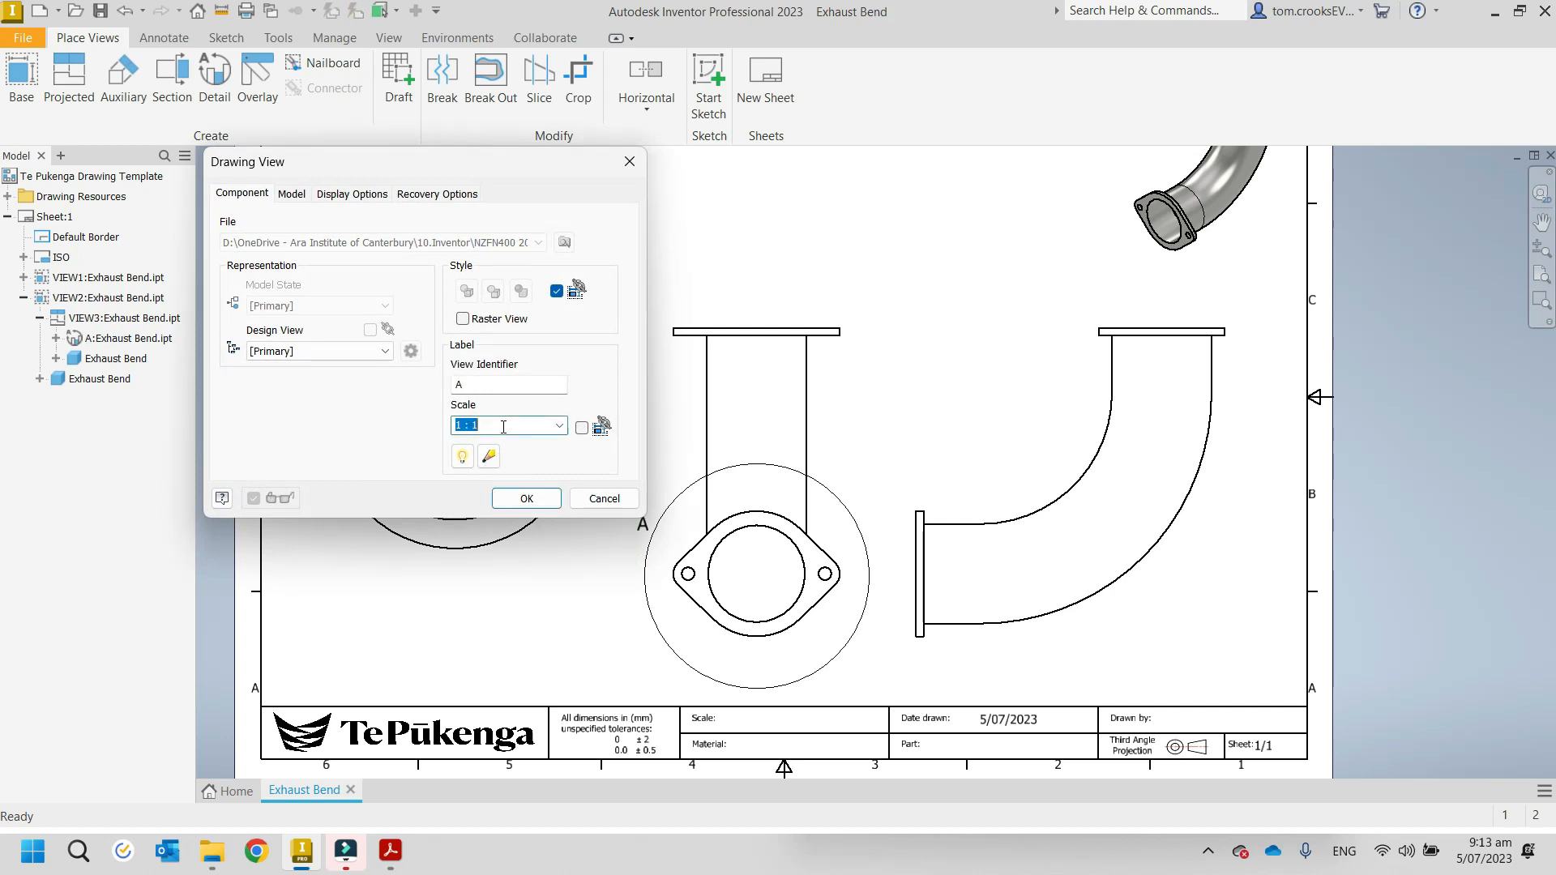
{"action": "double_click", "coordinate": [503, 426]}
{"action": "left_click", "coordinate": [503, 426]}
{"action": "type", "text": ".5"}
{"action": "left_click", "coordinate": [527, 497]}
{"action": "left_click", "coordinate": [546, 515]}
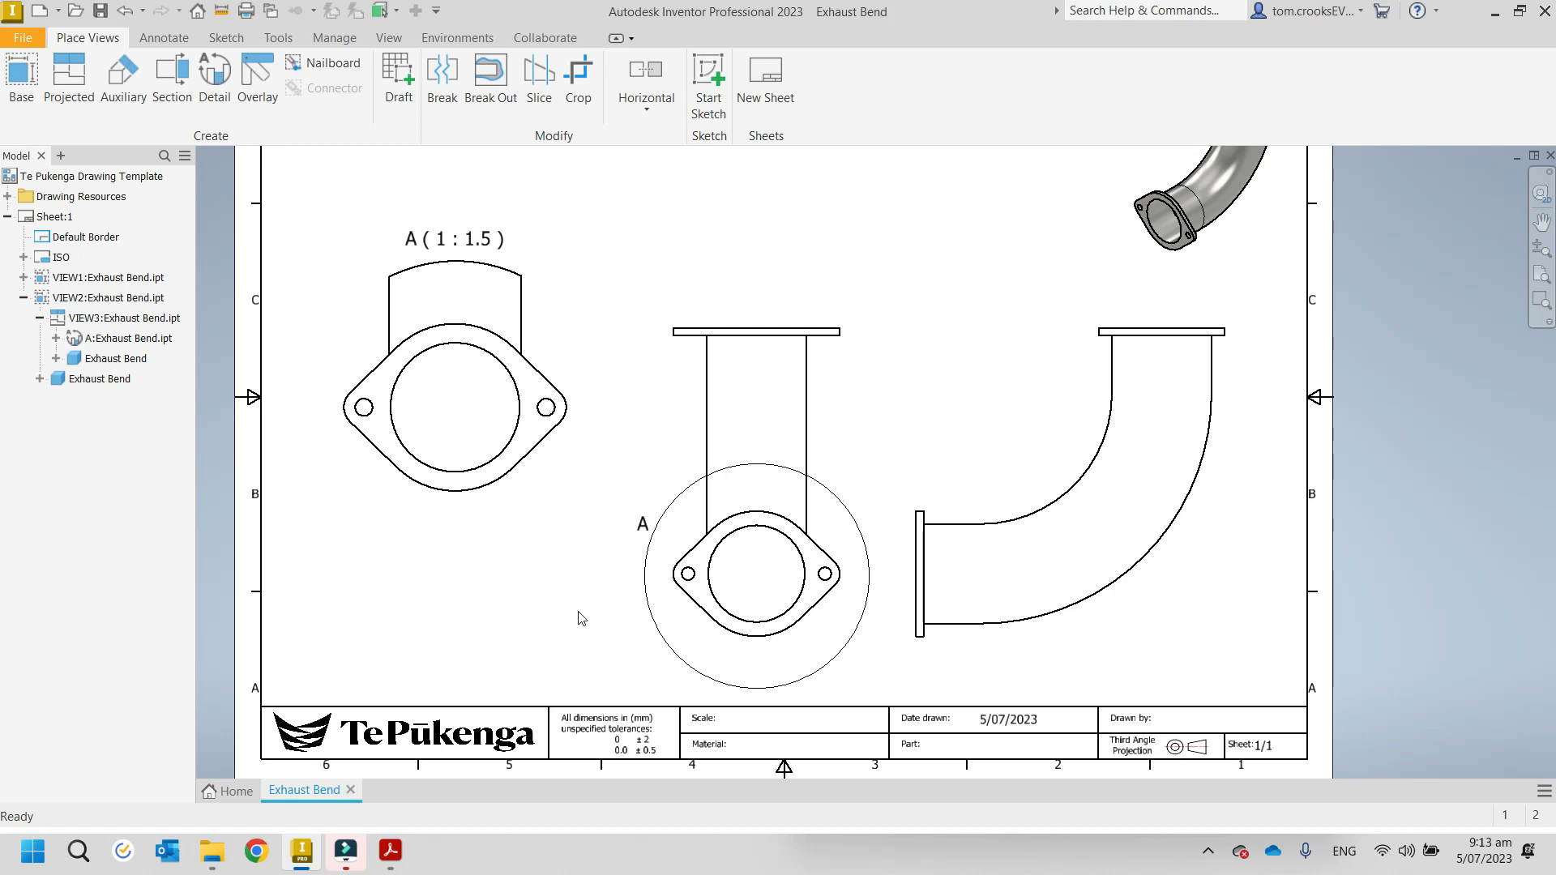
Step: Add centerline bisectors along the right-side view's curved bend and both of its straight pipe ends
{"action": "mouse_move", "coordinate": [582, 618]}
{"action": "middle_mouse_down"}
{"action": "mouse_move", "coordinate": [377, 540]}
{"action": "mouse_move", "coordinate": [426, 562]}
{"action": "middle_mouse_up"}
{"action": "left_click", "coordinate": [163, 38]}
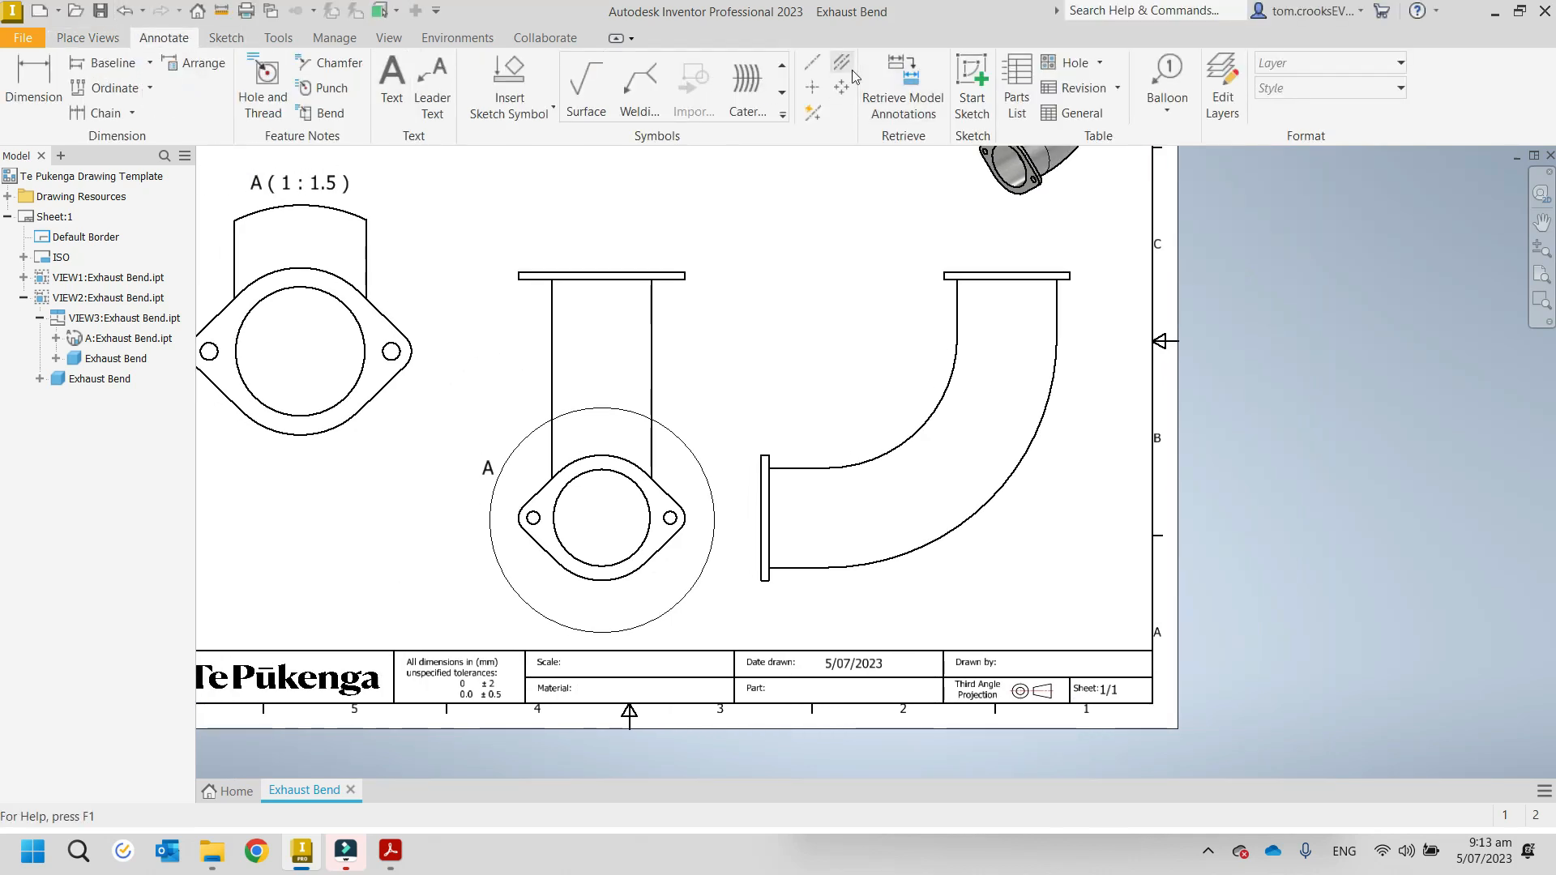
{"action": "left_click", "coordinate": [912, 437]}
{"action": "left_click", "coordinate": [953, 530]}
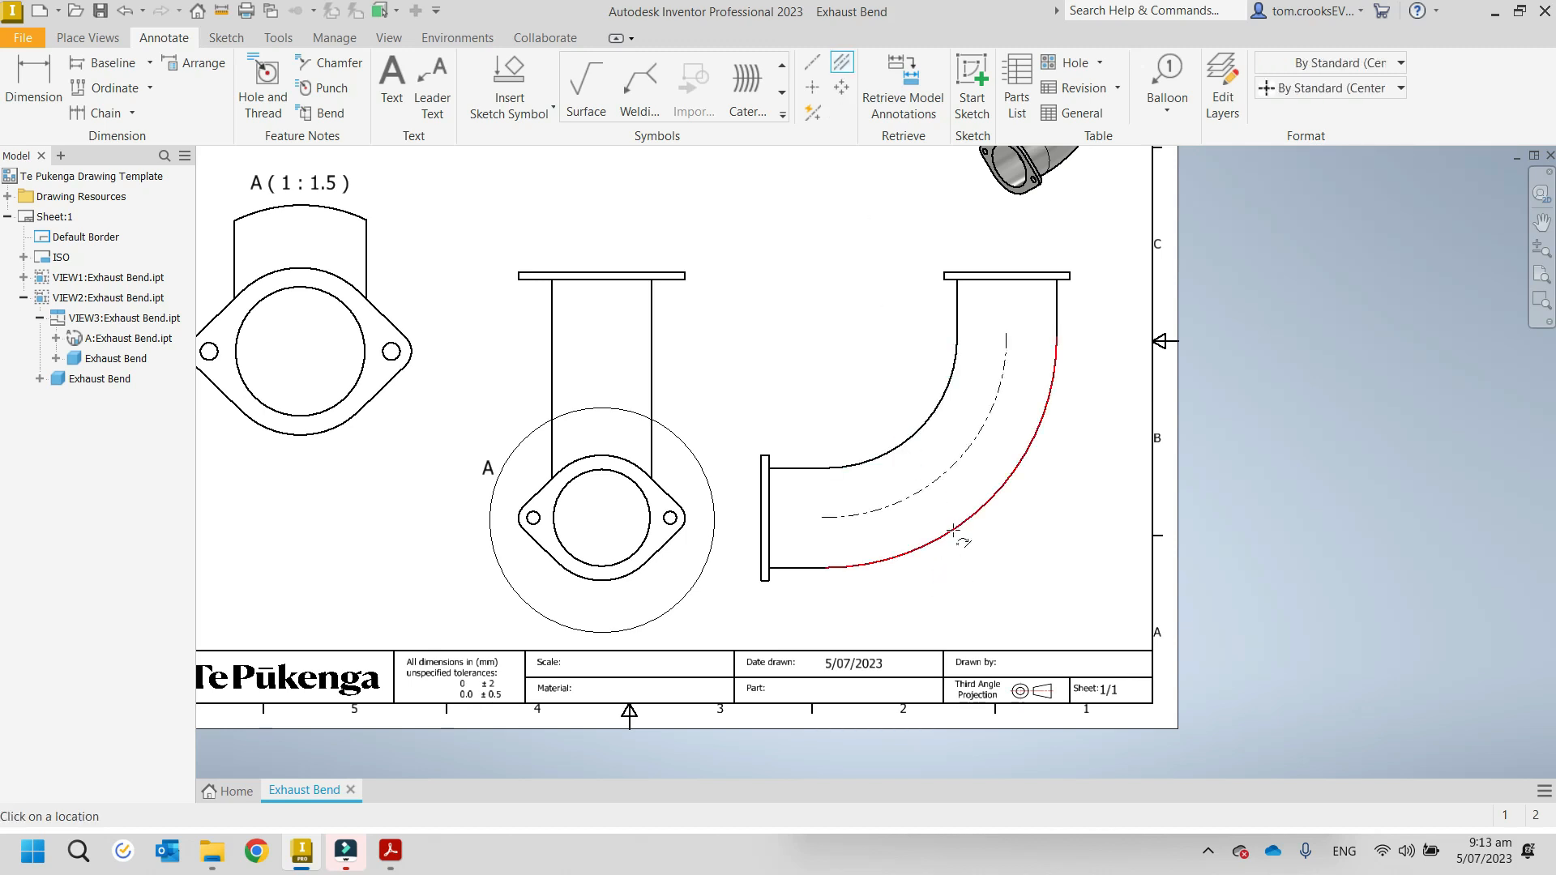
{"action": "left_click", "coordinate": [958, 320]}
{"action": "left_click", "coordinate": [1057, 308]}
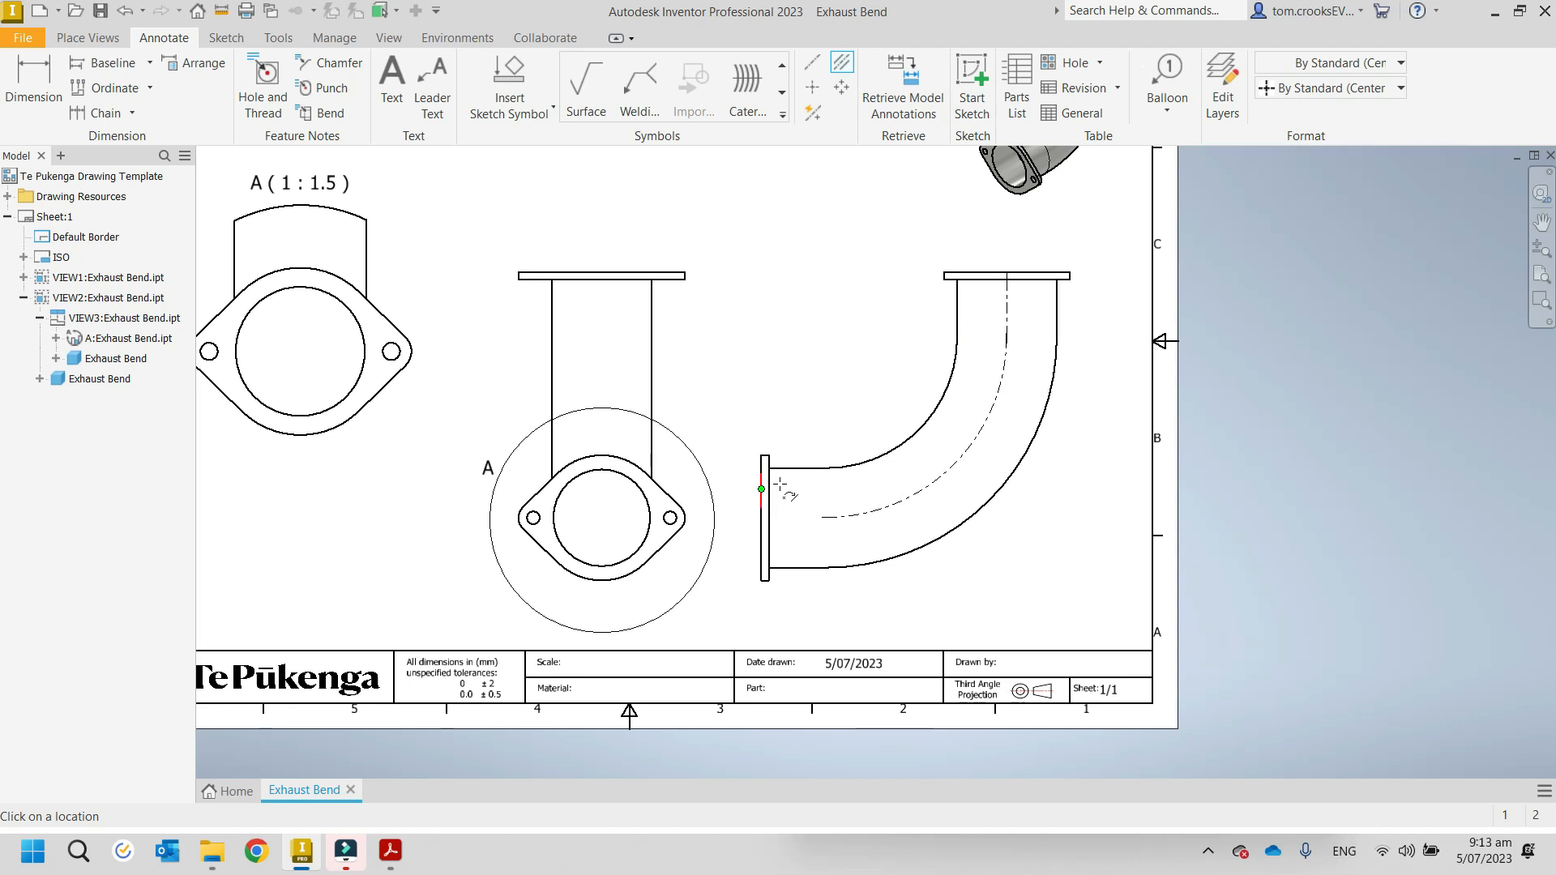
{"action": "left_click", "coordinate": [799, 468]}
{"action": "left_click", "coordinate": [798, 568]}
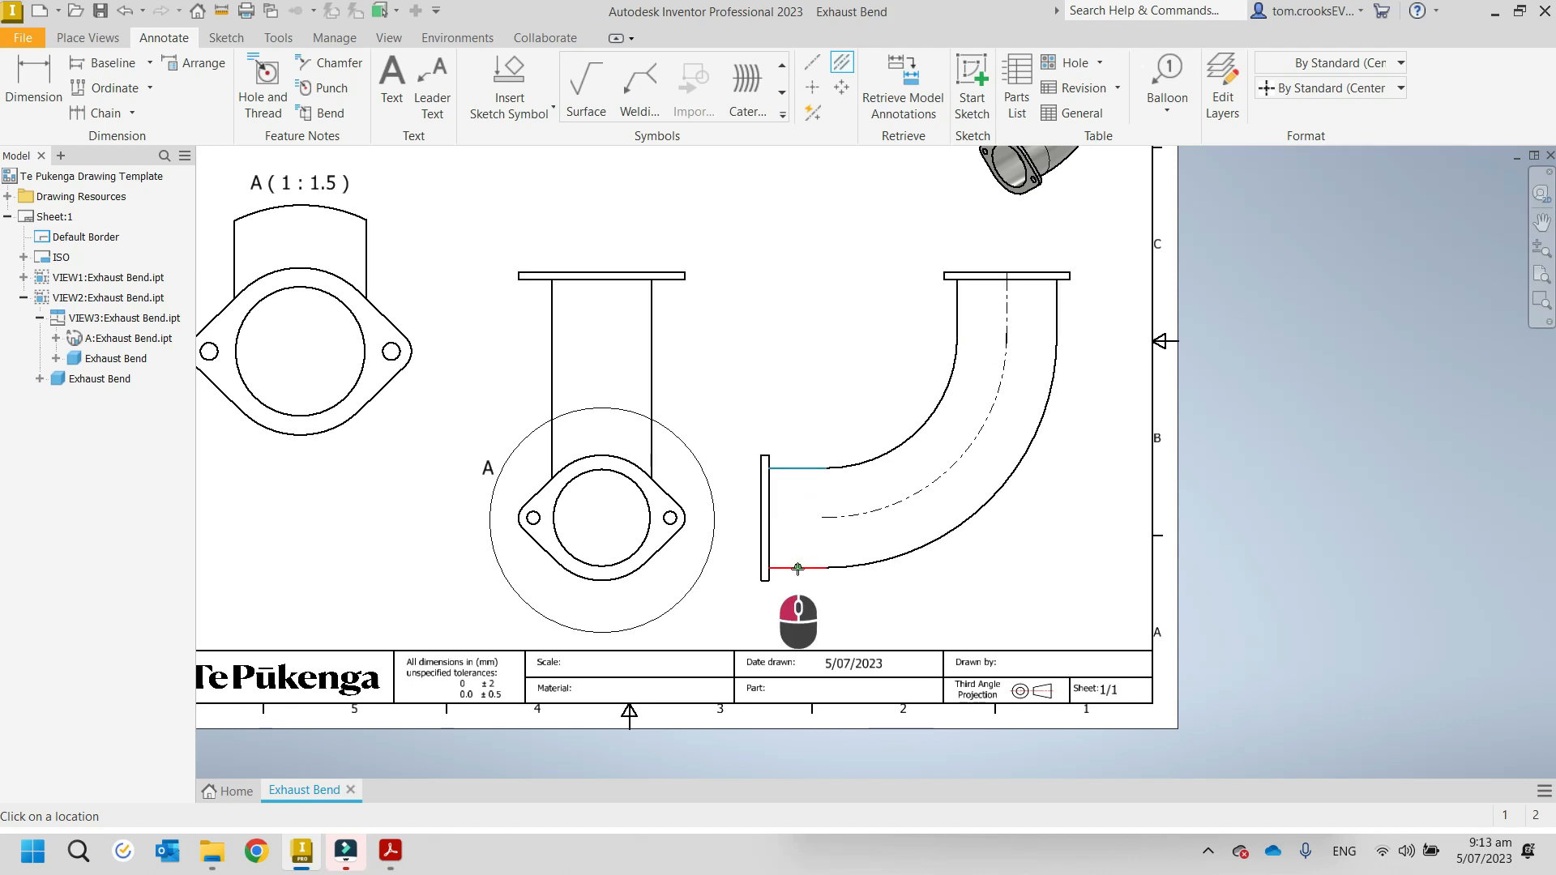
{"action": "left_click", "coordinate": [585, 559]}
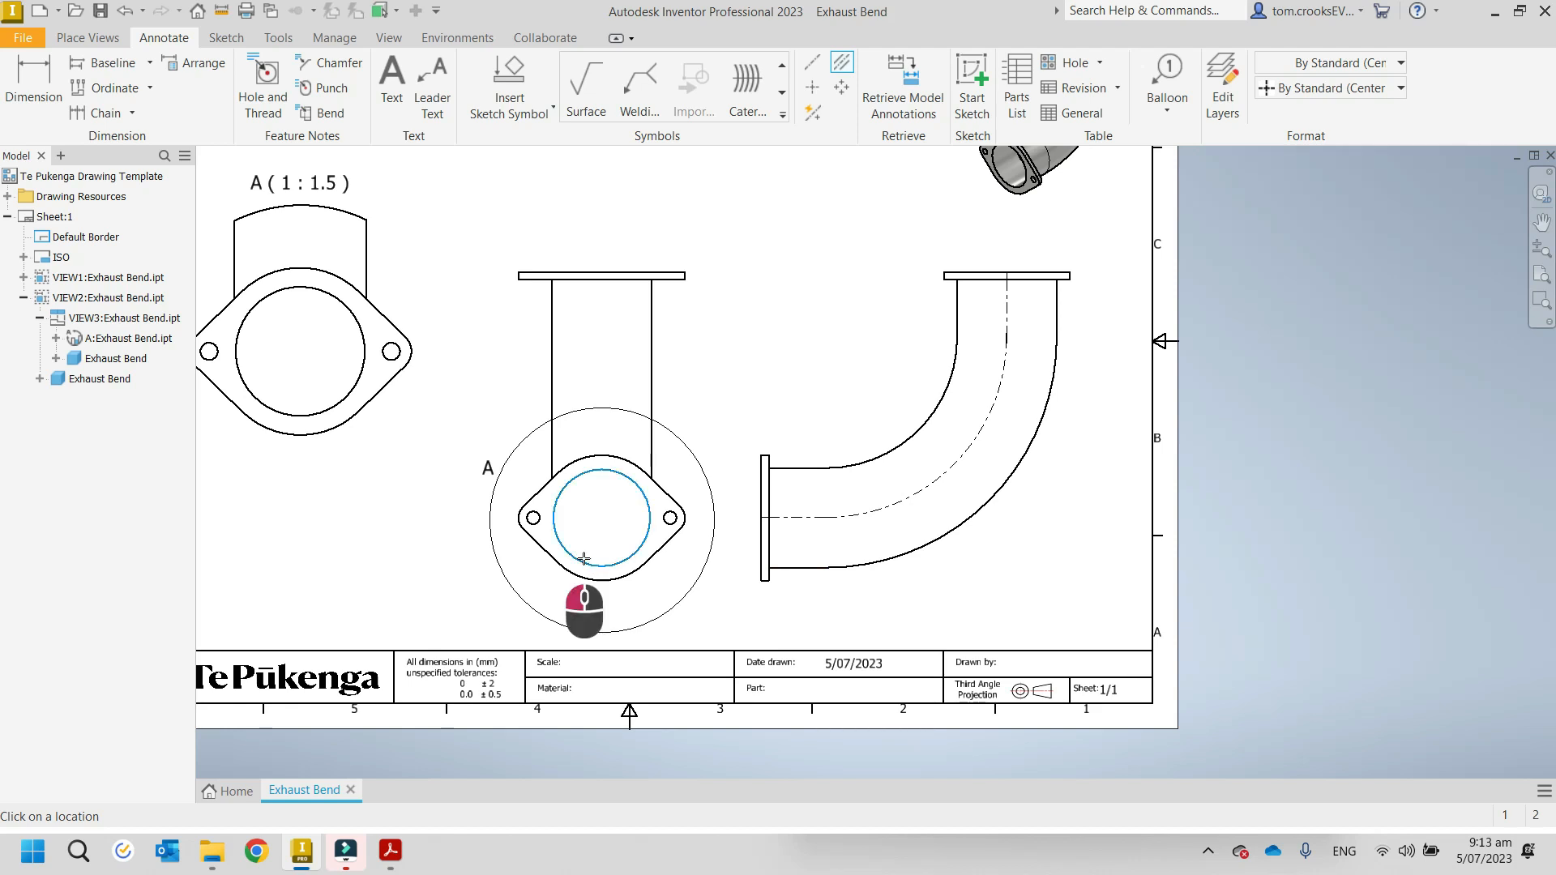
Step: Add center marks to the bore and both bolt holes of the flange in the front view and in detail view A
{"action": "left_click", "coordinate": [812, 87]}
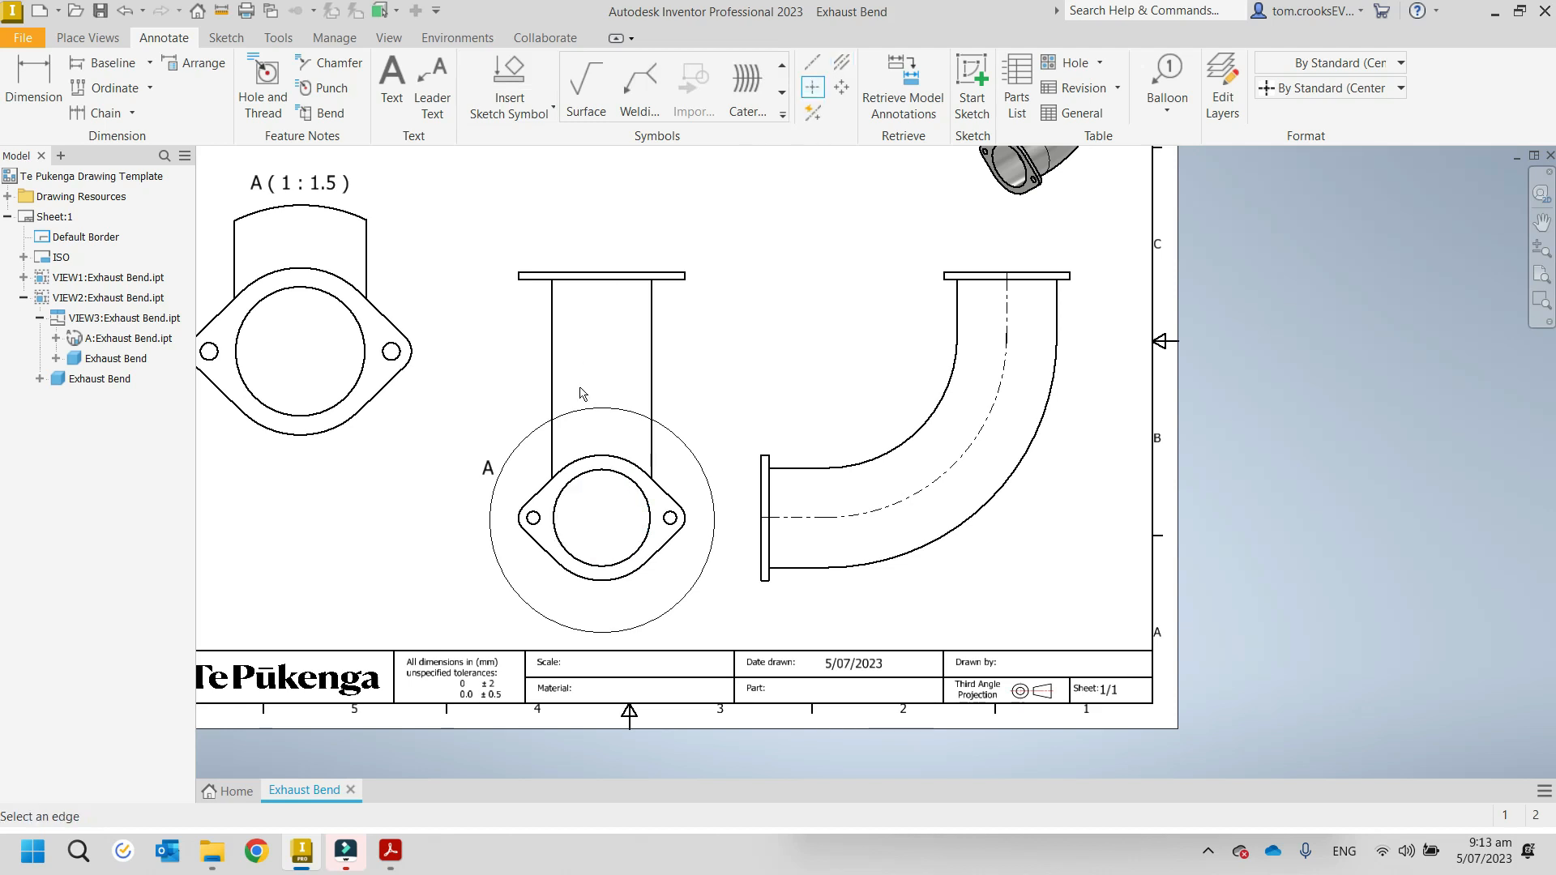
{"action": "left_click", "coordinate": [580, 484]}
{"action": "left_click", "coordinate": [539, 527]}
{"action": "left_click", "coordinate": [670, 518]}
{"action": "left_click", "coordinate": [358, 377]}
{"action": "left_click", "coordinate": [391, 351]}
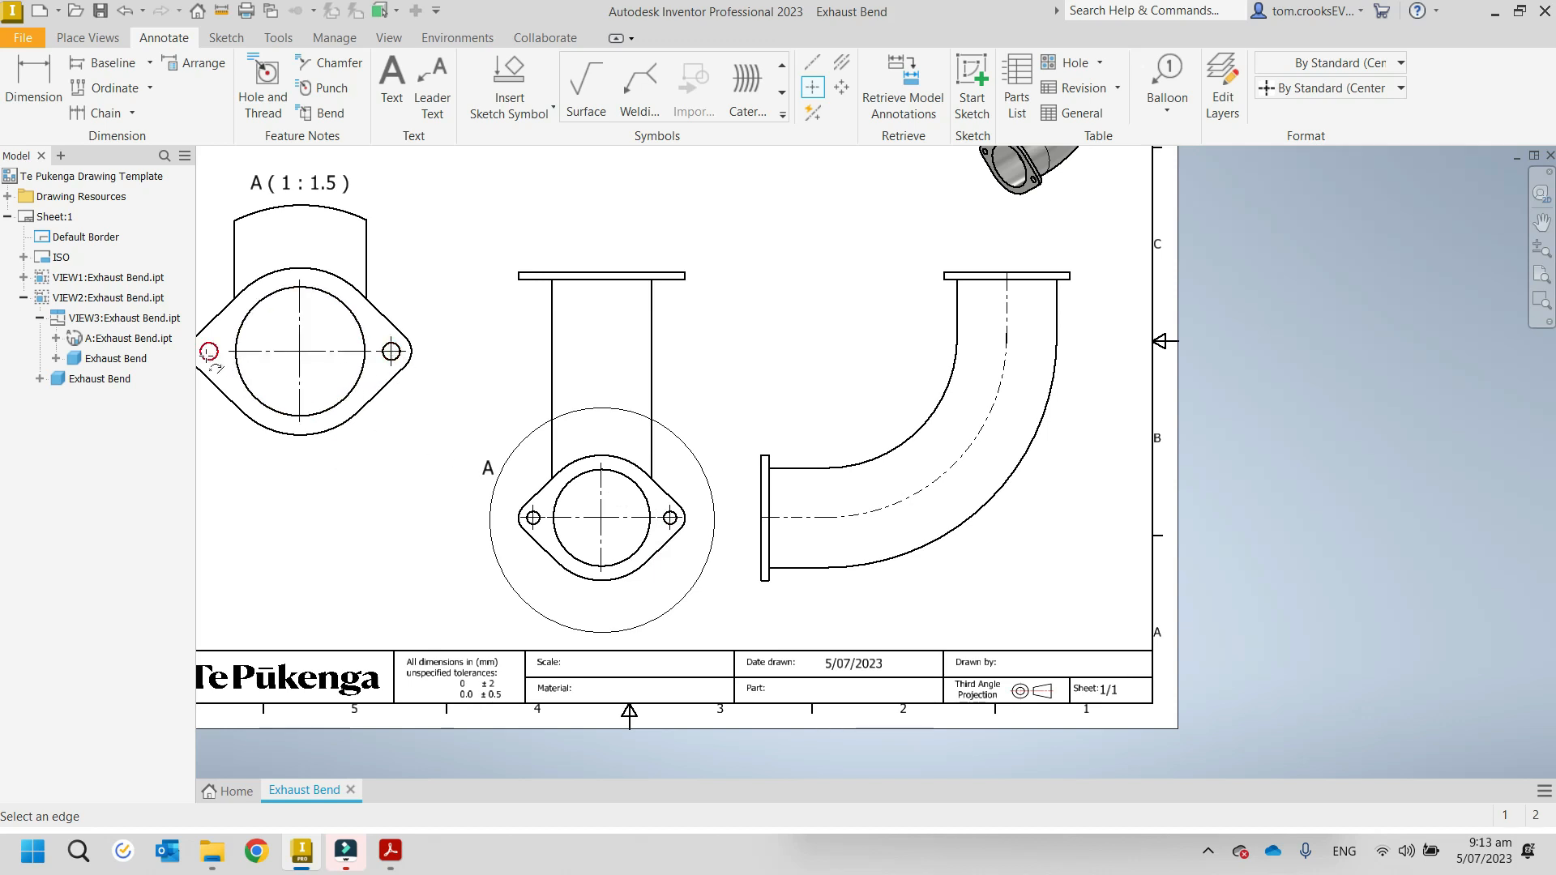
{"action": "left_click", "coordinate": [209, 352]}
{"action": "mouse_move", "coordinate": [397, 451]}
{"action": "middle_mouse_down"}
{"action": "mouse_move", "coordinate": [435, 503]}
{"action": "mouse_move", "coordinate": [511, 548]}
{"action": "middle_mouse_up"}
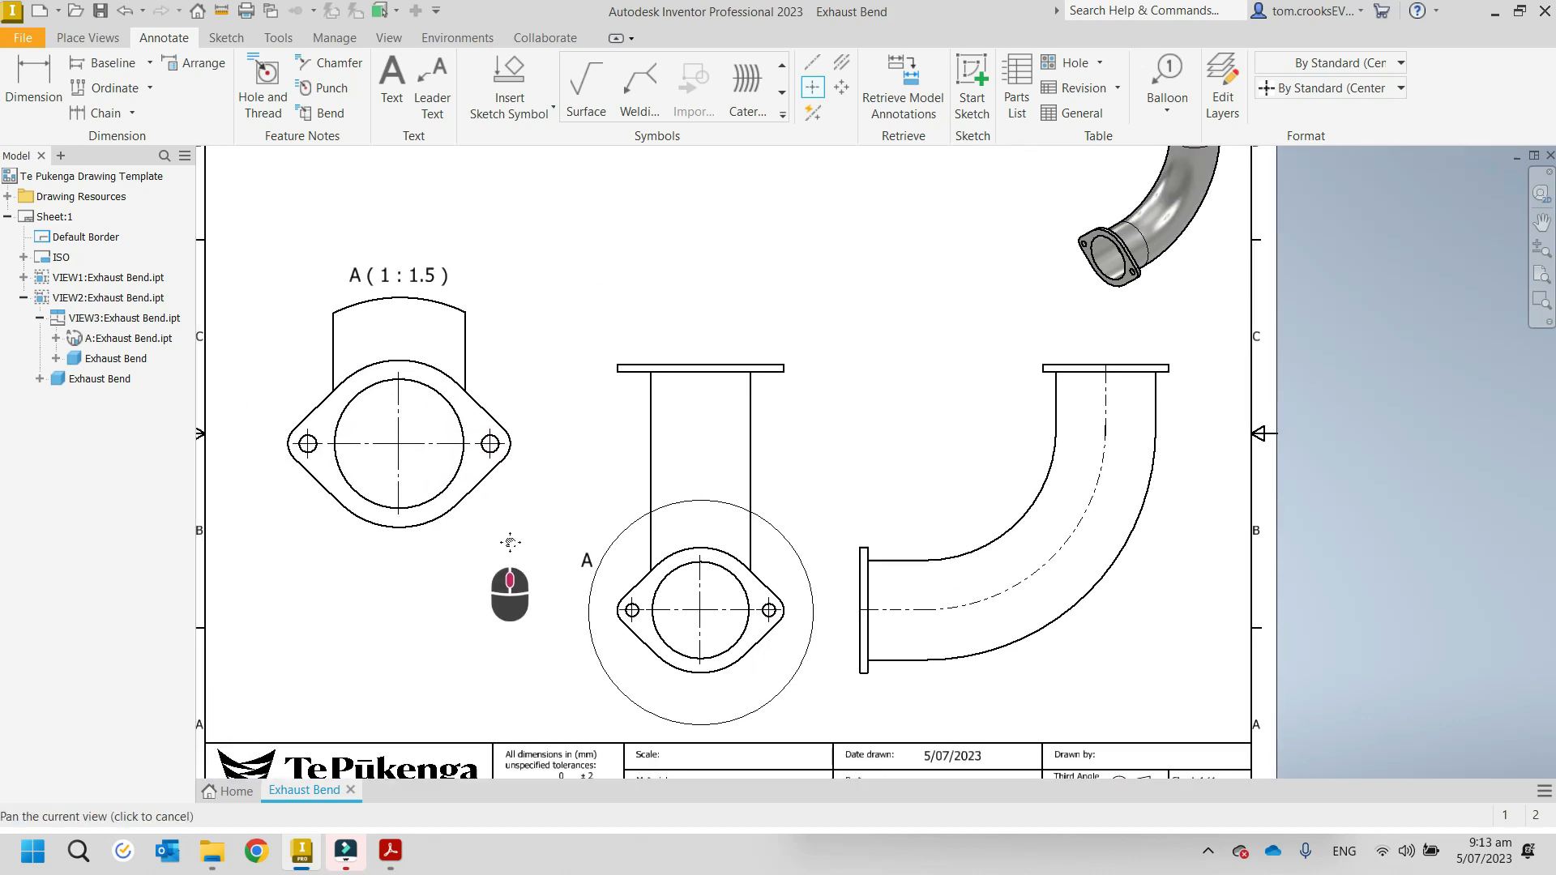
{"action": "key", "text": "Escape"}
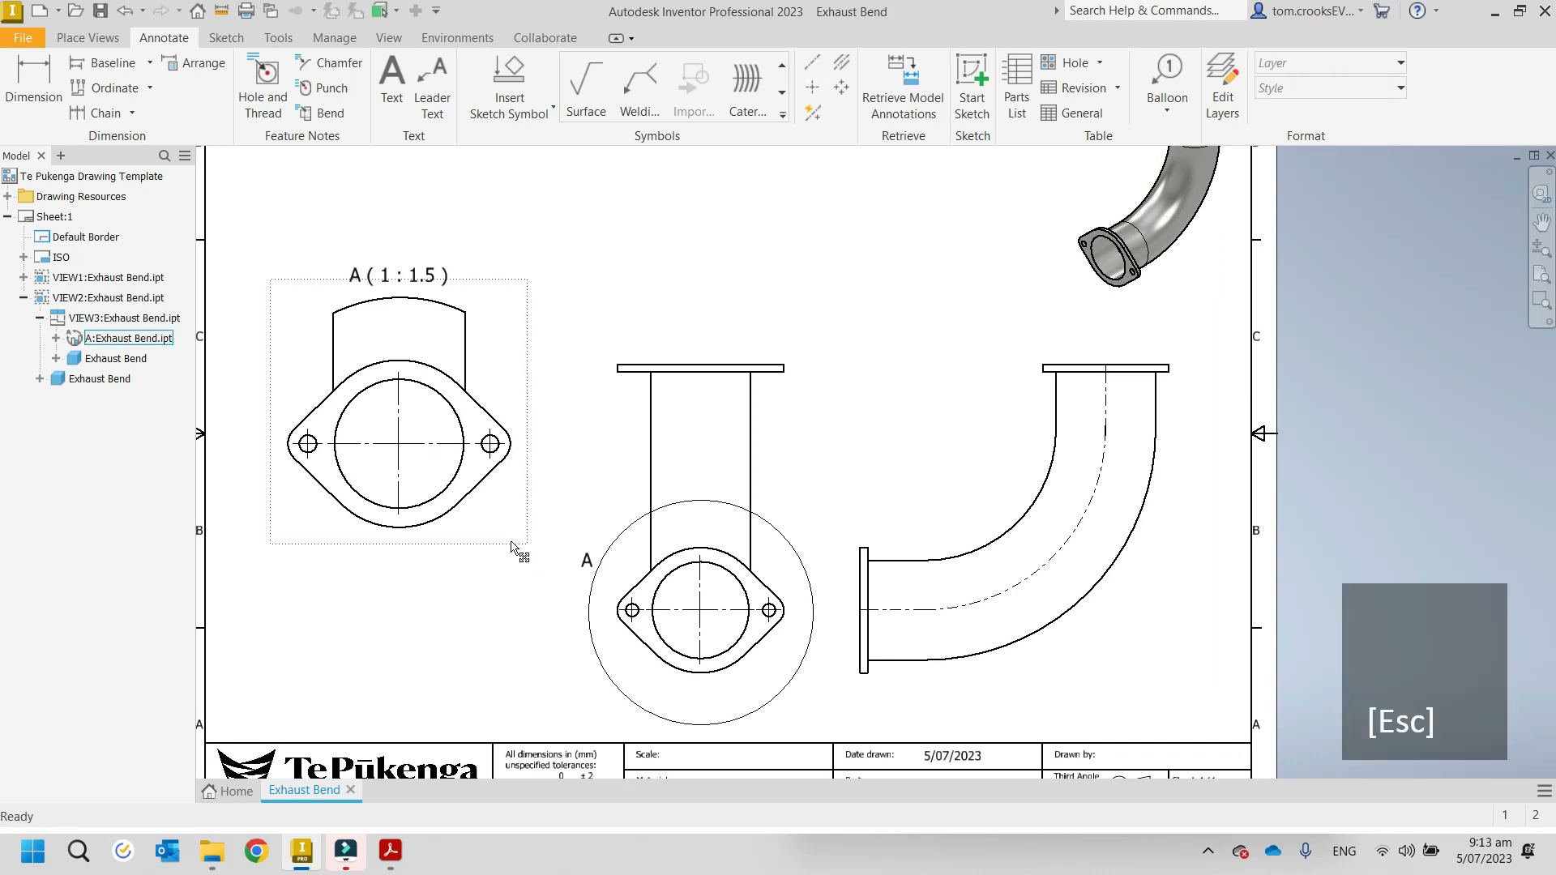
Step: Dimension the radius of the bend's centerline in the right-side view, placing the text outside the bend and keeping the default tolerance
{"action": "mouse_move", "coordinate": [511, 548]}
{"action": "middle_mouse_down"}
{"action": "mouse_move", "coordinate": [608, 445]}
{"action": "mouse_move", "coordinate": [503, 445]}
{"action": "mouse_move", "coordinate": [482, 524]}
{"action": "middle_mouse_up"}
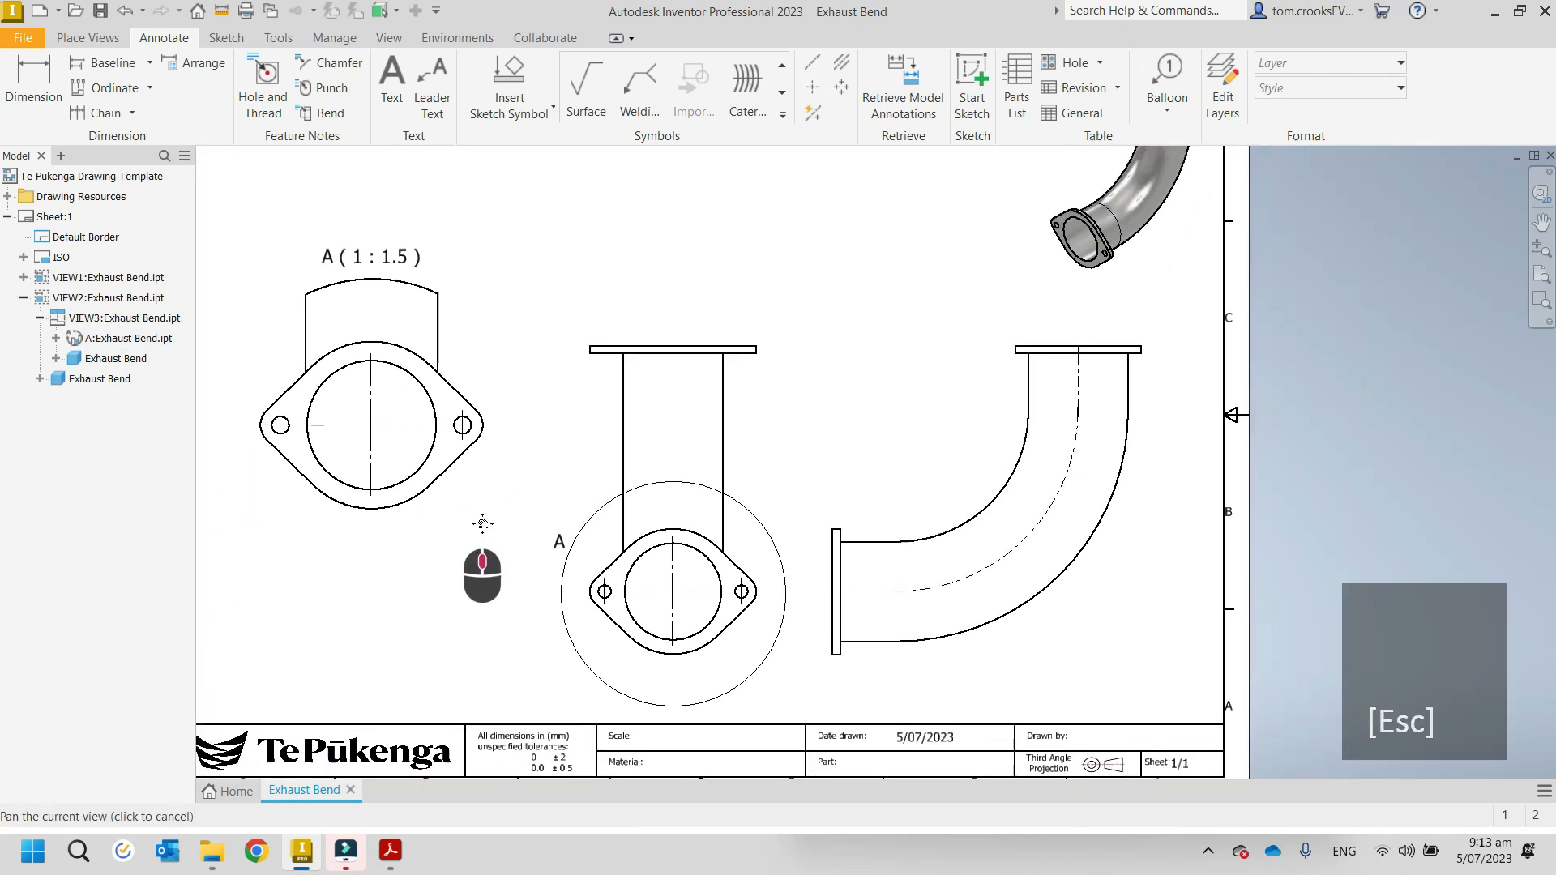
{"action": "left_click", "coordinate": [40, 81]}
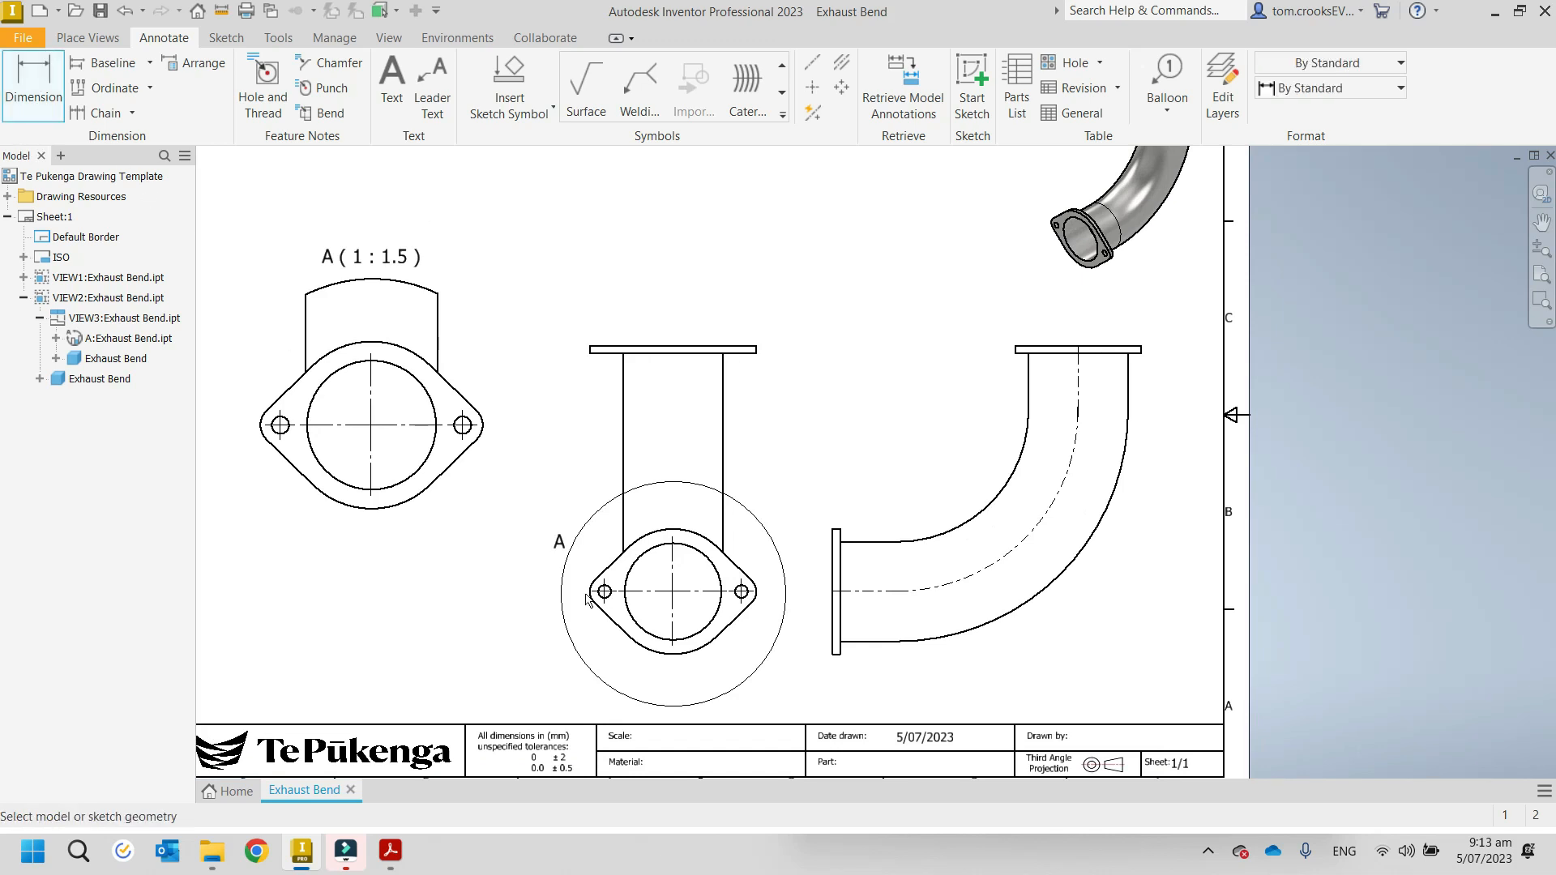
{"action": "left_click", "coordinate": [964, 585]}
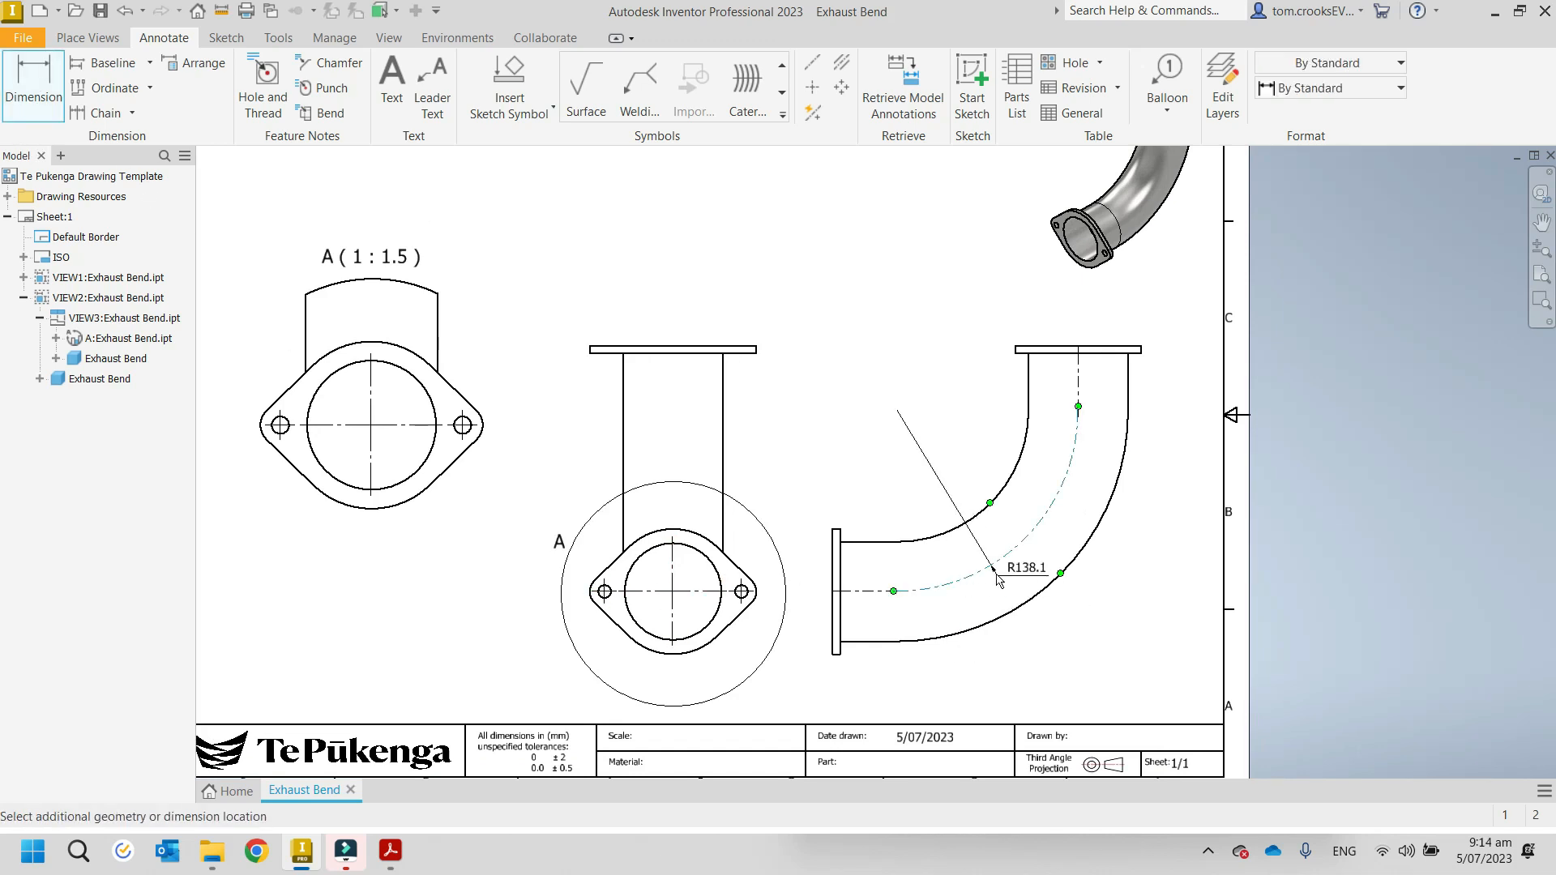
{"action": "left_click", "coordinate": [1060, 639]}
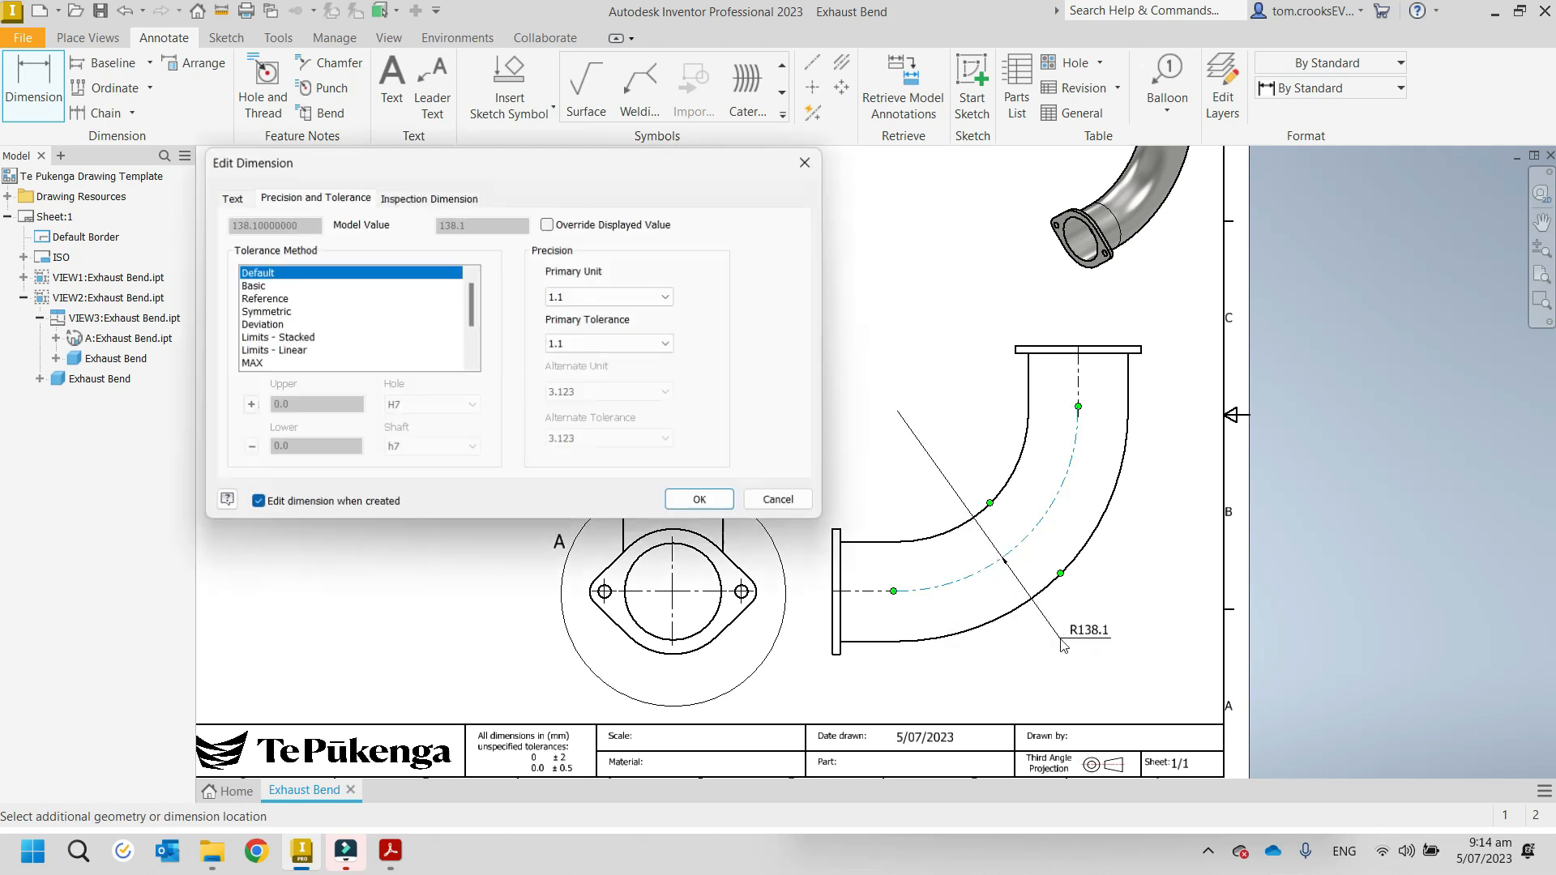
{"action": "left_click", "coordinate": [702, 502]}
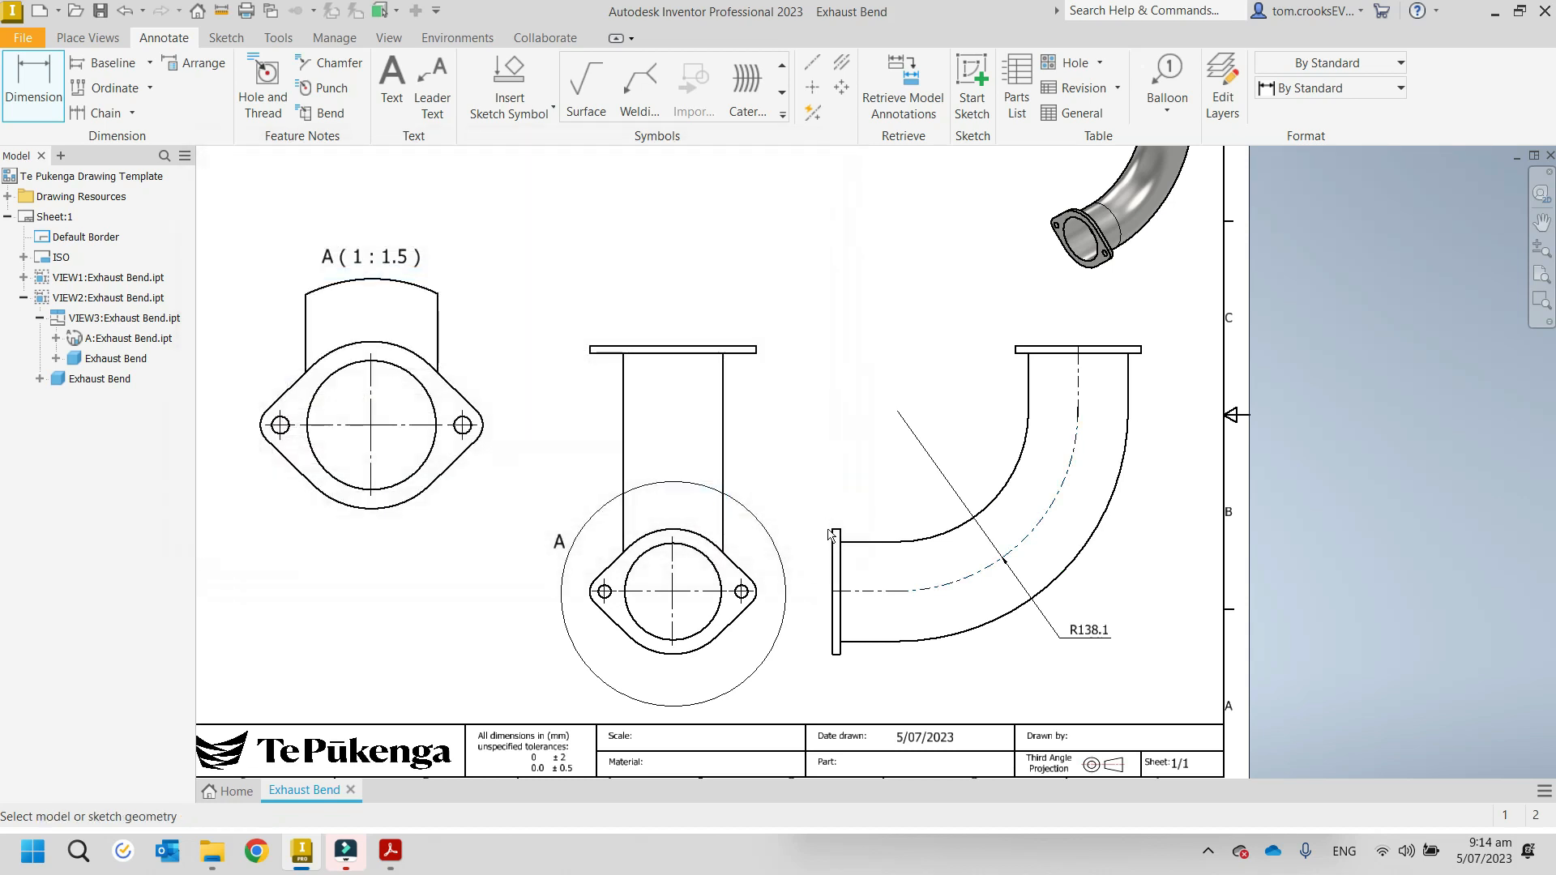
{"action": "left_click", "coordinate": [835, 589]}
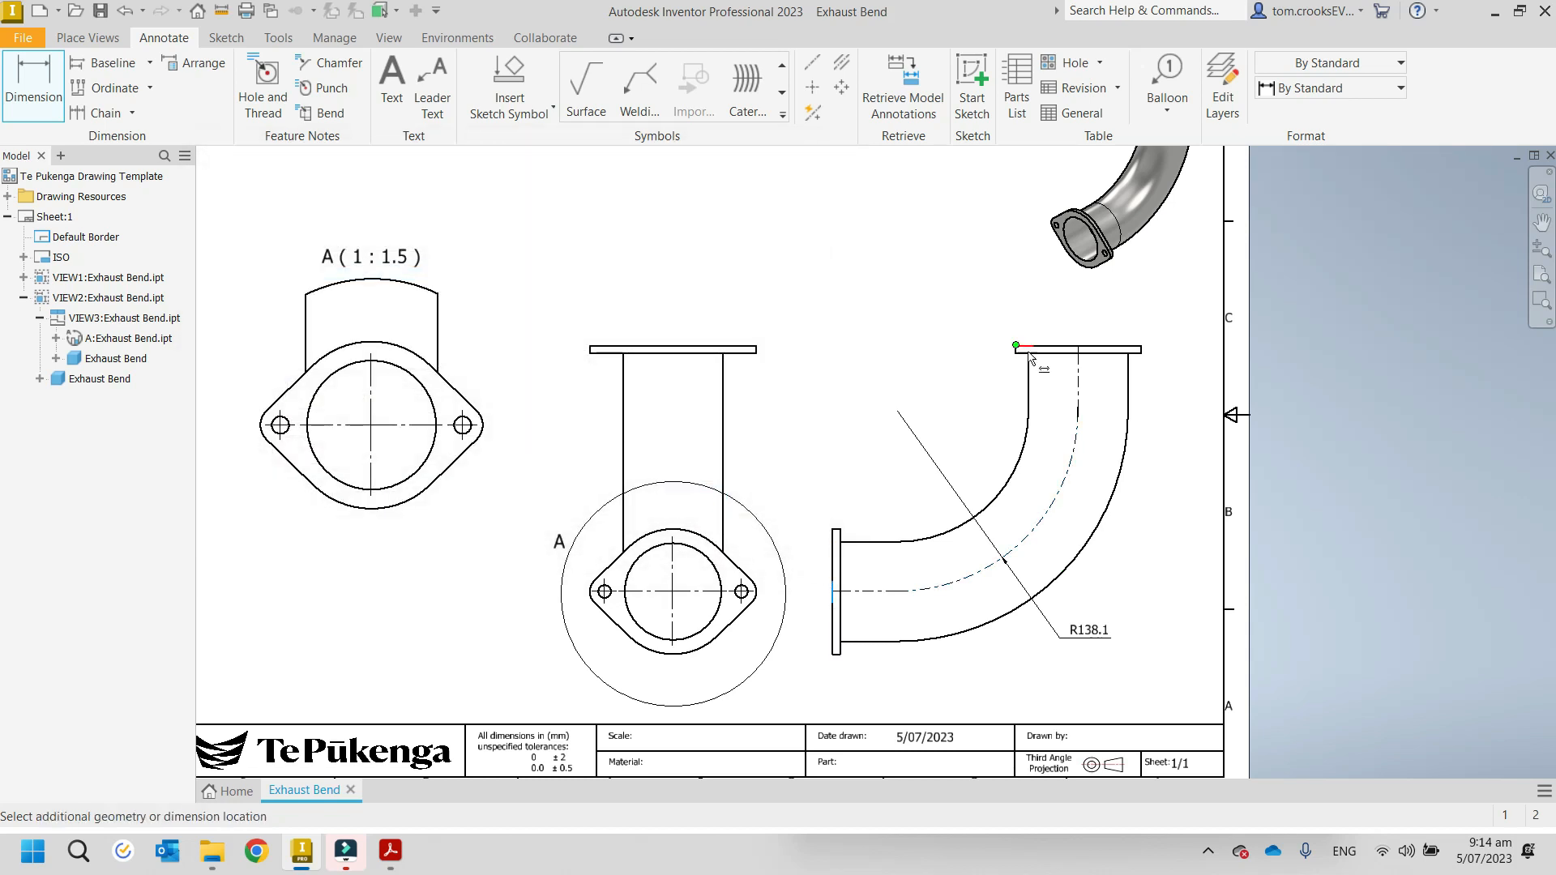
{"action": "left_click", "coordinate": [1016, 350]}
{"action": "key", "text": "Escape"}
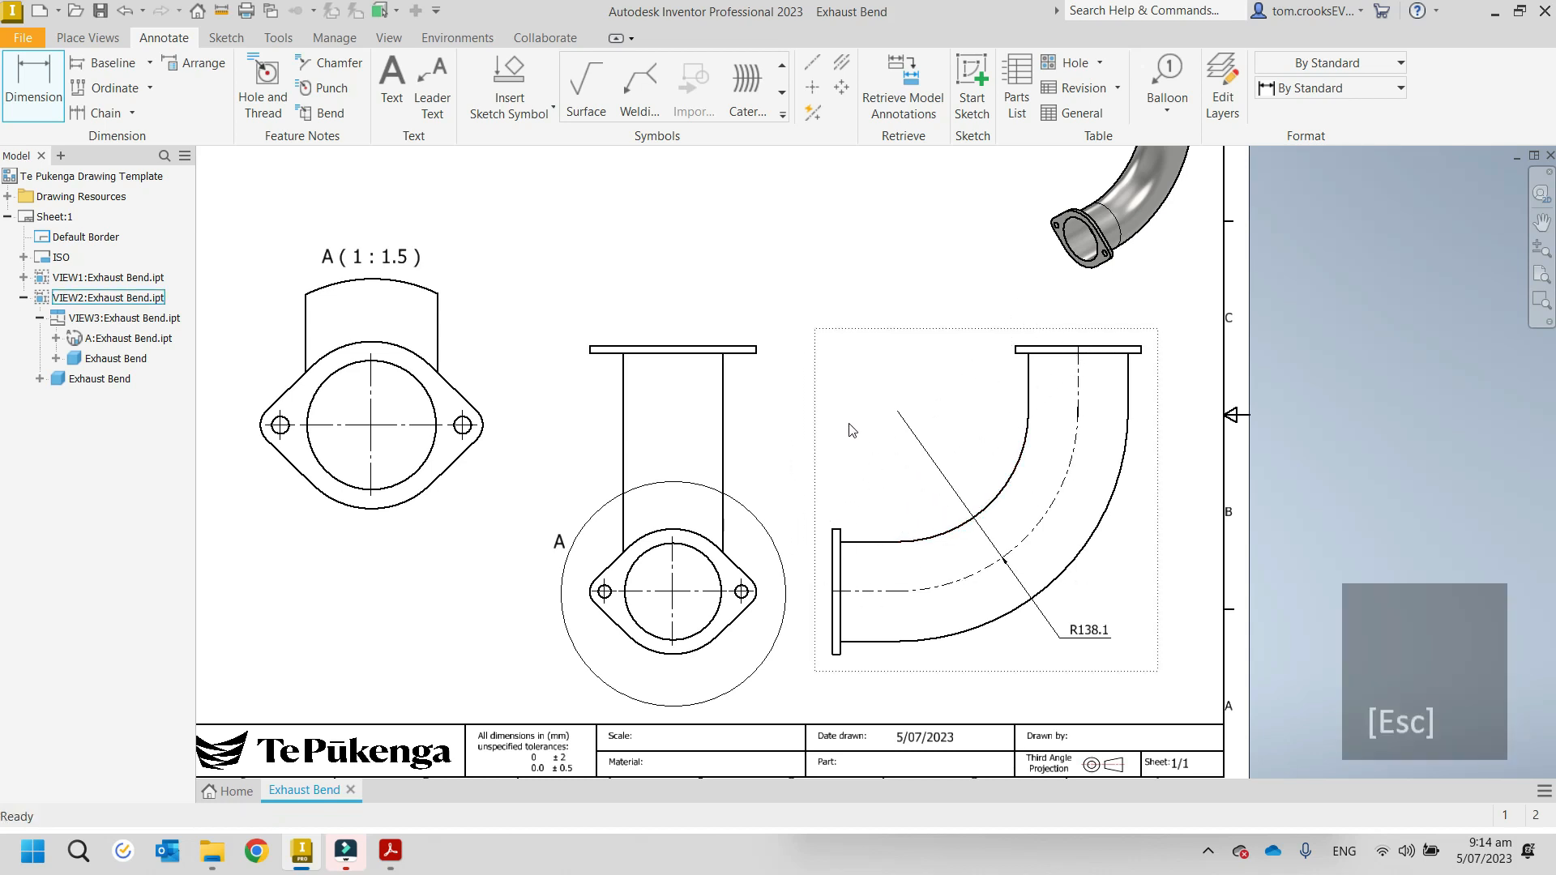
Step: Dimension the vertical distance from the horizontal pipe end's centerline to the upper flange's outer face in the right-side view
{"action": "left_click", "coordinate": [859, 591]}
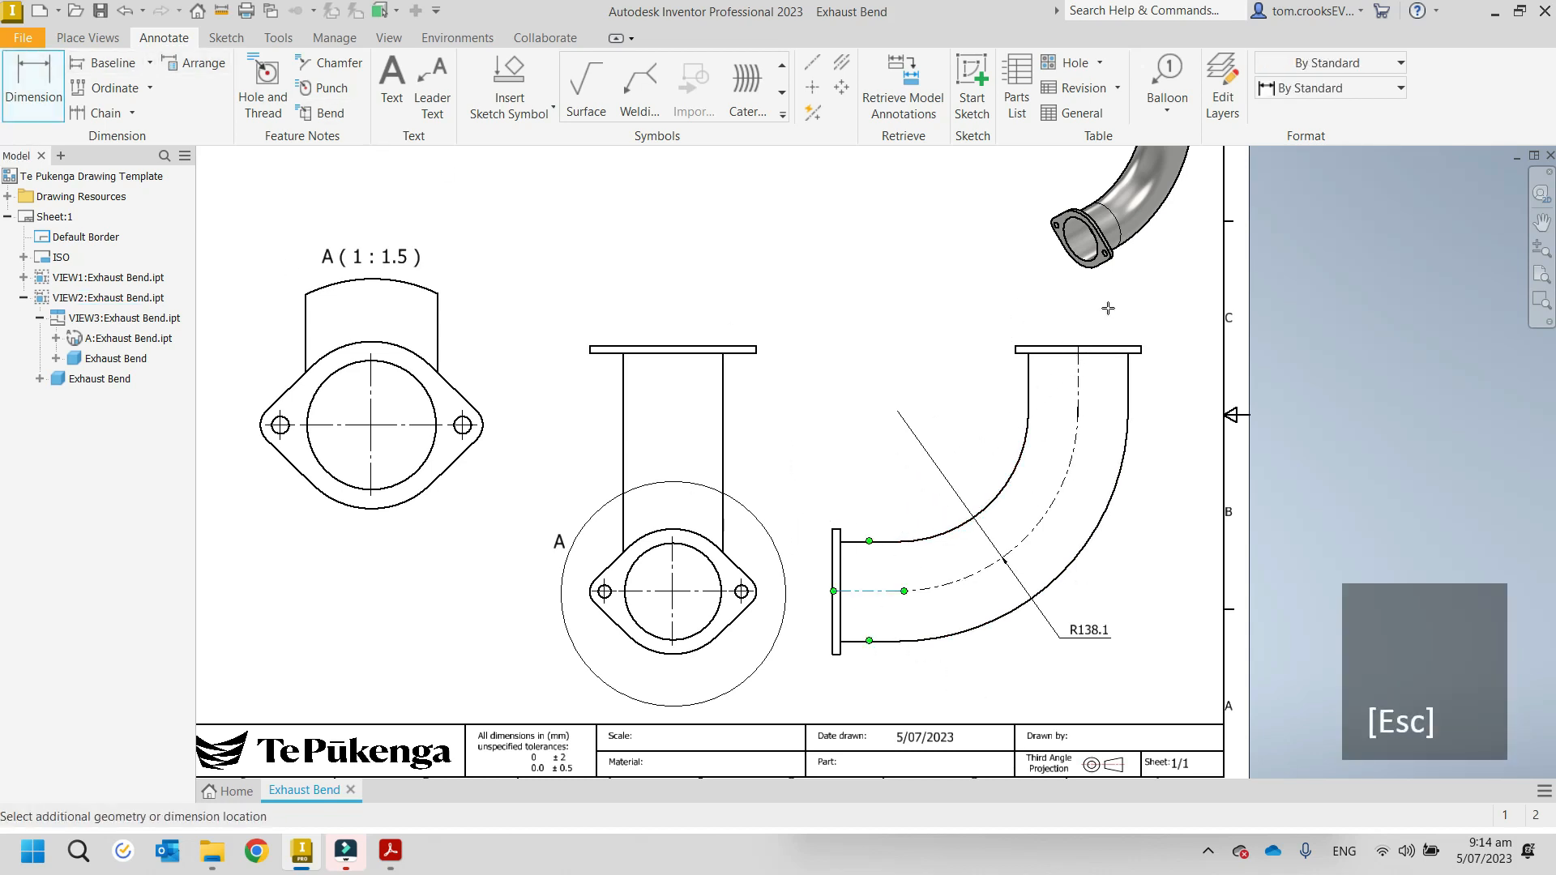
{"action": "left_click", "coordinate": [1110, 350]}
{"action": "left_click", "coordinate": [1174, 476]}
{"action": "left_click", "coordinate": [1117, 490]}
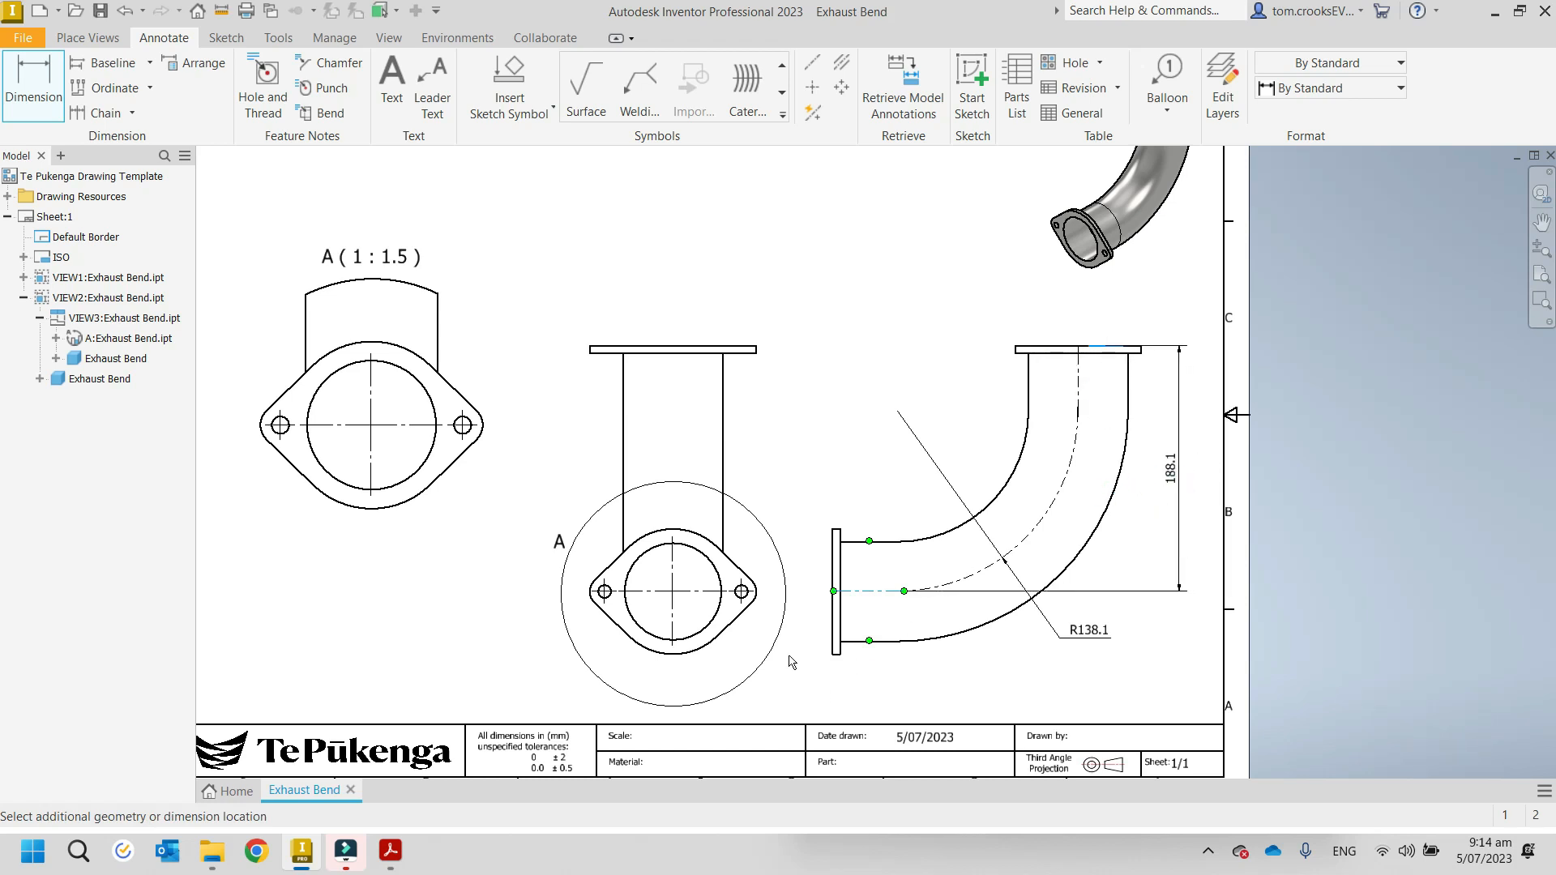
{"action": "left_click", "coordinate": [718, 510]}
{"action": "key", "text": "Escape"}
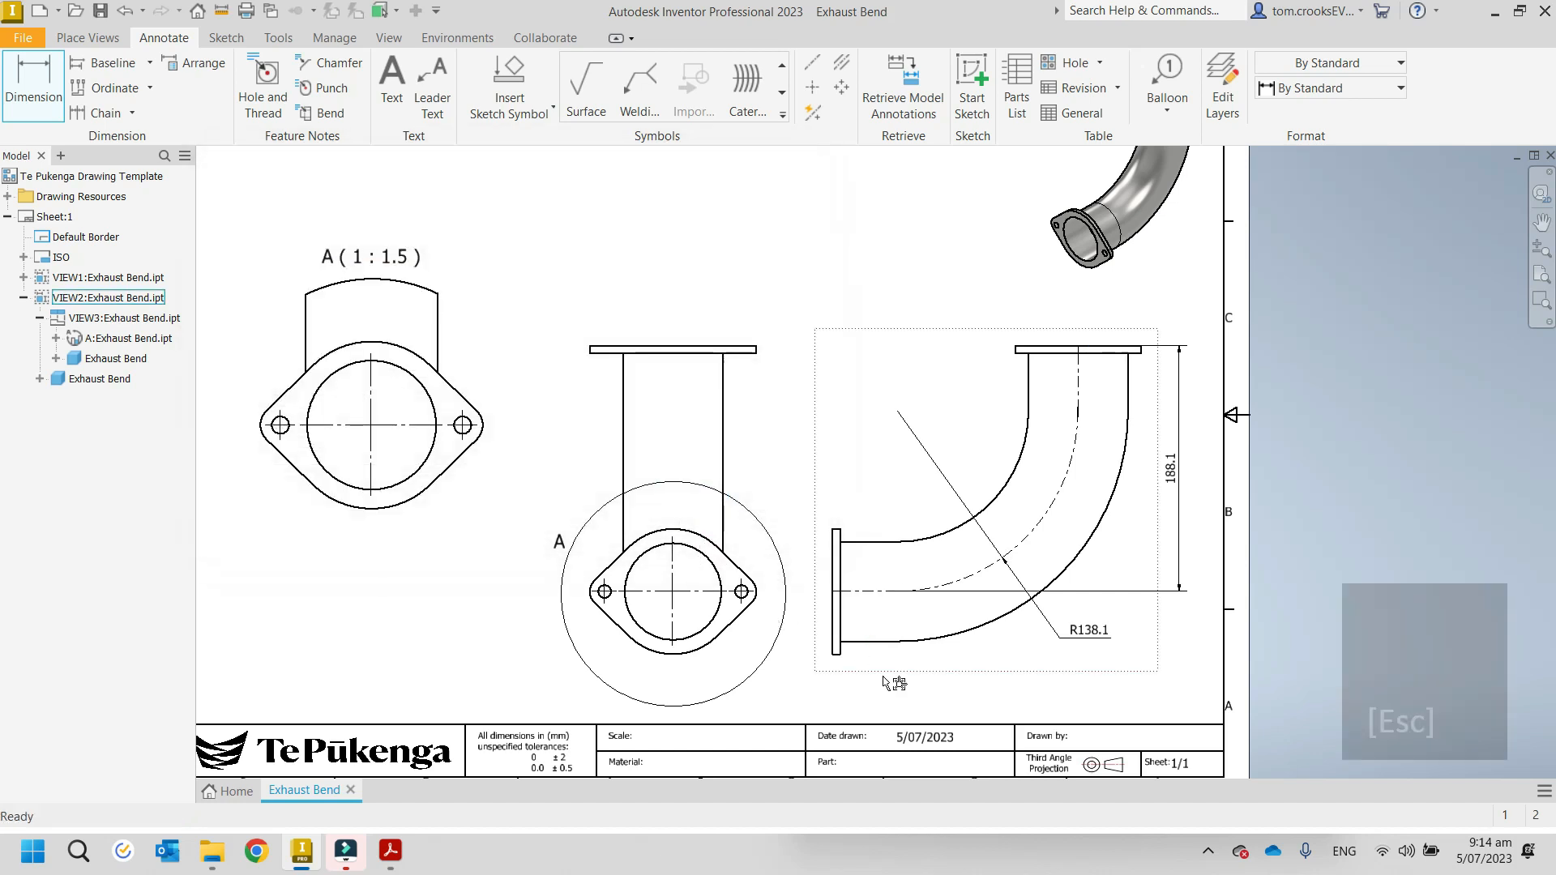
Step: Shift the right-side view slightly right and down, and move its vertical dimension to the left side of the view
{"action": "left_click", "coordinate": [977, 673]}
{"action": "left_click_drag", "start_coordinate": [977, 673], "coordinate": [1031, 685]}
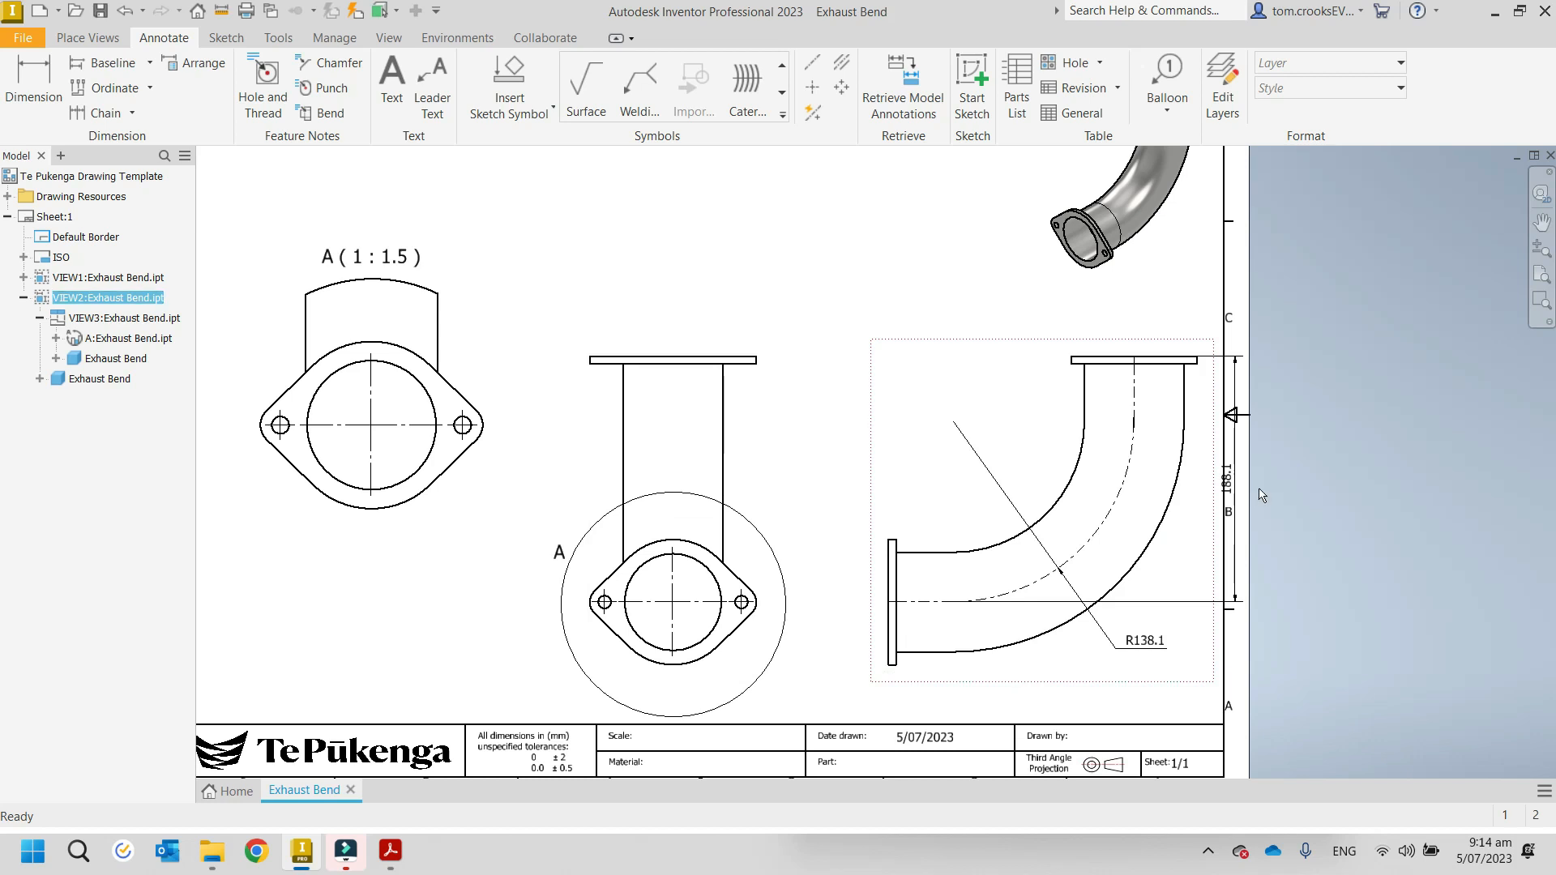
{"action": "left_click_drag", "start_coordinate": [1238, 486], "coordinate": [852, 486]}
{"action": "left_click", "coordinate": [848, 222]}
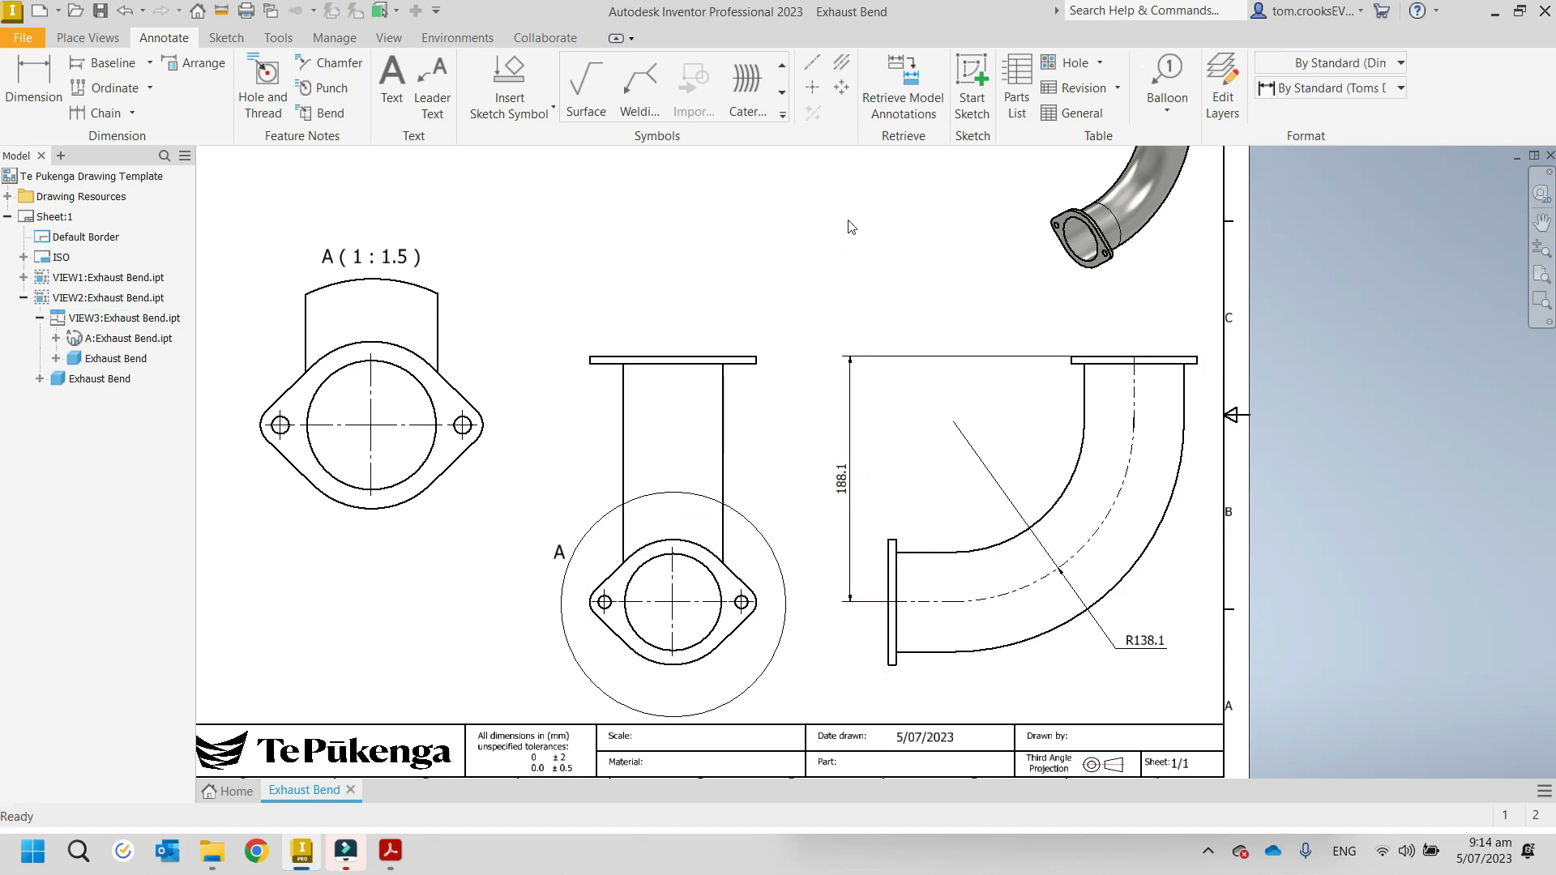
Step: Add a center mark to the bend's inner arc in the right-side view
{"action": "left_click", "coordinate": [1127, 657]}
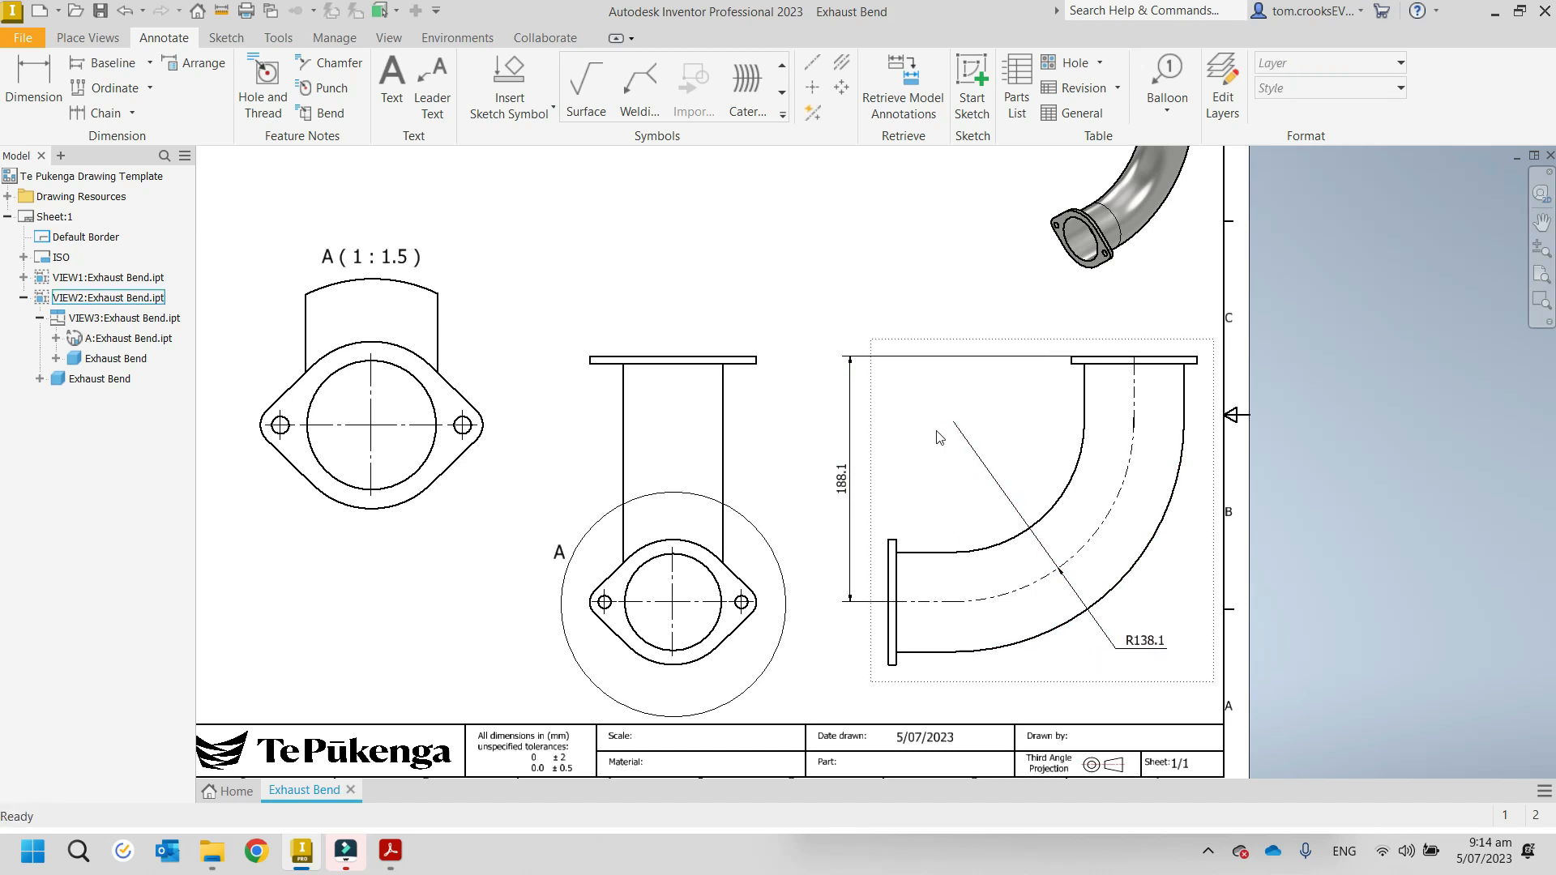
{"action": "left_click", "coordinate": [806, 94]}
{"action": "left_click", "coordinate": [984, 552]}
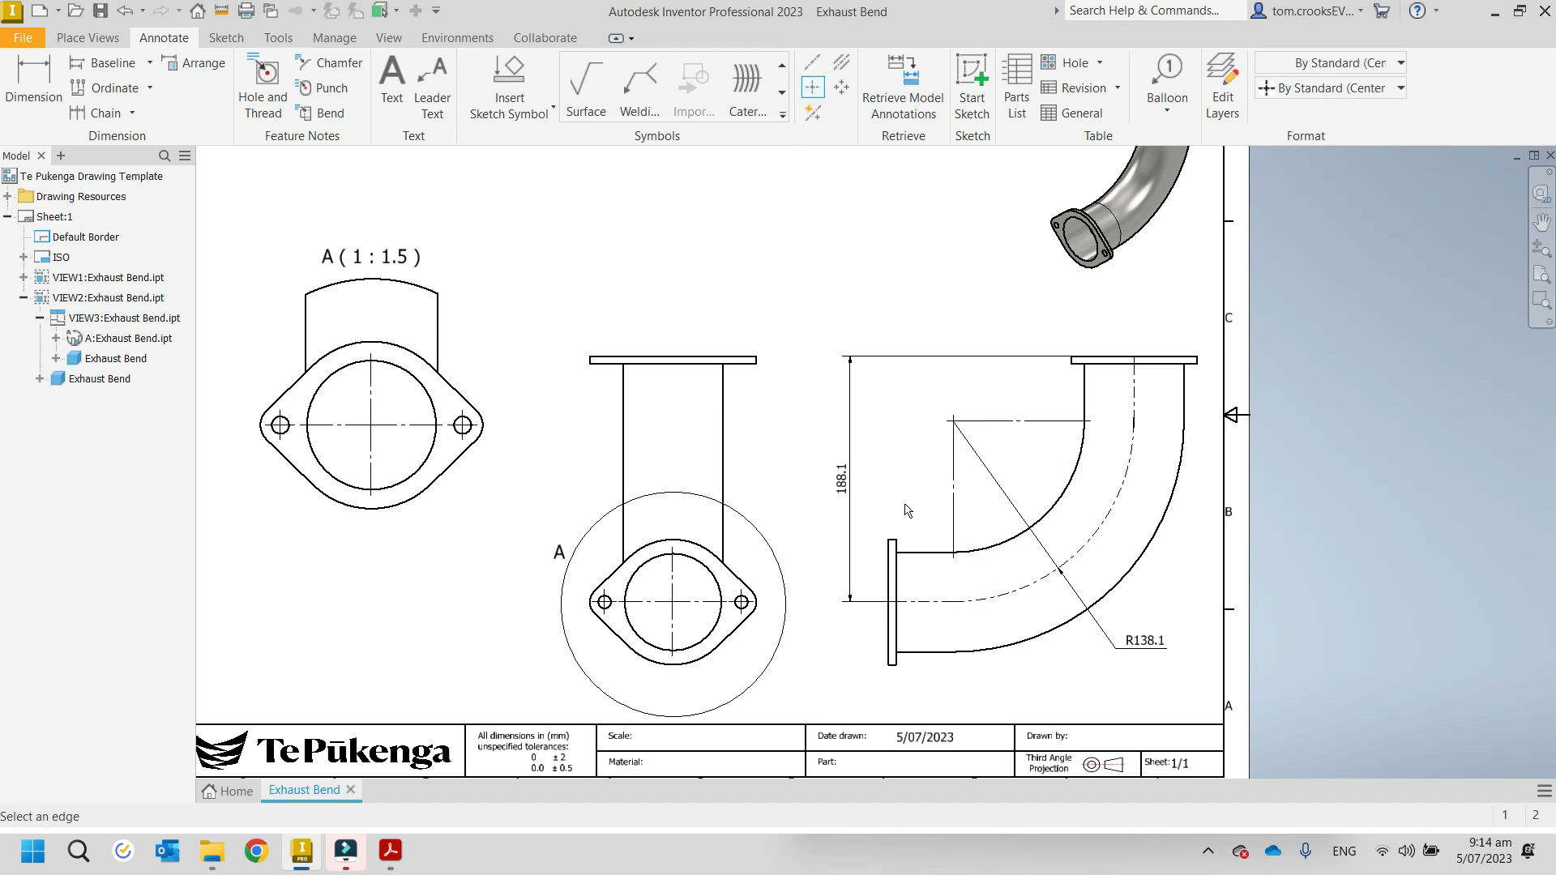
Step: Dimension the horizontal distance from the left flange's outer face to the vertical pipe centerline, placed above the right-side view
{"action": "left_click", "coordinate": [33, 81]}
{"action": "left_click", "coordinate": [889, 594]}
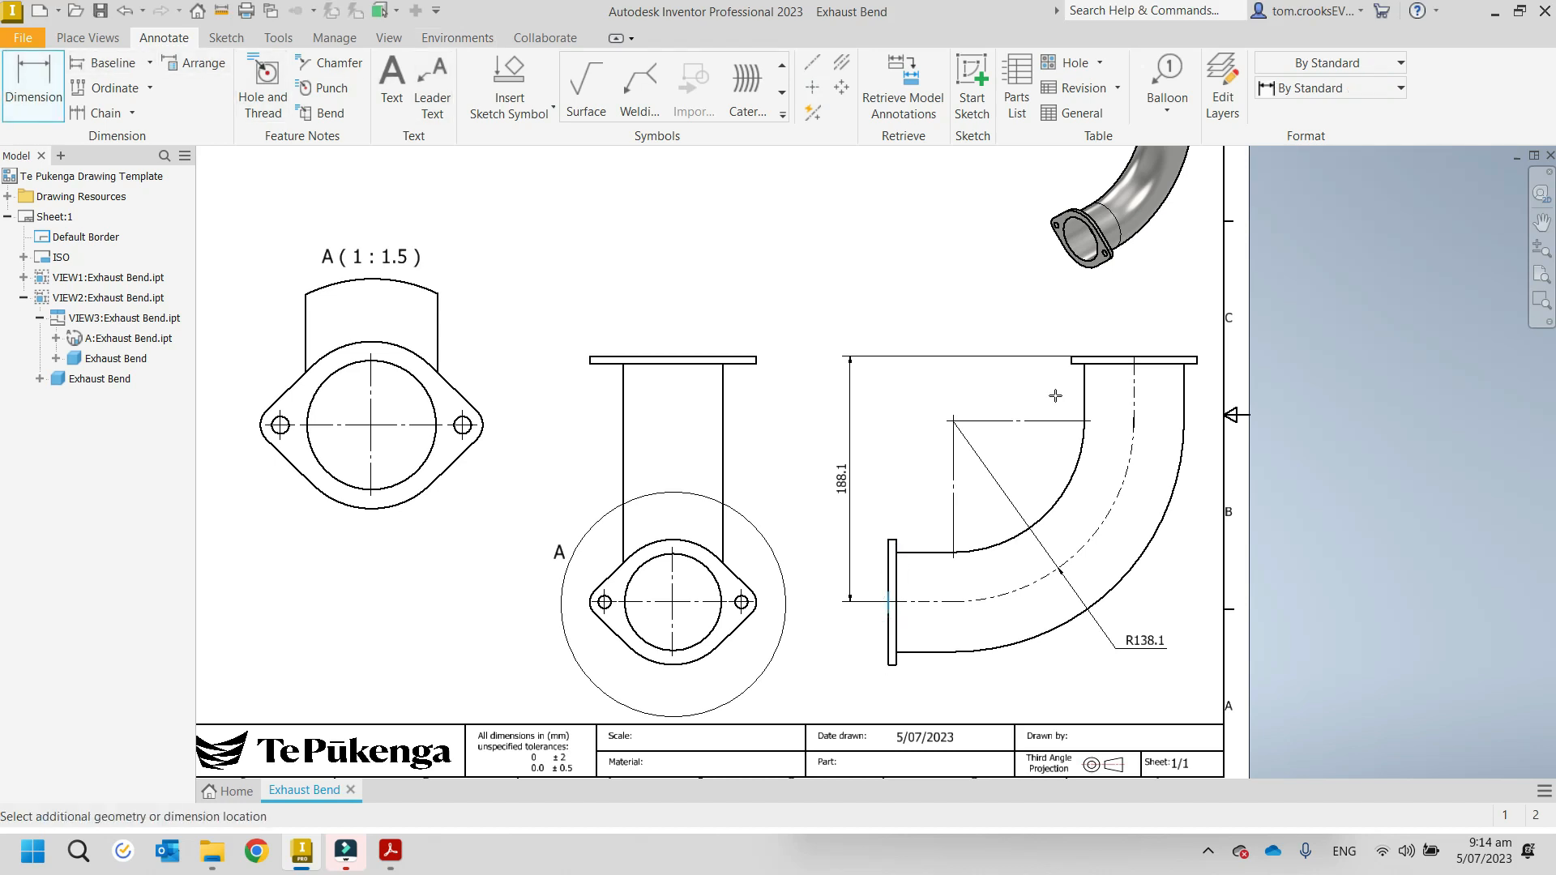
{"action": "left_click", "coordinate": [1135, 381]}
{"action": "left_click", "coordinate": [782, 568]}
{"action": "left_click", "coordinate": [702, 502]}
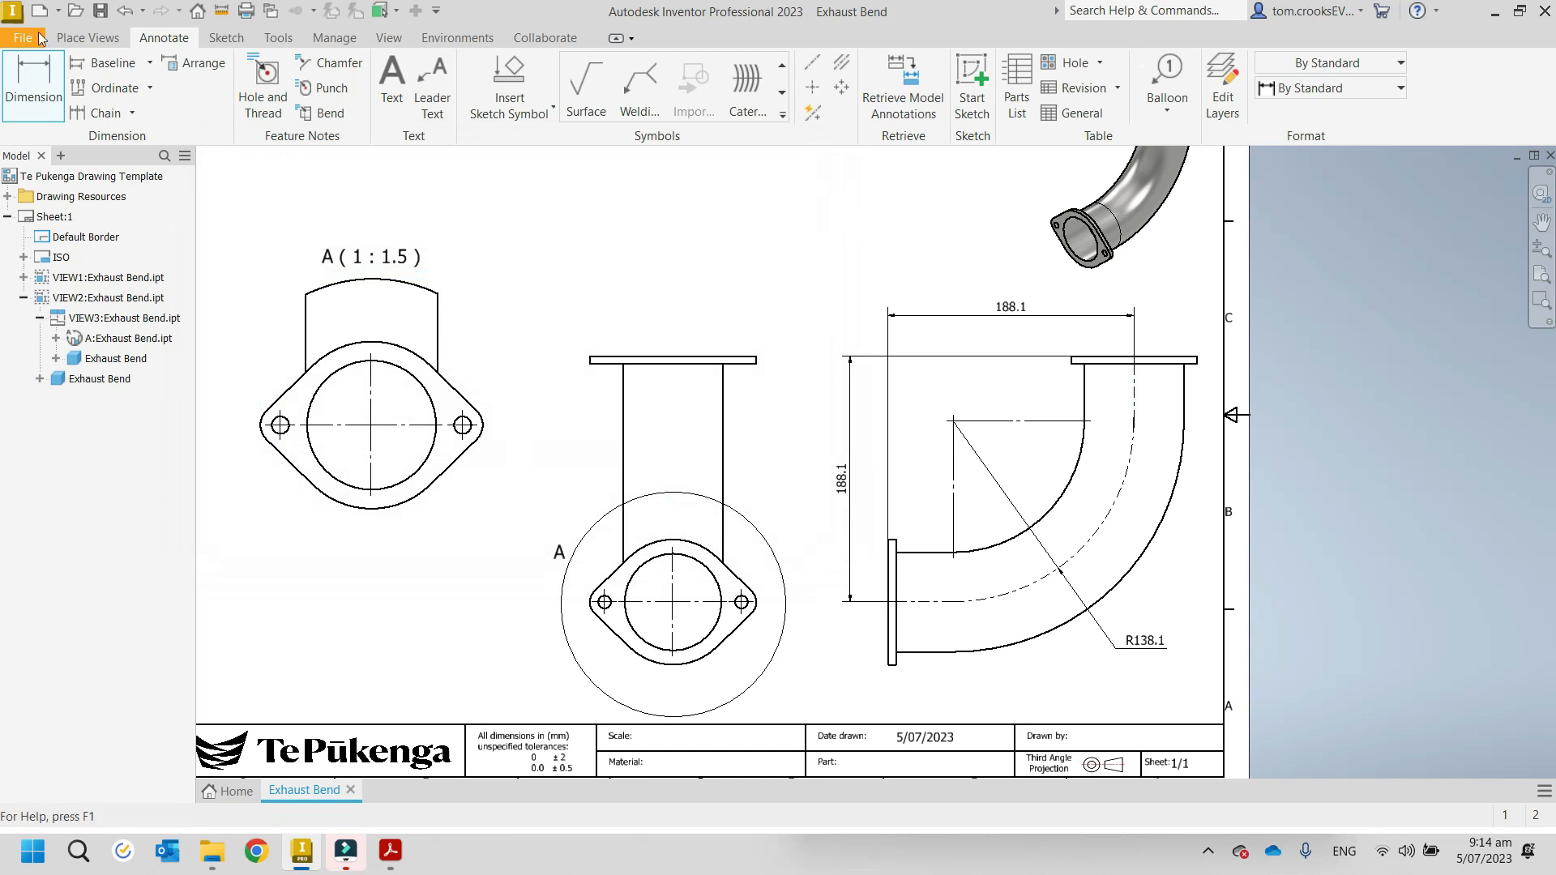
Step: Dimension the diameter of the left bolt hole in the front view's flange, with the text outside the detail circle
{"action": "scroll", "coordinate": [603, 604], "scroll_direction": "down", "scroll_amount": 3}
{"action": "scroll", "coordinate": [604, 608], "scroll_direction": "down", "scroll_amount": 1}
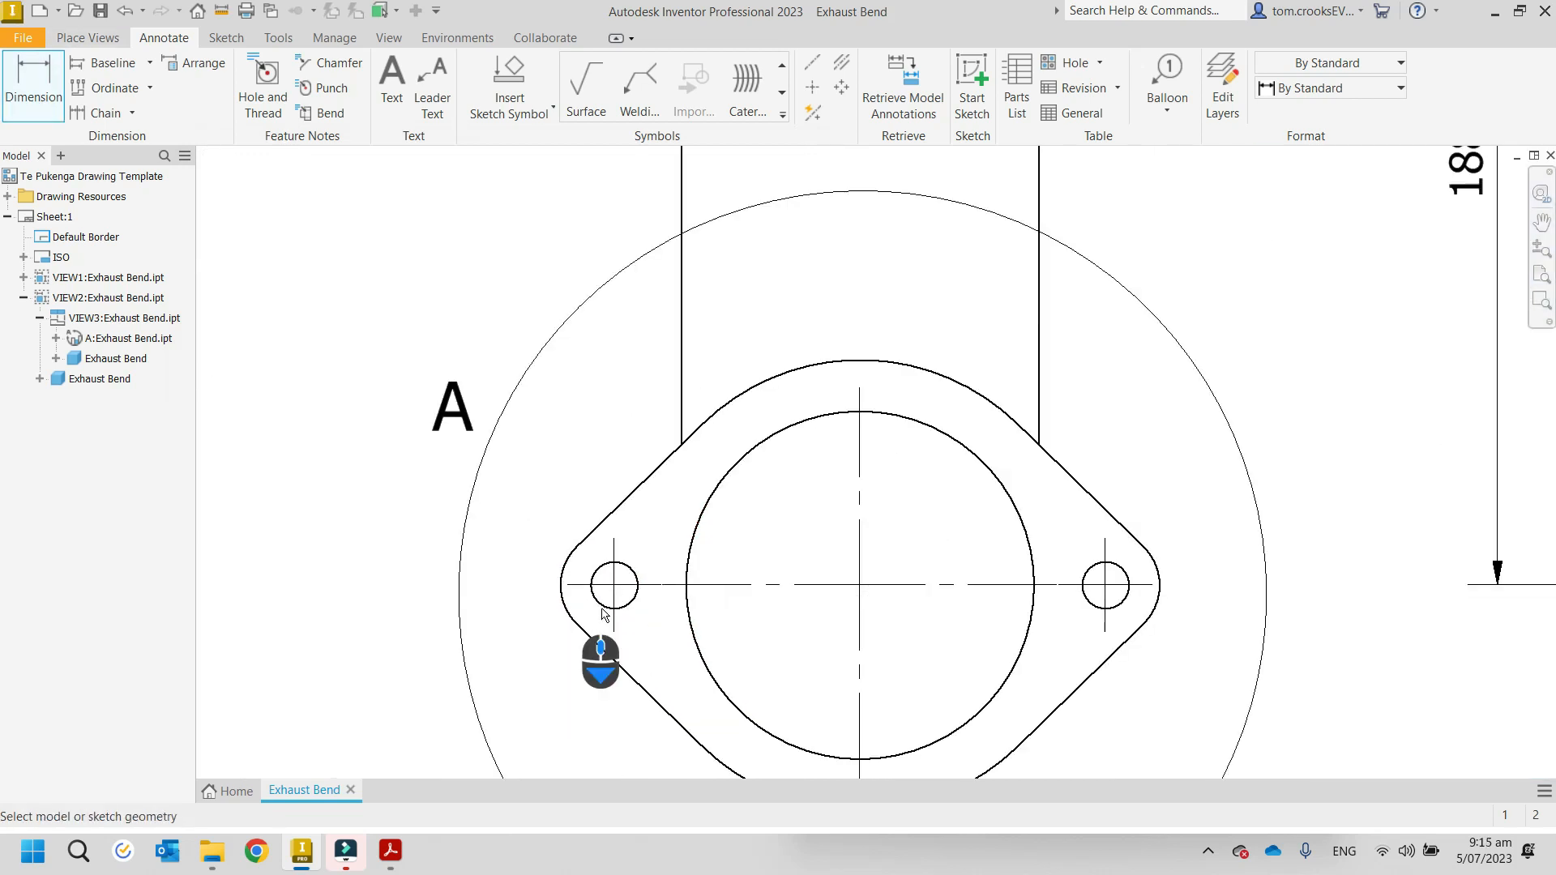
{"action": "left_click", "coordinate": [604, 592]}
{"action": "scroll", "coordinate": [600, 577], "scroll_direction": "up", "scroll_amount": 4}
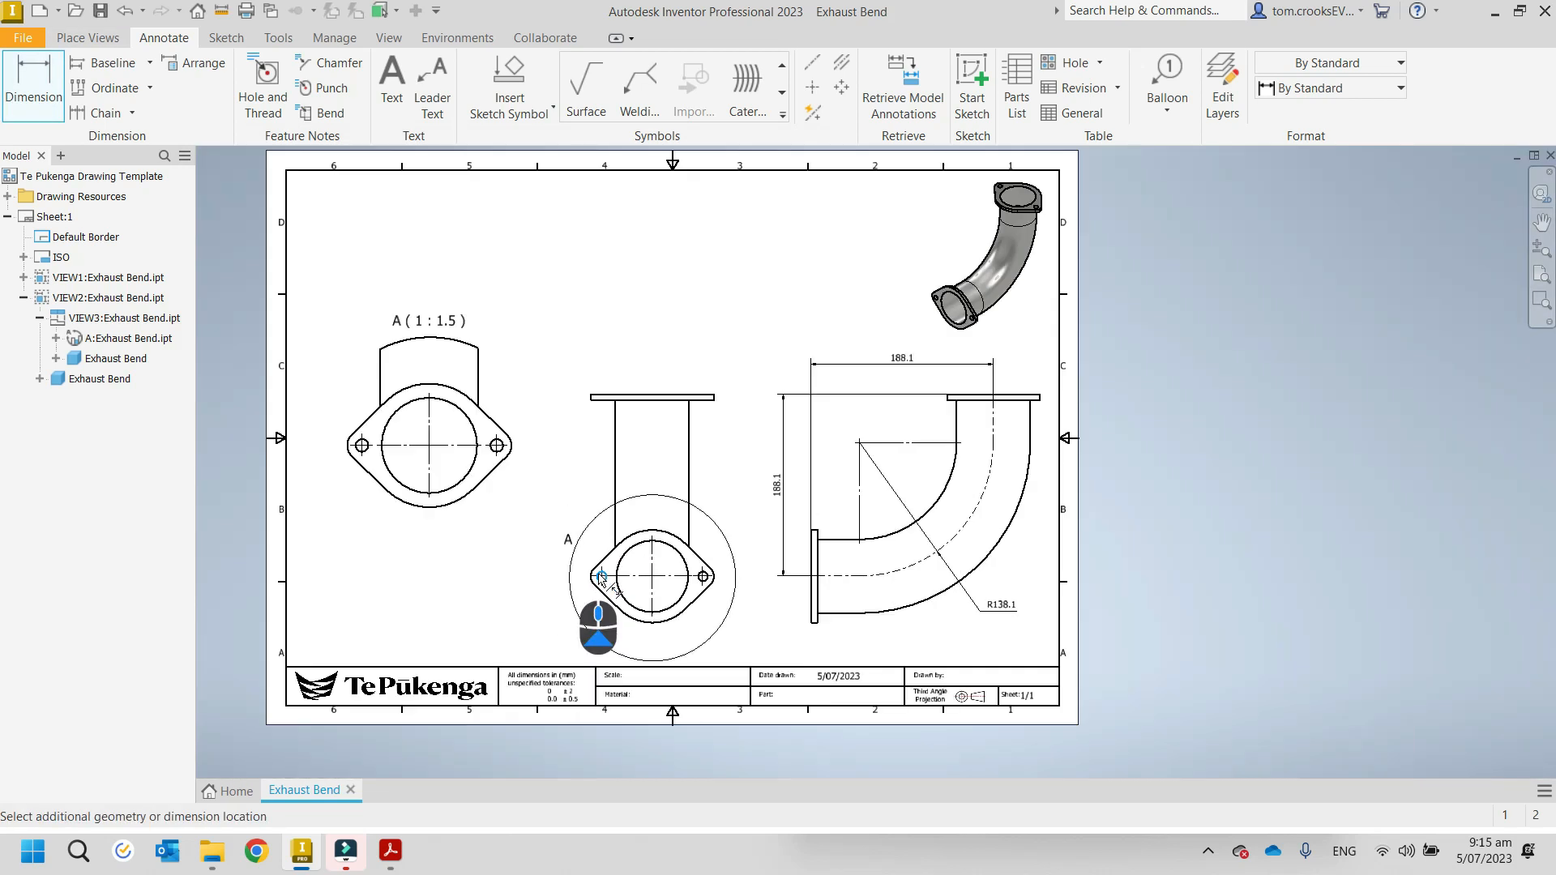
{"action": "left_click", "coordinate": [556, 599]}
{"action": "left_click", "coordinate": [686, 503]}
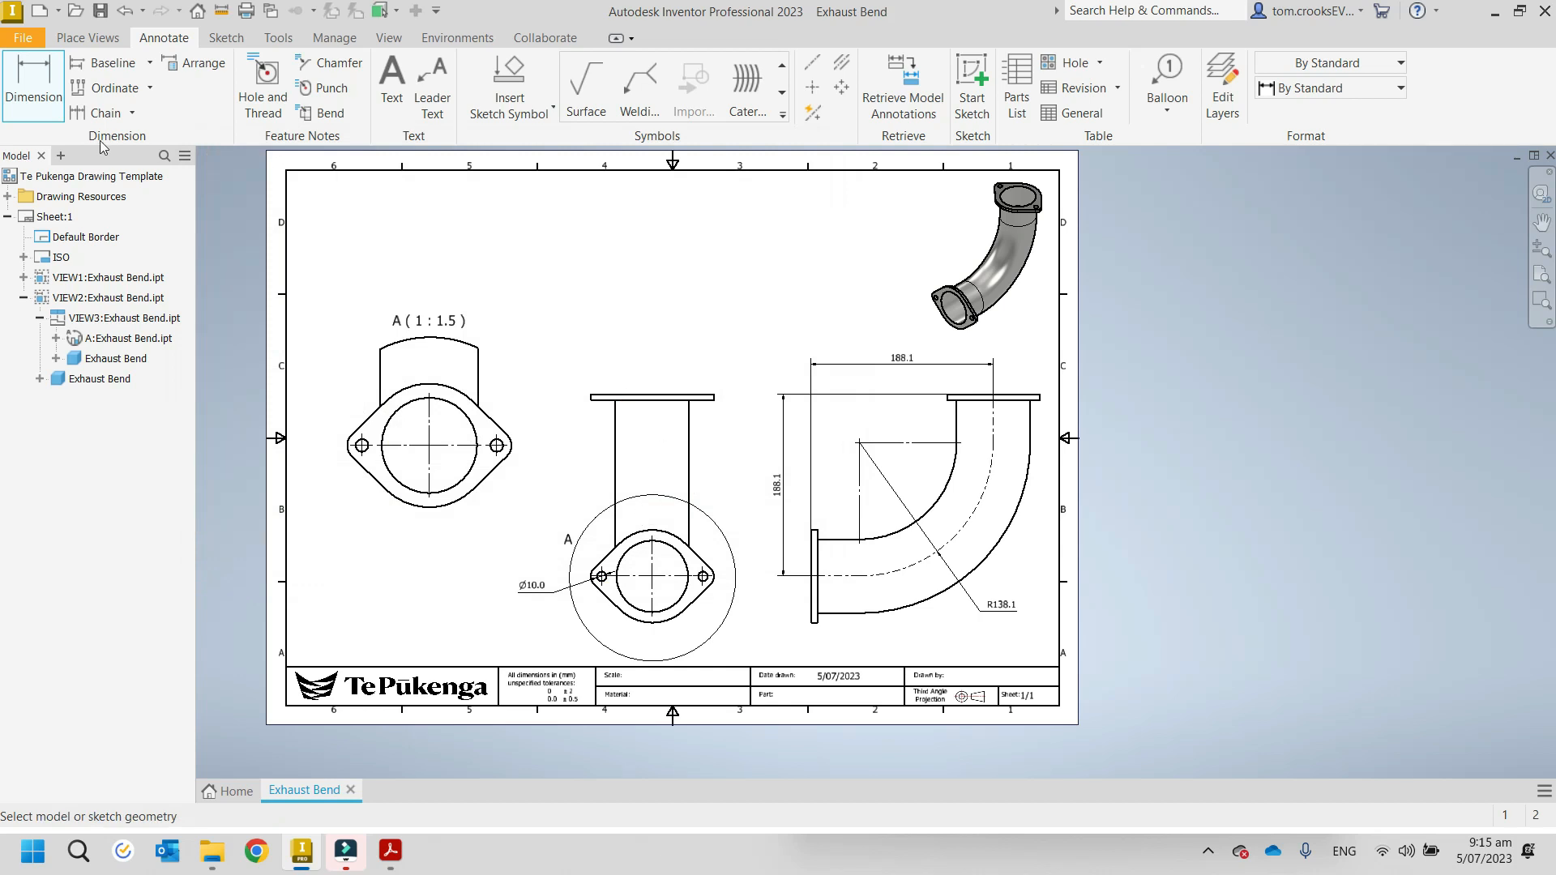
Step: Dimension the pipe's outer diameter above the front view and append "OD" to the dimension text
{"action": "scroll", "coordinate": [660, 429], "scroll_direction": "down", "scroll_amount": 3}
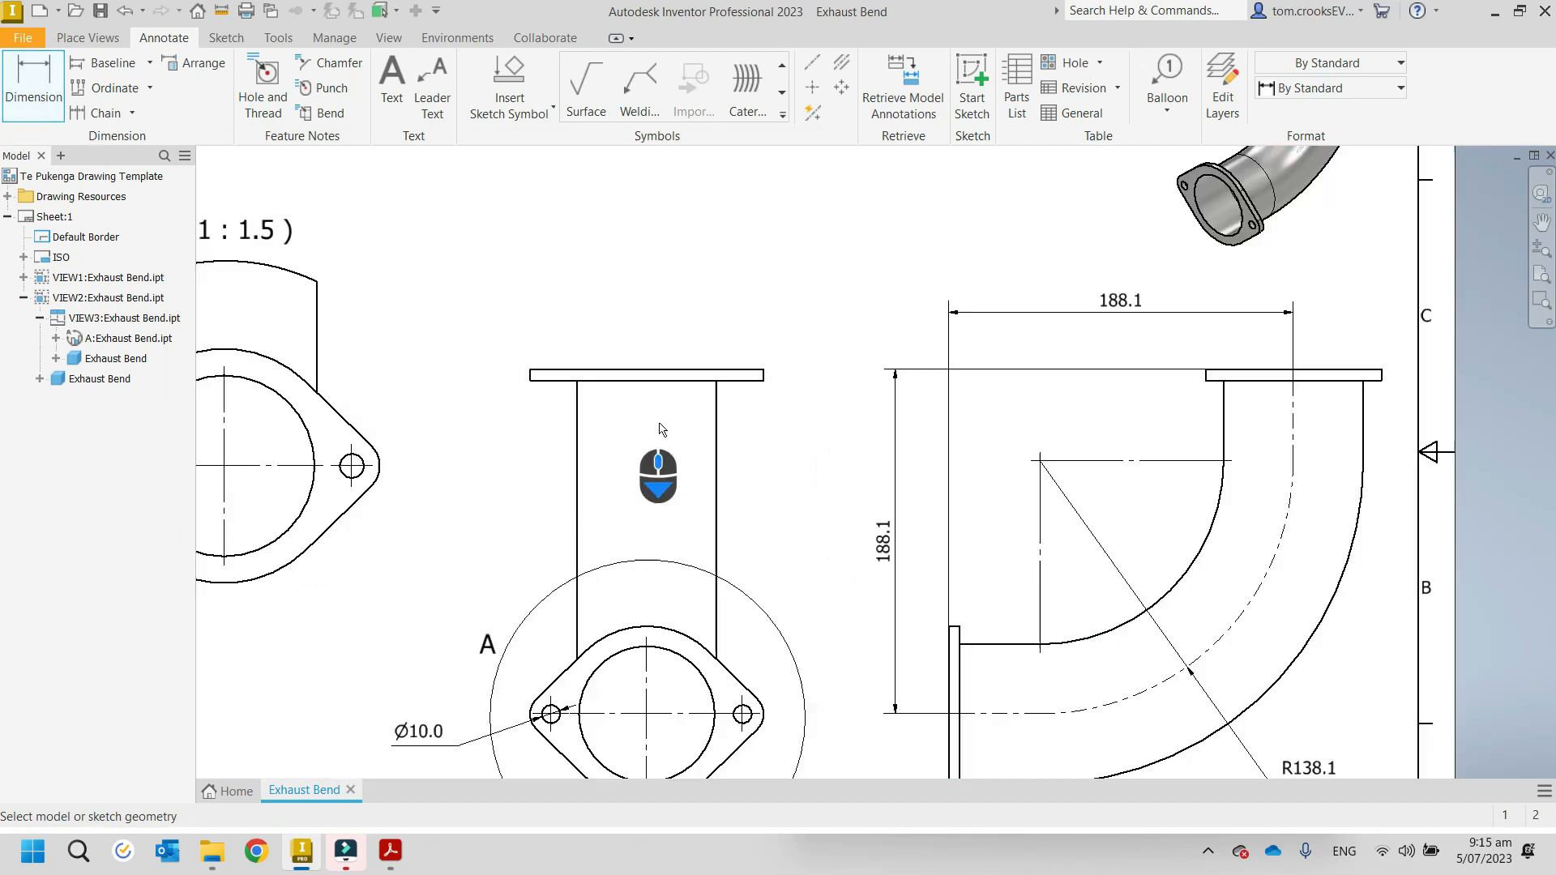
{"action": "left_click", "coordinate": [574, 436]}
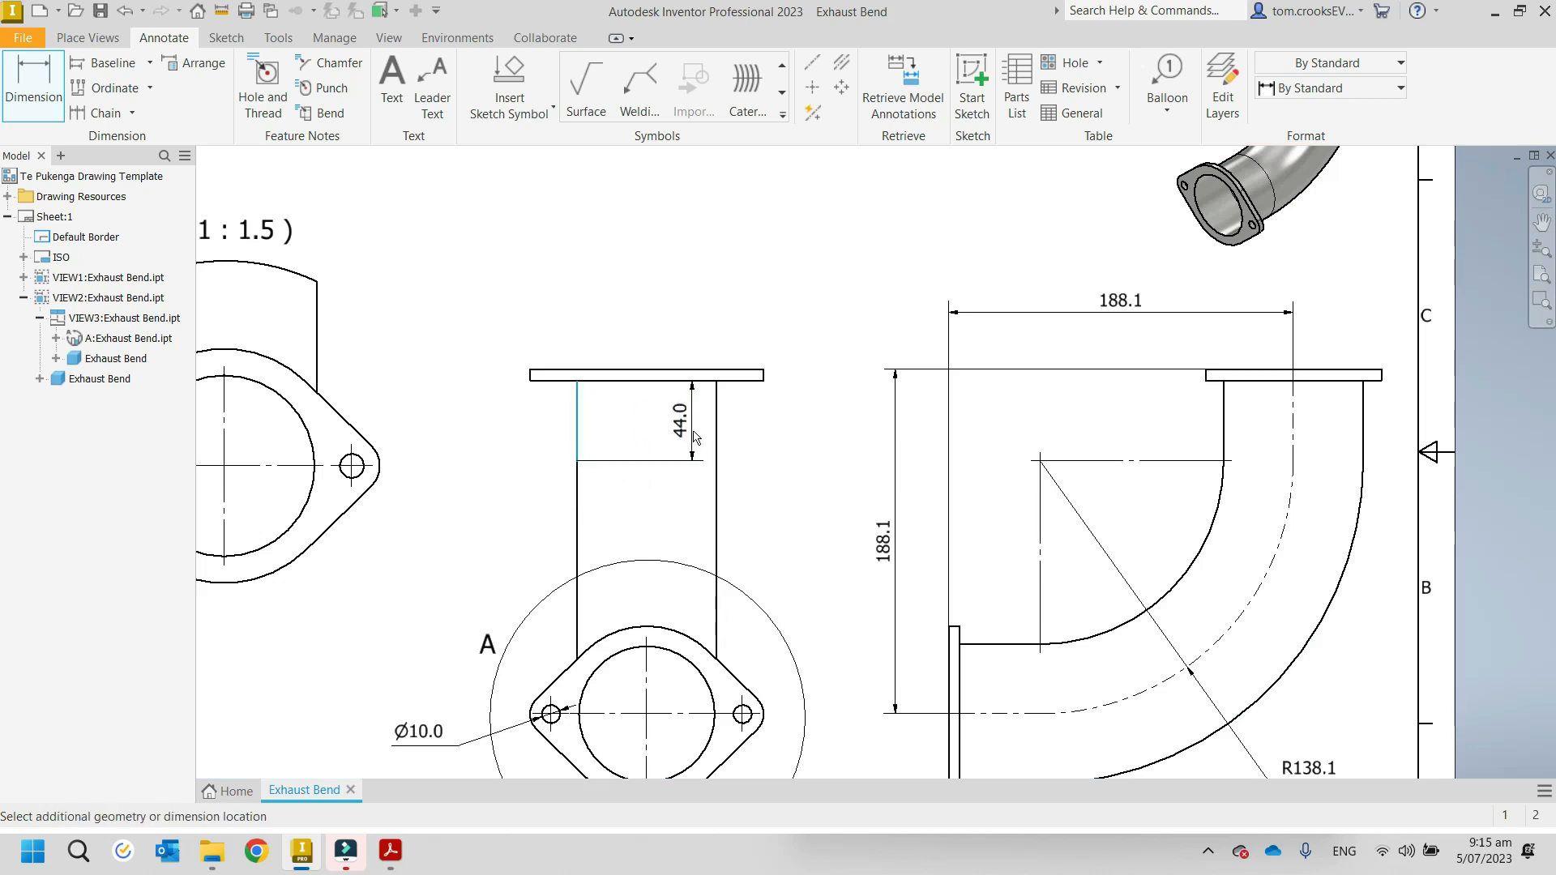
{"action": "left_click", "coordinate": [711, 434]}
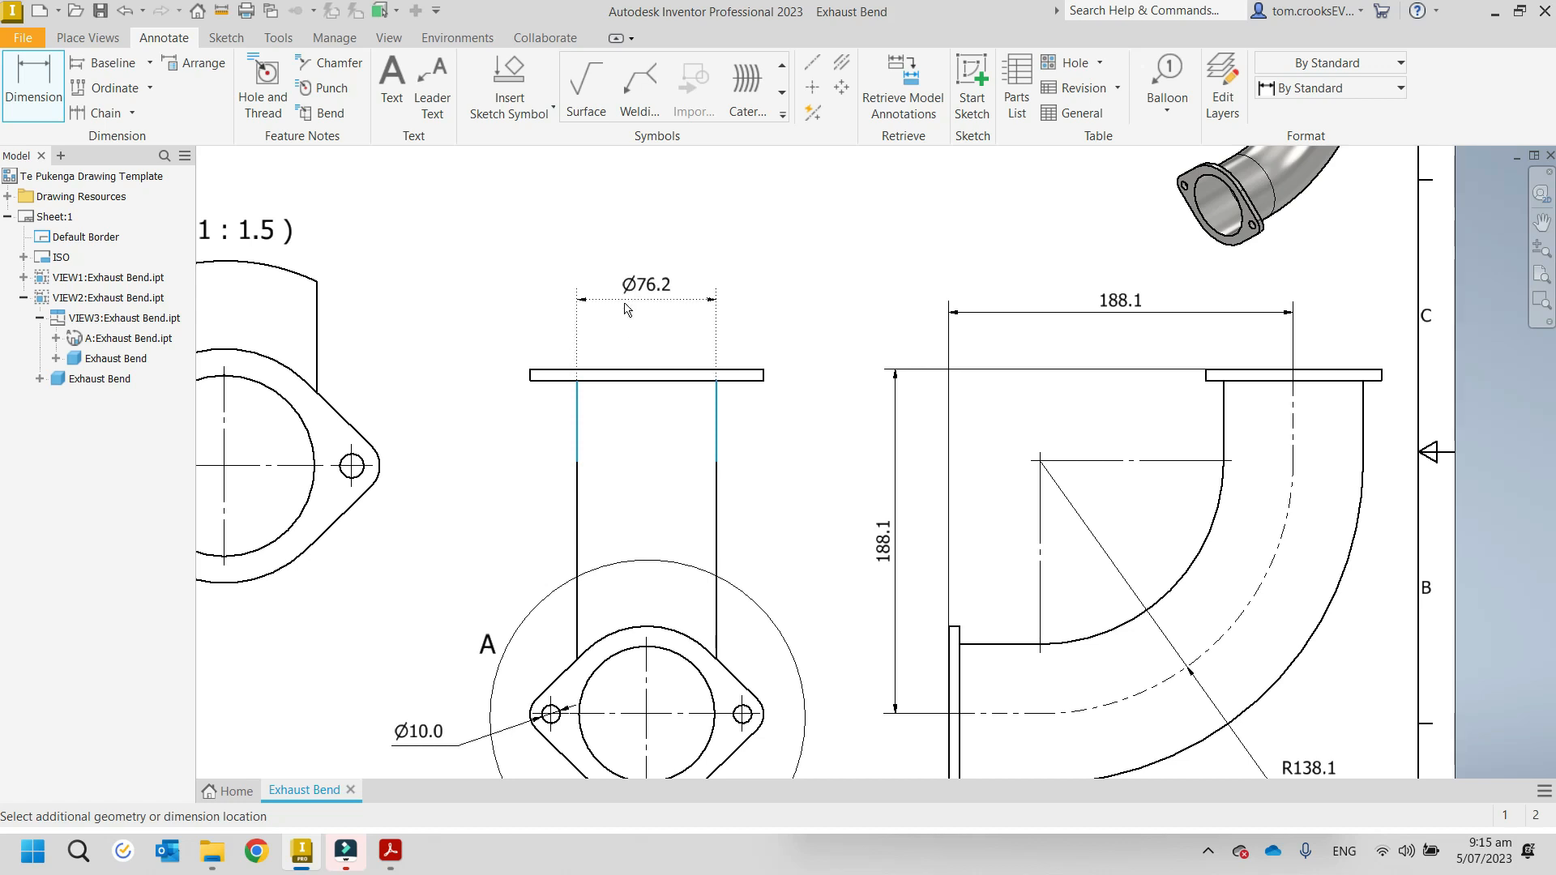
{"action": "left_click", "coordinate": [626, 308]}
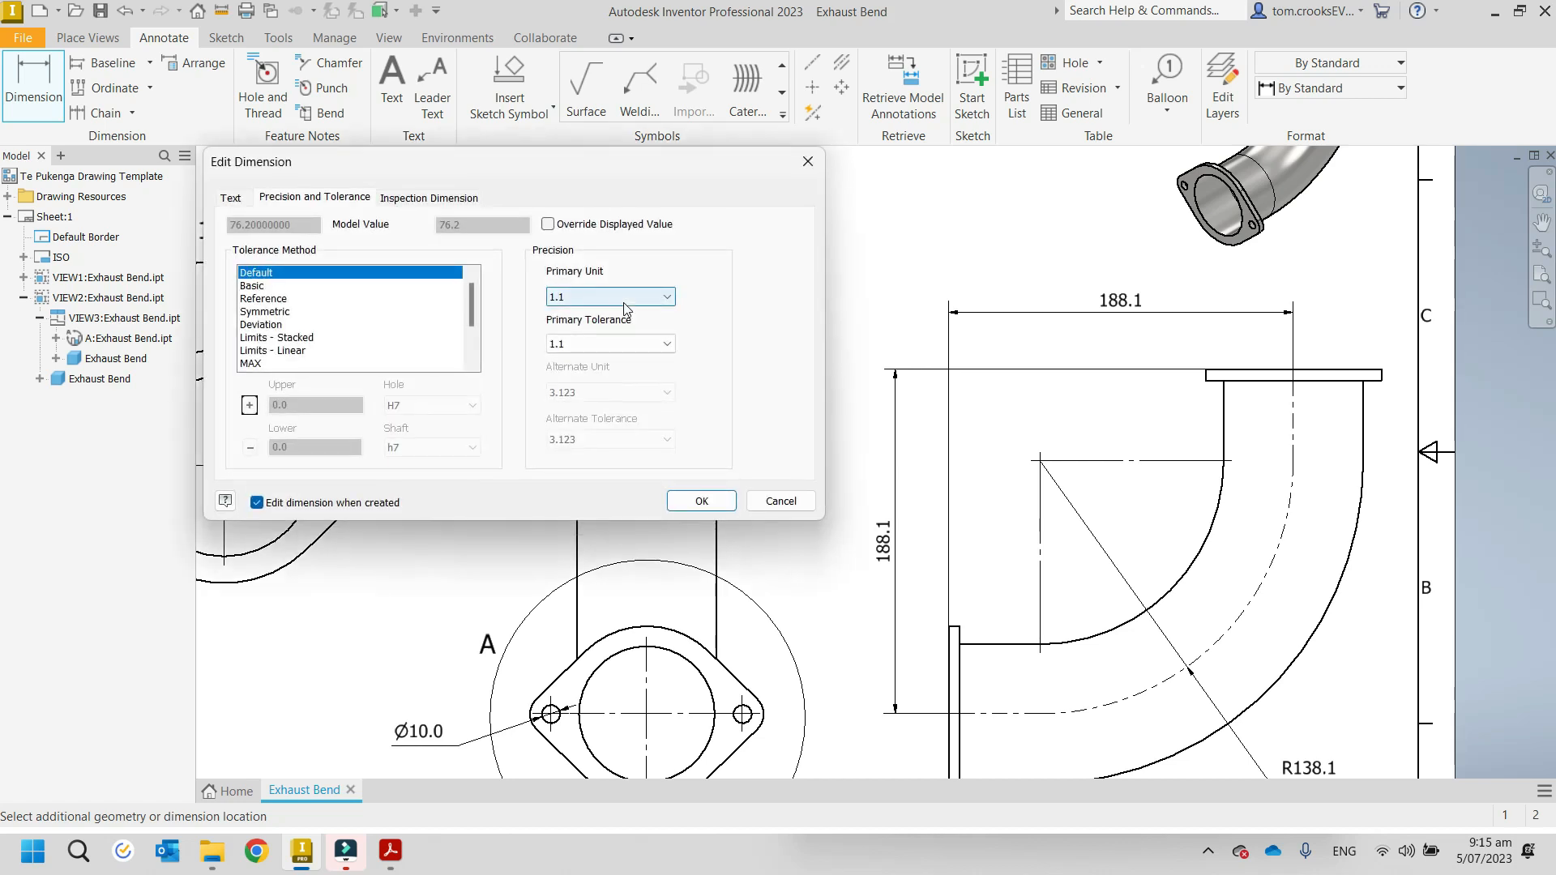
{"action": "left_click", "coordinate": [231, 198]}
{"action": "left_click", "coordinate": [360, 274]}
{"action": "type", "text": "OD"}
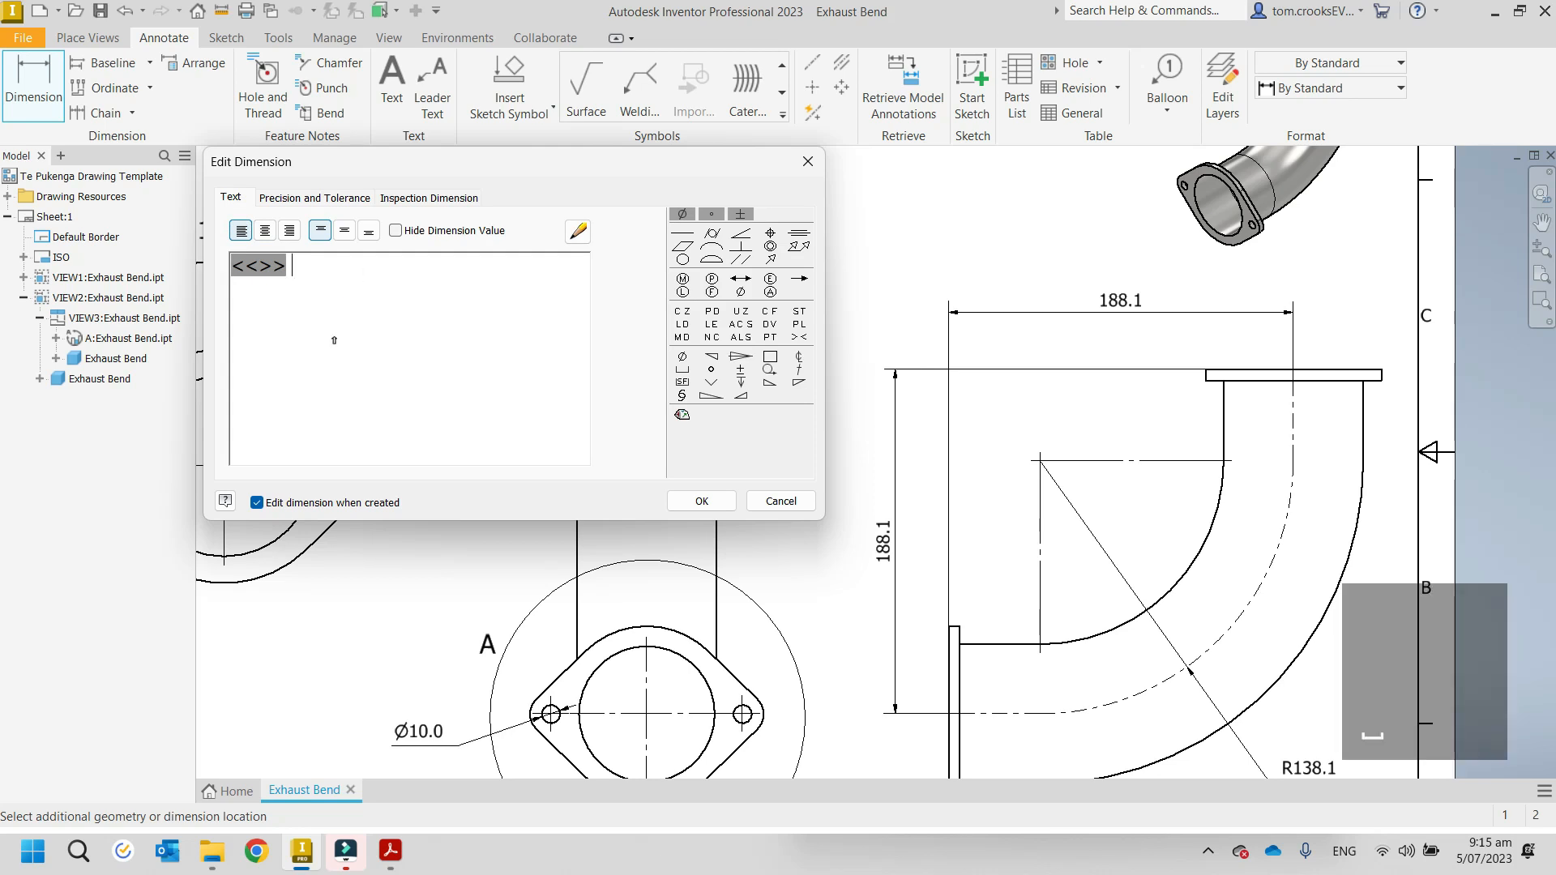
{"action": "left_click", "coordinate": [702, 501]}
{"action": "scroll", "coordinate": [543, 498], "scroll_direction": "down", "scroll_amount": 3}
{"action": "middle_click_drag", "start_coordinate": [543, 498], "coordinate": [642, 418]}
{"action": "key", "text": "Escape"}
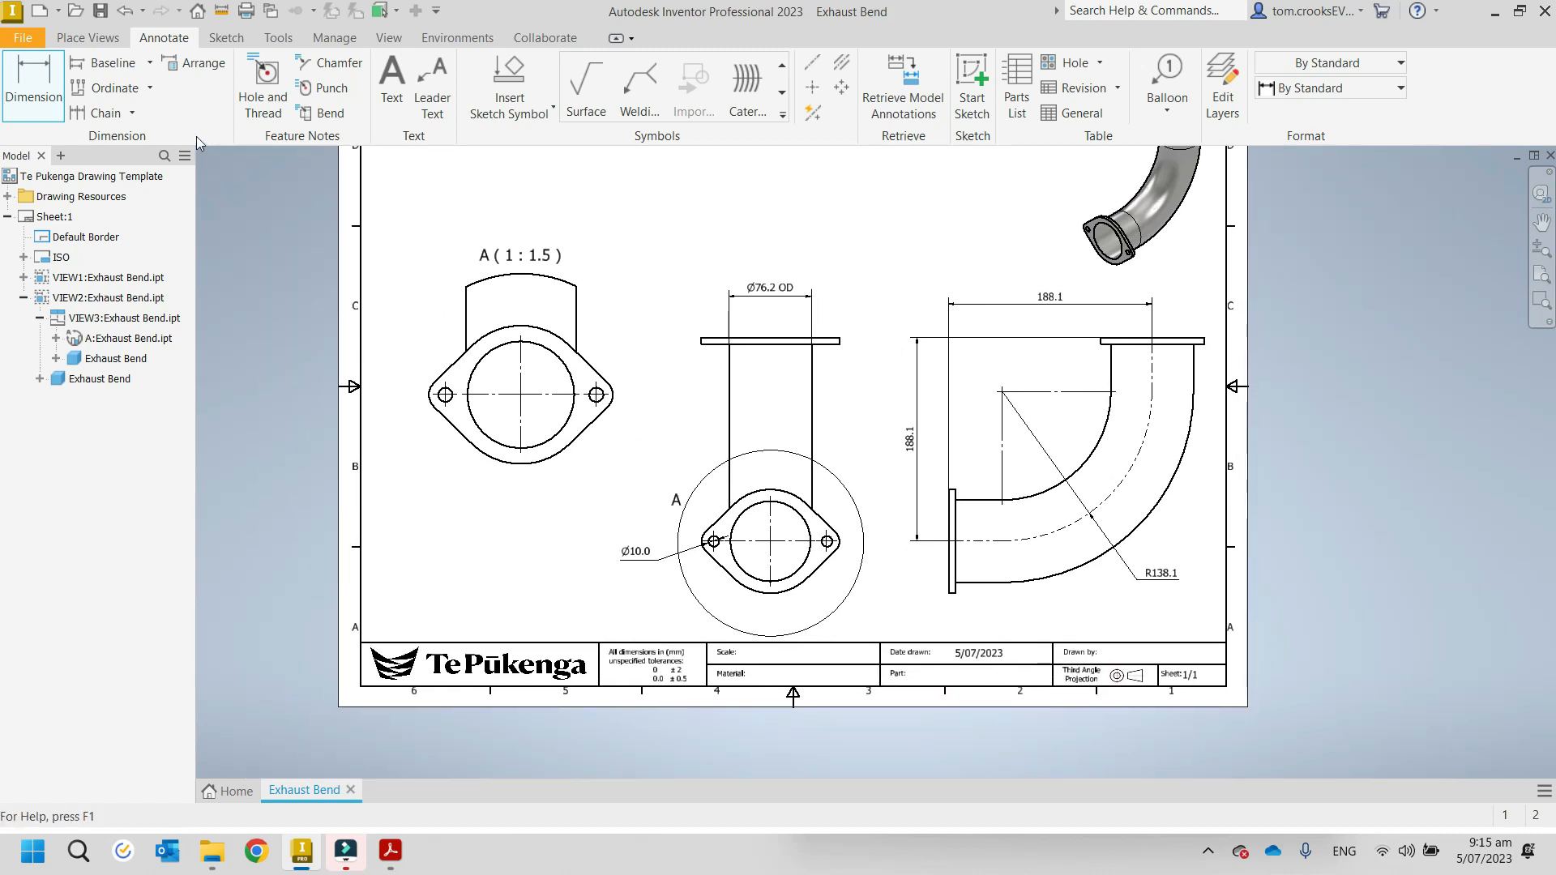
Step: Dimension the bore diameter of the front view's flange at its lower right and append "ID" to the dimension text
{"action": "left_click", "coordinate": [33, 85]}
{"action": "scroll", "coordinate": [747, 604], "scroll_direction": "up", "scroll_amount": 3}
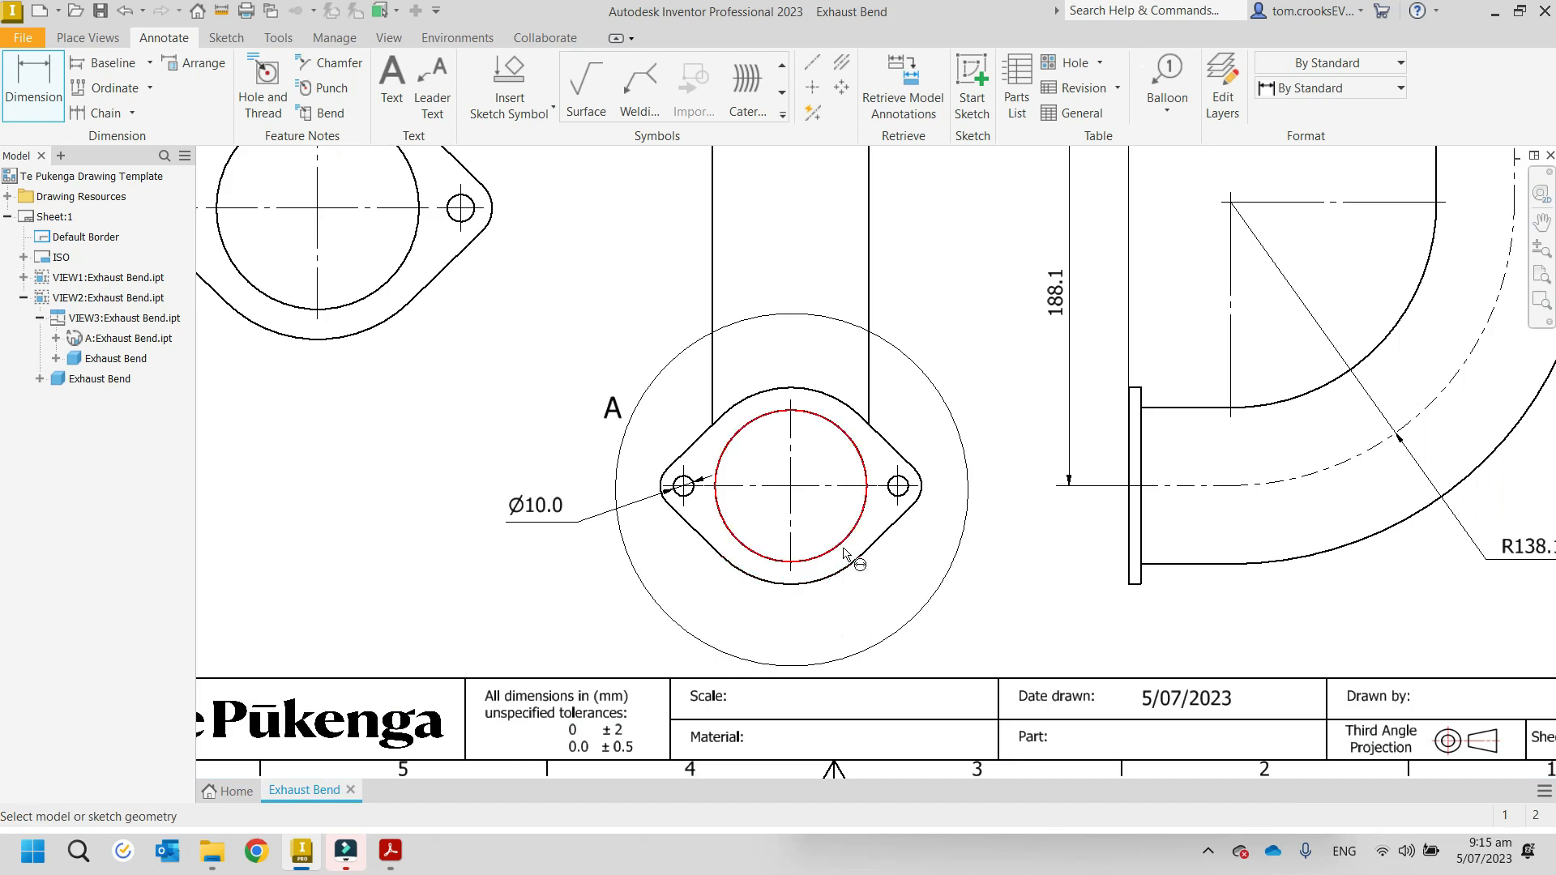
{"action": "left_click", "coordinate": [843, 548]}
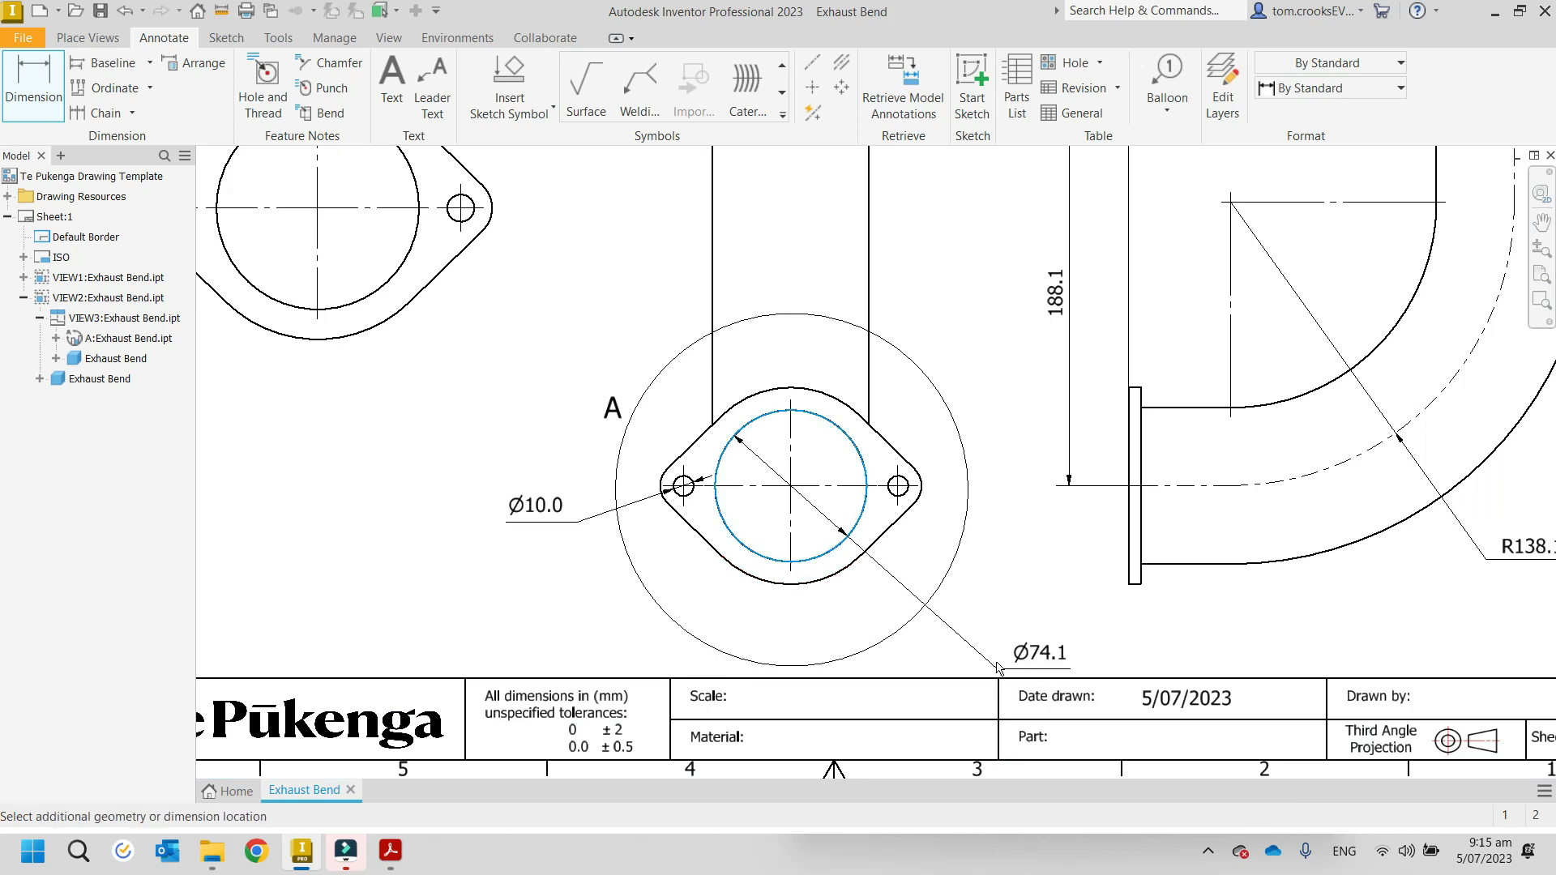
{"action": "left_click", "coordinate": [959, 626]}
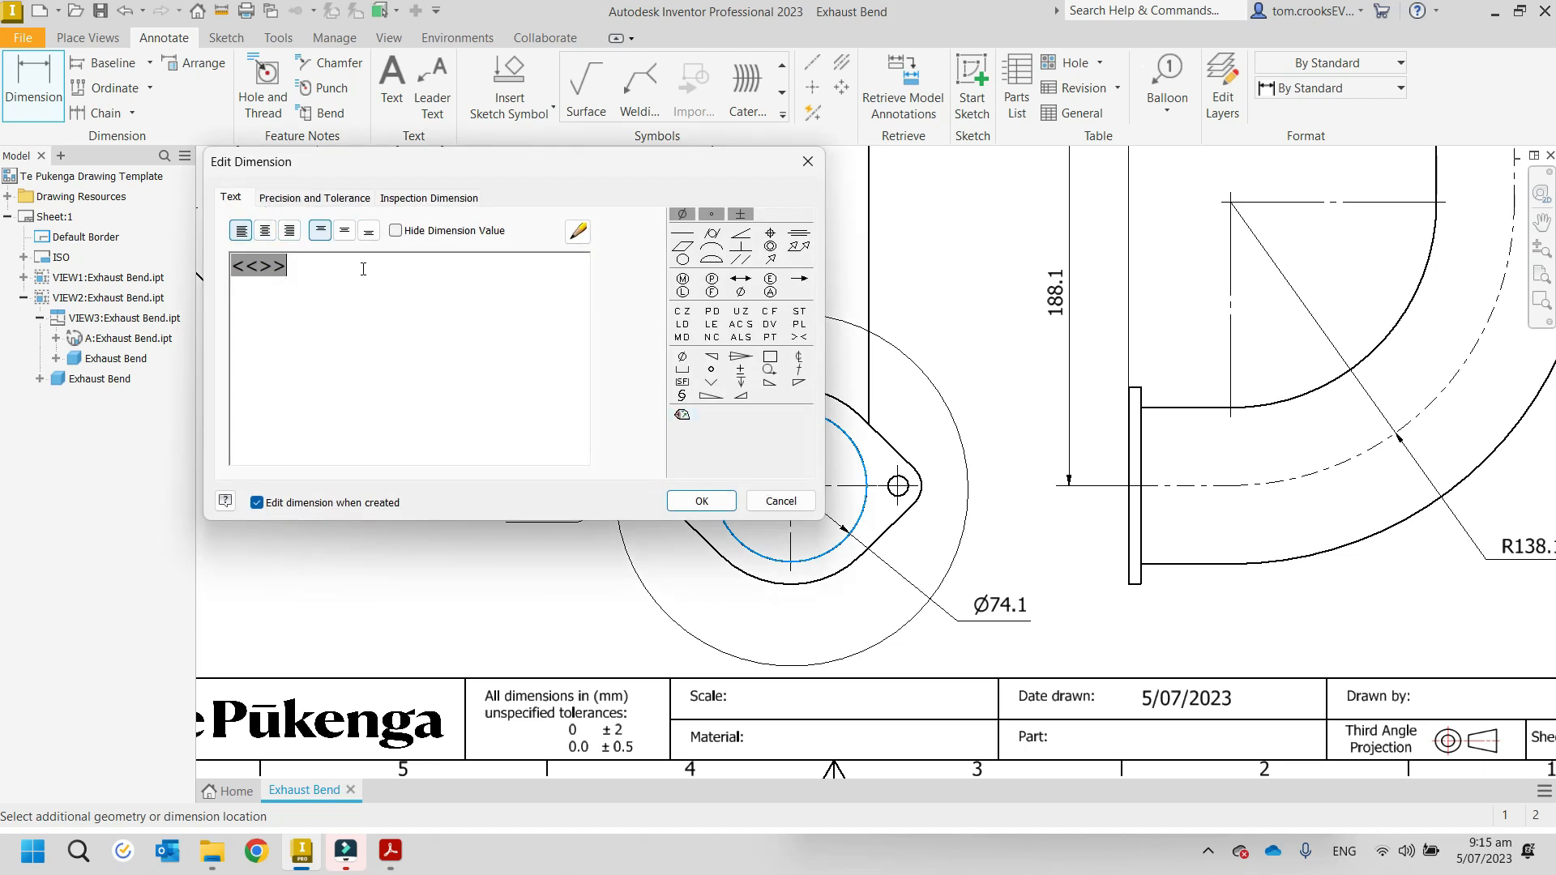
{"action": "type", "text": "ID"}
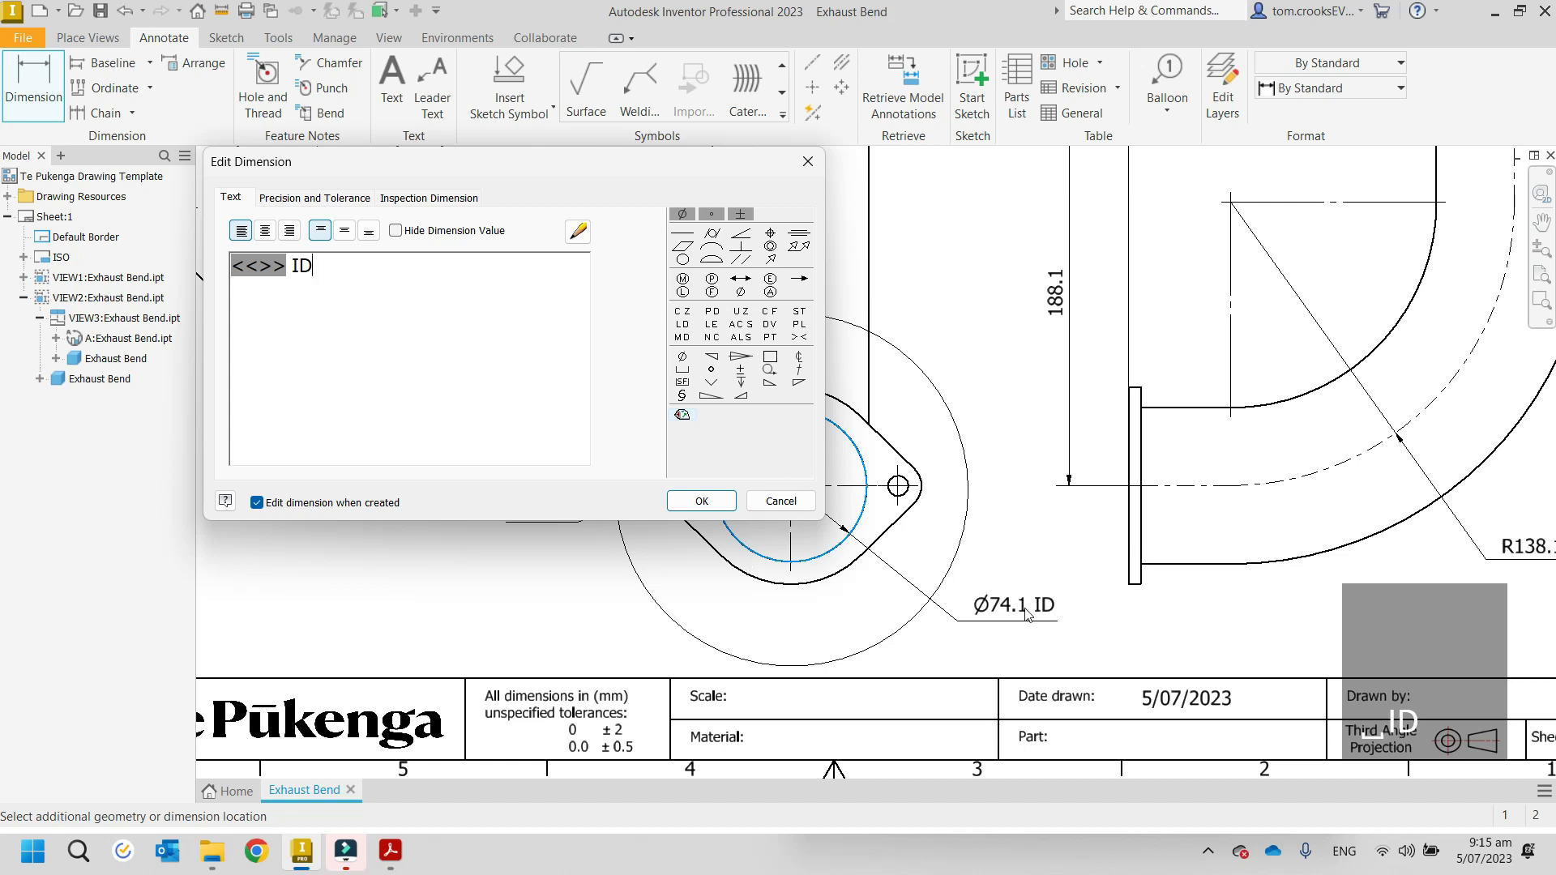
{"action": "left_click", "coordinate": [683, 499]}
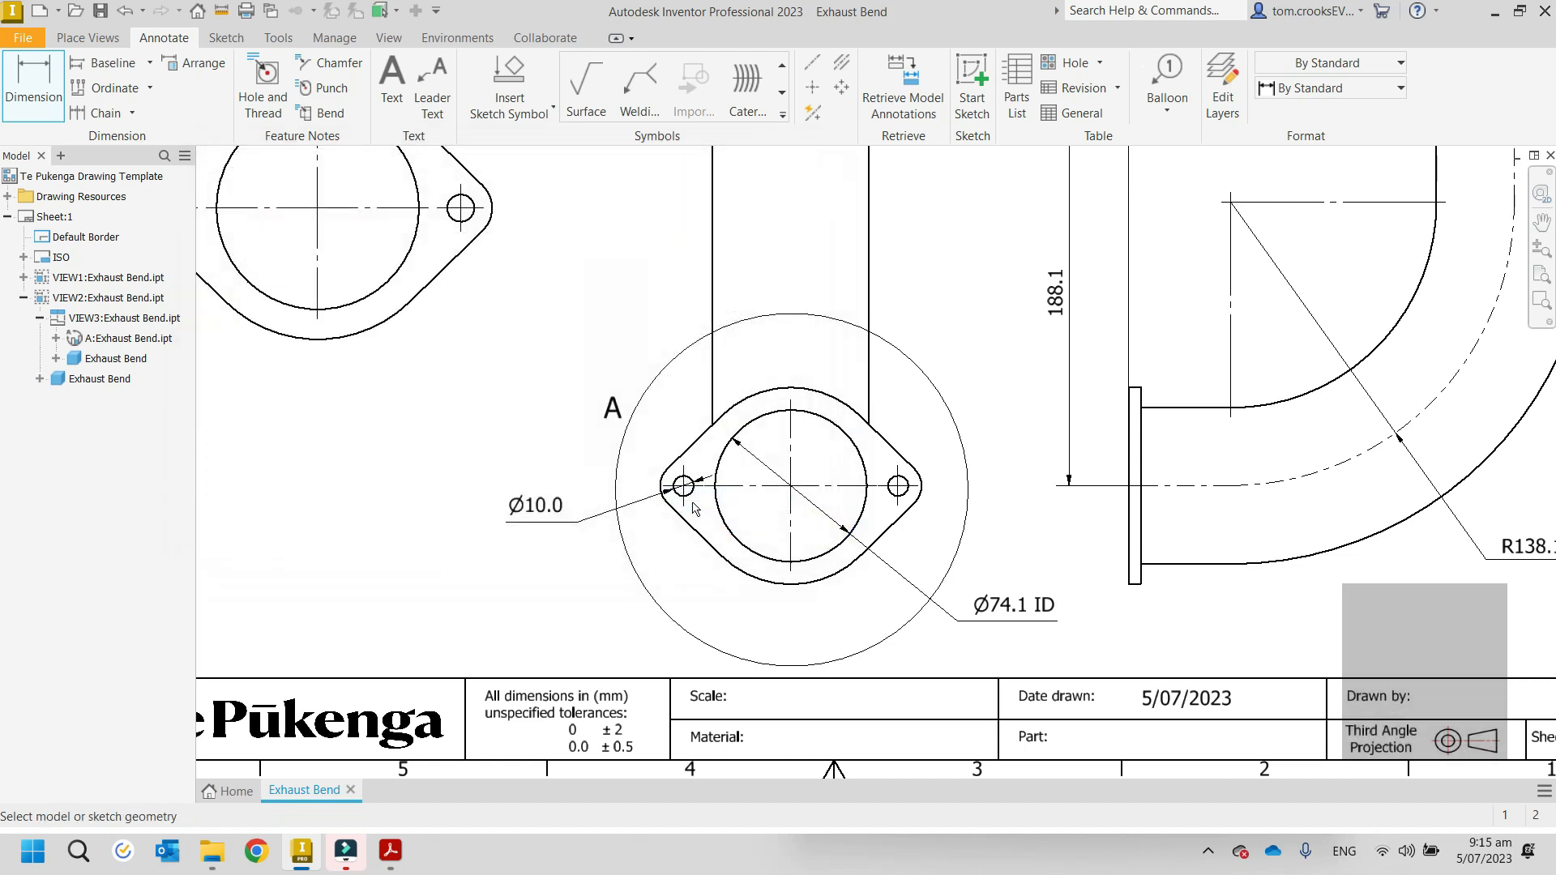
{"action": "scroll", "coordinate": [247, 467], "scroll_direction": "up", "scroll_amount": 3}
{"action": "scroll", "coordinate": [382, 434], "scroll_direction": "down", "scroll_amount": 5}
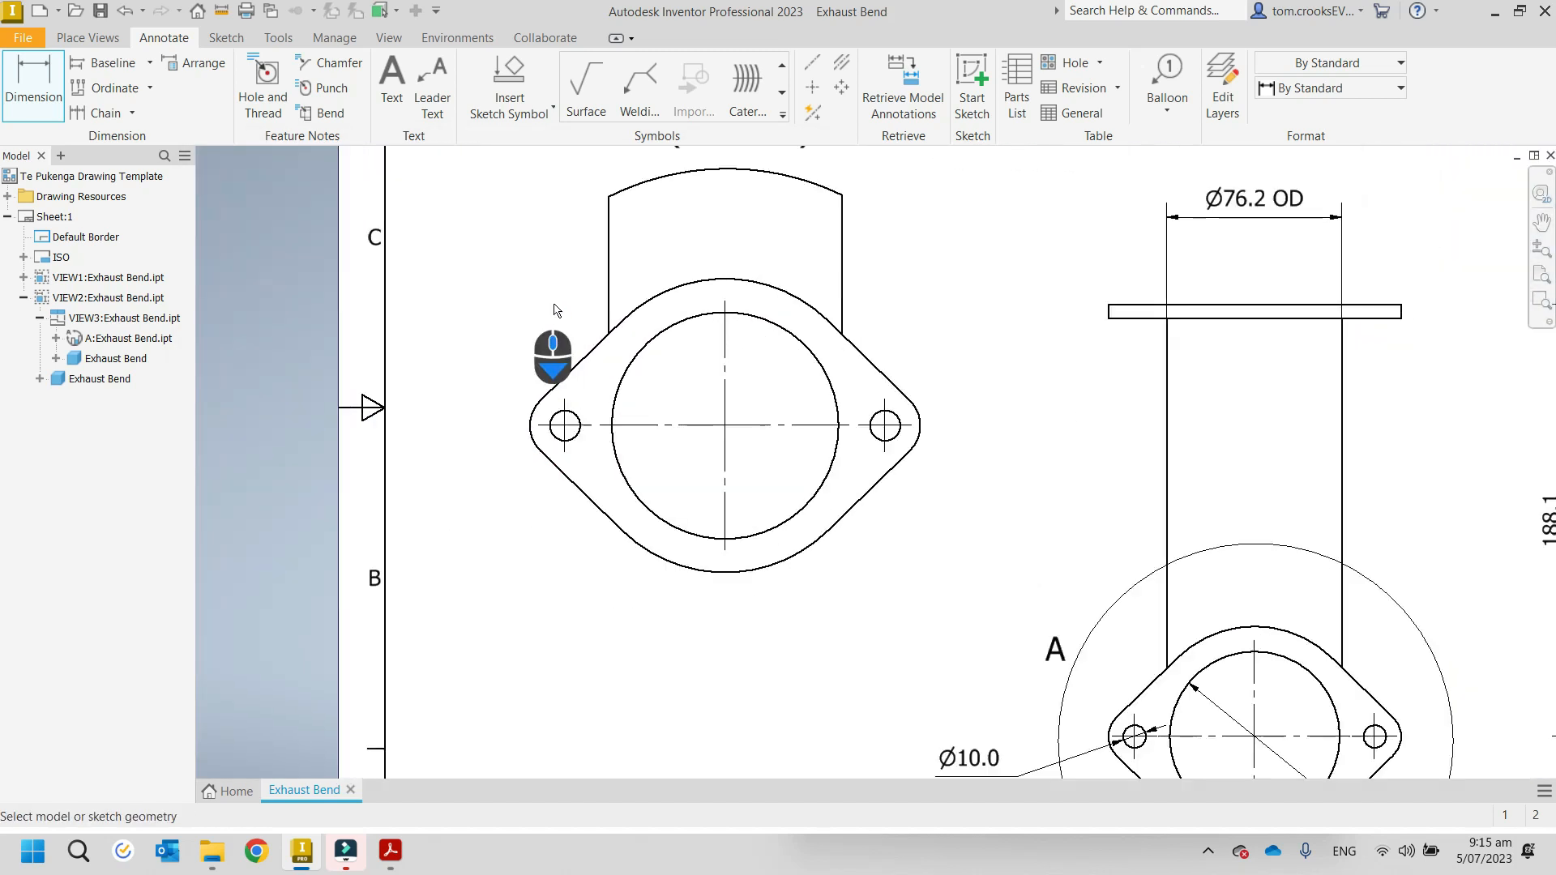
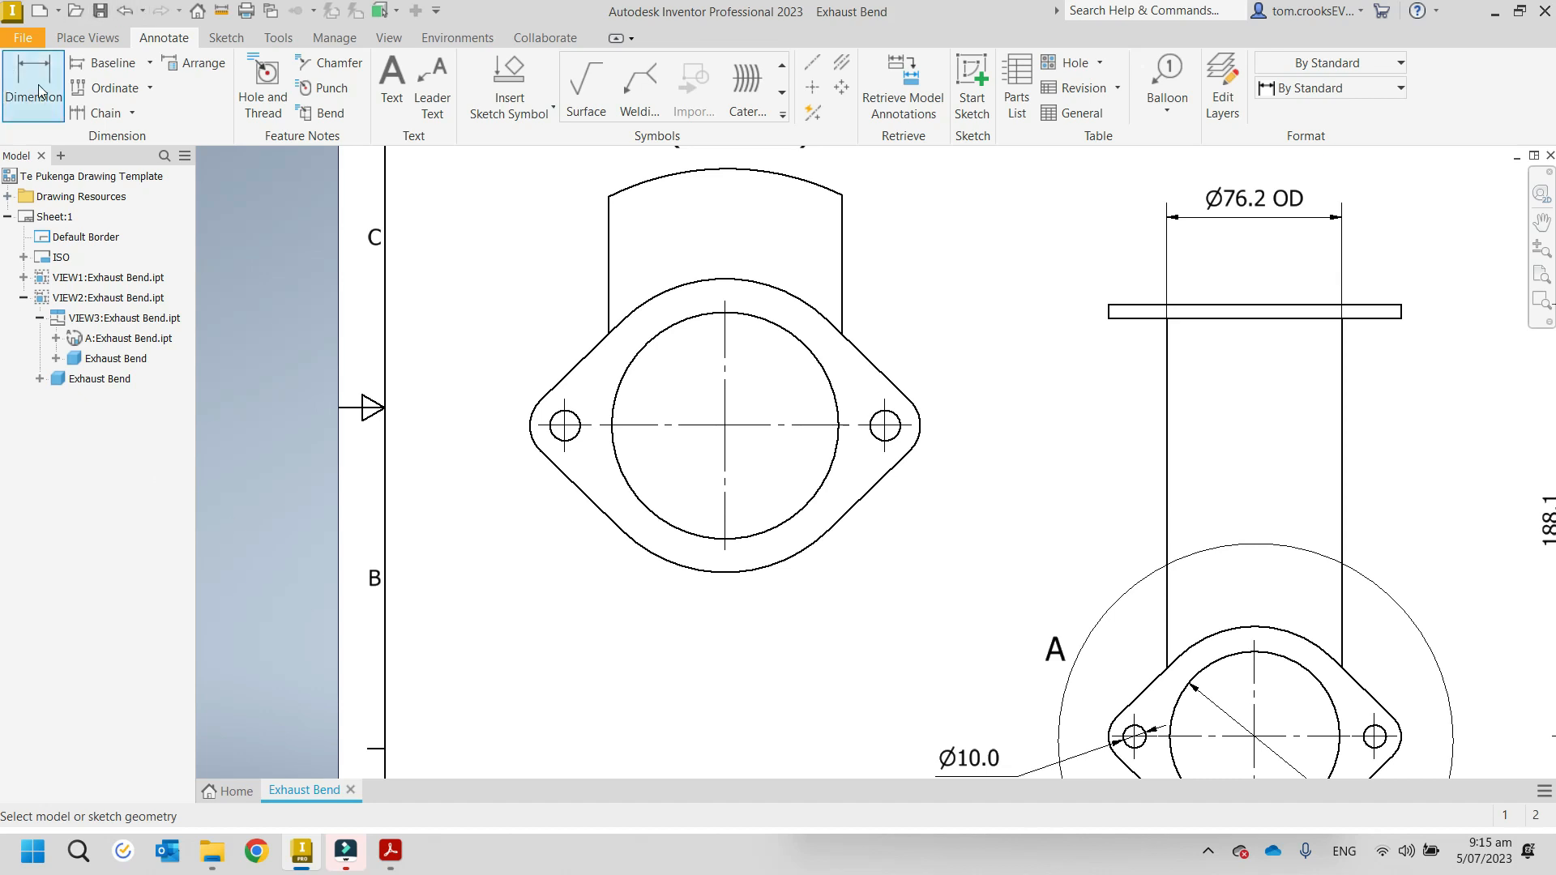
Step: Dimension the radii of the flange's left corner arc and its large lower arc in detail view A
{"action": "left_click", "coordinate": [529, 441]}
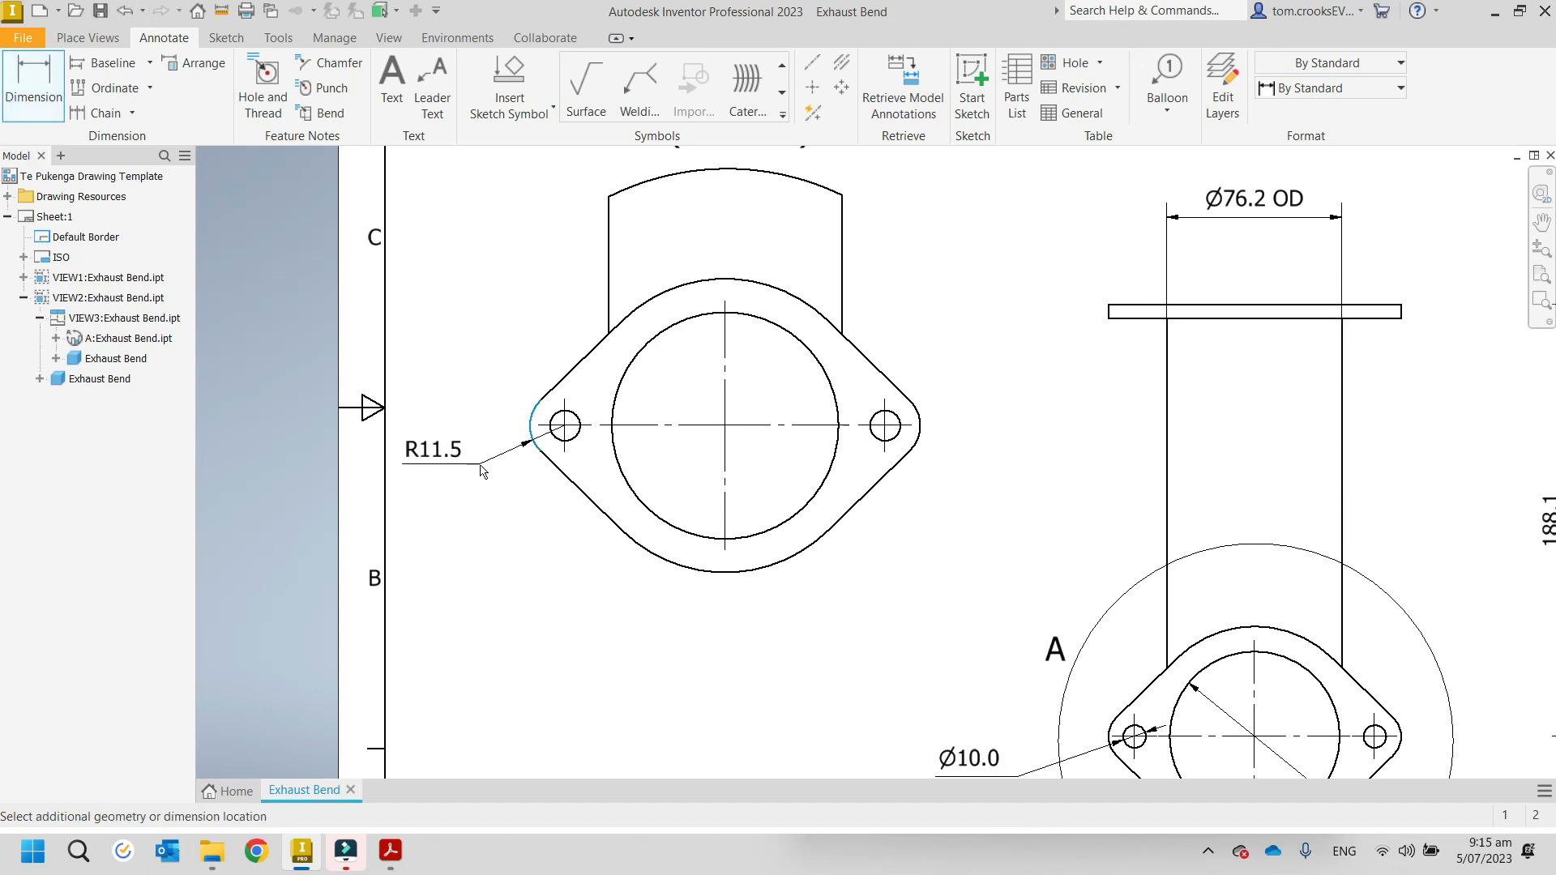
{"action": "left_click", "coordinate": [502, 476]}
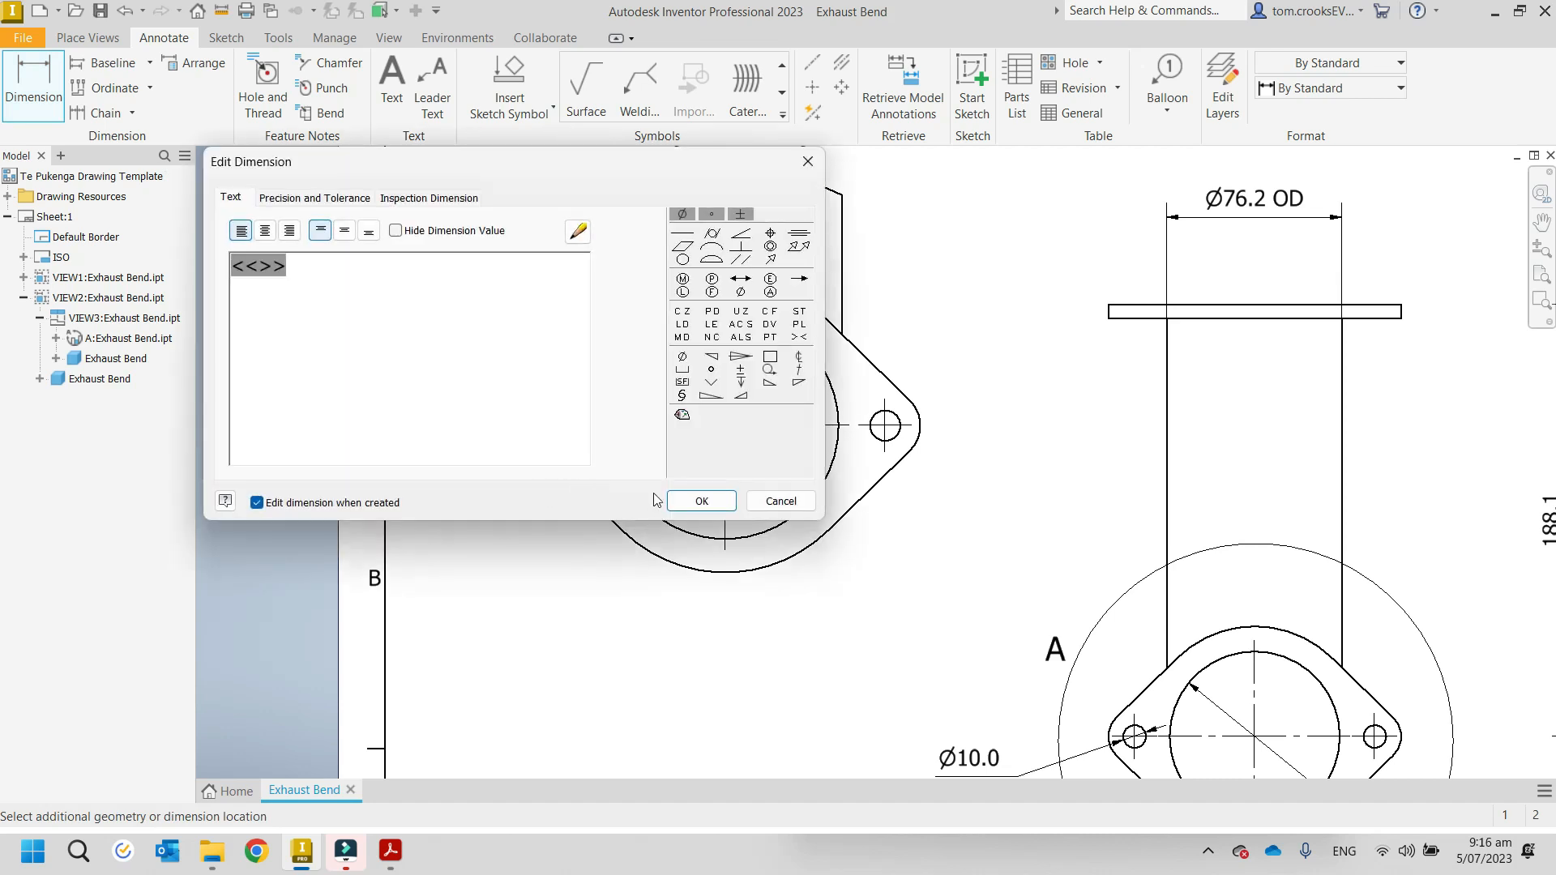
{"action": "left_click", "coordinate": [695, 501]}
{"action": "left_click", "coordinate": [649, 561]}
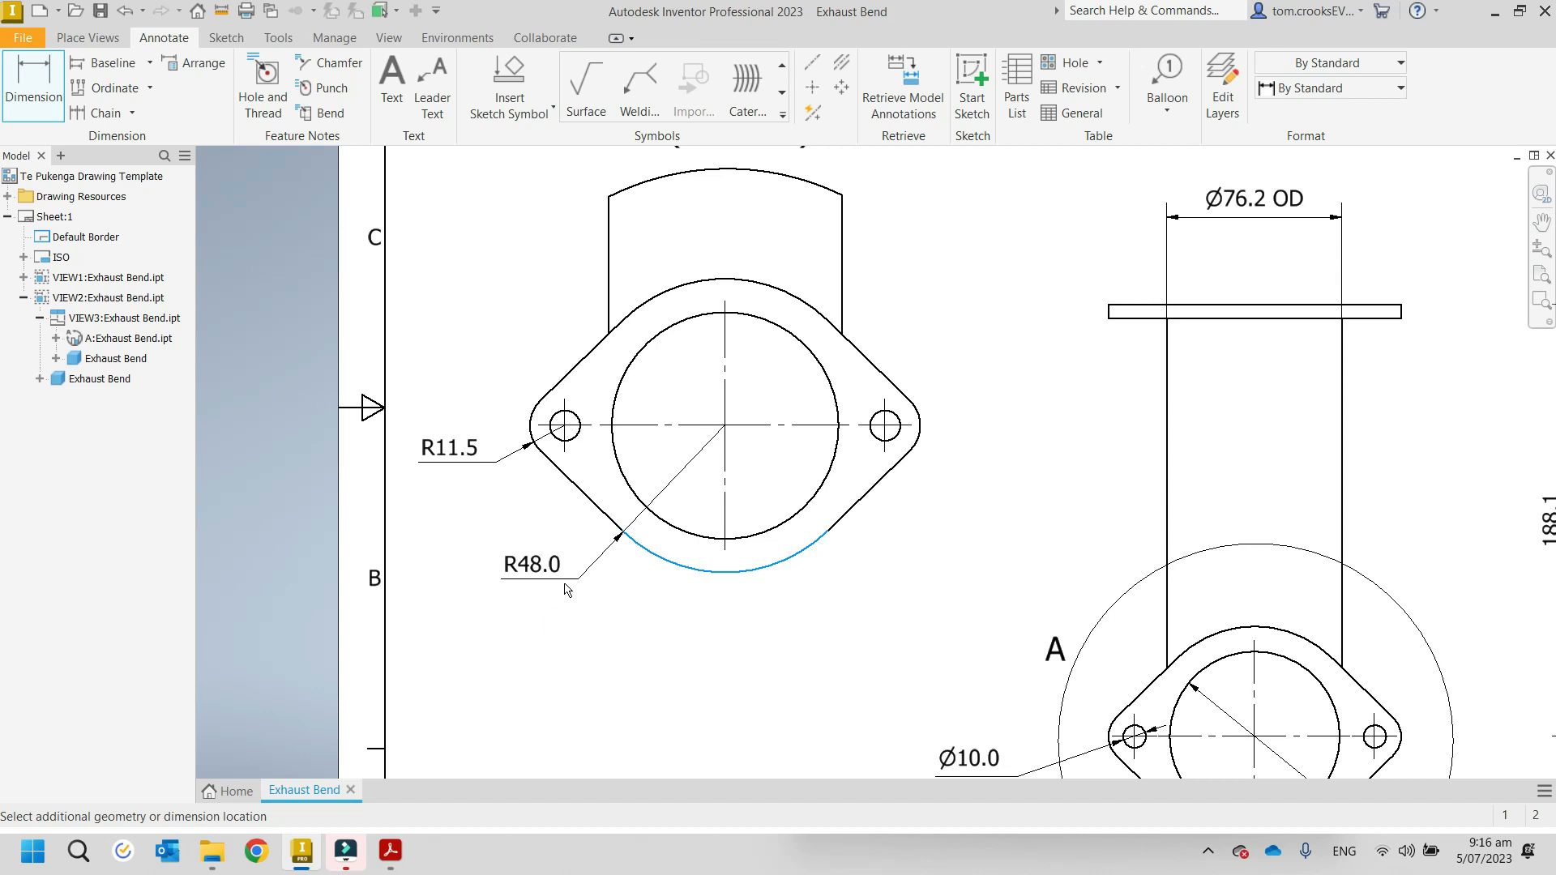
{"action": "left_click", "coordinate": [552, 593]}
{"action": "left_click", "coordinate": [681, 503]}
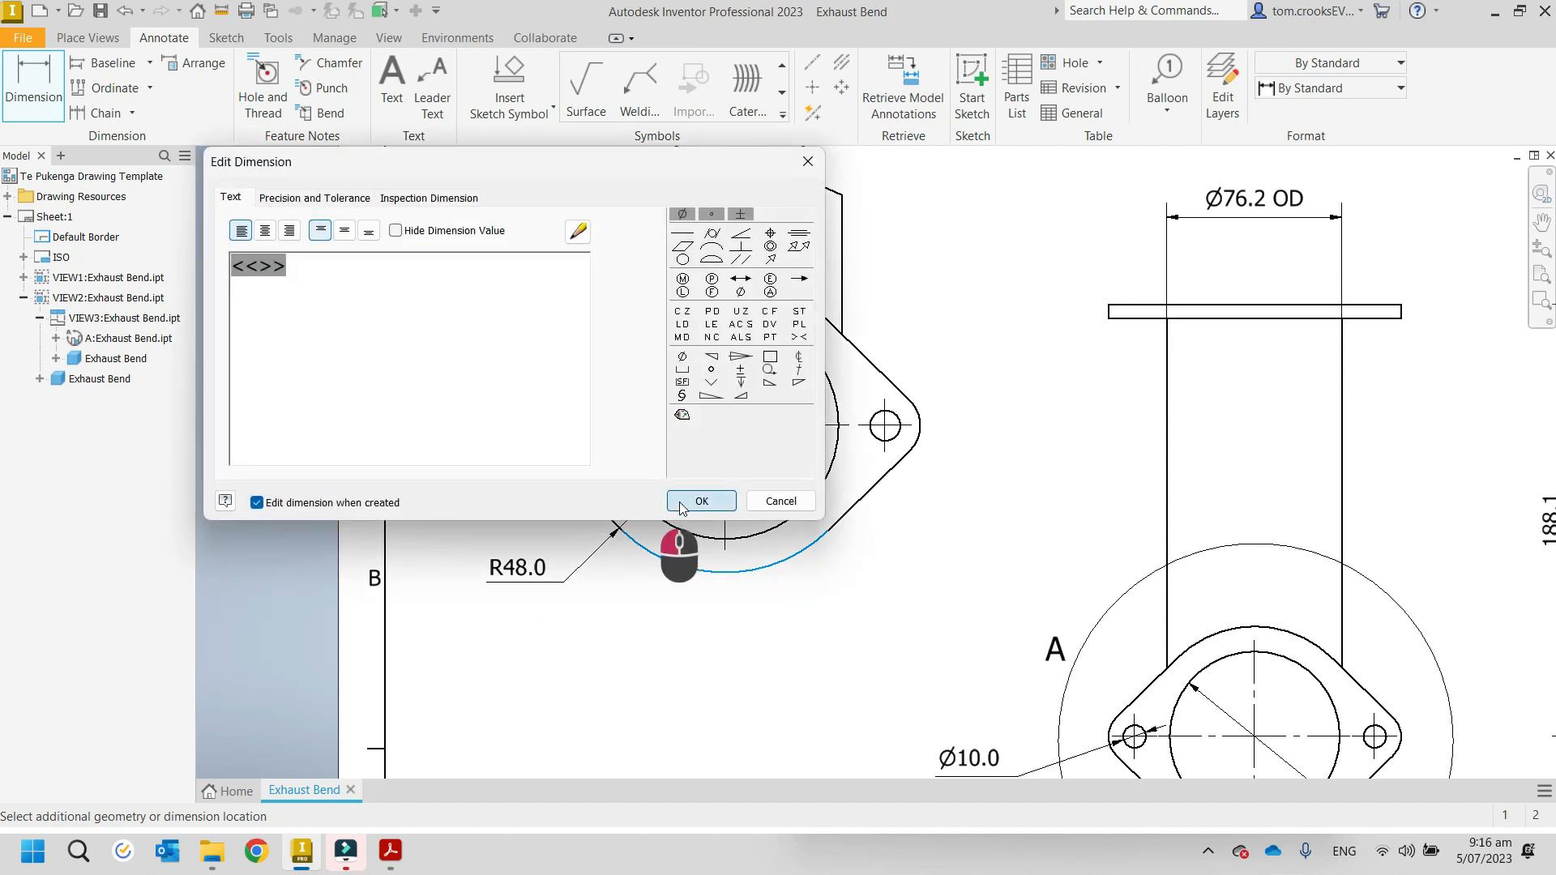
Step: Dimension the horizontal distance between the two bolt hole centres in detail view A, placed below the flange
{"action": "left_click", "coordinate": [565, 425]}
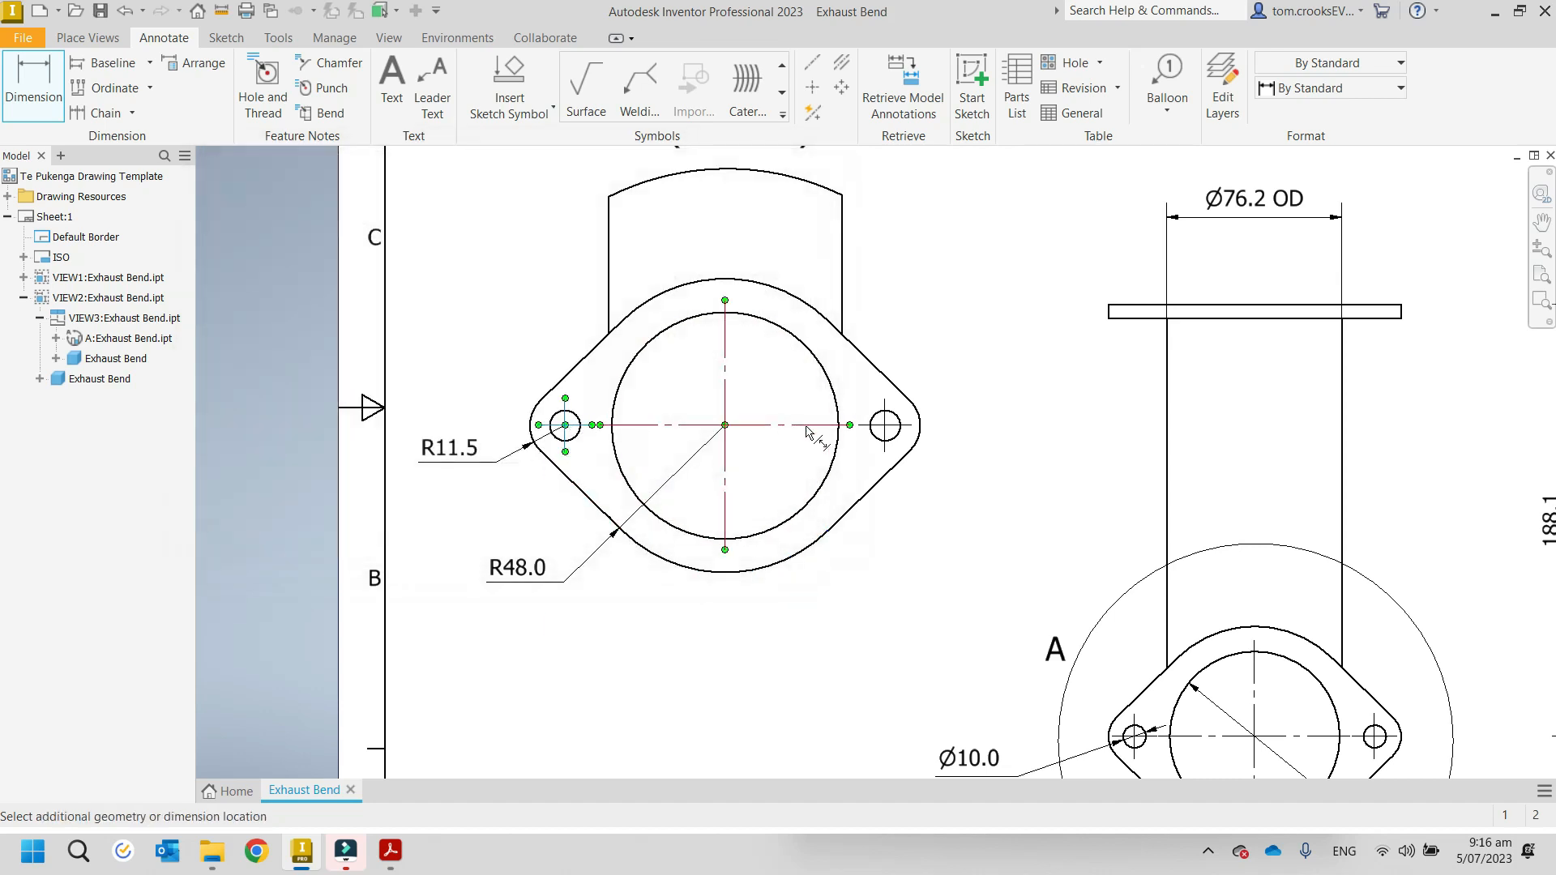
{"action": "left_click", "coordinate": [885, 424]}
{"action": "scroll", "coordinate": [697, 405], "scroll_direction": "up", "scroll_amount": 3}
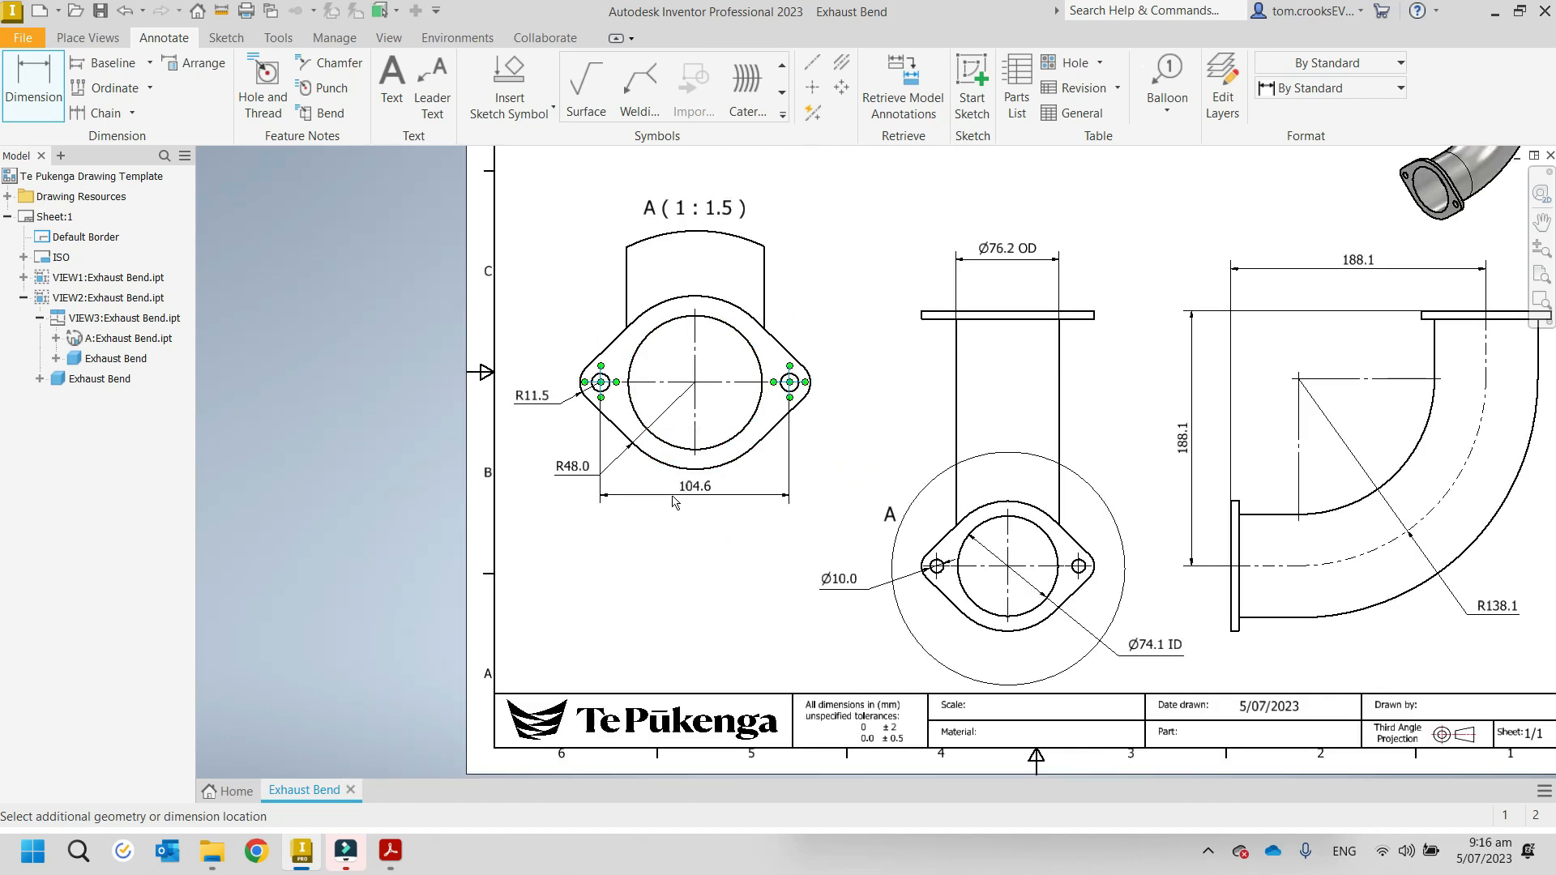
{"action": "left_click", "coordinate": [673, 502]}
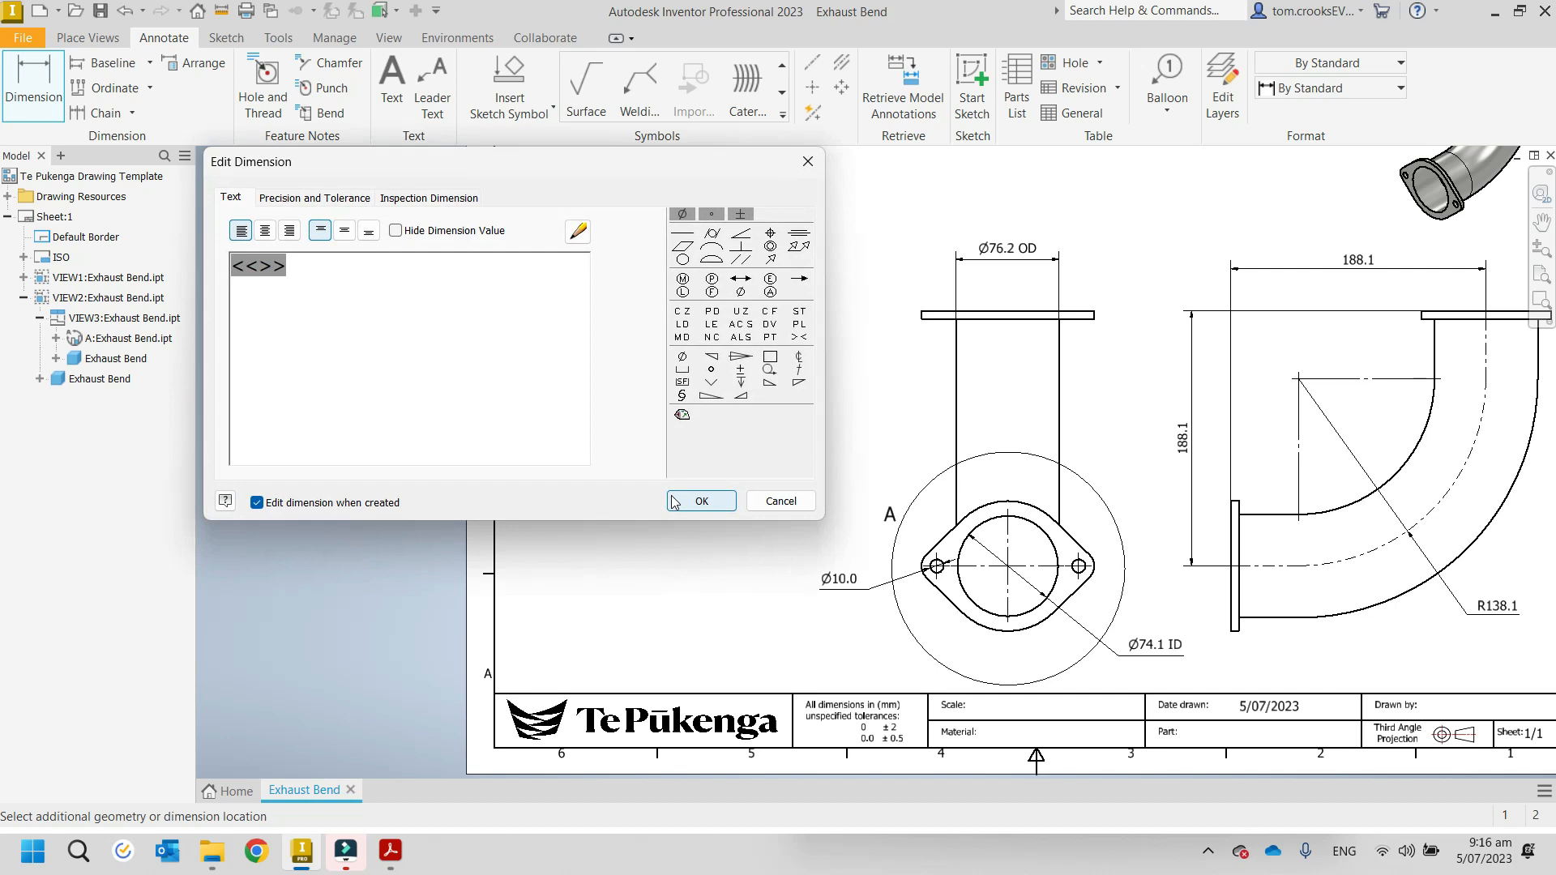
{"action": "left_click", "coordinate": [673, 502]}
Step: Move the R48.0 dimension text in detail view A to the upper left of the flange, above the R11.5 text
{"action": "scroll", "coordinate": [560, 511], "scroll_direction": "down", "scroll_amount": 3}
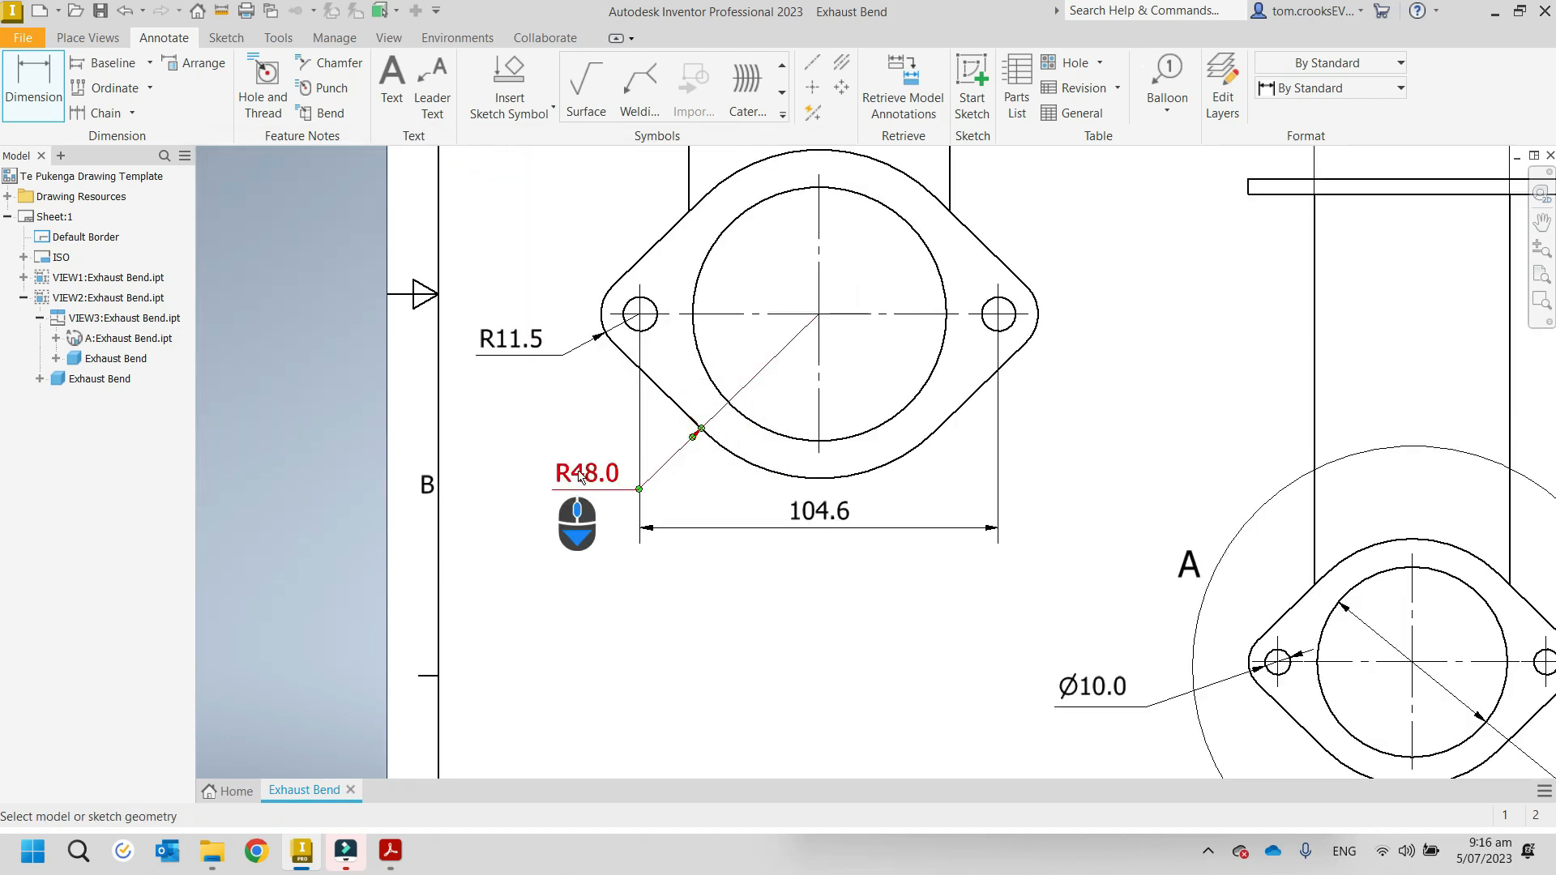
{"action": "key", "text": "Escape"}
{"action": "left_click_drag", "start_coordinate": [588, 477], "coordinate": [535, 251]}
{"action": "left_click", "coordinate": [607, 446]}
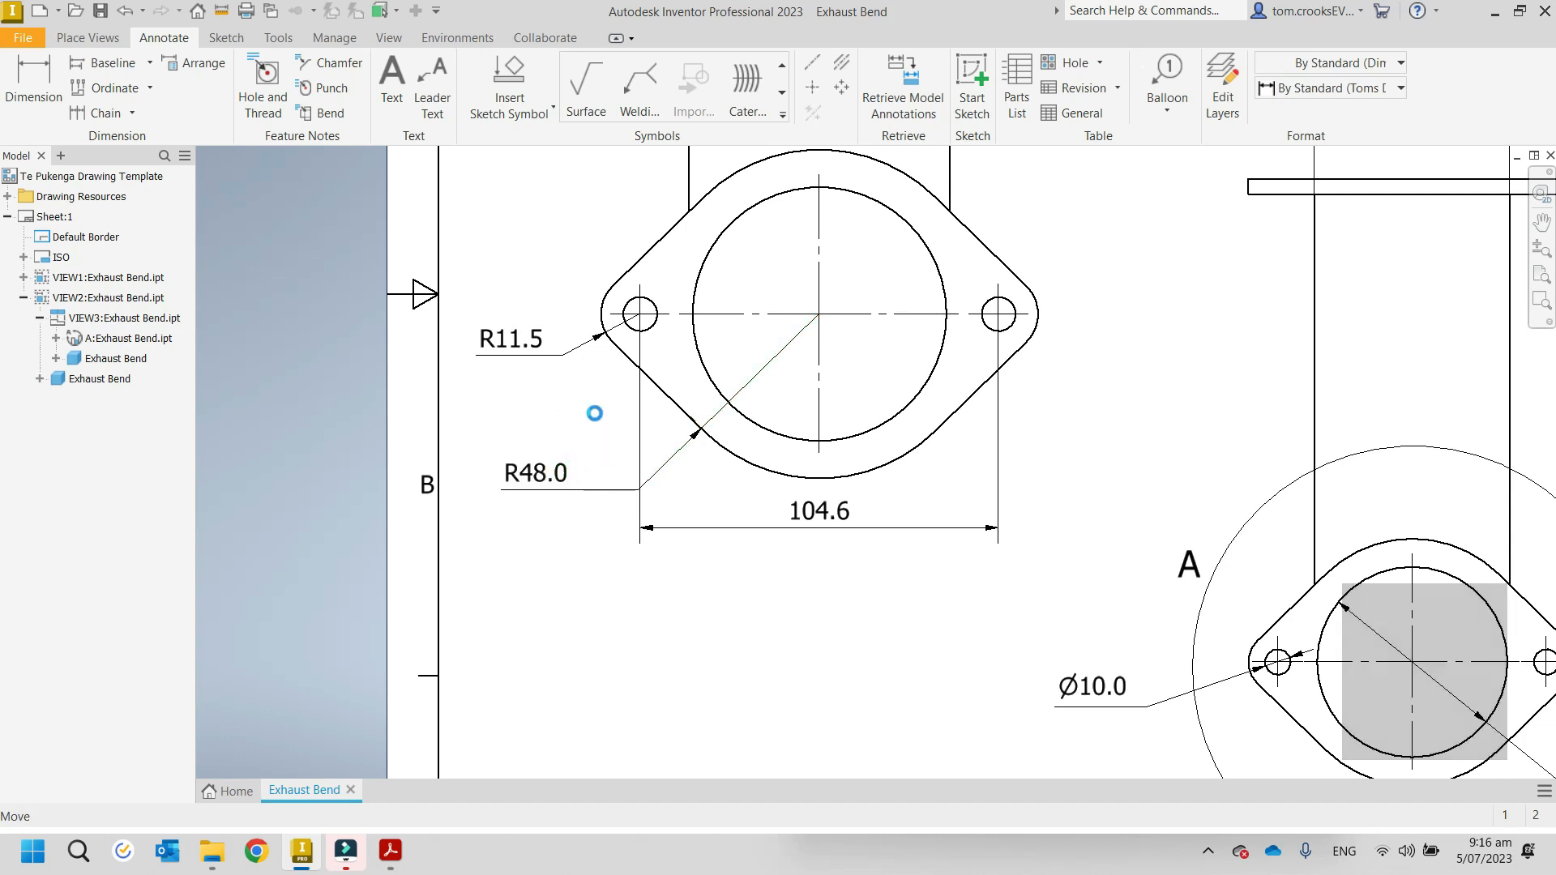
{"action": "left_click_drag", "start_coordinate": [639, 491], "coordinate": [611, 216]}
{"action": "left_click", "coordinate": [696, 673]}
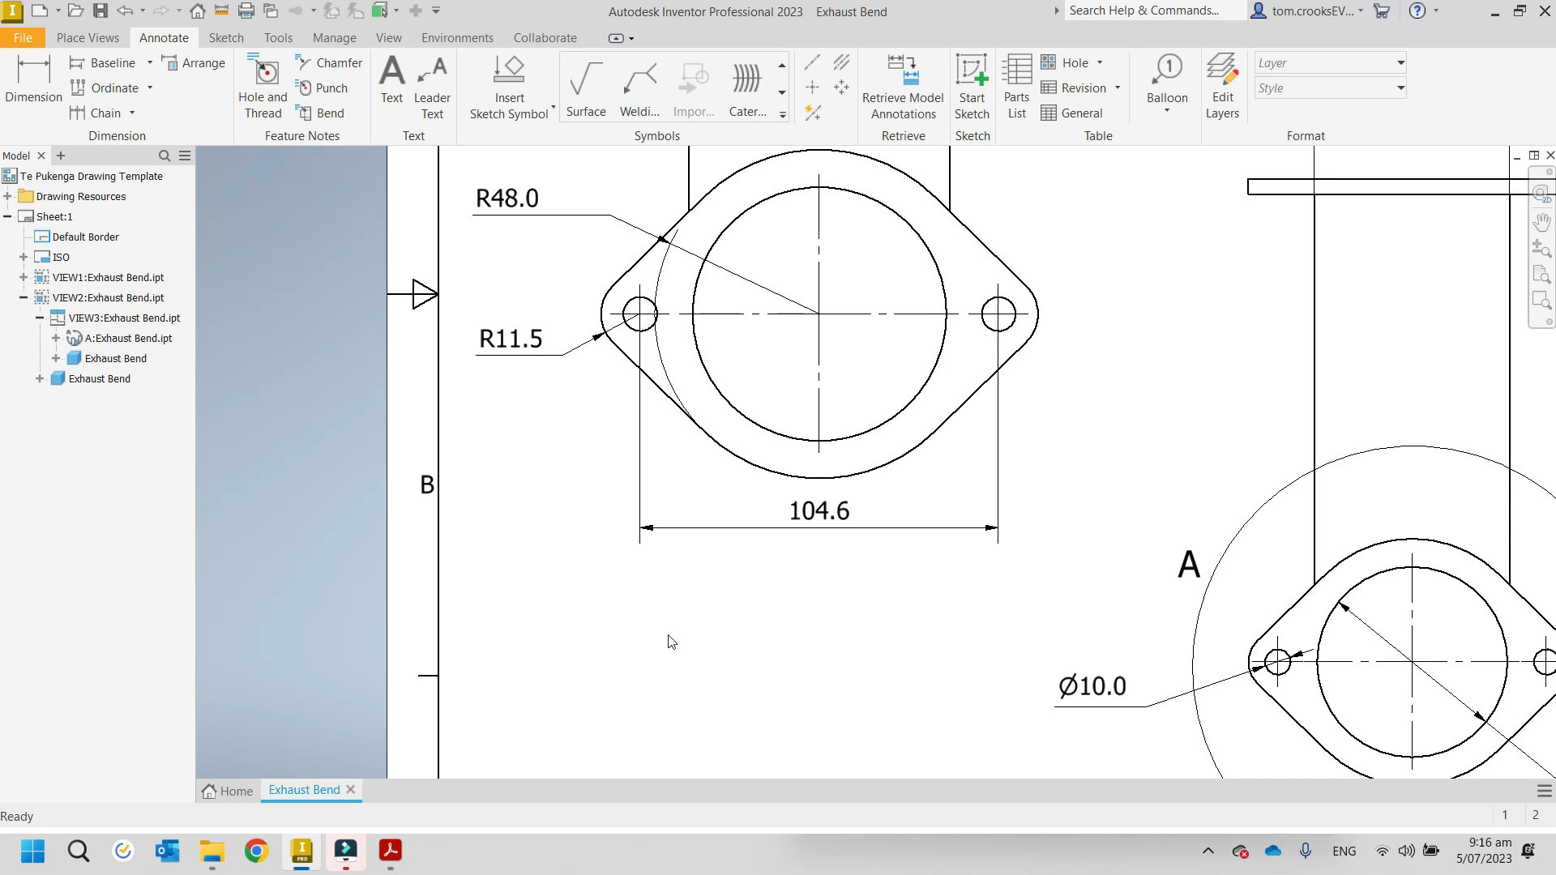
Step: Dimension the thickness of the left flange in the right-side view, placed below the flange
{"action": "scroll", "coordinate": [684, 623], "scroll_direction": "up", "scroll_amount": 5}
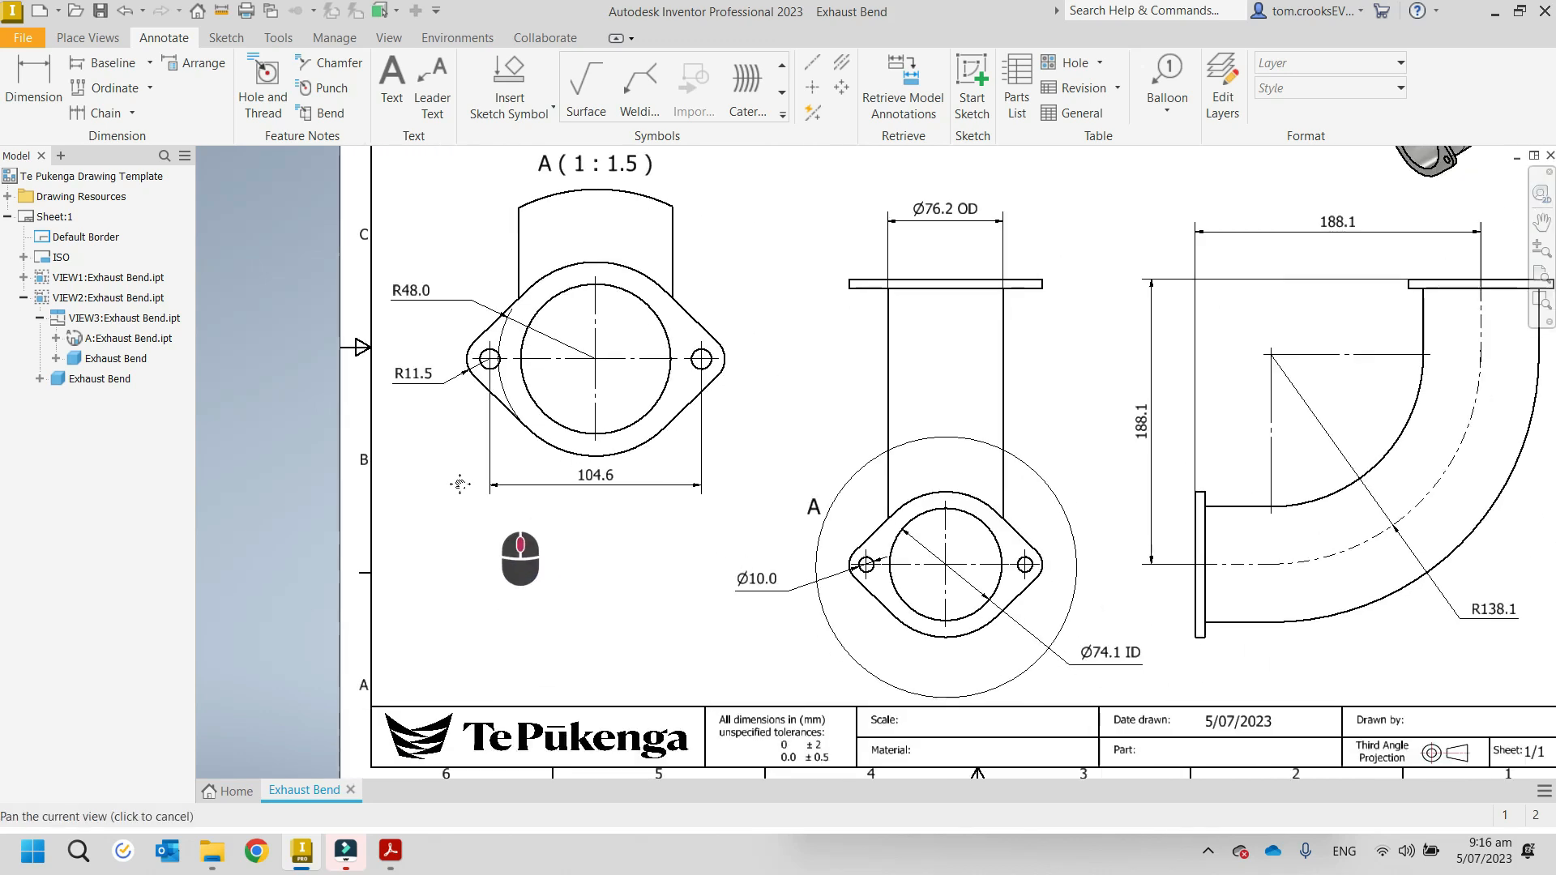
{"action": "middle_click", "coordinate": [511, 565]}
{"action": "middle_click", "coordinate": [510, 564]}
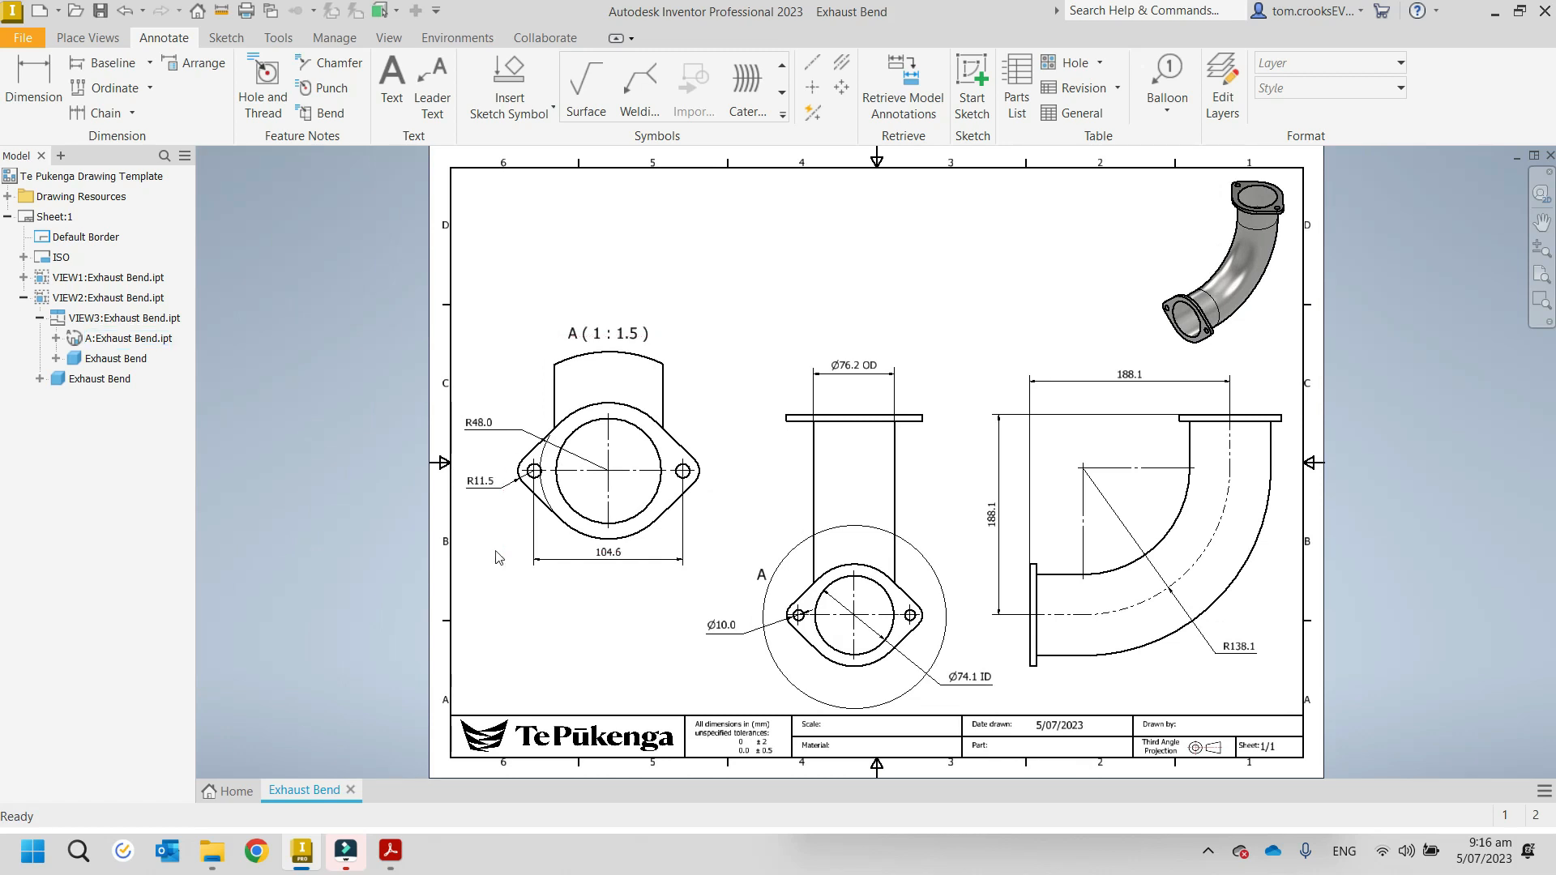
{"action": "scroll", "coordinate": [1063, 697], "scroll_direction": "down", "scroll_amount": 5}
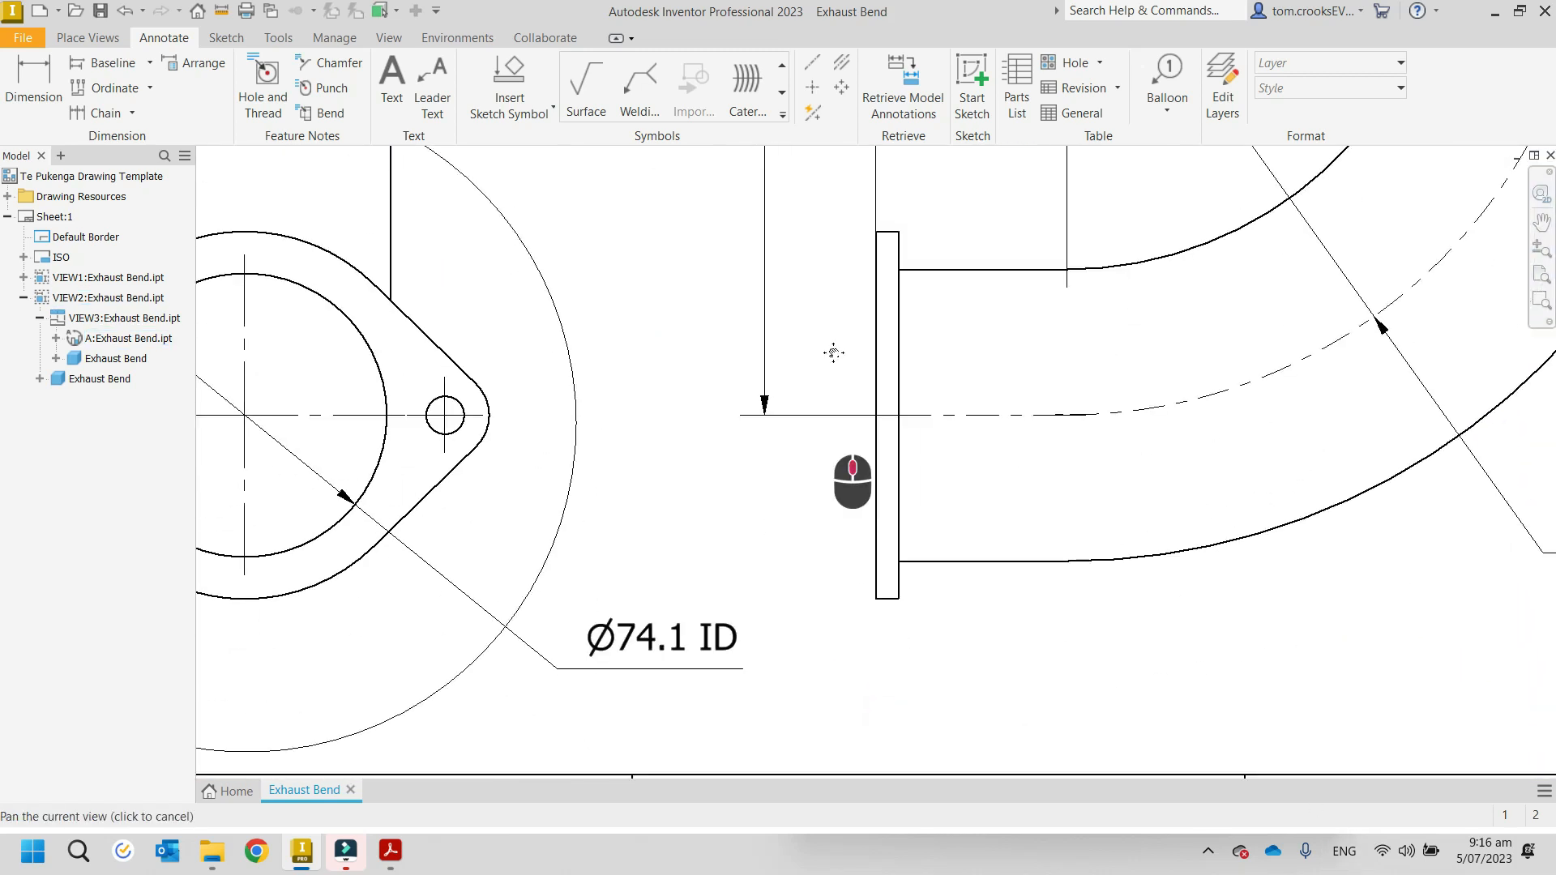
{"action": "left_click", "coordinate": [8, 72]}
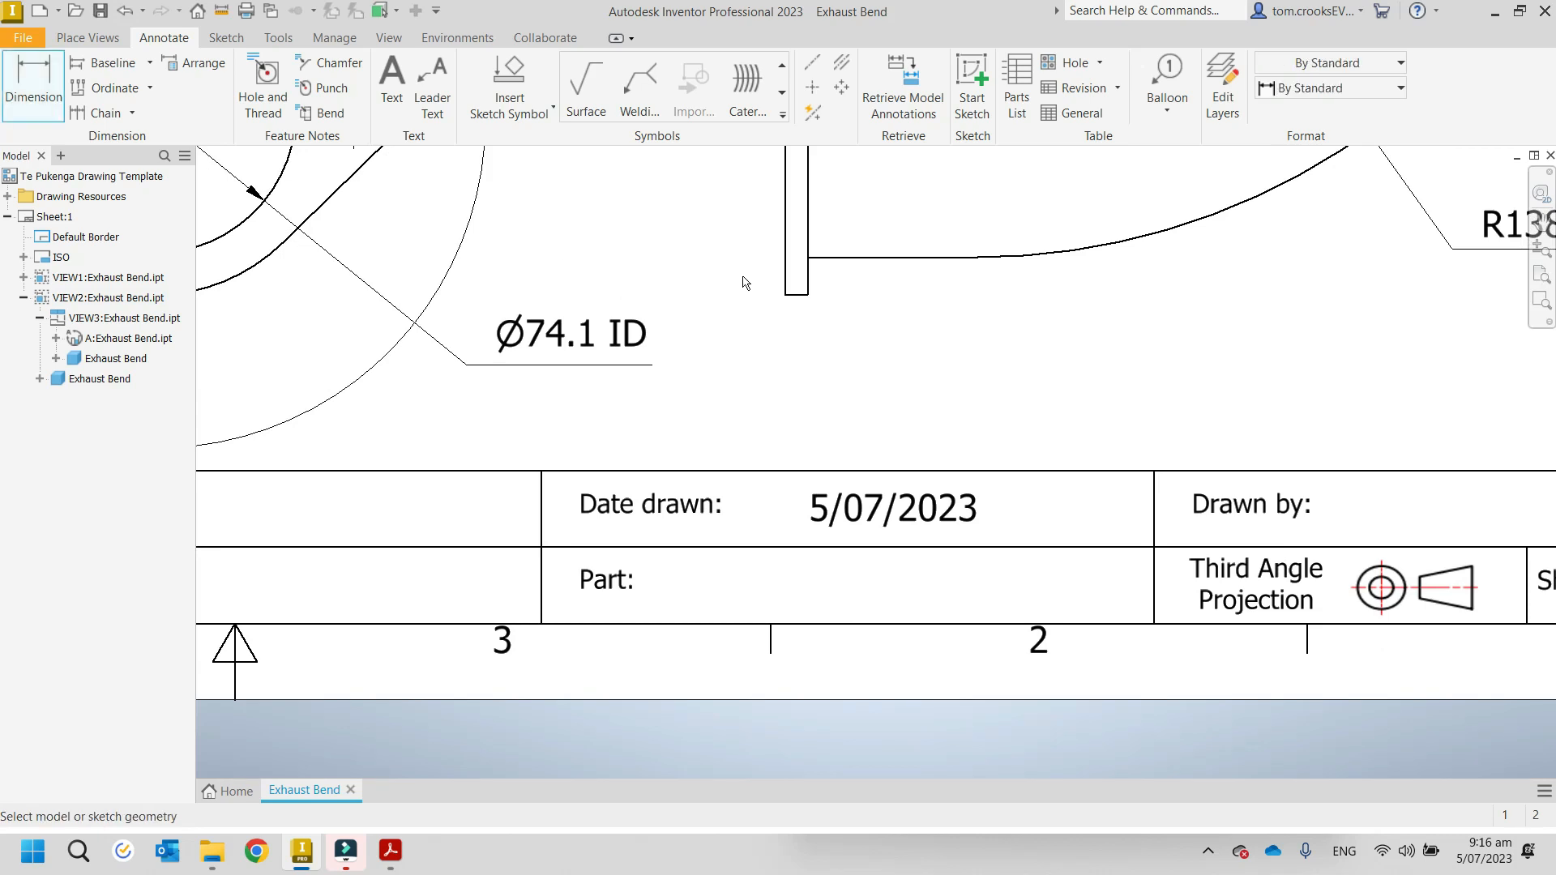
{"action": "left_click", "coordinate": [786, 270]}
{"action": "left_click", "coordinate": [809, 270]}
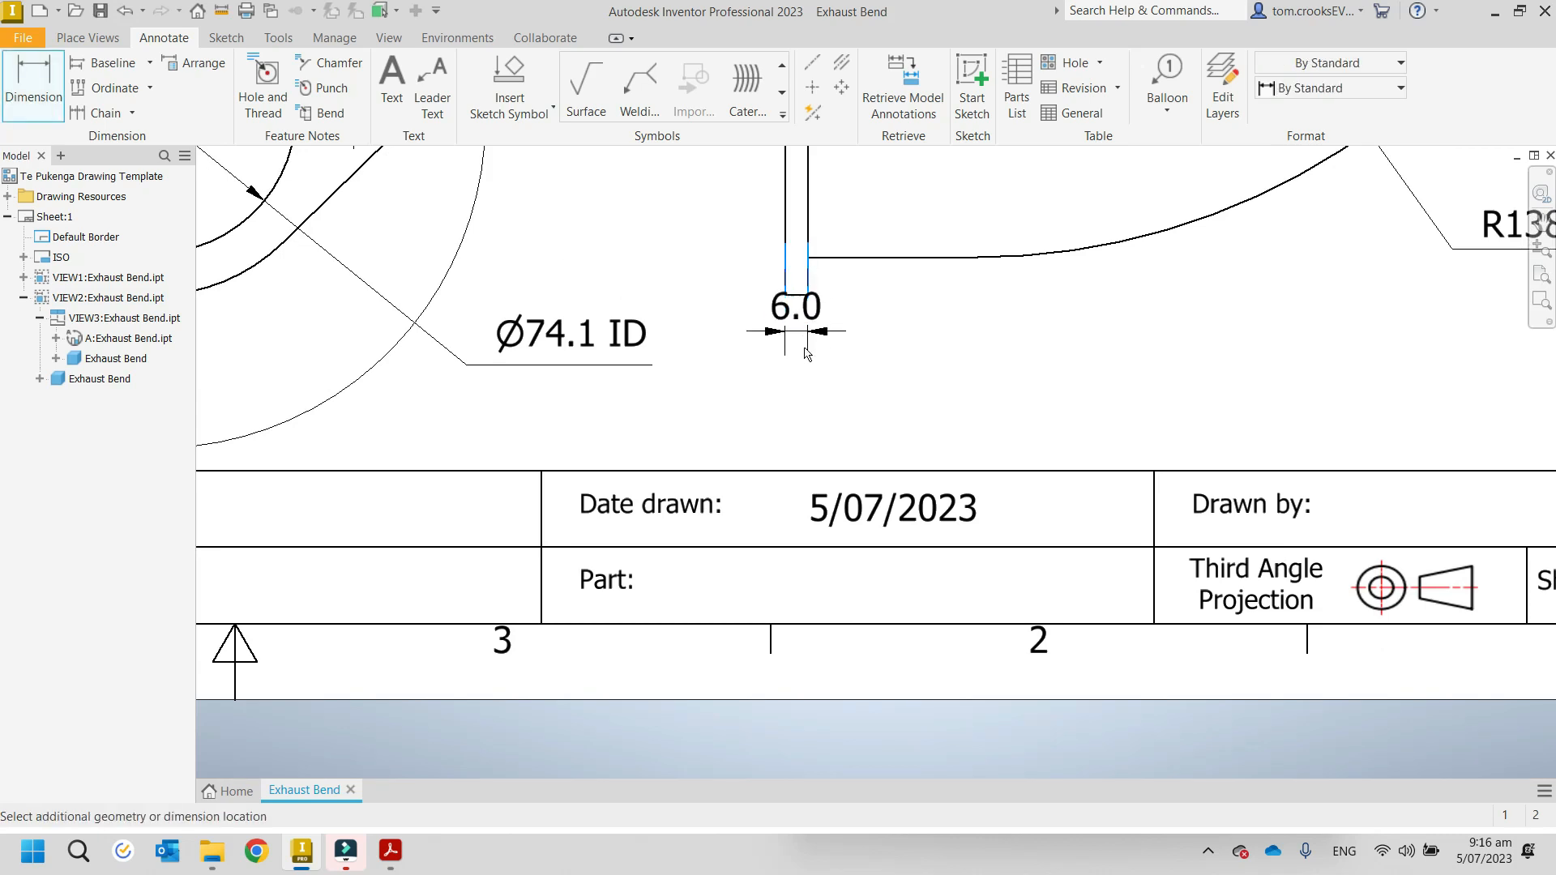
{"action": "left_click", "coordinate": [811, 375]}
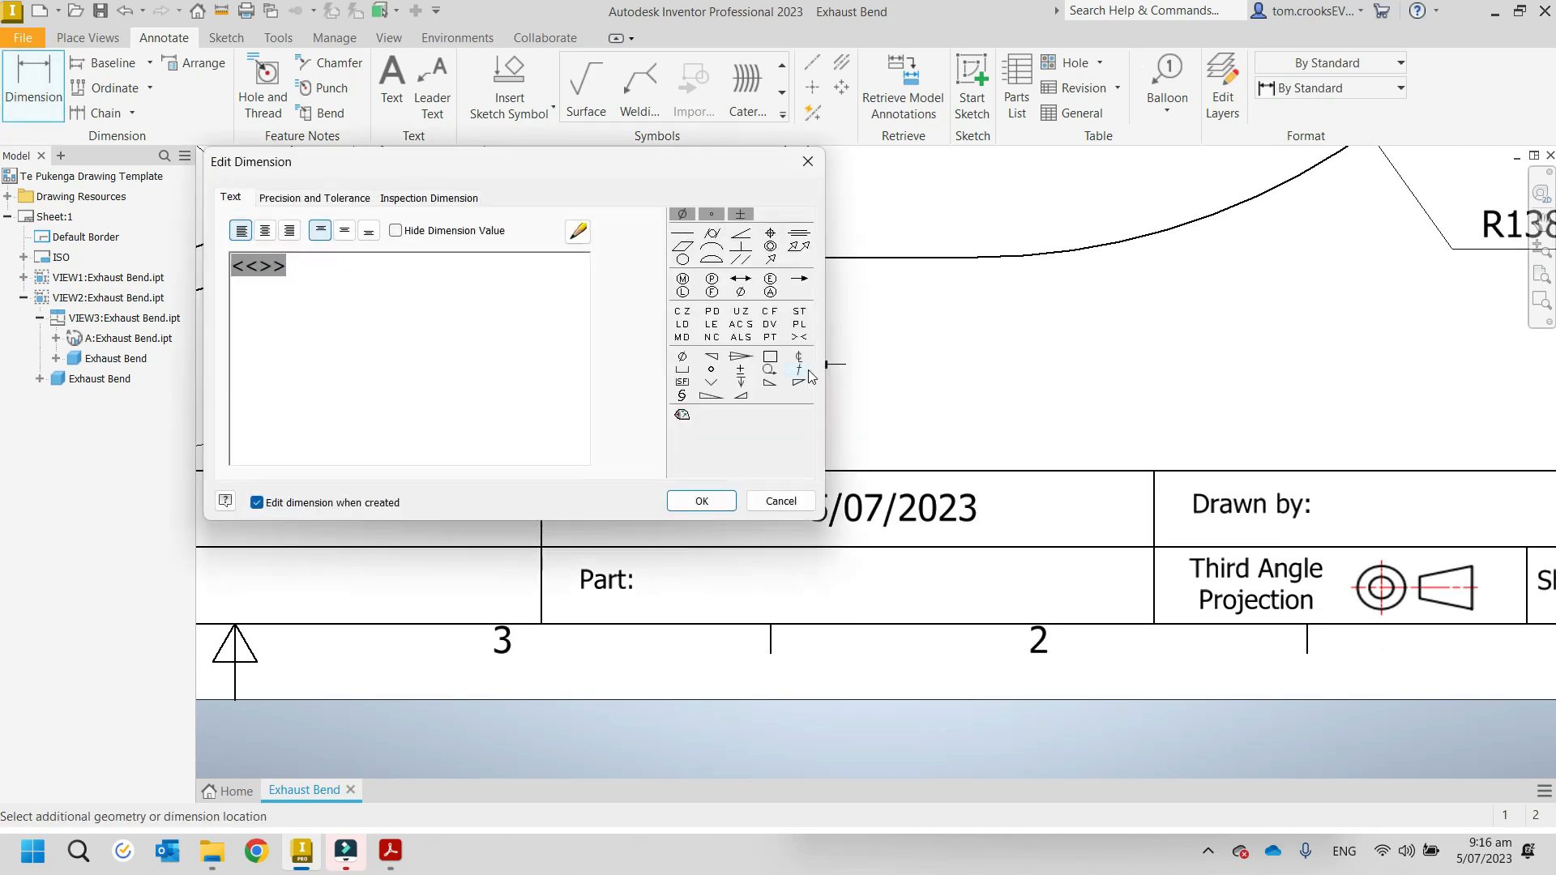
{"action": "left_click", "coordinate": [702, 501]}
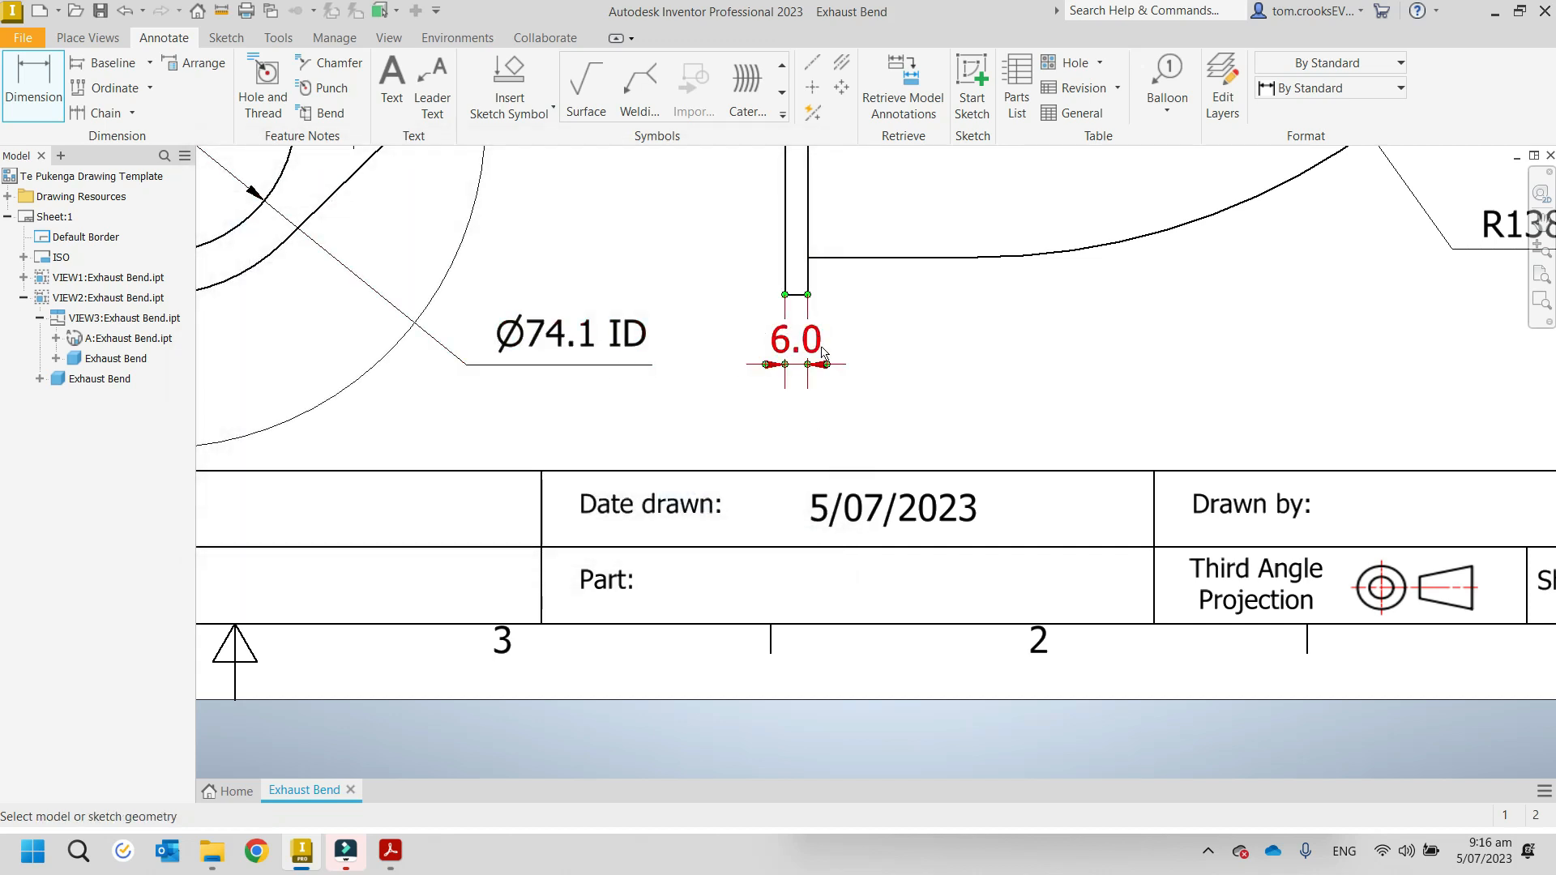
Step: Move the flange thickness dimension text to the right of its extension lines
{"action": "key", "text": "Escape"}
{"action": "left_click", "coordinate": [815, 360]}
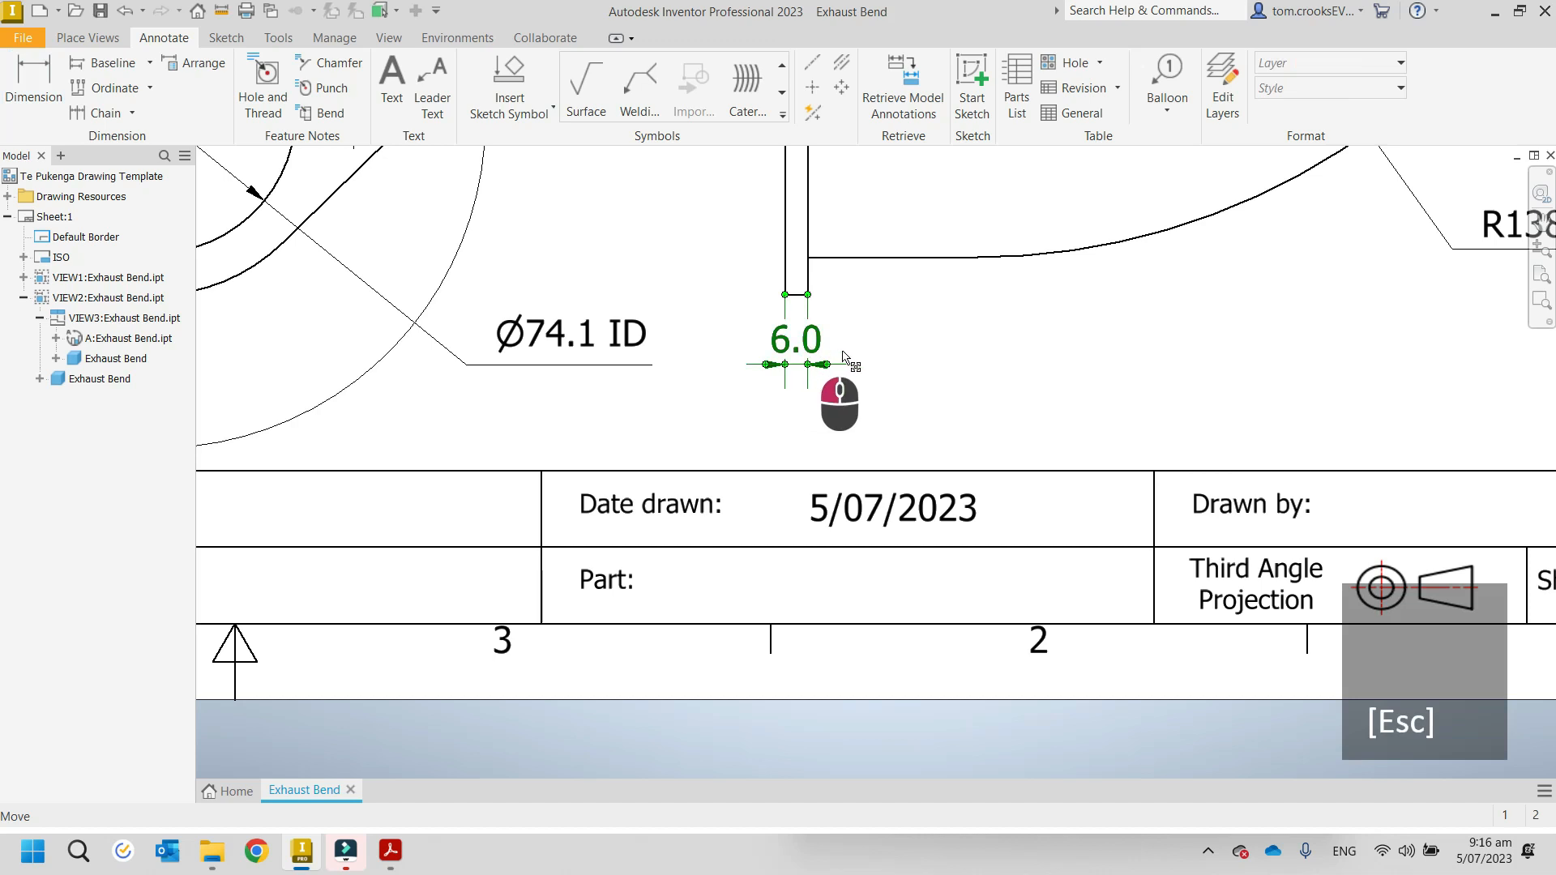
{"action": "left_click_drag", "start_coordinate": [828, 363], "coordinate": [867, 370]}
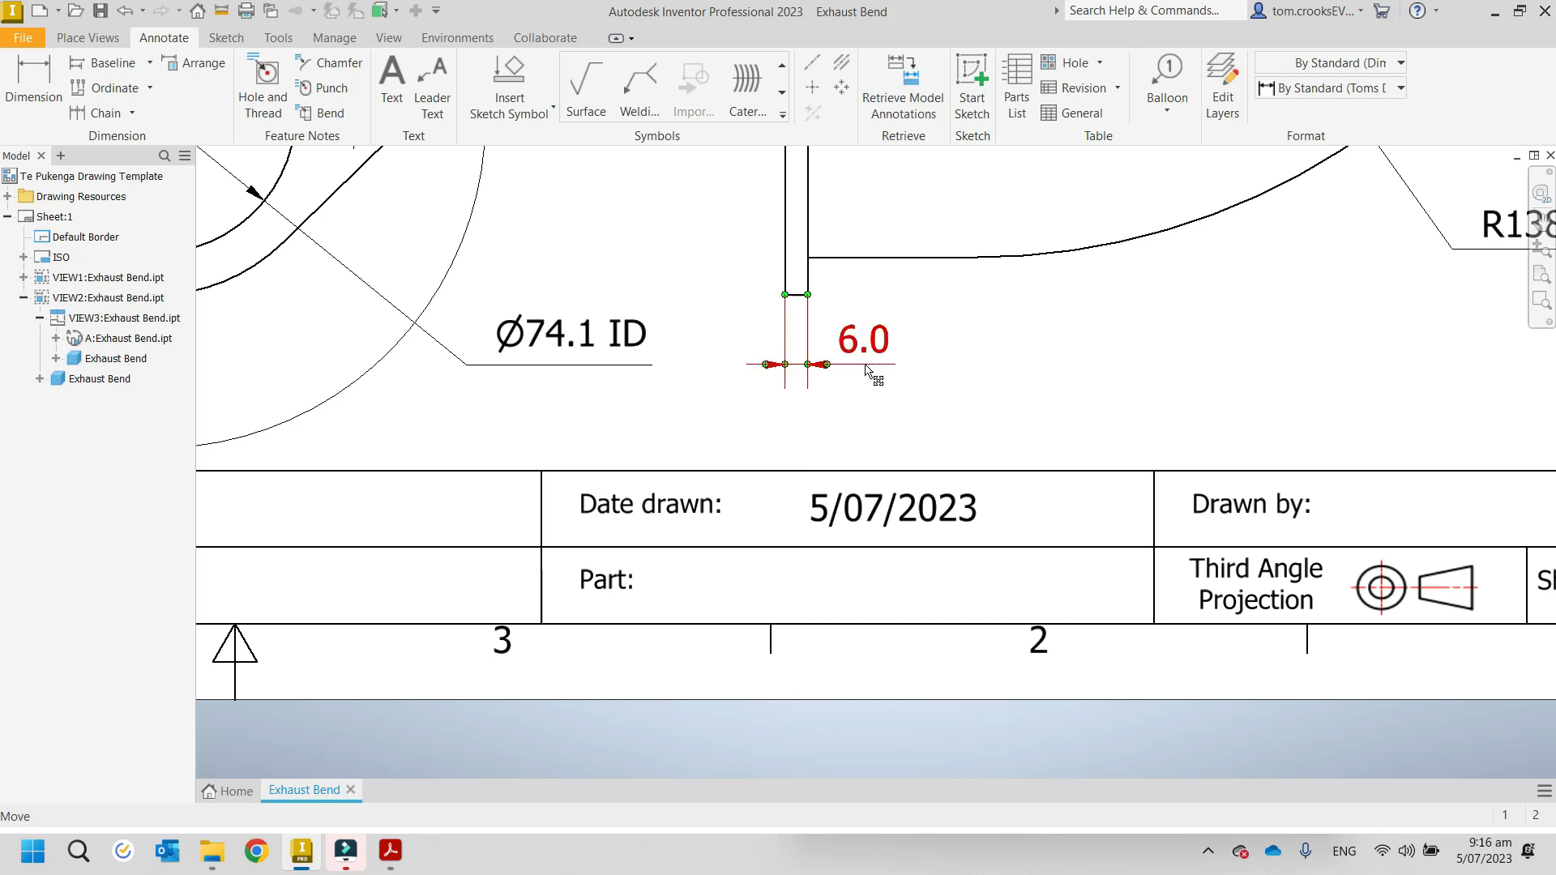
Step: Add the text "1:2" beside the Scale label in the title block
{"action": "scroll", "coordinate": [919, 499], "scroll_direction": "down", "scroll_amount": 3}
{"action": "mouse_move", "coordinate": [928, 527]}
{"action": "middle_mouse_down"}
{"action": "mouse_move", "coordinate": [997, 636]}
{"action": "mouse_move", "coordinate": [1129, 608]}
{"action": "mouse_move", "coordinate": [1105, 727]}
{"action": "middle_mouse_up"}
{"action": "middle_click", "coordinate": [895, 533]}
{"action": "middle_click", "coordinate": [895, 532]}
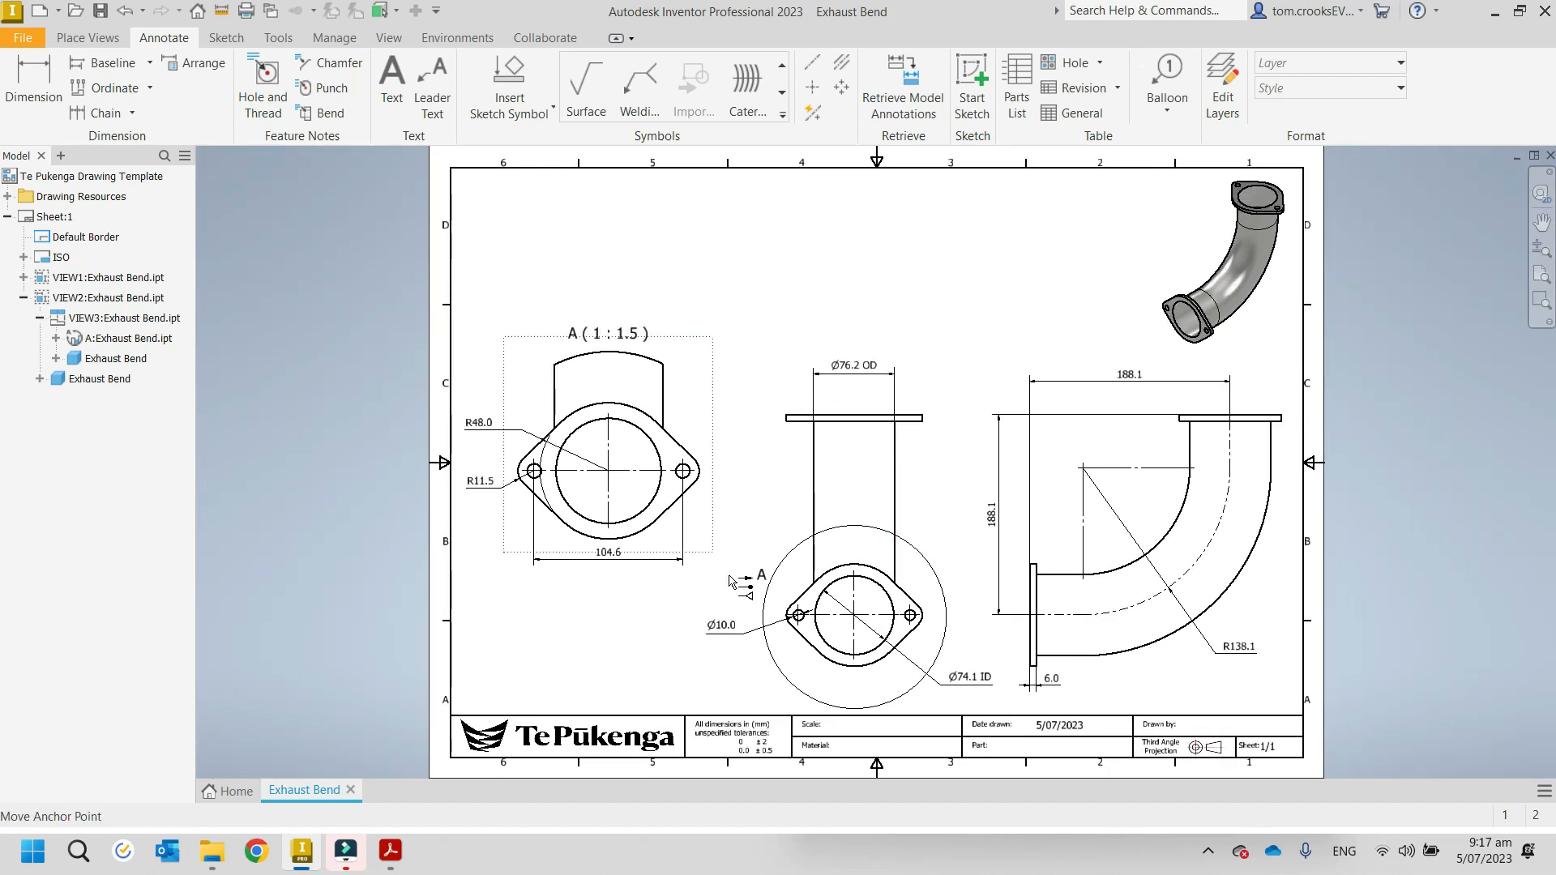
{"action": "left_click", "coordinate": [624, 330]}
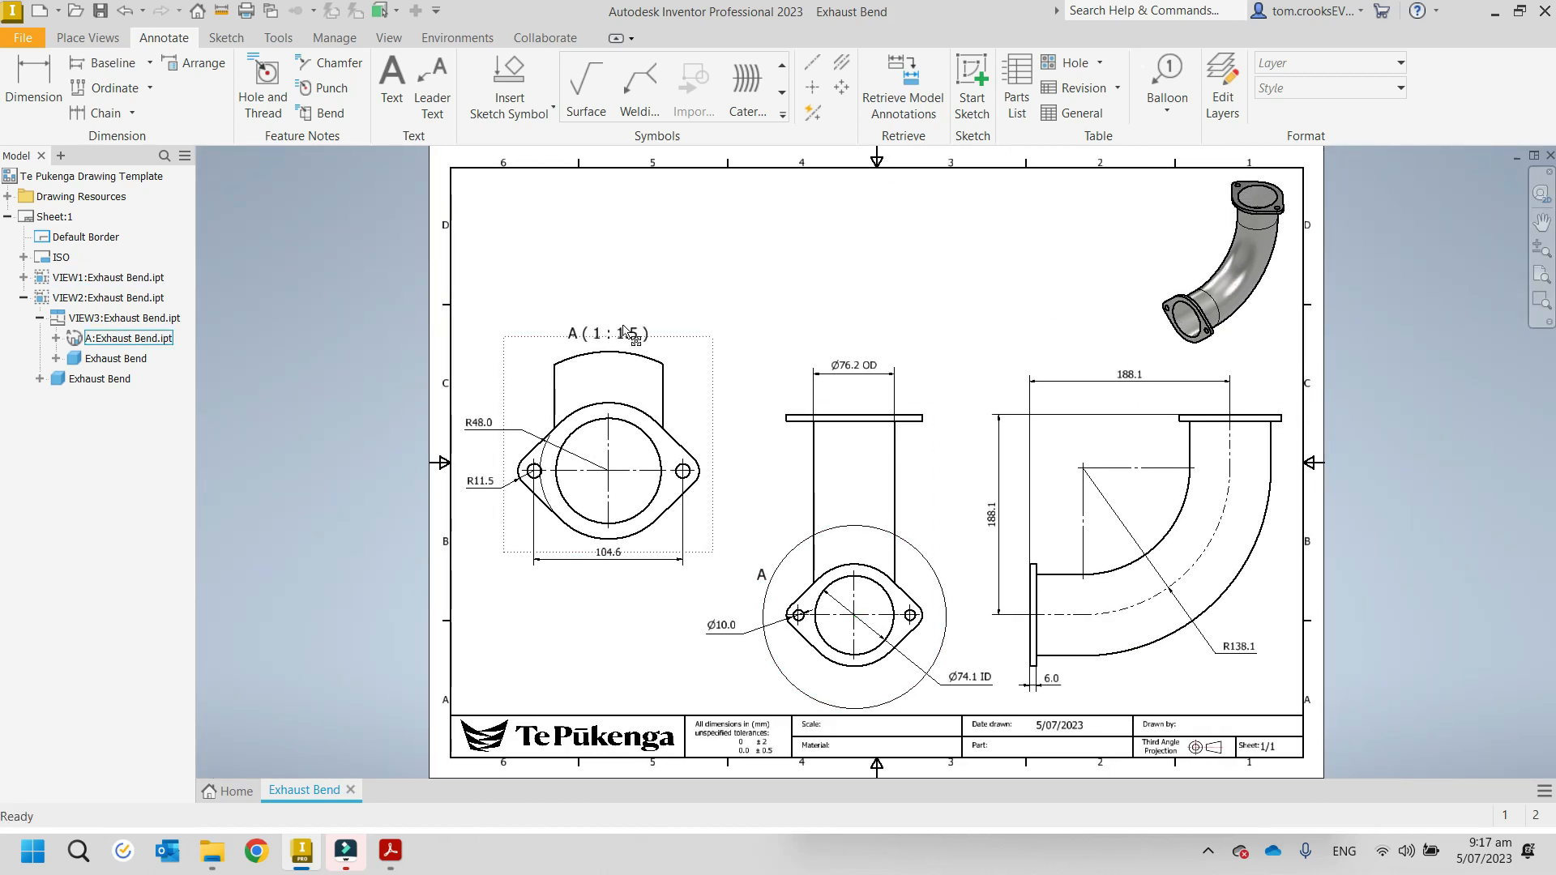
{"action": "middle_click_drag", "start_coordinate": [795, 568], "coordinate": [605, 293]}
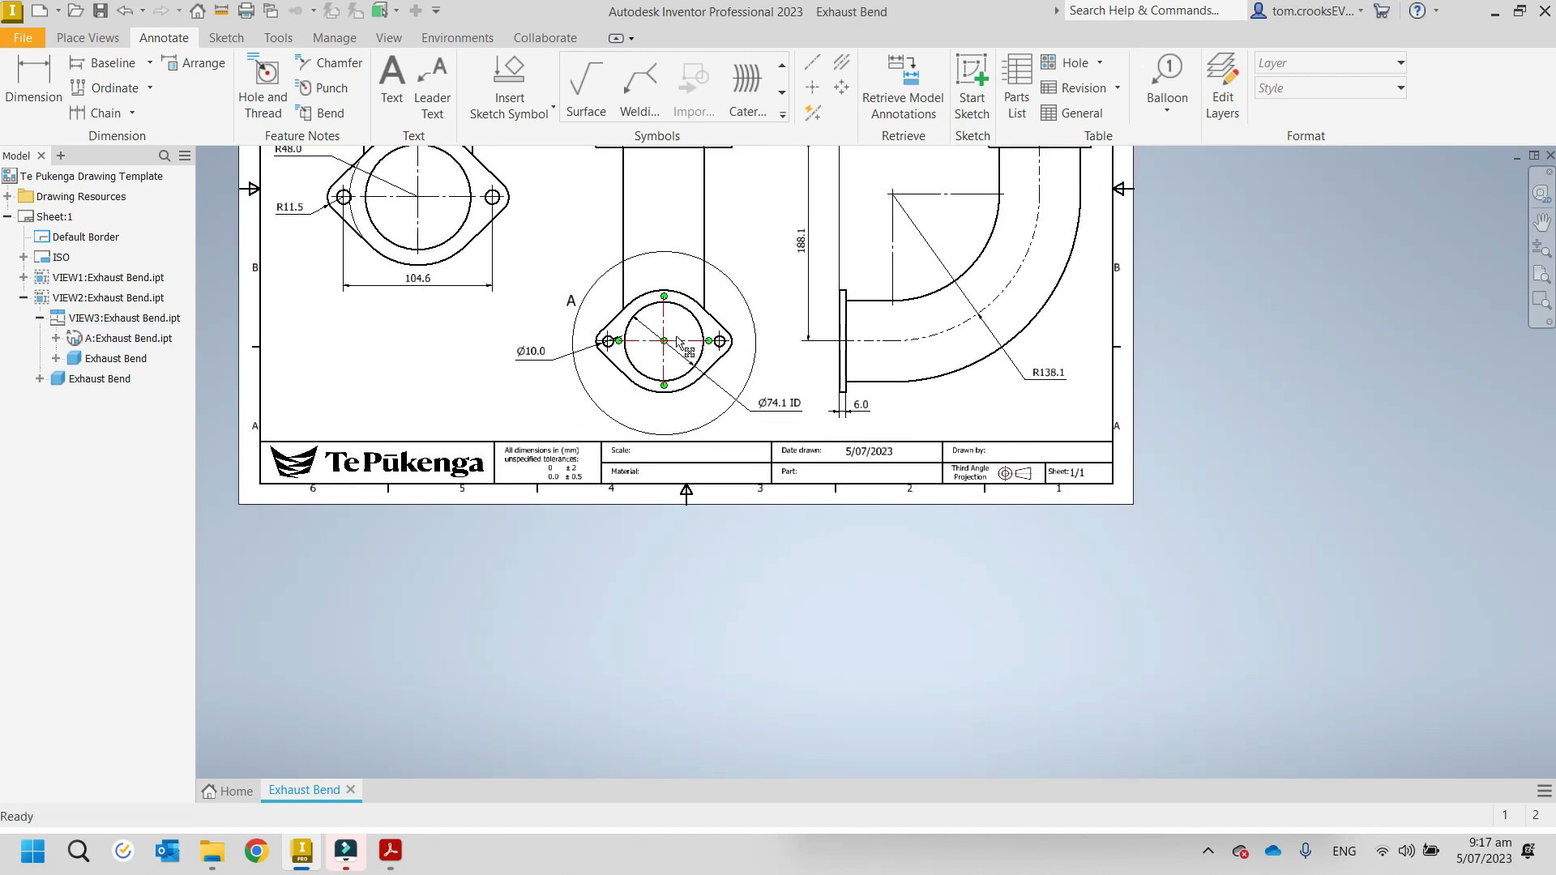
{"action": "scroll", "coordinate": [685, 454], "scroll_direction": "up", "scroll_amount": 6}
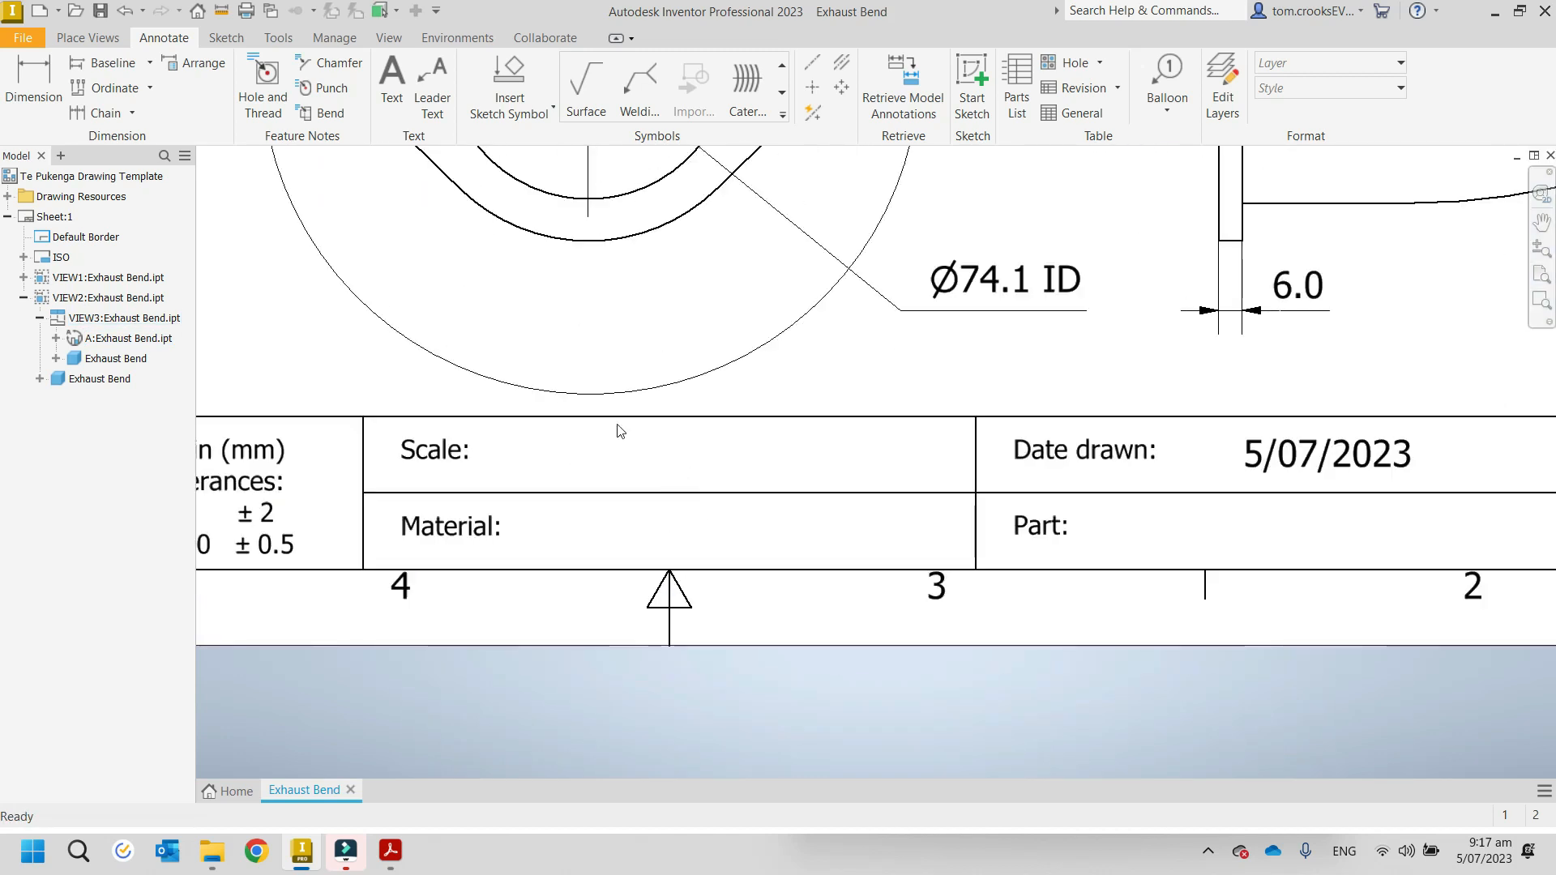
{"action": "left_click", "coordinate": [397, 91]}
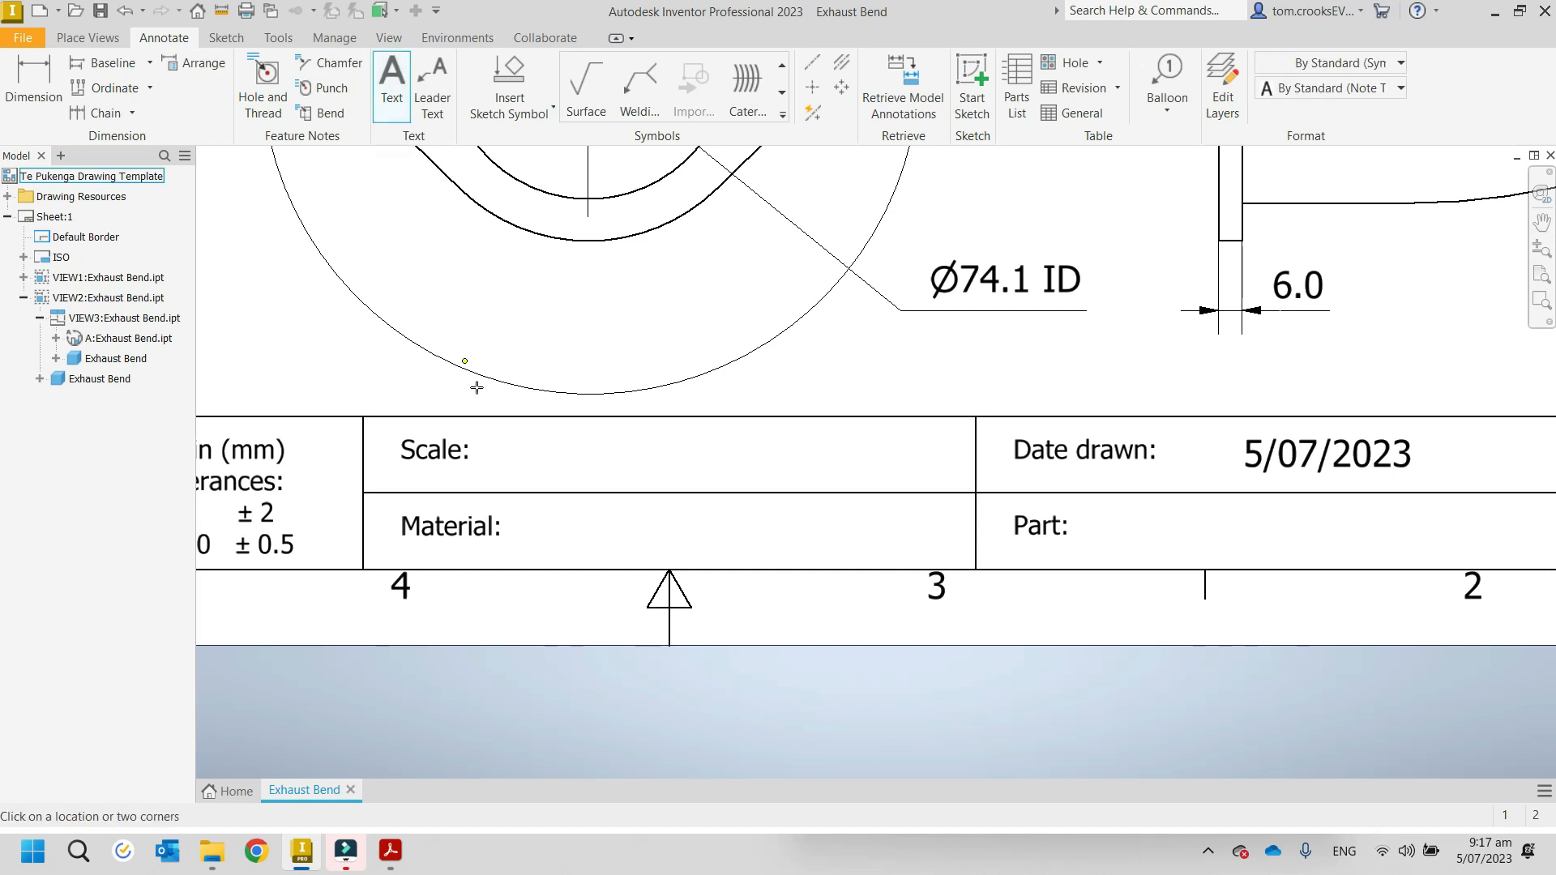
{"action": "left_click", "coordinate": [485, 428]}
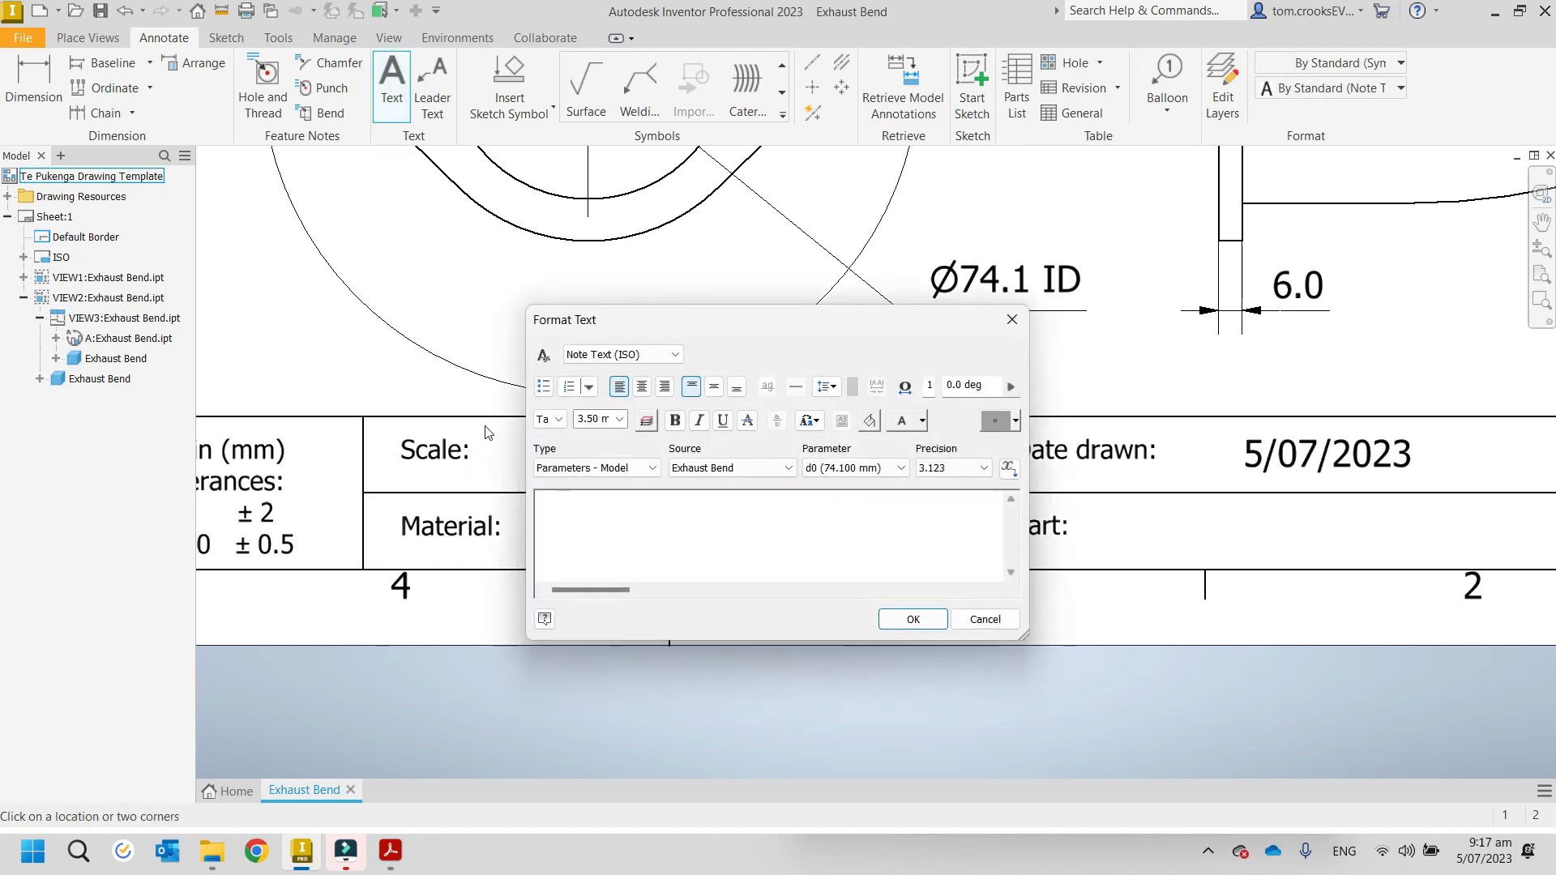
{"action": "type", "text": "1:2"}
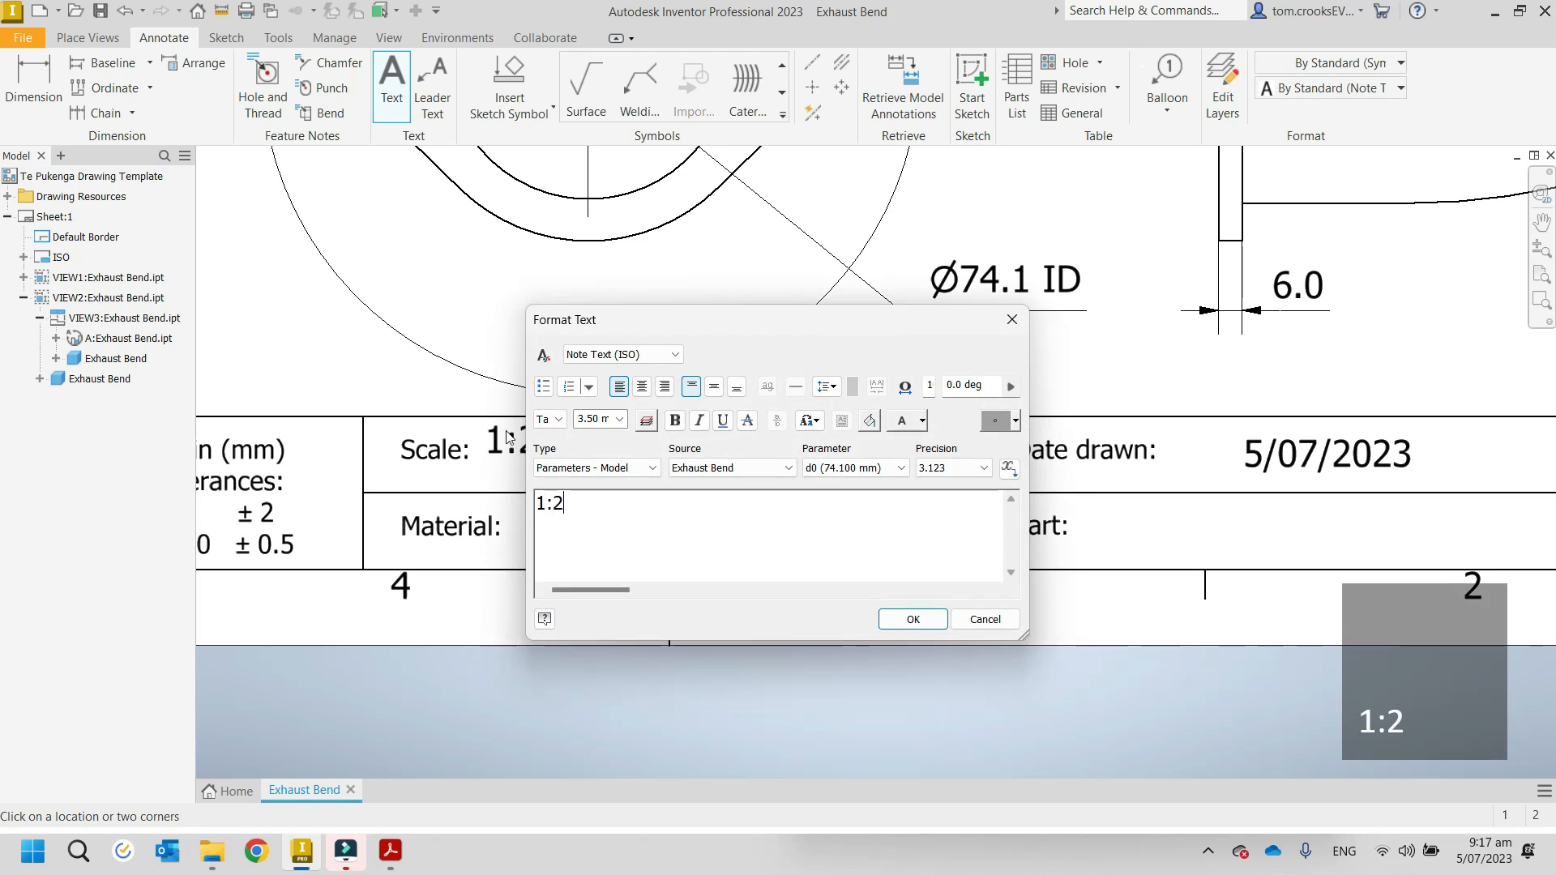
{"action": "left_click", "coordinate": [907, 620]}
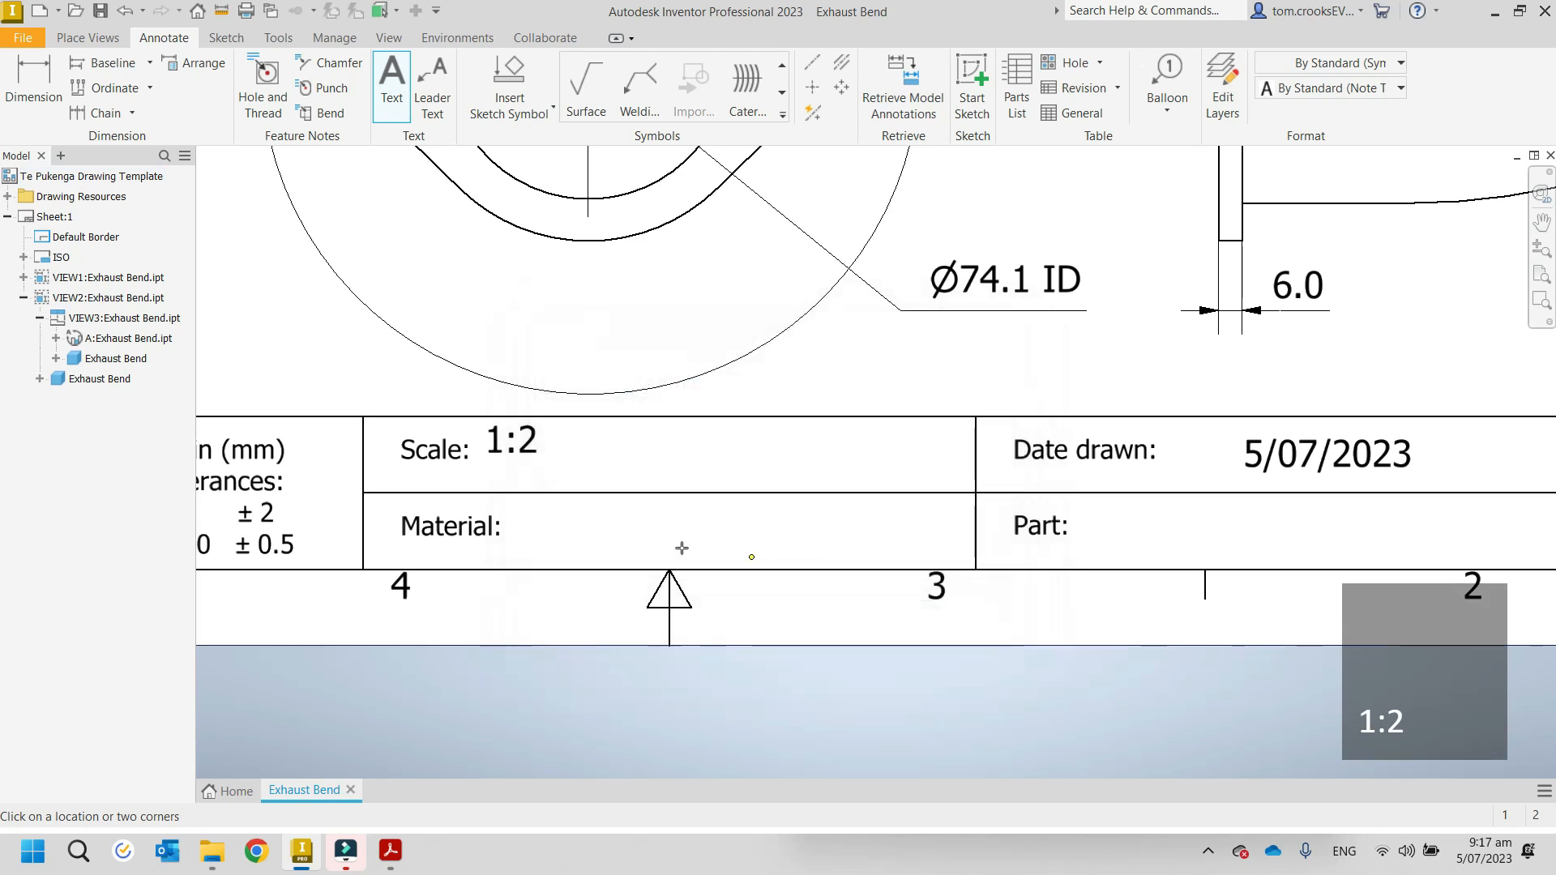
Step: Add the text "Mild Steel" beside the Material label in the title block
{"action": "left_click", "coordinate": [515, 507]}
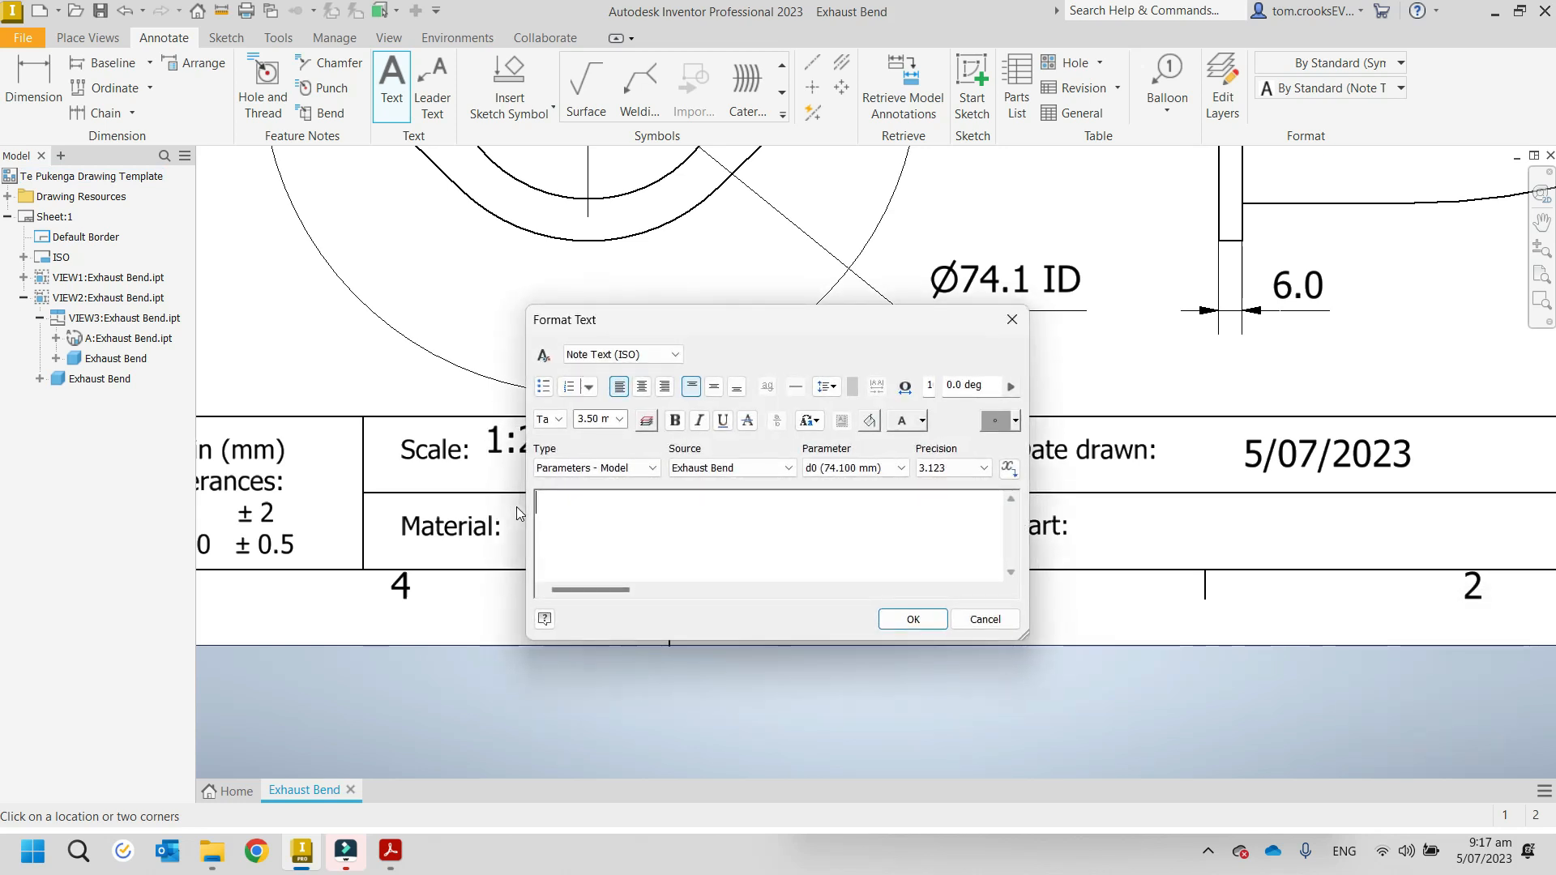
{"action": "type", "text": "Mil"}
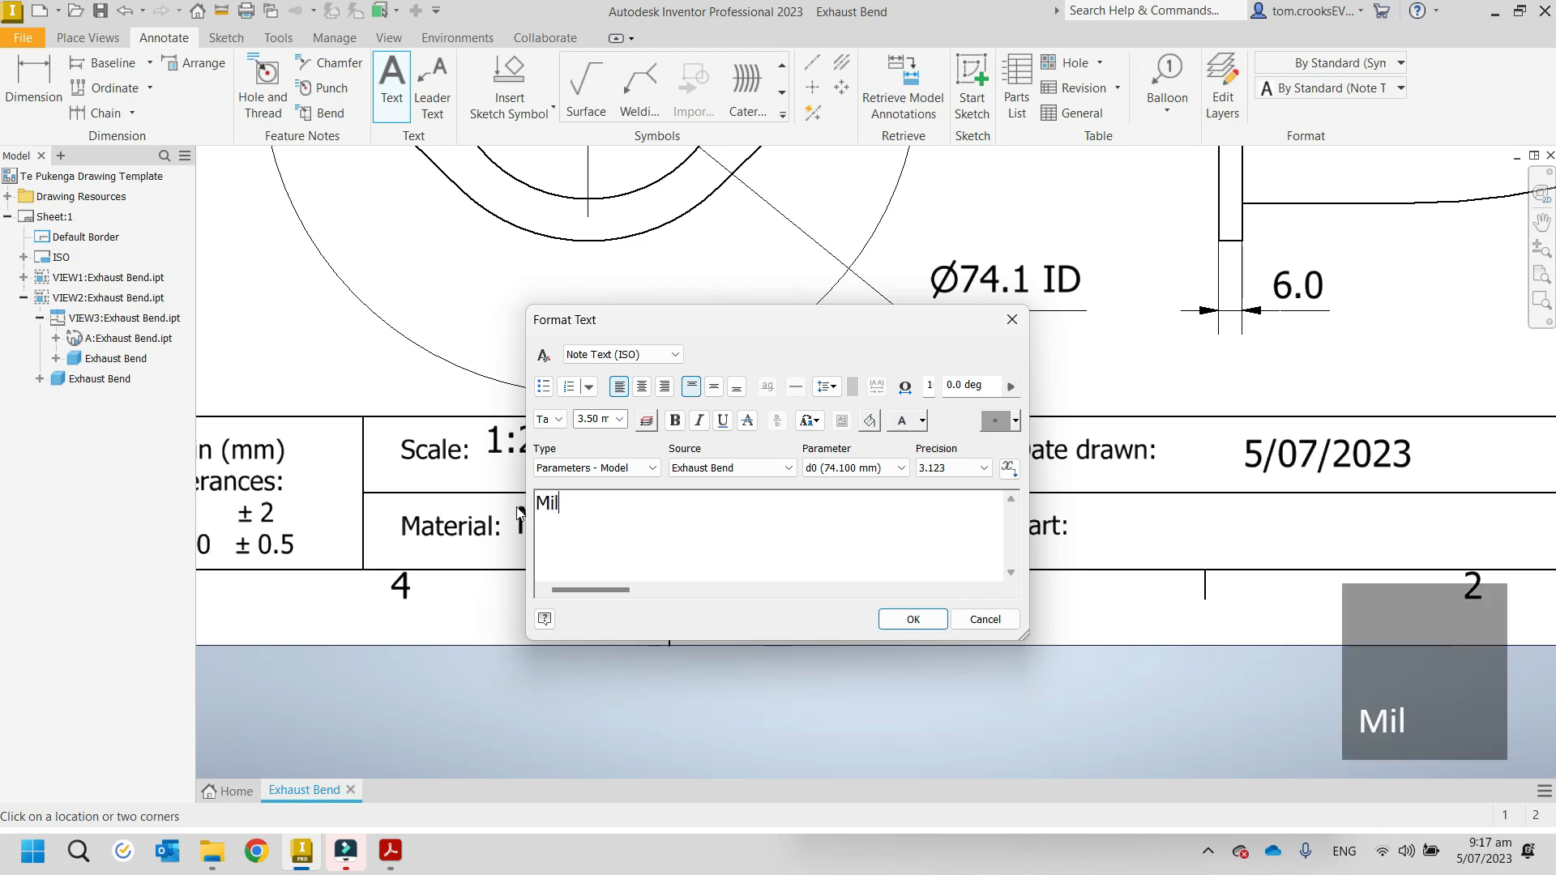
{"action": "type", "text": "d Steel"}
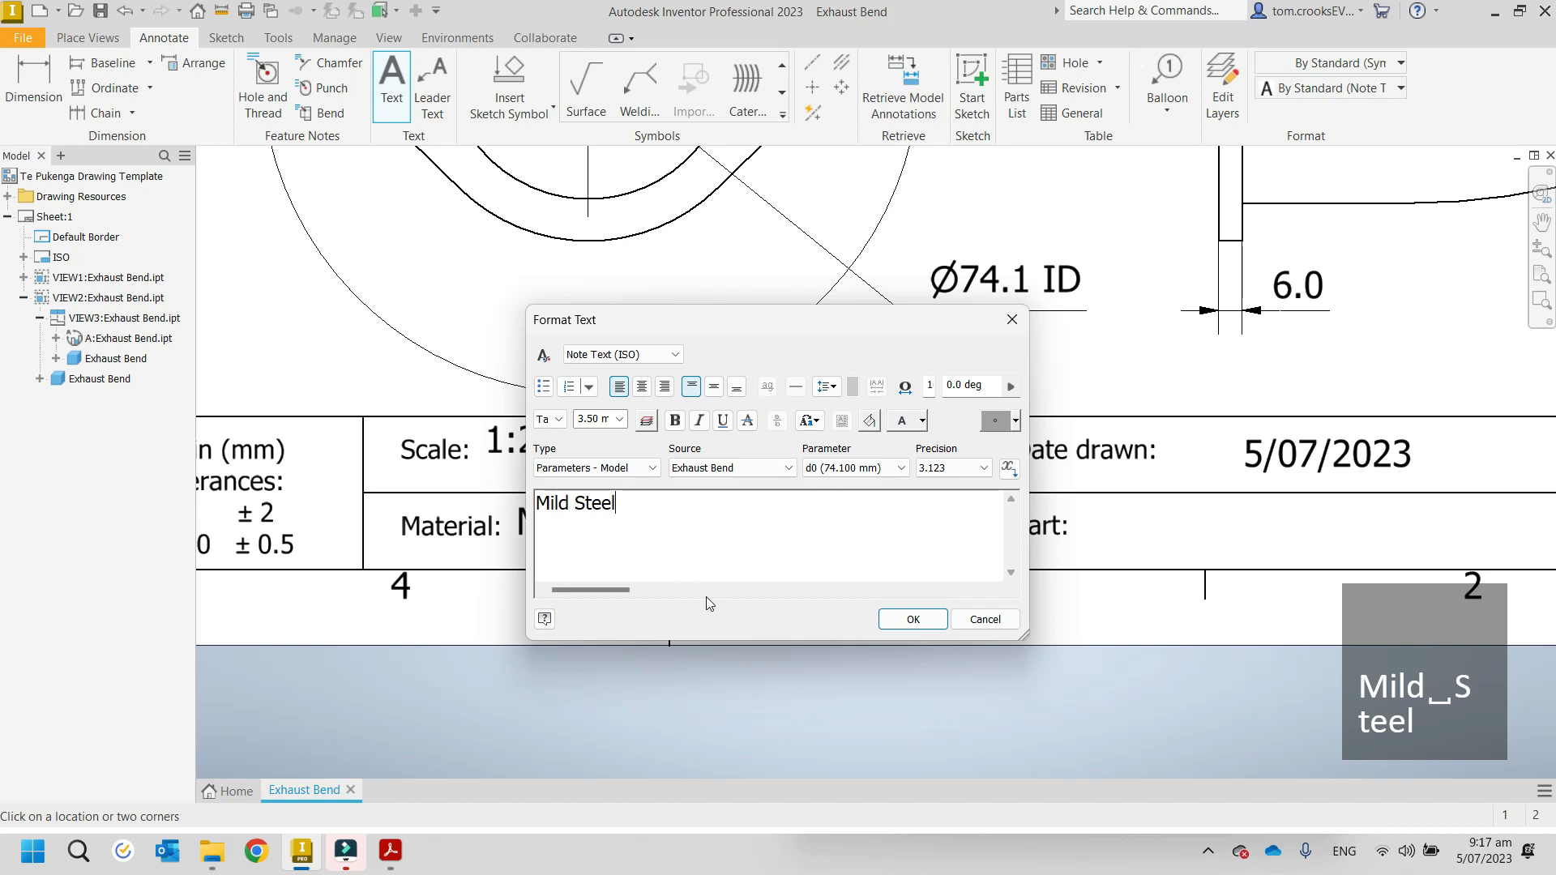
{"action": "left_click", "coordinate": [913, 620]}
Step: Add the text "Exhaust Bend" beside the Part label in the title block
{"action": "middle_click_drag", "start_coordinate": [901, 625], "coordinate": [367, 557]}
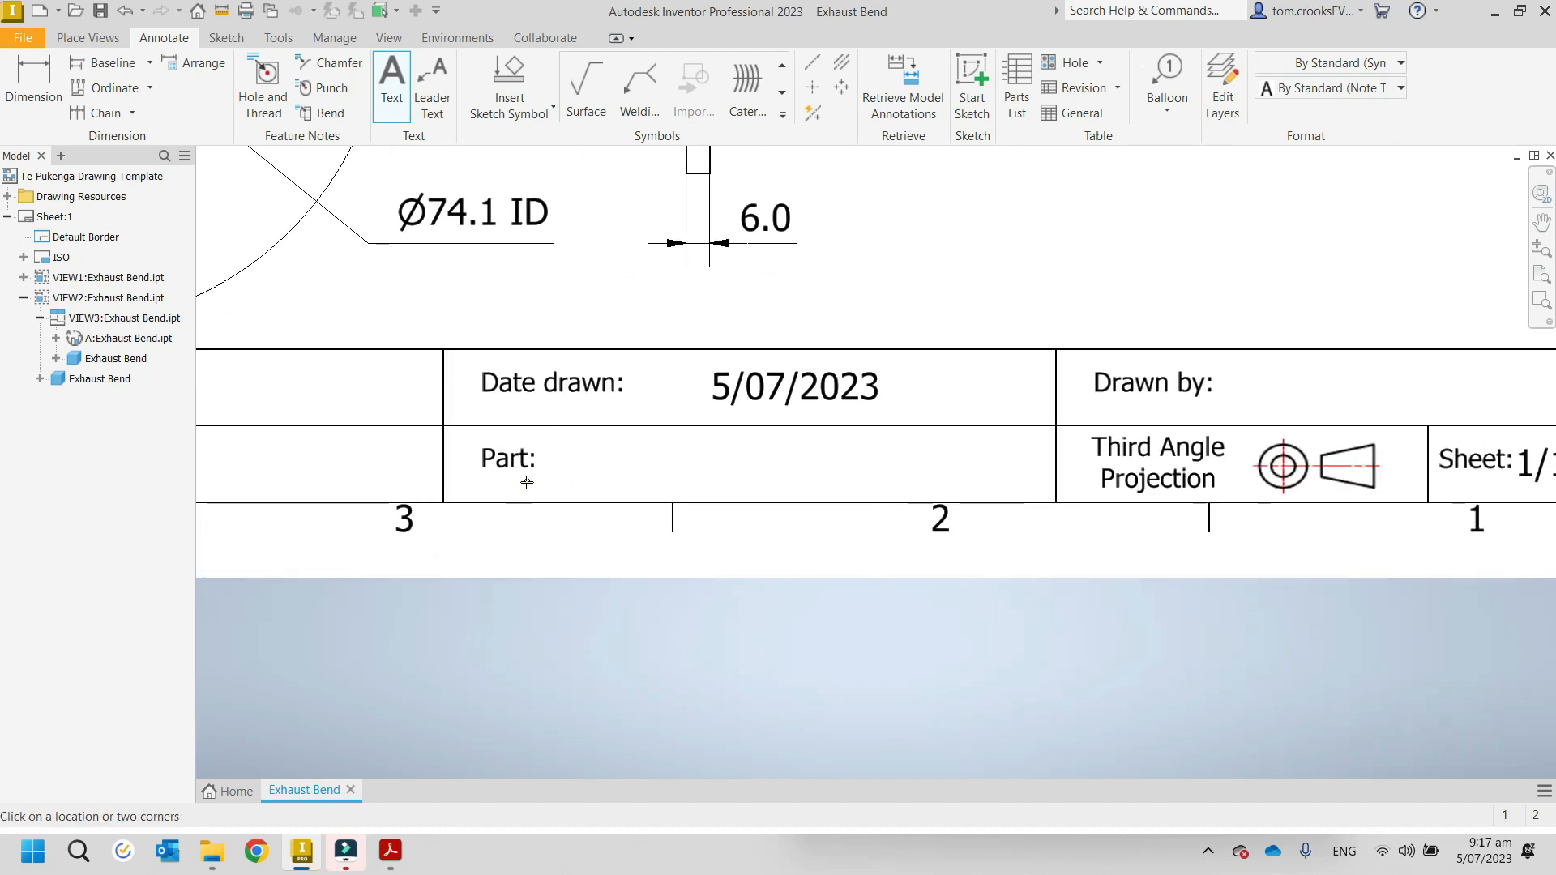
{"action": "left_click", "coordinate": [545, 440]}
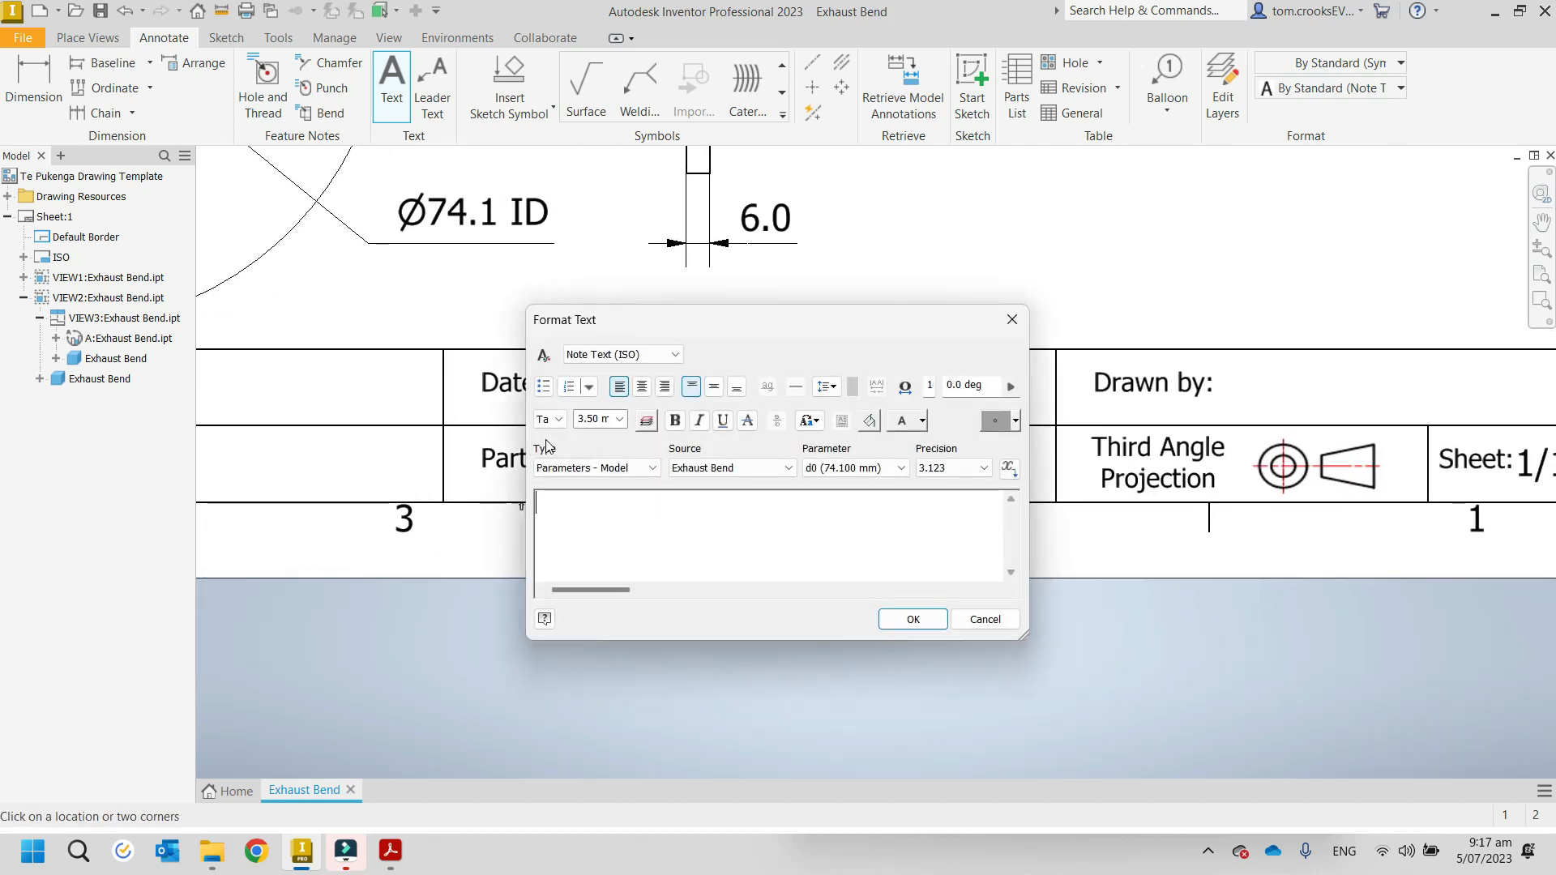
{"action": "type", "text": "Exhaus"}
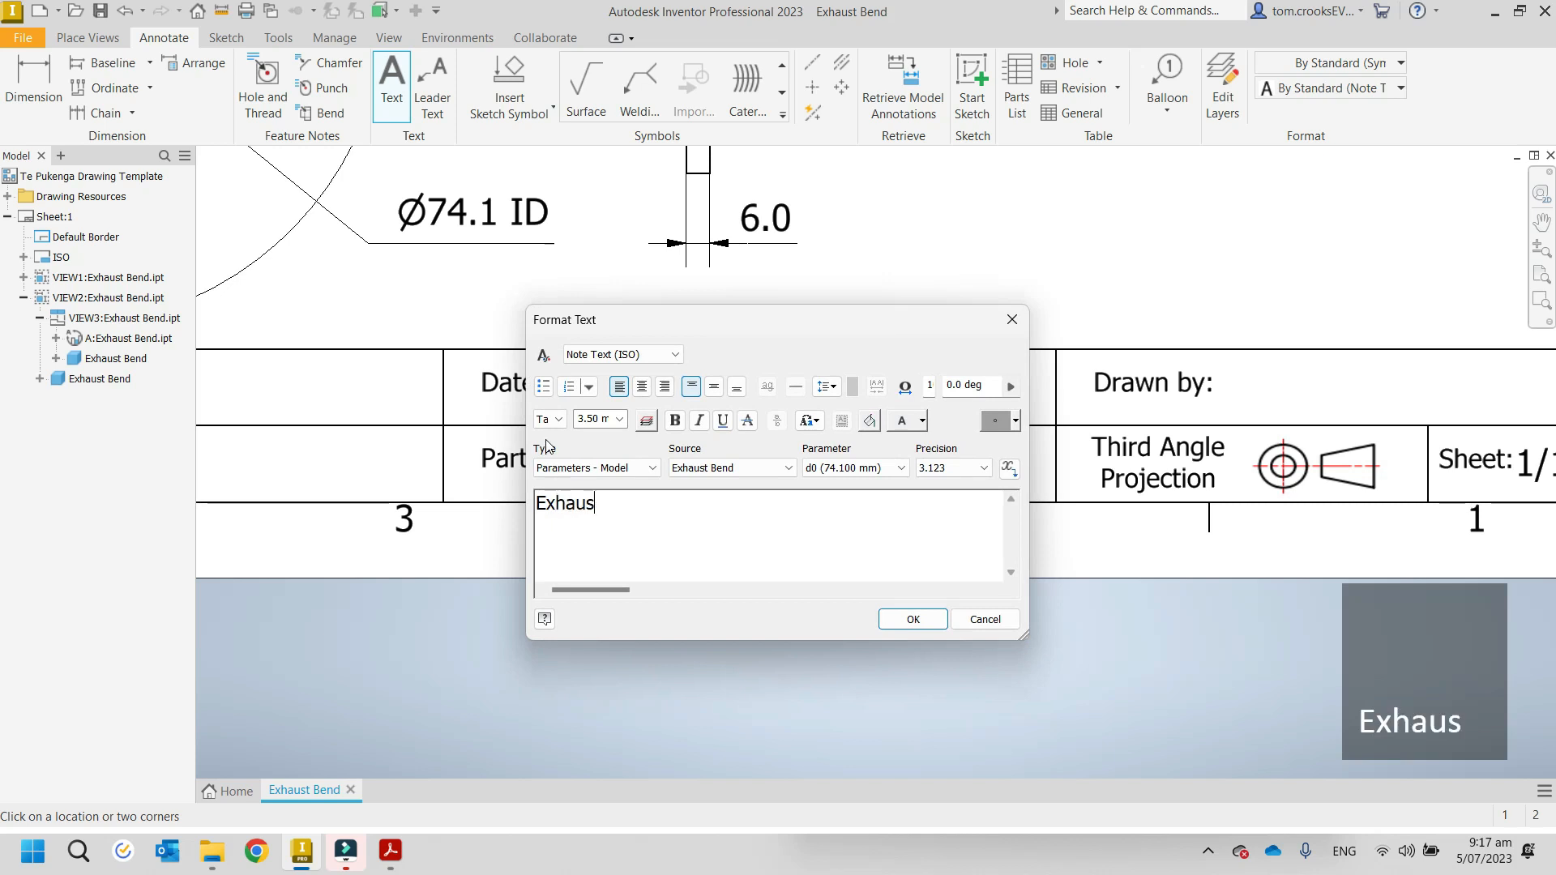
{"action": "type", "text": "t Bend"}
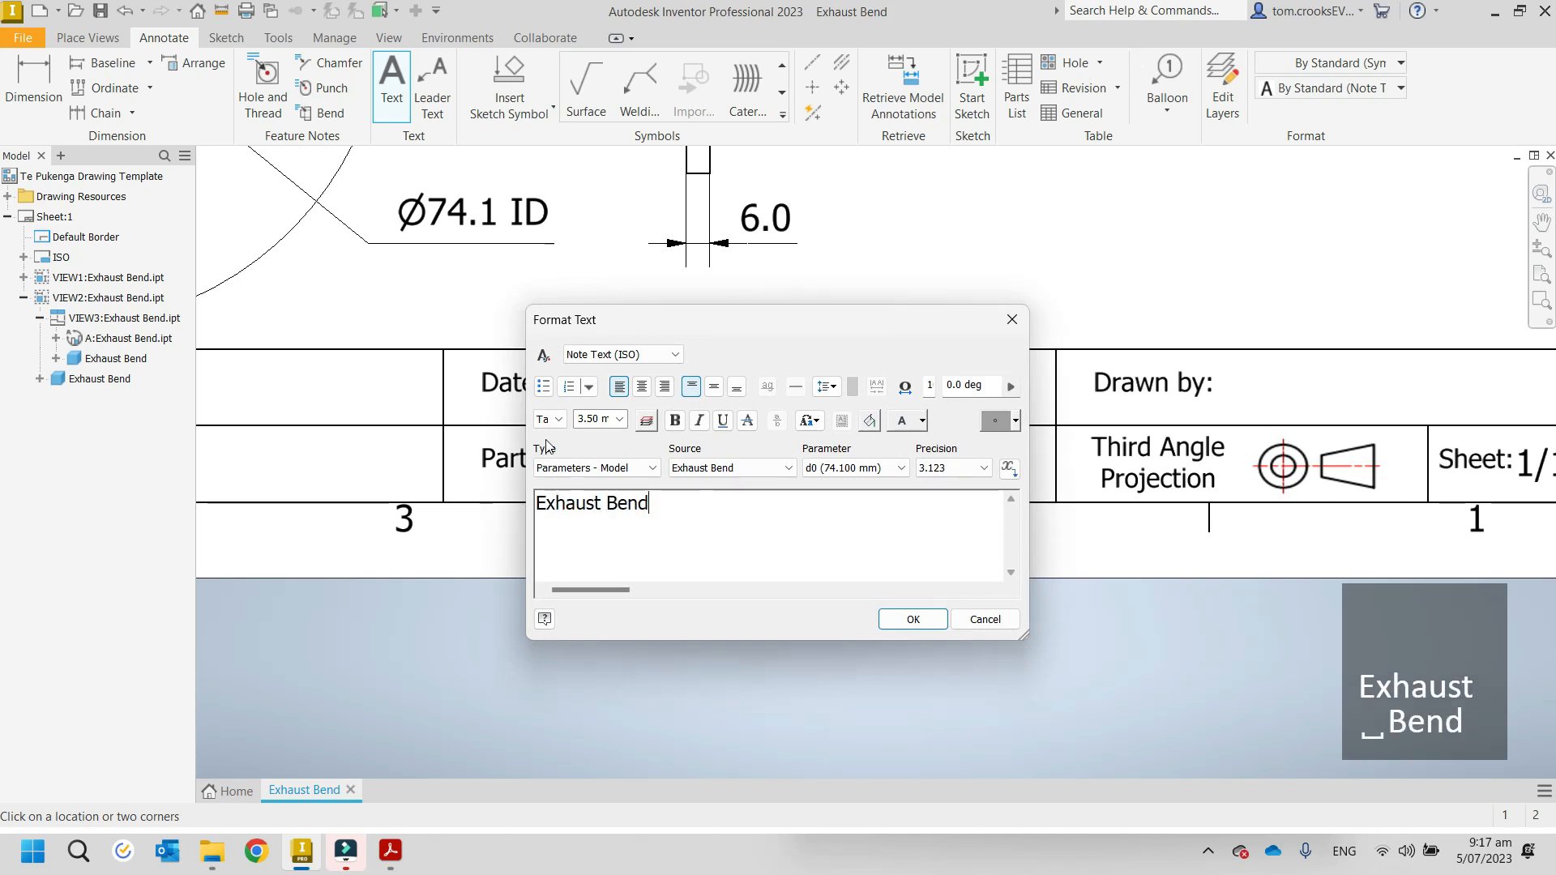
{"action": "left_click", "coordinate": [908, 619]}
Step: Add the drafter's full name beside the Drawn by label in the title block
{"action": "middle_click_drag", "start_coordinate": [1048, 550], "coordinate": [561, 557]}
{"action": "left_click", "coordinate": [742, 369]}
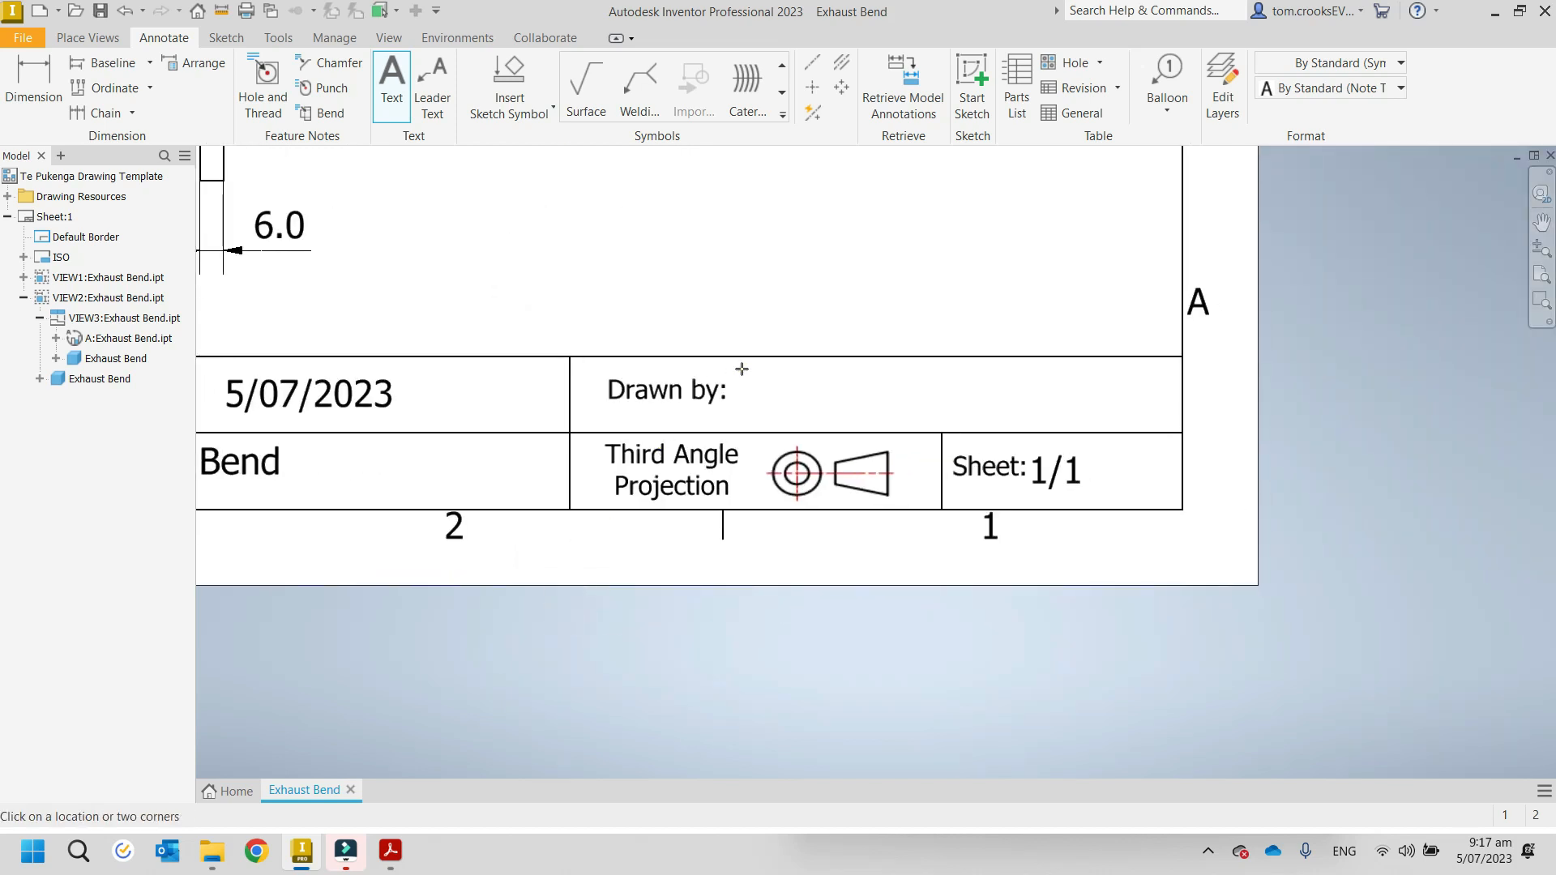
{"action": "type", "text": "Tom Crooks"}
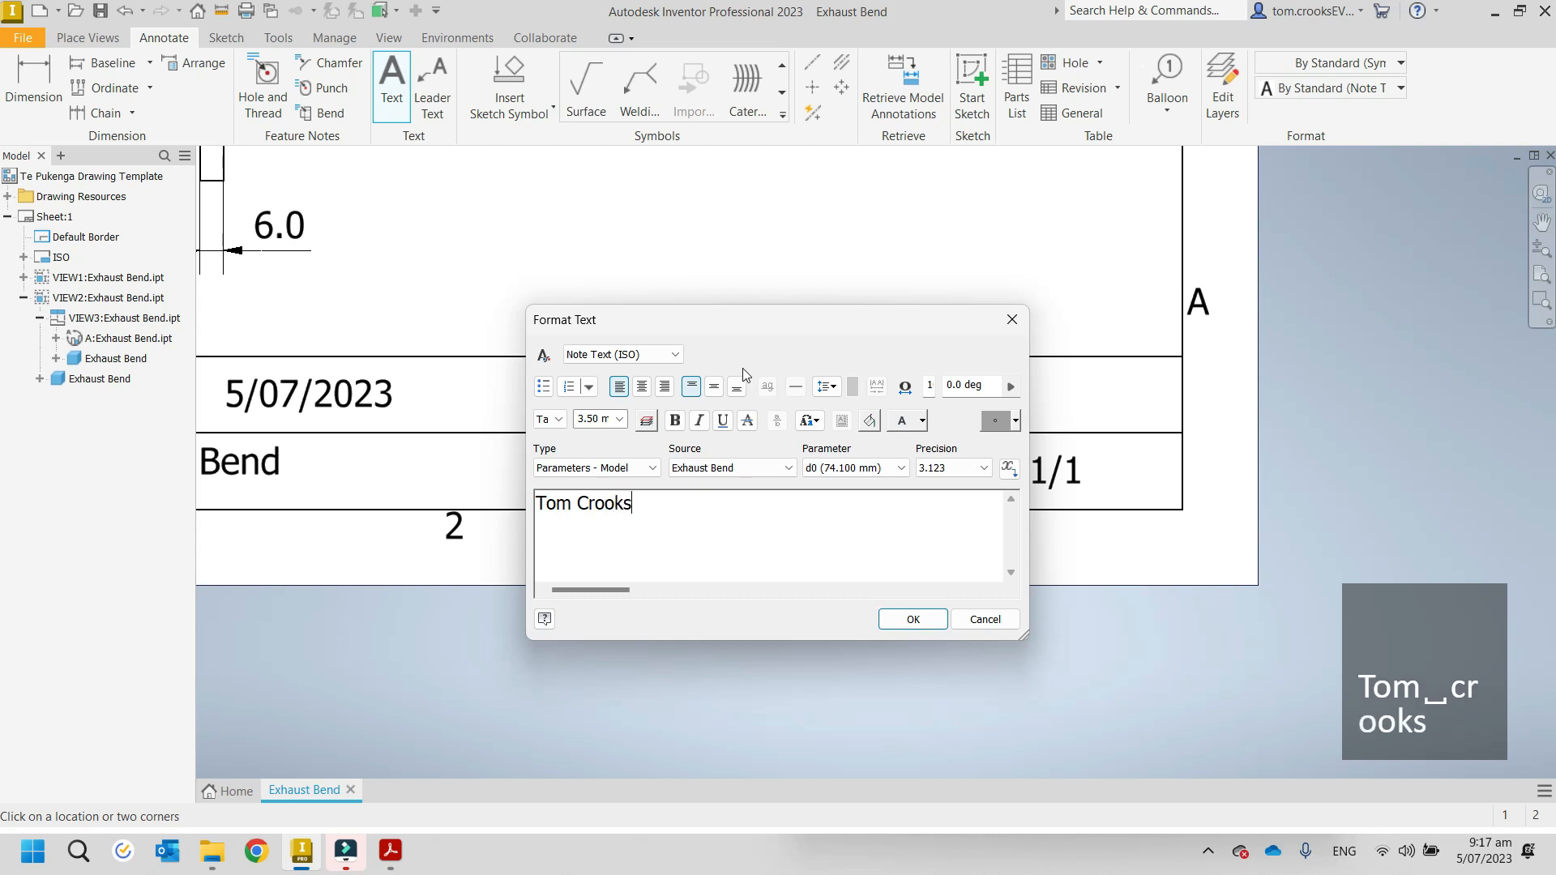
{"action": "left_click", "coordinate": [916, 620]}
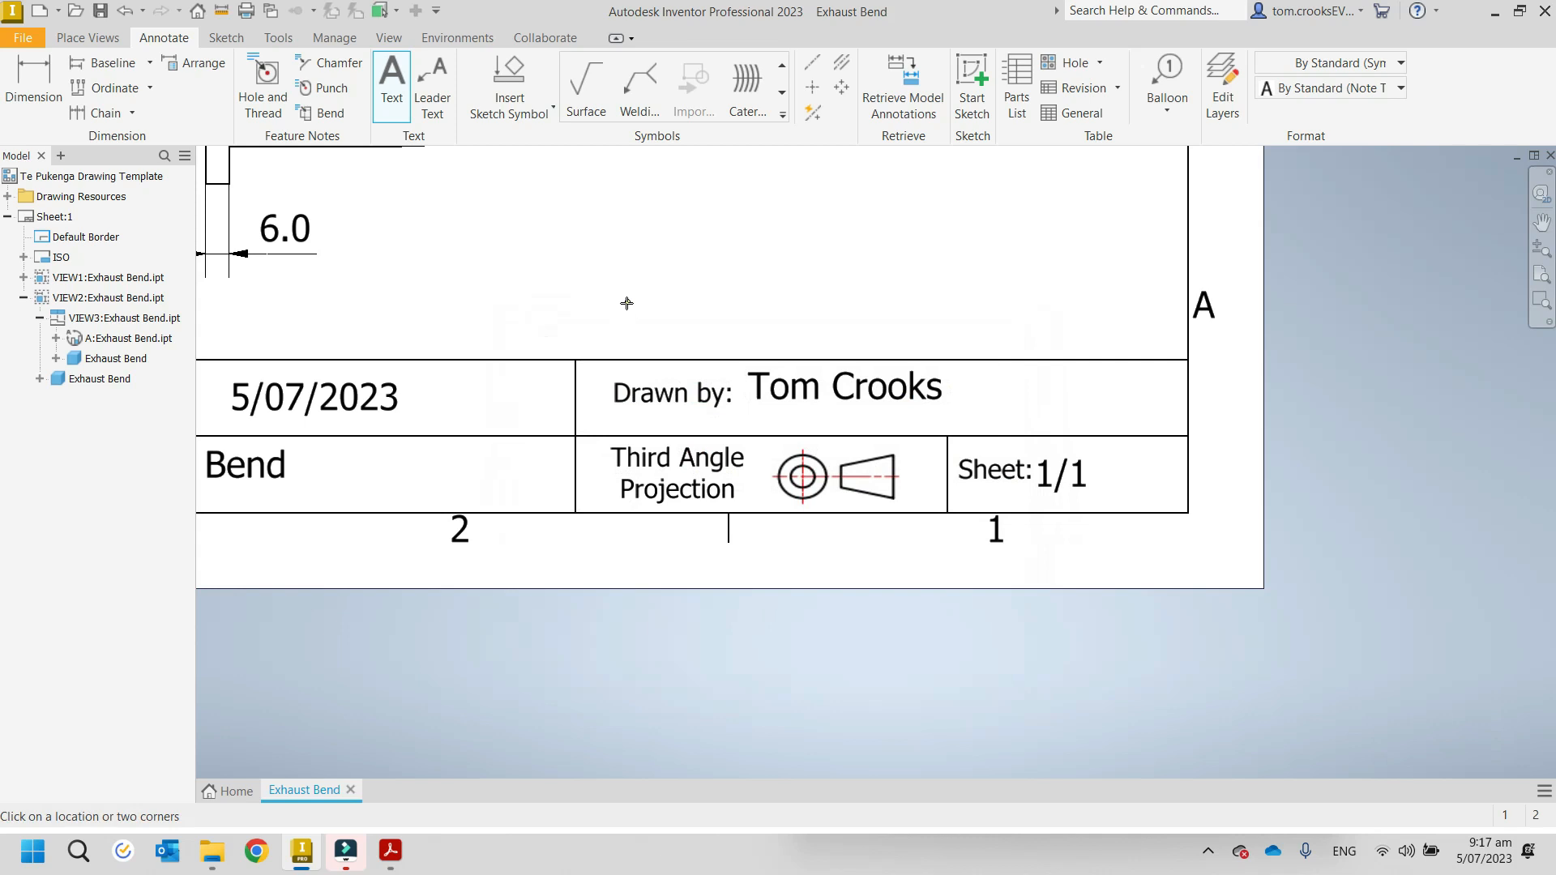
Step: Shift the "1:2" text slightly so it lines up with the Scale label in the title block
{"action": "key", "text": "Home"}
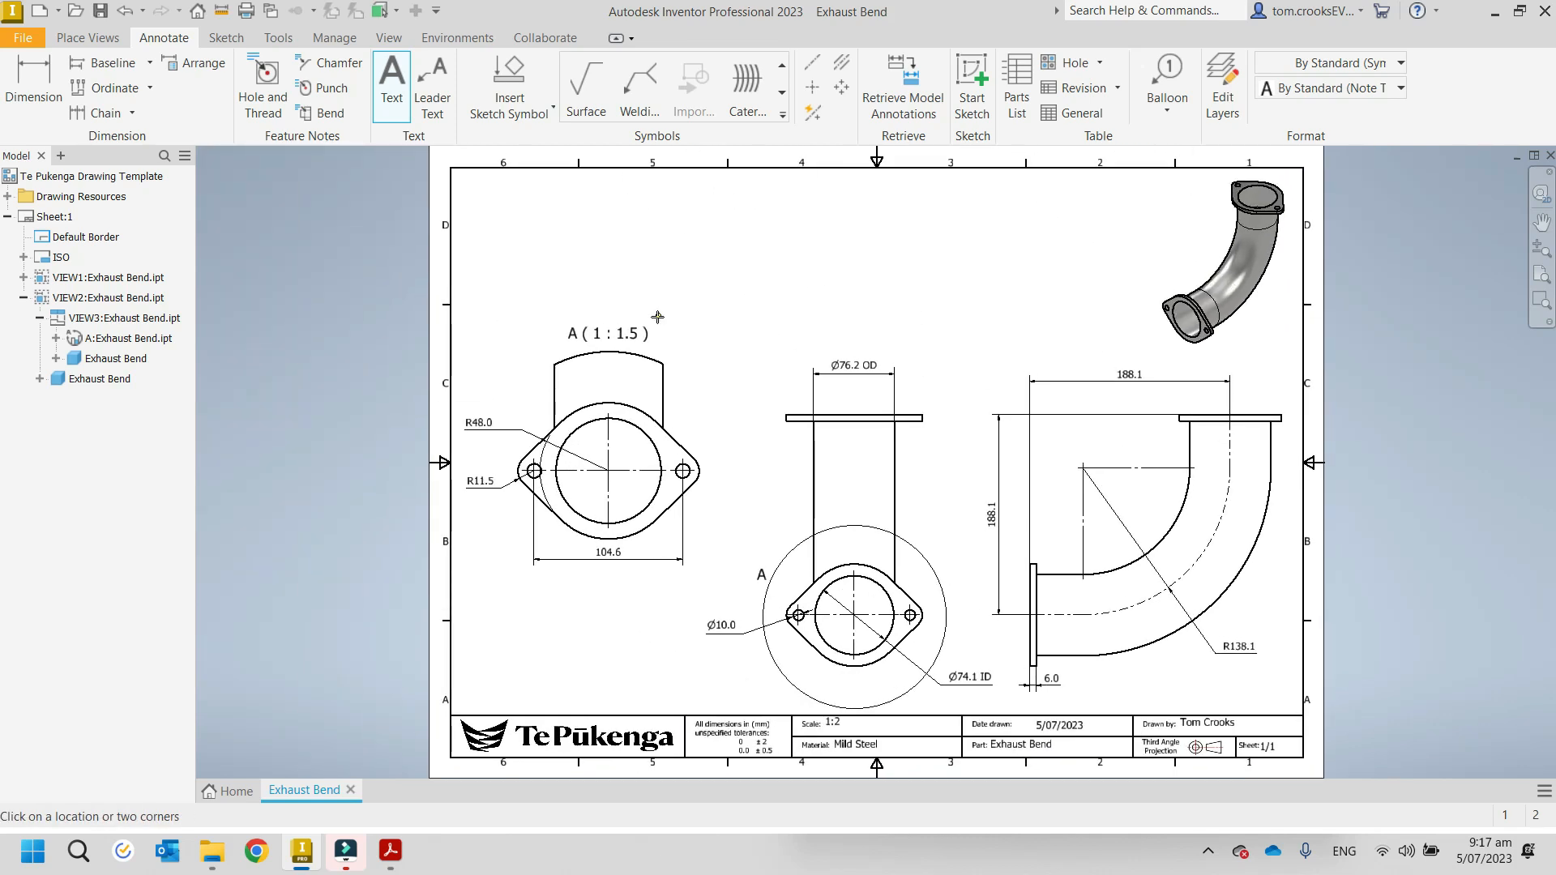
{"action": "scroll", "coordinate": [825, 707], "scroll_direction": "down", "scroll_amount": 6}
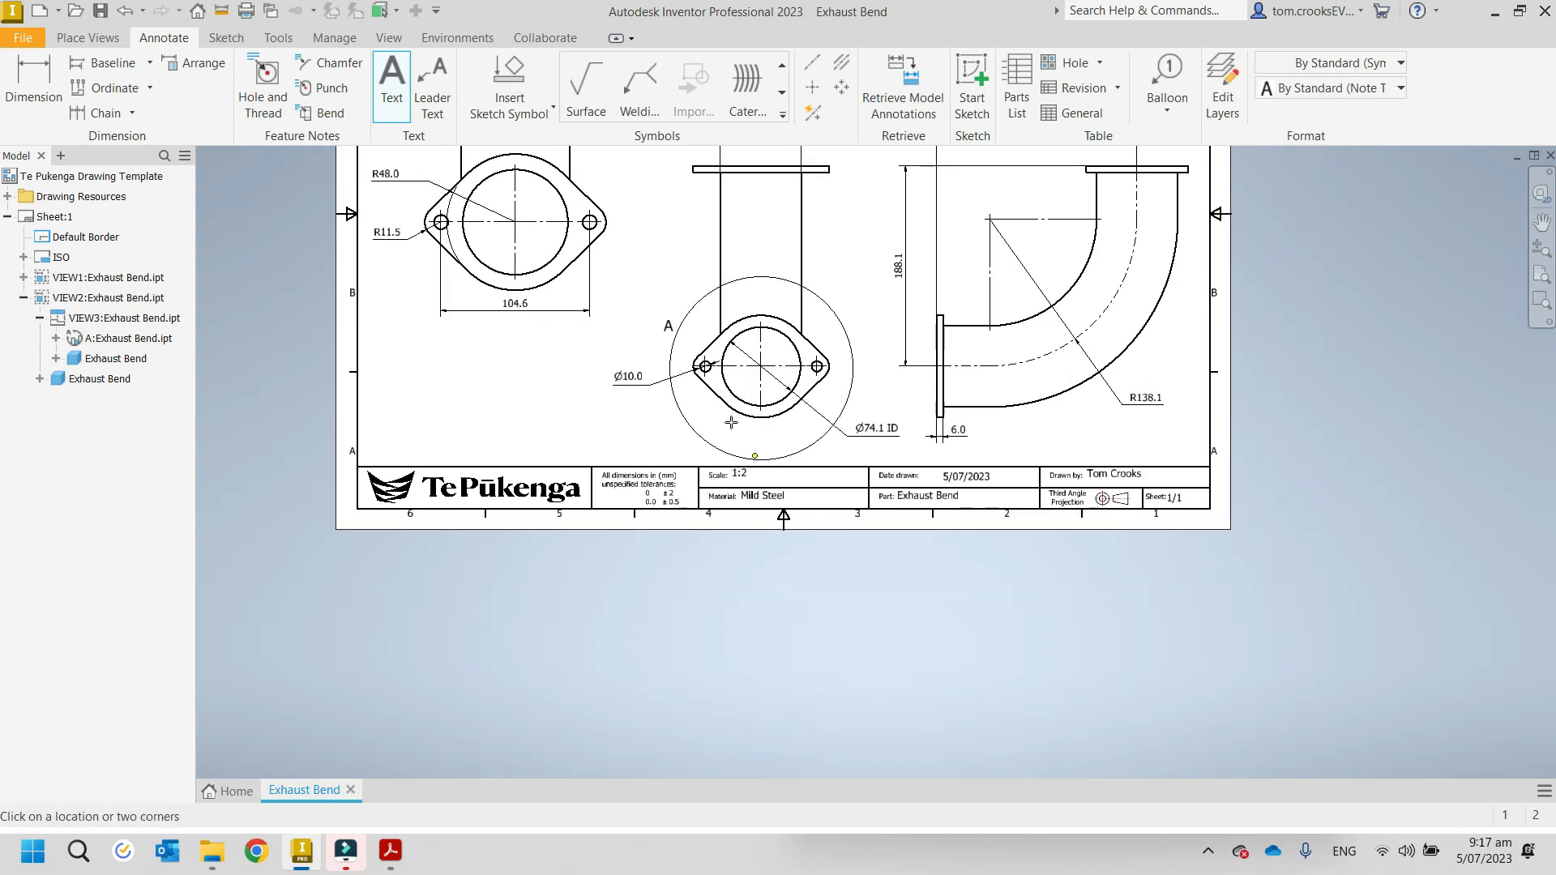
{"action": "key", "text": "Escape"}
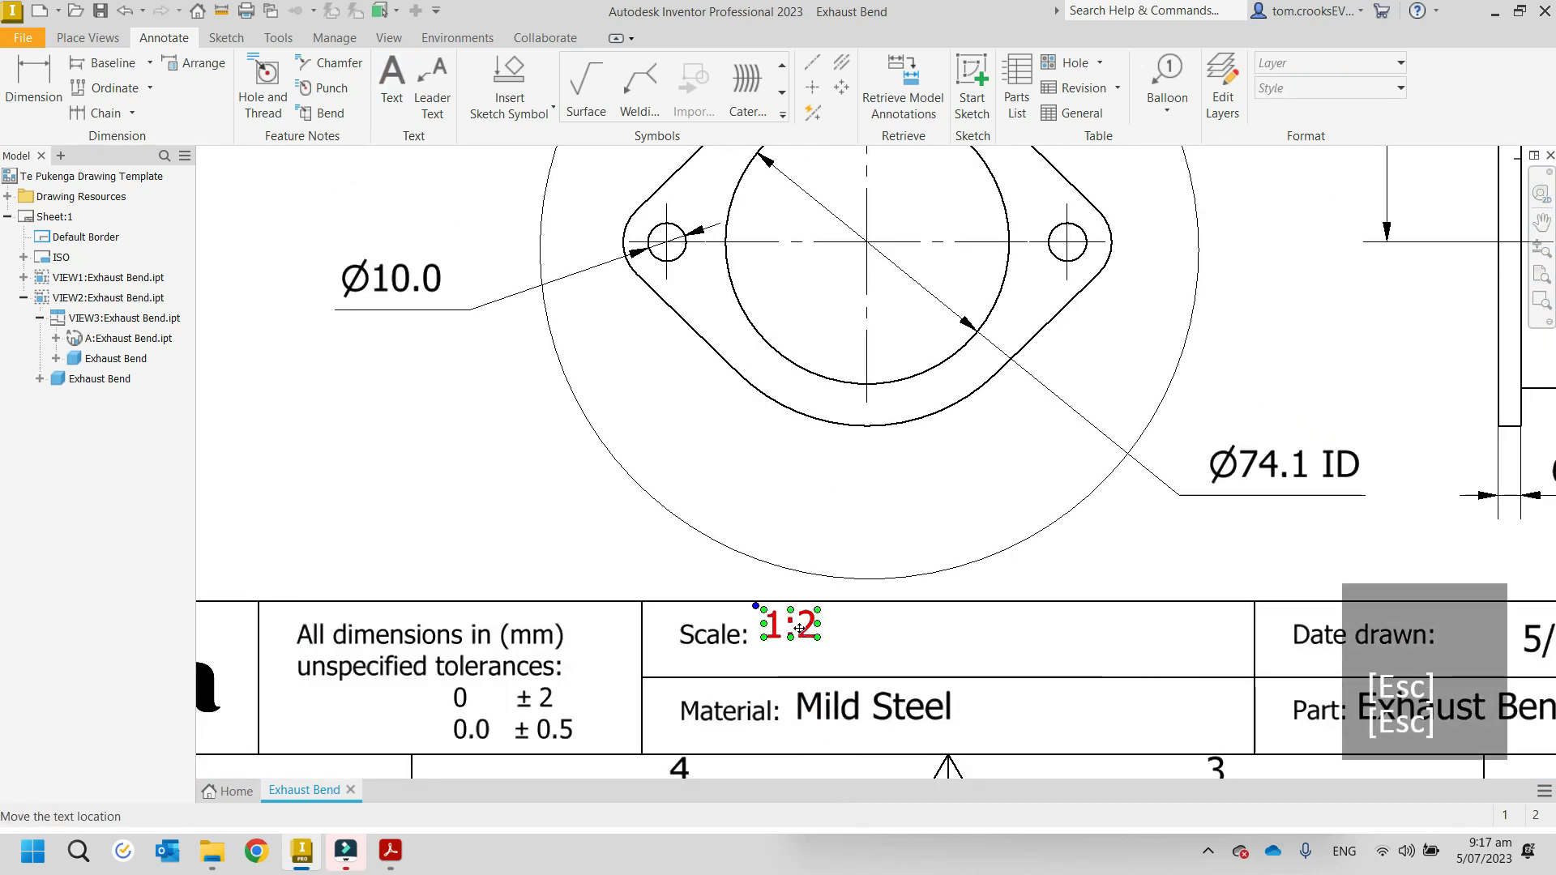
{"action": "left_click", "coordinate": [805, 631]}
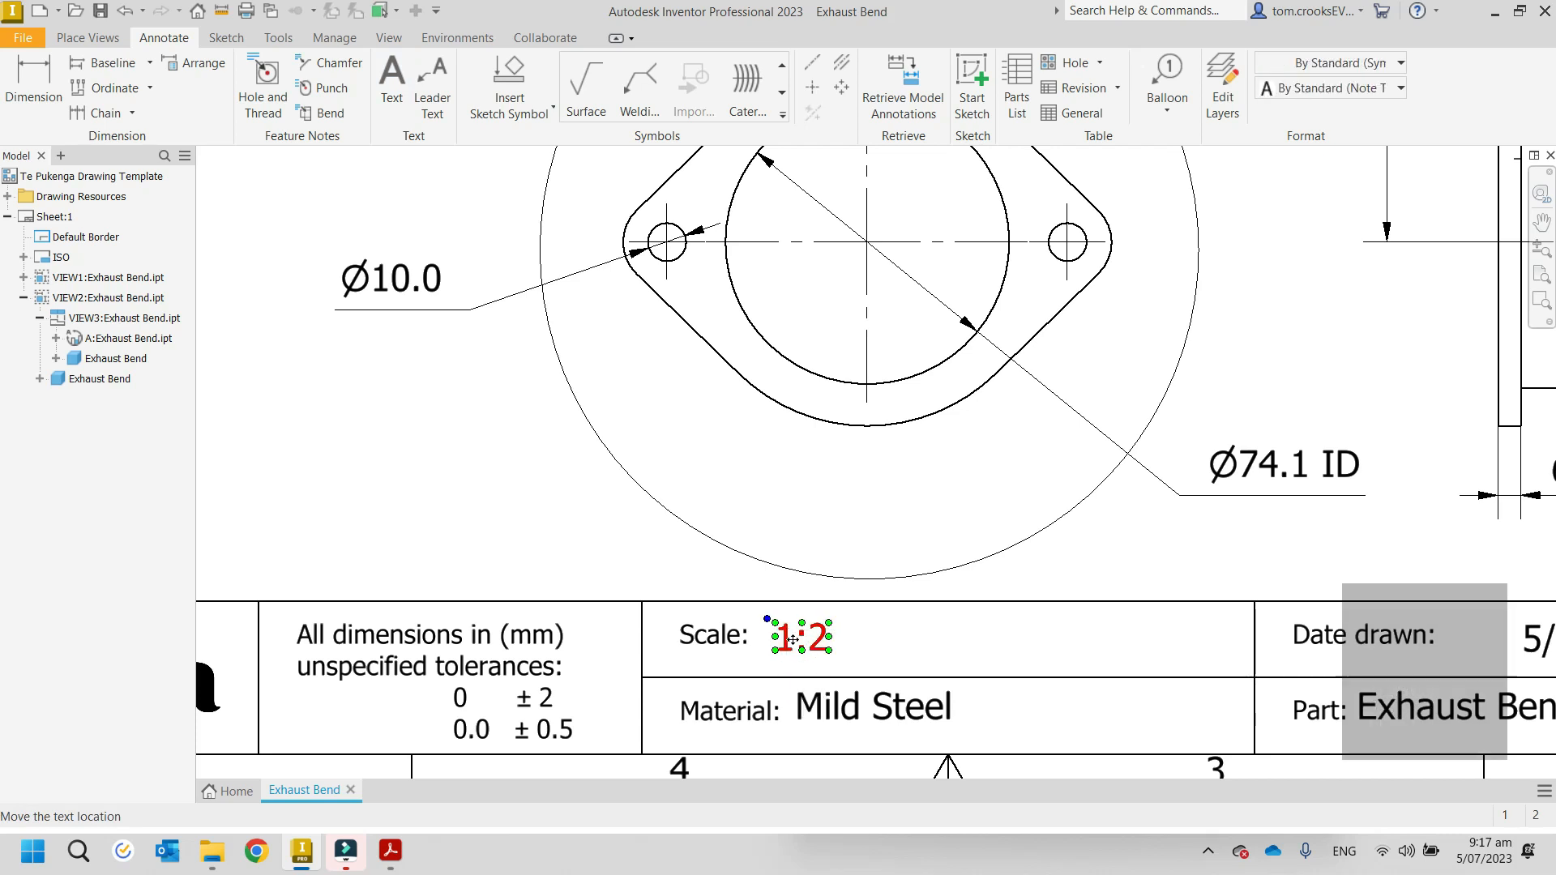
{"action": "scroll", "coordinate": [636, 533], "scroll_direction": "up", "scroll_amount": 3}
{"action": "key", "text": "Escape"}
{"action": "scroll", "coordinate": [788, 638], "scroll_direction": "up", "scroll_amount": 5}
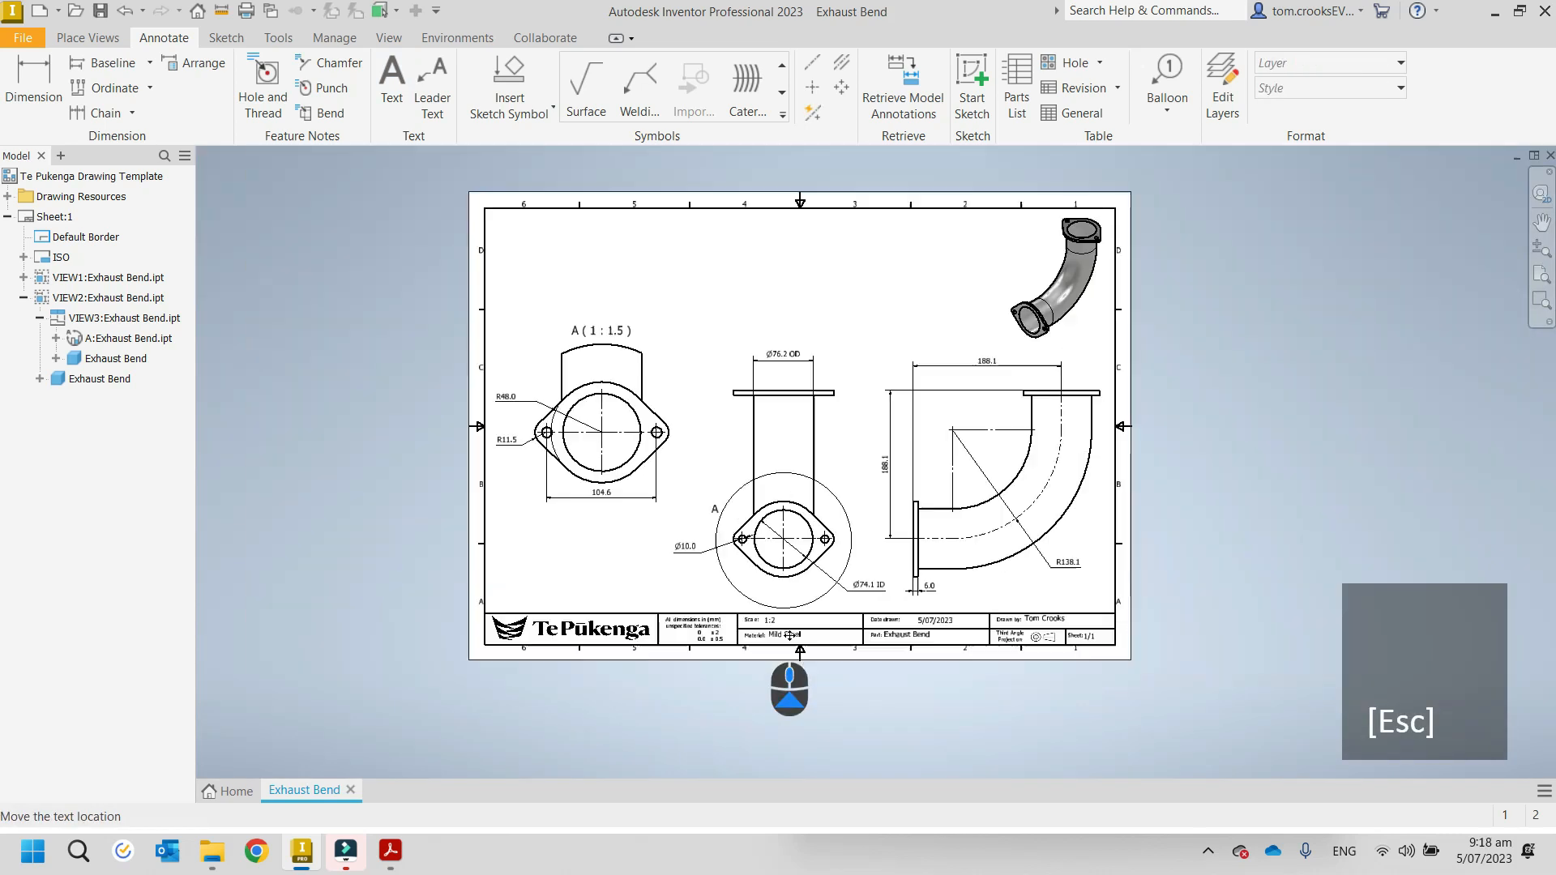
Step: Save the drawing as "Exhaust Bend" in IDW format in the Exhaust Bend folder inside the personal NZFN400 folder
{"action": "left_click", "coordinate": [22, 37]}
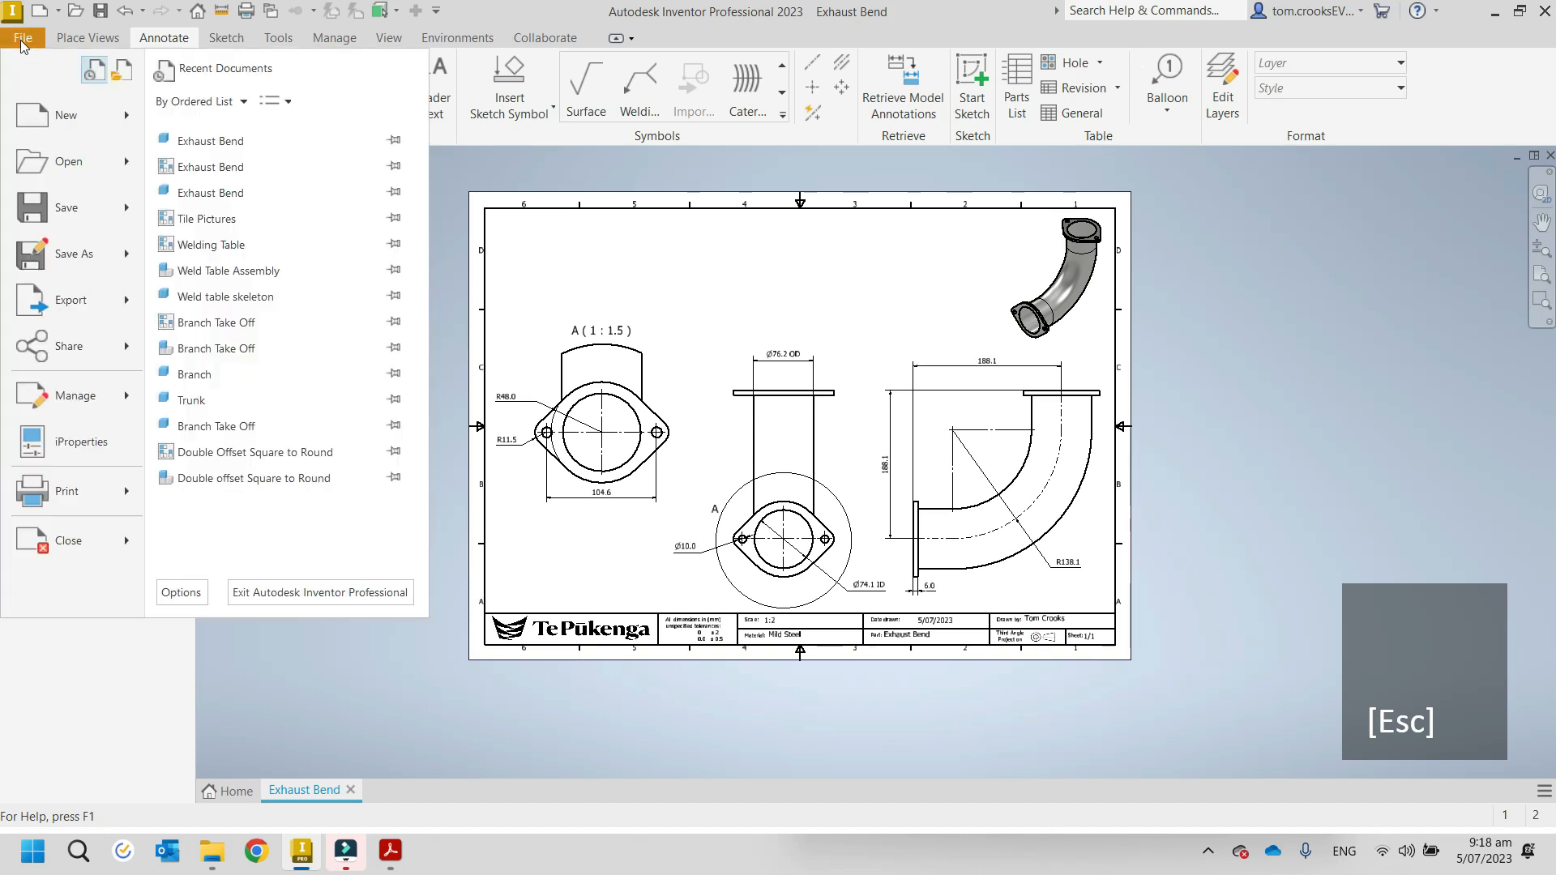
{"action": "left_click", "coordinate": [1098, 489]}
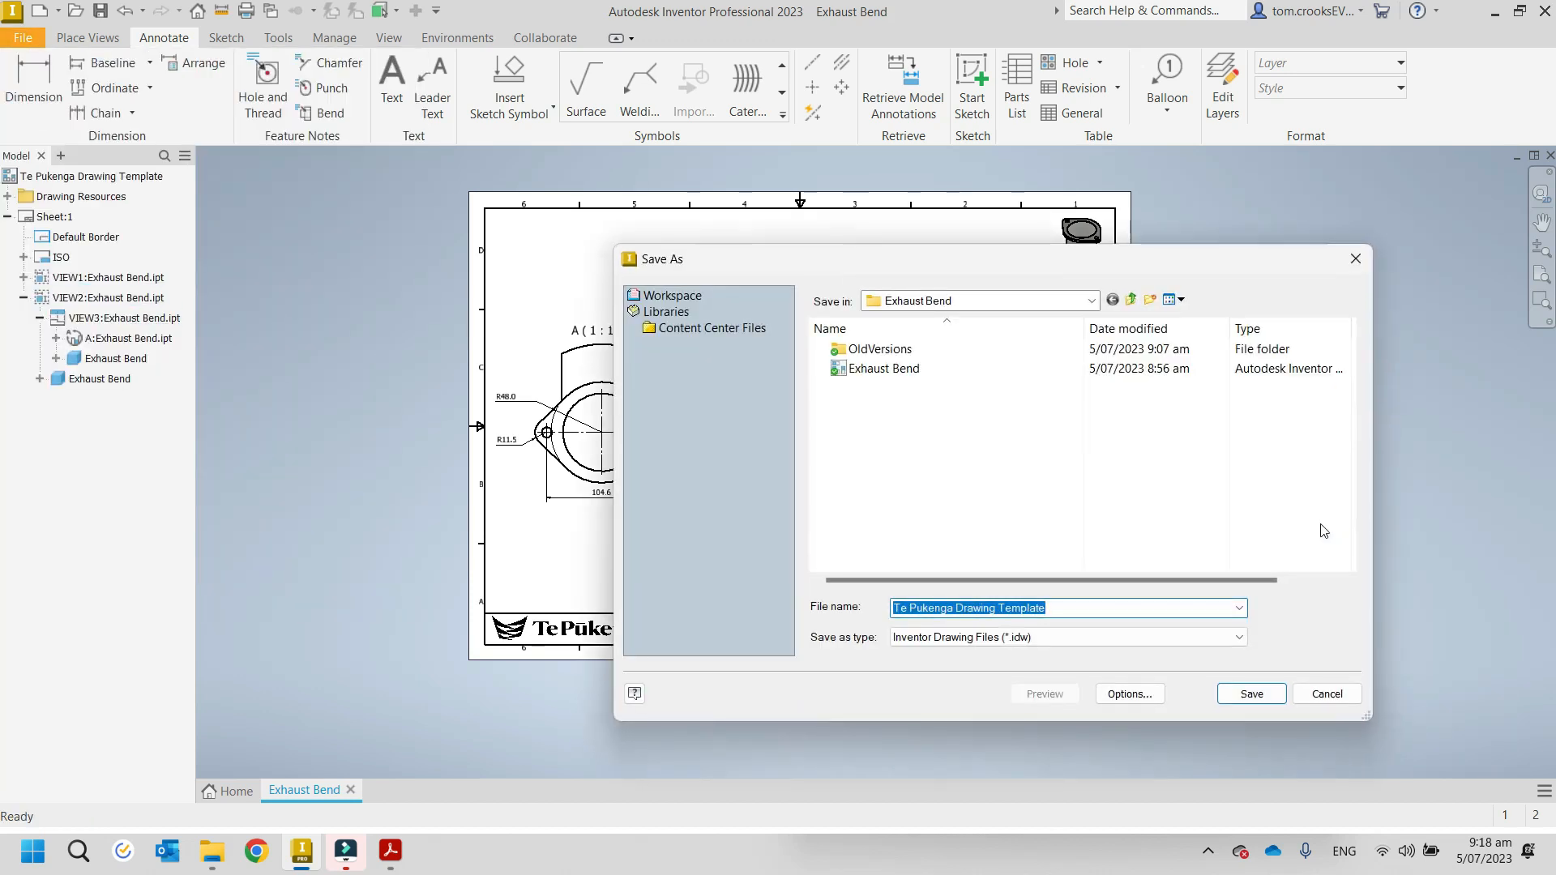
{"action": "left_click", "coordinate": [1133, 300]}
{"action": "left_click", "coordinate": [1133, 300]}
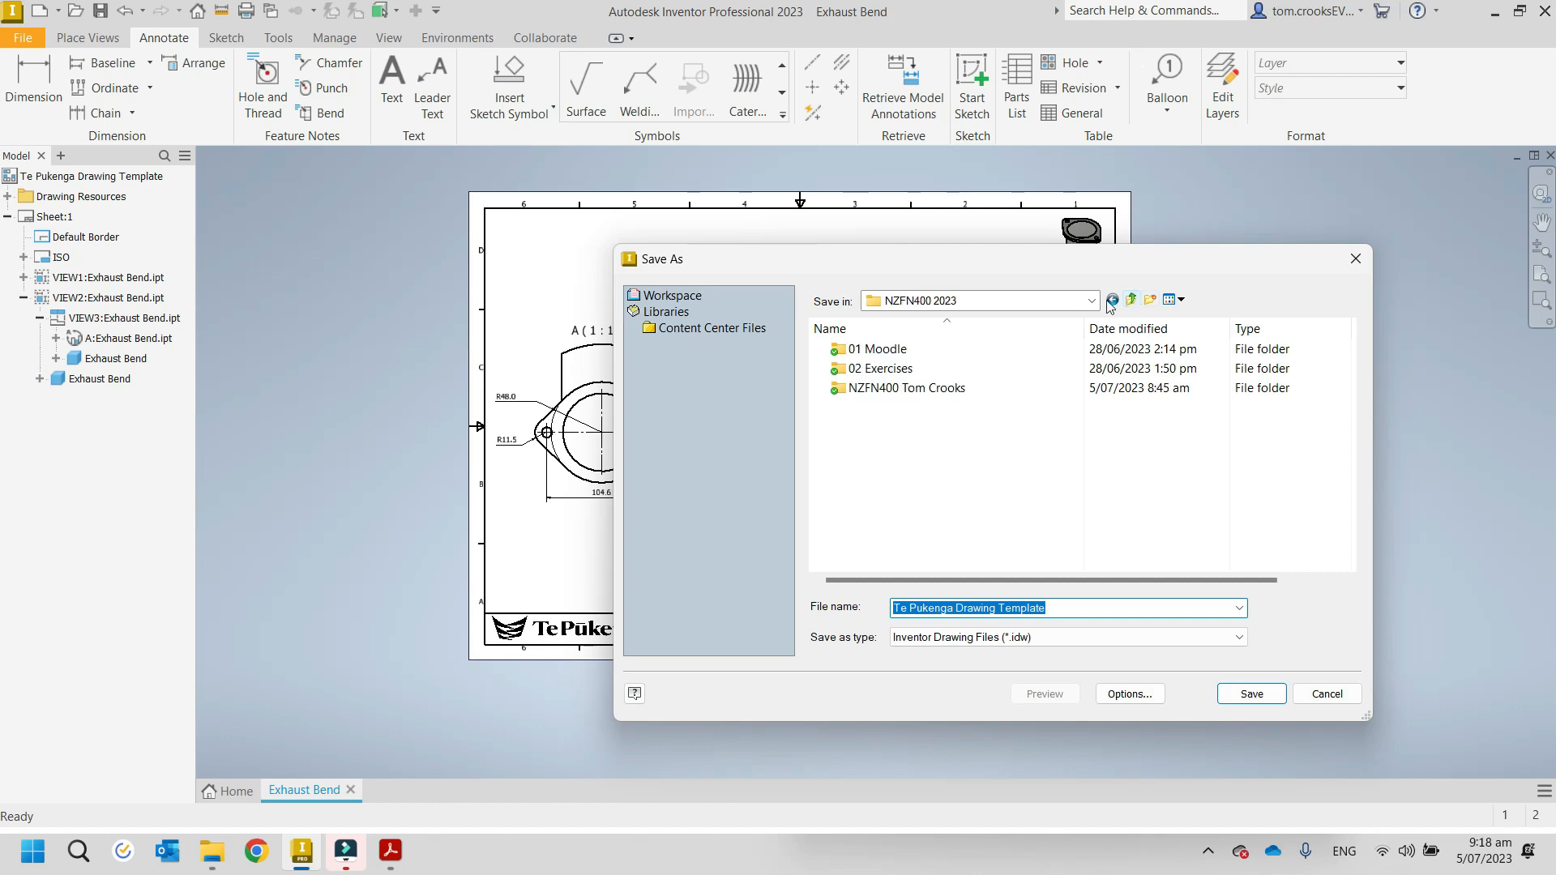
{"action": "double_click", "coordinate": [901, 388]}
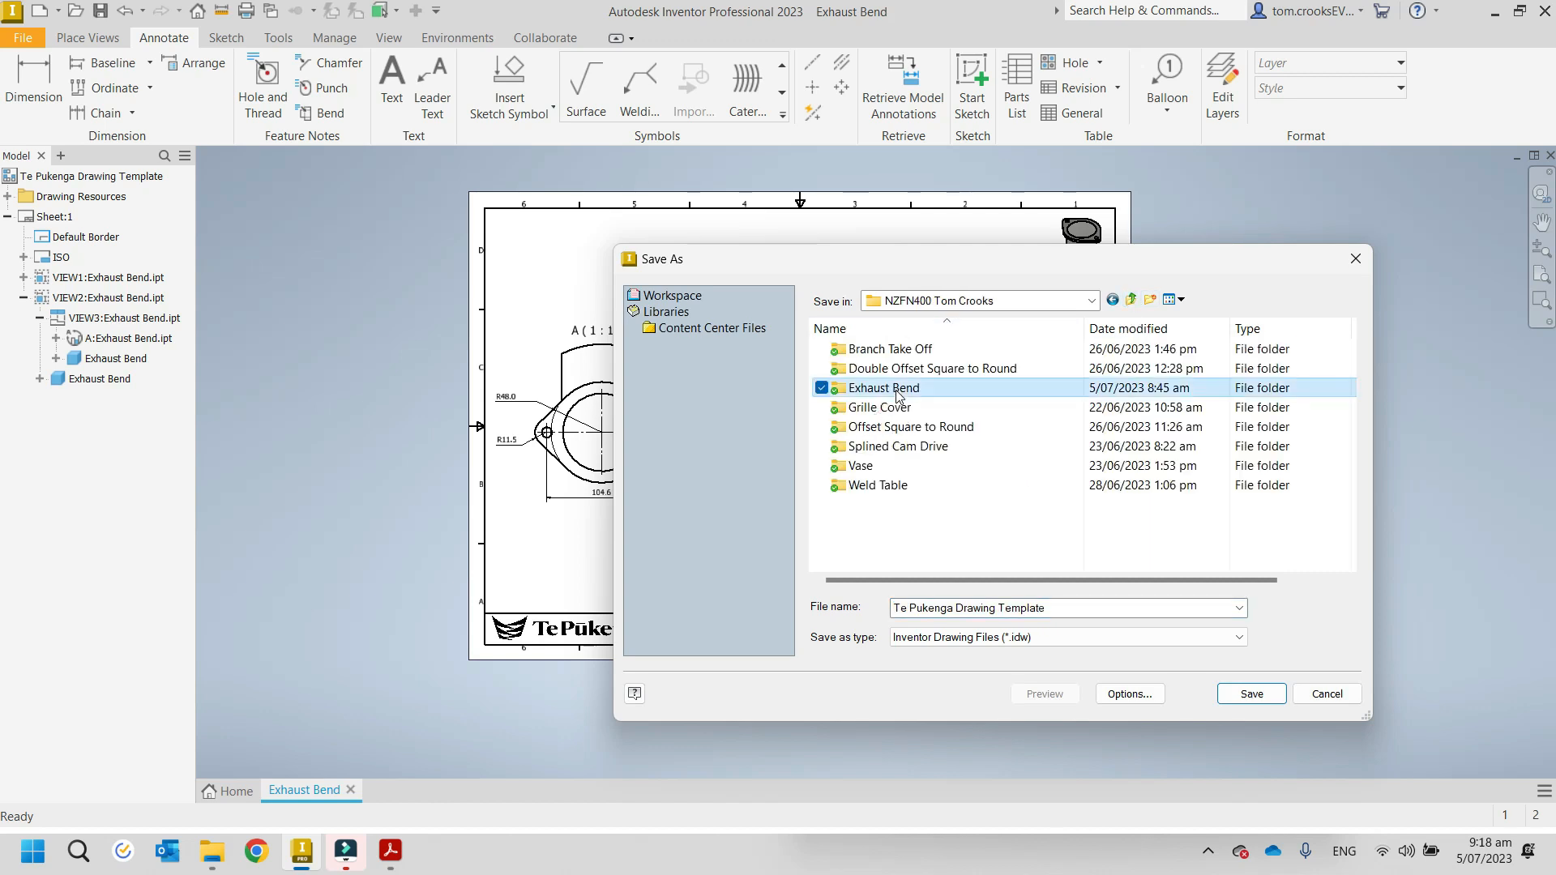
{"action": "double_click", "coordinate": [898, 391]}
{"action": "left_click", "coordinate": [1057, 608]}
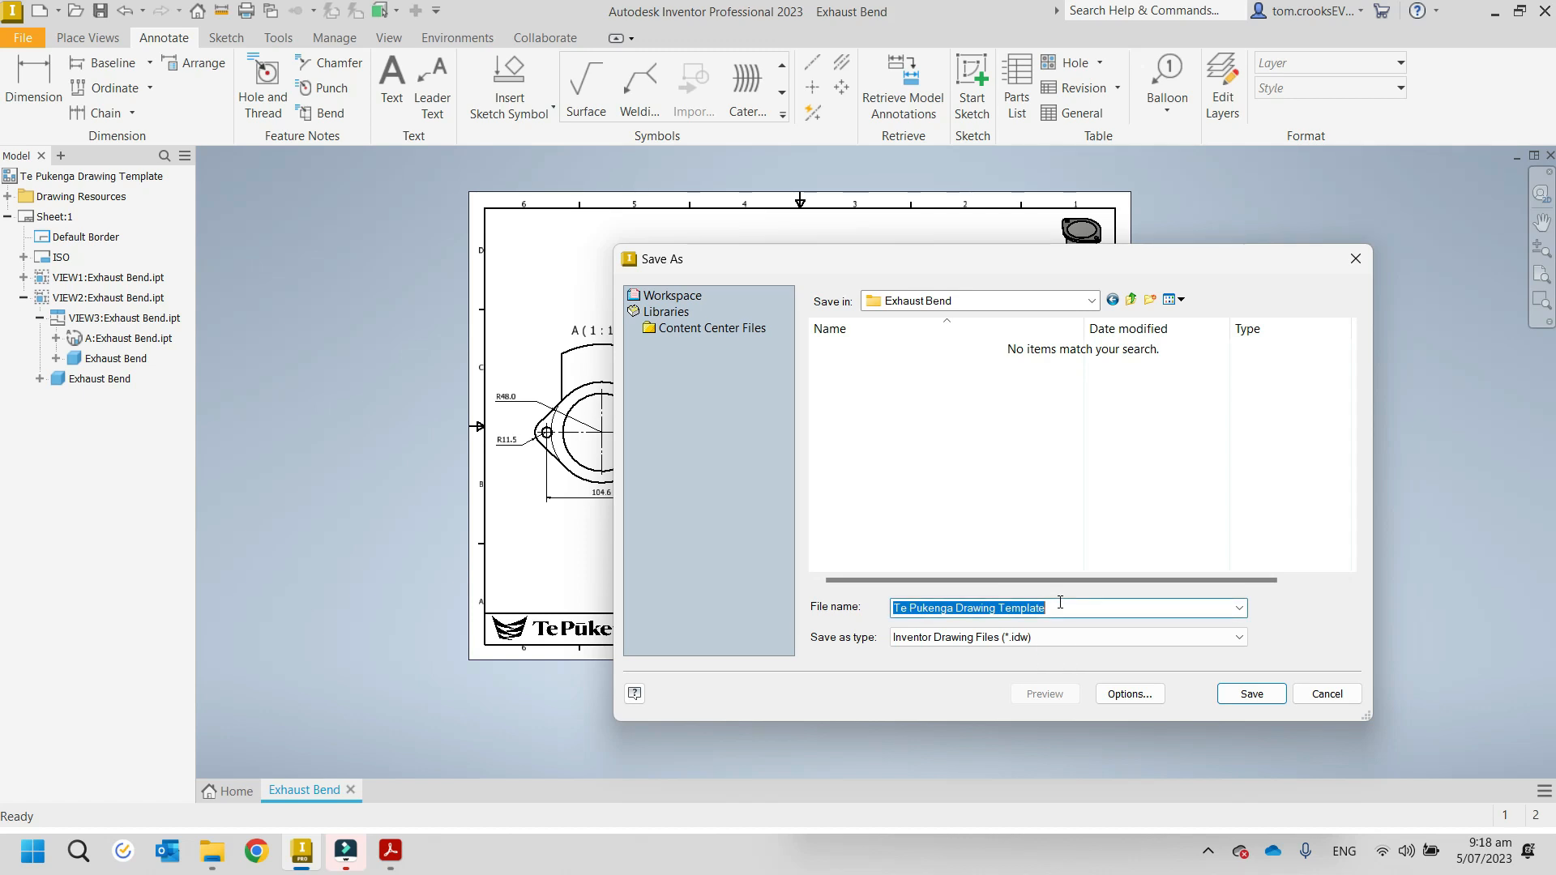
{"action": "type", "text": "Exhaust Bend"}
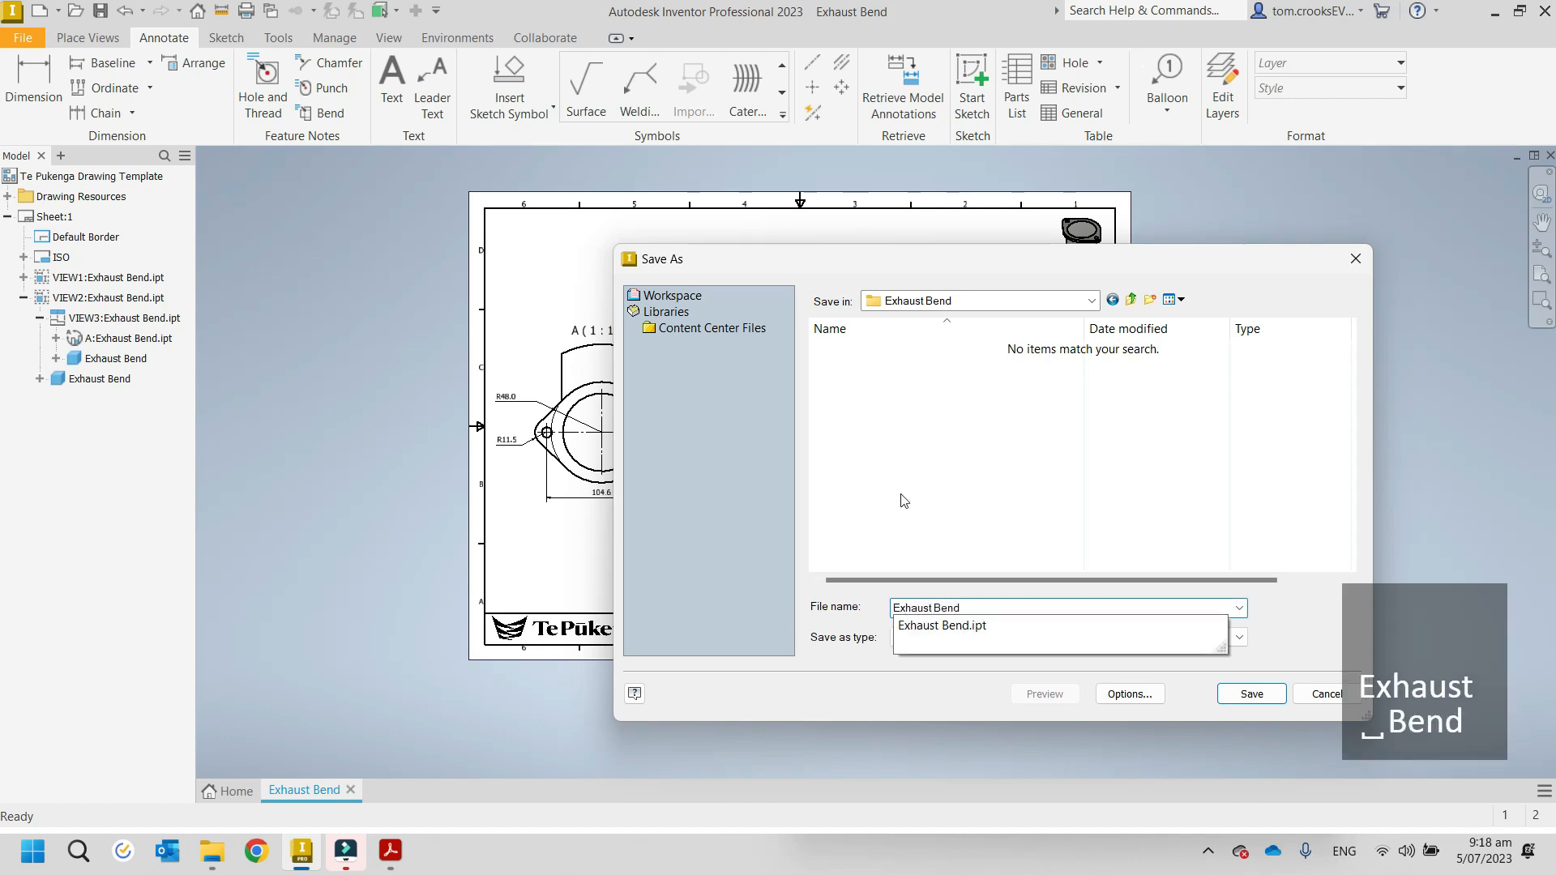
{"action": "left_click", "coordinate": [1264, 693]}
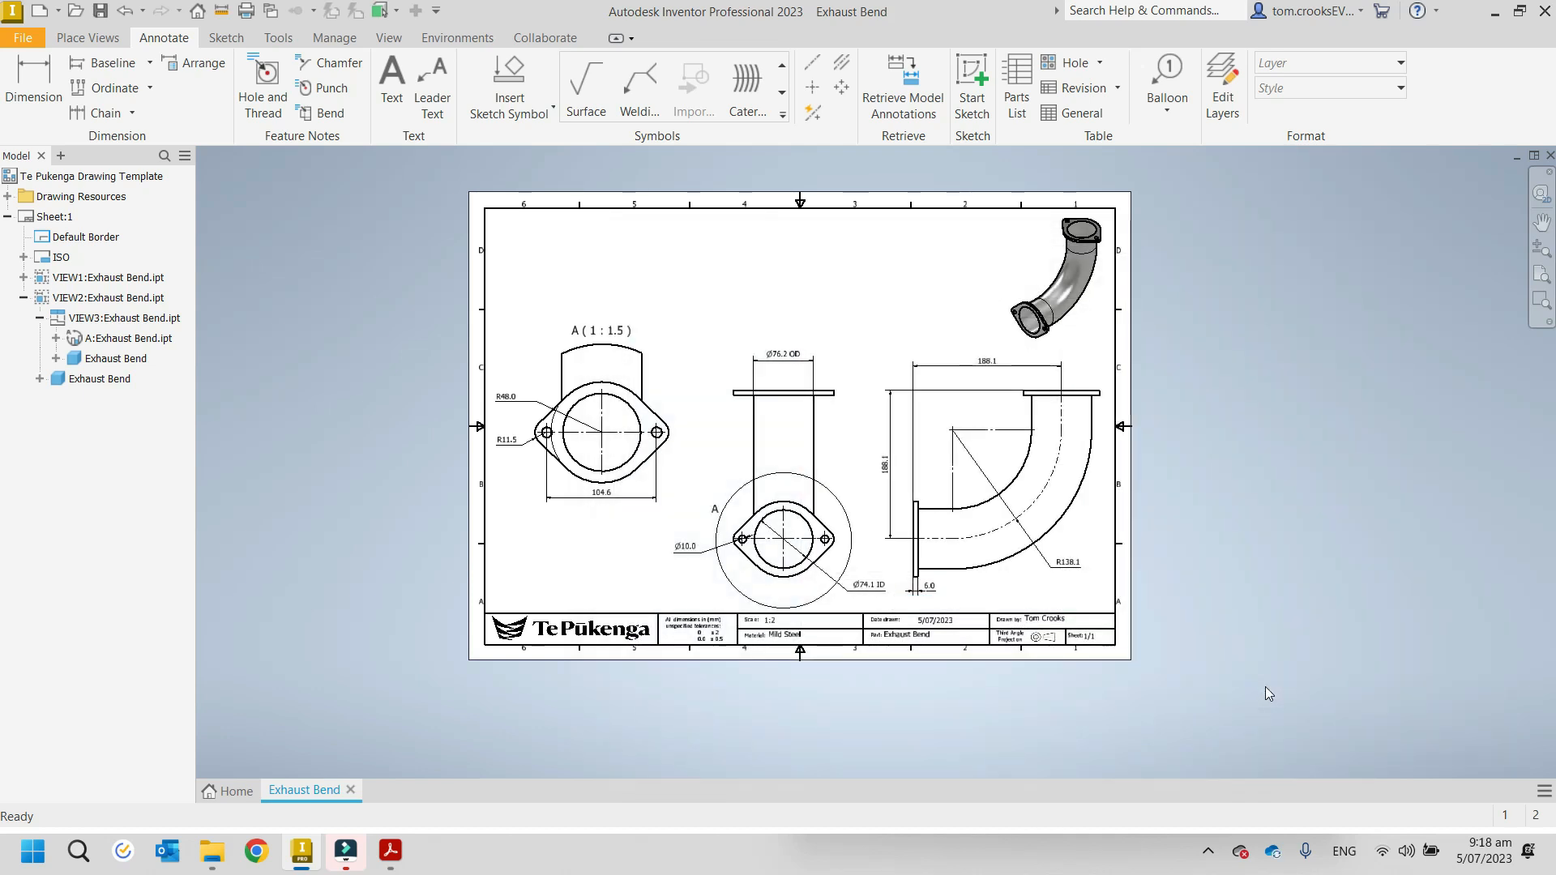
Step: Export the drawing as a PDF named "Exhaust Bend" into the same Exhaust Bend folder
{"action": "left_click", "coordinate": [25, 38]}
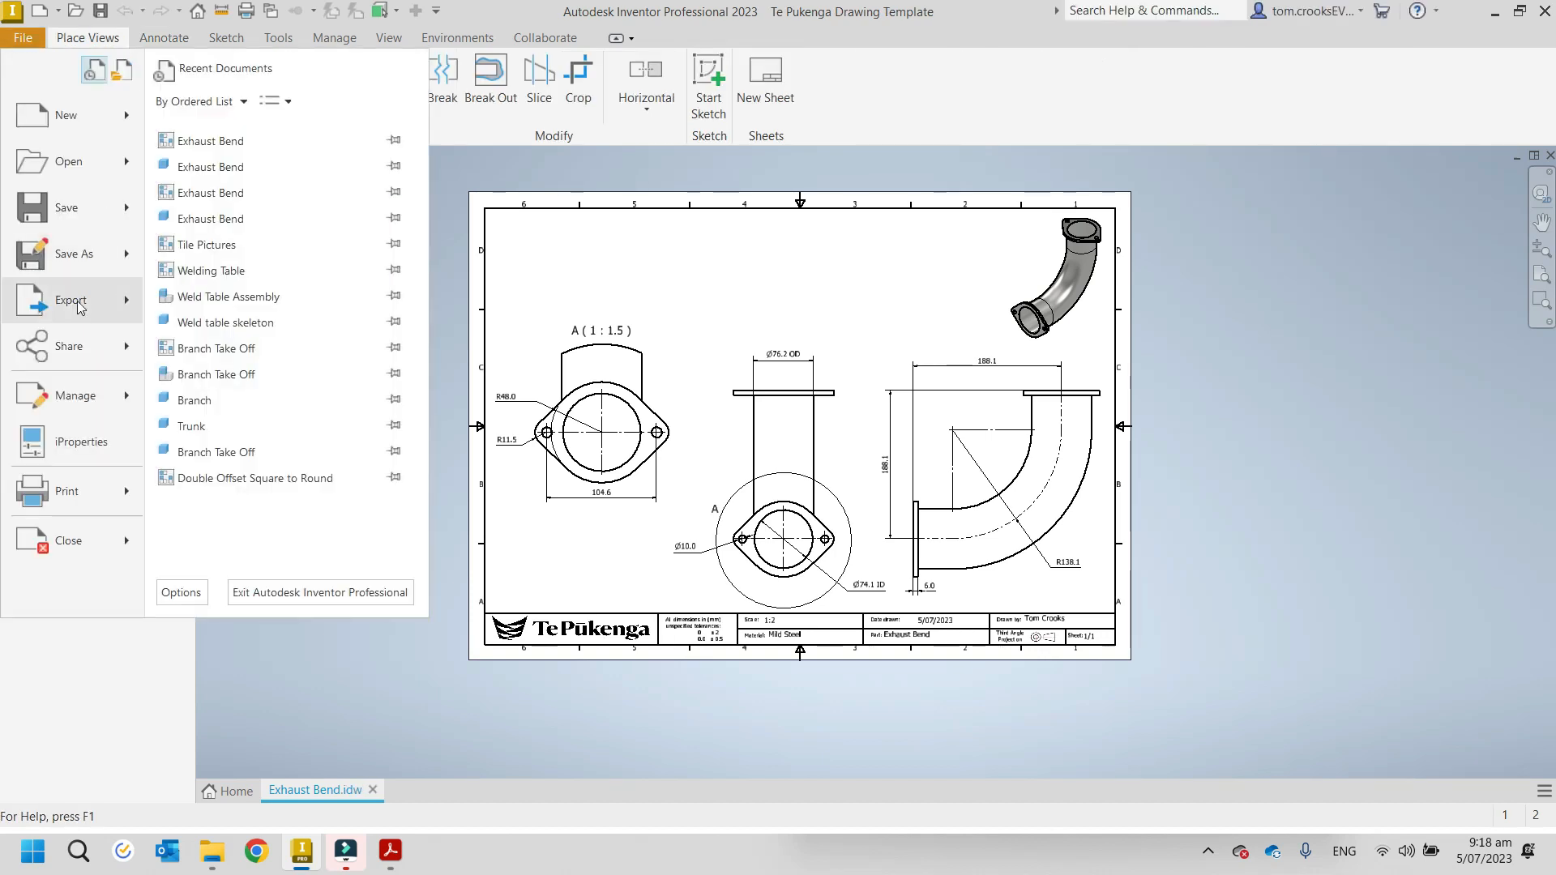
{"action": "mouse_move", "coordinate": [81, 308]}
{"action": "left_click", "coordinate": [244, 213]}
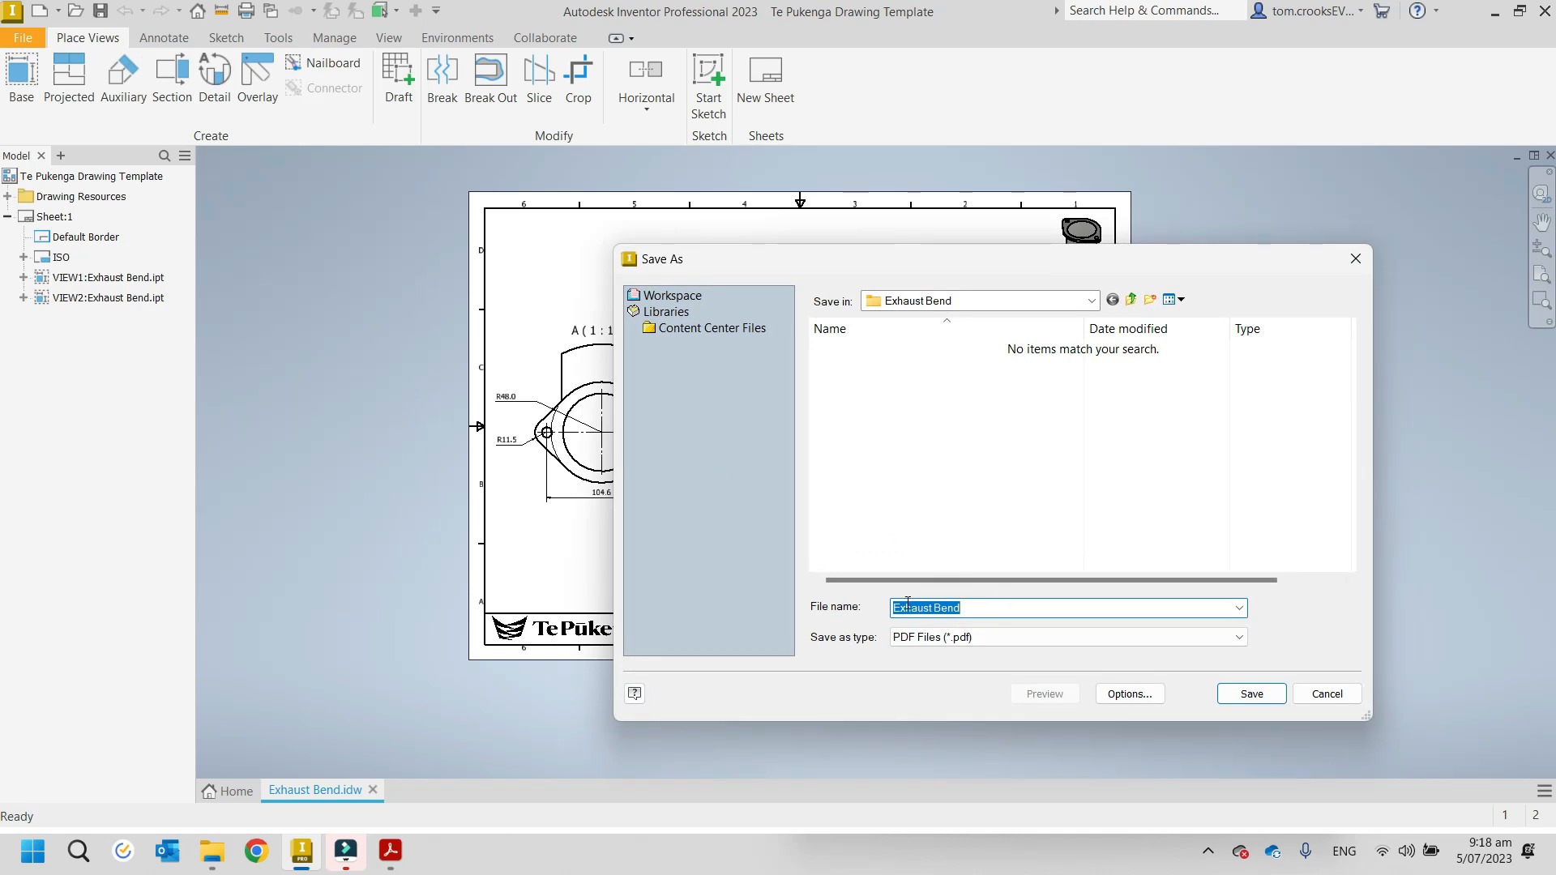
{"action": "left_click", "coordinate": [1240, 693]}
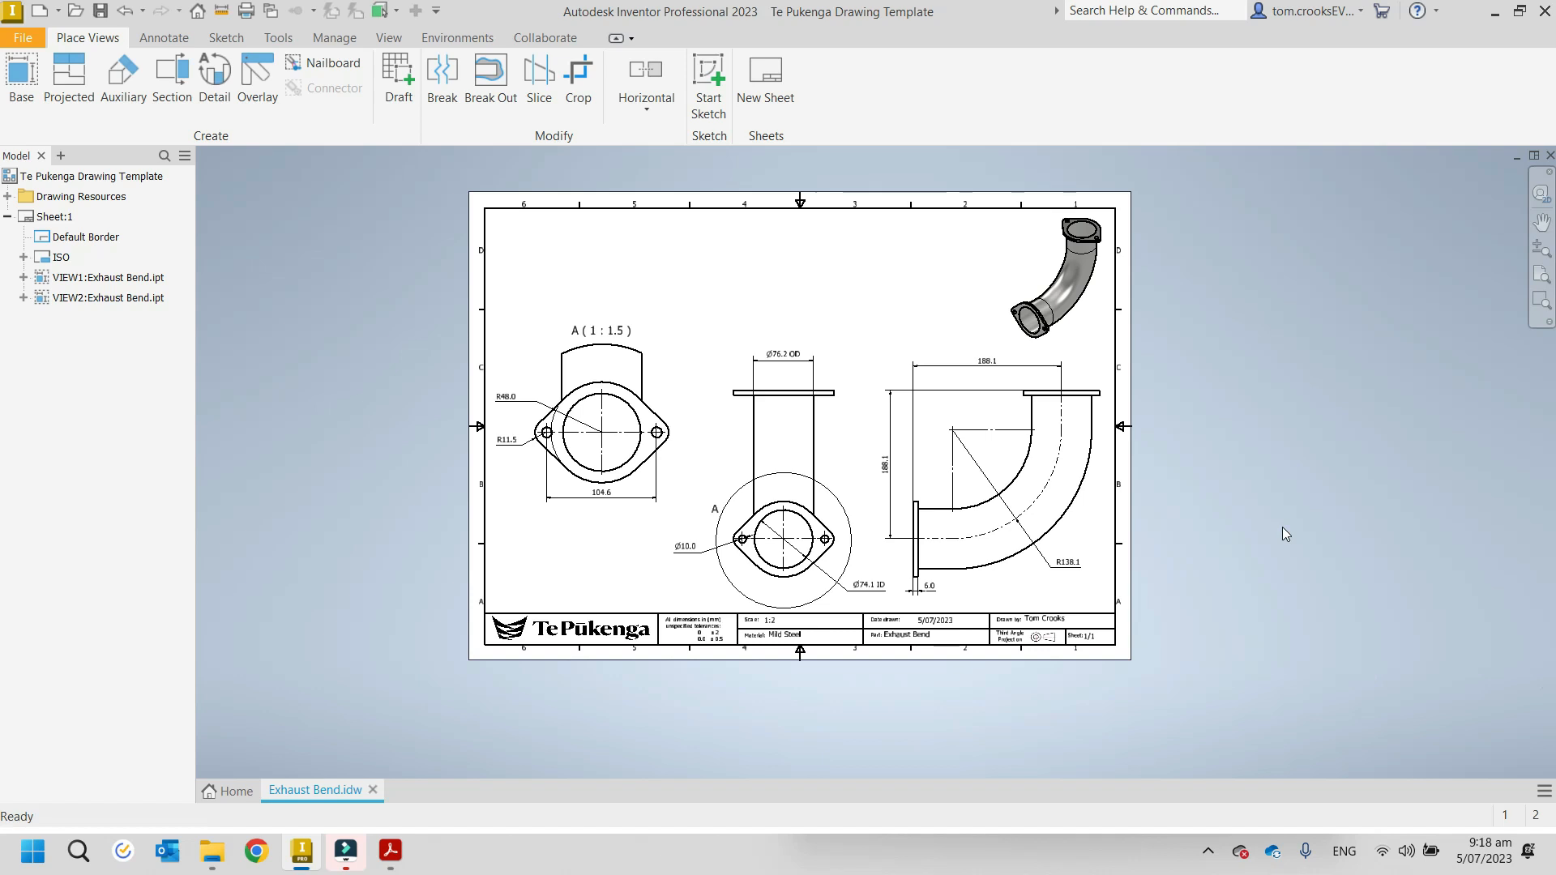
Step: Switch to File Explorer, browse to the Exhaust Bend folder in the personal NZFN400 folder, and open the exported PDF to check it
{"action": "left_click", "coordinate": [213, 851]}
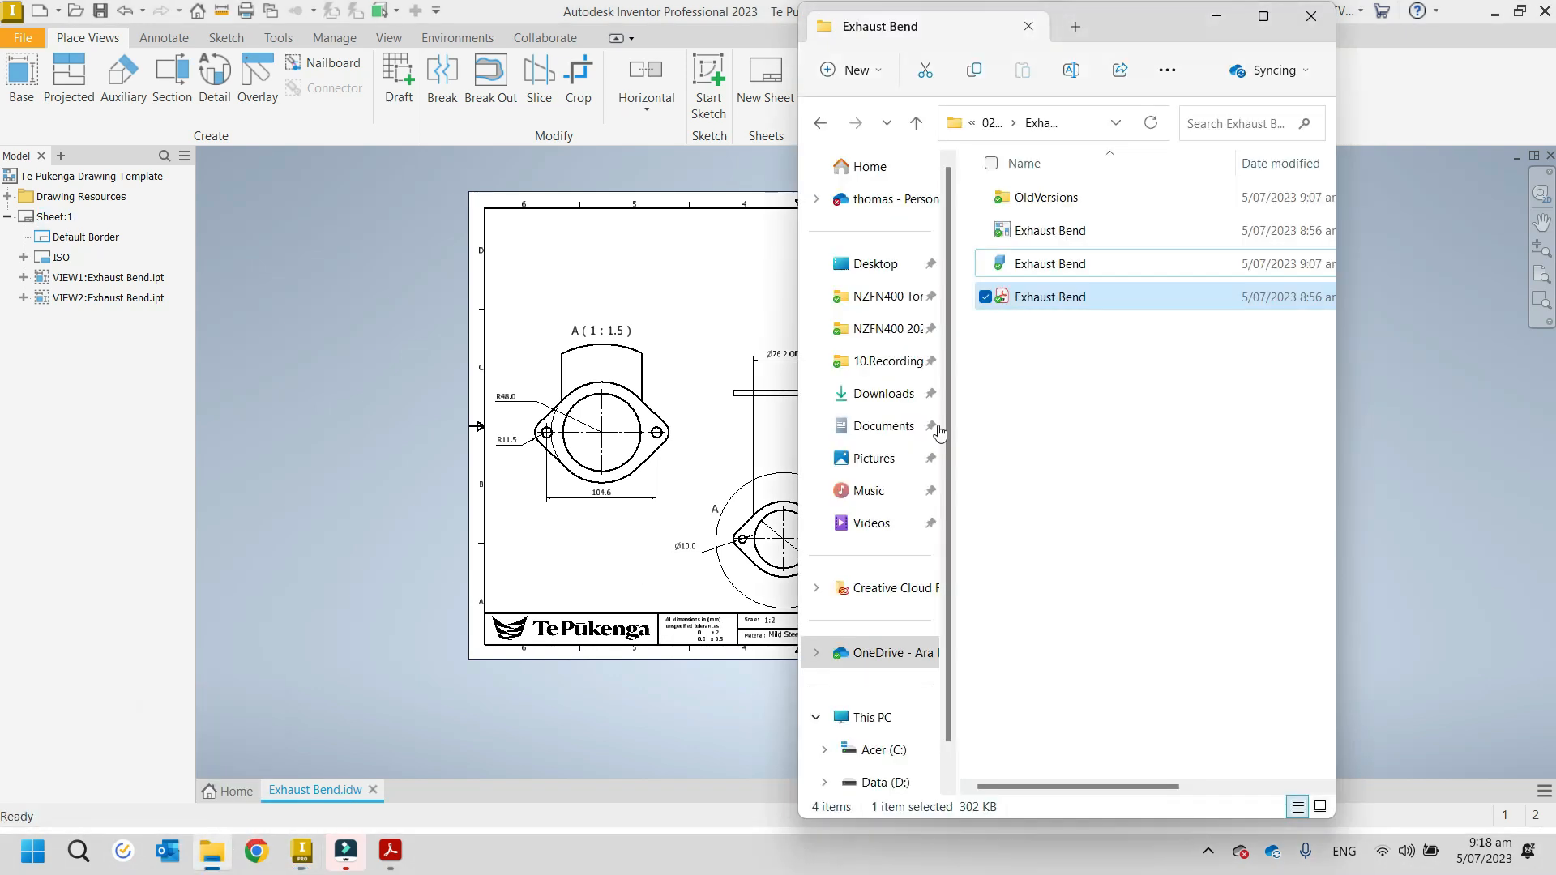
{"action": "left_click", "coordinate": [916, 123]}
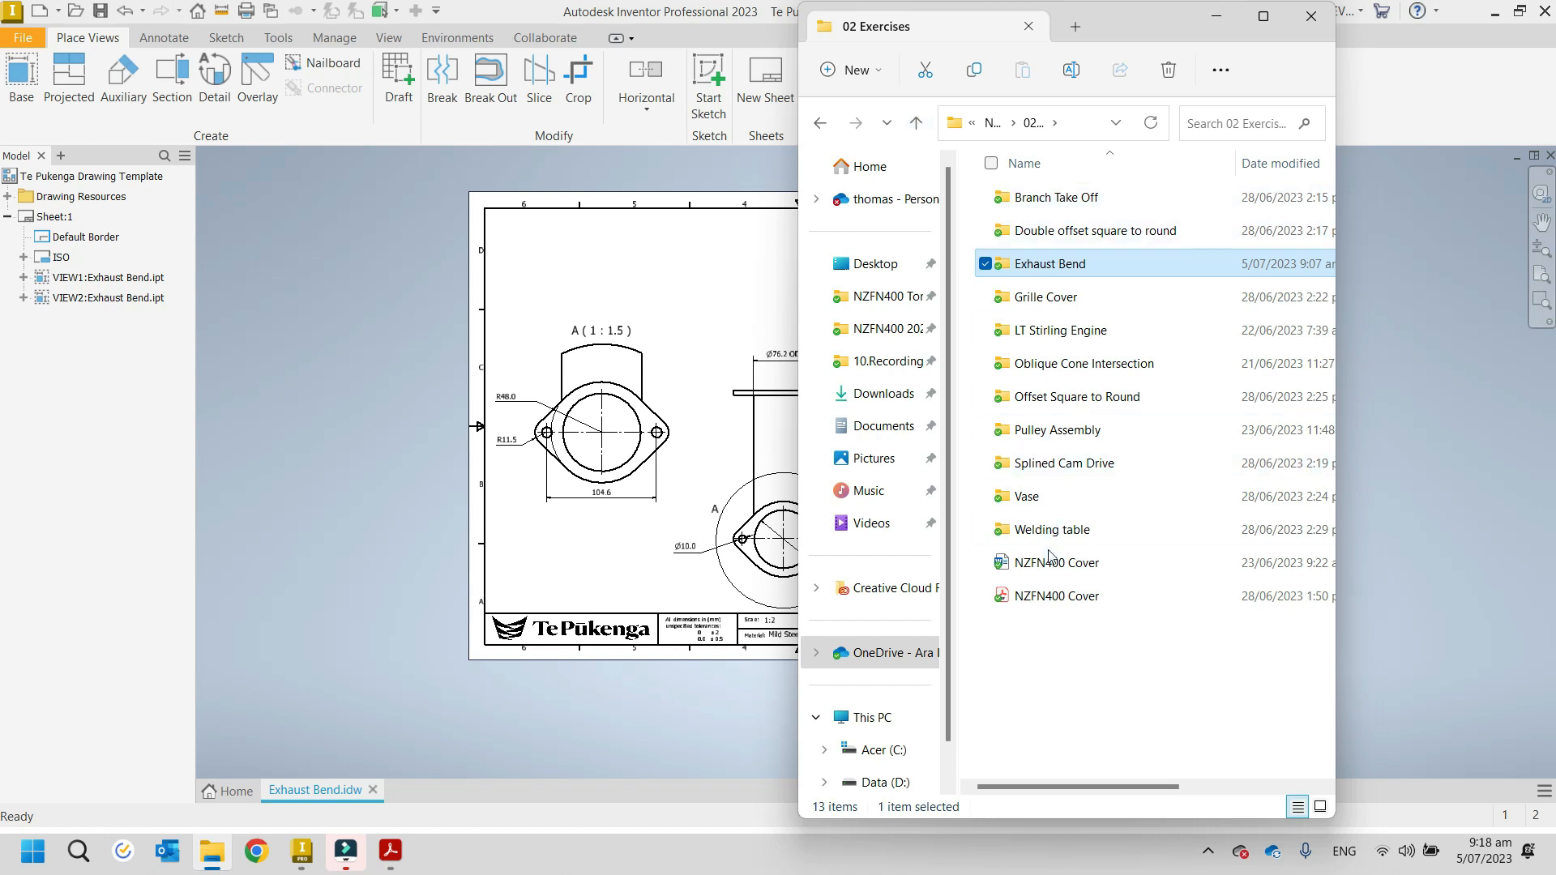
{"action": "left_click", "coordinate": [915, 132]}
{"action": "double_click", "coordinate": [1018, 267]}
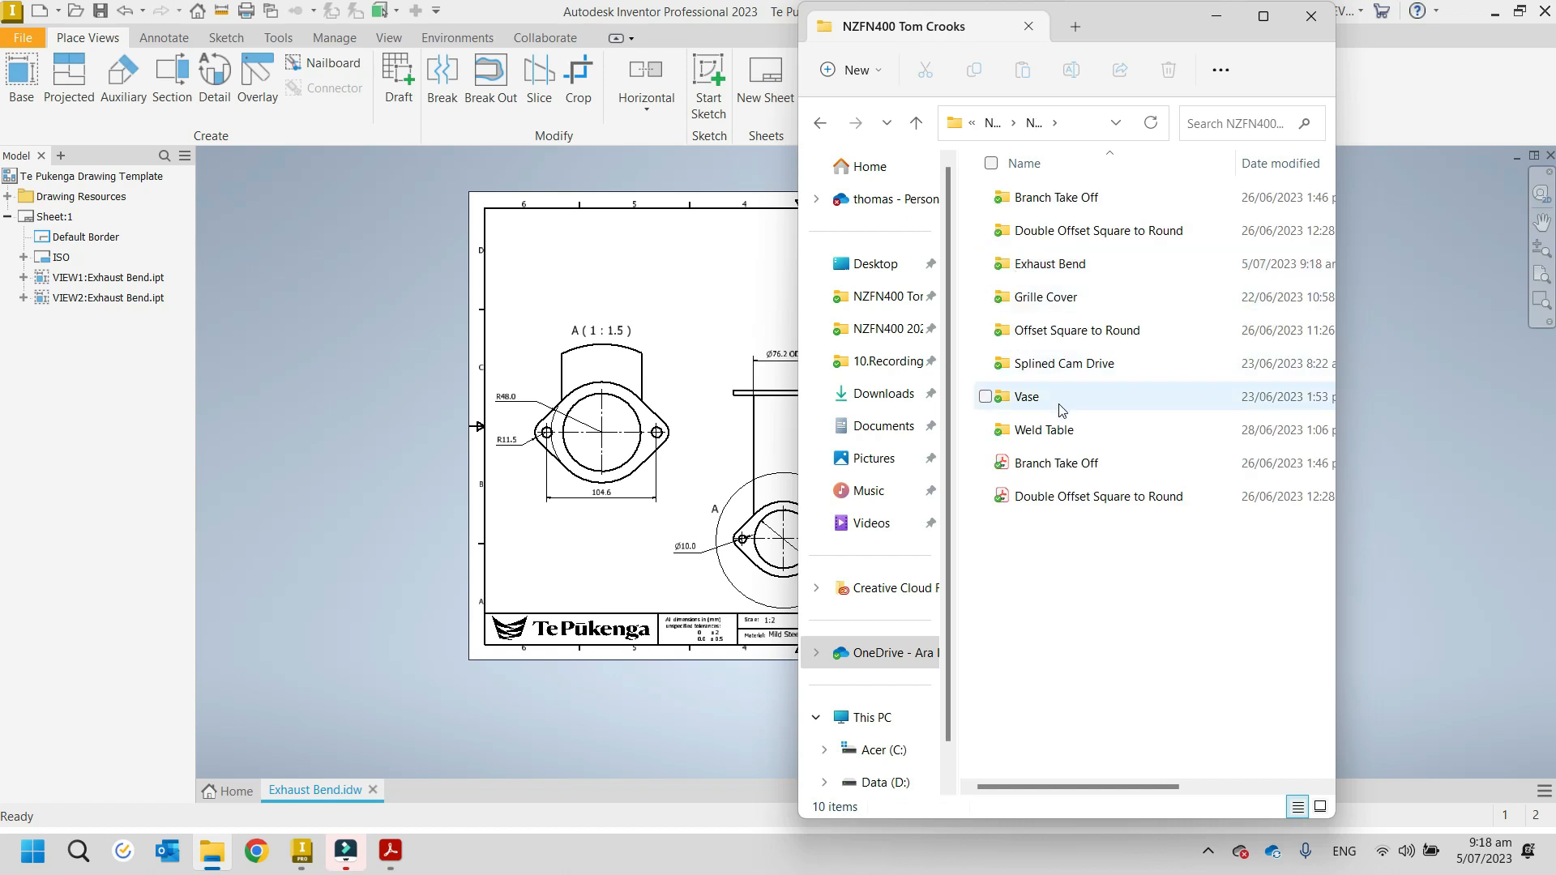
{"action": "double_click", "coordinate": [1028, 265]}
{"action": "double_click", "coordinate": [1024, 267]}
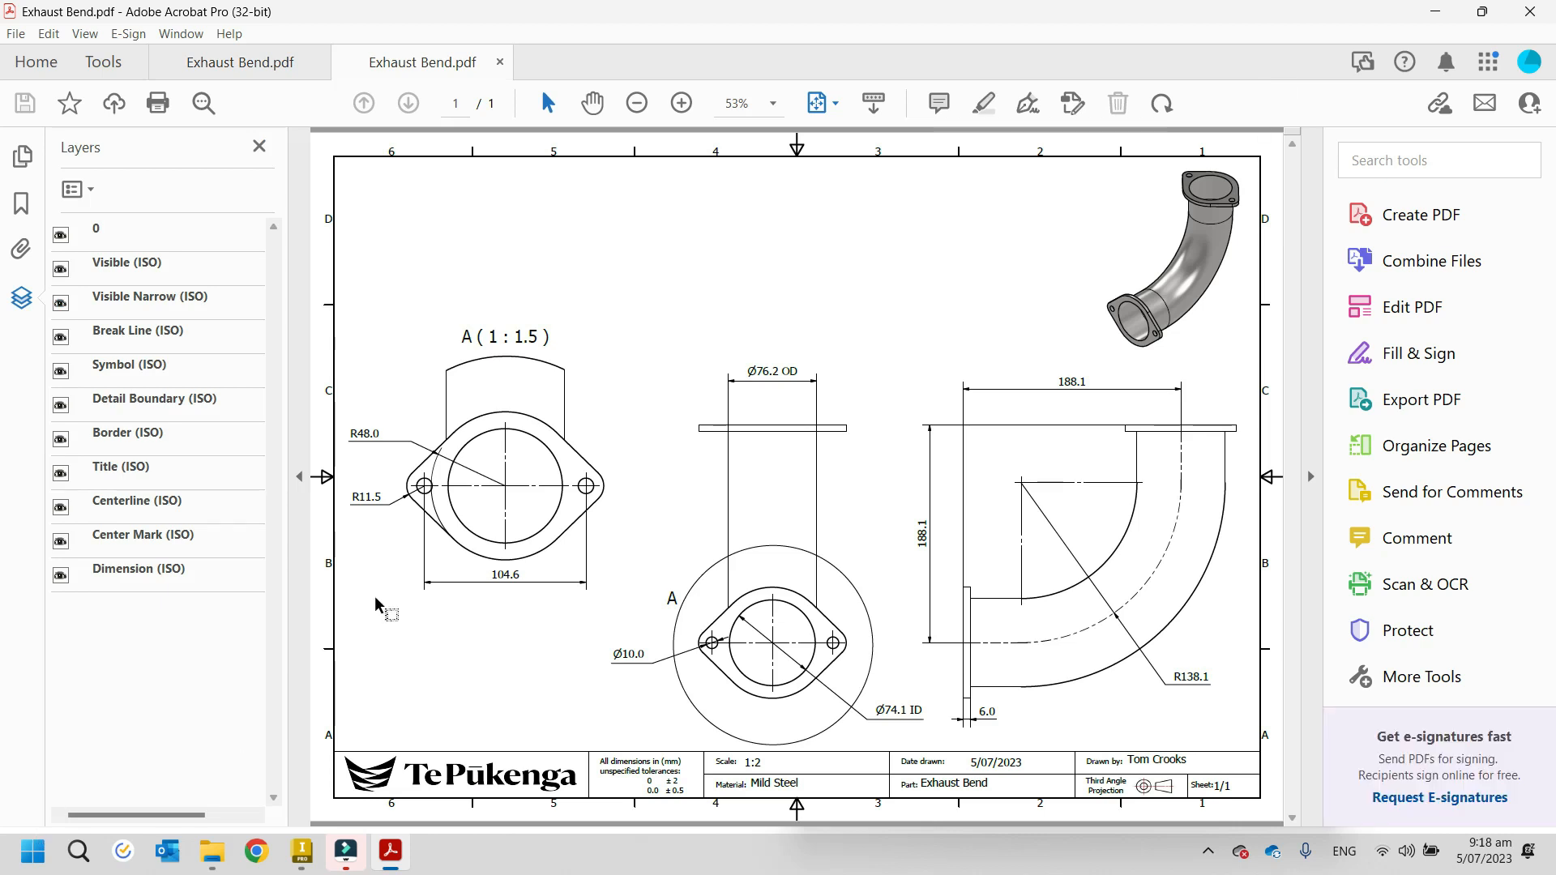
Step: Return to the Exhaust Bend folder in File Explorer, maximize the window and check the saved drawing, part and PDF files
{"action": "left_click", "coordinate": [213, 851]}
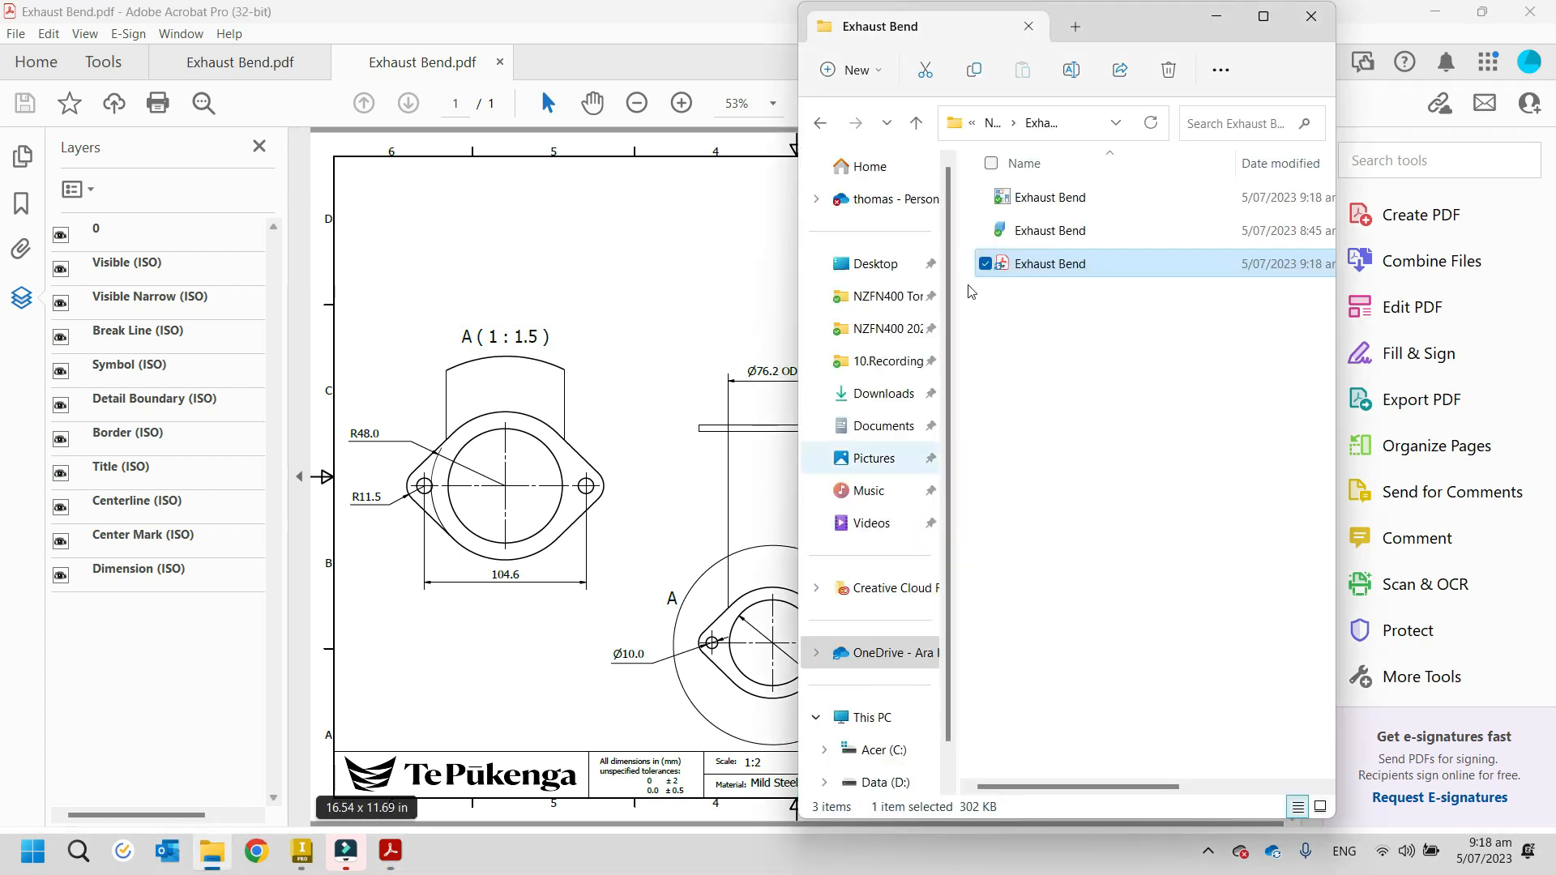
{"action": "left_click", "coordinate": [1098, 326]}
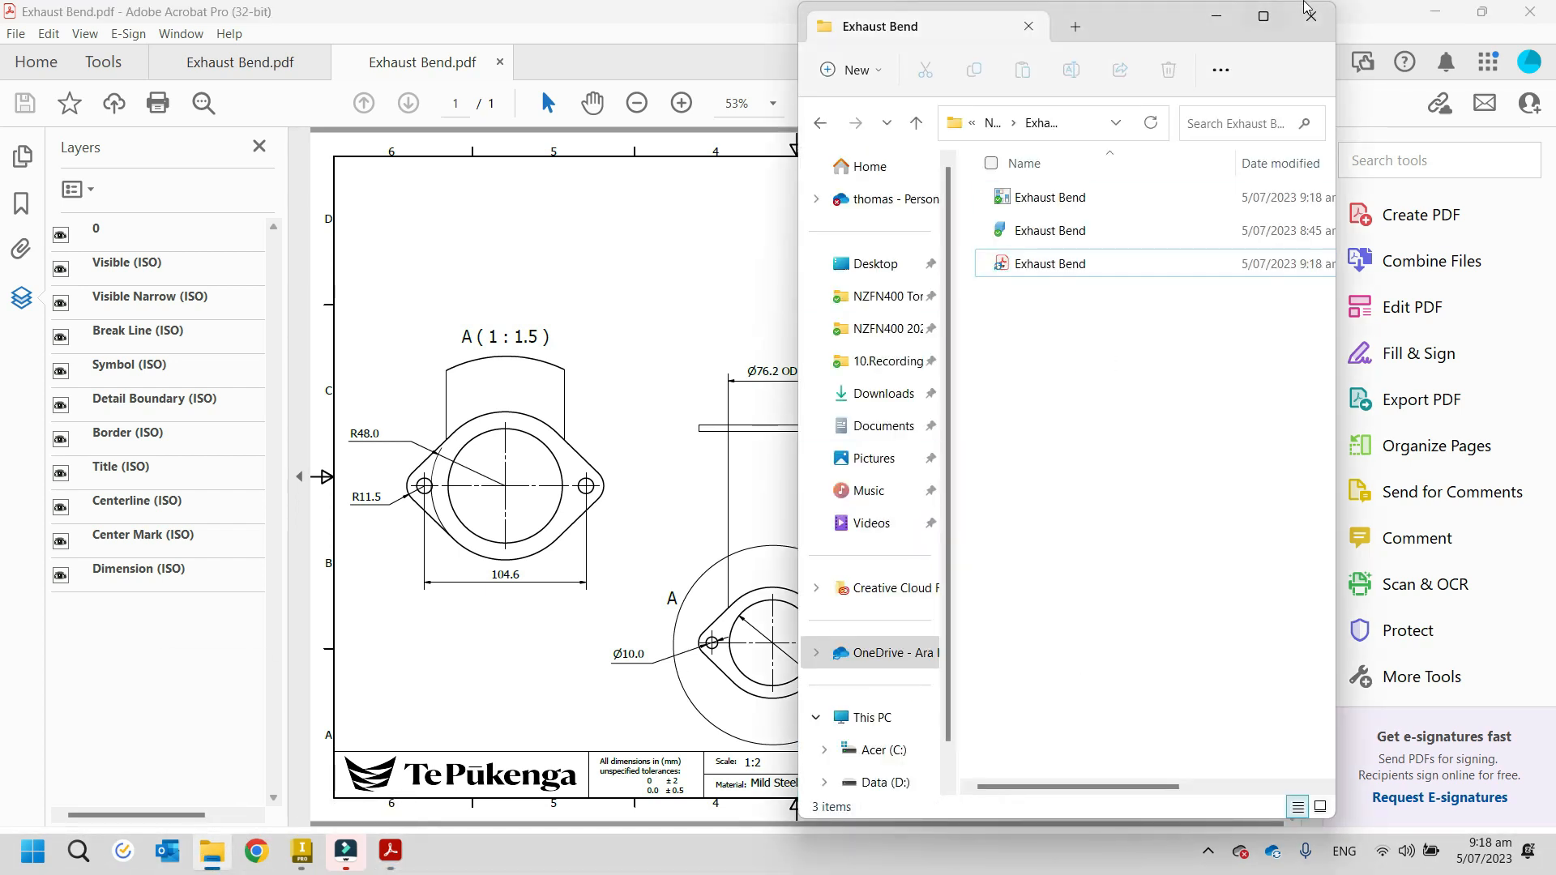
{"action": "left_click", "coordinate": [1262, 16]}
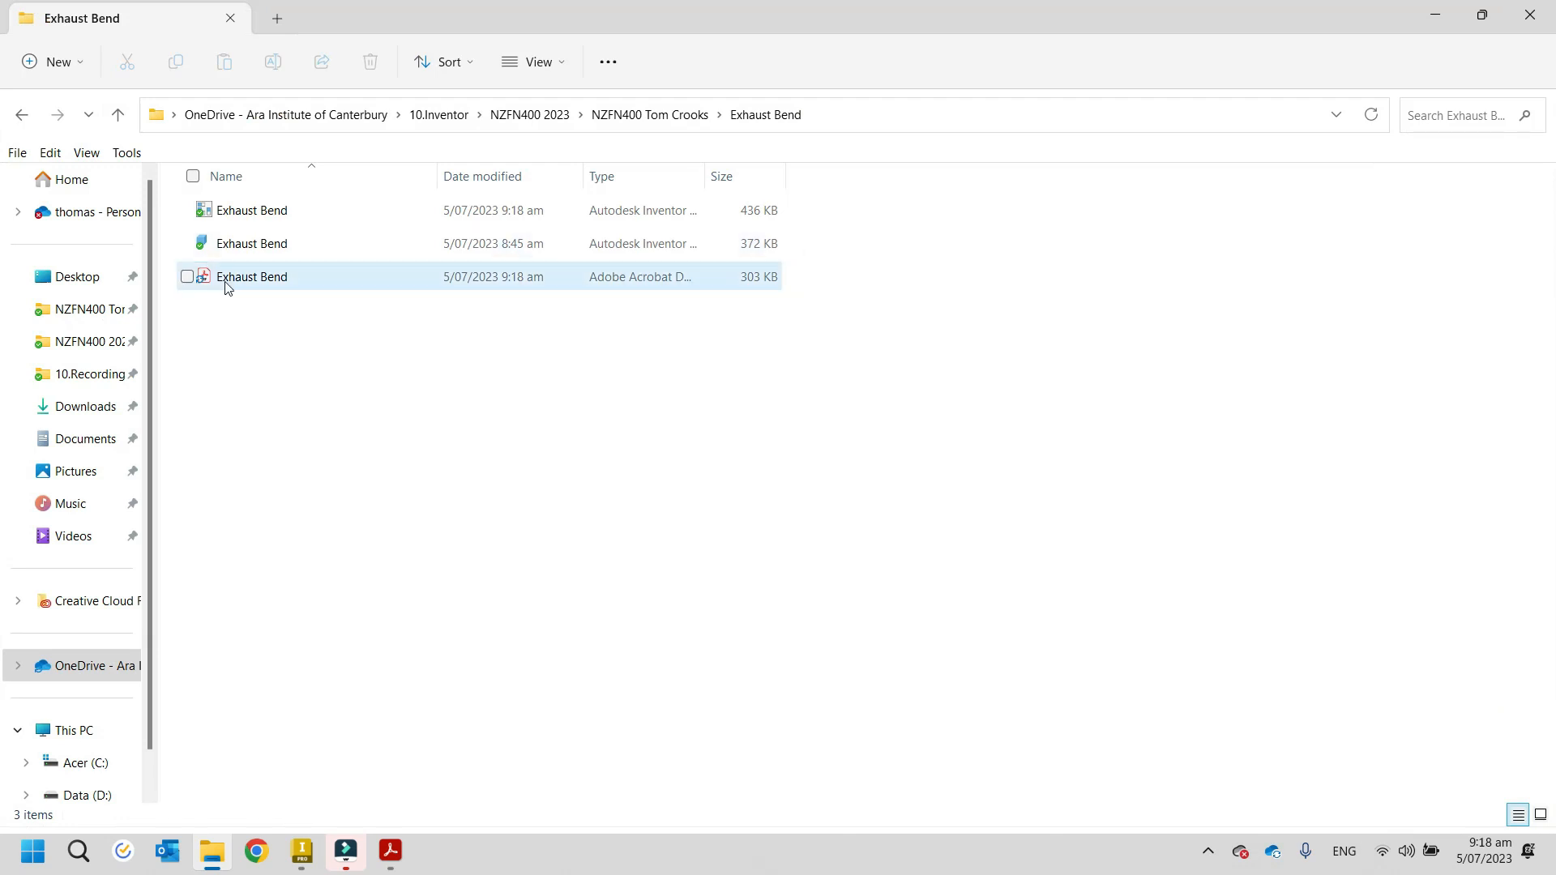
{"action": "left_click", "coordinate": [234, 242]}
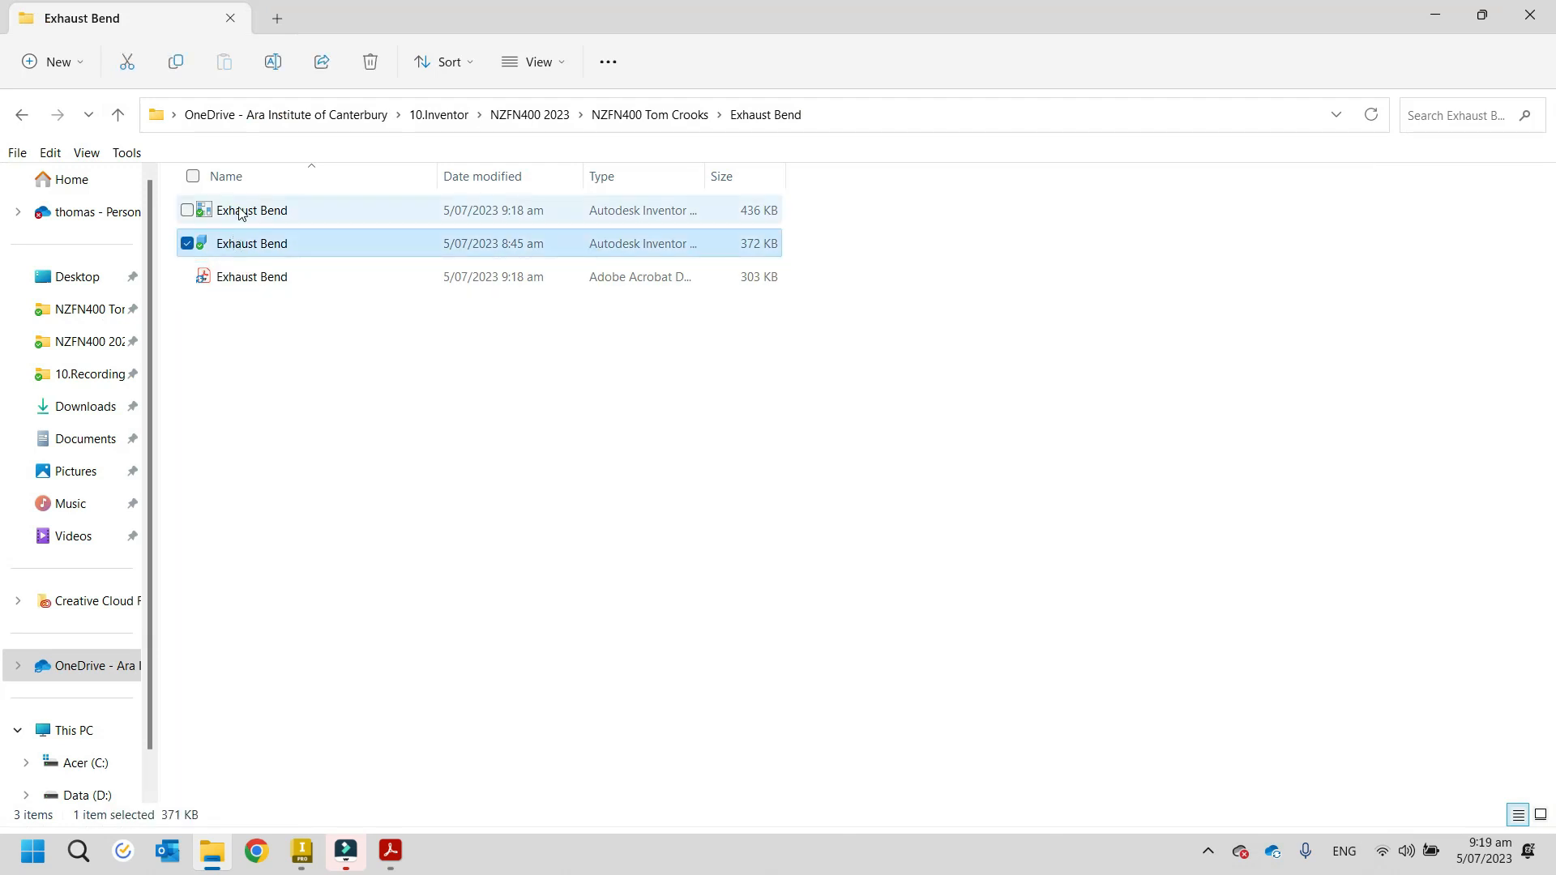